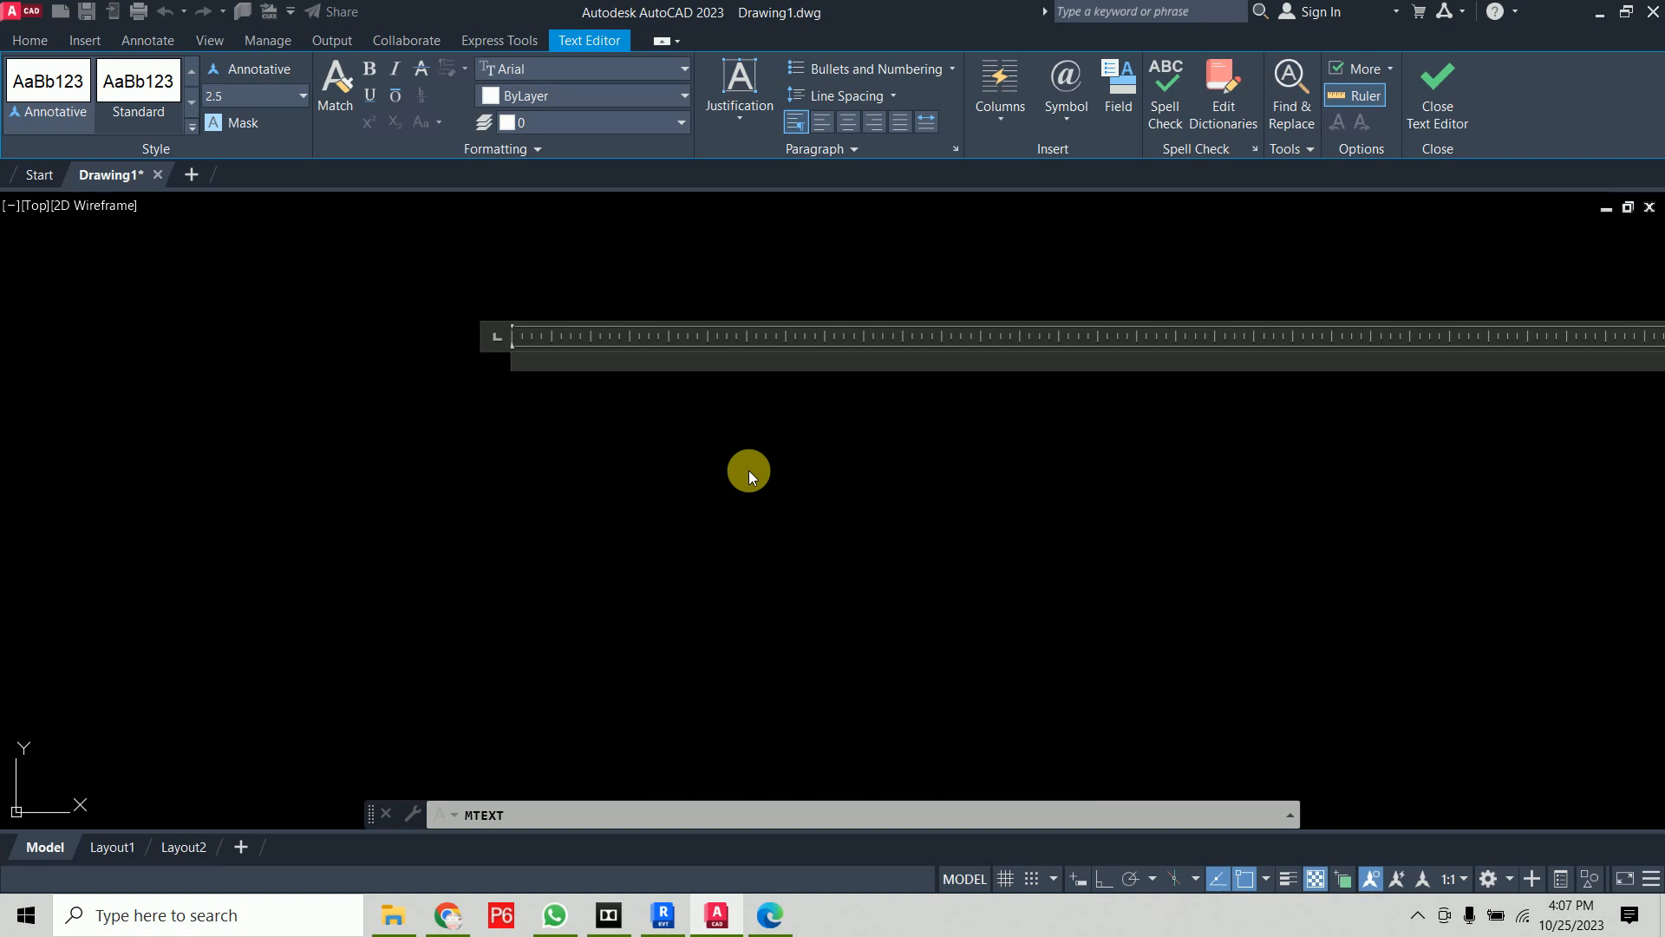
# Enter the multiline text on three lines: "Cadd Centre", "New Friends Colony" and "New Delhi"
pyautogui.write('entre')
pyautogui.press('Return')
pyautogui.write('New')
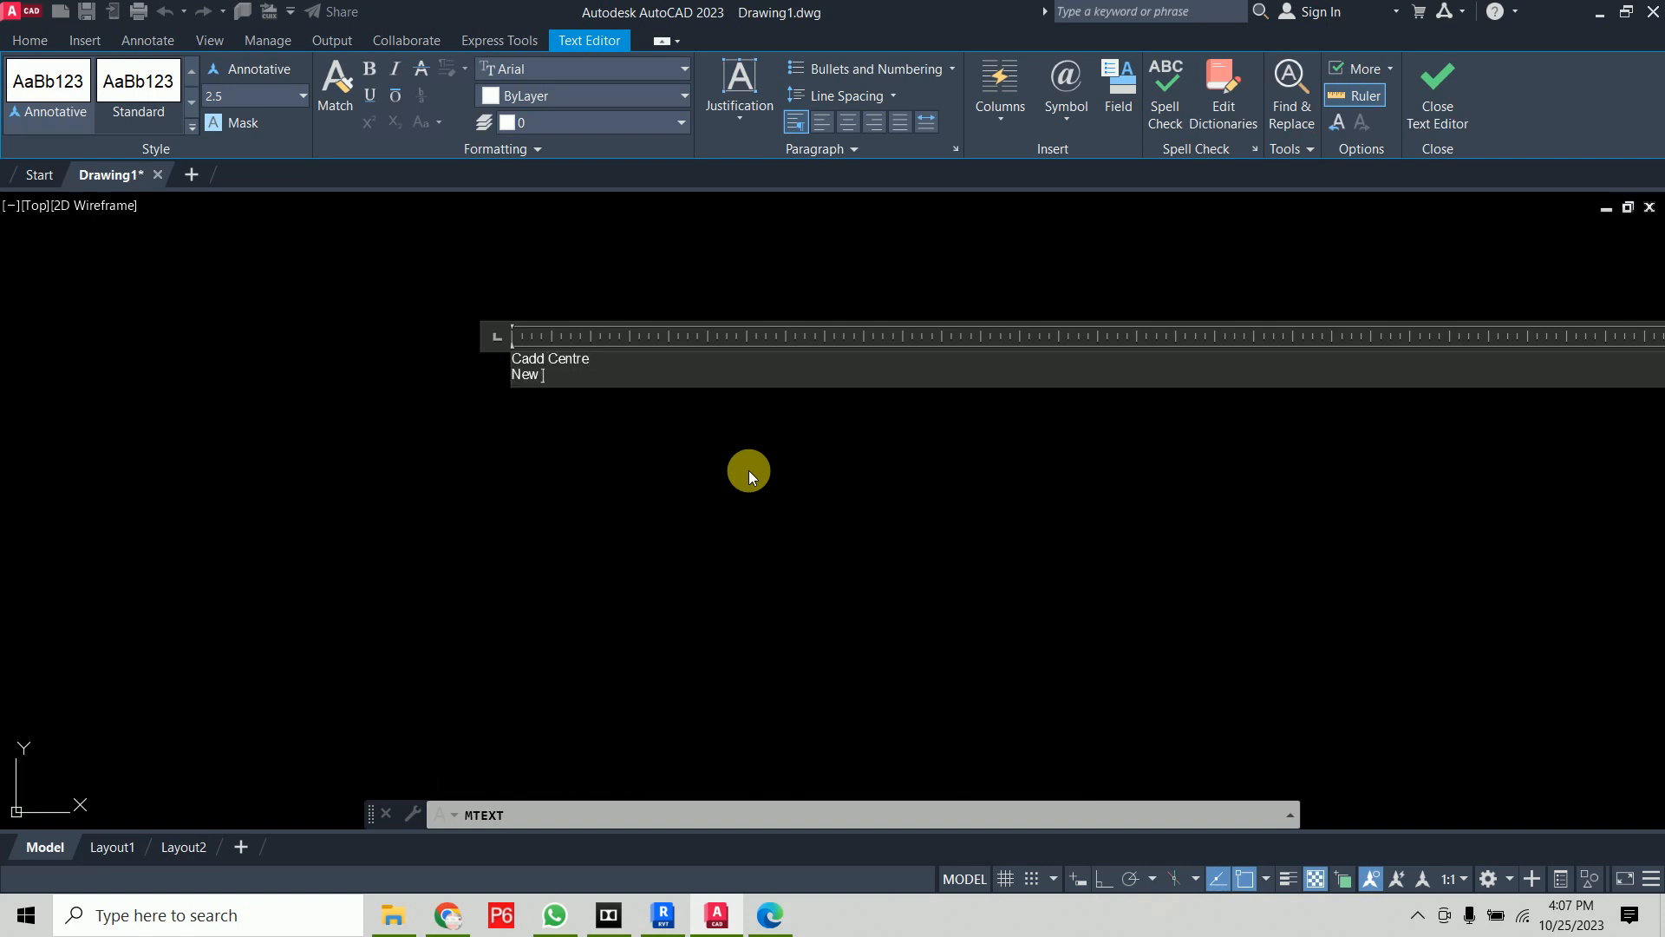
pyautogui.write(' Friends Colony')
pyautogui.press('Return')
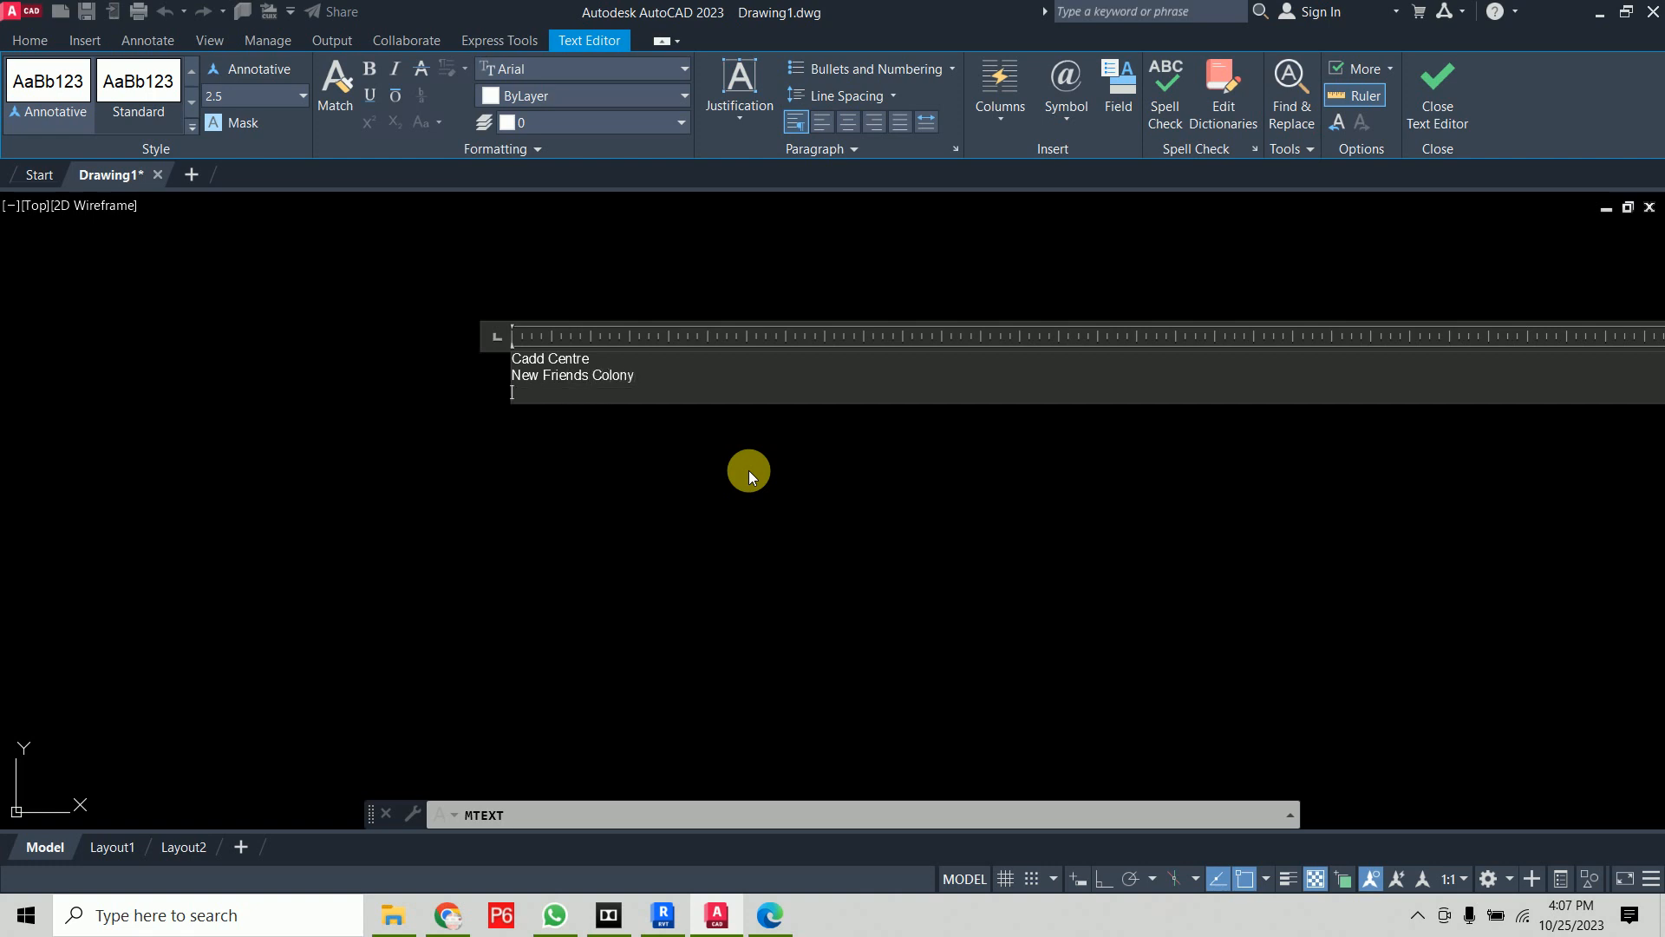
pyautogui.write('New Delhi')
pyautogui.press('Return')
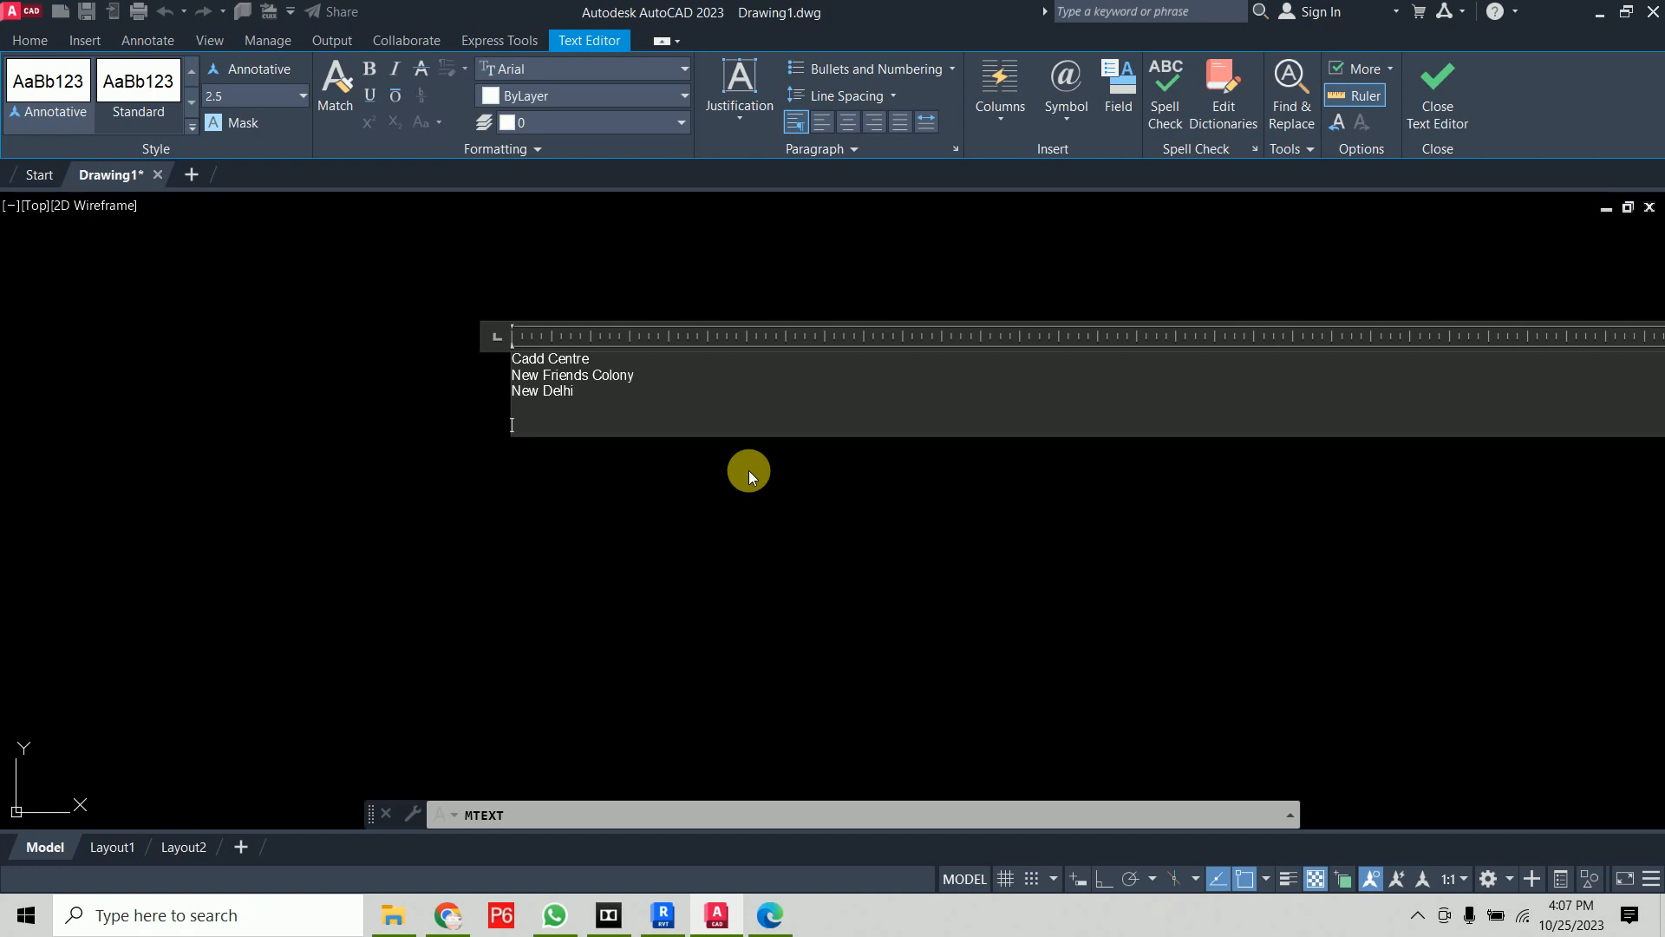
pyautogui.press('Return')
pyautogui.press('Return')
pyautogui.press('Return')
pyautogui.press('Return')
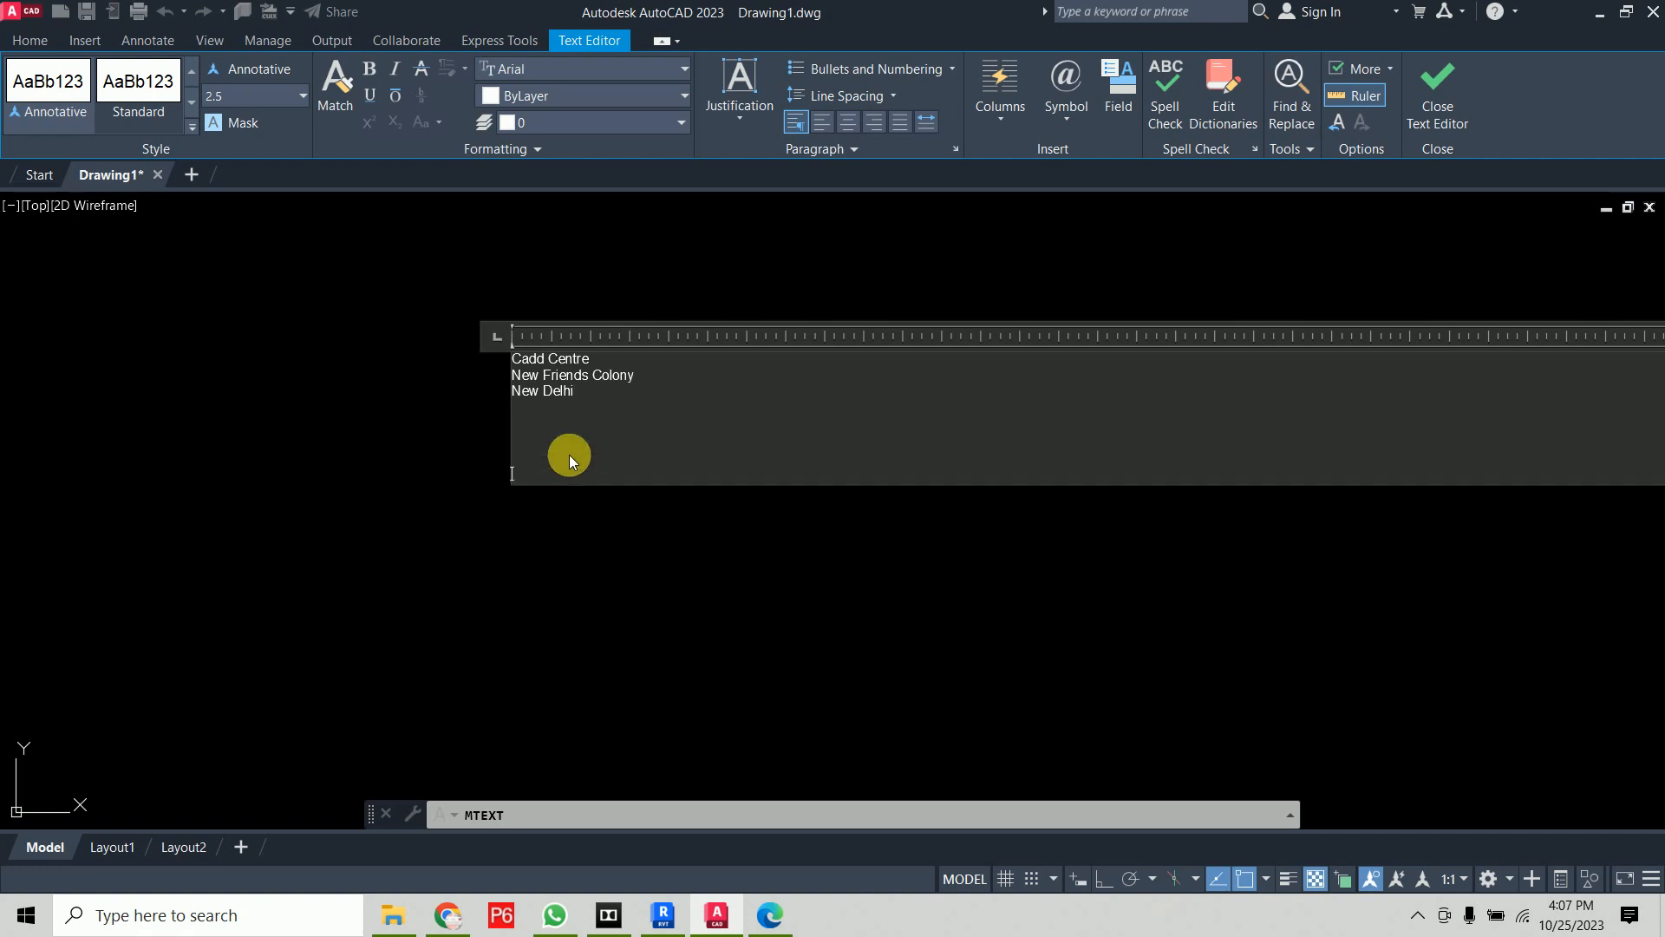
pyautogui.press('BackSpace')
pyautogui.press('BackSpace')
pyautogui.press('BackSpace')
pyautogui.press('BackSpace')
pyautogui.press('BackSpace')
pyautogui.press('BackSpace')
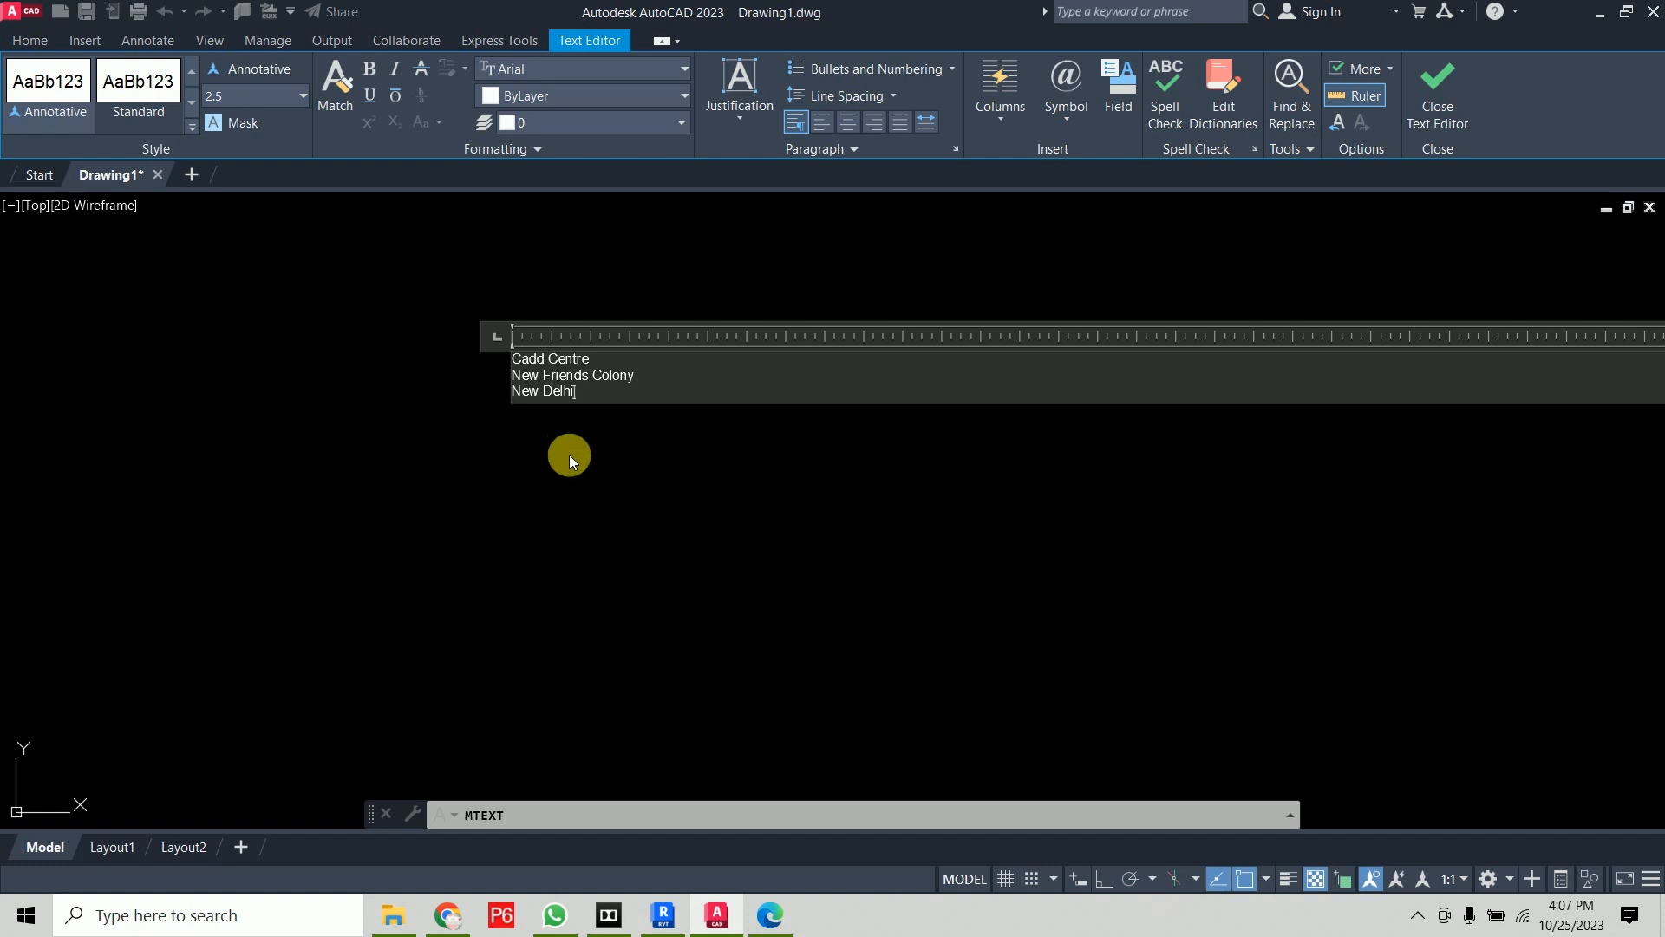
# Finish the three-line multiline text and leave the text editor
pyautogui.scroll(-3, 560, 420)
pyautogui.moveTo(691, 405)
pyautogui.mouseDown(button='middle')
pyautogui.moveTo(104, 558)
pyautogui.moveTo(420, 356)
pyautogui.mouseUp(button='middle')
pyautogui.click(362, 444)
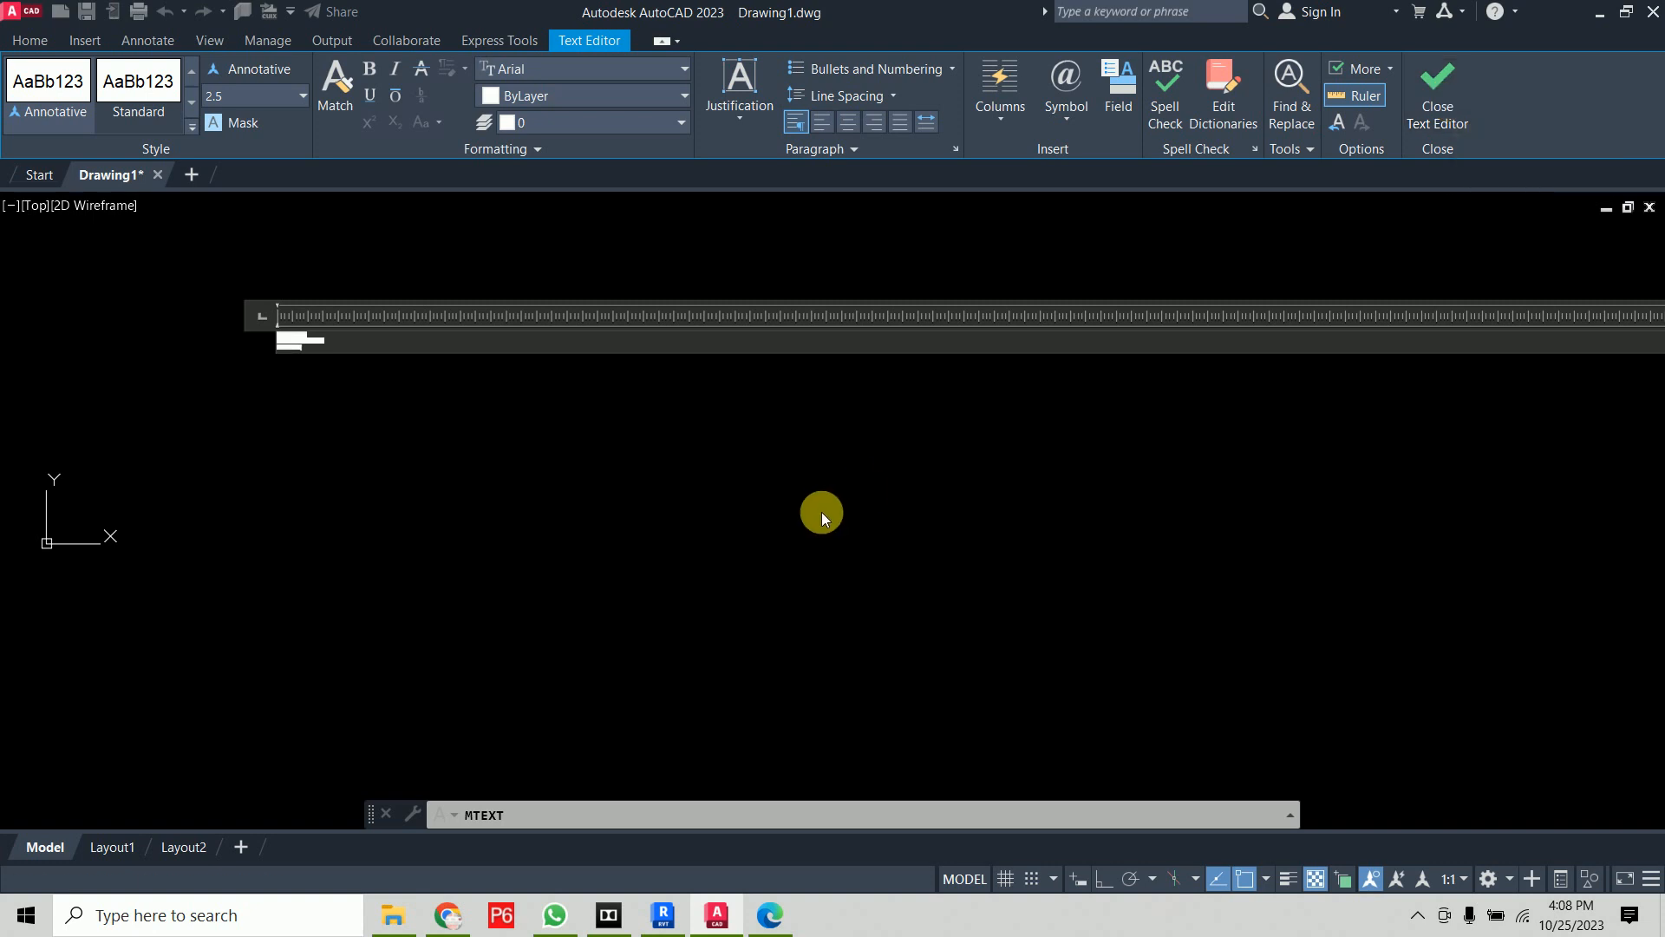
pyautogui.moveTo(1063, 364)
pyautogui.mouseDown(button='middle')
pyautogui.moveTo(509, 457)
pyautogui.moveTo(5, 478)
pyautogui.moveTo(1480, 361)
pyautogui.moveTo(1600, 382)
pyautogui.mouseUp(button='middle')
pyautogui.click(1070, 484)
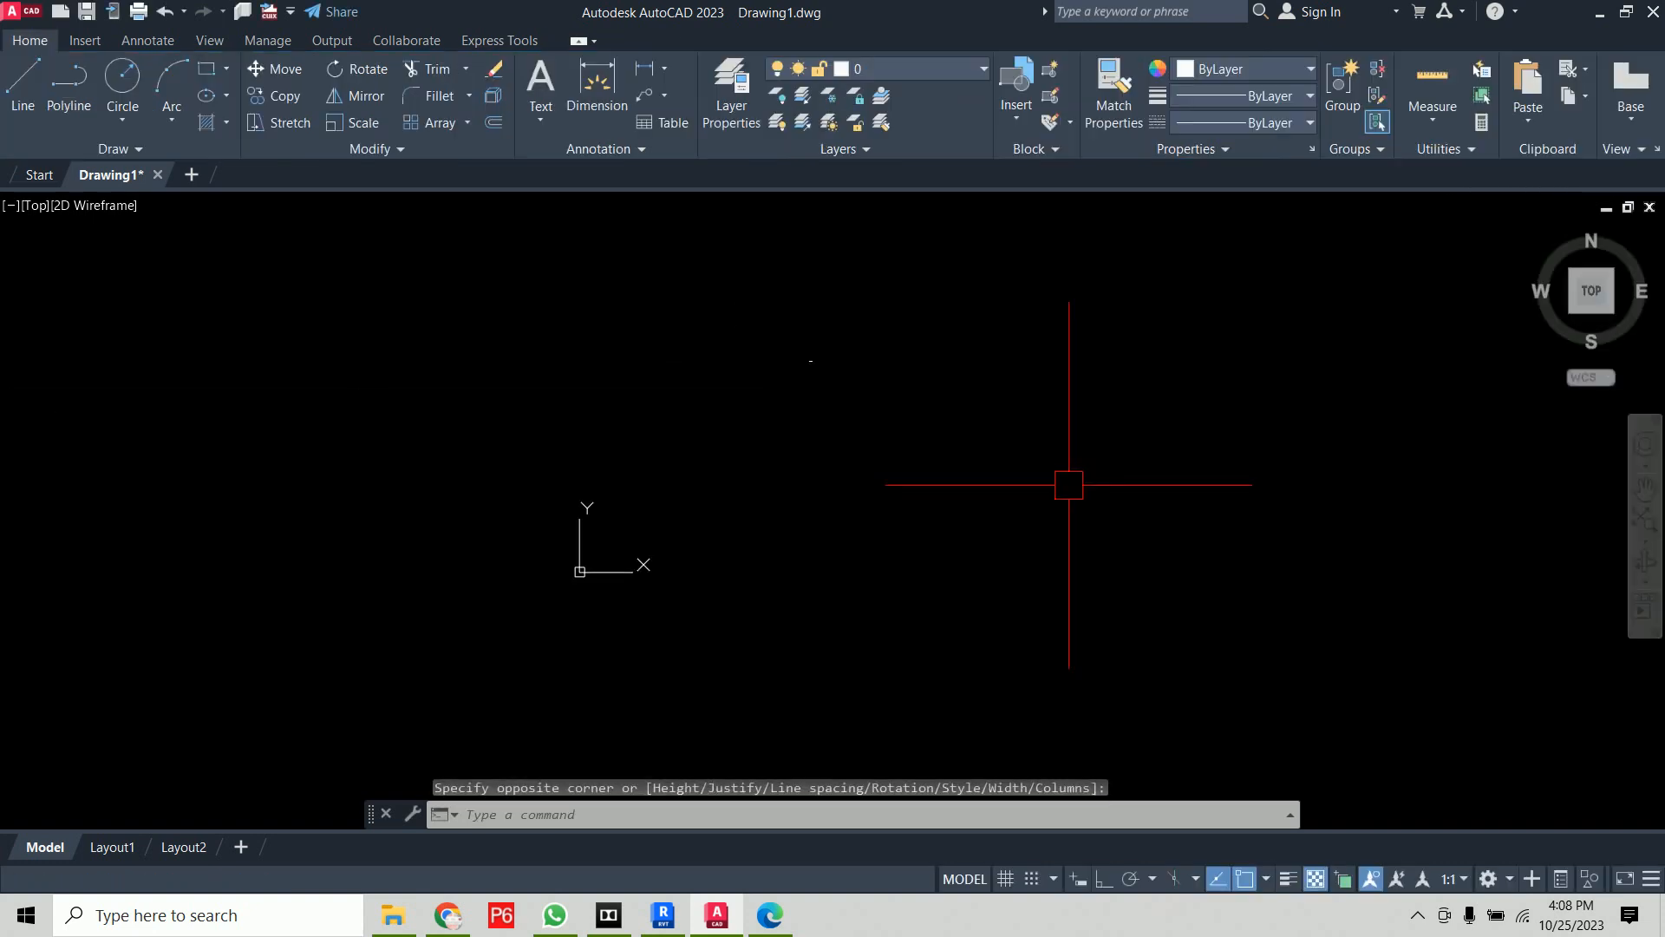
# Narrow the frame of the three-line text until it ends just past "New Friends Colony", then deselect the text
pyautogui.scroll(8, 816, 353)
pyautogui.scroll(4, 821, 477)
pyautogui.moveTo(692, 598); pyautogui.dragTo(715, 296, button='middle')
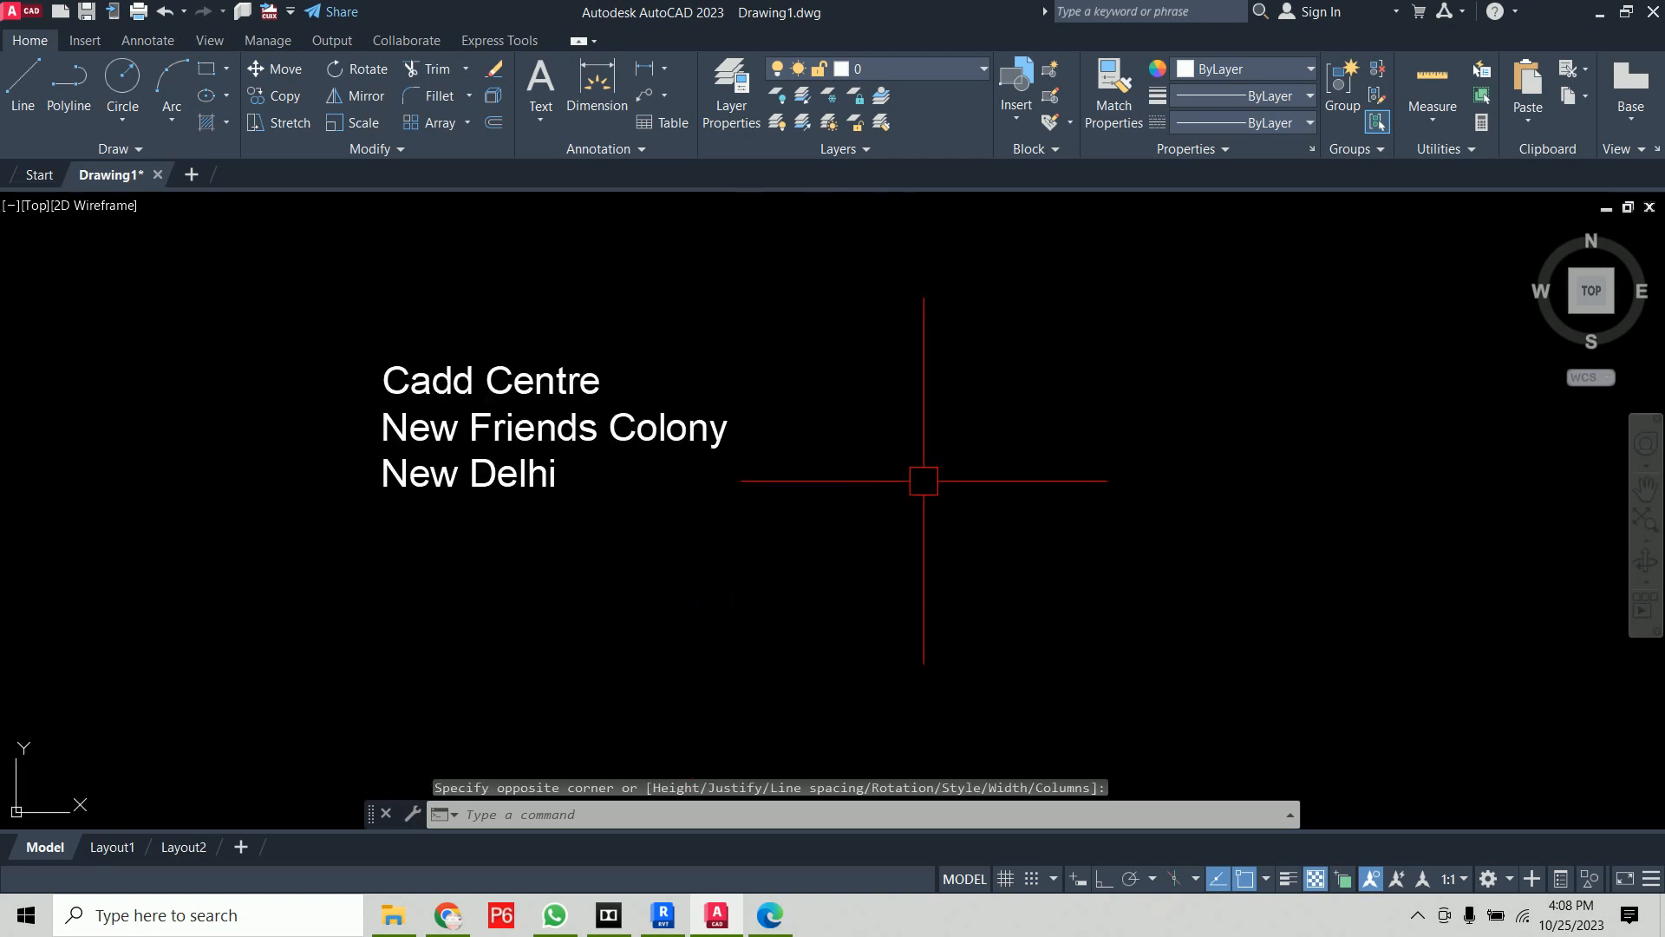
pyautogui.click(565, 425)
pyautogui.scroll(-10, 1029, 458)
pyautogui.scroll(-4, 1065, 469)
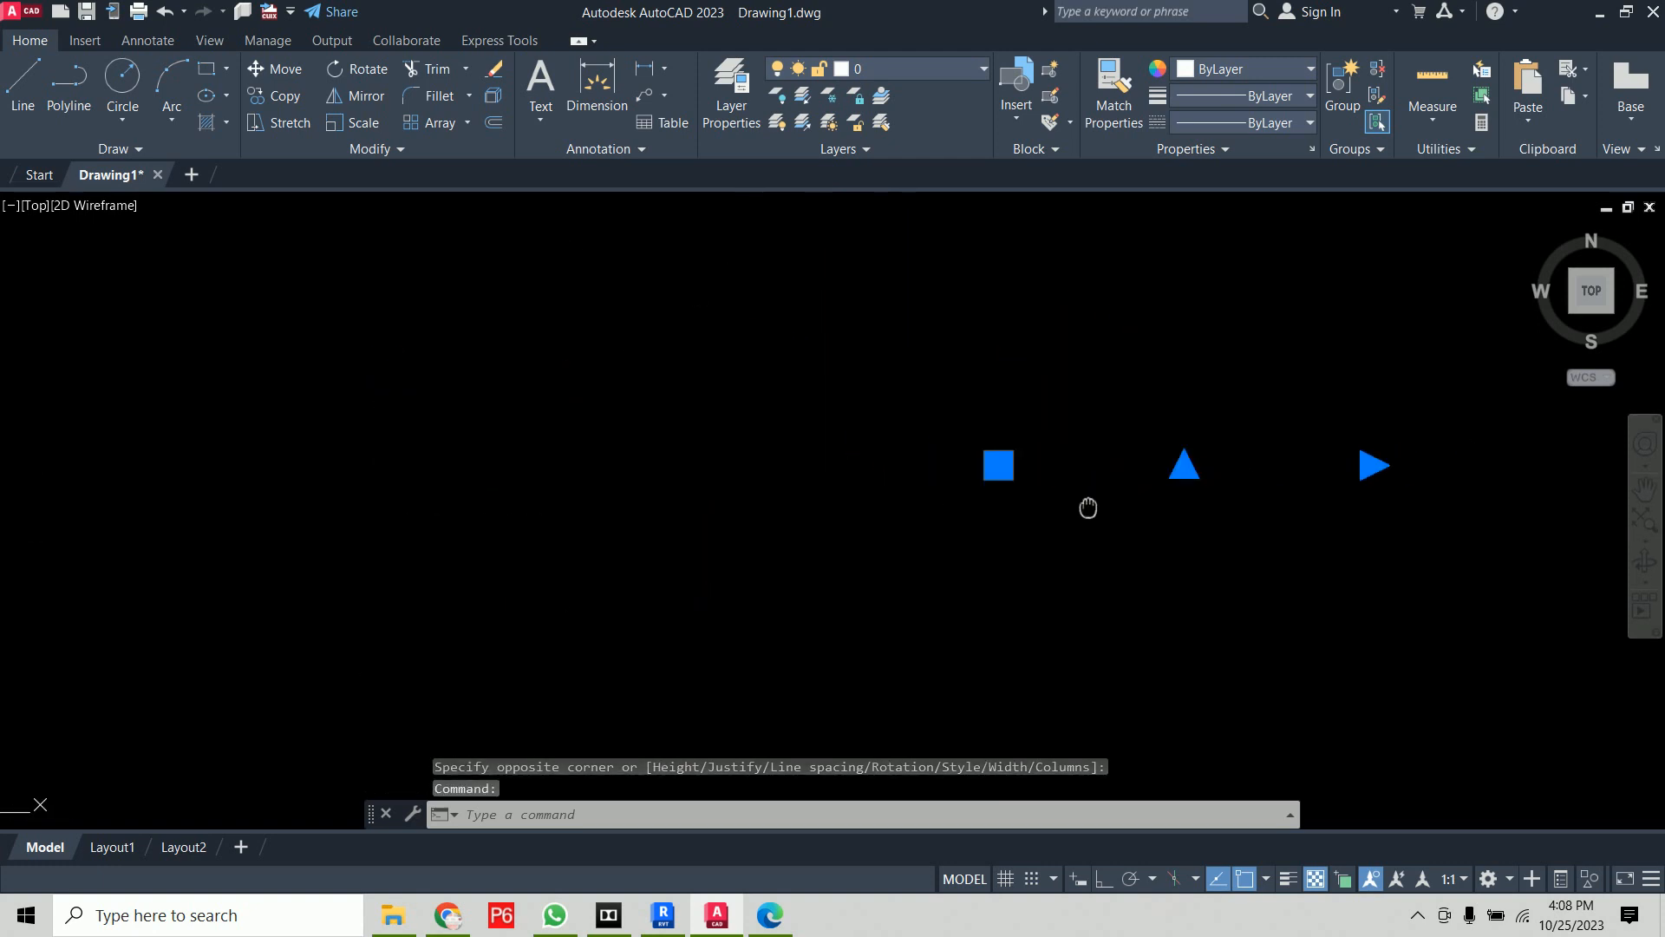
pyautogui.moveTo(1090, 506); pyautogui.dragTo(877, 511, button='middle')
pyautogui.click(1159, 469)
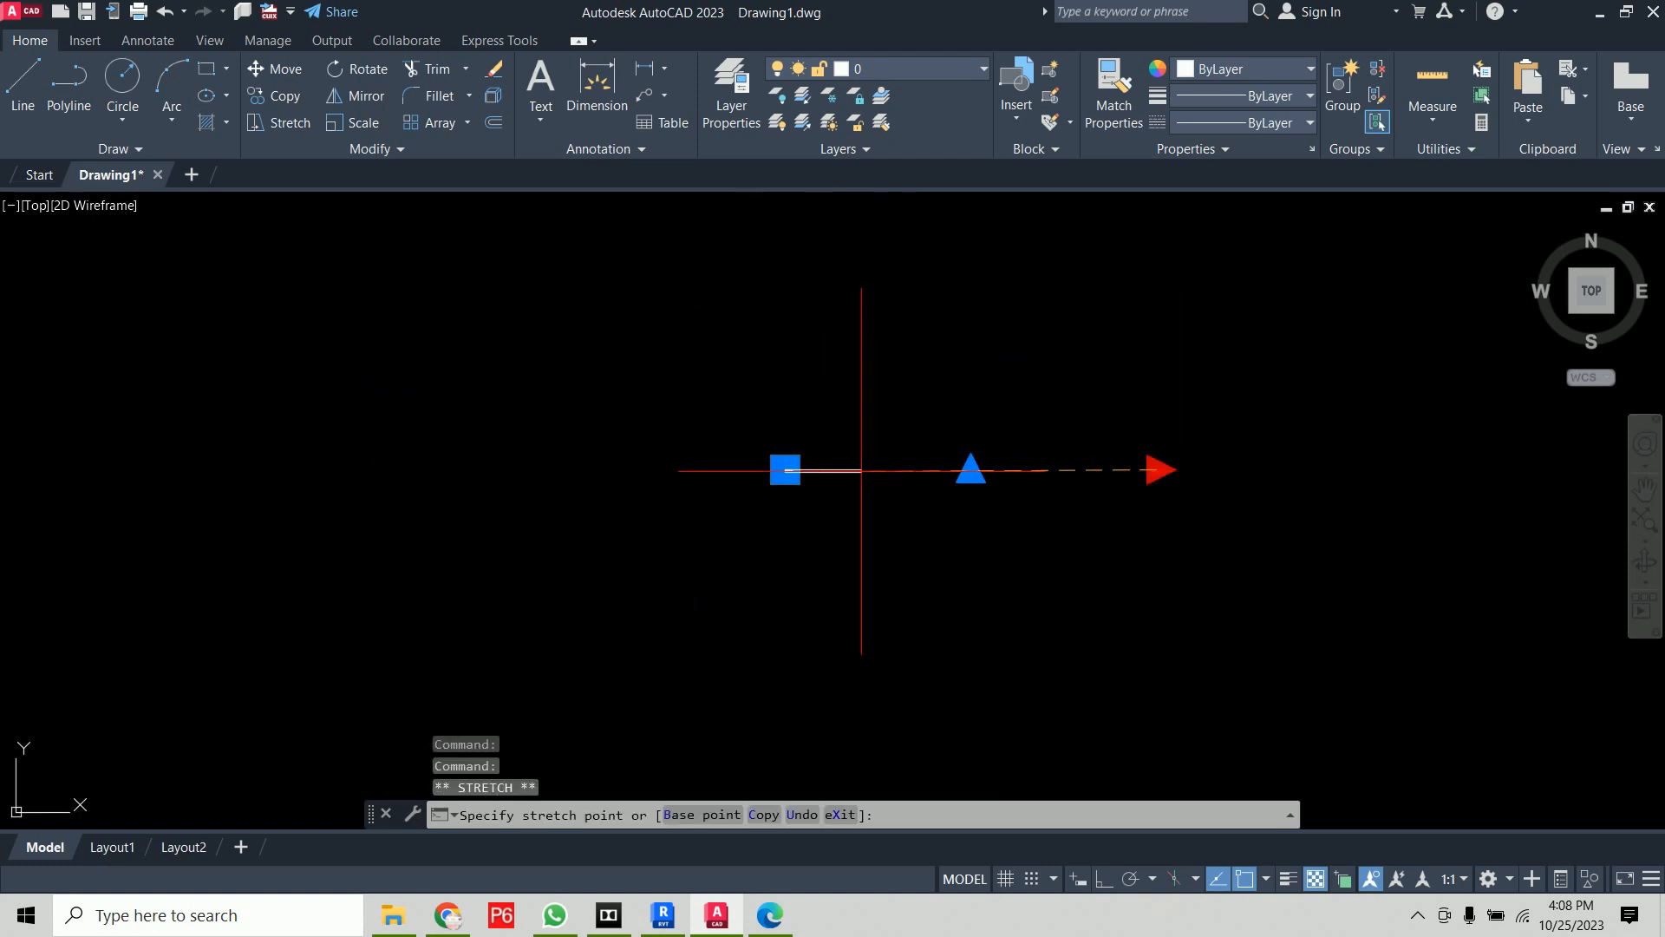
pyautogui.scroll(5, 896, 469)
pyautogui.scroll(3, 230, 471)
pyautogui.scroll(2, 261, 468)
pyautogui.moveTo(281, 461); pyautogui.dragTo(879, 443, button='middle')
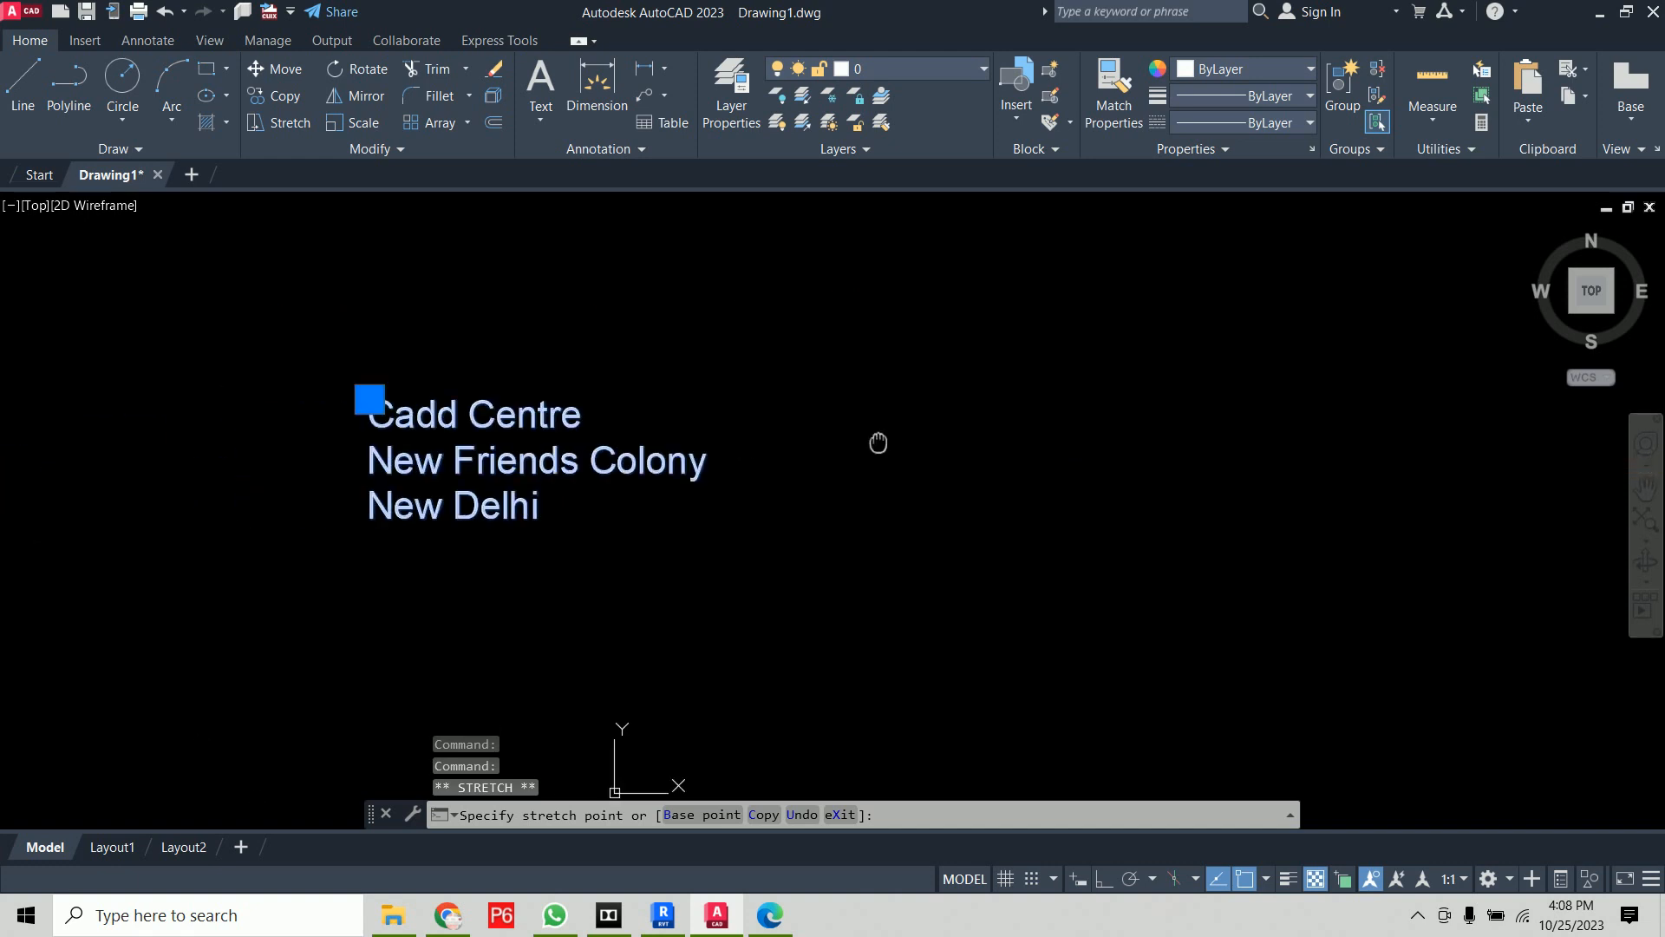
pyautogui.click(725, 414)
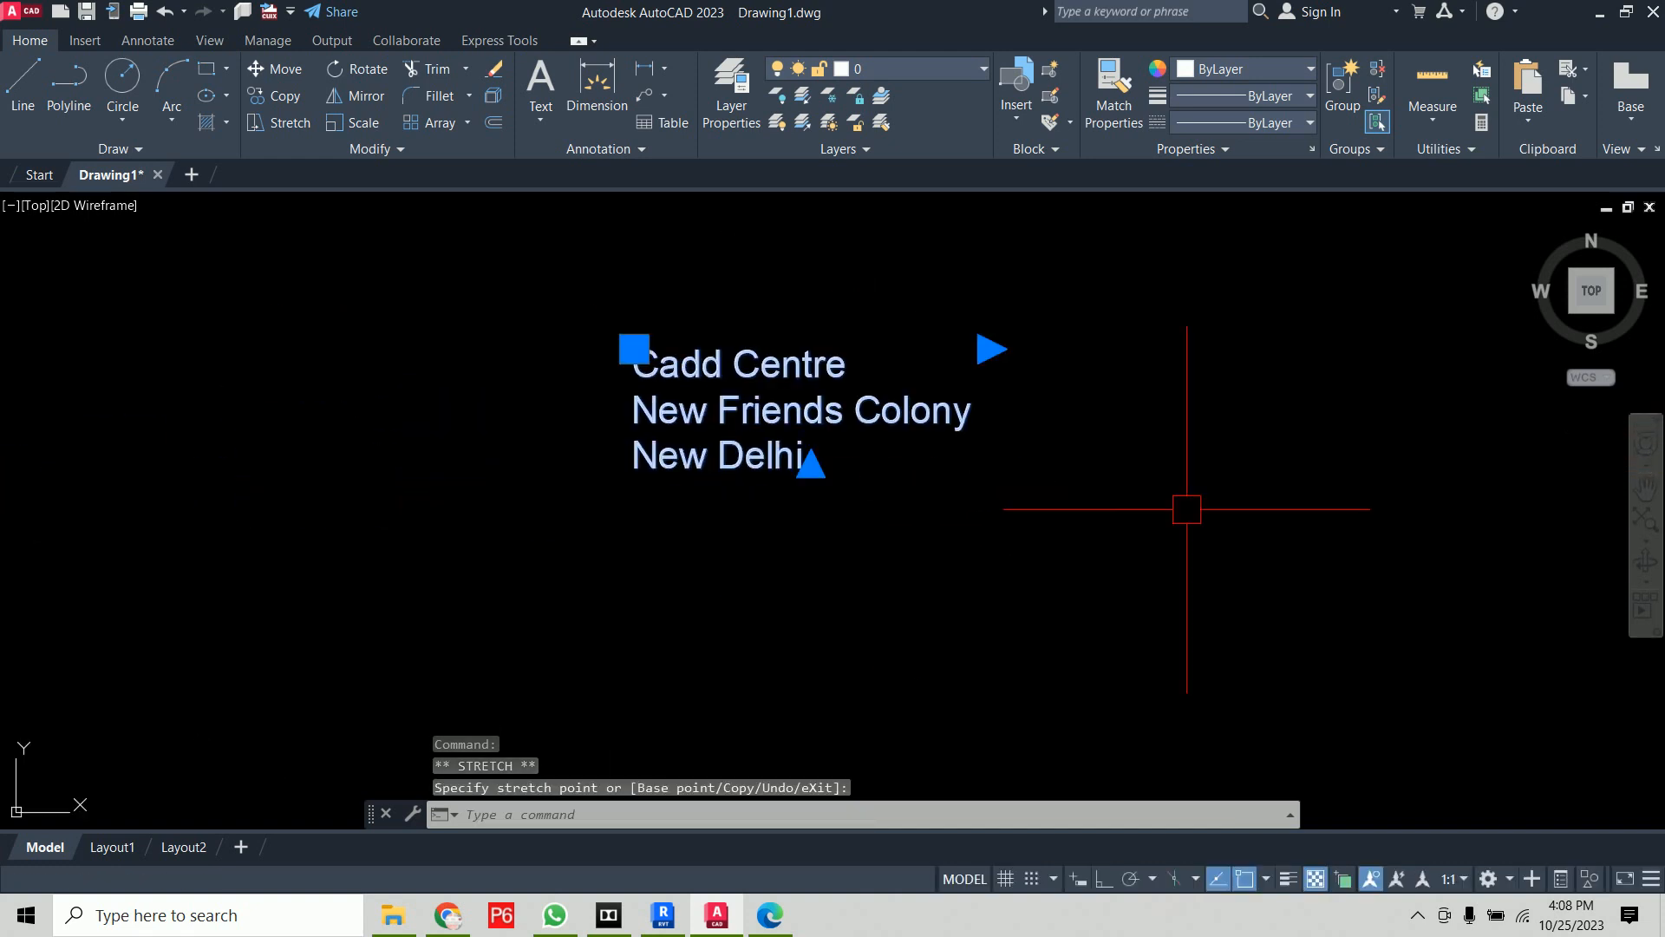
pyautogui.press('Escape')
pyautogui.scroll(2, 1002, 415)
pyautogui.moveTo(1076, 417); pyautogui.dragTo(1079, 472, button='middle')
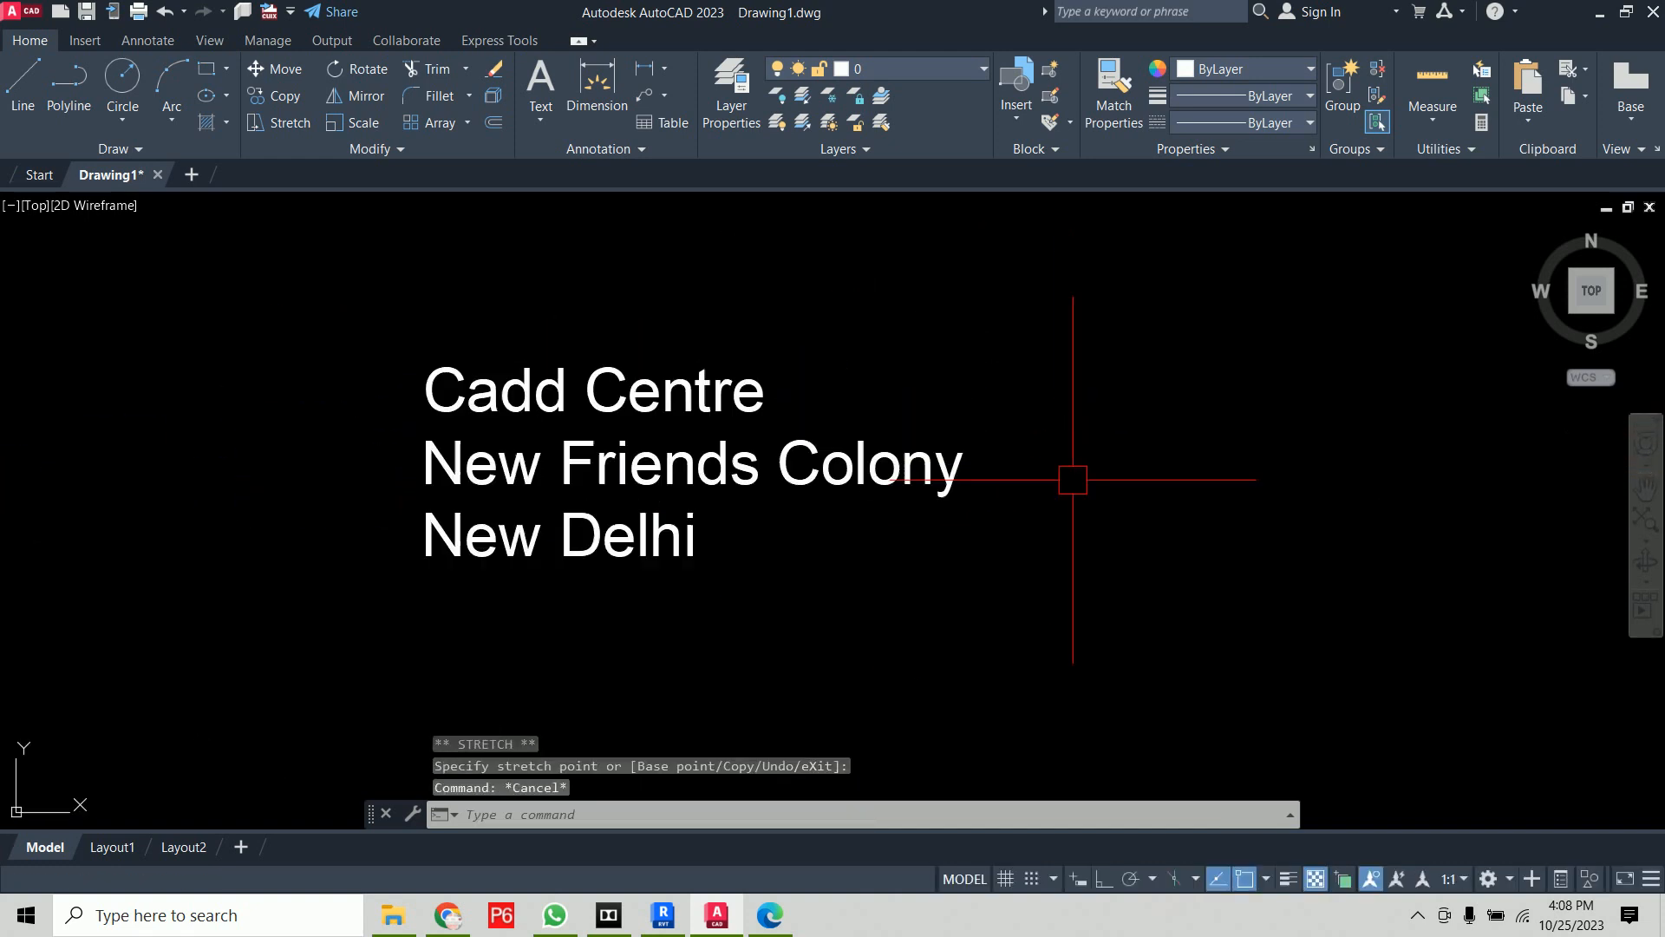
pyautogui.click(725, 386)
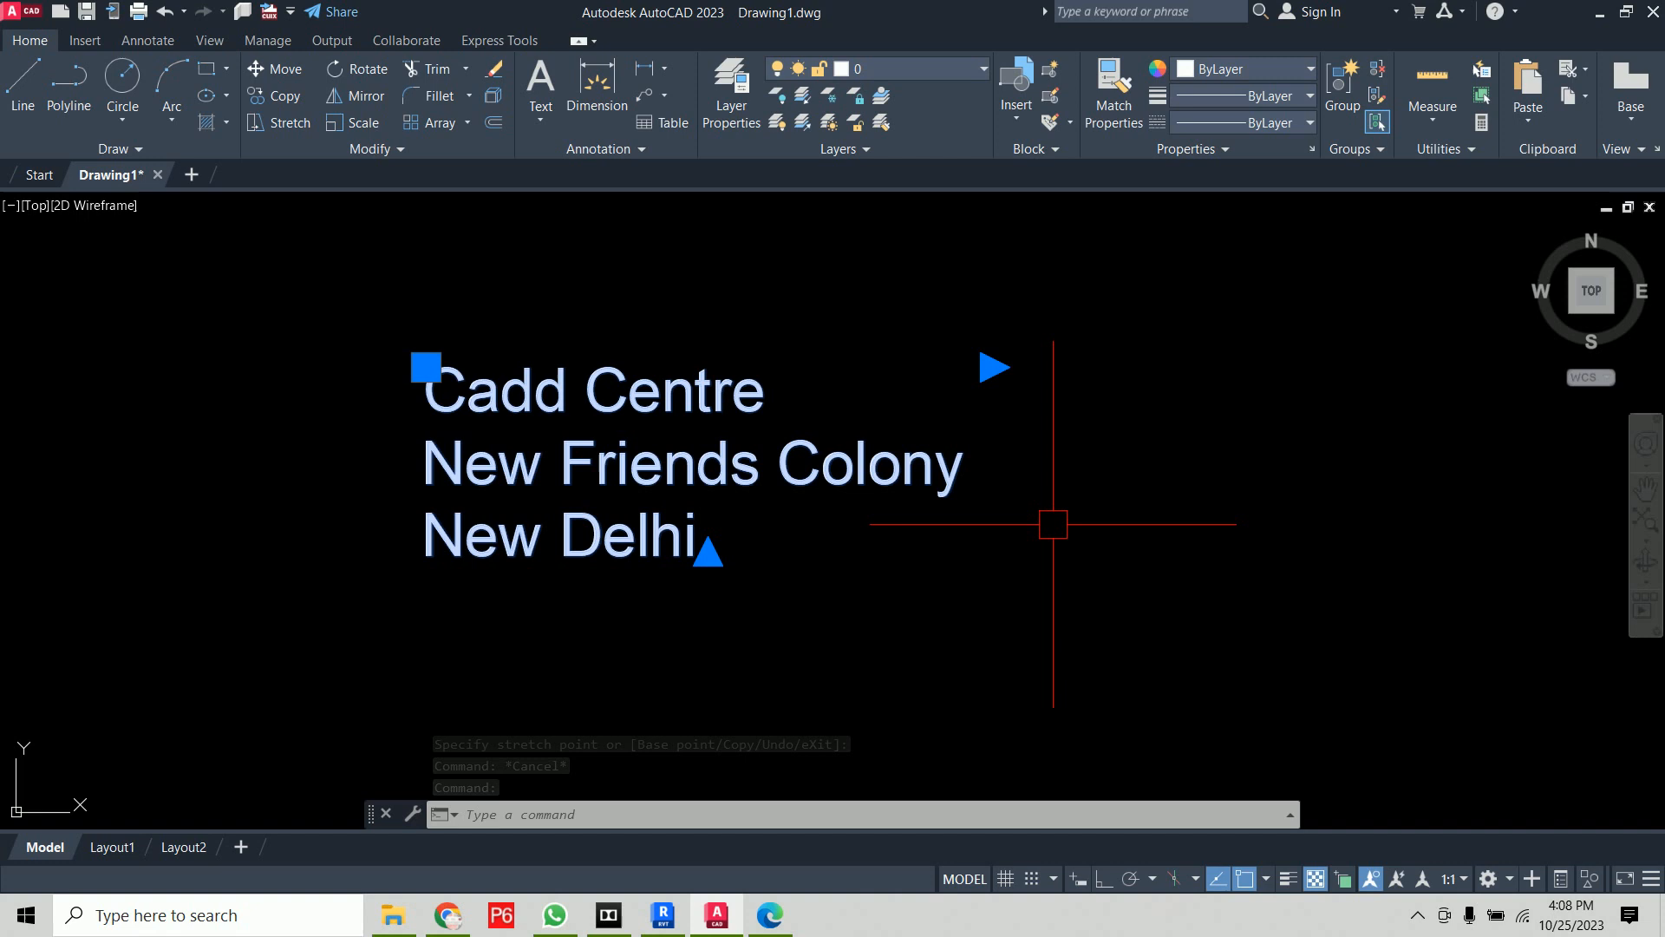
pyautogui.press('Escape')
# Start a second multiline text with MTEXT and define its frame below the existing three-line text
pyautogui.scroll(-3, 1052, 524)
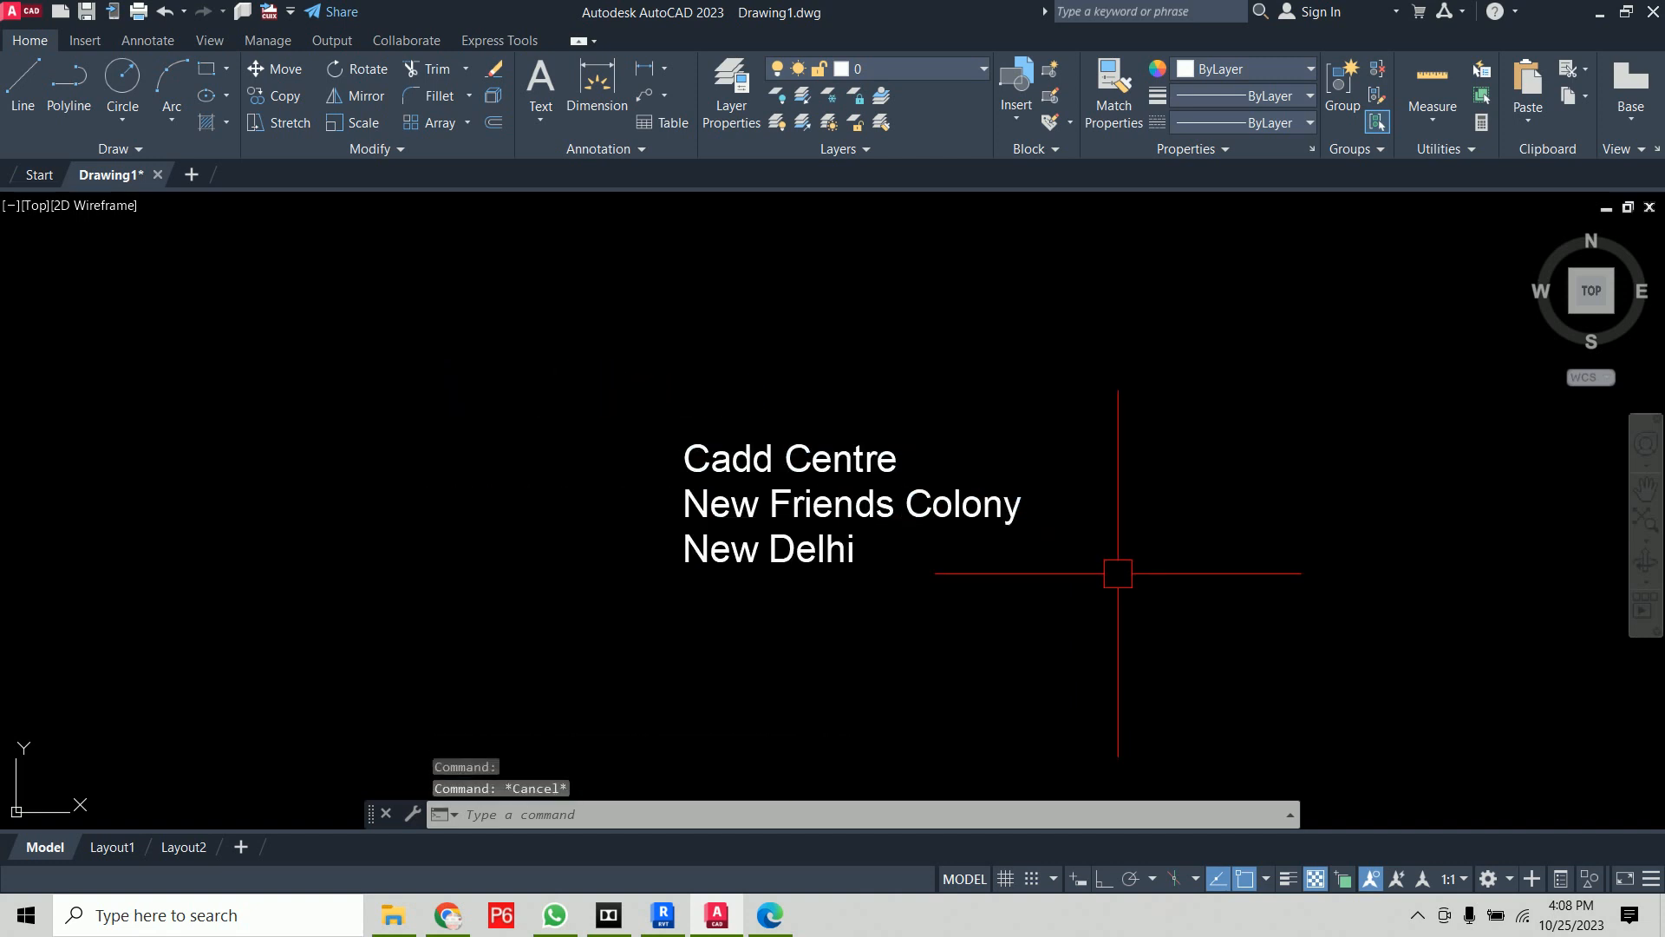
pyautogui.write('t')
pyautogui.press('Return')
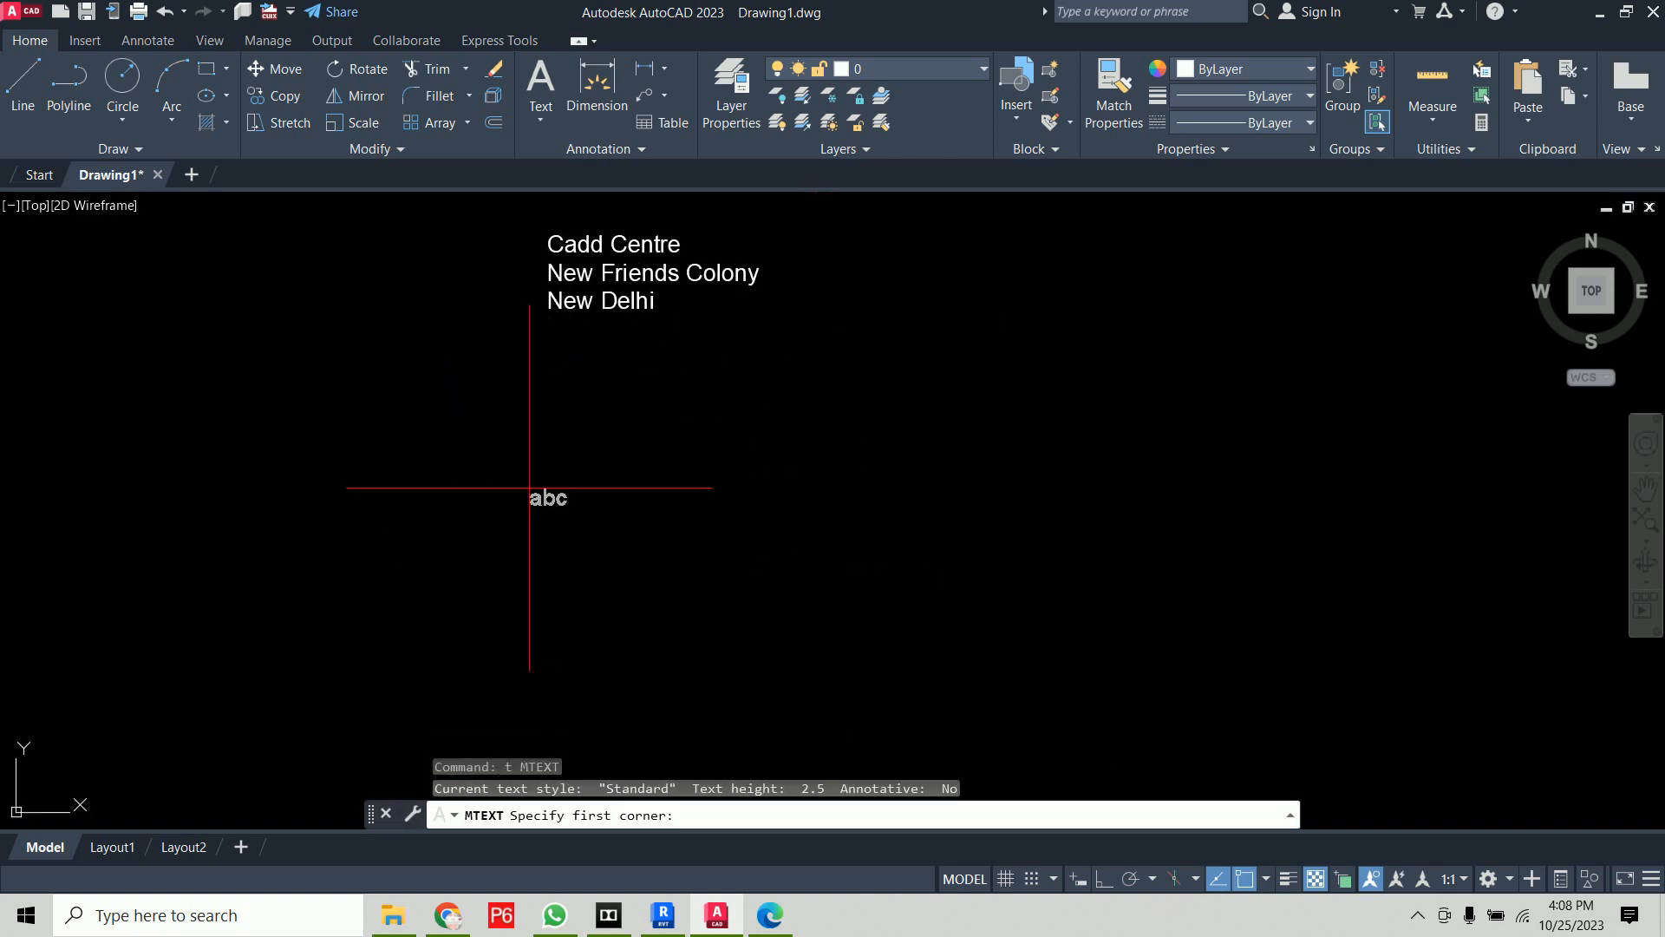
pyautogui.click(475, 435)
pyautogui.click(1015, 630)
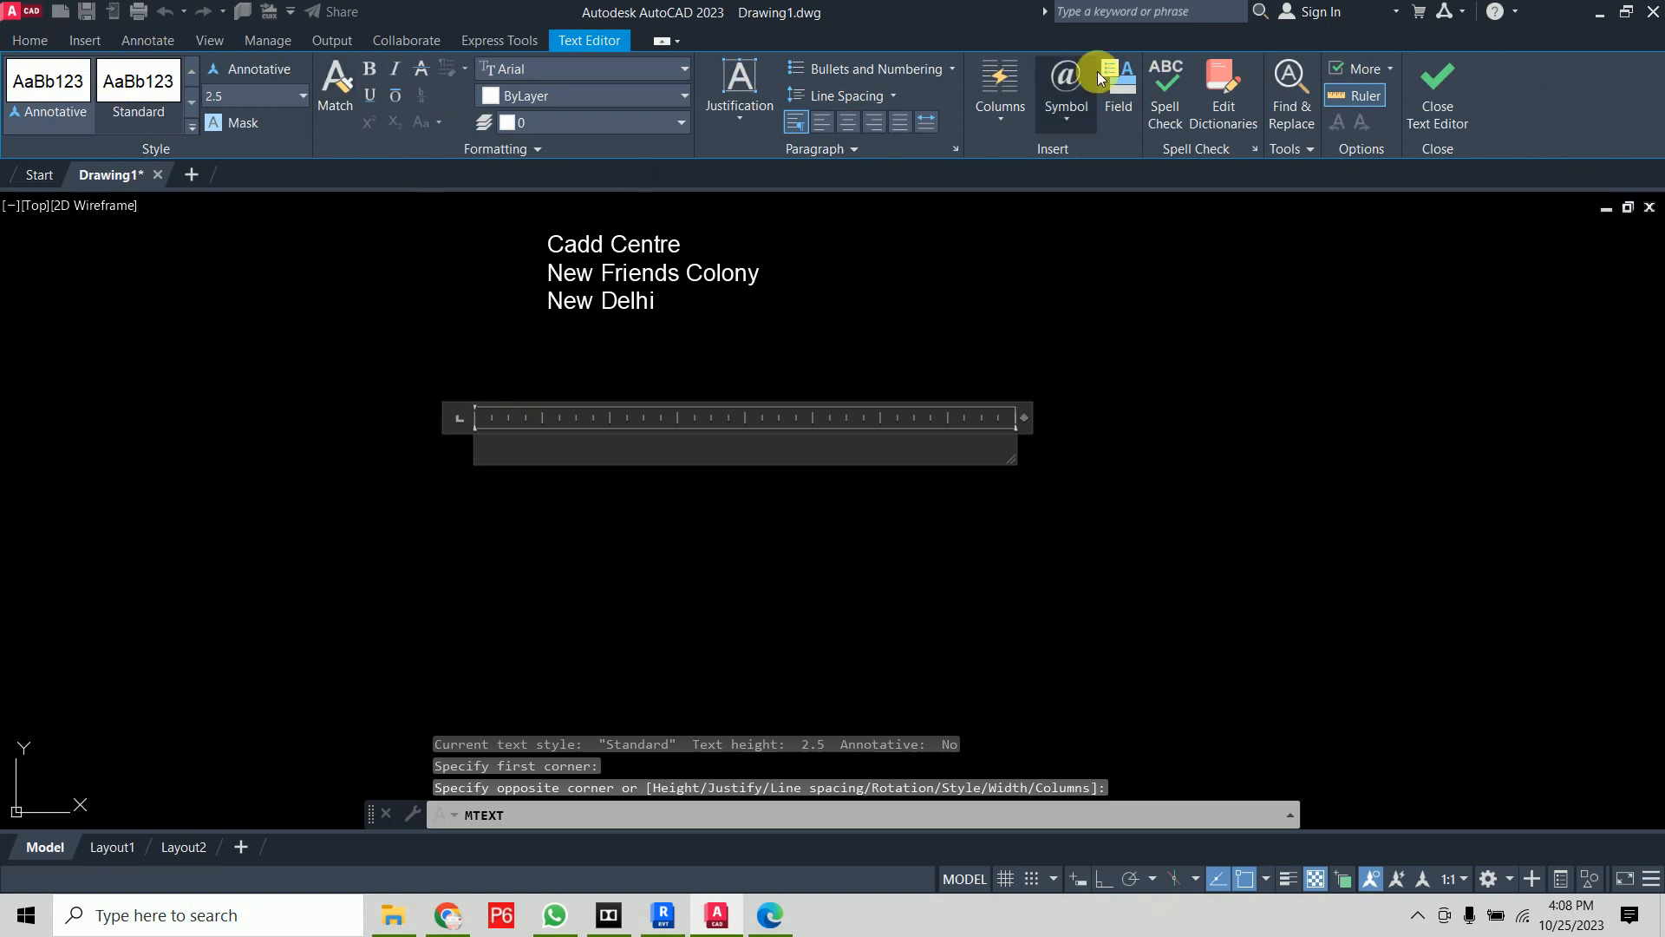
# Turn on the Show Toolbar editor setting and move the Text Formatting toolbar clear of the text frame
pyautogui.click(246, 104)
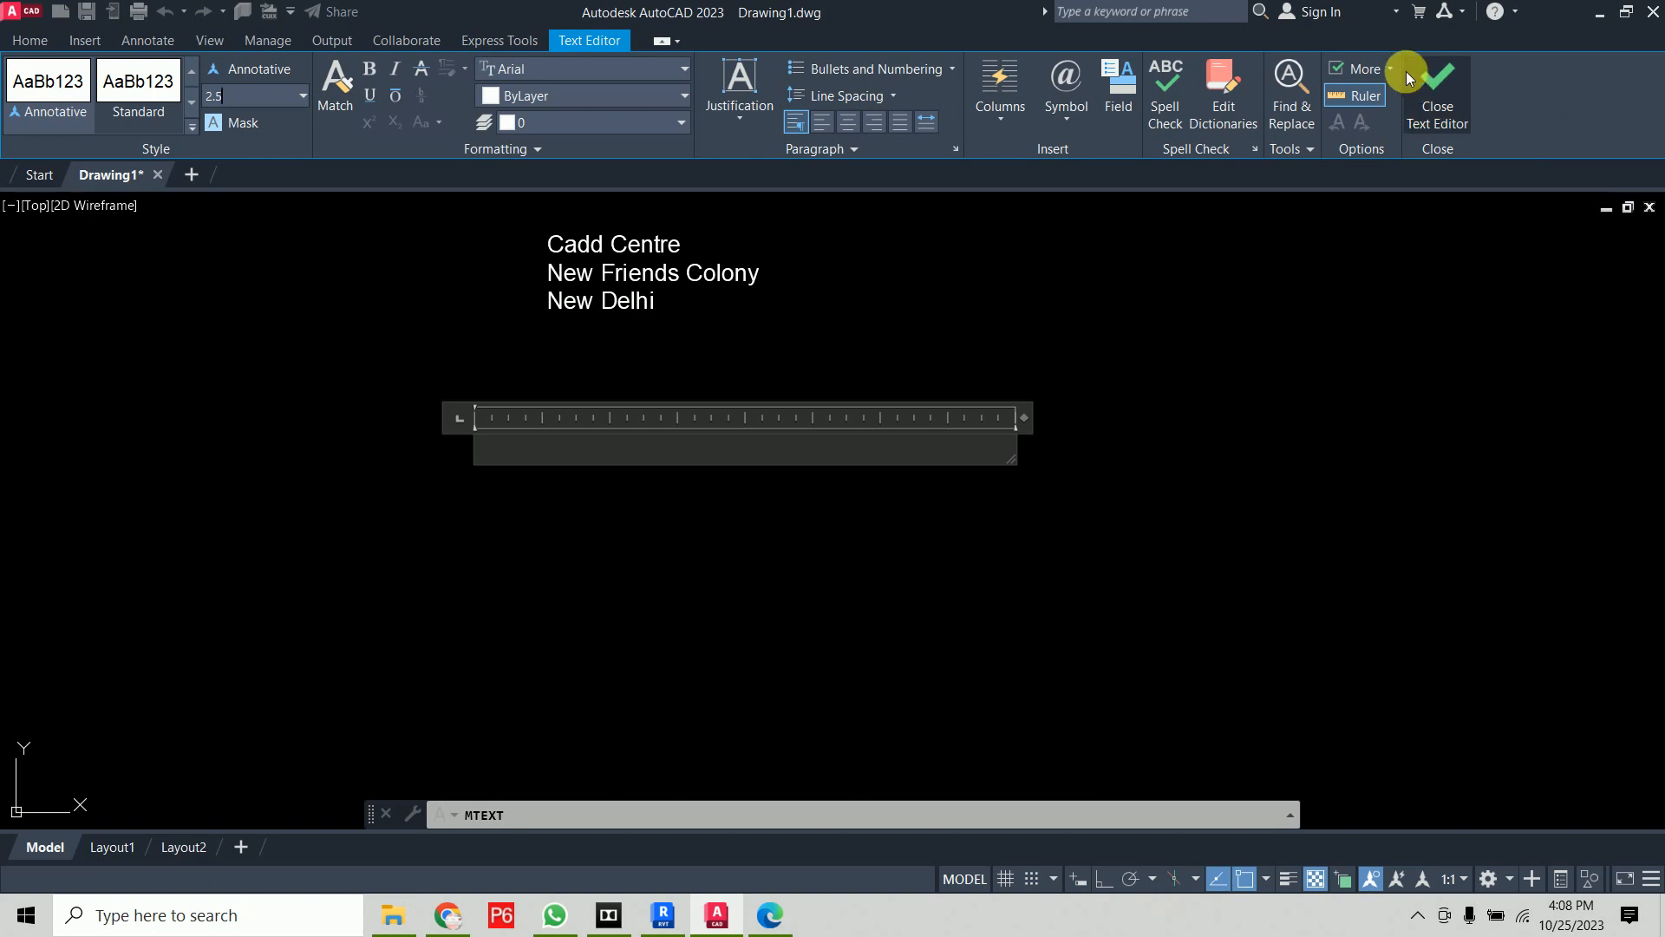
pyautogui.click(1374, 69)
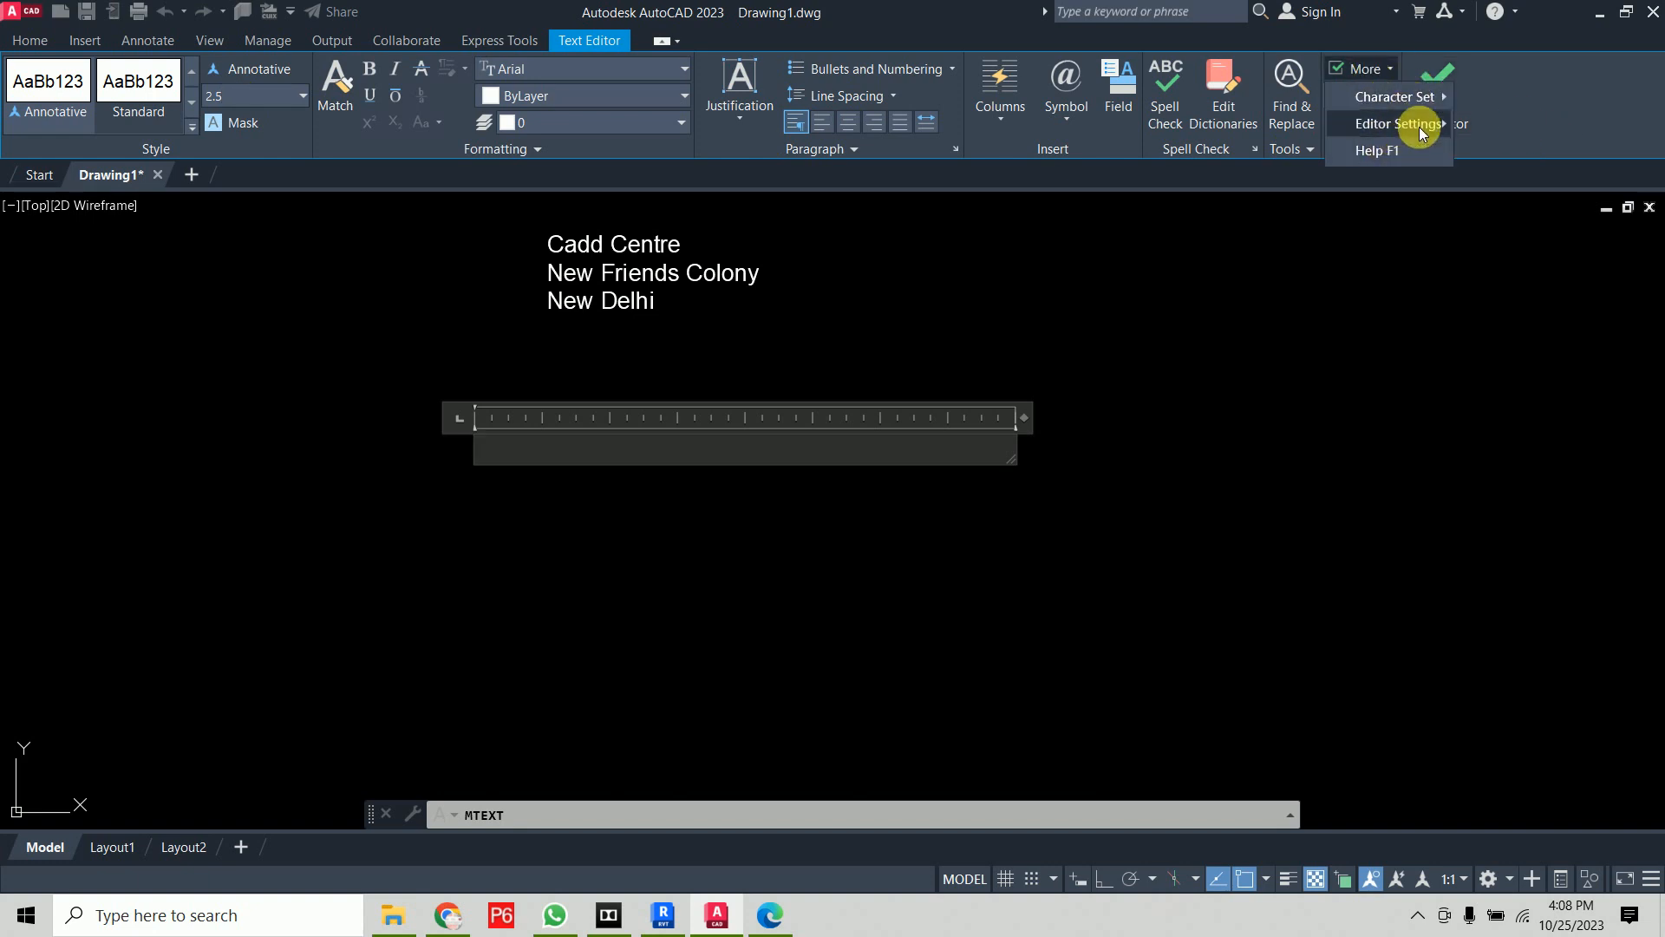
pyautogui.moveTo(1420, 132)
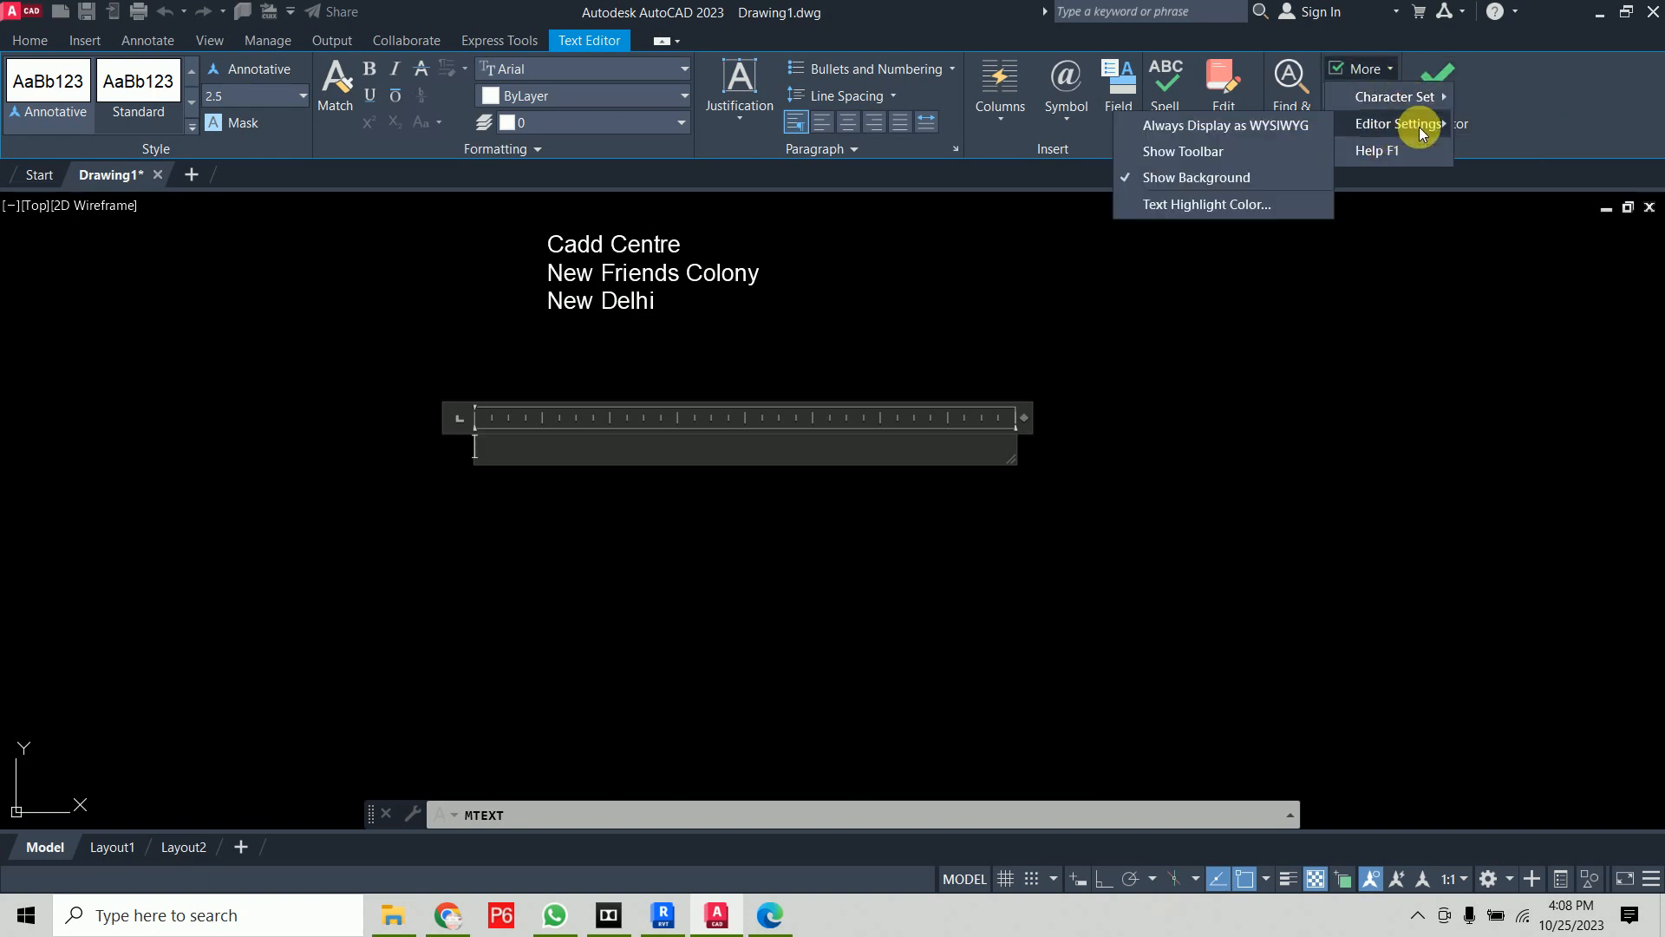
pyautogui.click(1203, 153)
pyautogui.moveTo(783, 285); pyautogui.dragTo(1248, 183)
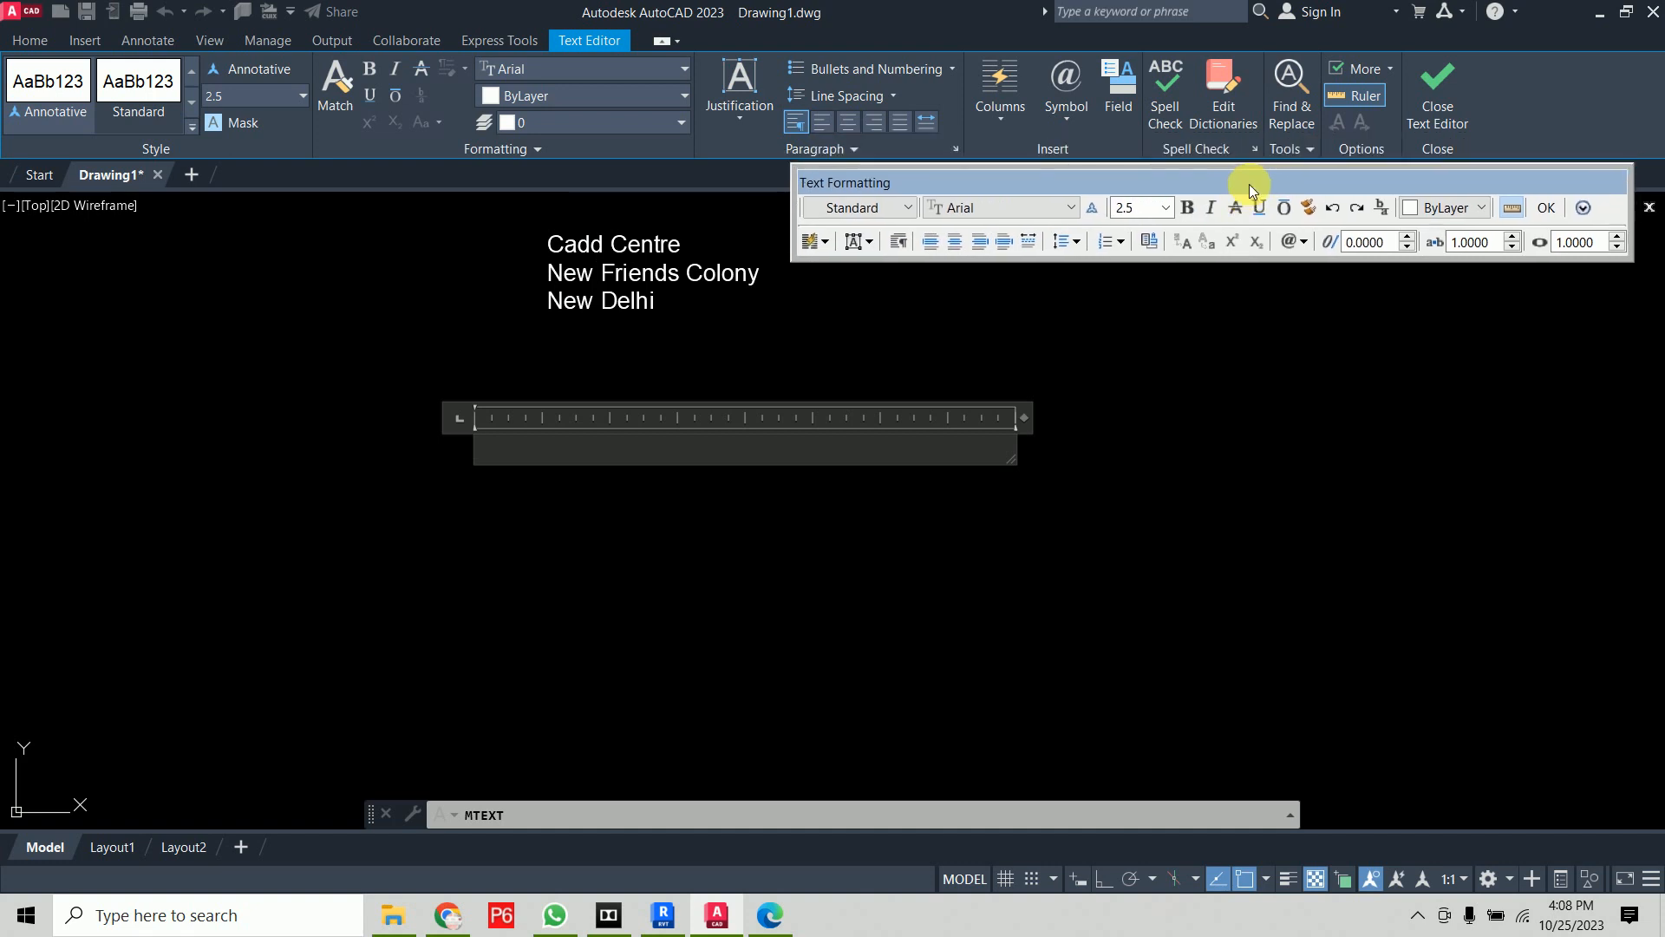
pyautogui.click(1369, 70)
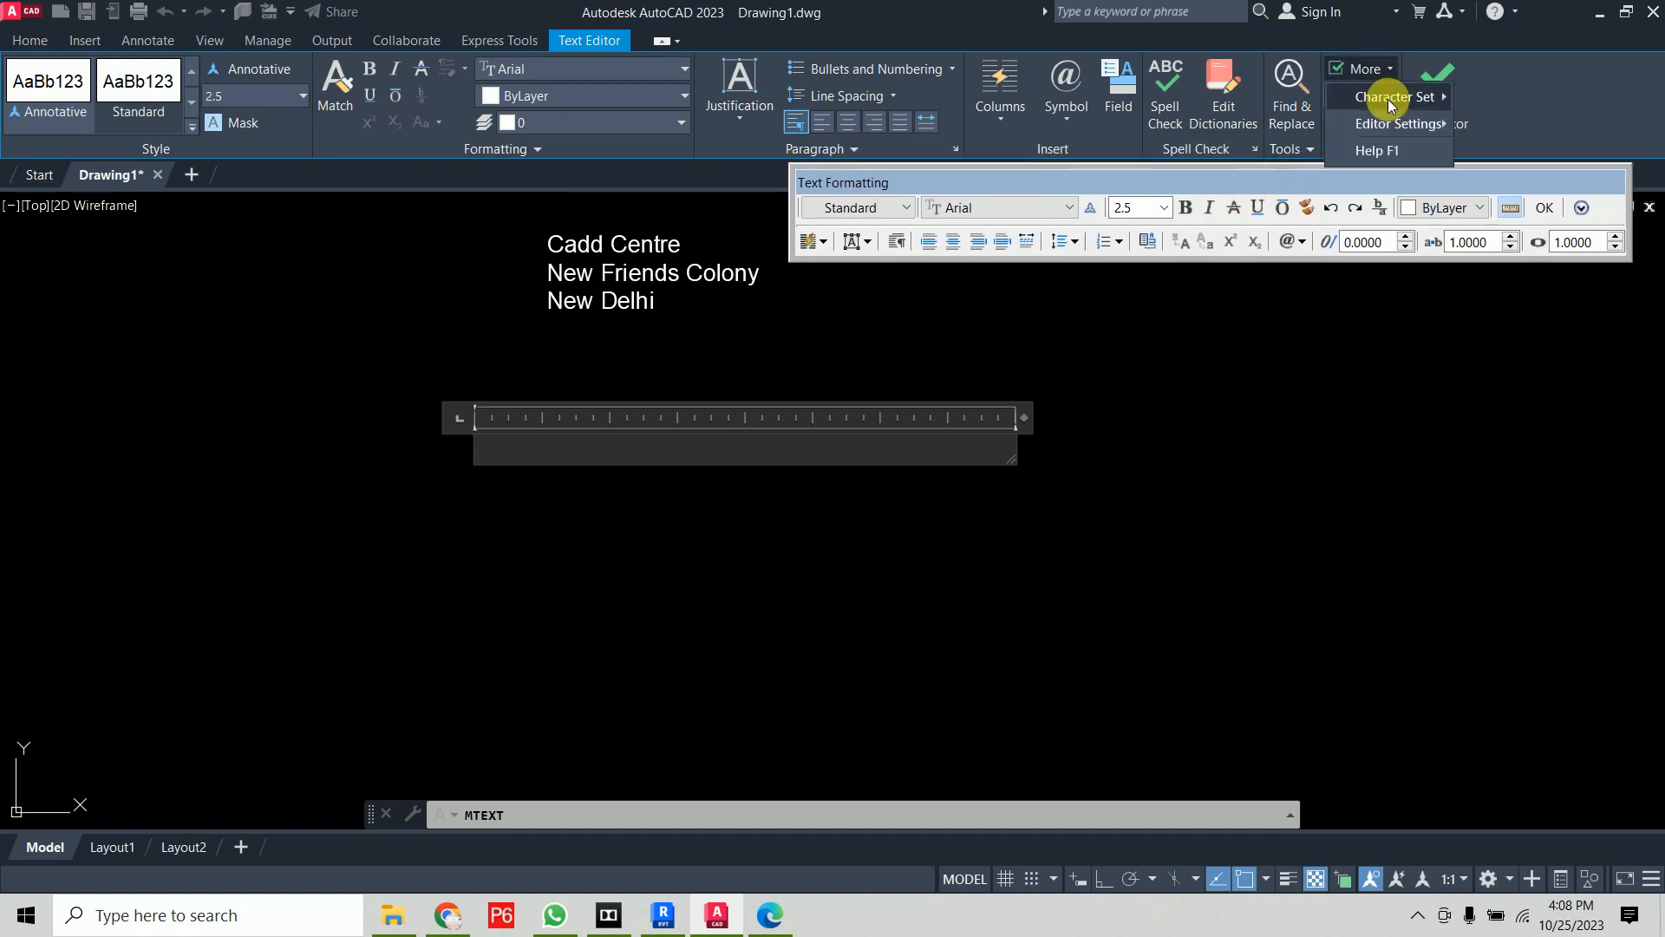
pyautogui.moveTo(1392, 121)
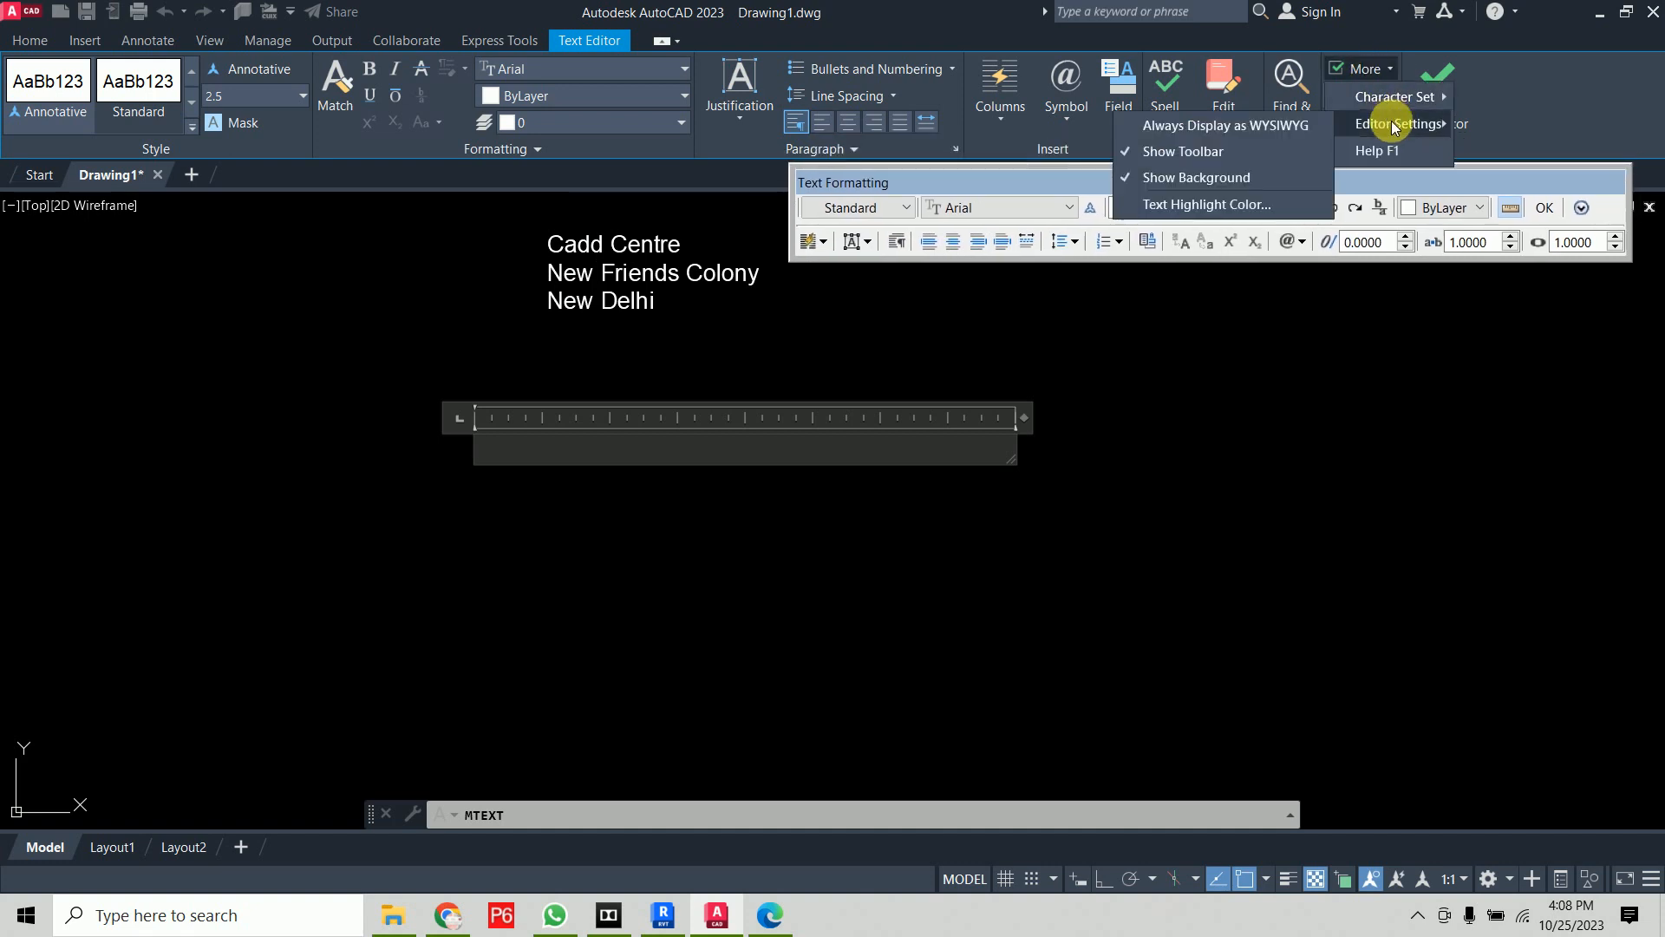
pyautogui.click(986, 180)
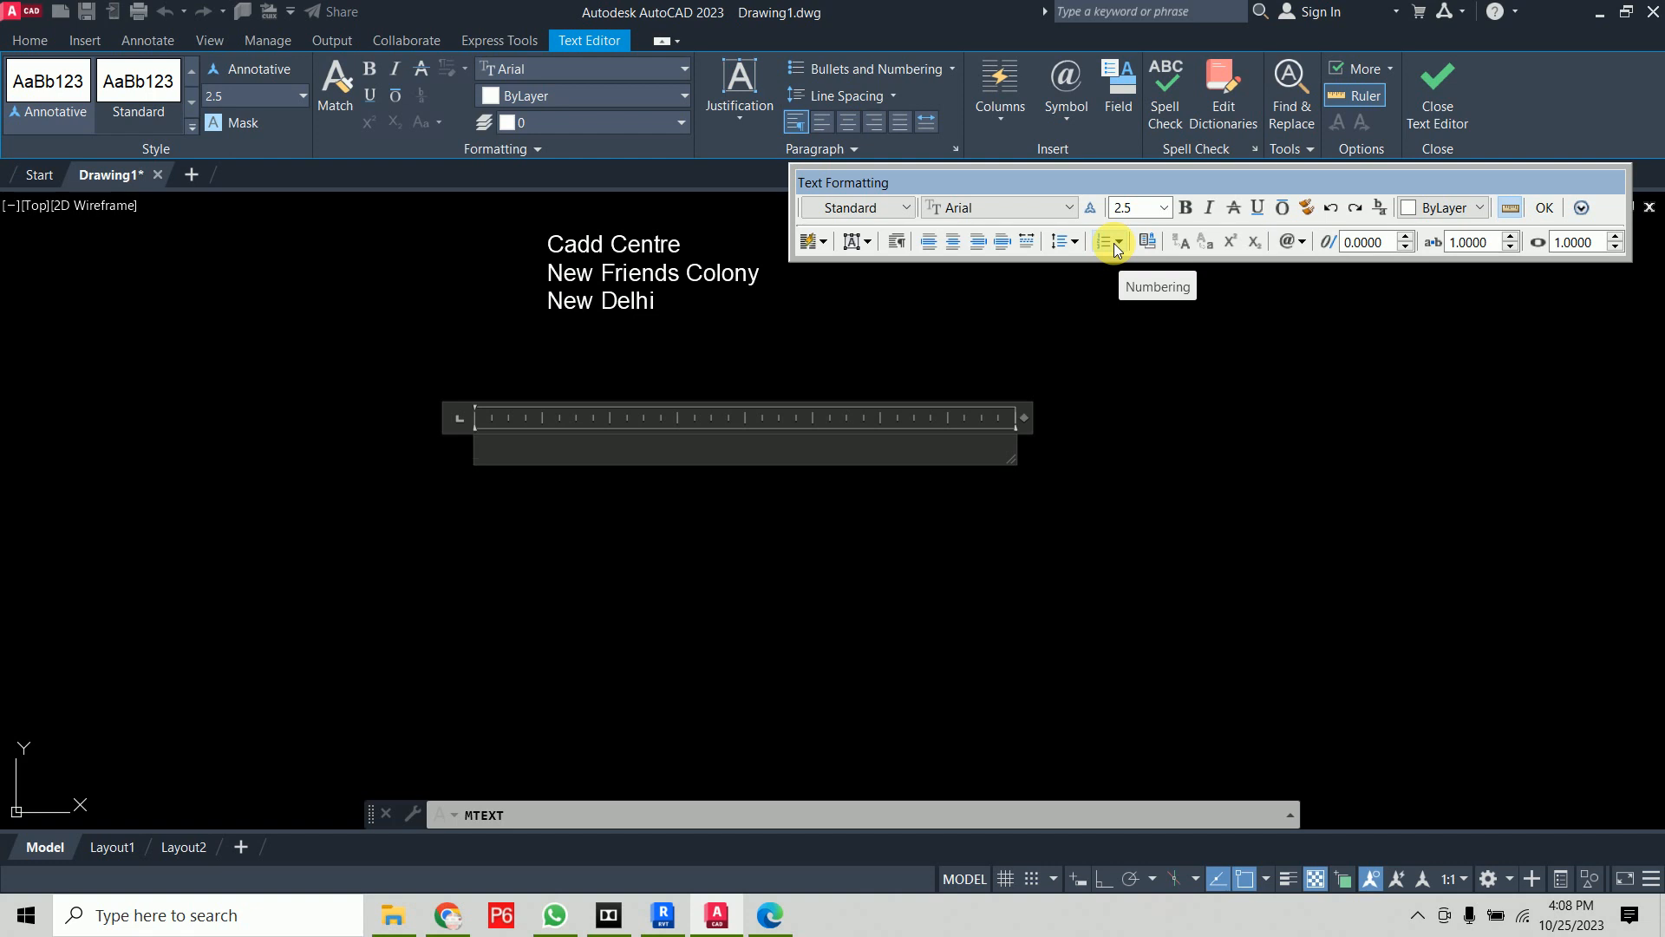
# Check the available text styles and fonts, then set the new multiline text's height to 5
pyautogui.click(879, 205)
pyautogui.click(879, 206)
pyautogui.click(980, 207)
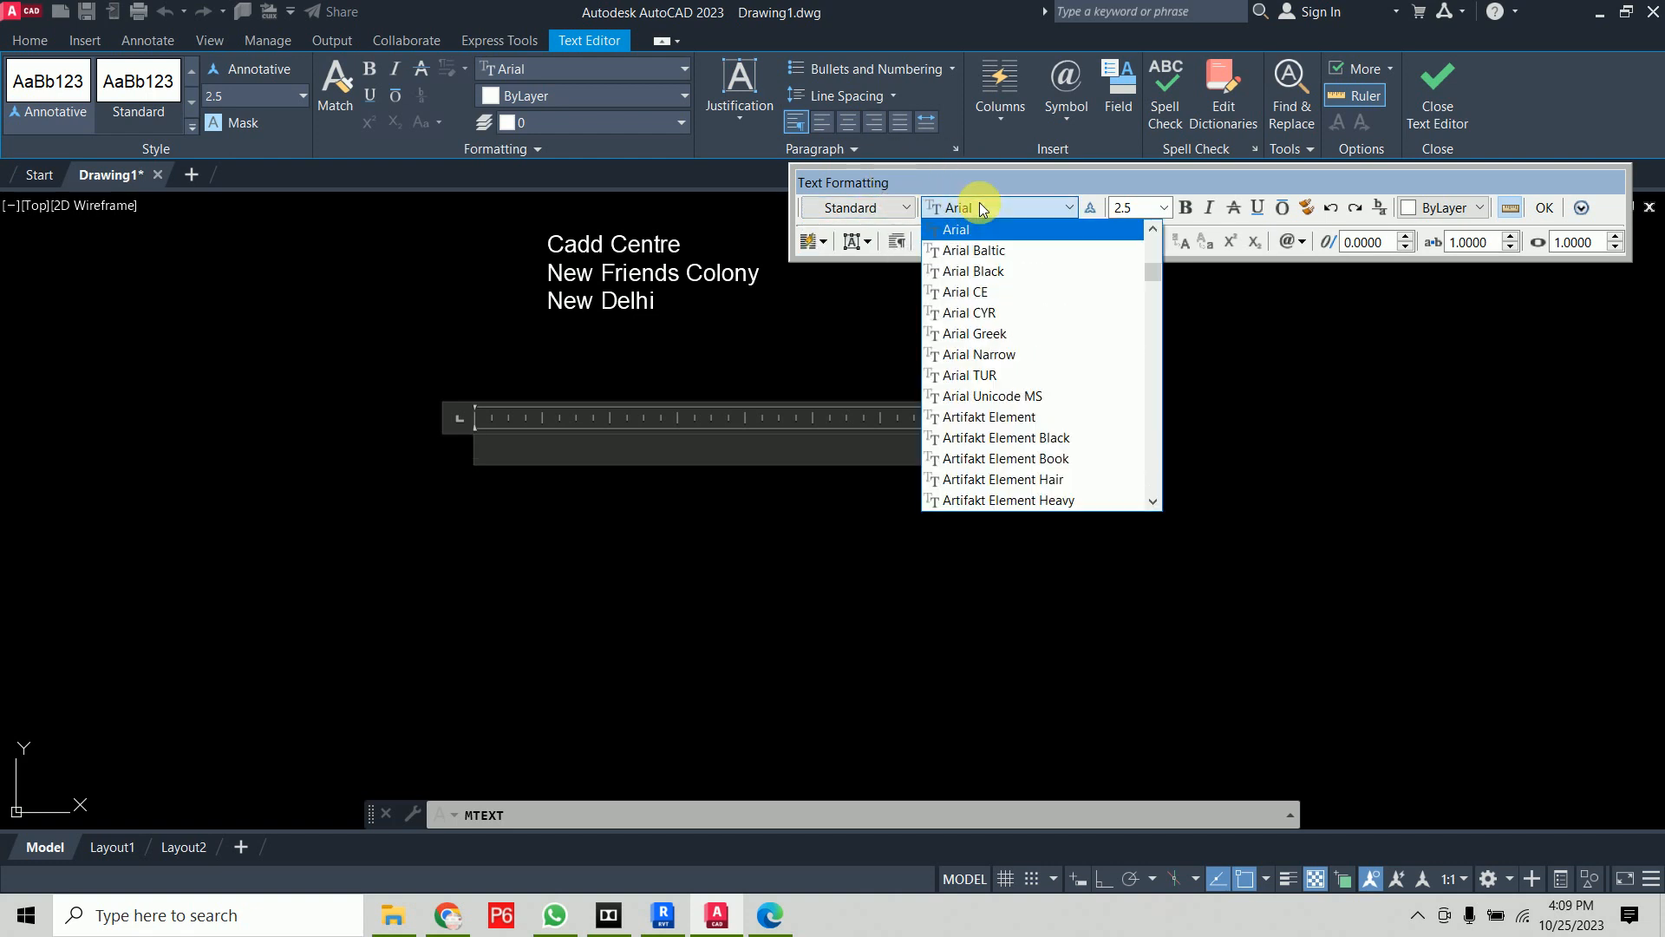
pyautogui.click(980, 207)
pyautogui.click(1142, 208)
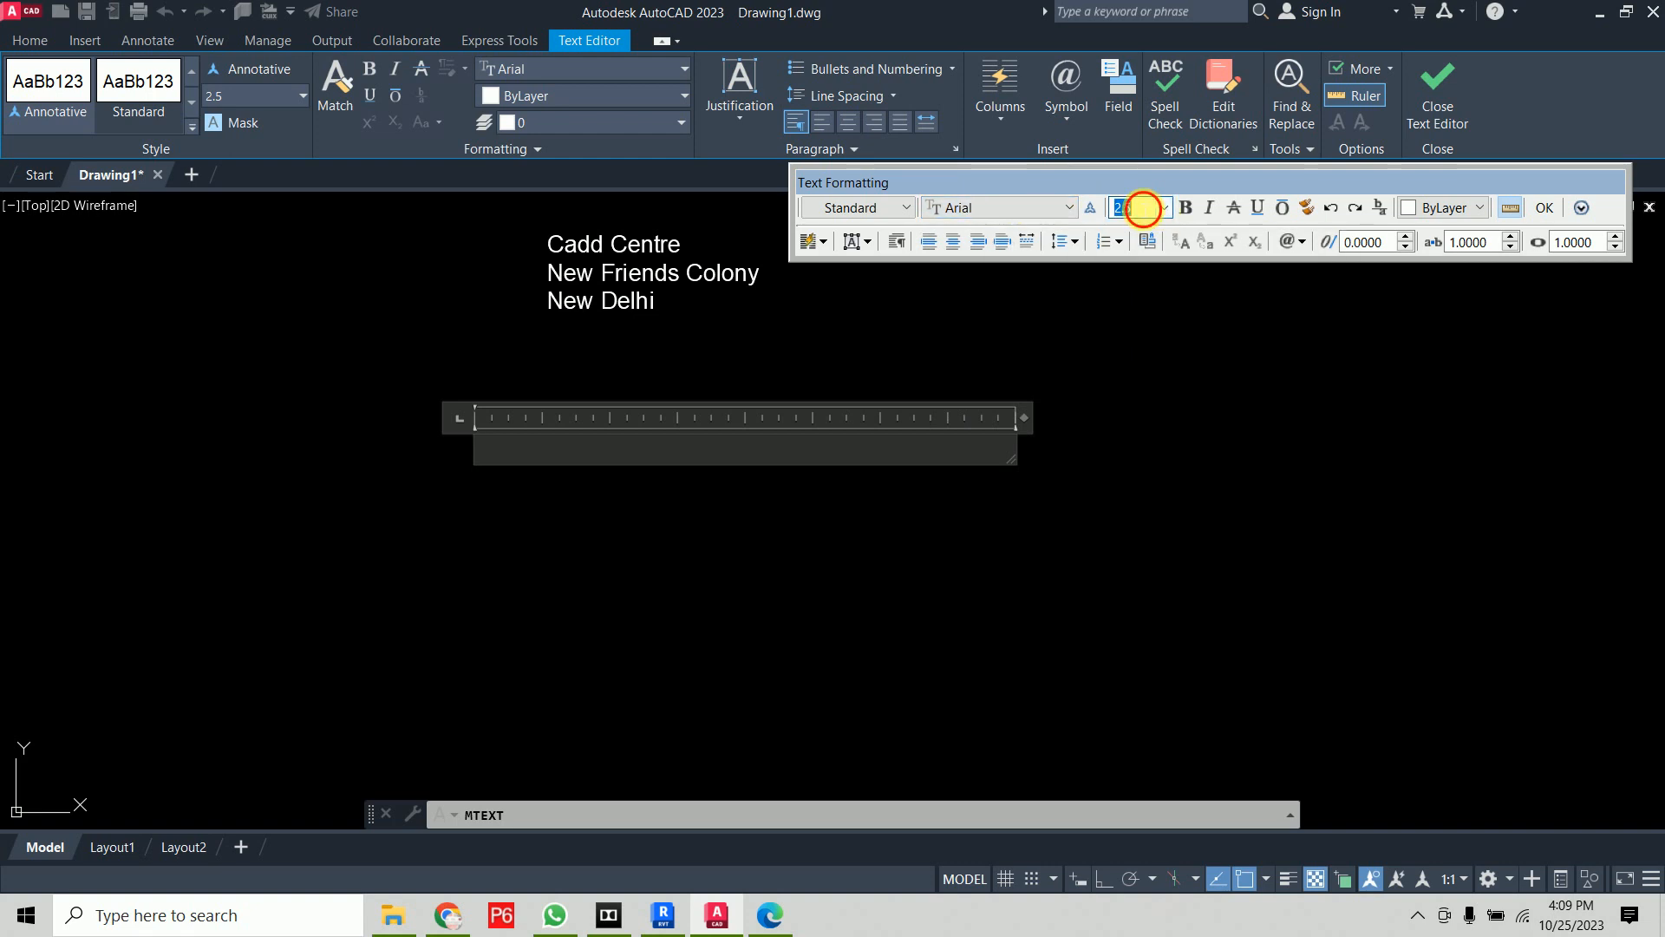
pyautogui.write('5')
pyautogui.press('Return')
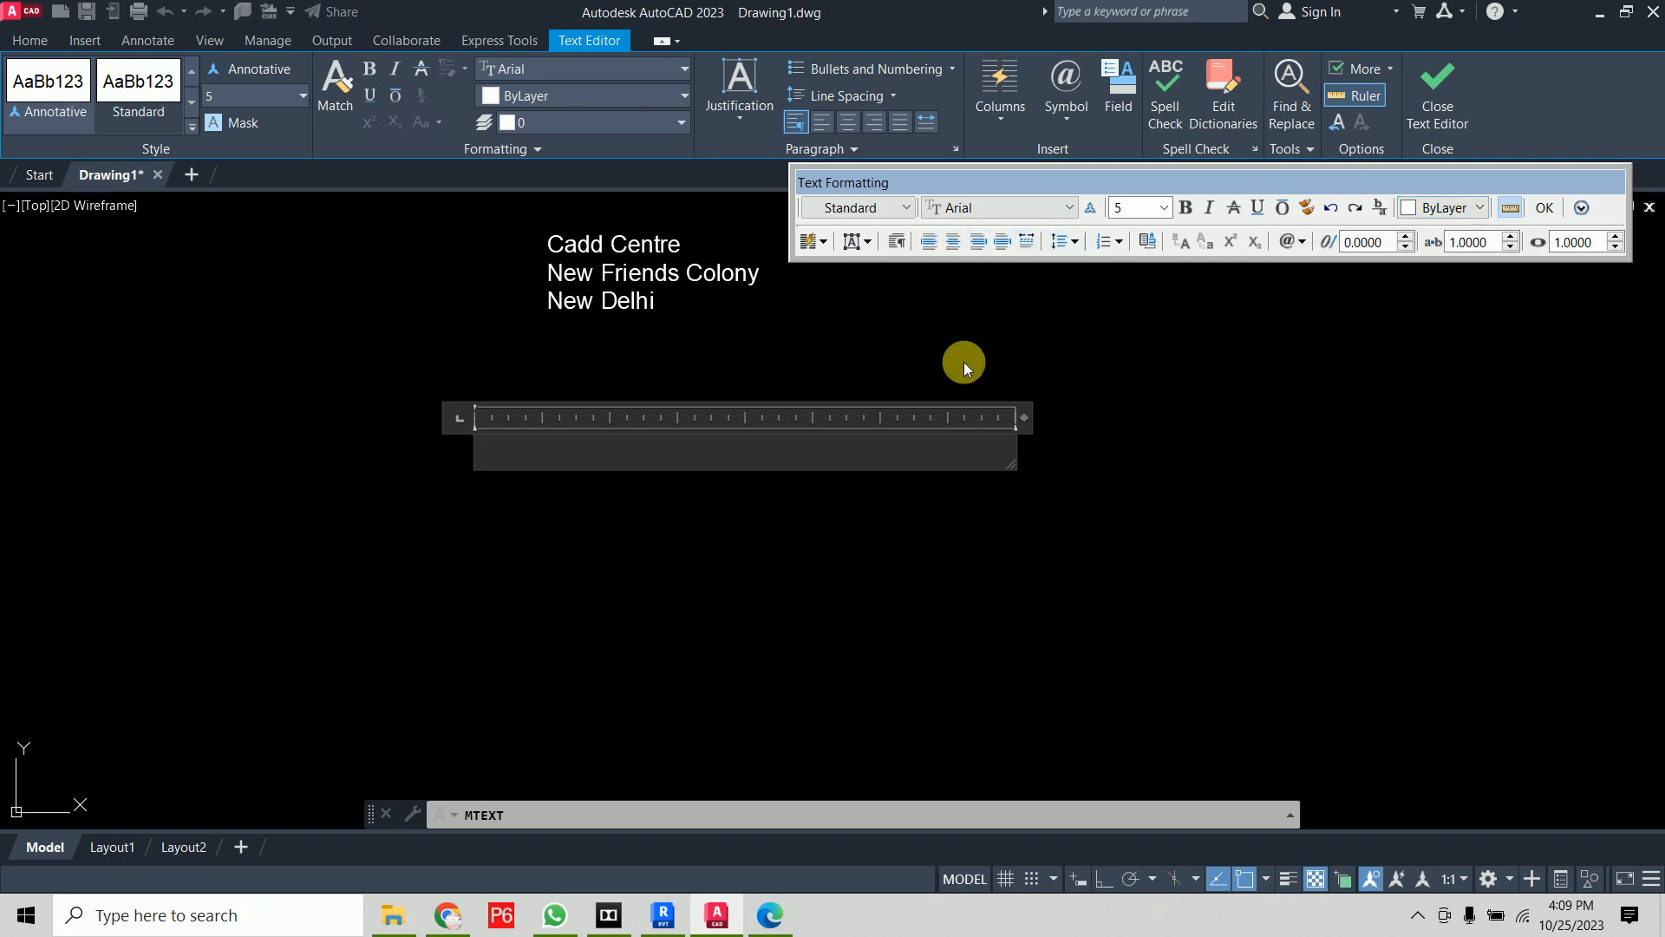
# Enter "Autodesk AutoCAD" as the text content and finish the multiline text
pyautogui.write('Aut')
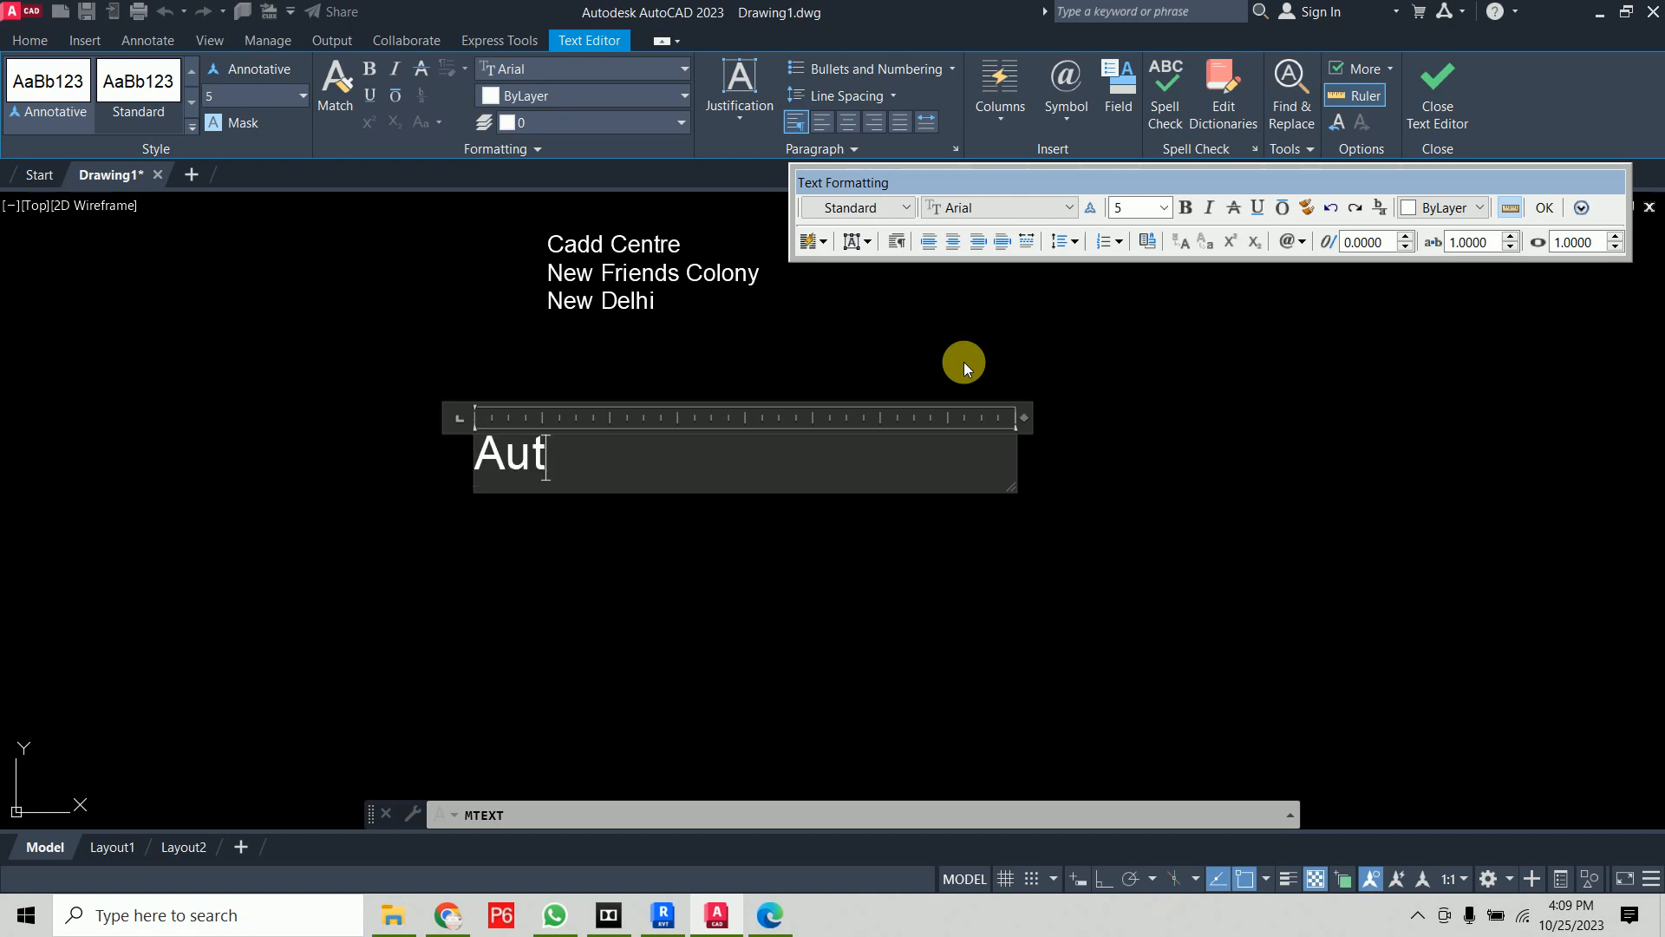
pyautogui.write('odesk AutoCAD')
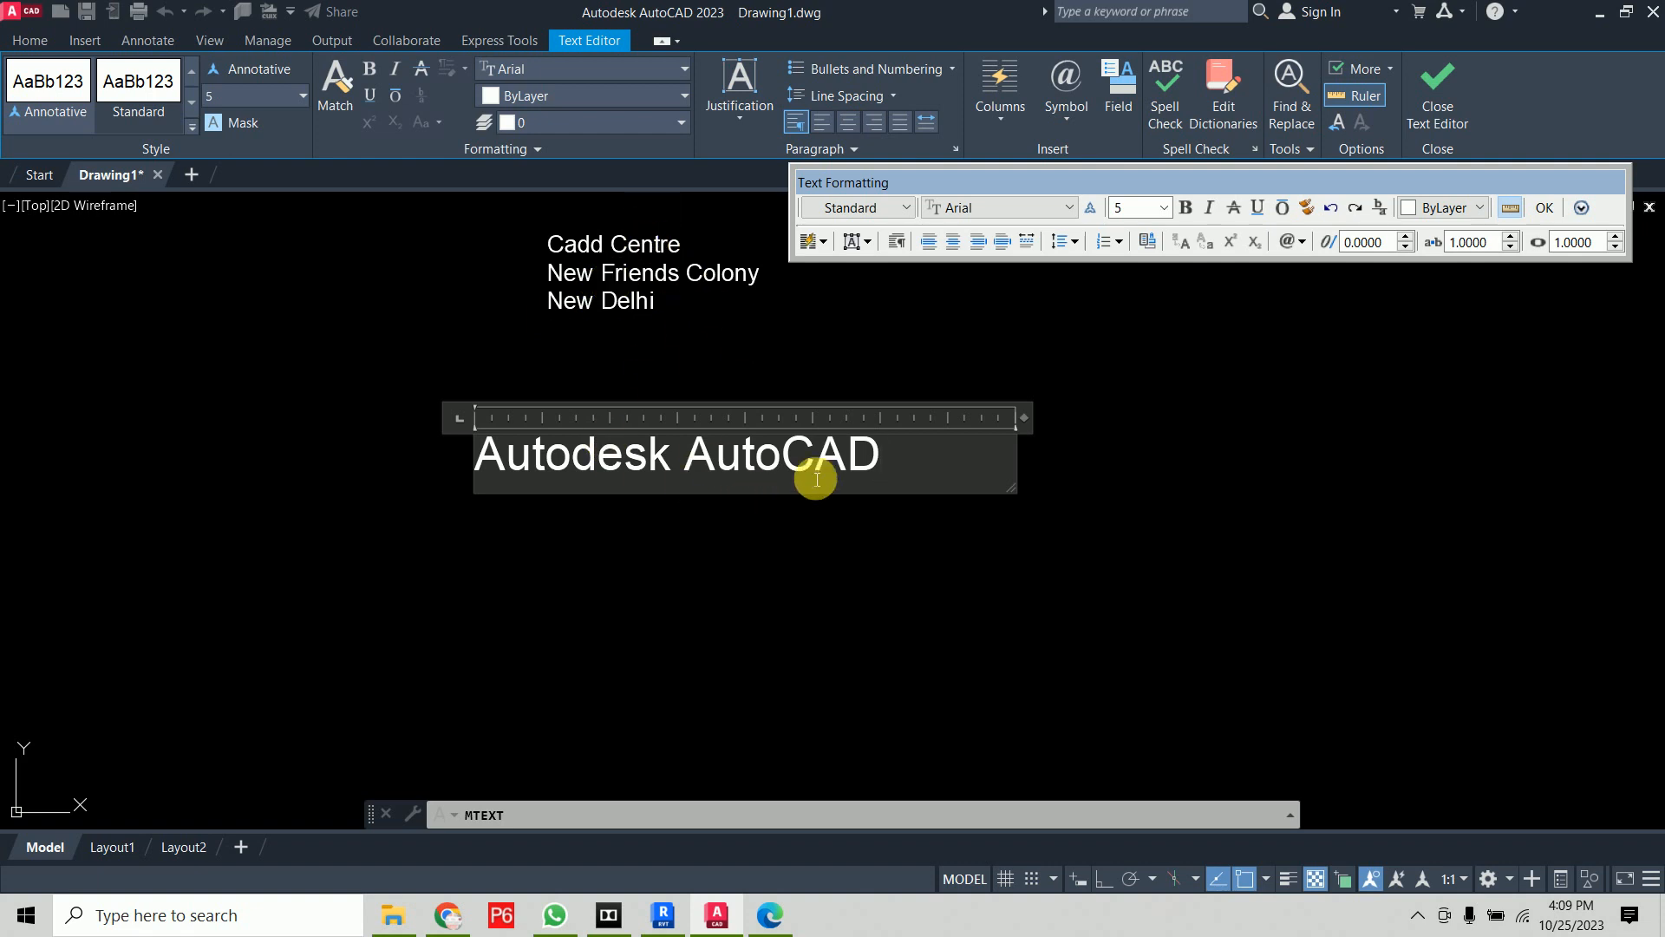
pyautogui.click(1545, 209)
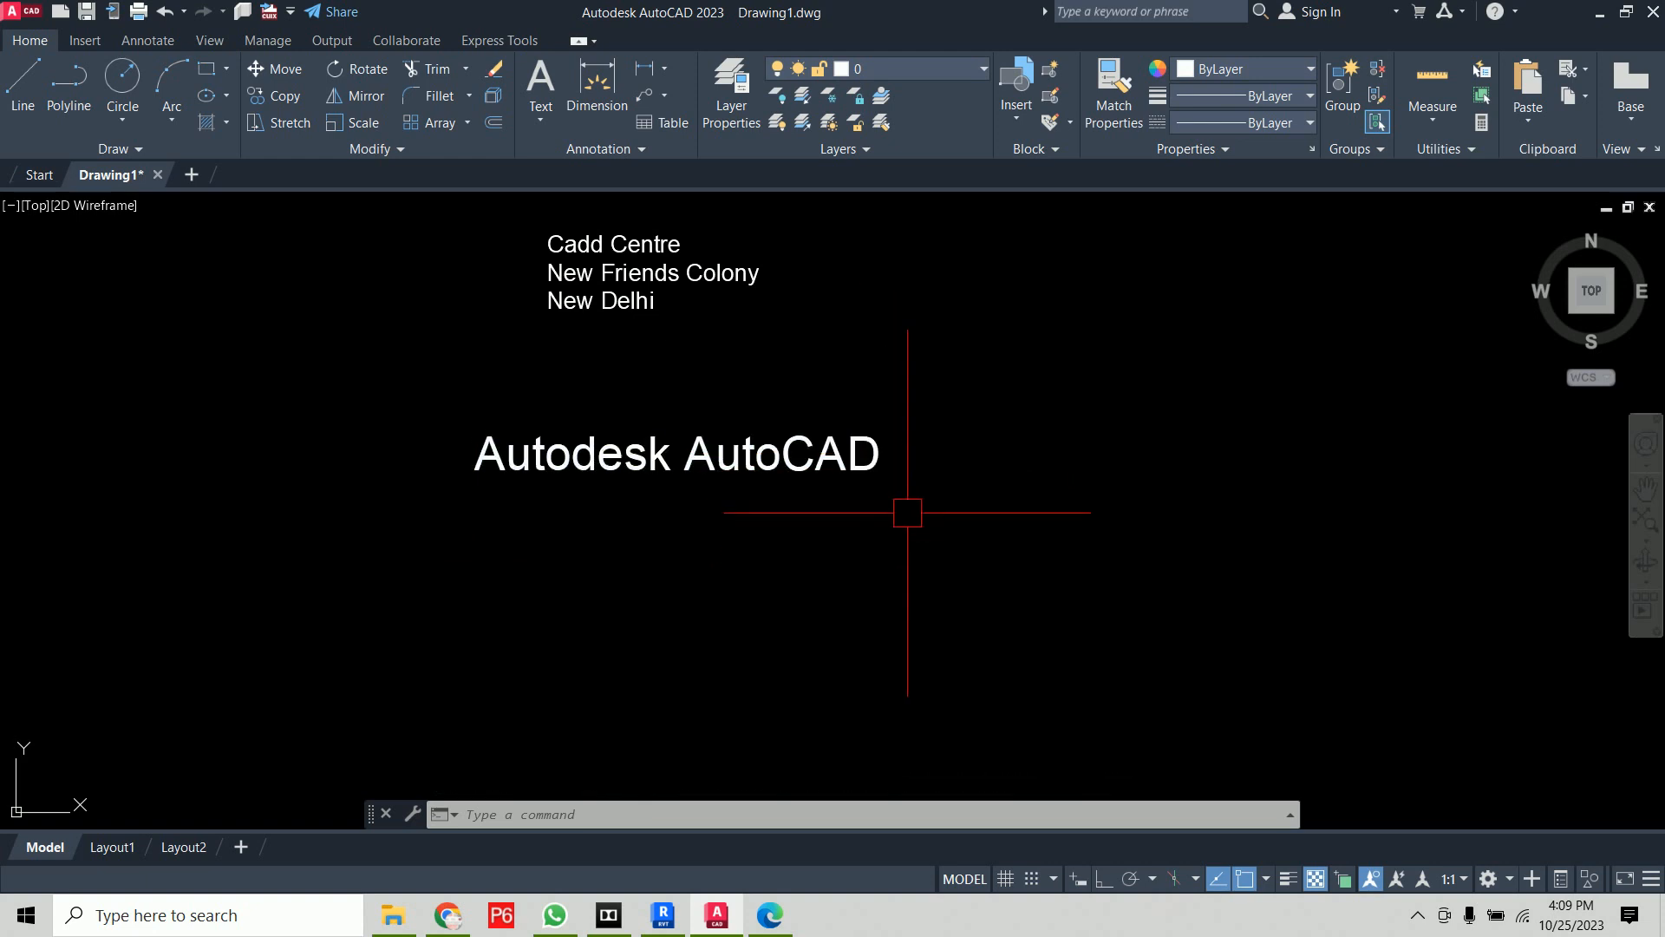
pyautogui.doubleClick(847, 453)
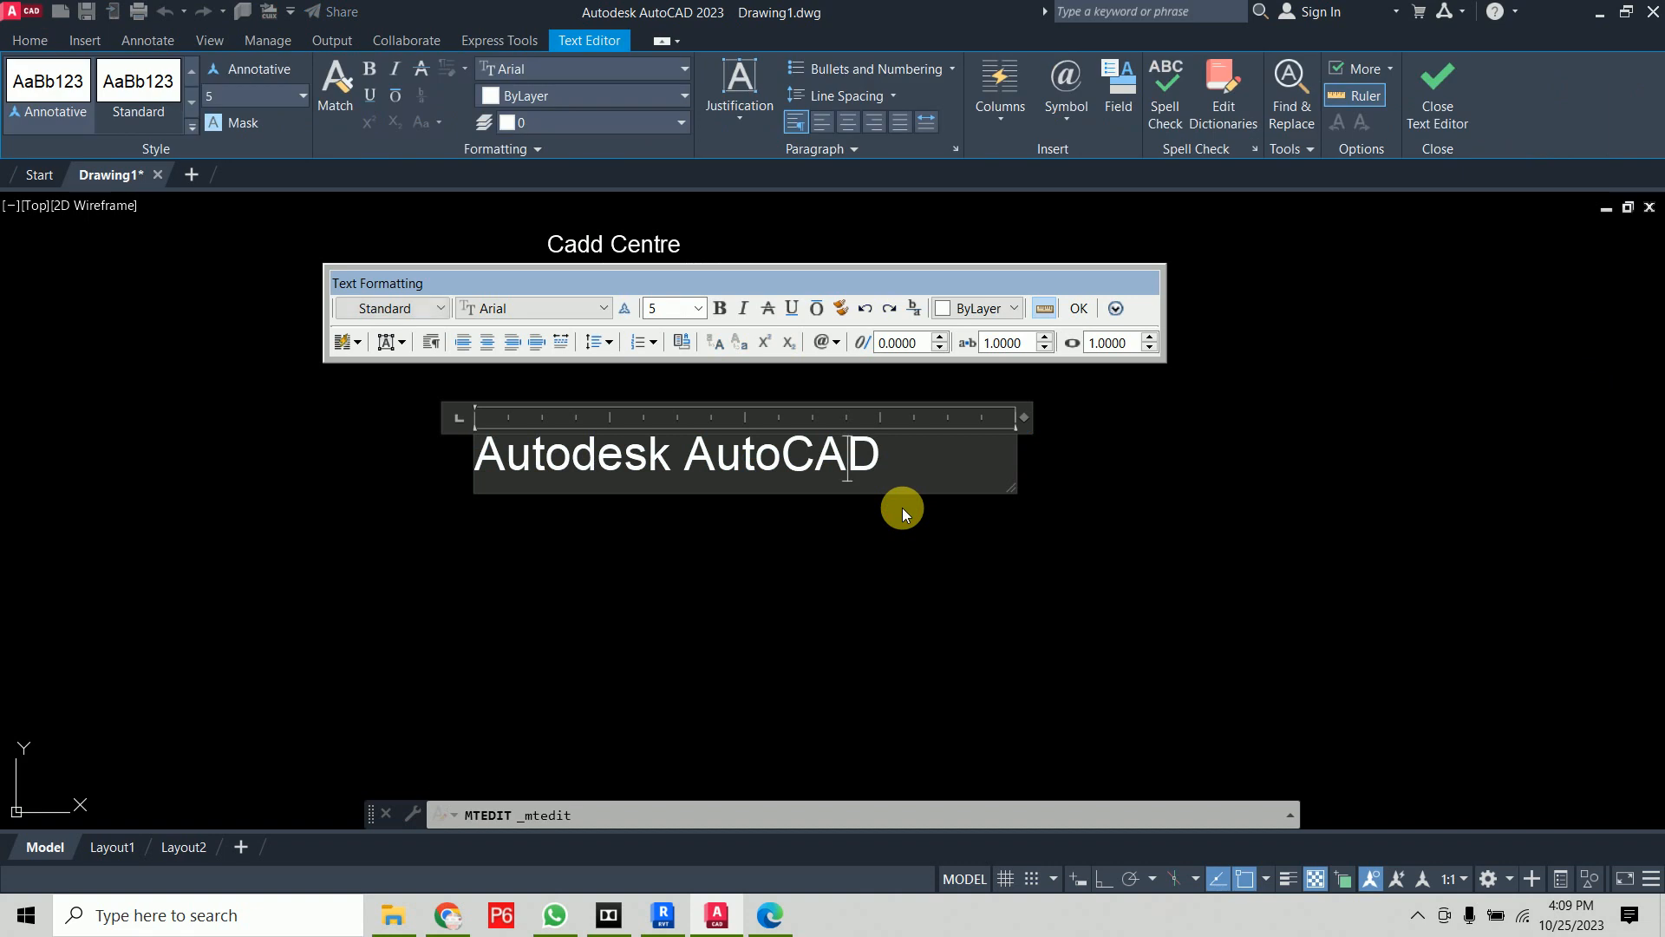
pyautogui.press('Escape')
pyautogui.press('Escape')
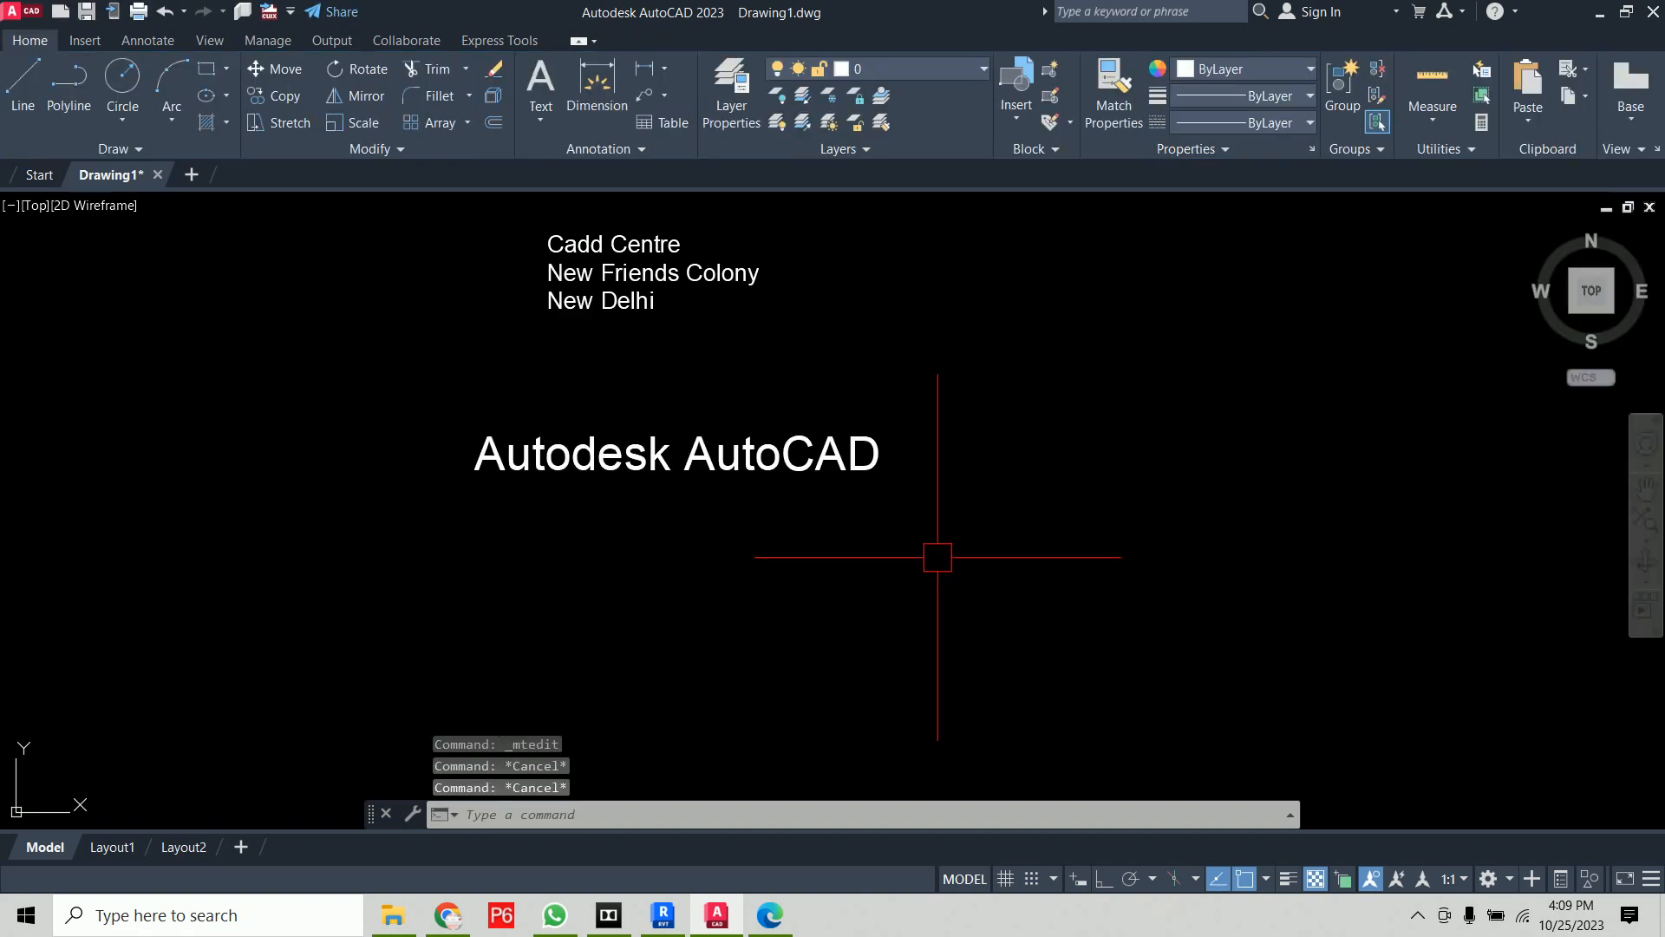
# Open the "Autodesk AutoCAD" text for editing with TEXTEDIT and colour the word "Autodesk" red
pyautogui.write('ted')
pyautogui.press('Return')
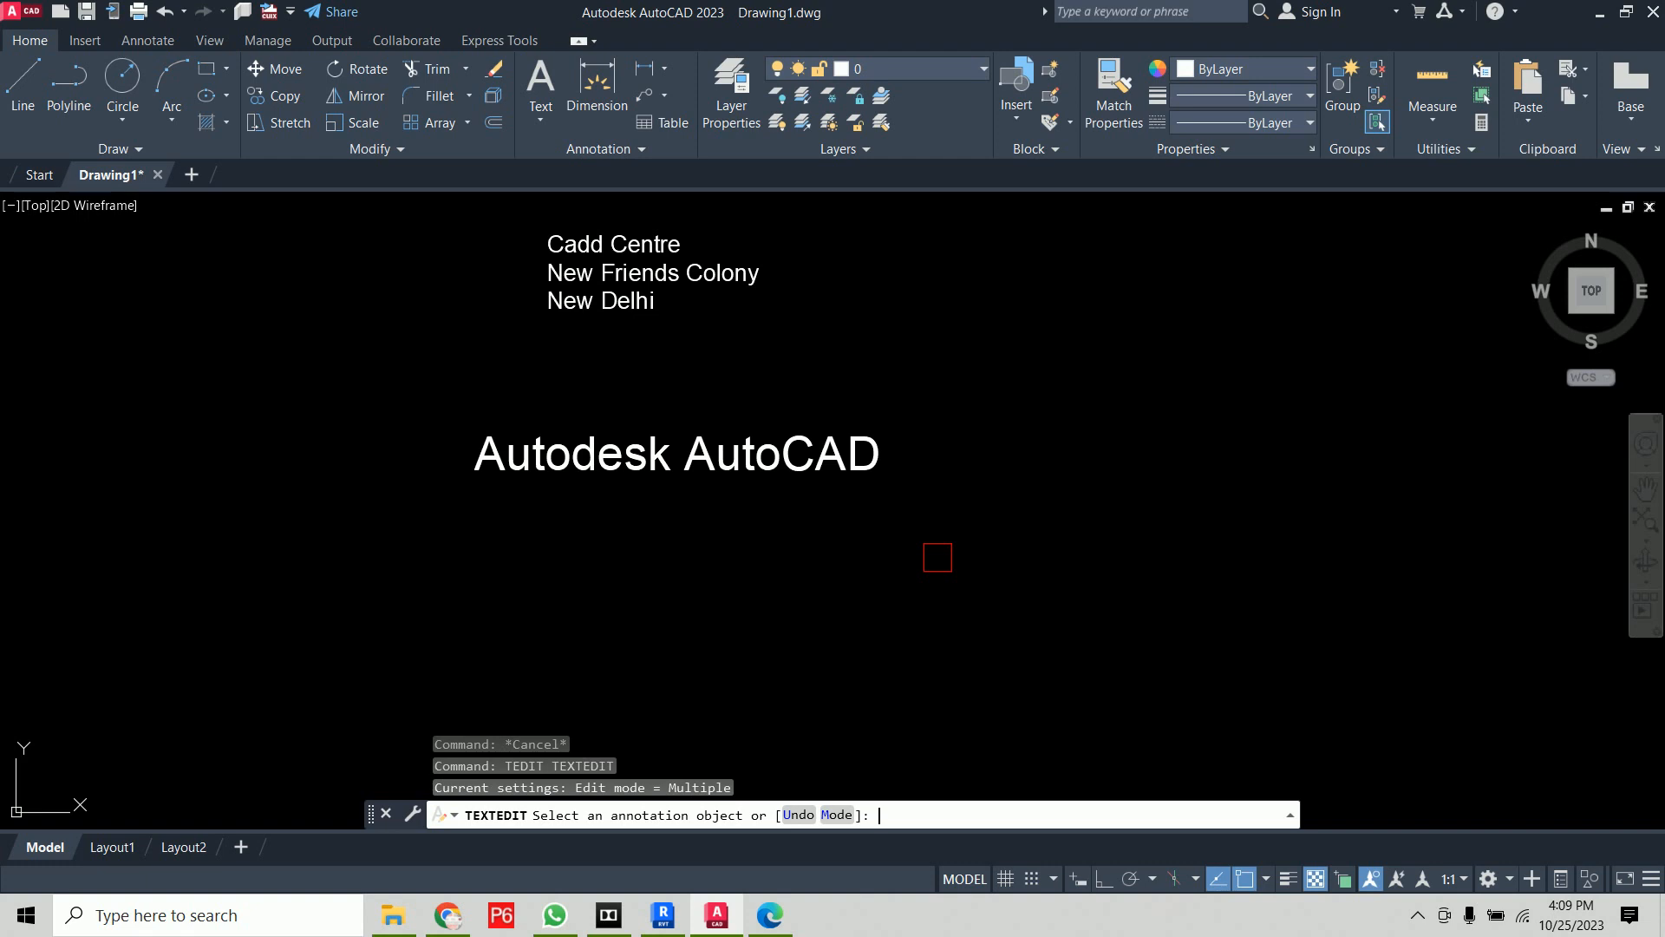
pyautogui.click(829, 444)
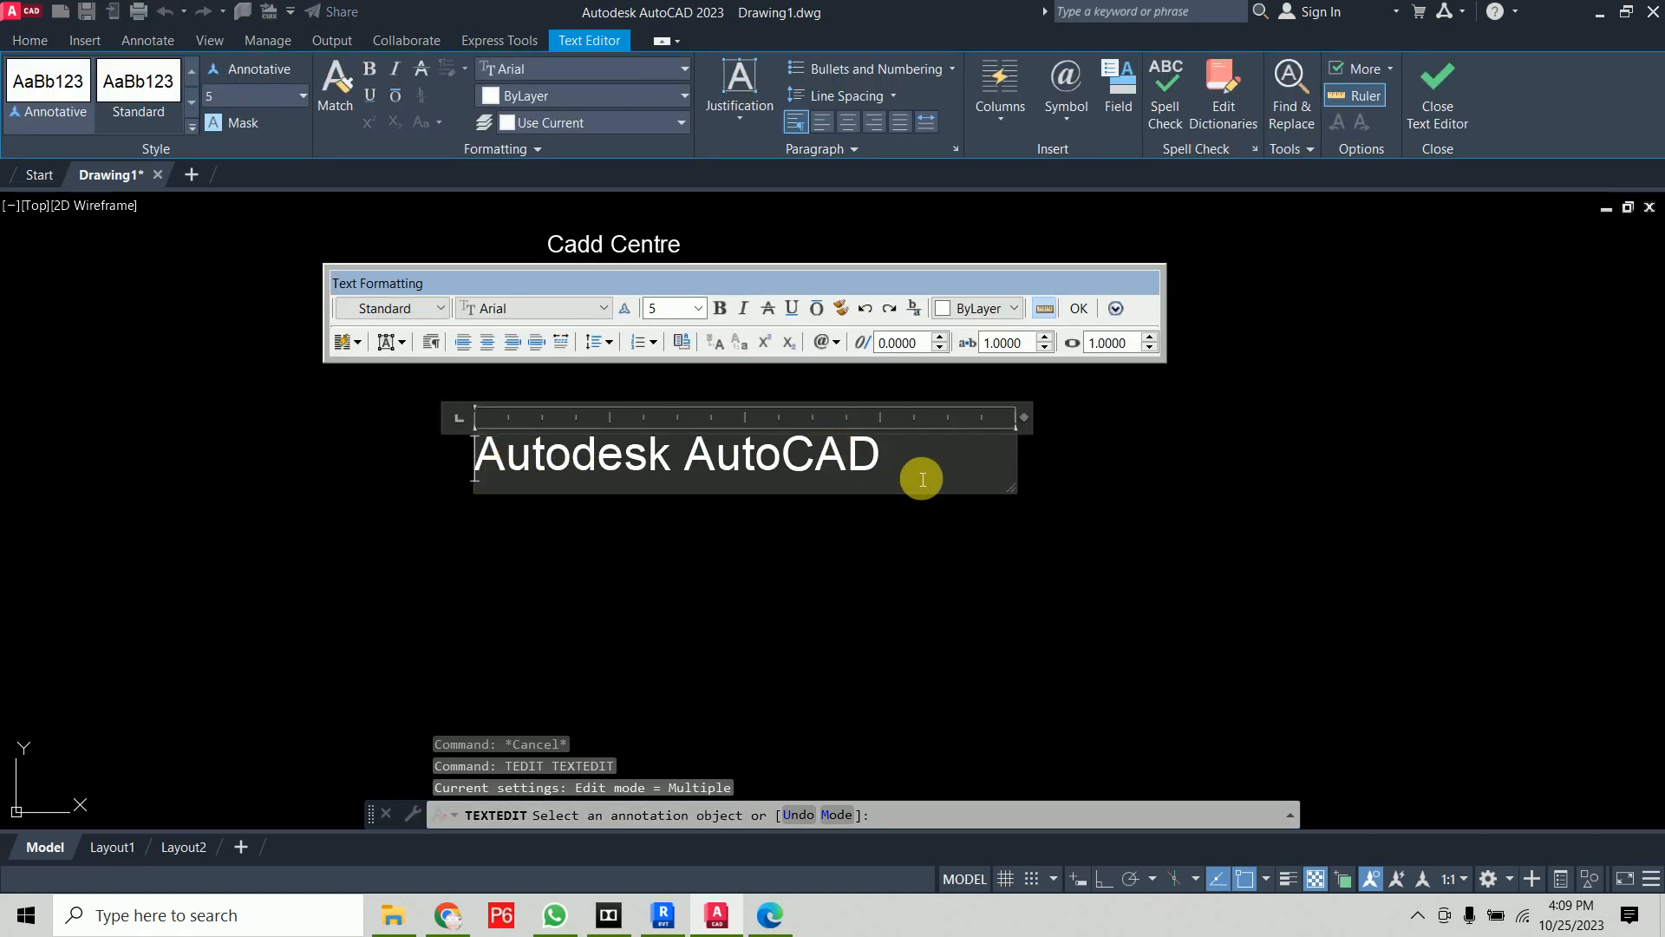
pyautogui.moveTo(673, 457); pyautogui.dragTo(476, 460)
pyautogui.click(1000, 308)
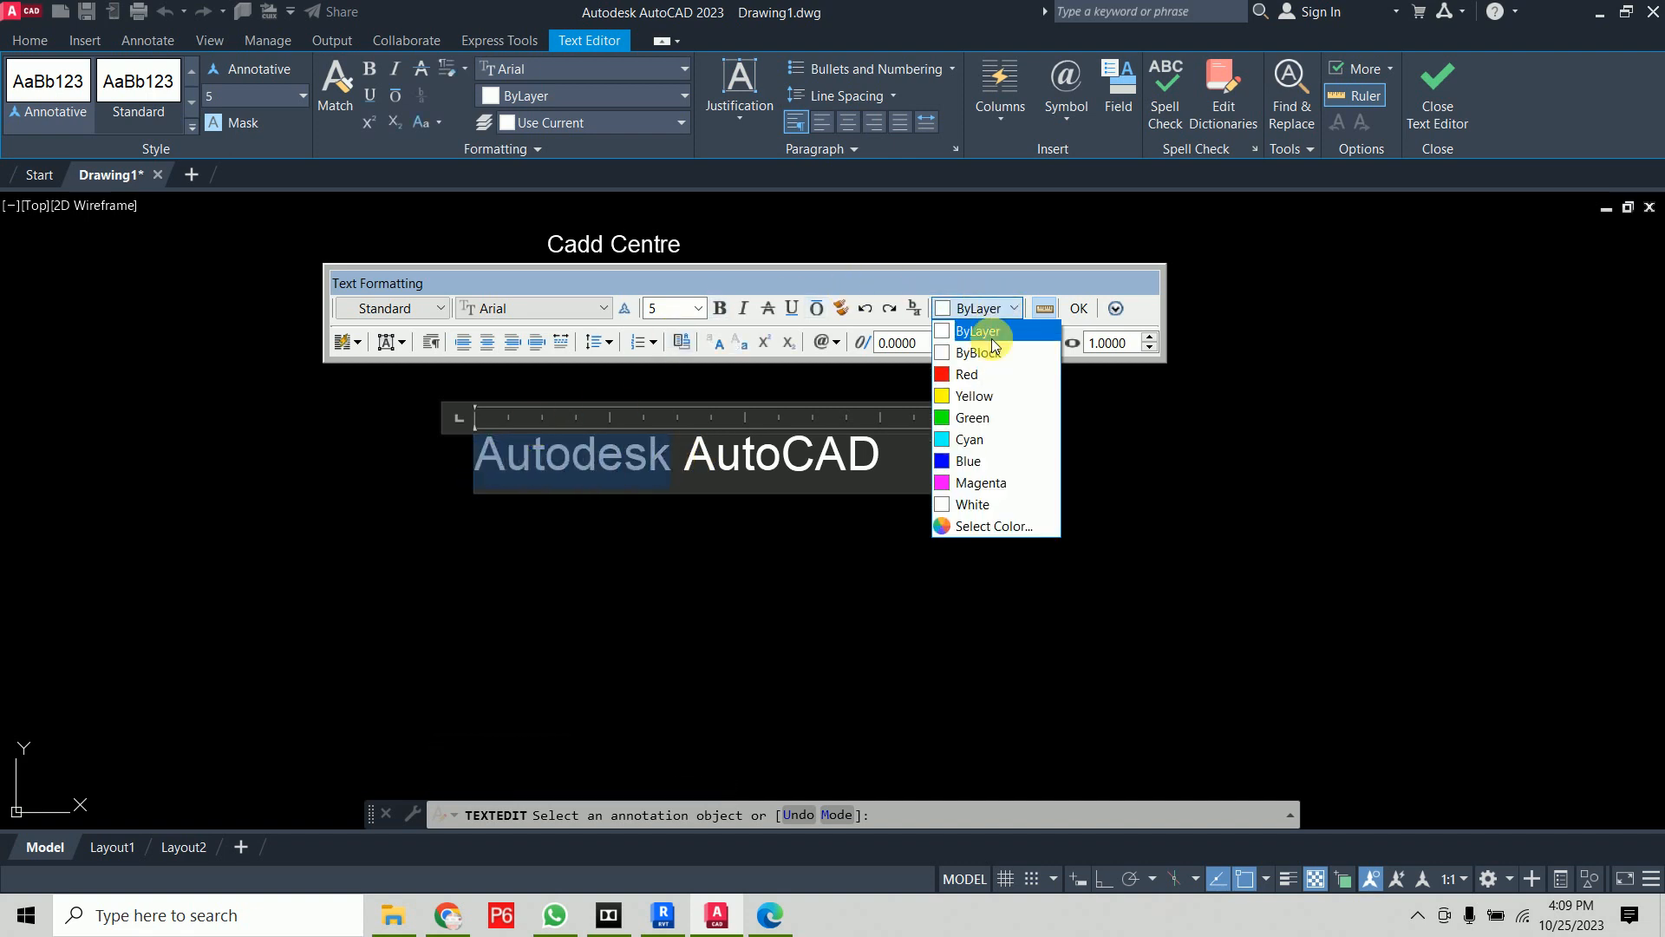
pyautogui.click(971, 374)
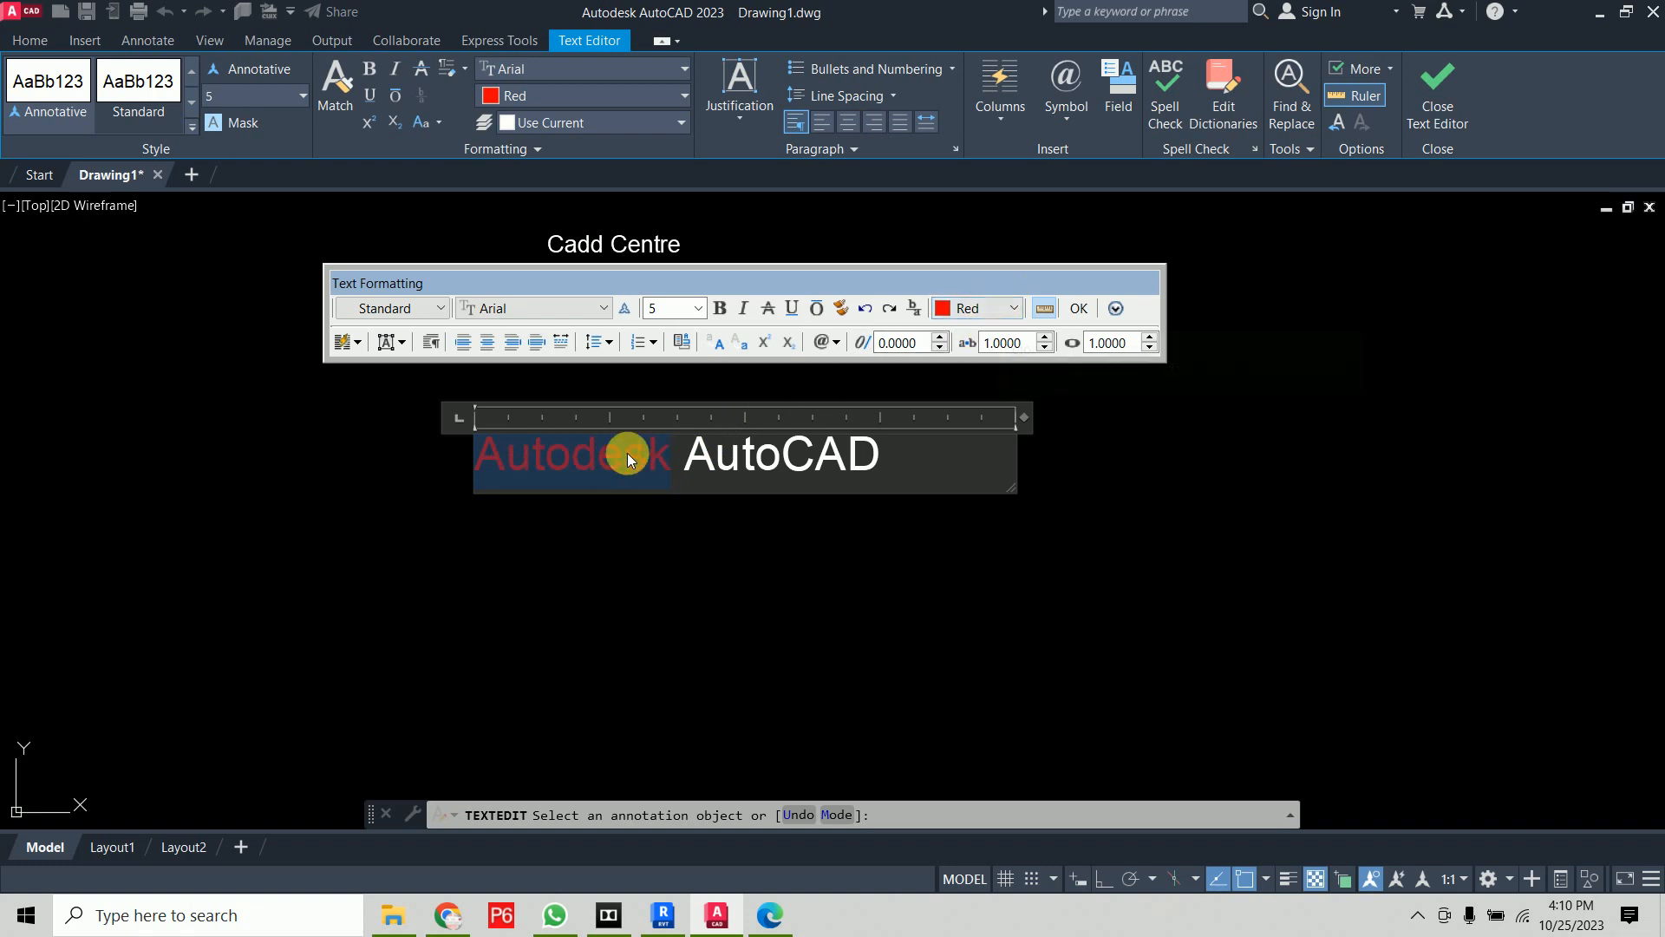
# Make the word "Autodesk" bold and set its font to Times New Roman
pyautogui.click(719, 311)
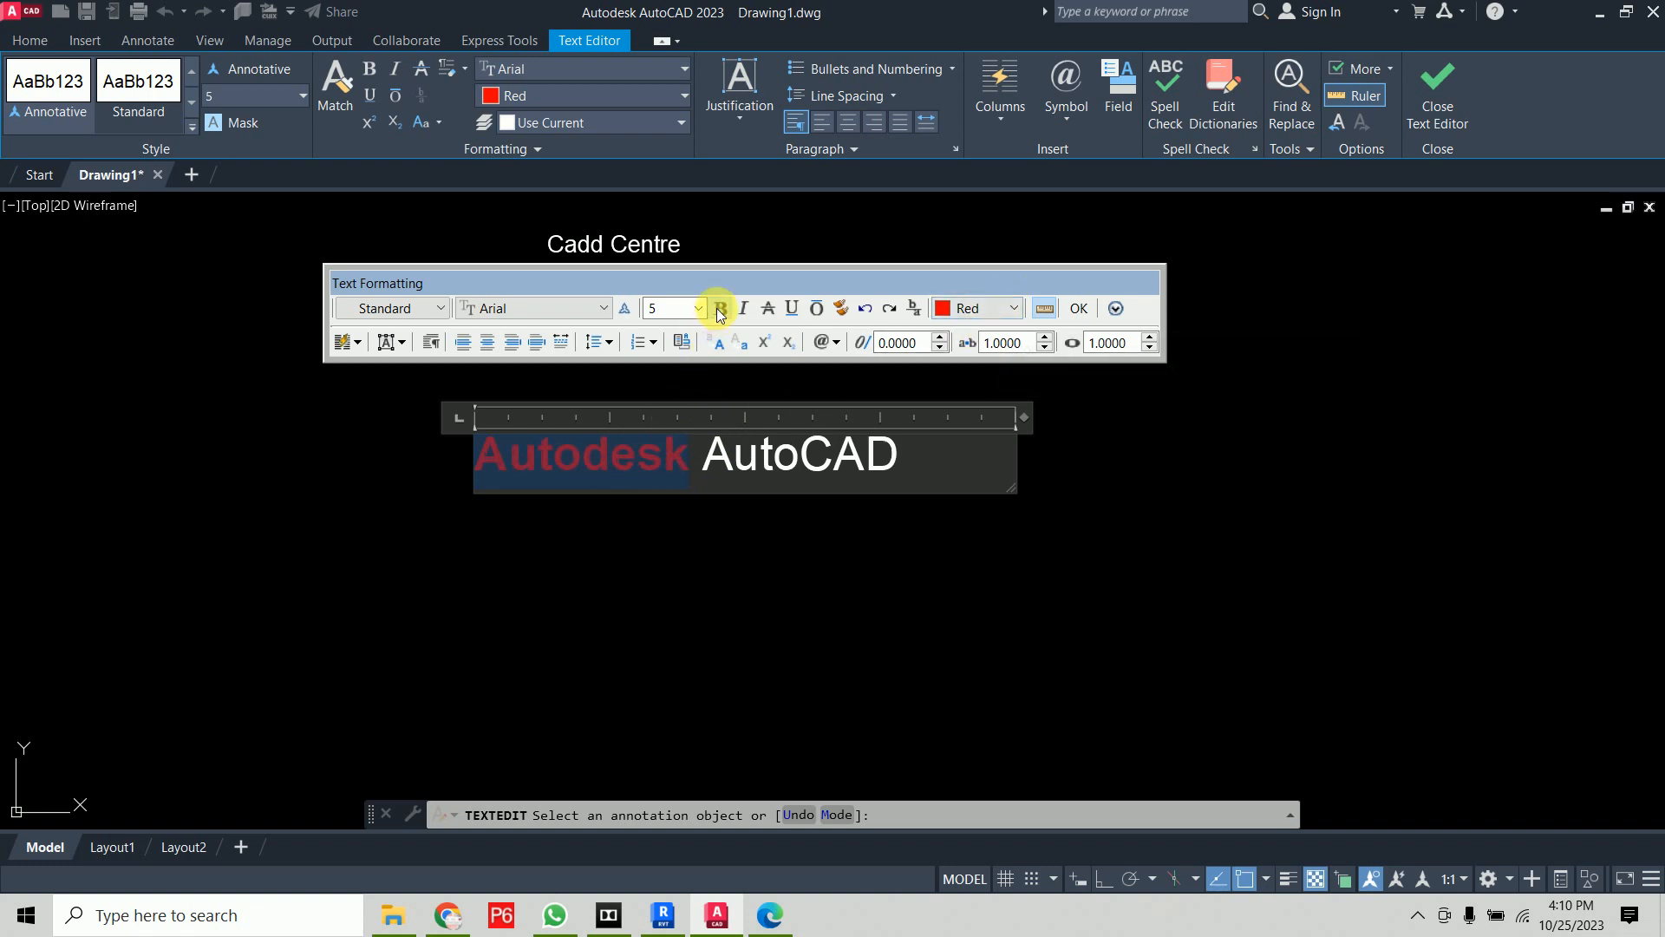
pyautogui.click(602, 309)
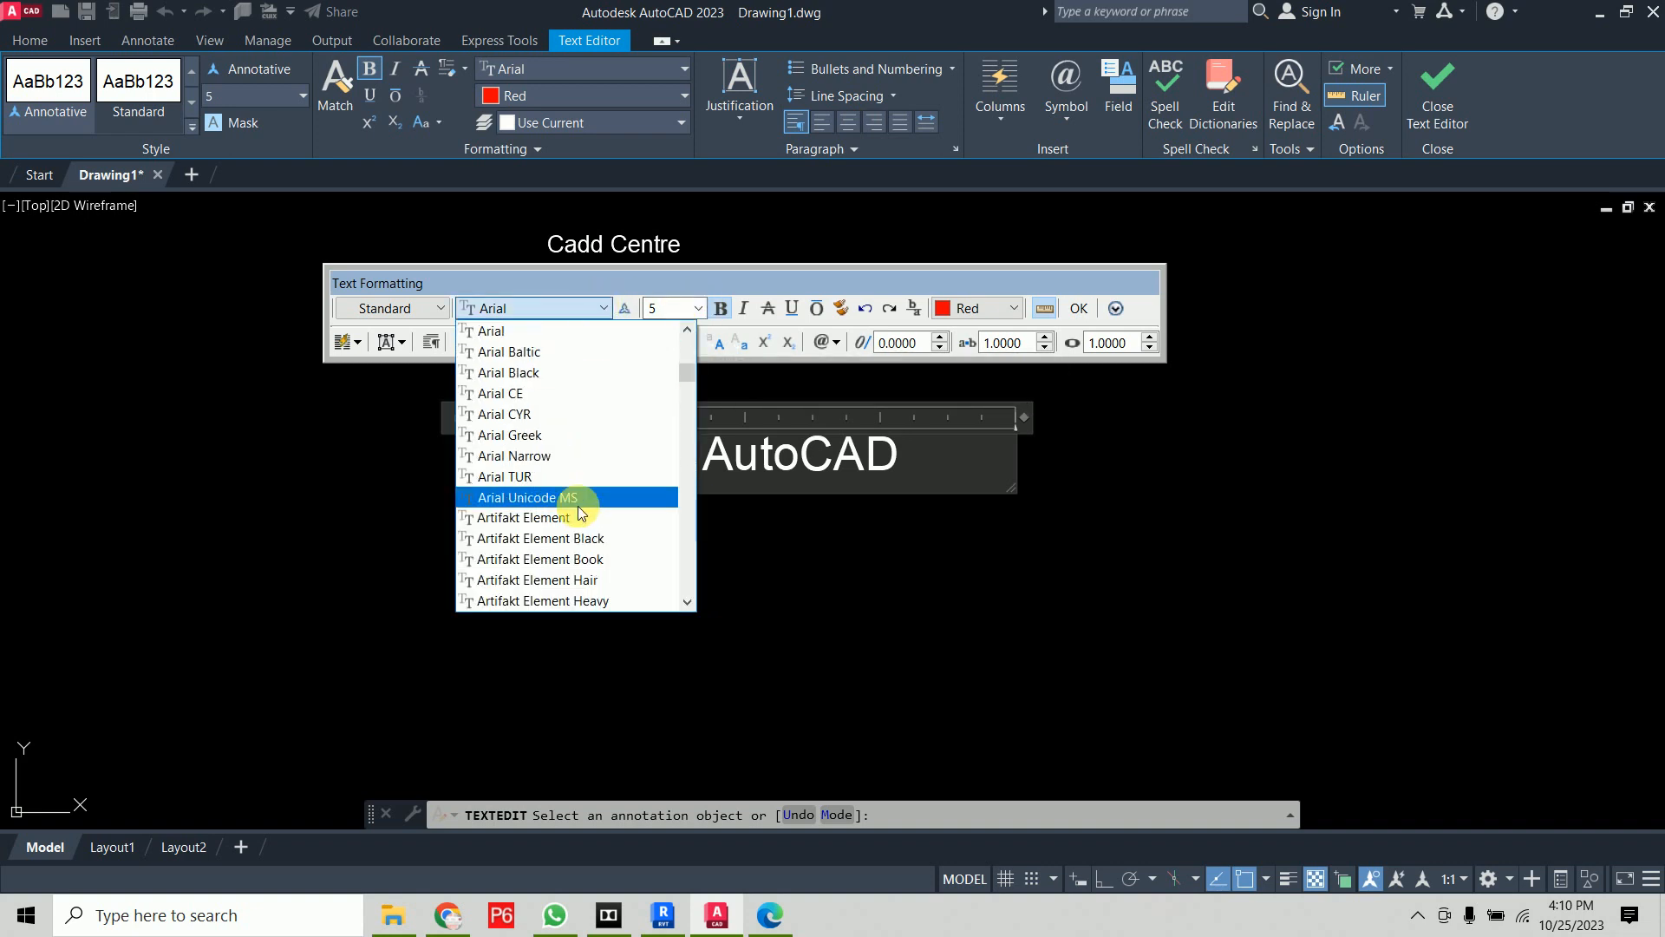
pyautogui.write('ti')
pyautogui.click(564, 331)
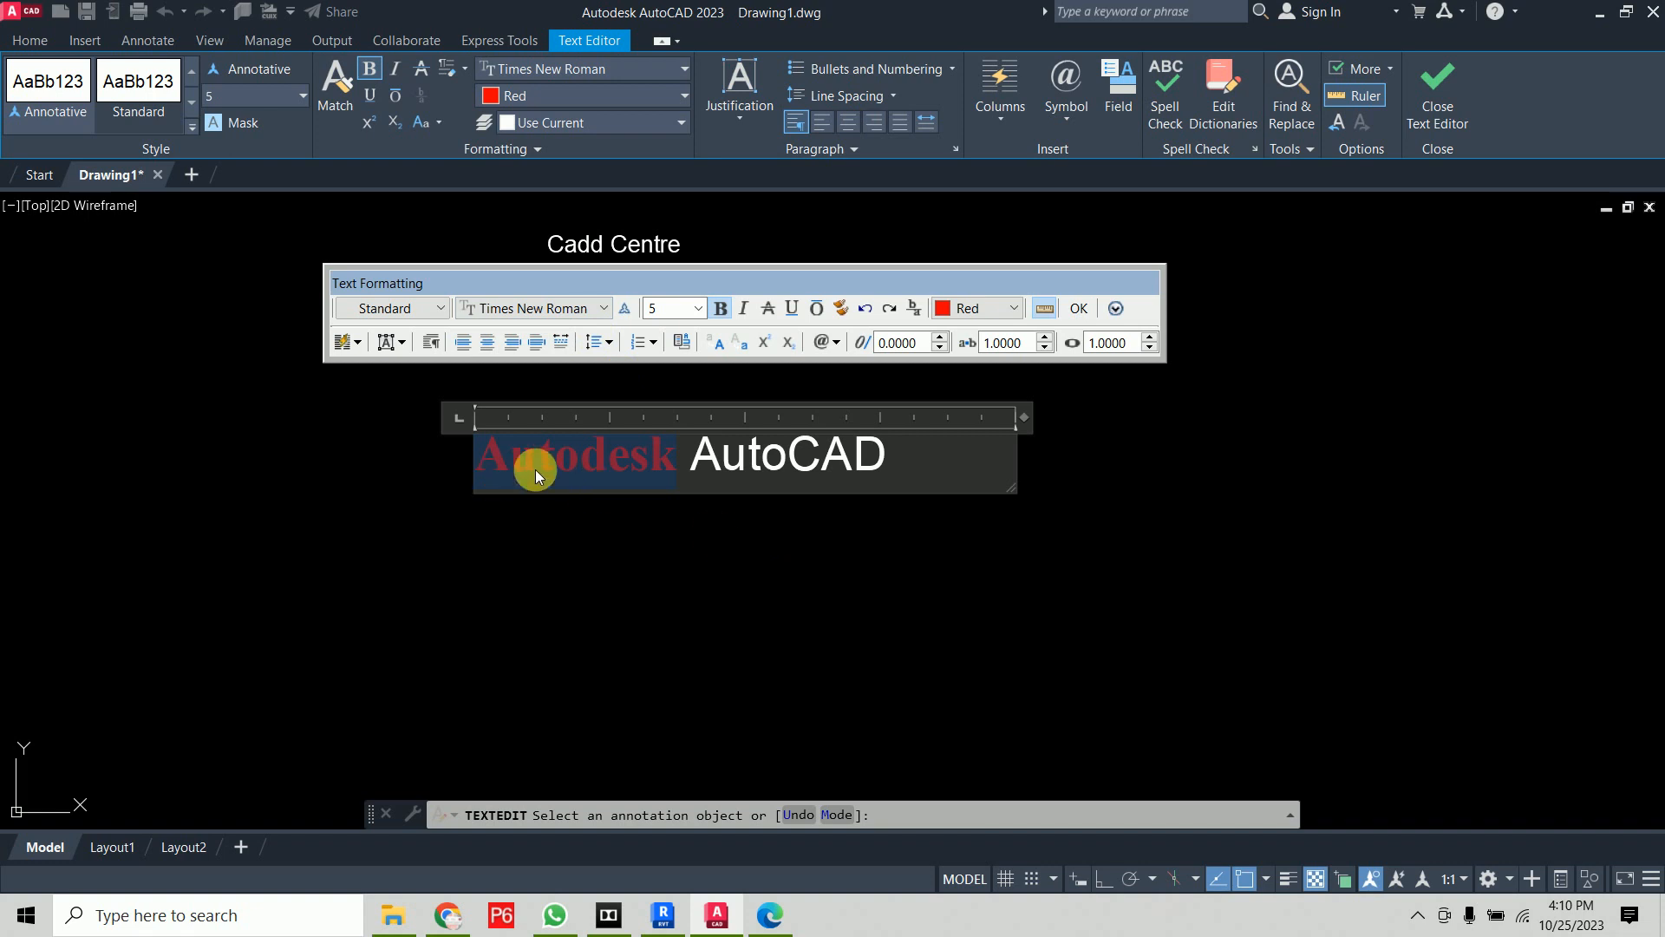
# Insert two line breaks after "Autodesk AutoCAD" to begin a new line with a blank line above it
pyautogui.click(949, 458)
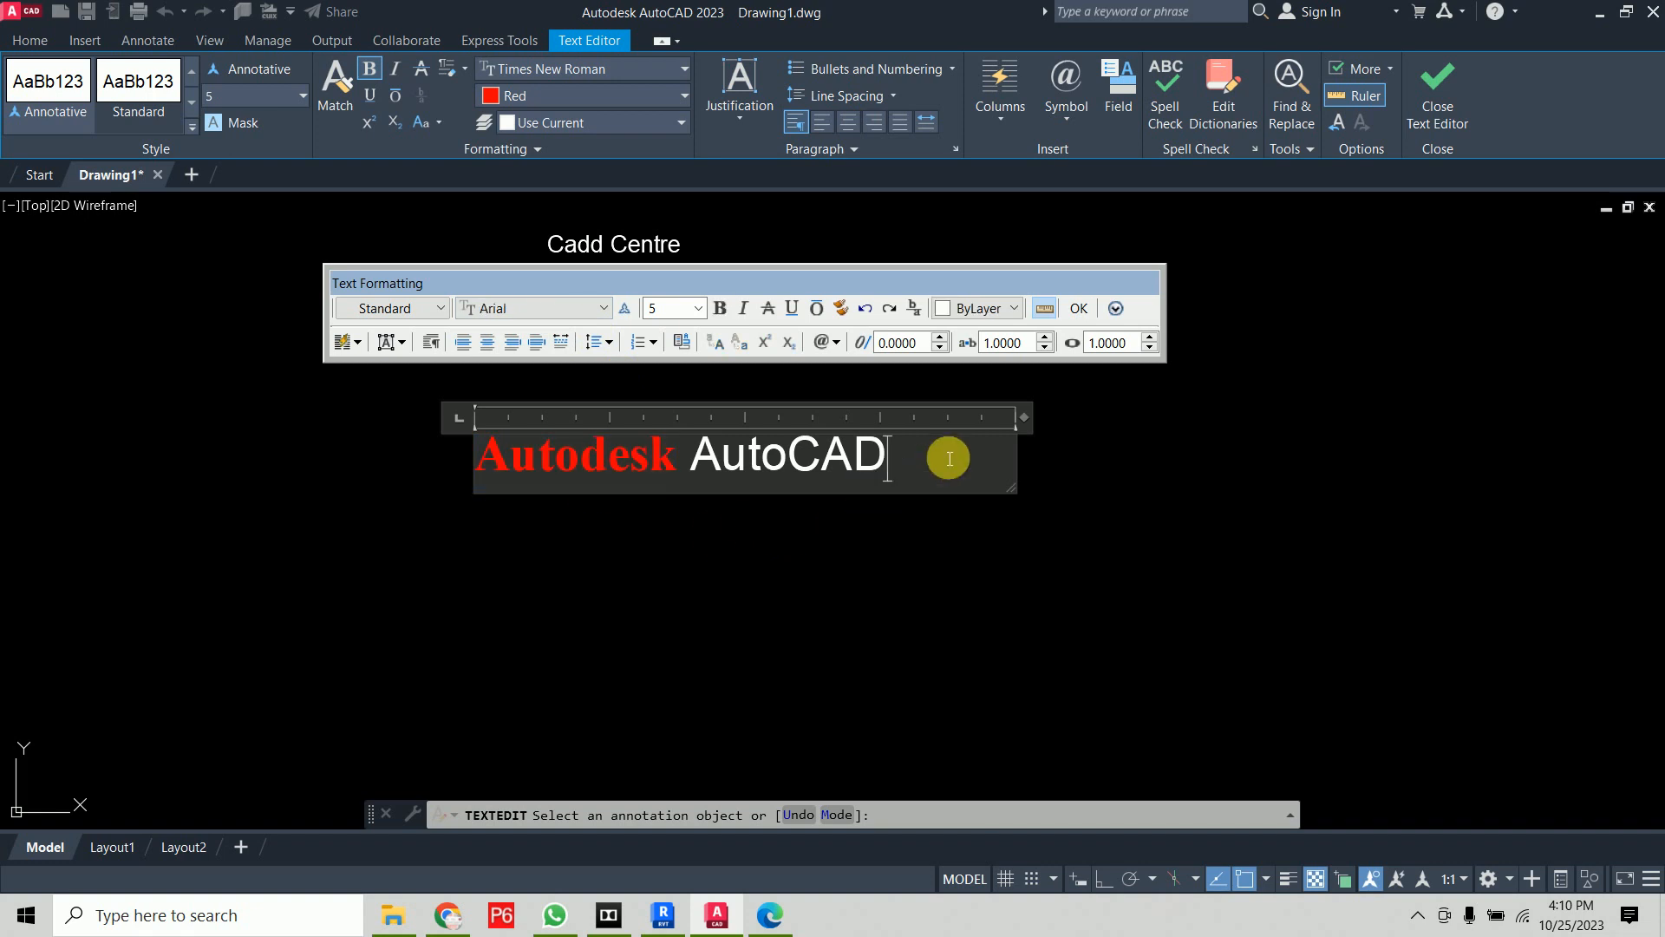
pyautogui.press('Return')
pyautogui.press('Return')
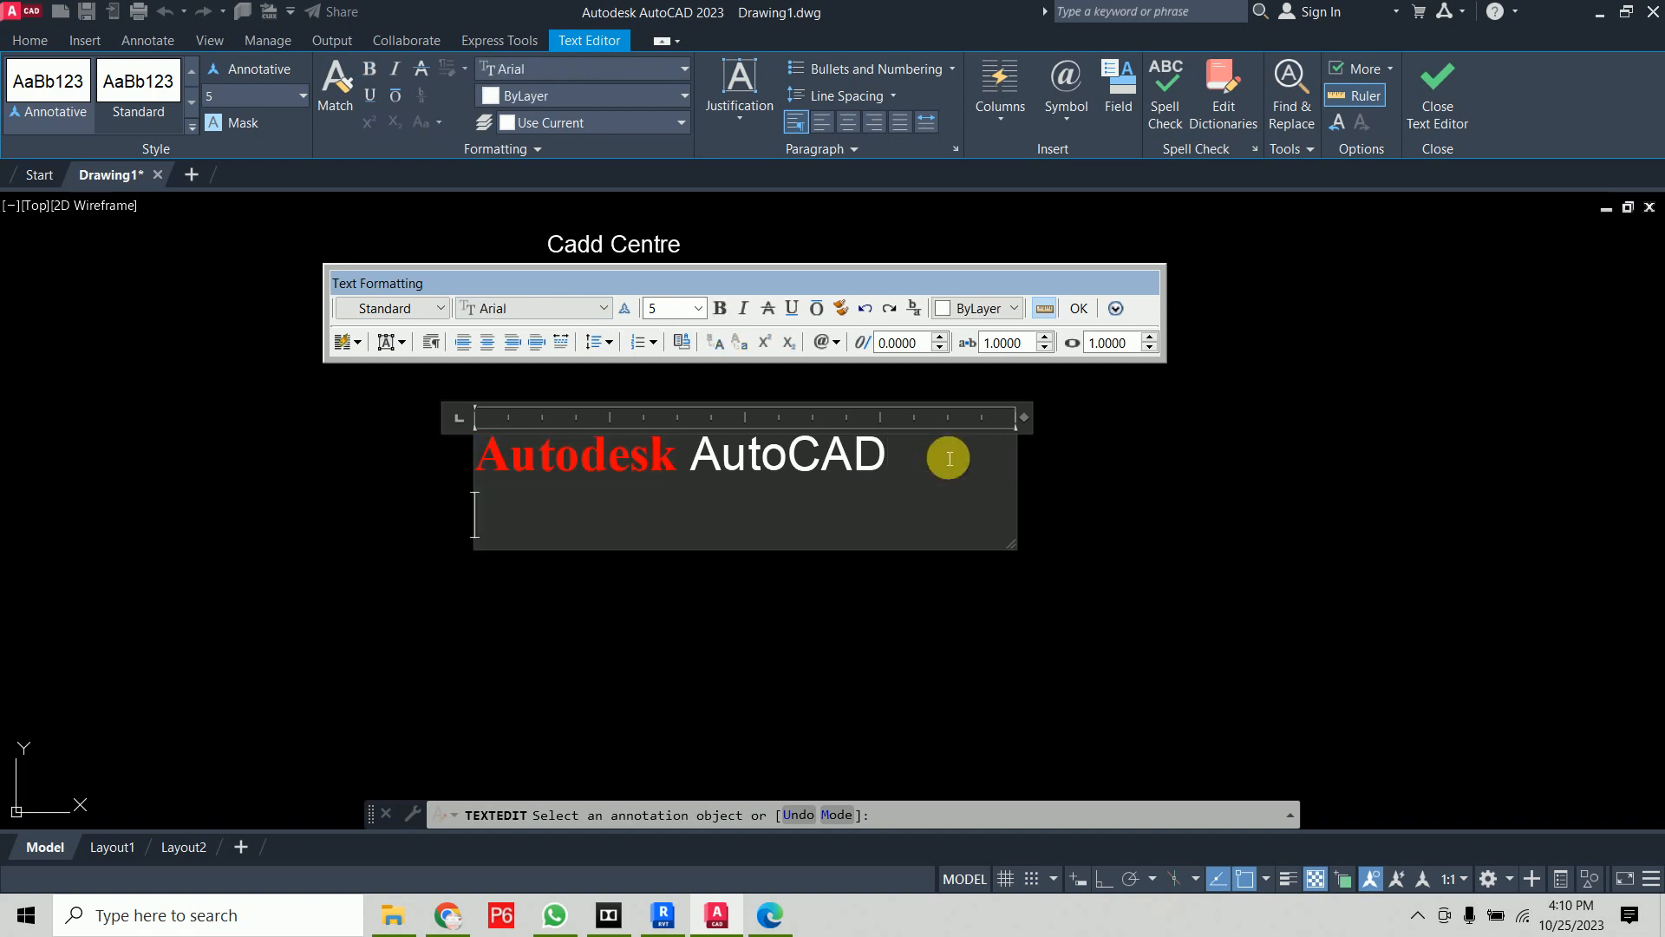
# Try to preset Times New Roman and yellow for the text of the new empty line
pyautogui.click(550, 310)
pyautogui.press('t')
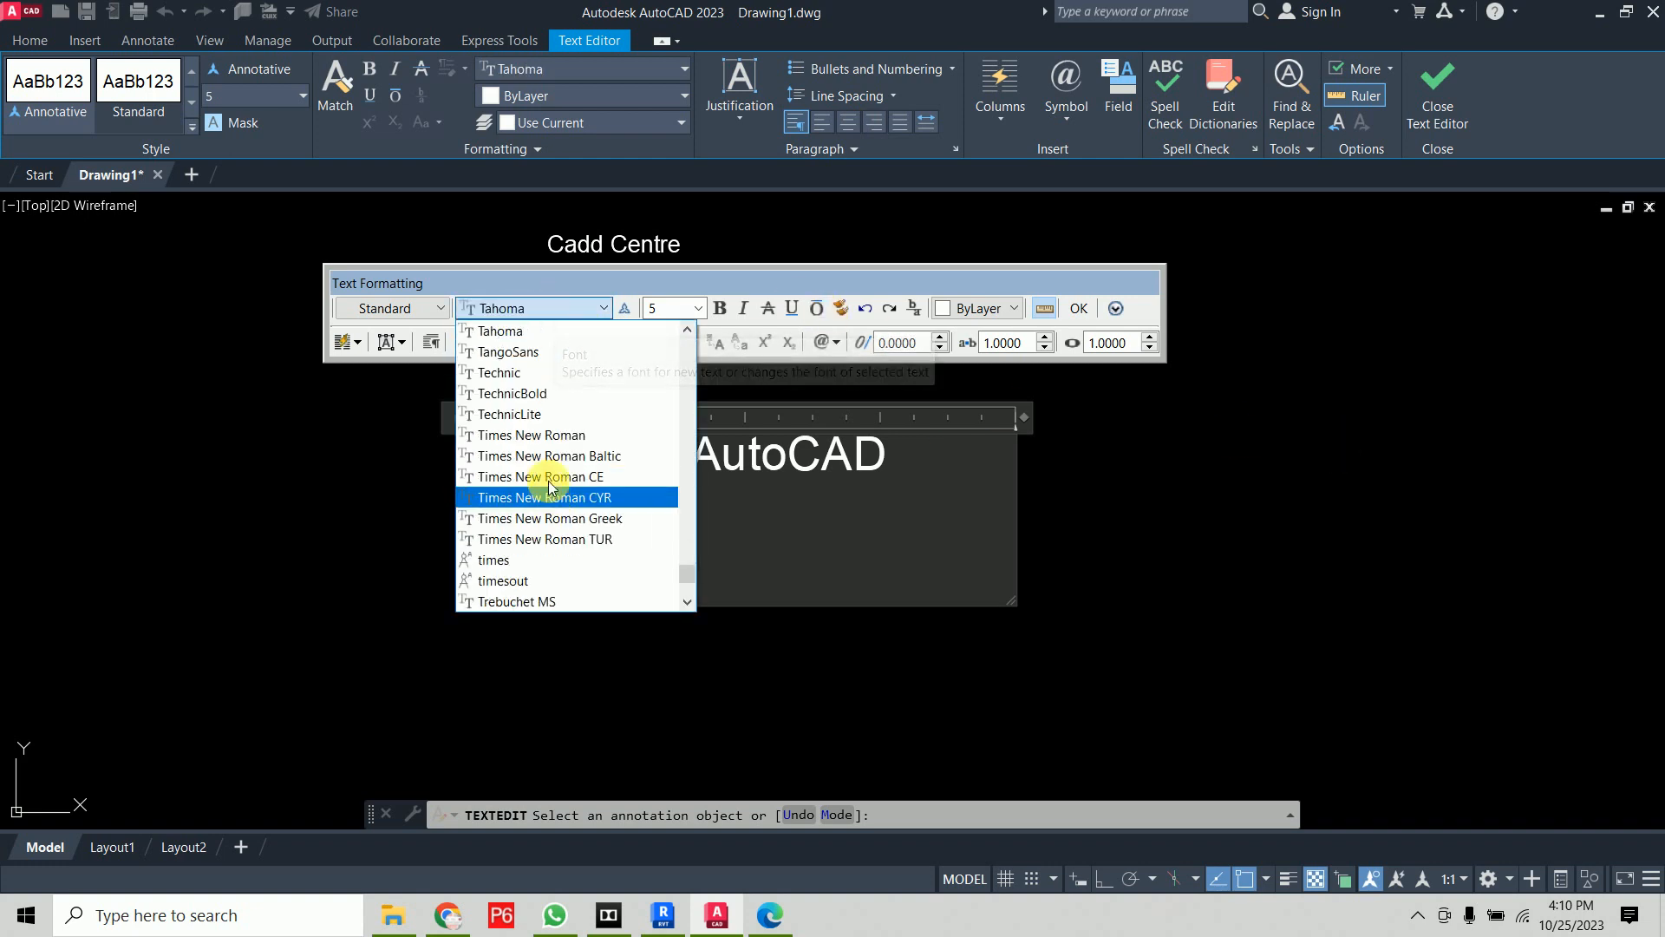
pyautogui.click(550, 434)
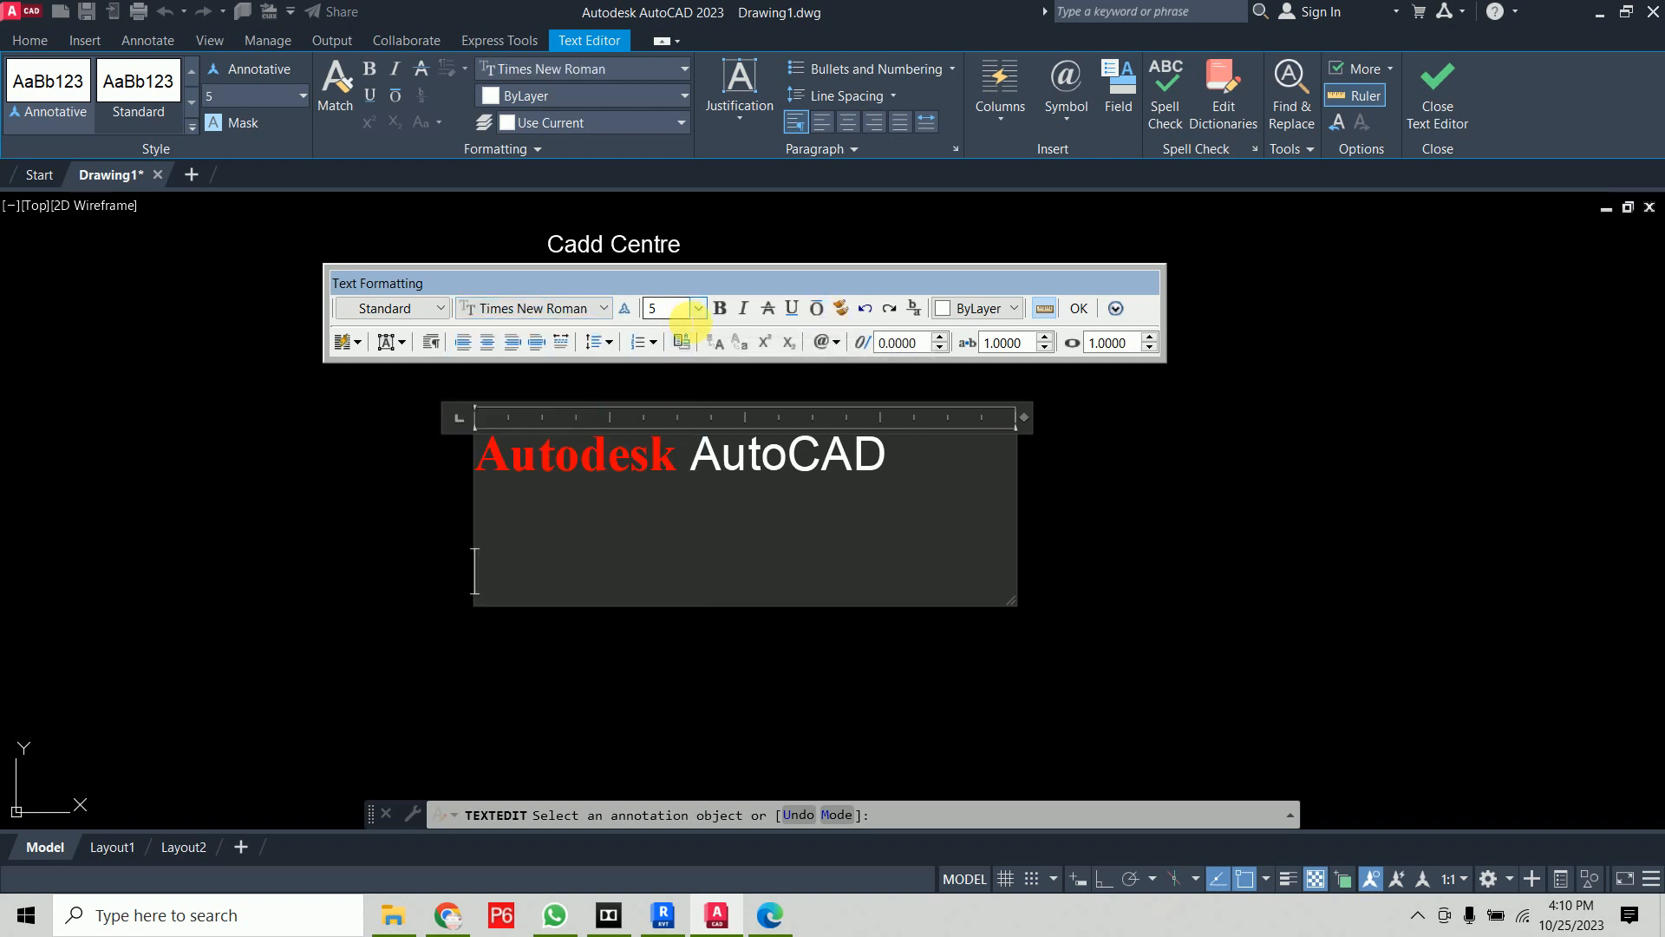
pyautogui.click(991, 309)
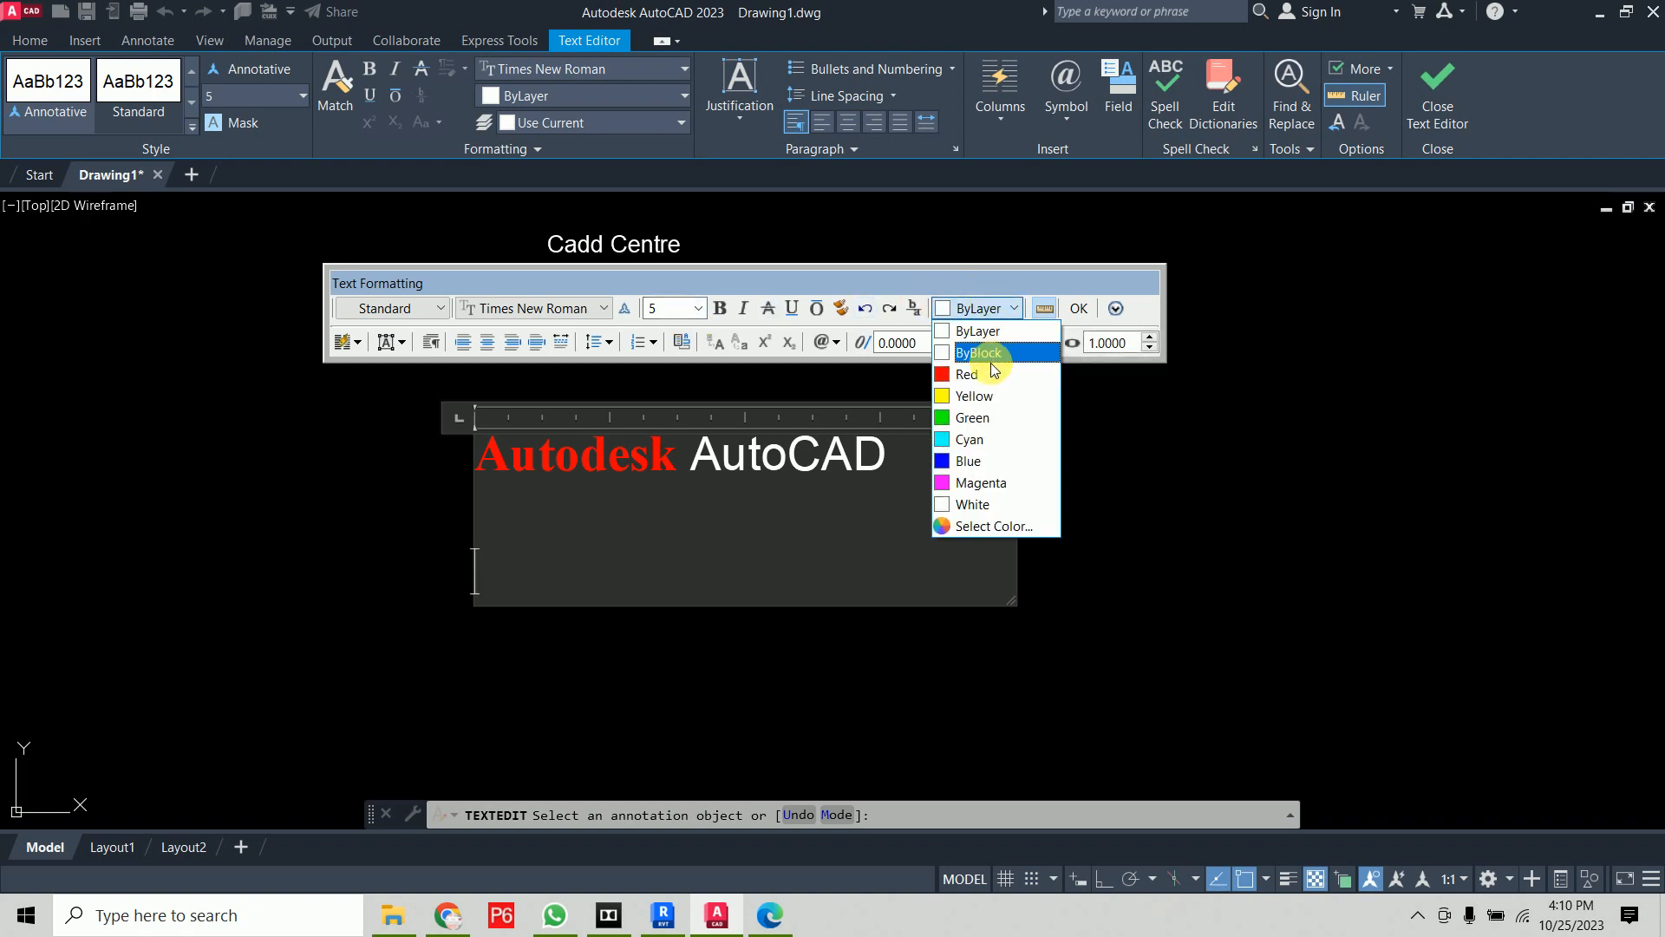
pyautogui.click(989, 394)
pyautogui.click(684, 556)
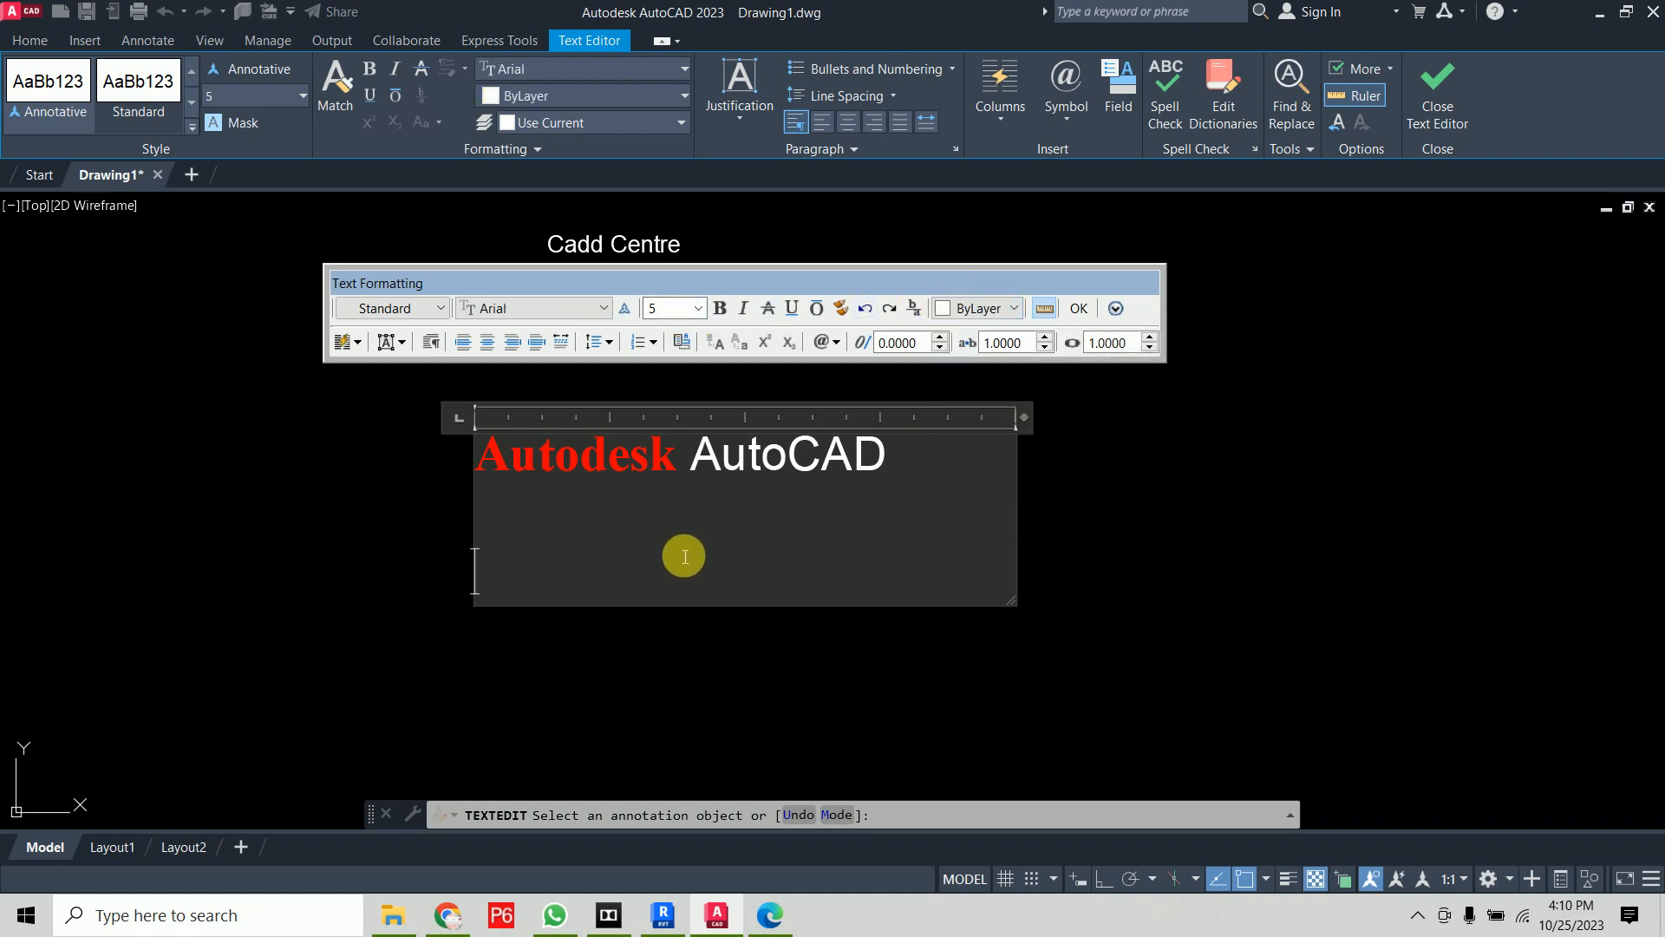
# Enter "2023" on the new line and change its font to Times New Roman
pyautogui.write('2023')
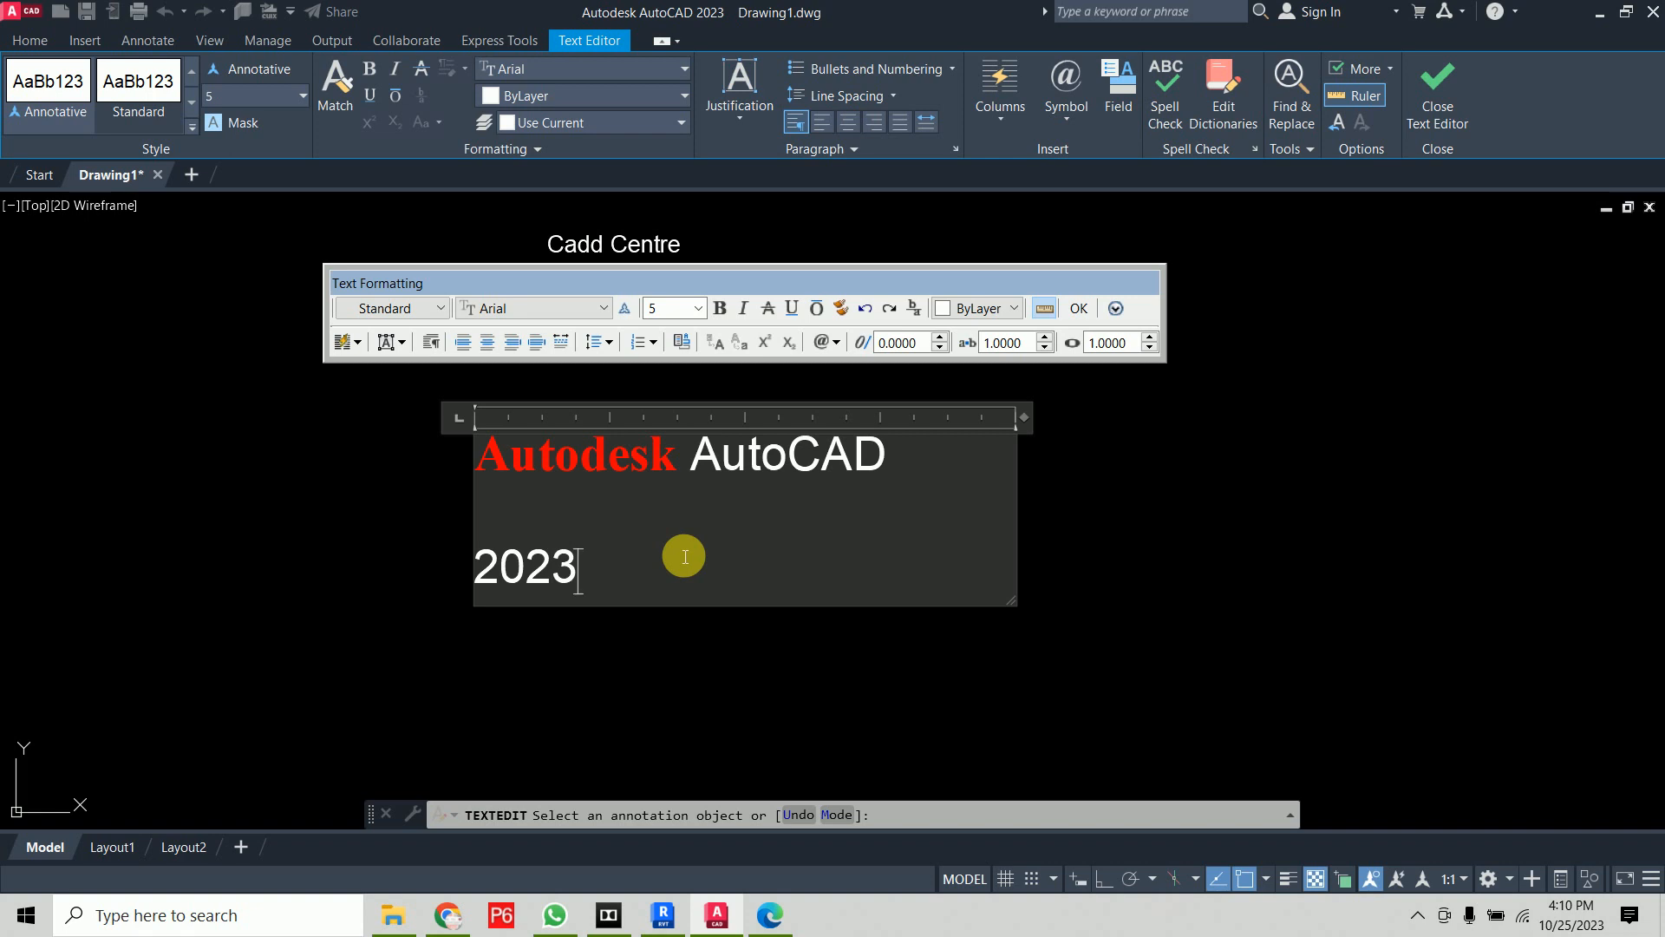
pyautogui.moveTo(603, 576); pyautogui.dragTo(472, 579)
pyautogui.click(590, 312)
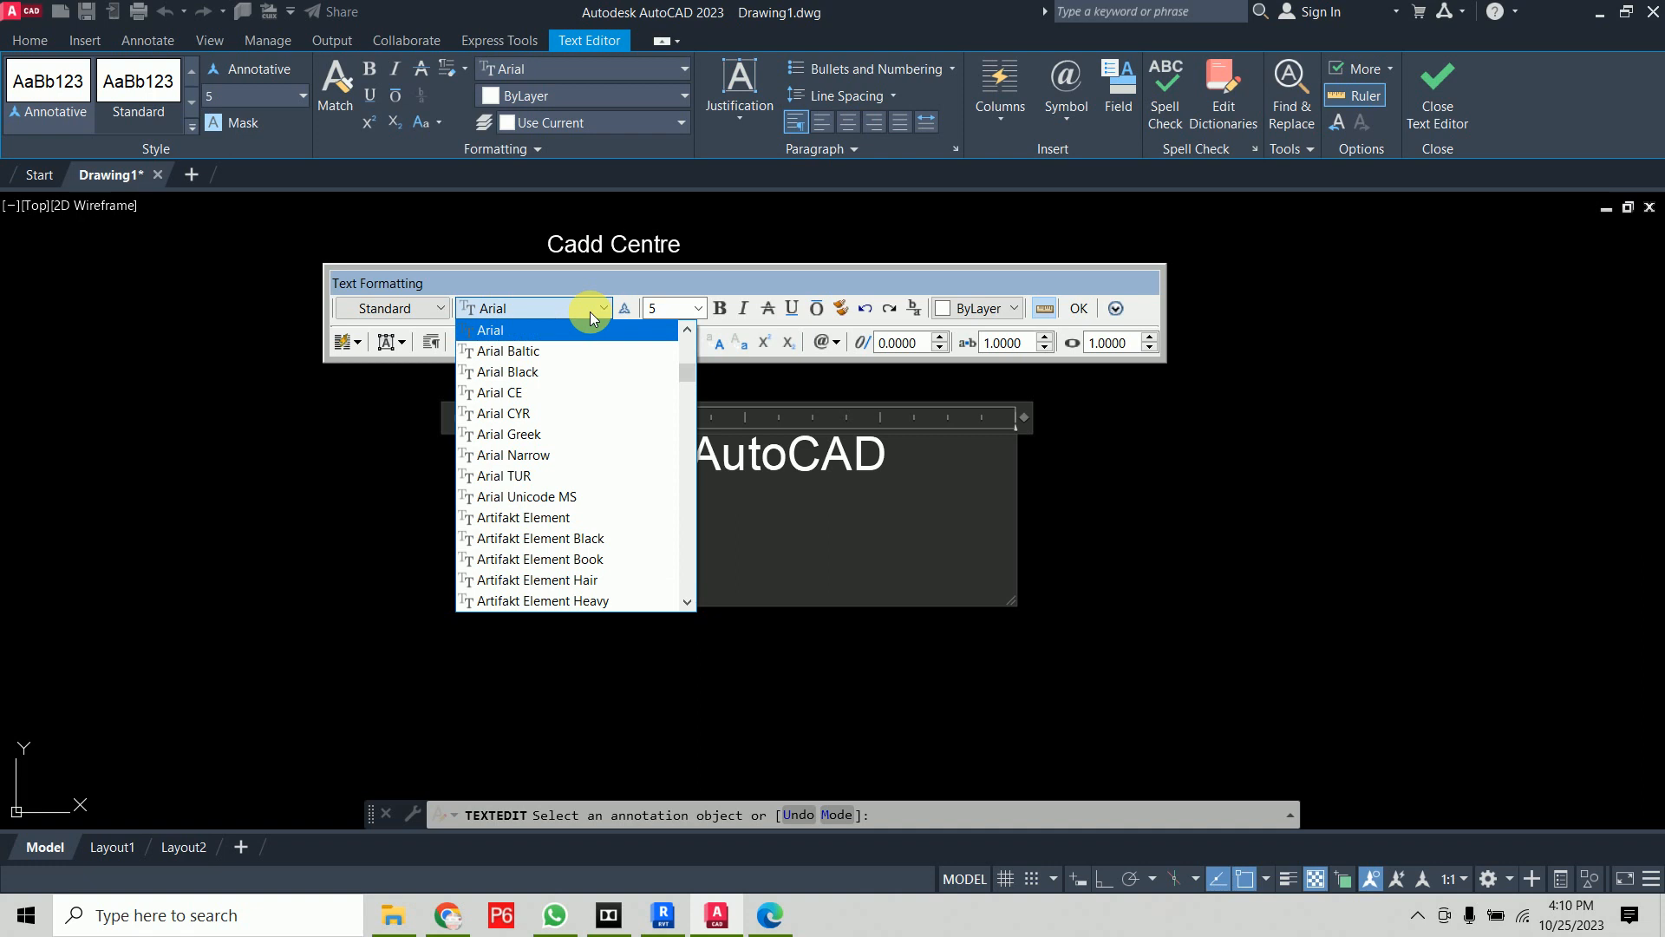
pyautogui.press('t')
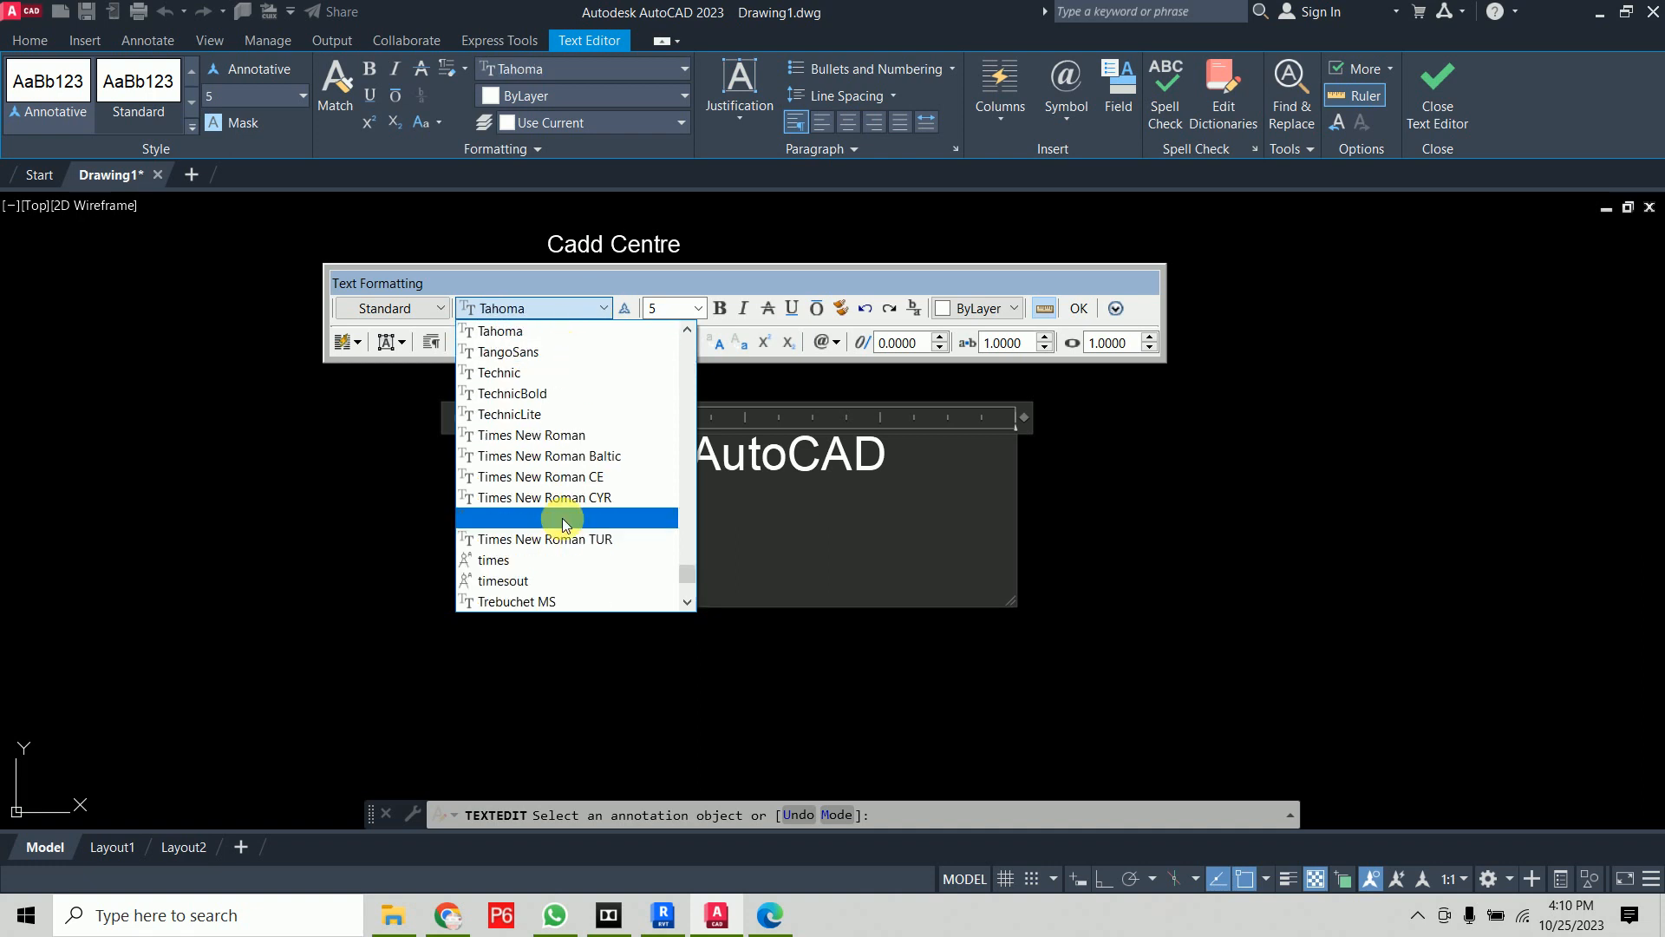
pyautogui.click(558, 434)
# Make "2023" yellow and bold, then finish editing the multiline text and leave TEXTEDIT
pyautogui.click(970, 308)
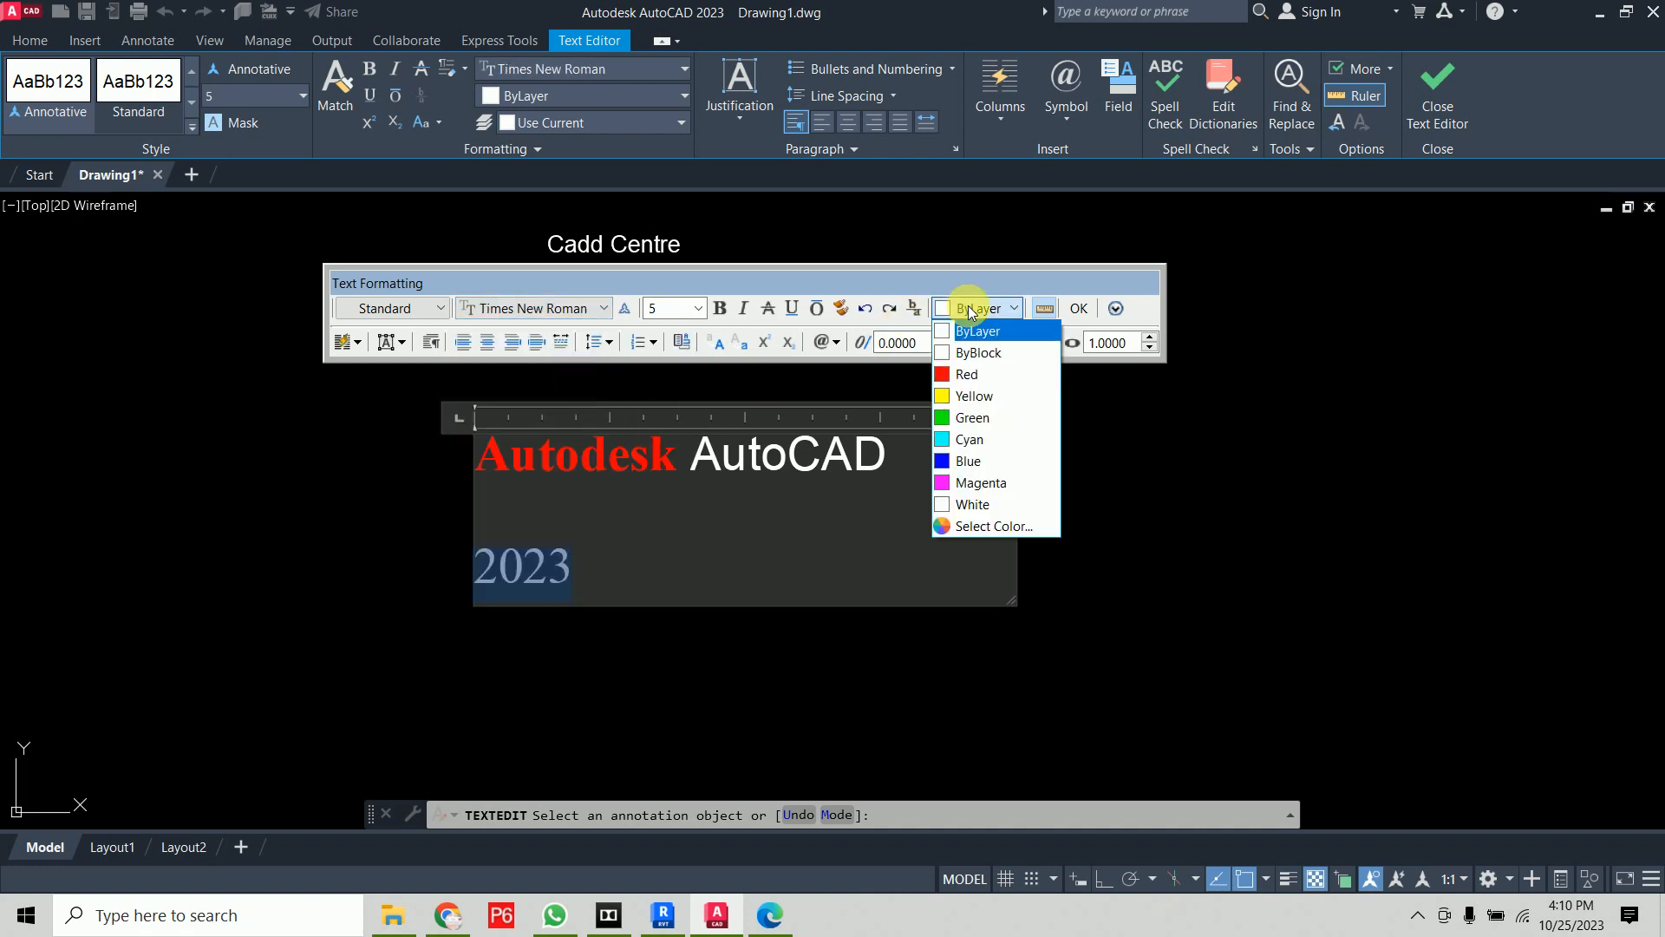
pyautogui.click(973, 397)
pyautogui.click(719, 309)
pyautogui.click(856, 585)
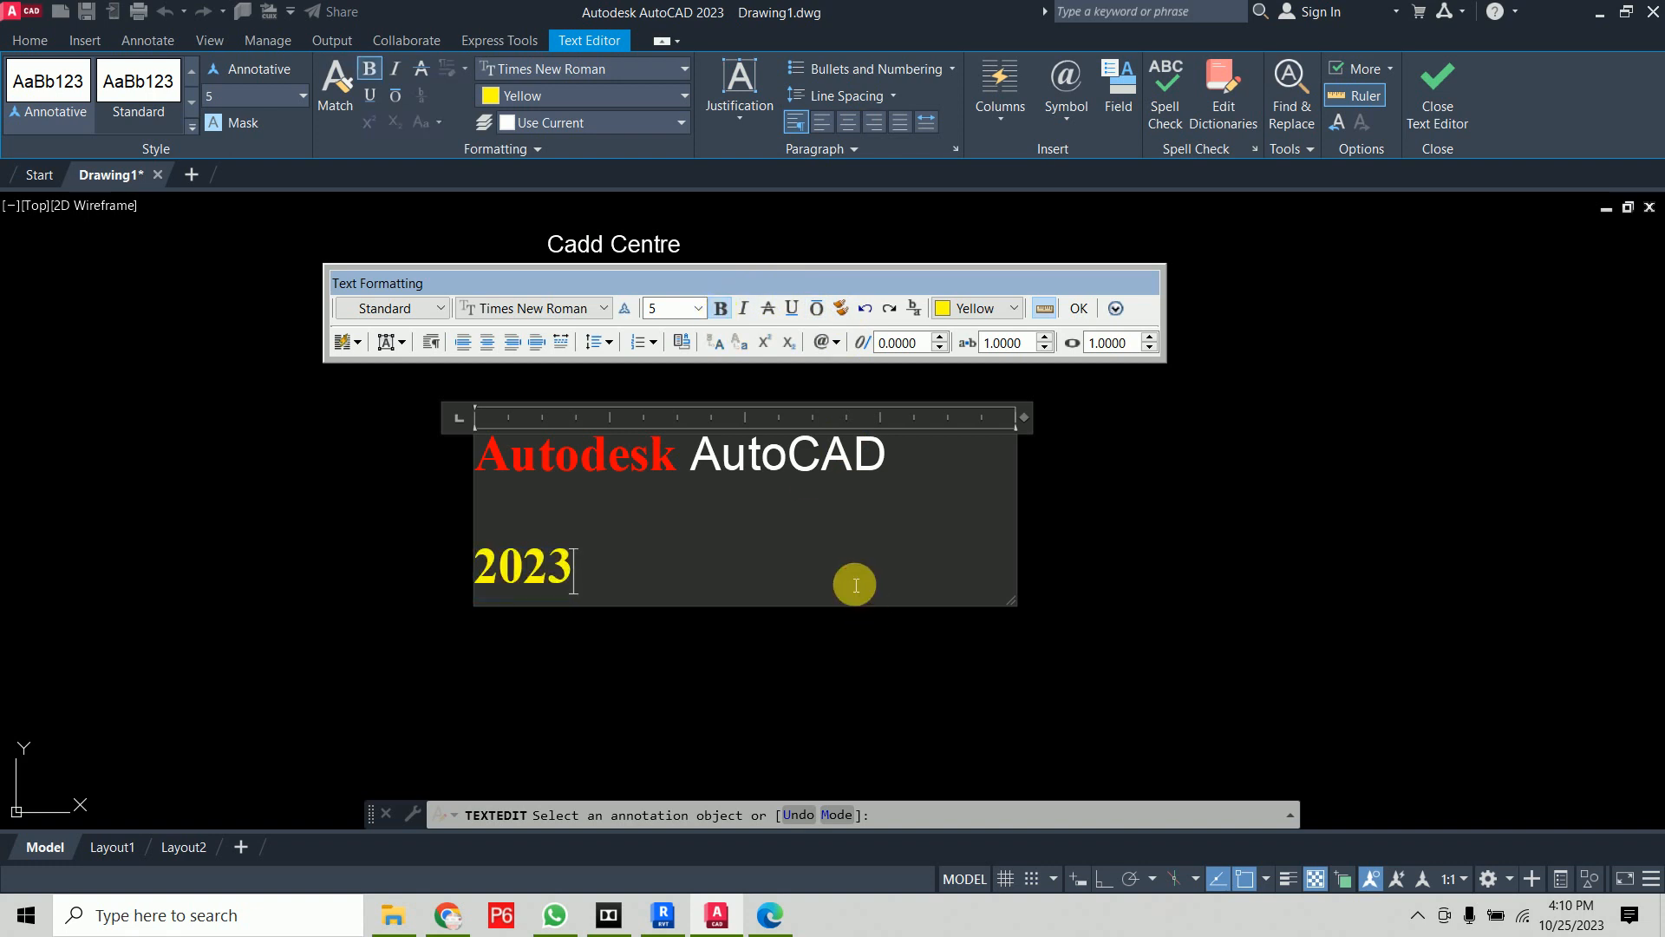
pyautogui.click(1079, 308)
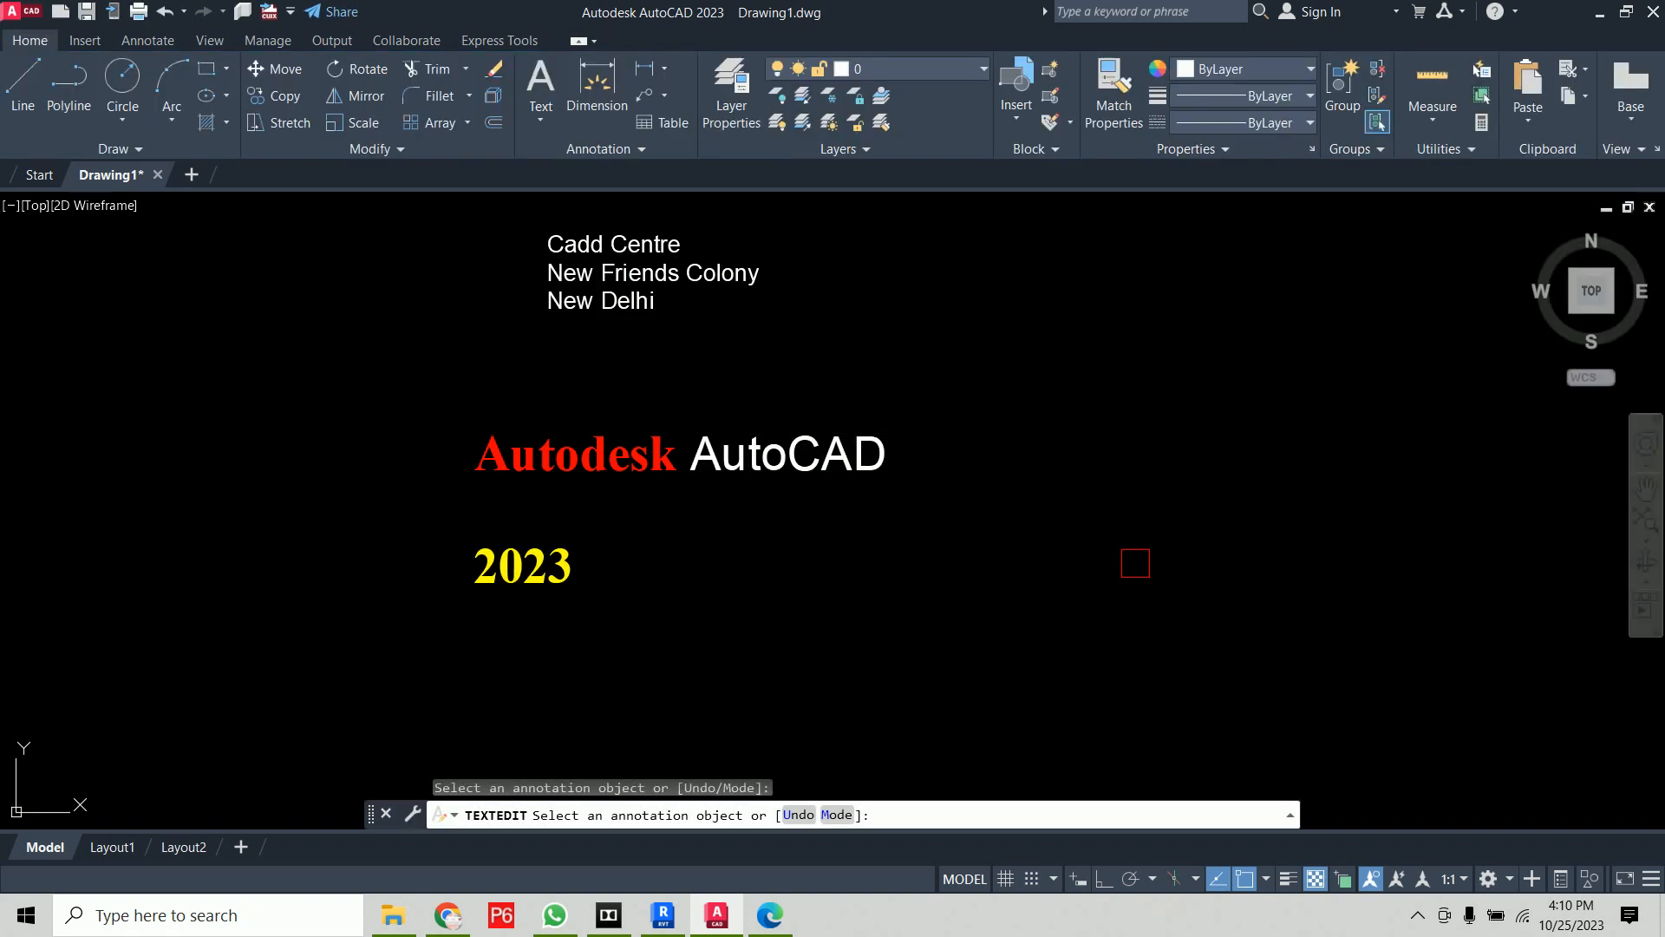
pyautogui.scroll(-2, 1136, 563)
pyautogui.moveTo(1139, 572); pyautogui.dragTo(736, 543, button='middle')
pyautogui.press('Escape')
pyautogui.scroll(2, 589, 555)
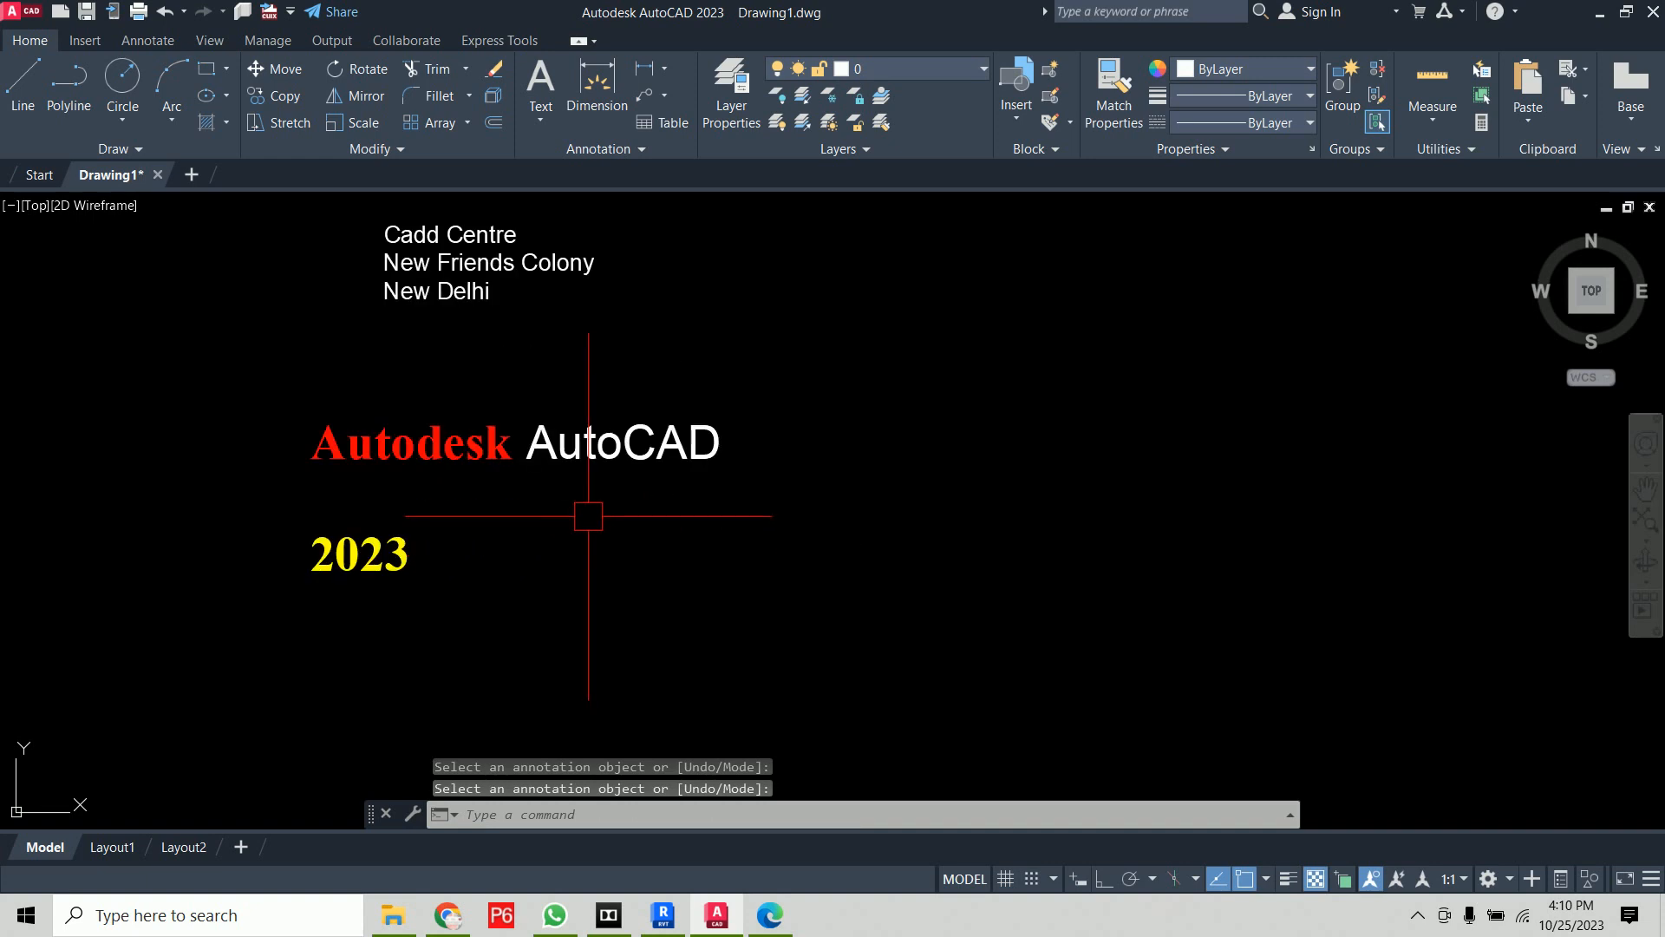
# Select the "Autodesk AutoCAD 2023" multiline text to check that it behaves as one object
pyautogui.click(589, 556)
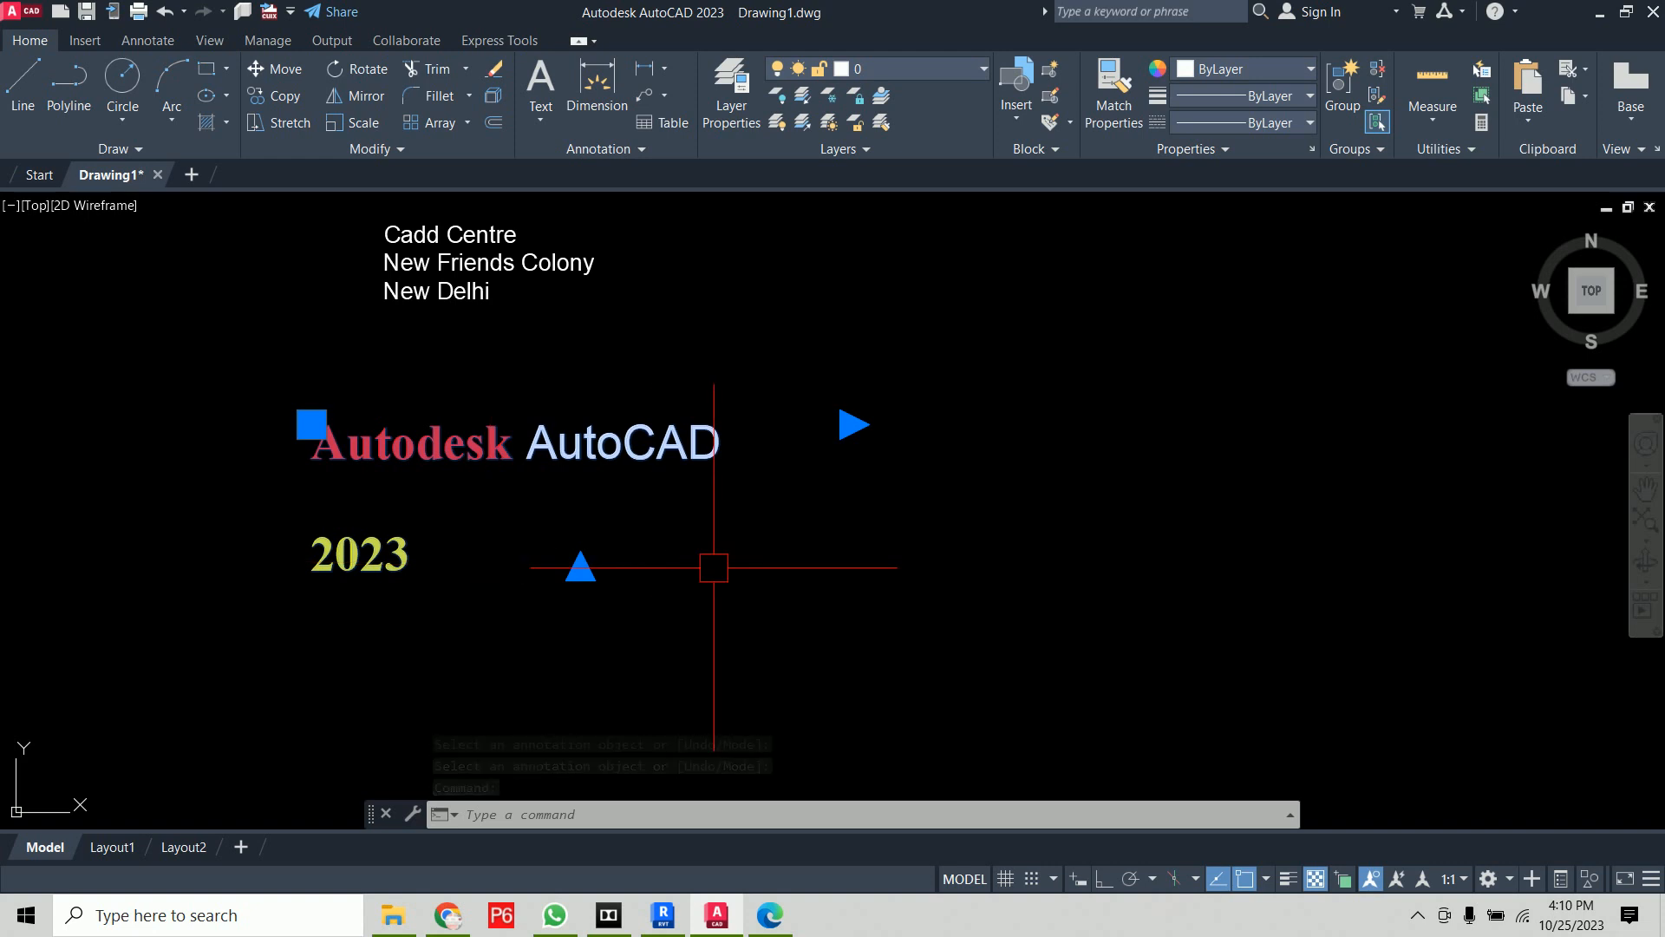
pyautogui.press('Escape')
pyautogui.press('Escape')
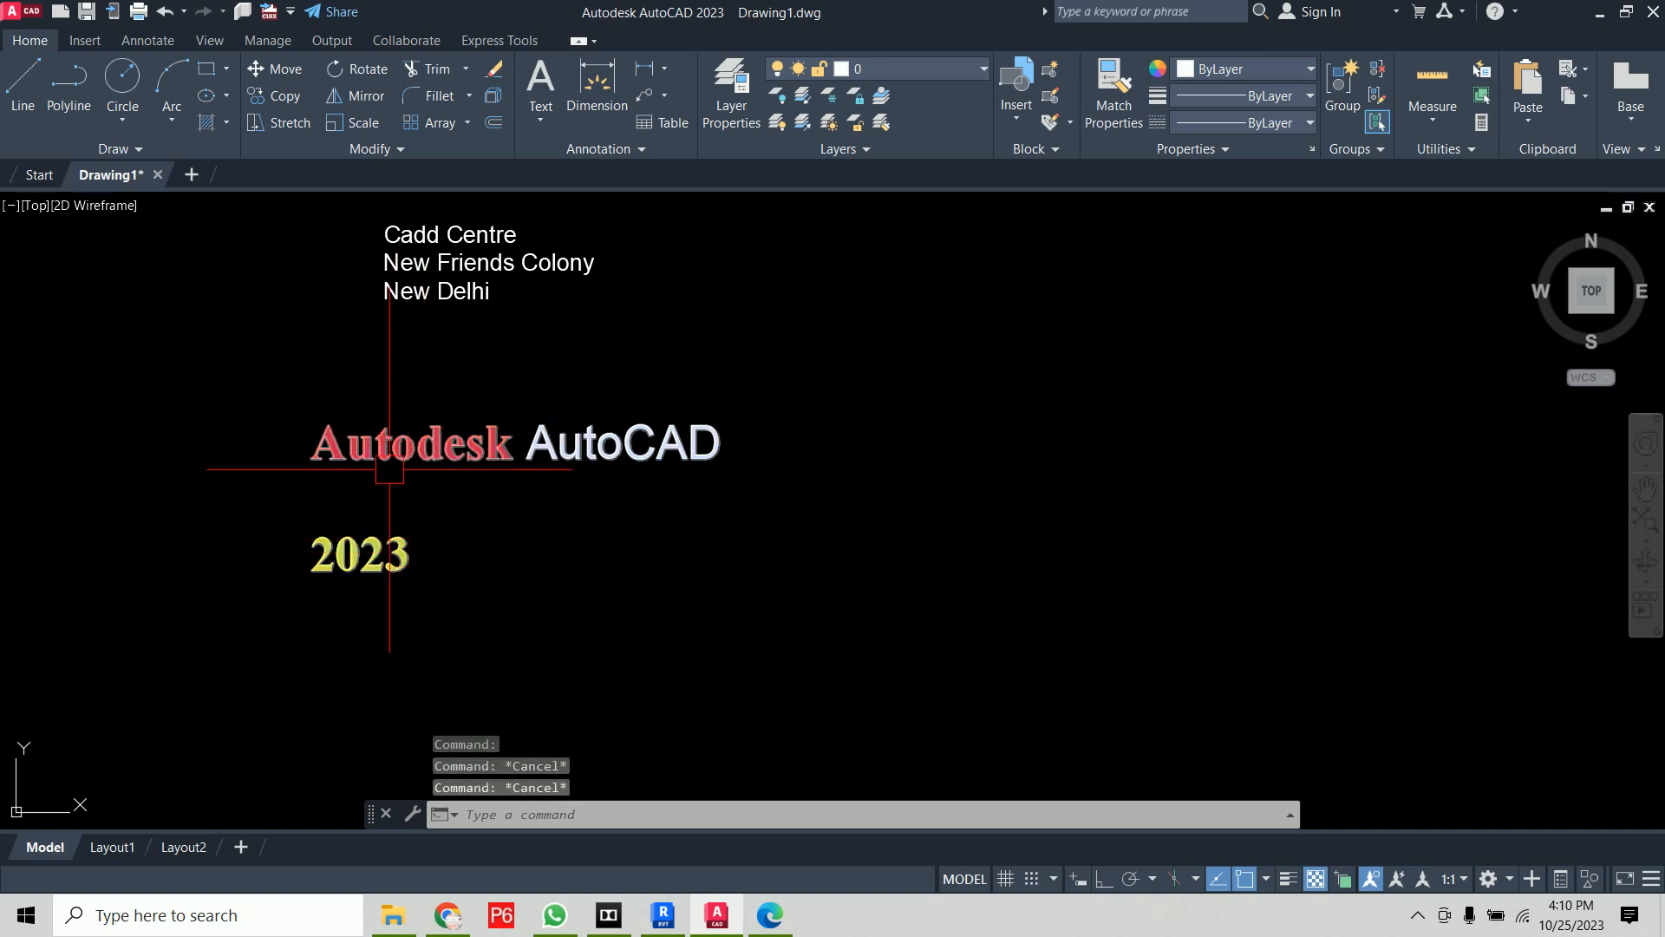
pyautogui.click(373, 438)
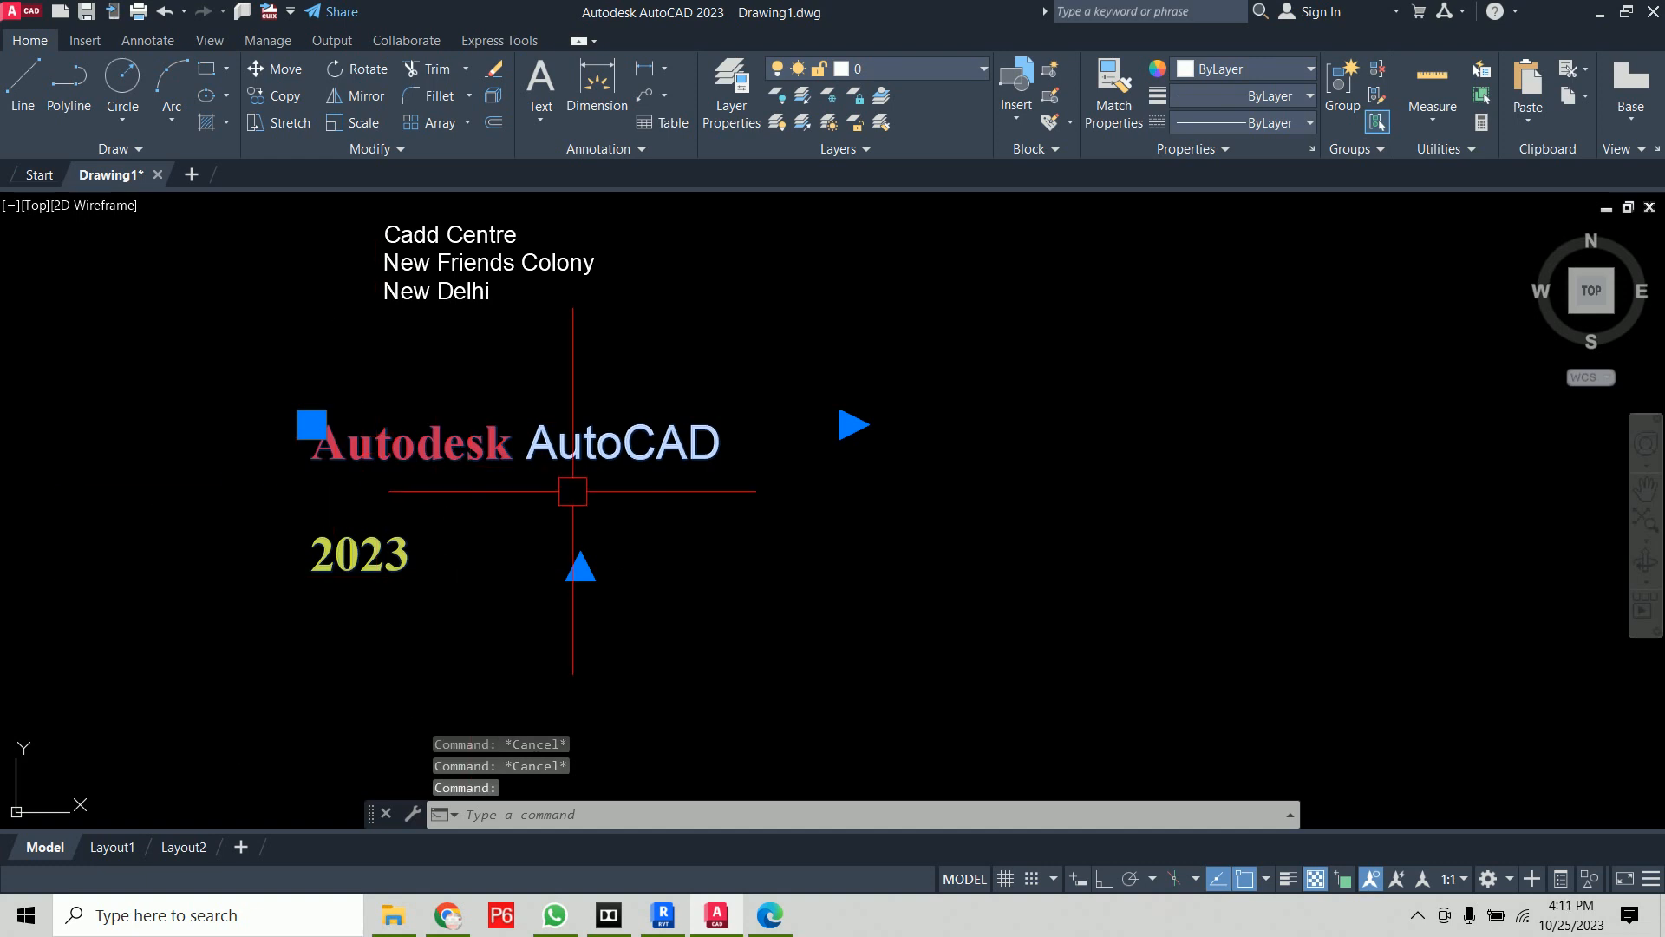
pyautogui.press('Escape')
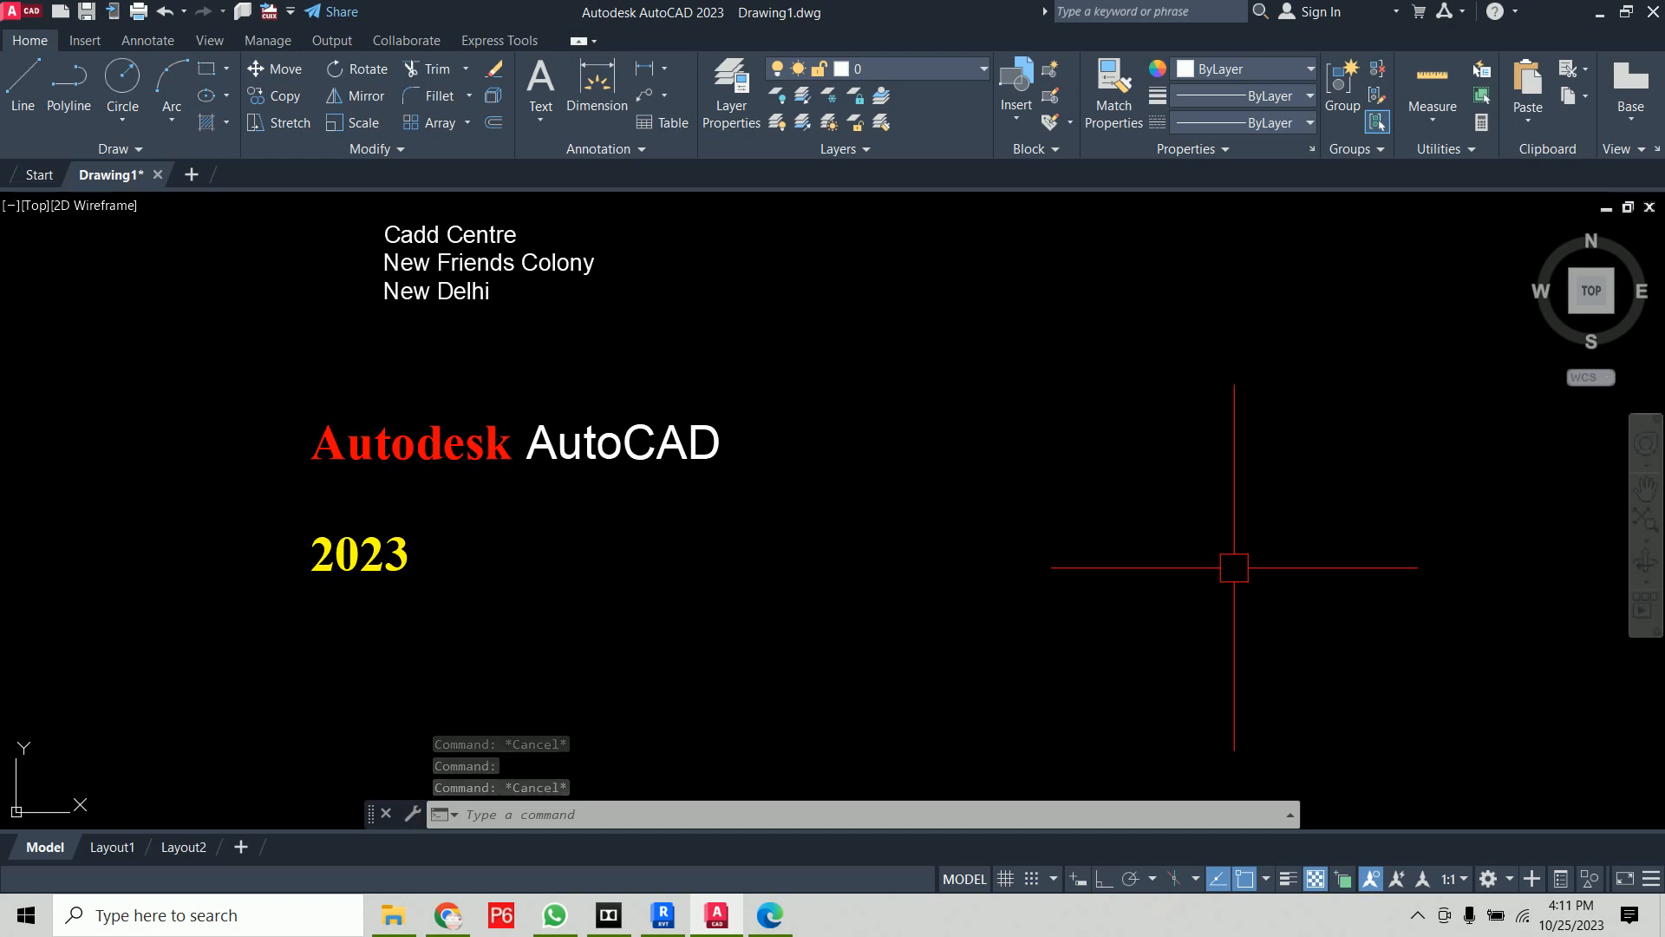
# Explode the "Autodesk AutoCAD 2023" multiline text
pyautogui.write('x')
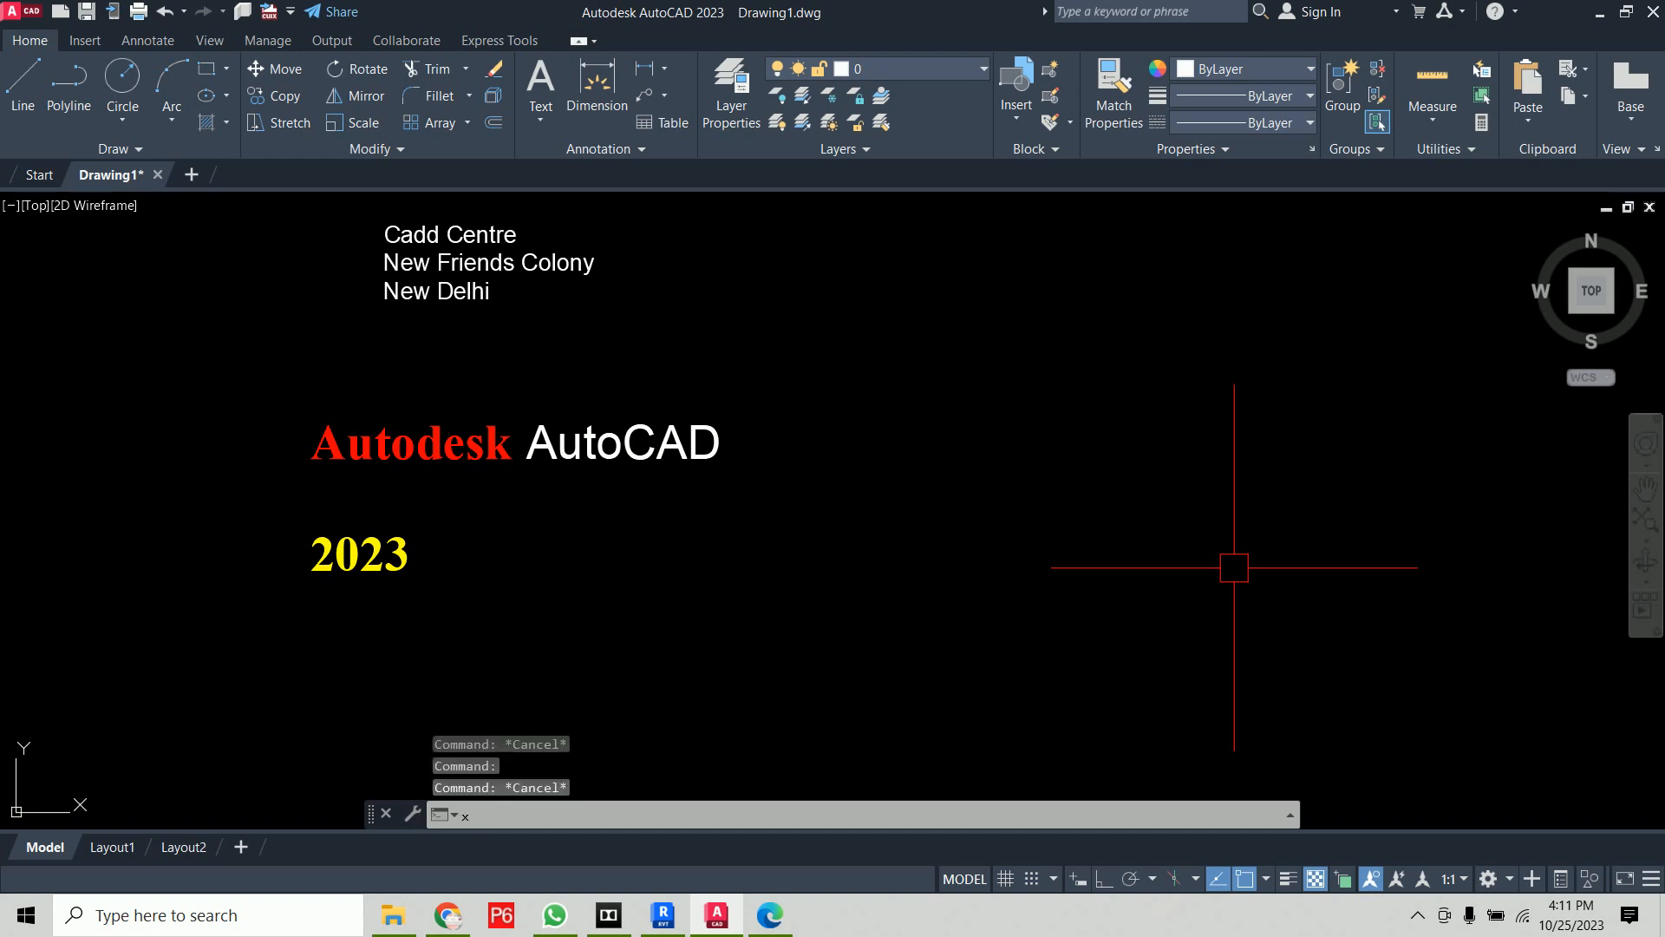
pyautogui.press('Return')
pyautogui.click(644, 460)
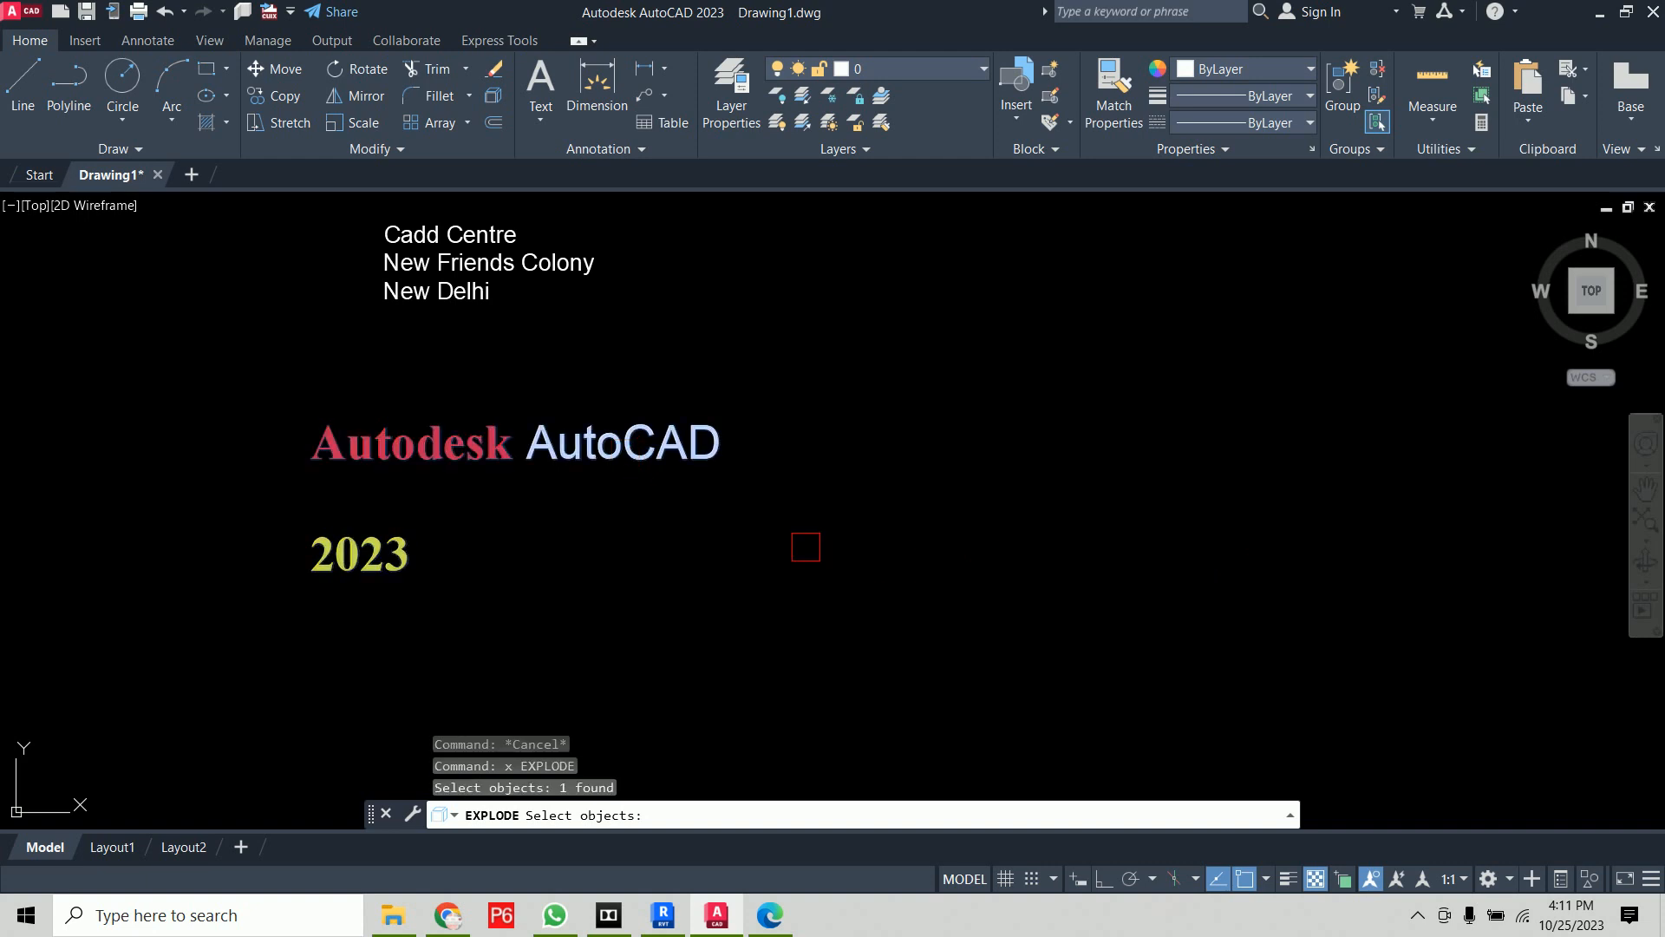
pyautogui.press('Return')
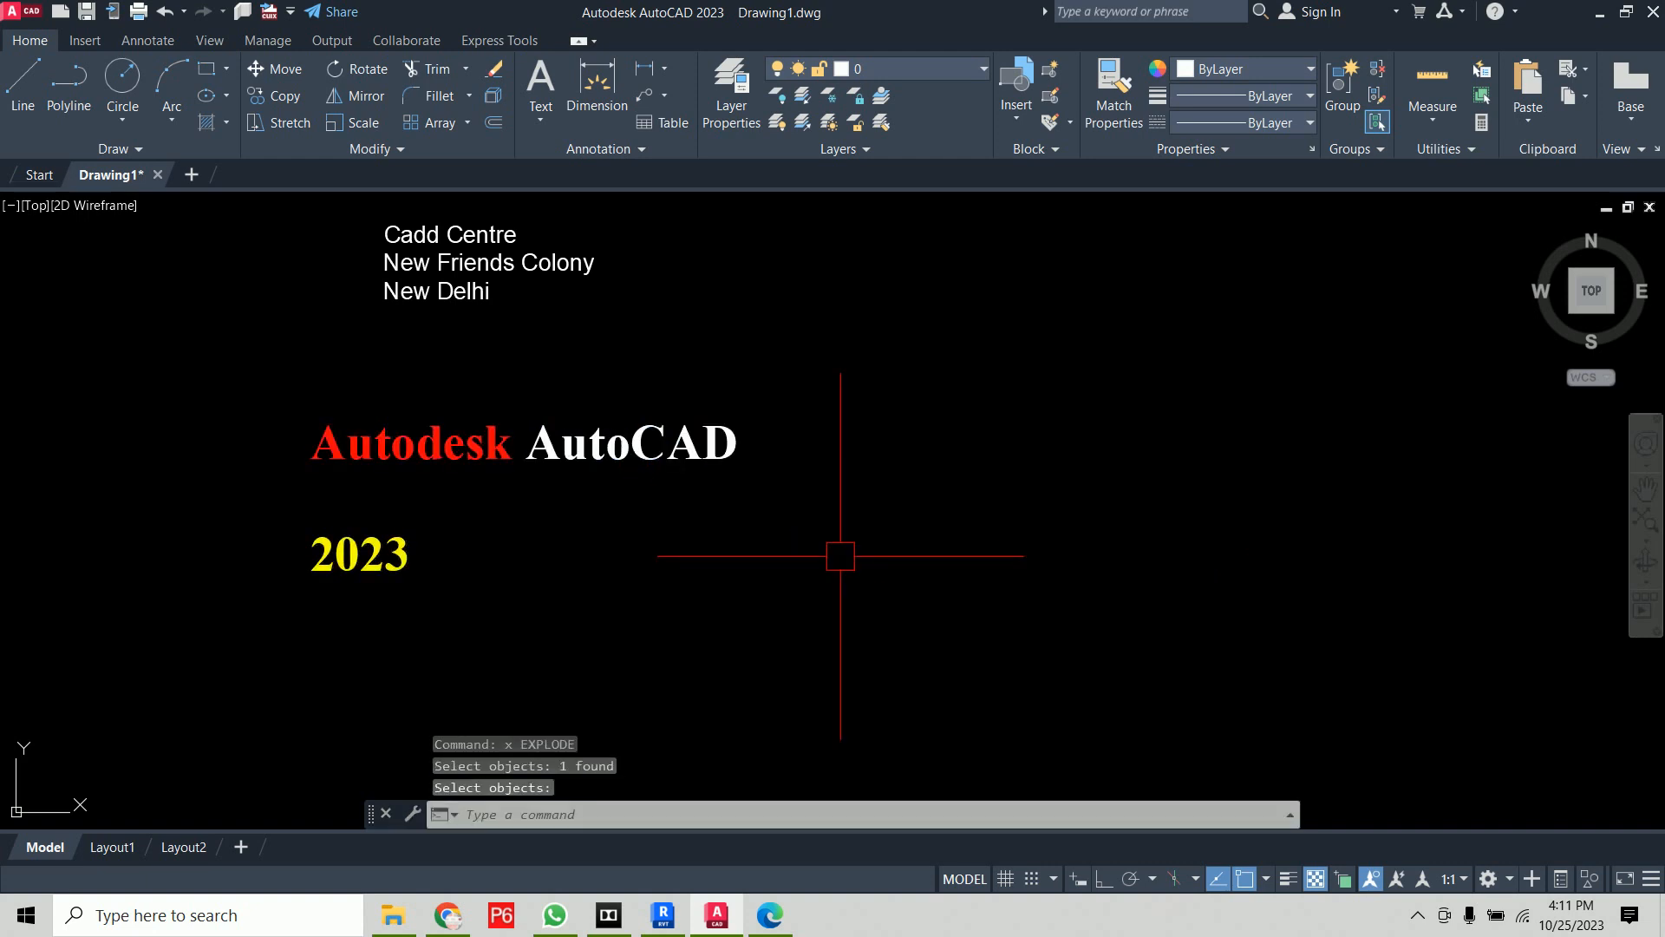
# Select "AutoCAD", "Autodesk" and "2023" one by one to check whether they are separate text objects
pyautogui.click(706, 451)
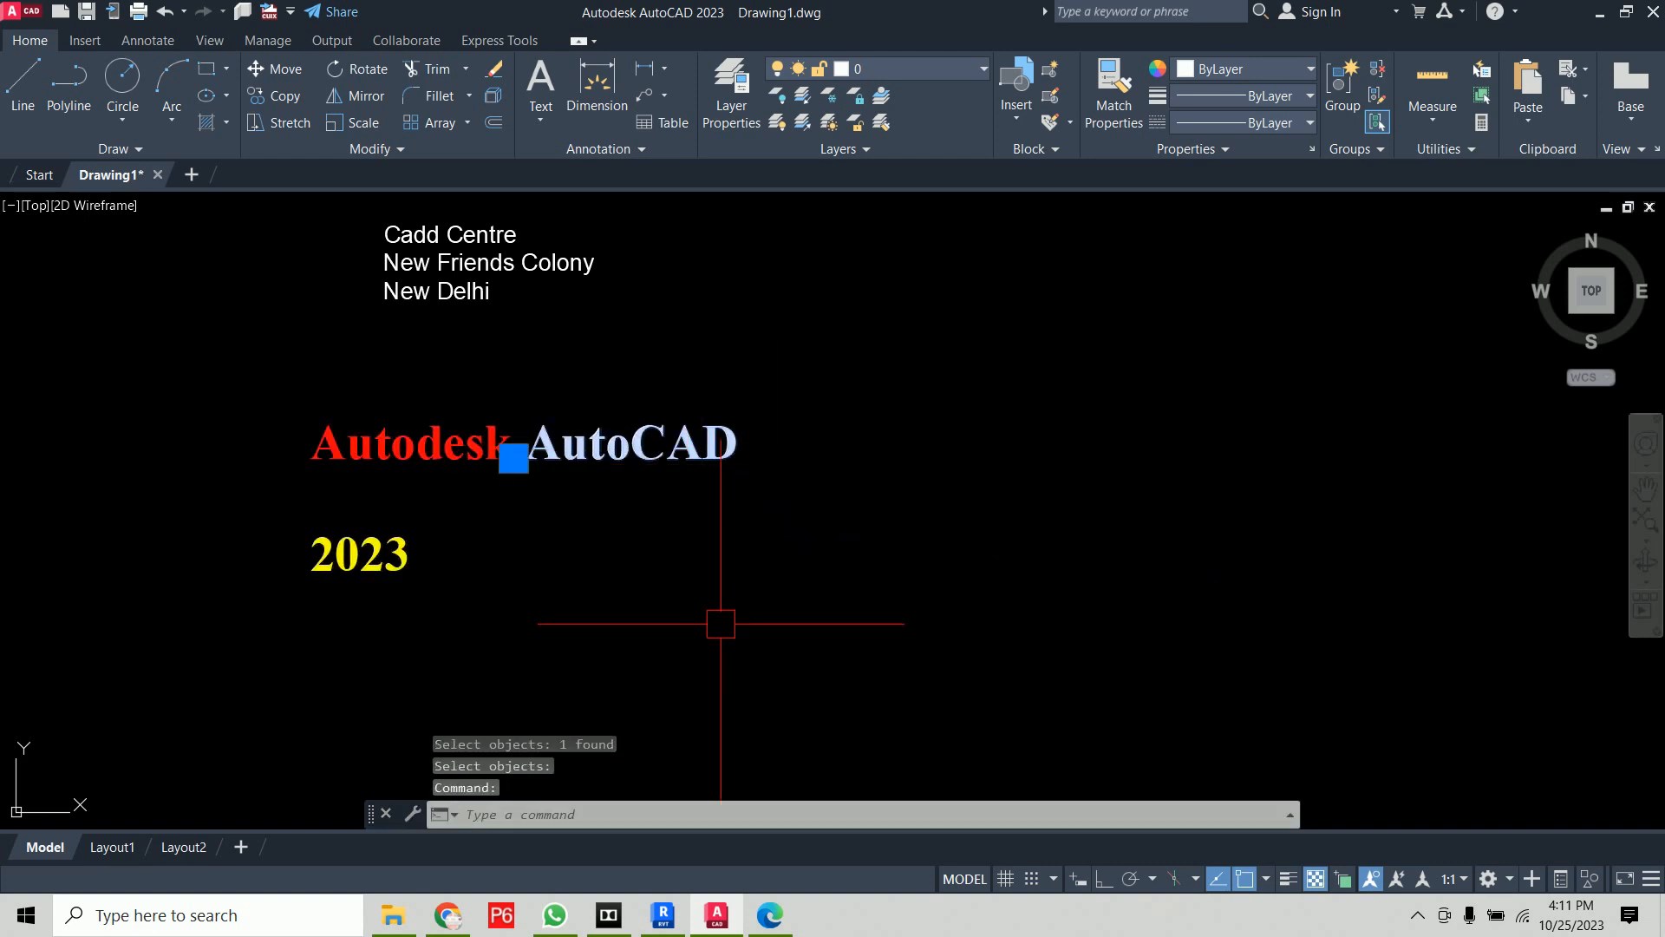
pyautogui.click(323, 448)
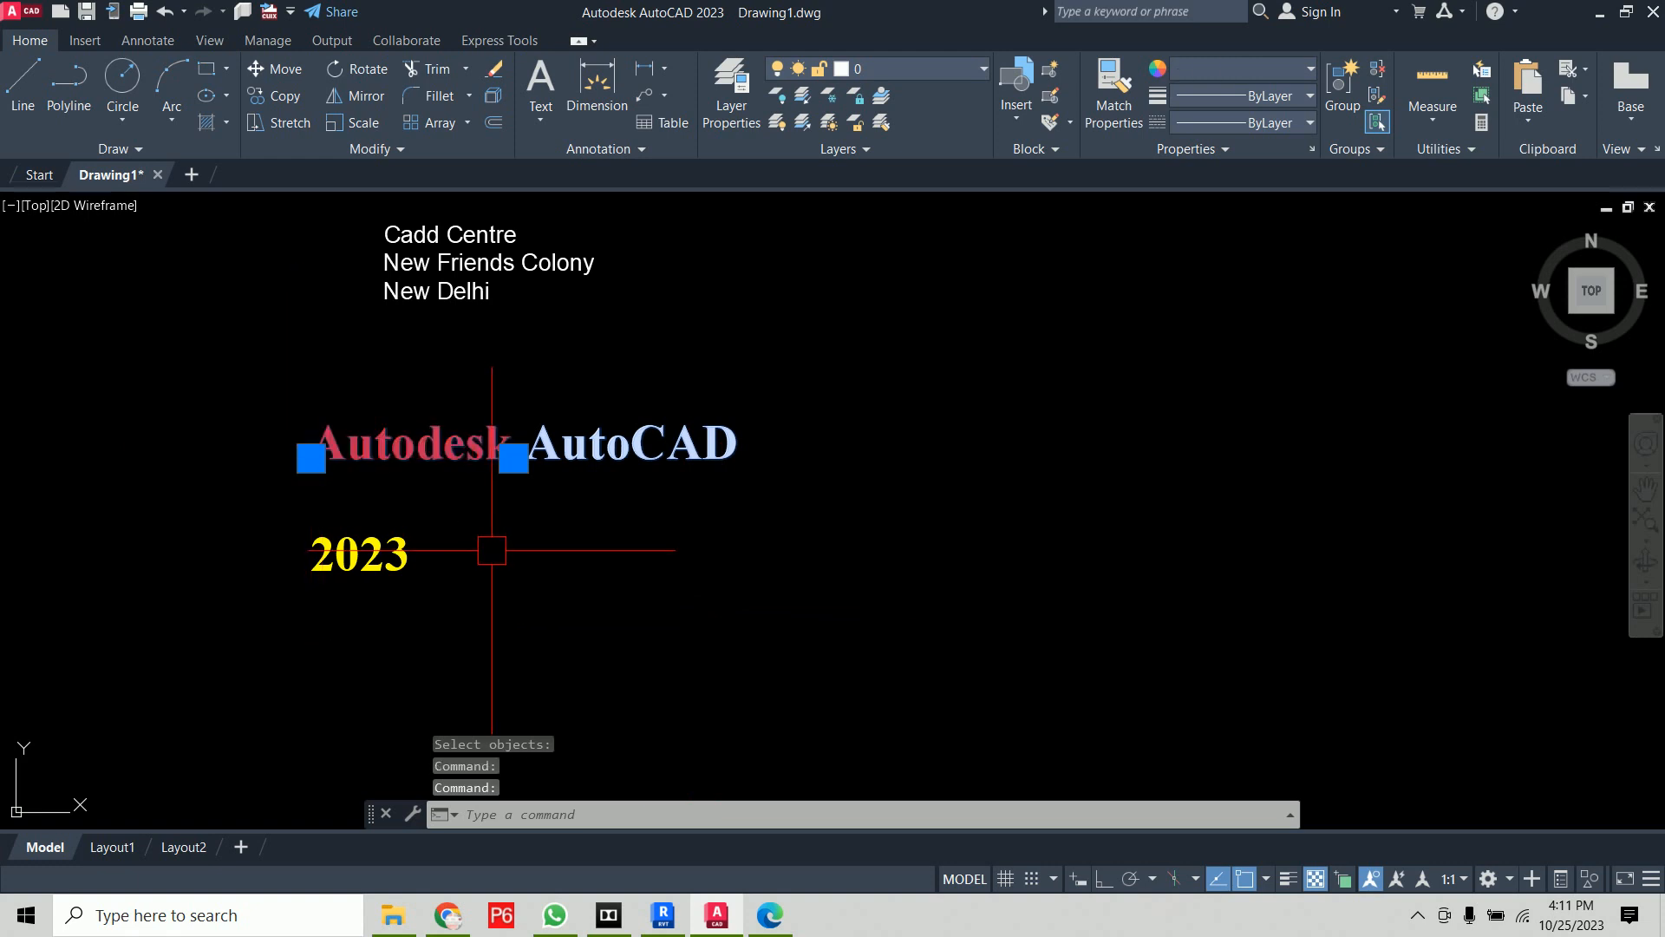
pyautogui.click(377, 568)
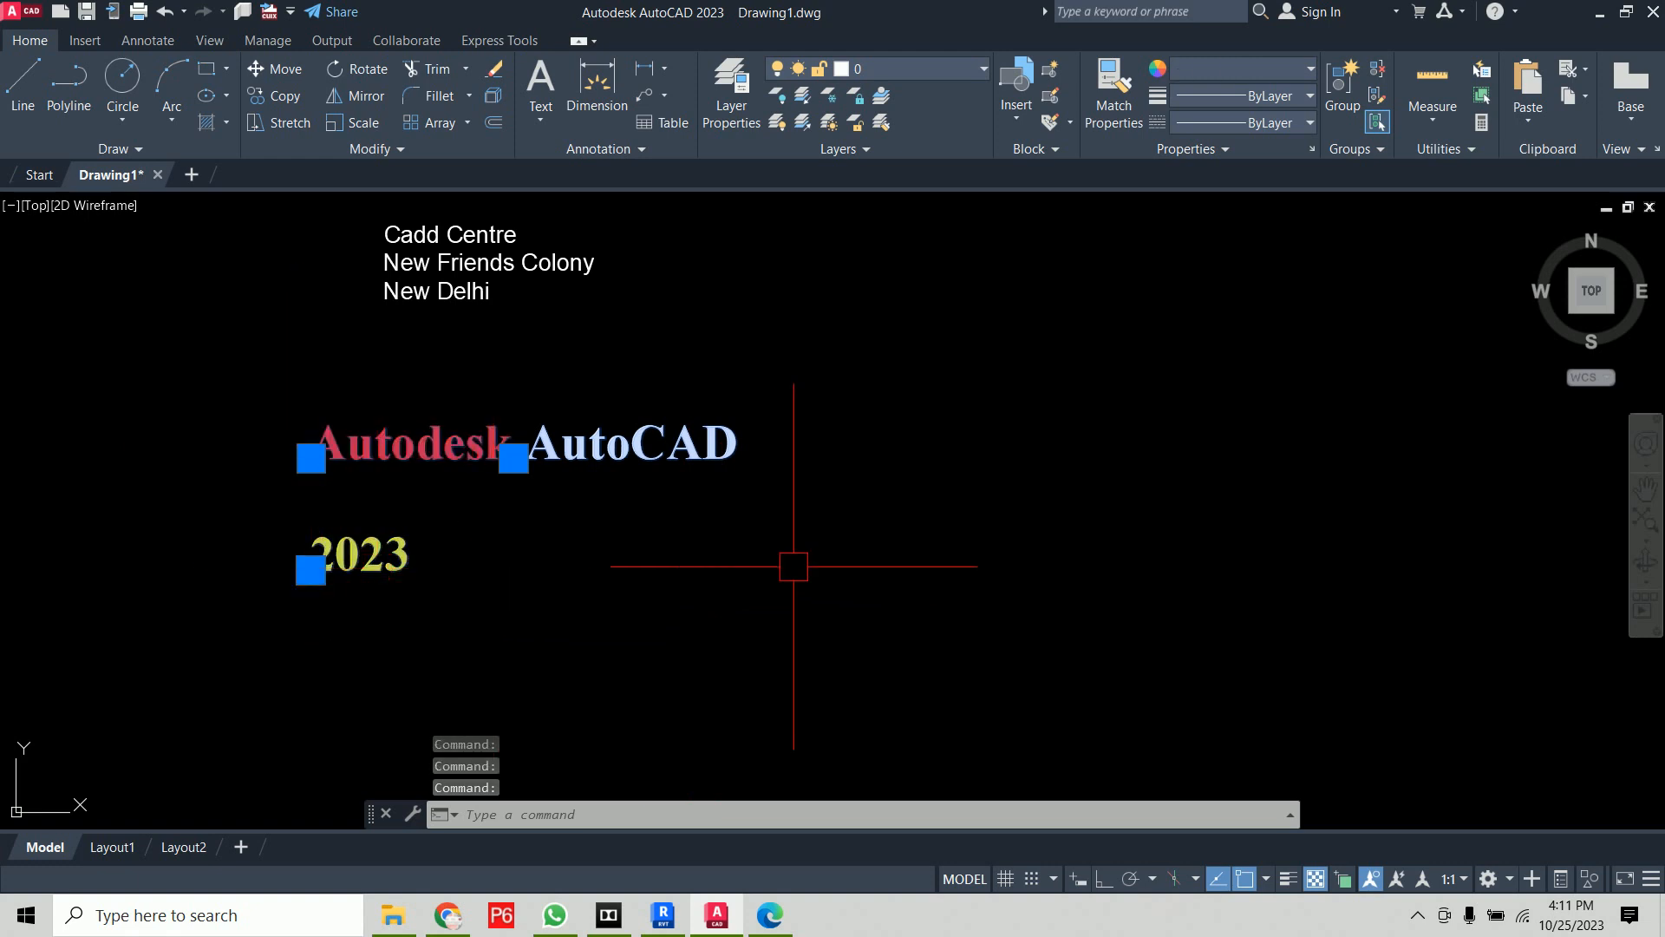
pyautogui.press('Escape')
# Explode the three-line "Cadd Centre" address text
pyautogui.moveTo(732, 293); pyautogui.dragTo(865, 516, button='middle')
pyautogui.scroll(2, 649, 524)
pyautogui.scroll(2, 607, 525)
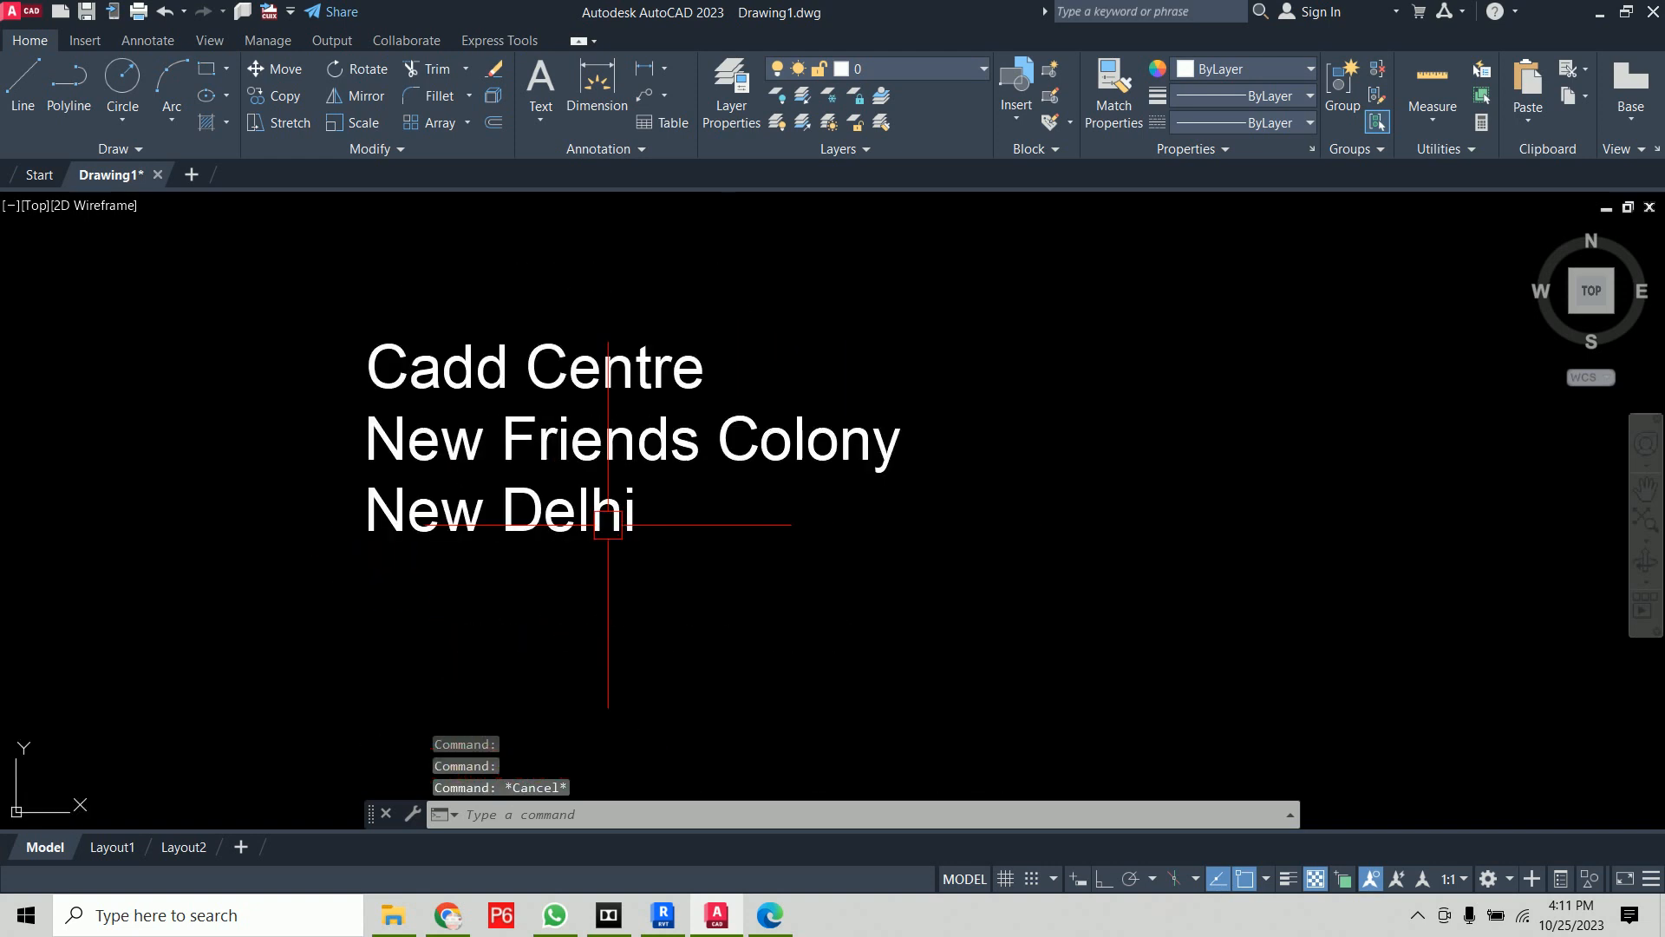
pyautogui.write('x')
pyautogui.press('Return')
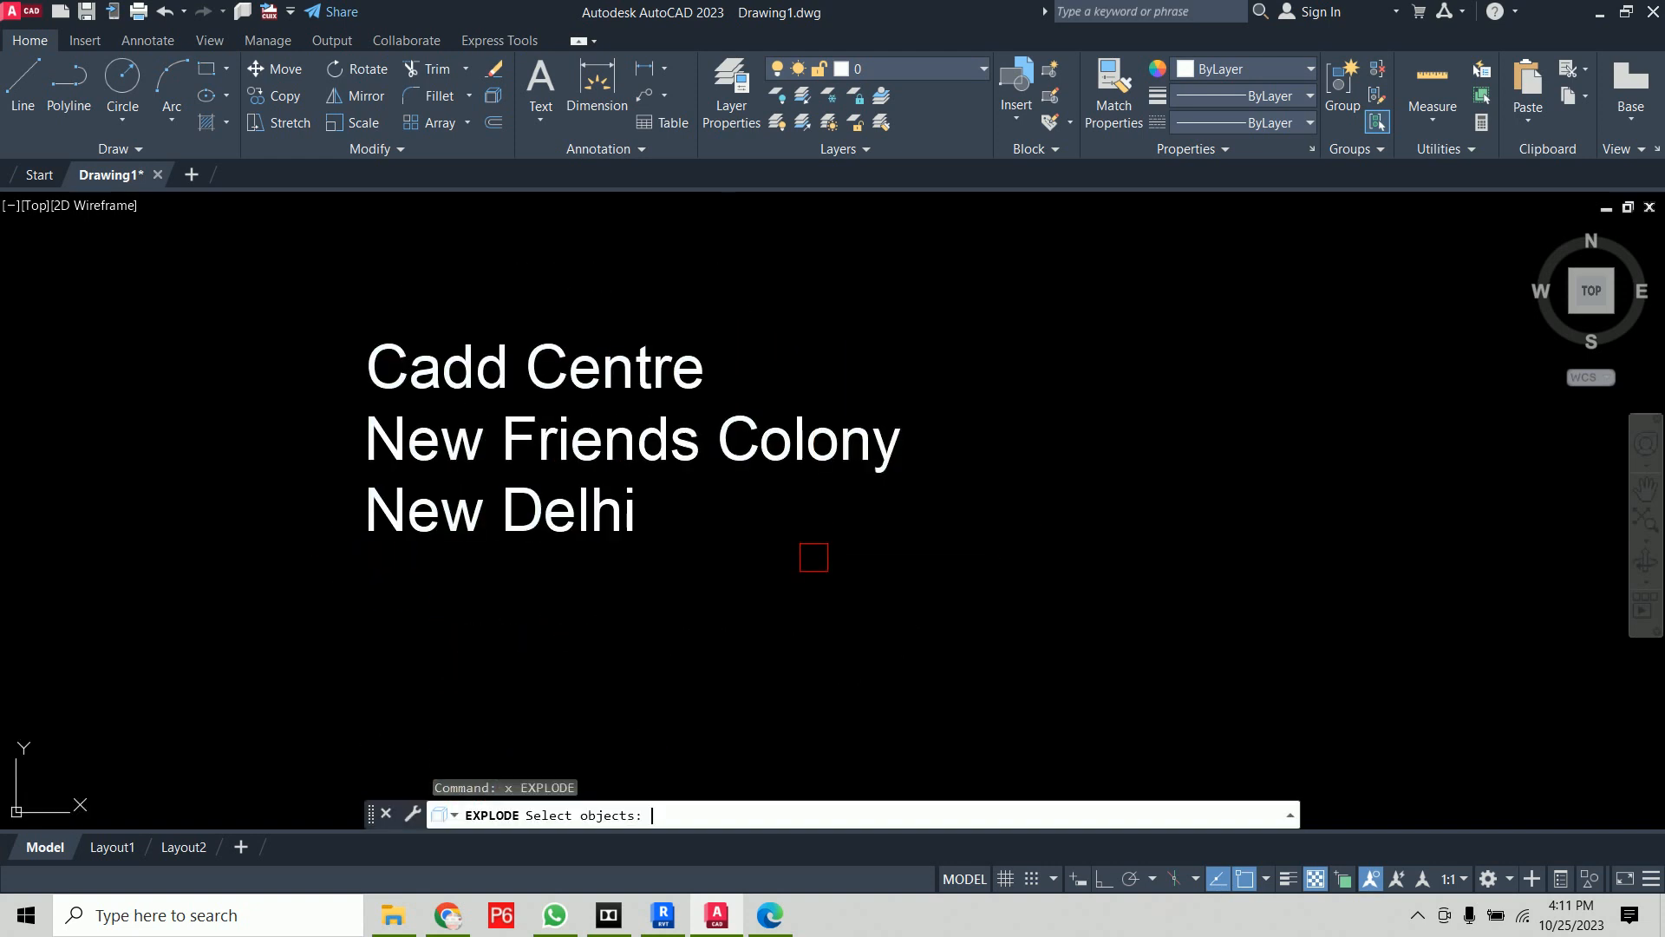
pyautogui.click(770, 461)
pyautogui.press('Return')
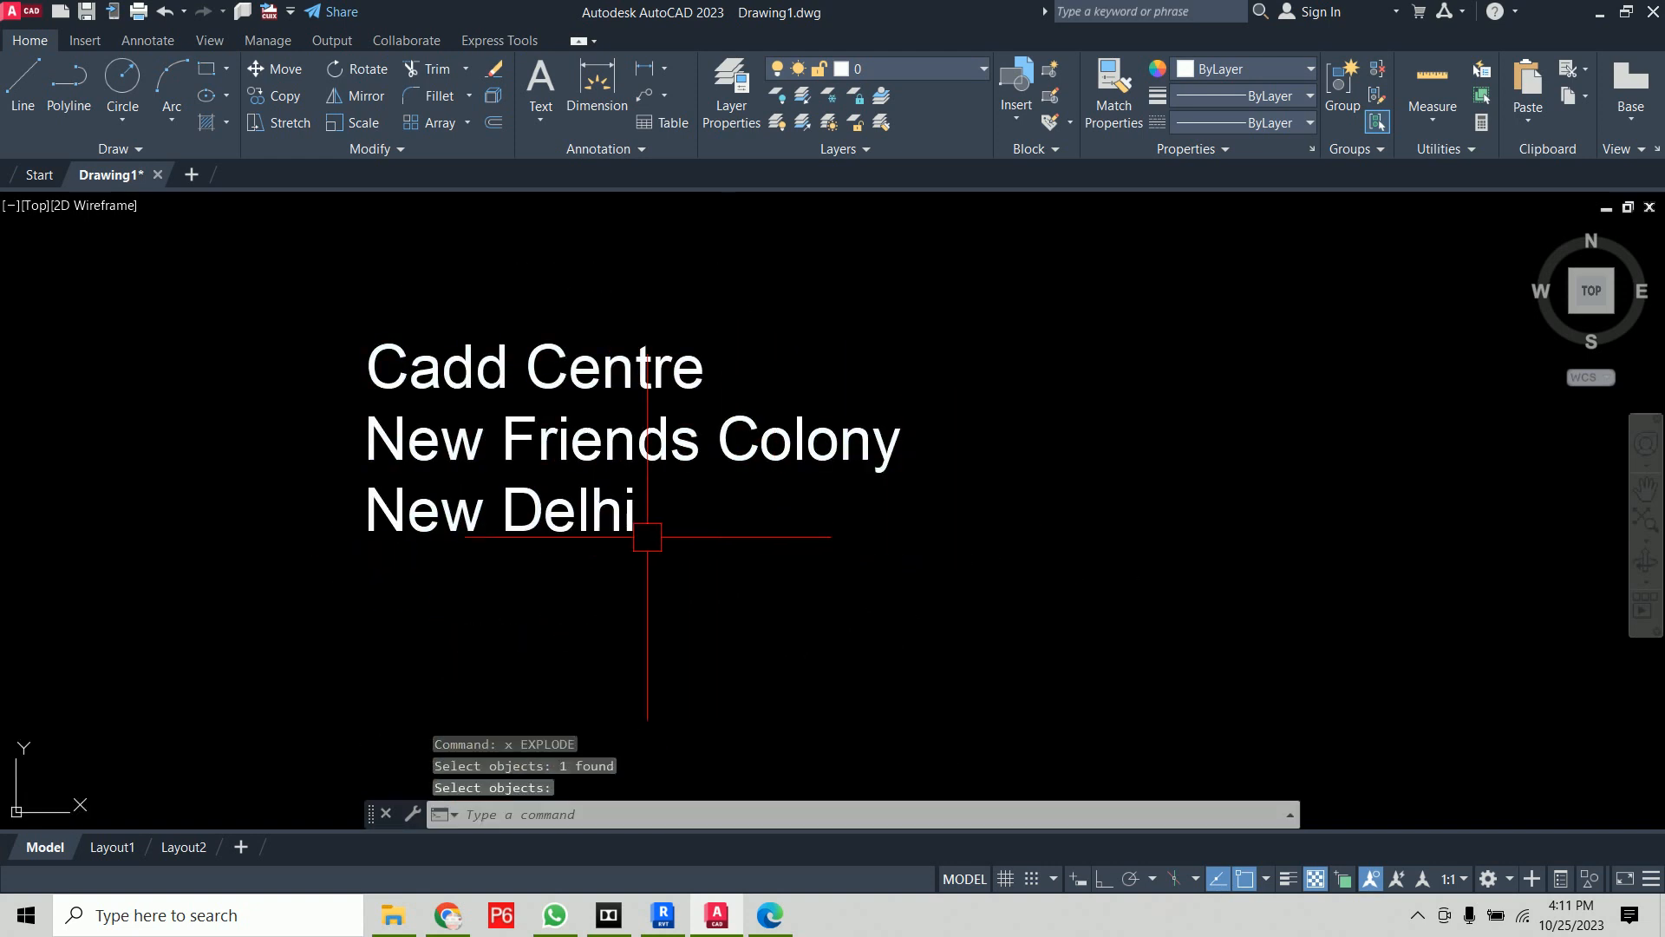
# Select the lines "New Delhi", "New Friends Colony" and "Cadd Centre" individually to check whether they are separate objects
pyautogui.click(620, 528)
pyautogui.click(665, 443)
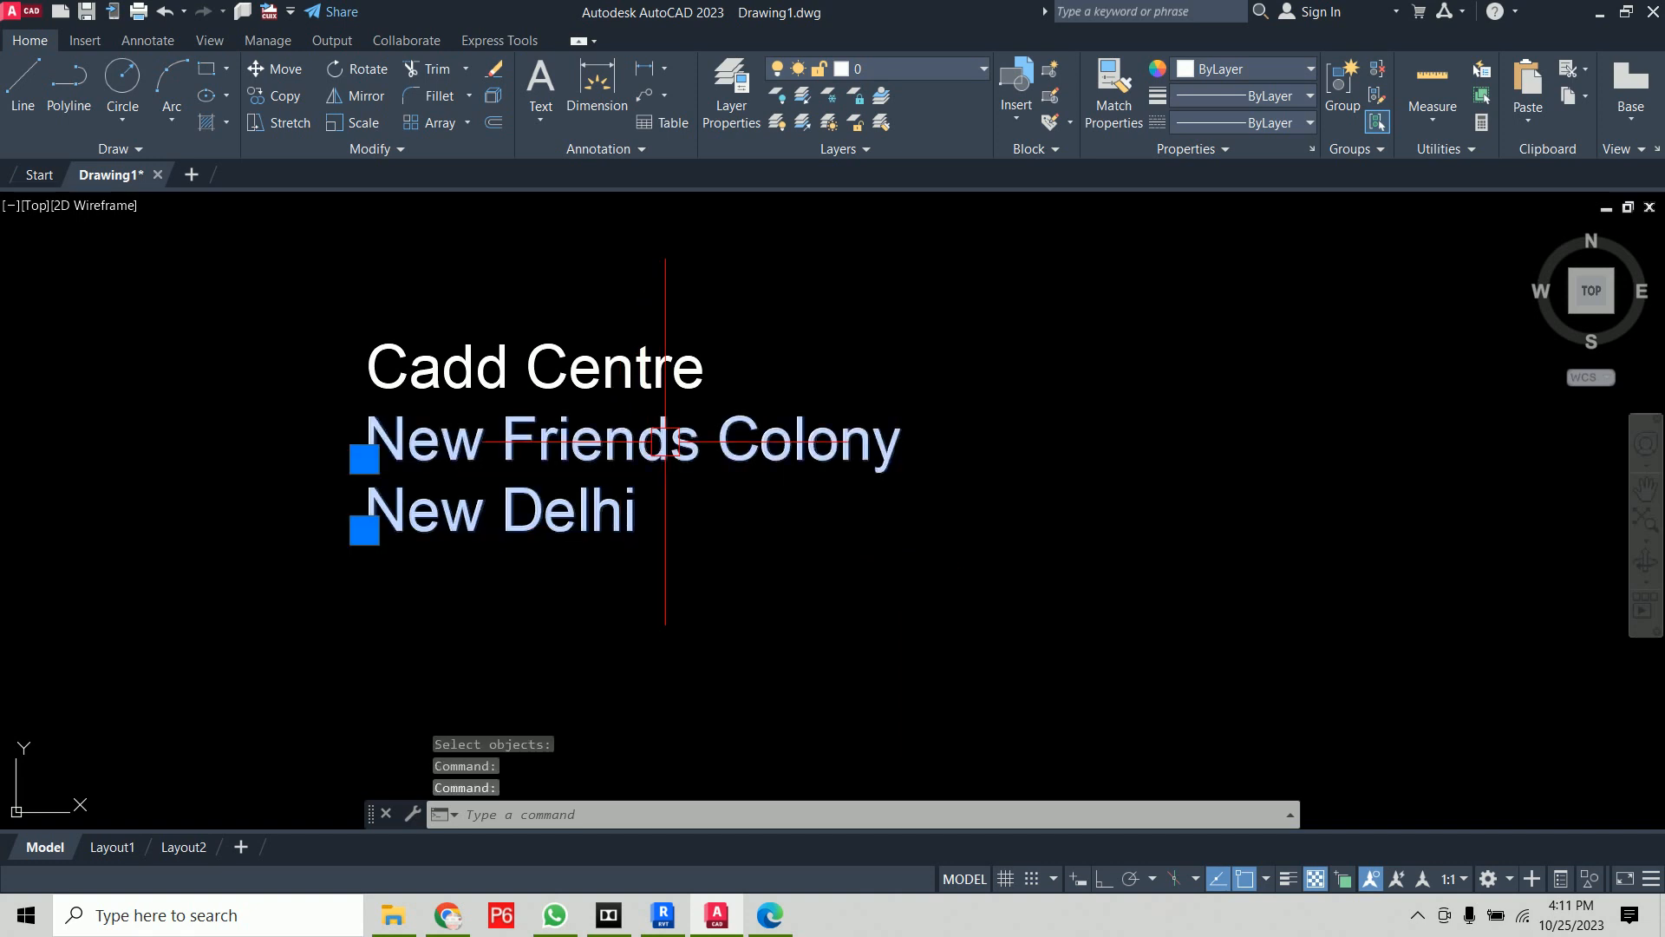
pyautogui.click(665, 368)
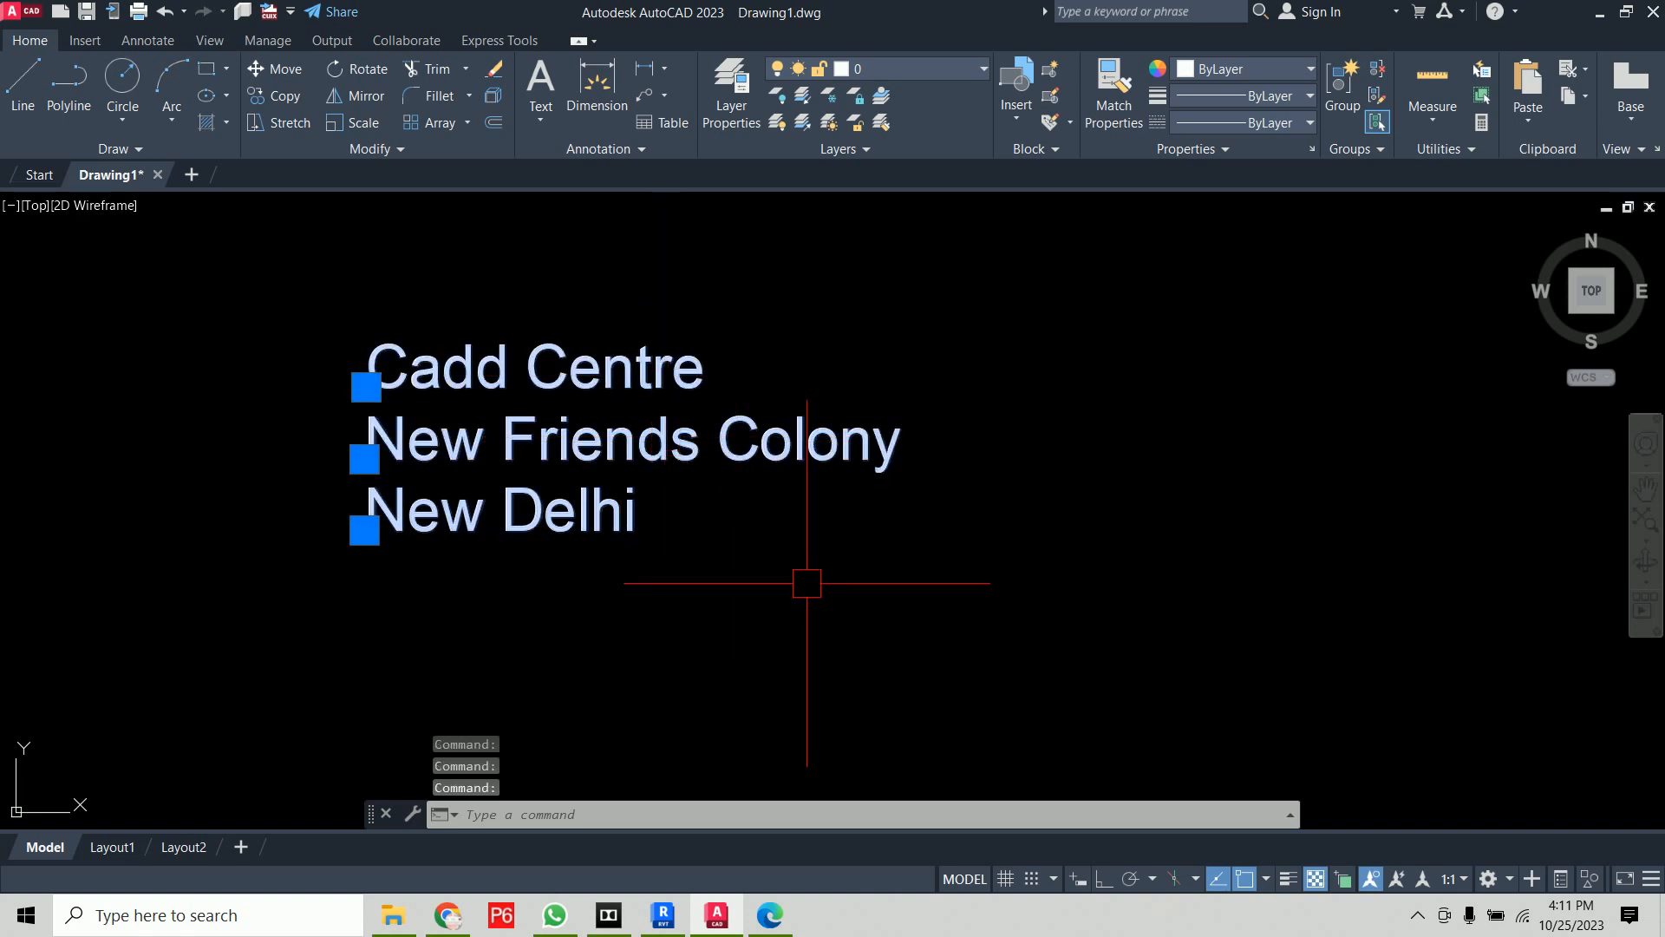
# Select each of the three exploded address lines one by one again to check that they are separate objects
pyautogui.press('Escape')
pyautogui.click(685, 385)
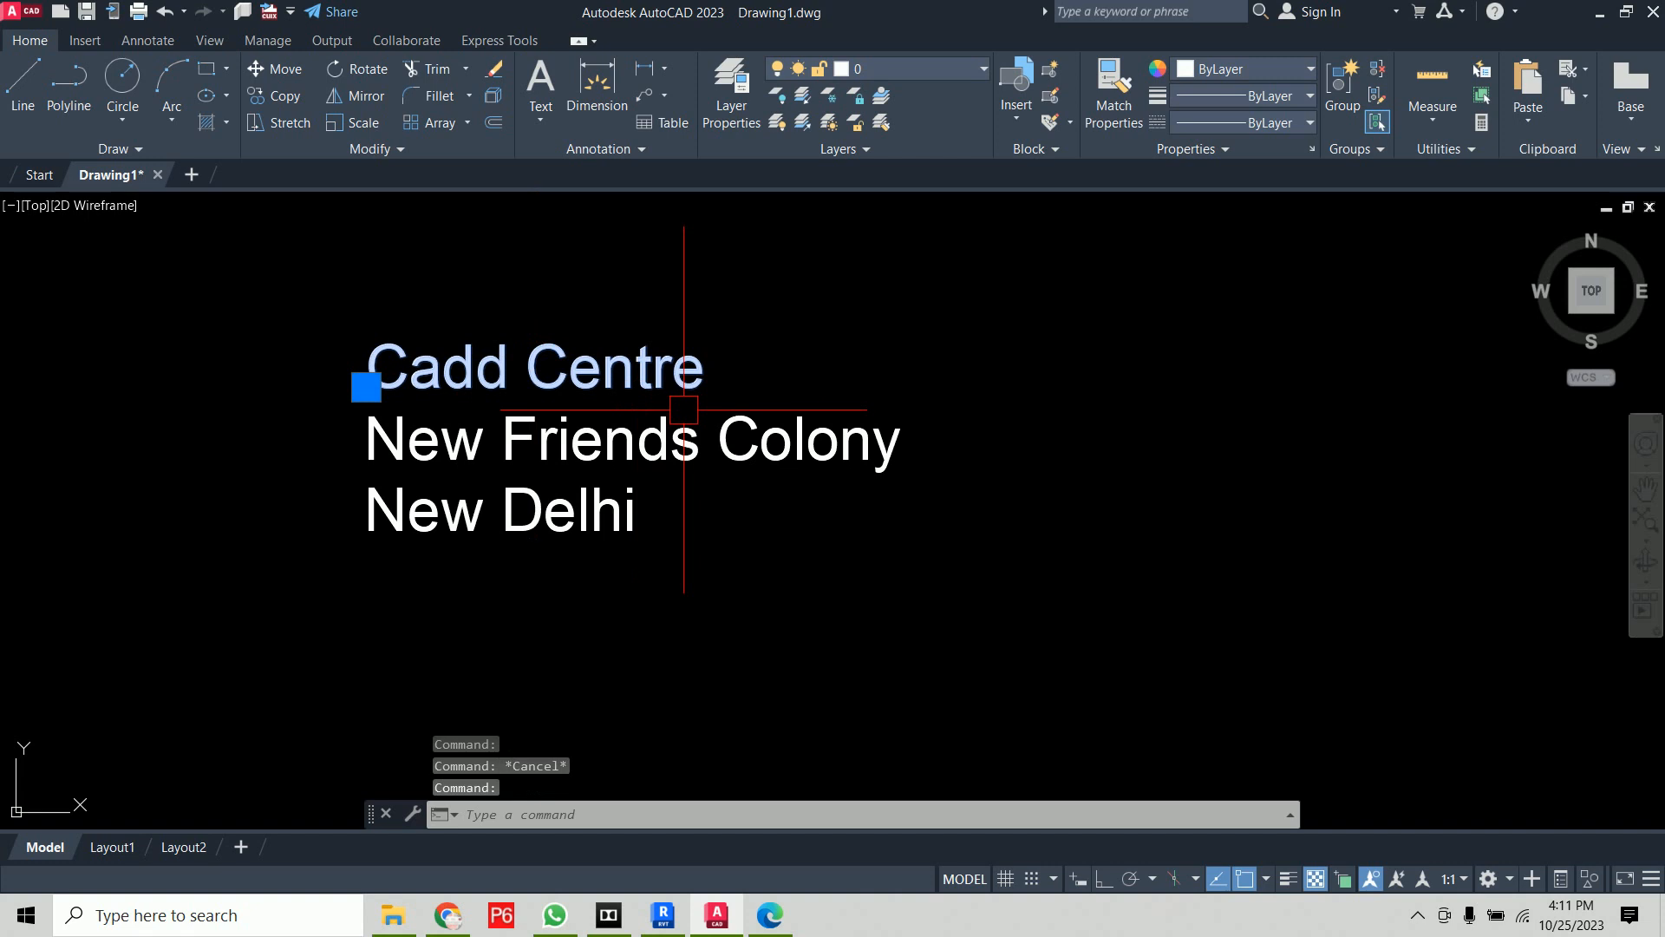
pyautogui.press('Escape')
pyautogui.scroll(-3, 785, 402)
pyautogui.scroll(2, 699, 429)
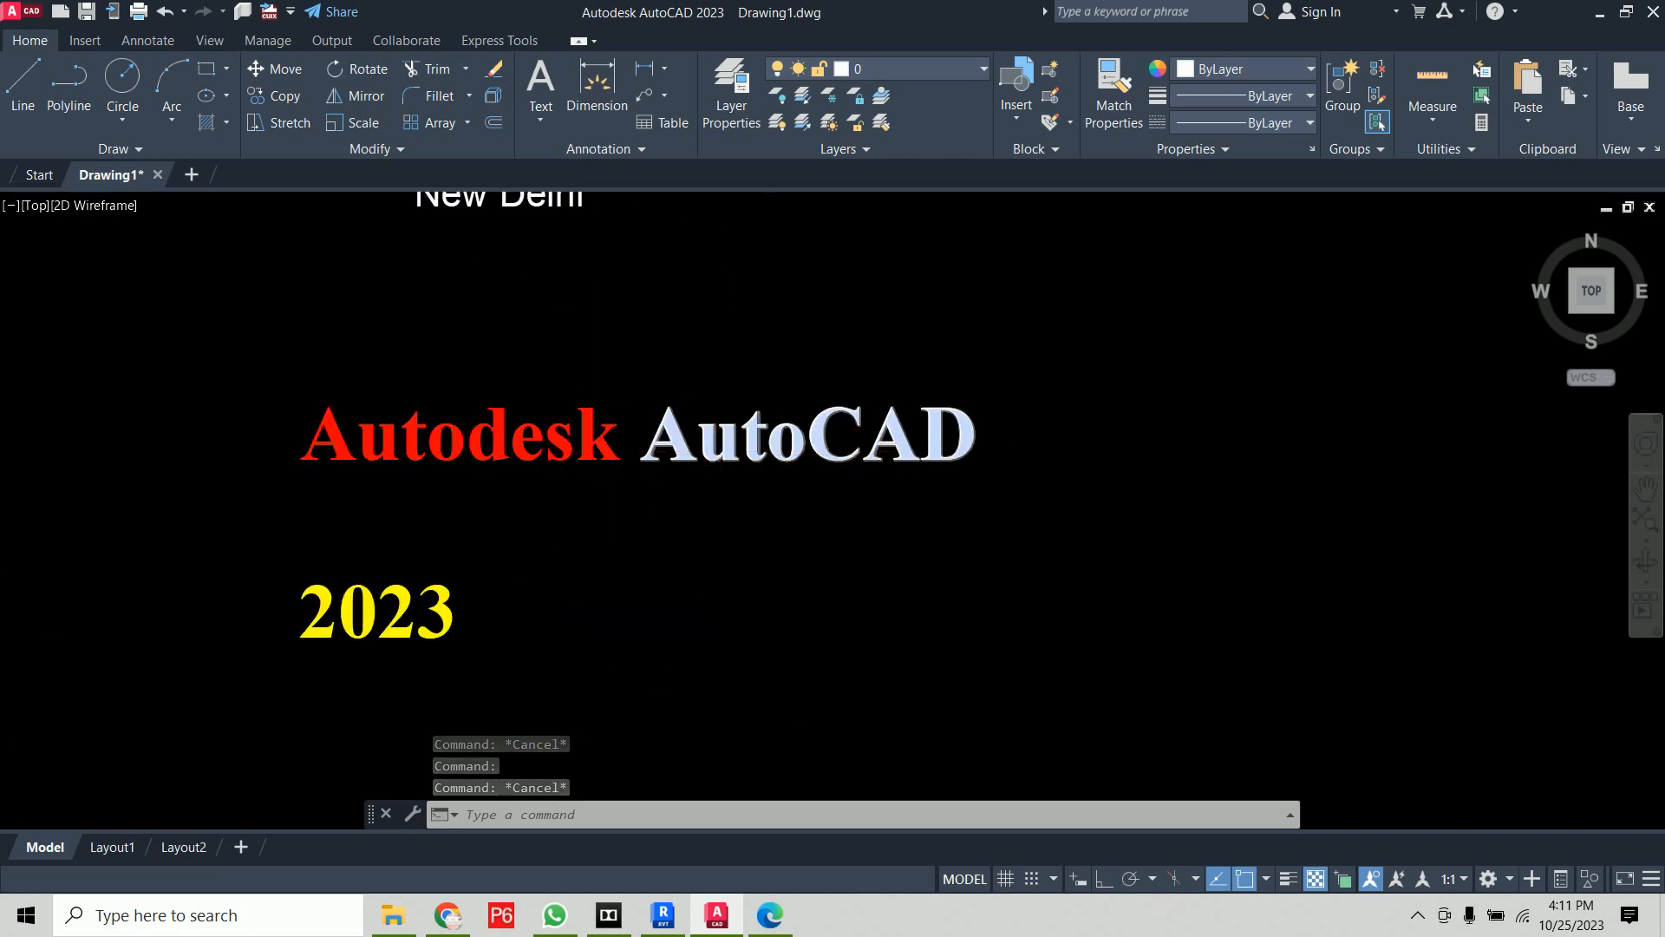
pyautogui.scroll(-2, 724, 503)
pyautogui.scroll(3, 576, 460)
pyautogui.click(652, 387)
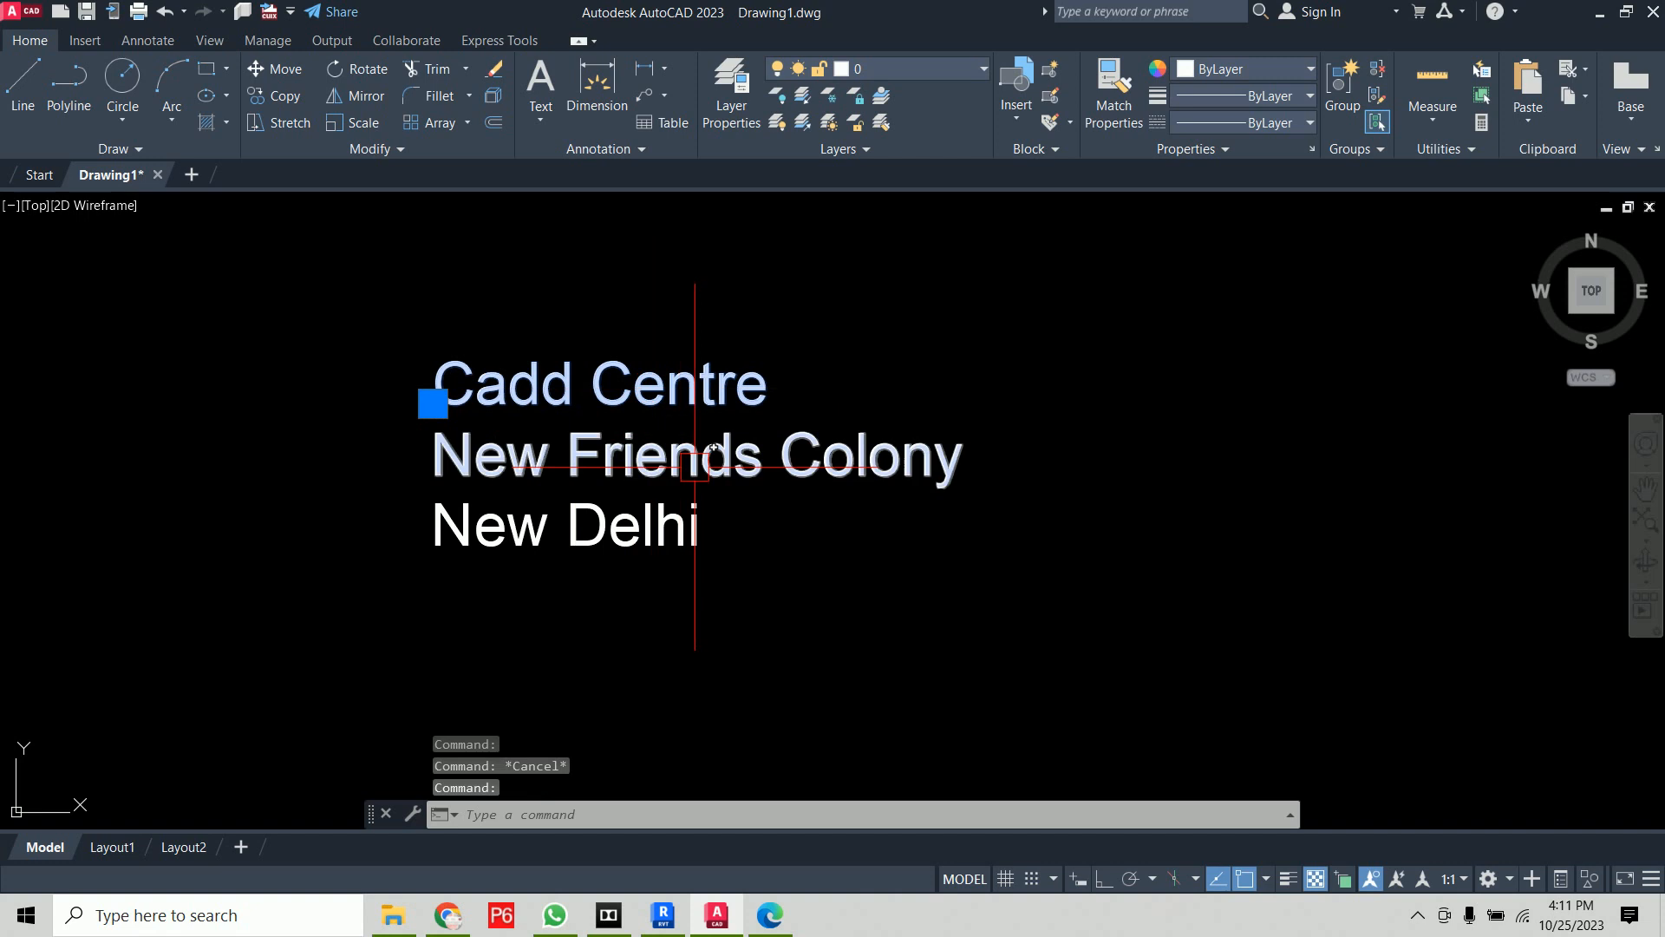
pyautogui.click(685, 457)
pyautogui.click(673, 529)
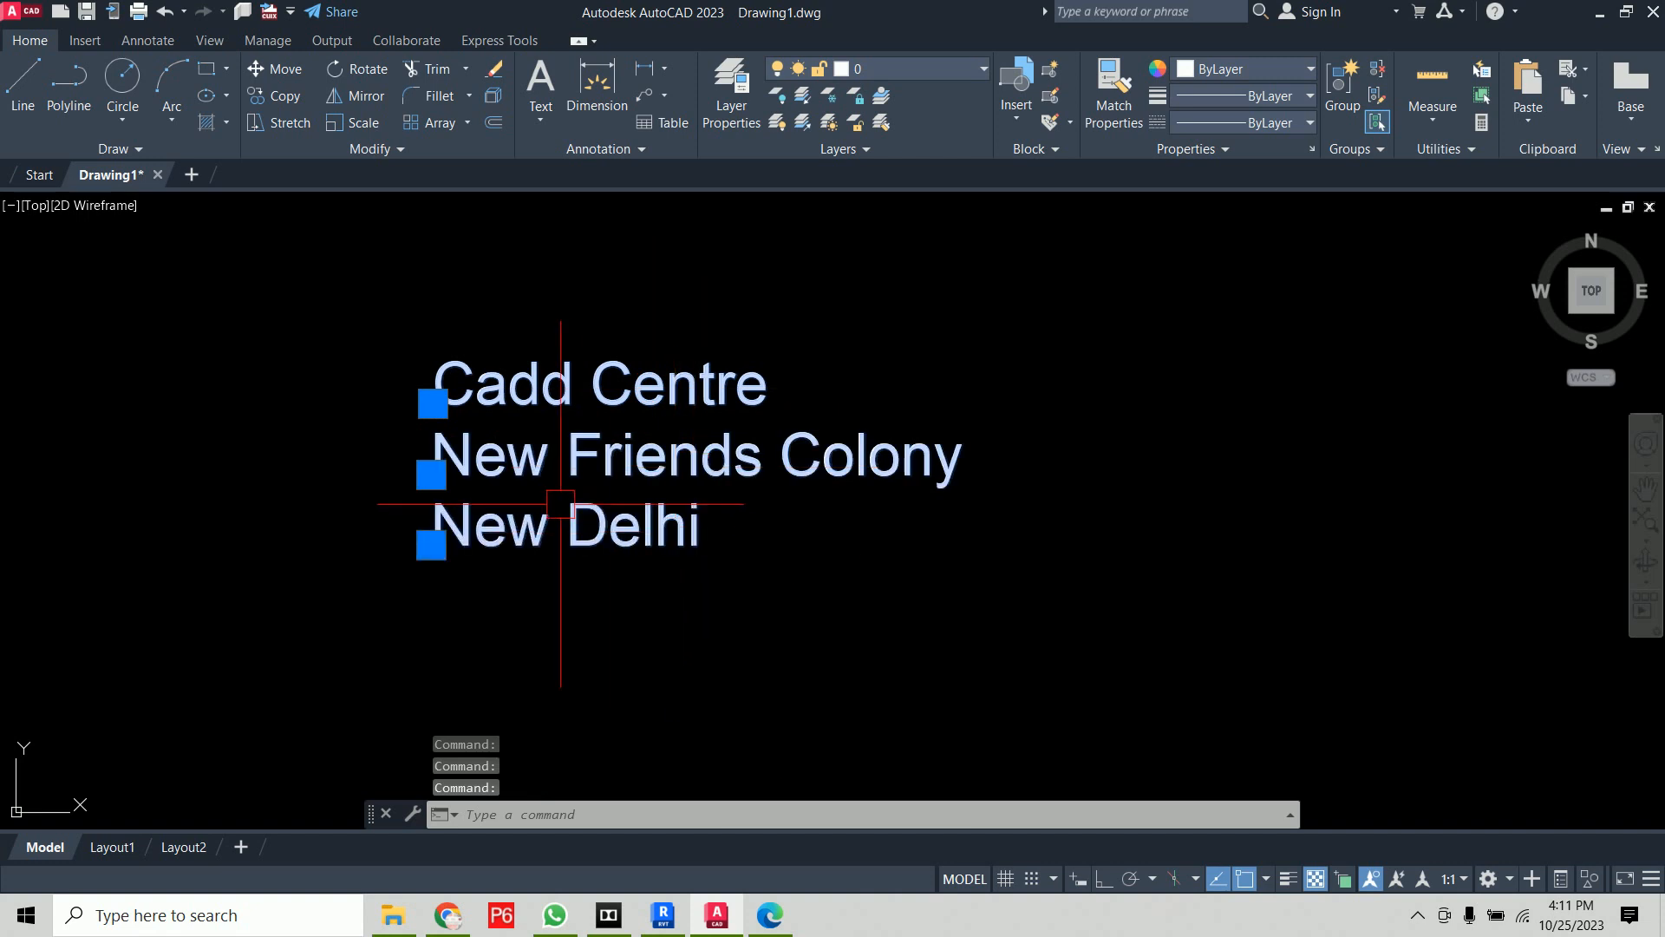
pyautogui.press('Escape')
# Open the "New Delhi" line for in-place editing, first directly and again with the TEXTEDIT command, and cancel both times
pyautogui.click(637, 530)
pyautogui.doubleClick(633, 550)
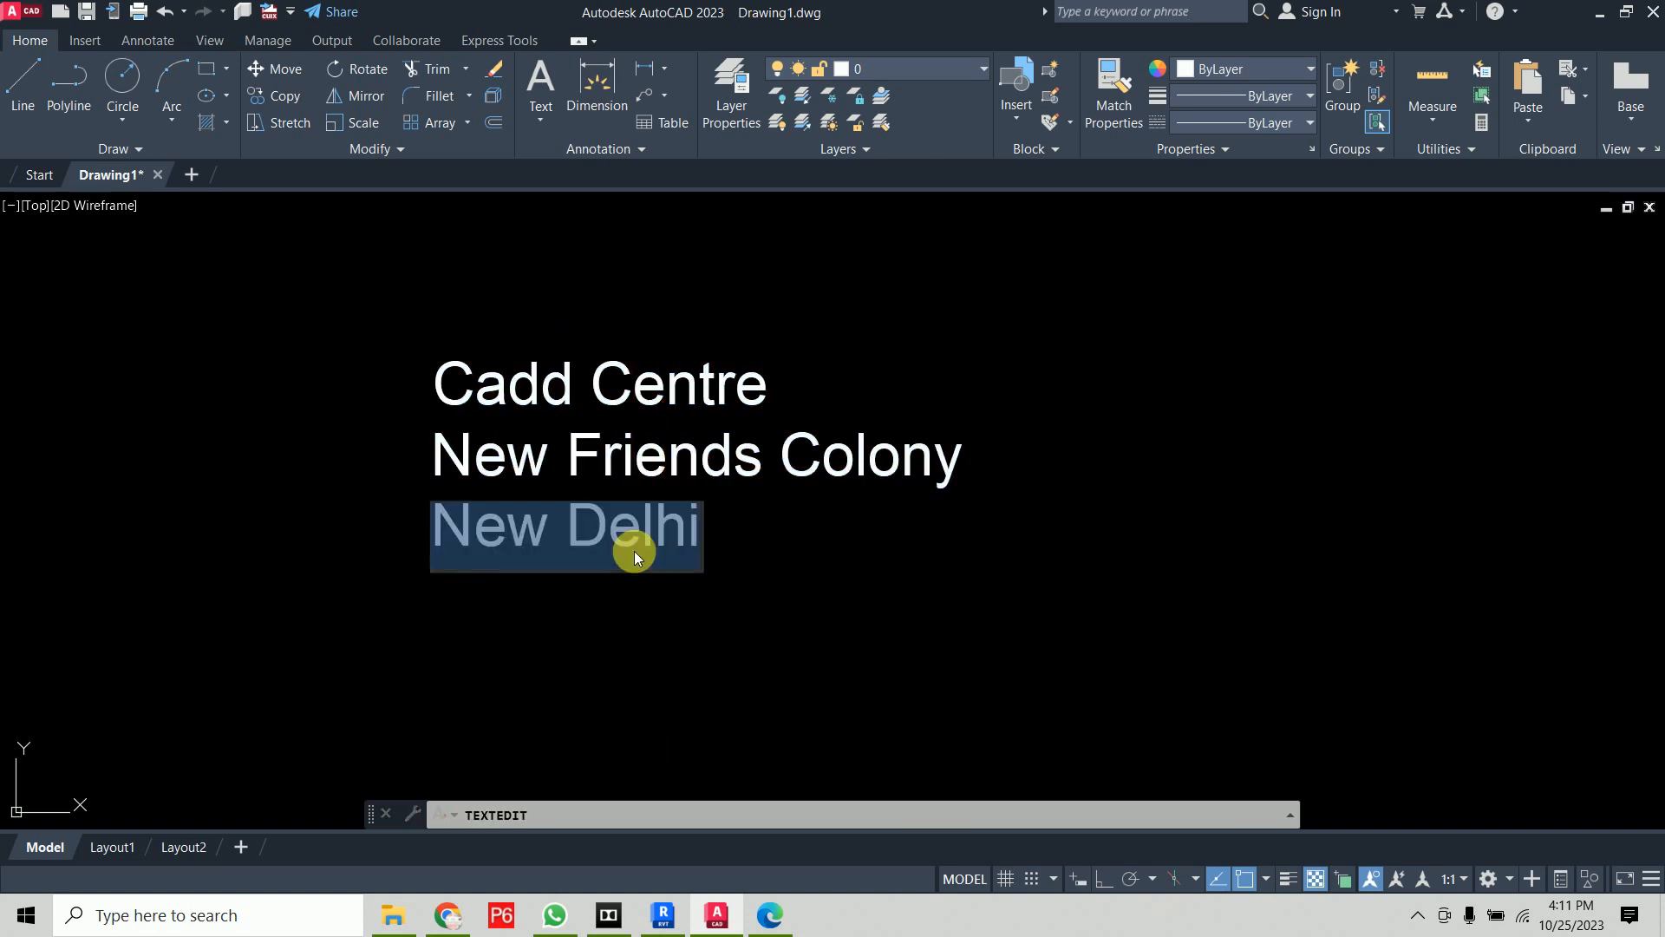
pyautogui.press('Escape')
pyautogui.write('tedit')
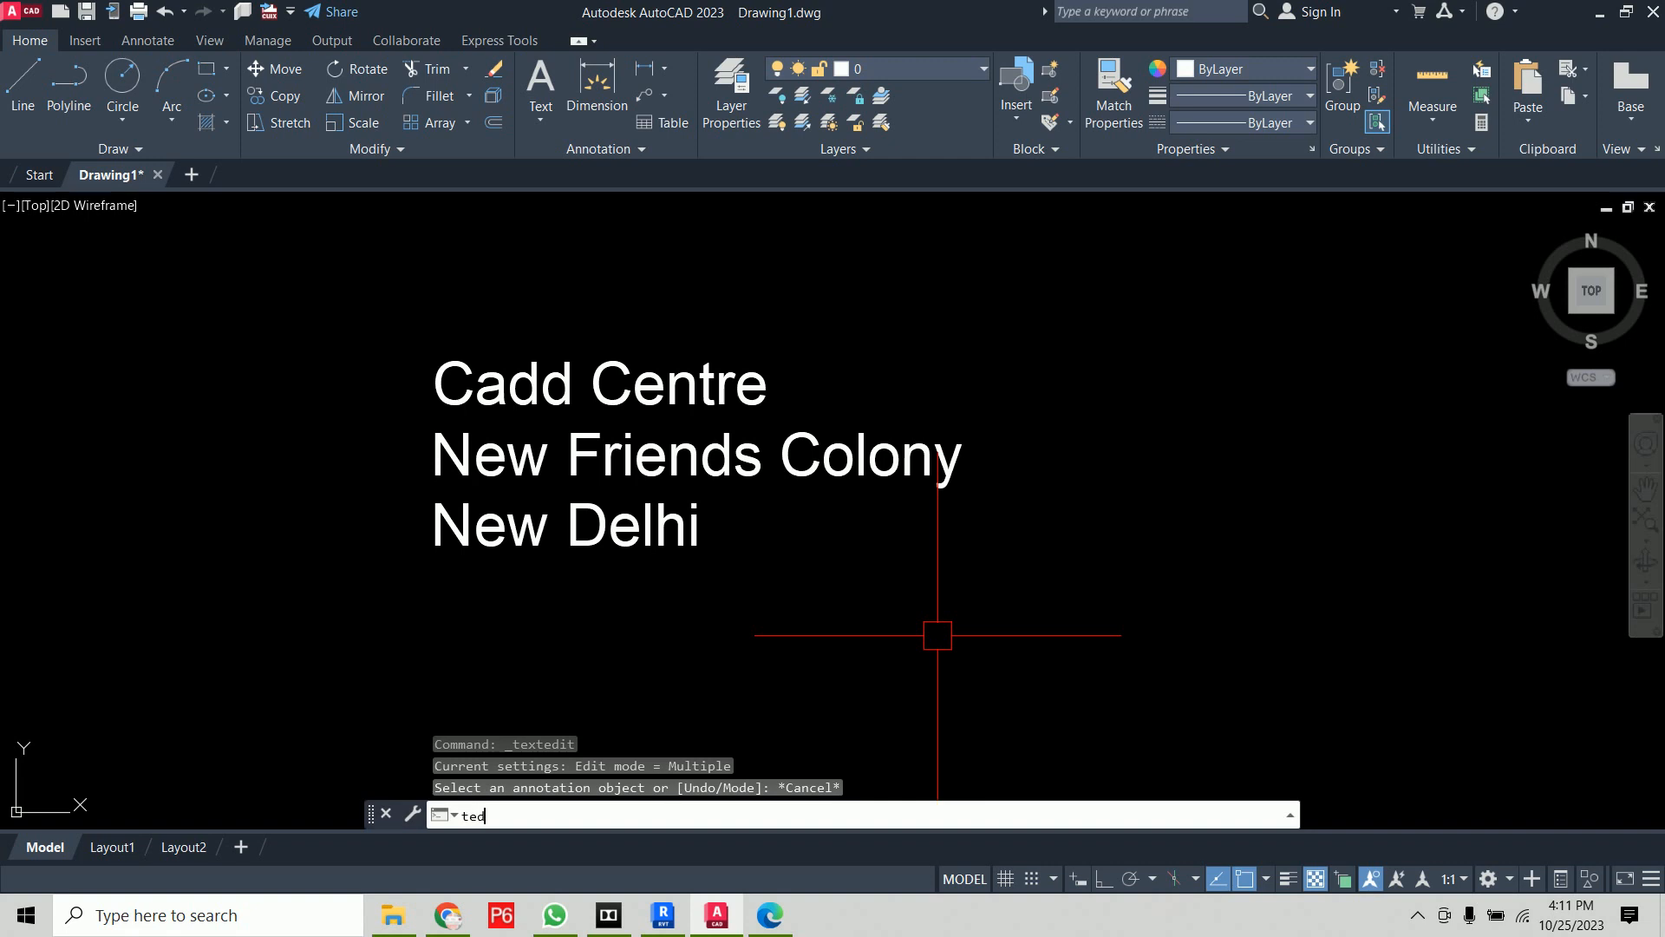
pyautogui.press('Return')
pyautogui.click(683, 550)
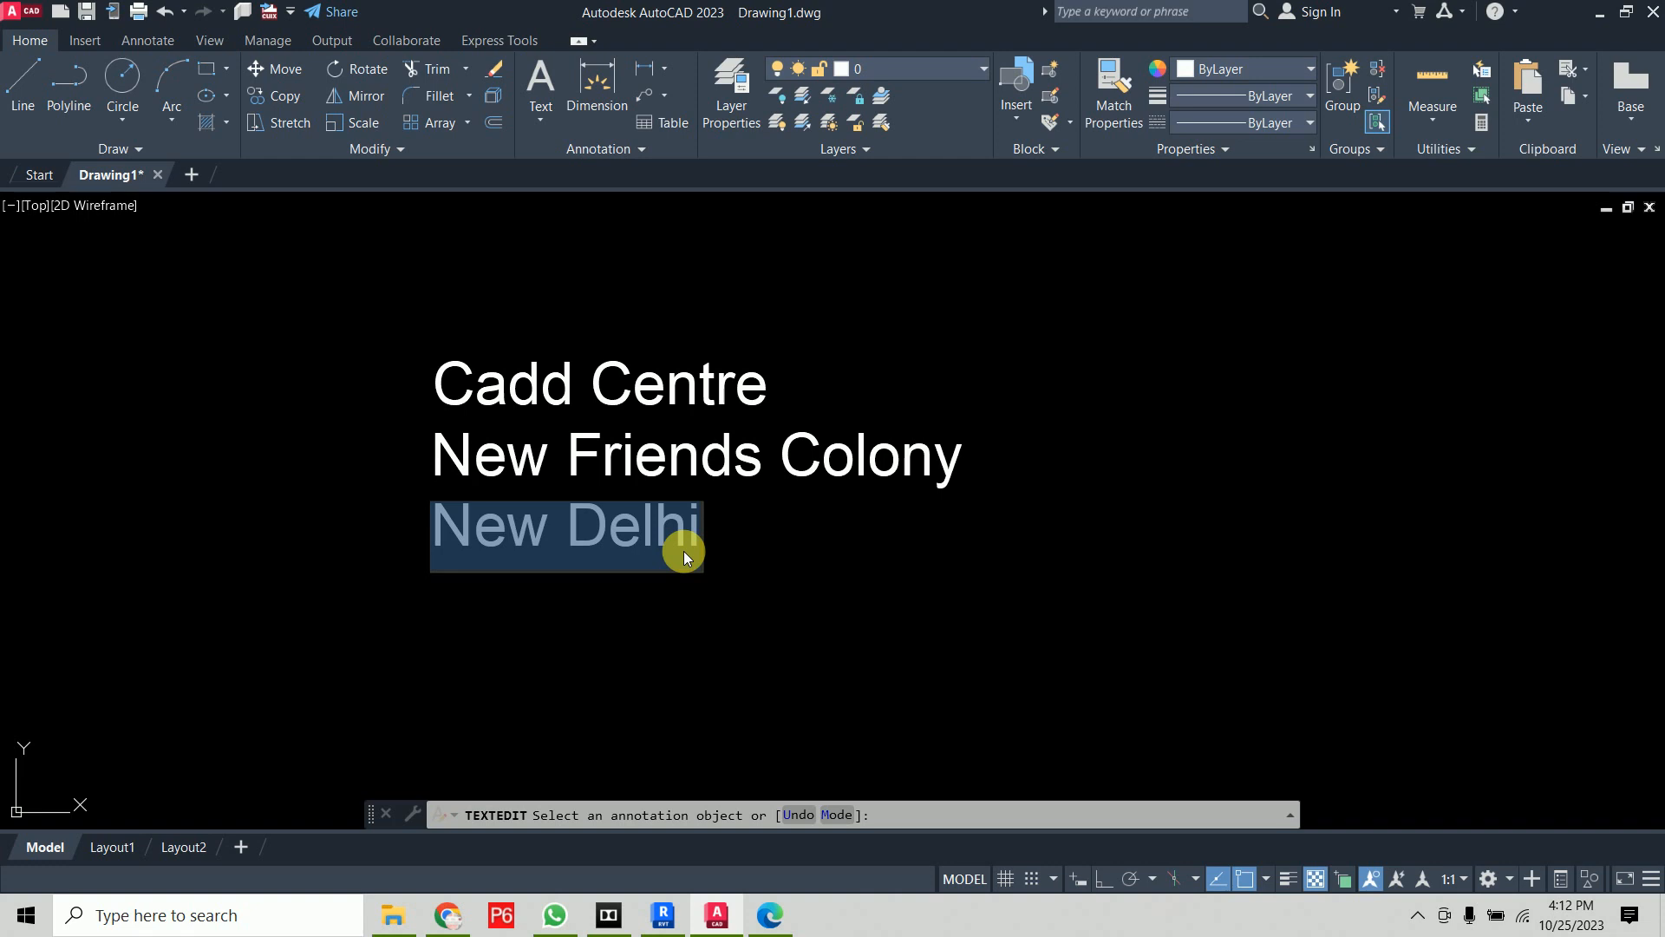
pyautogui.press('Escape')
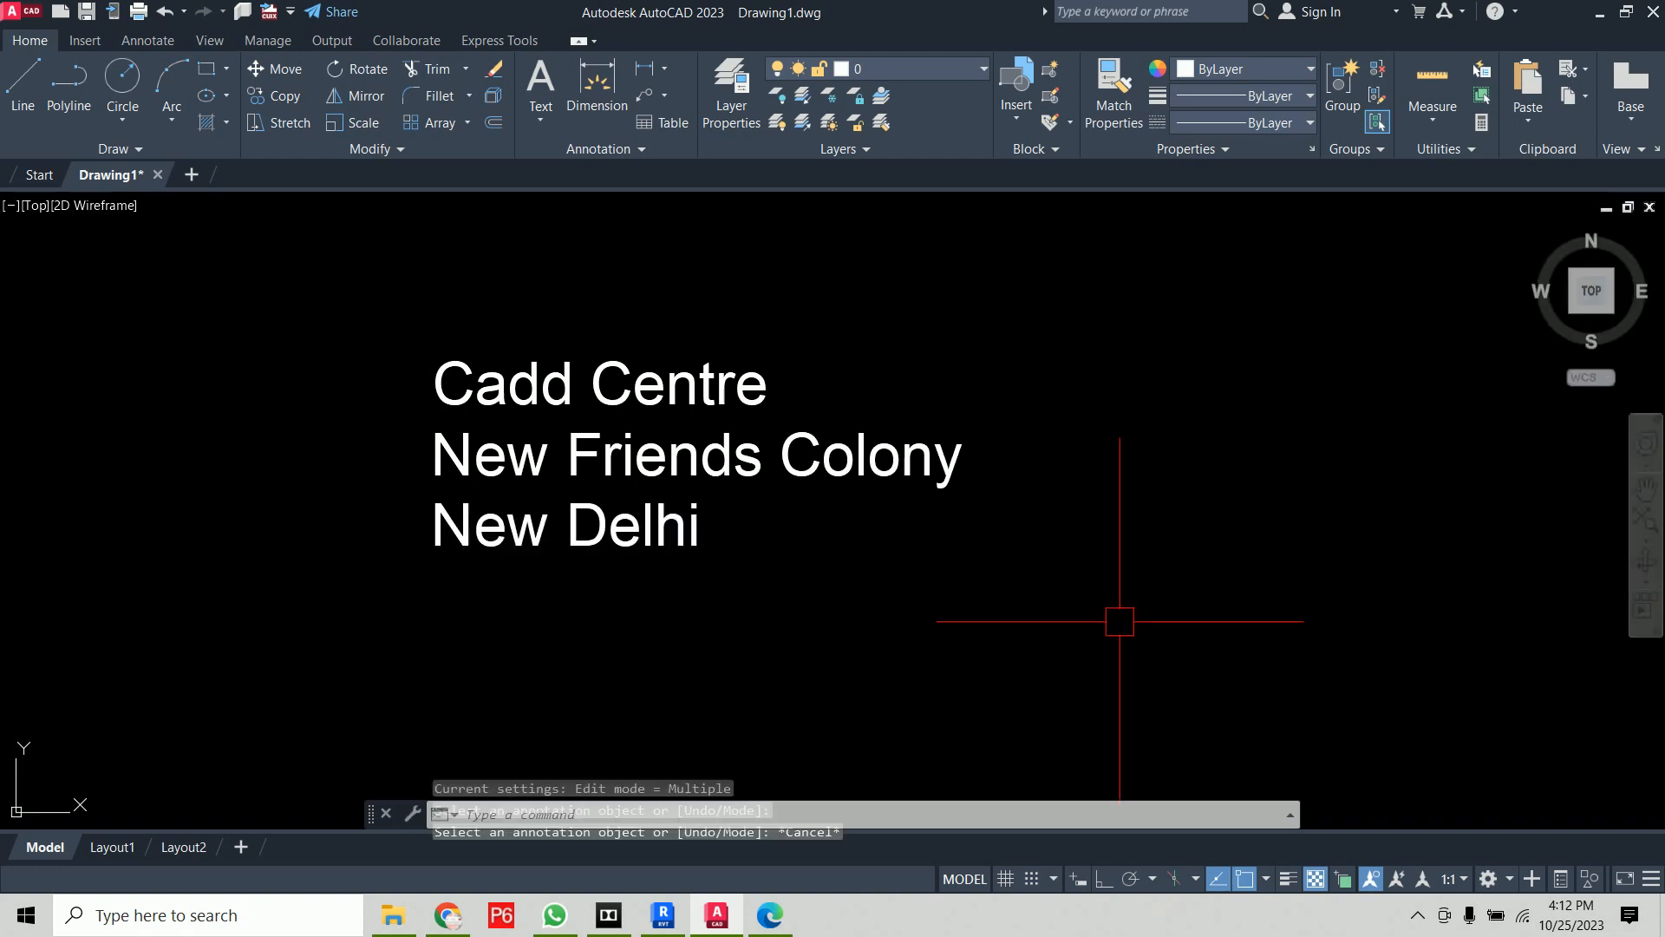
pyautogui.press('Escape')
pyautogui.press('Escape')
# Start a single-line text in the empty area right of the existing texts, with height 5 and rotation angle 45
pyautogui.scroll(-4, 1067, 547)
pyautogui.moveTo(948, 539); pyautogui.dragTo(515, 417, button='middle')
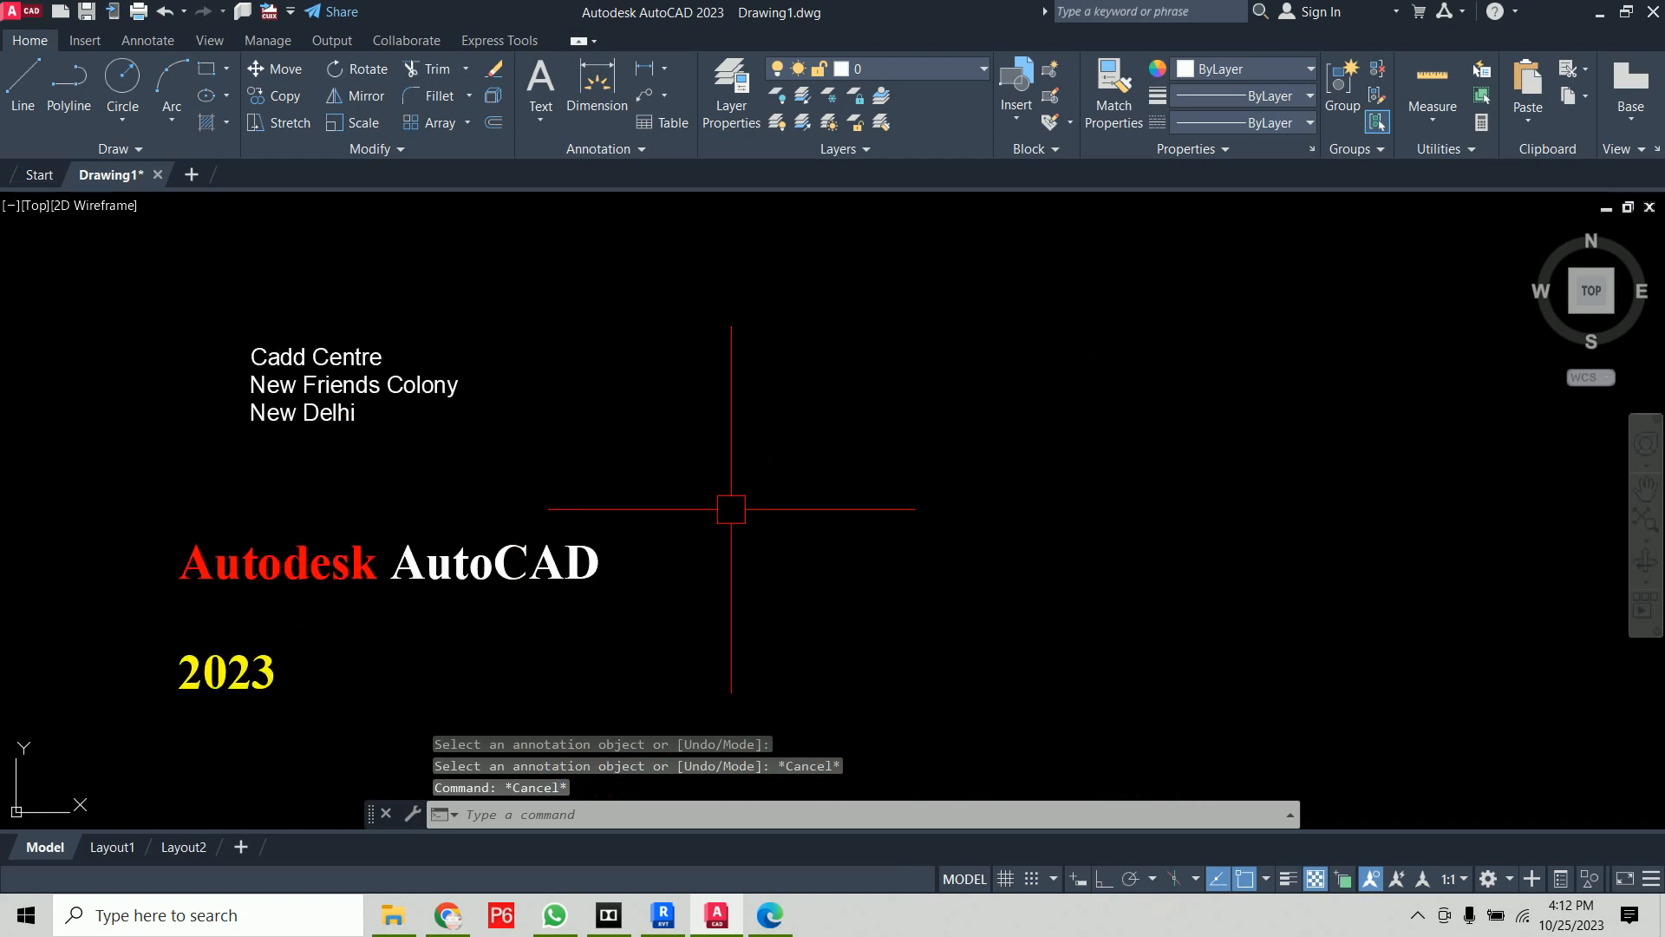
pyautogui.write('DT')
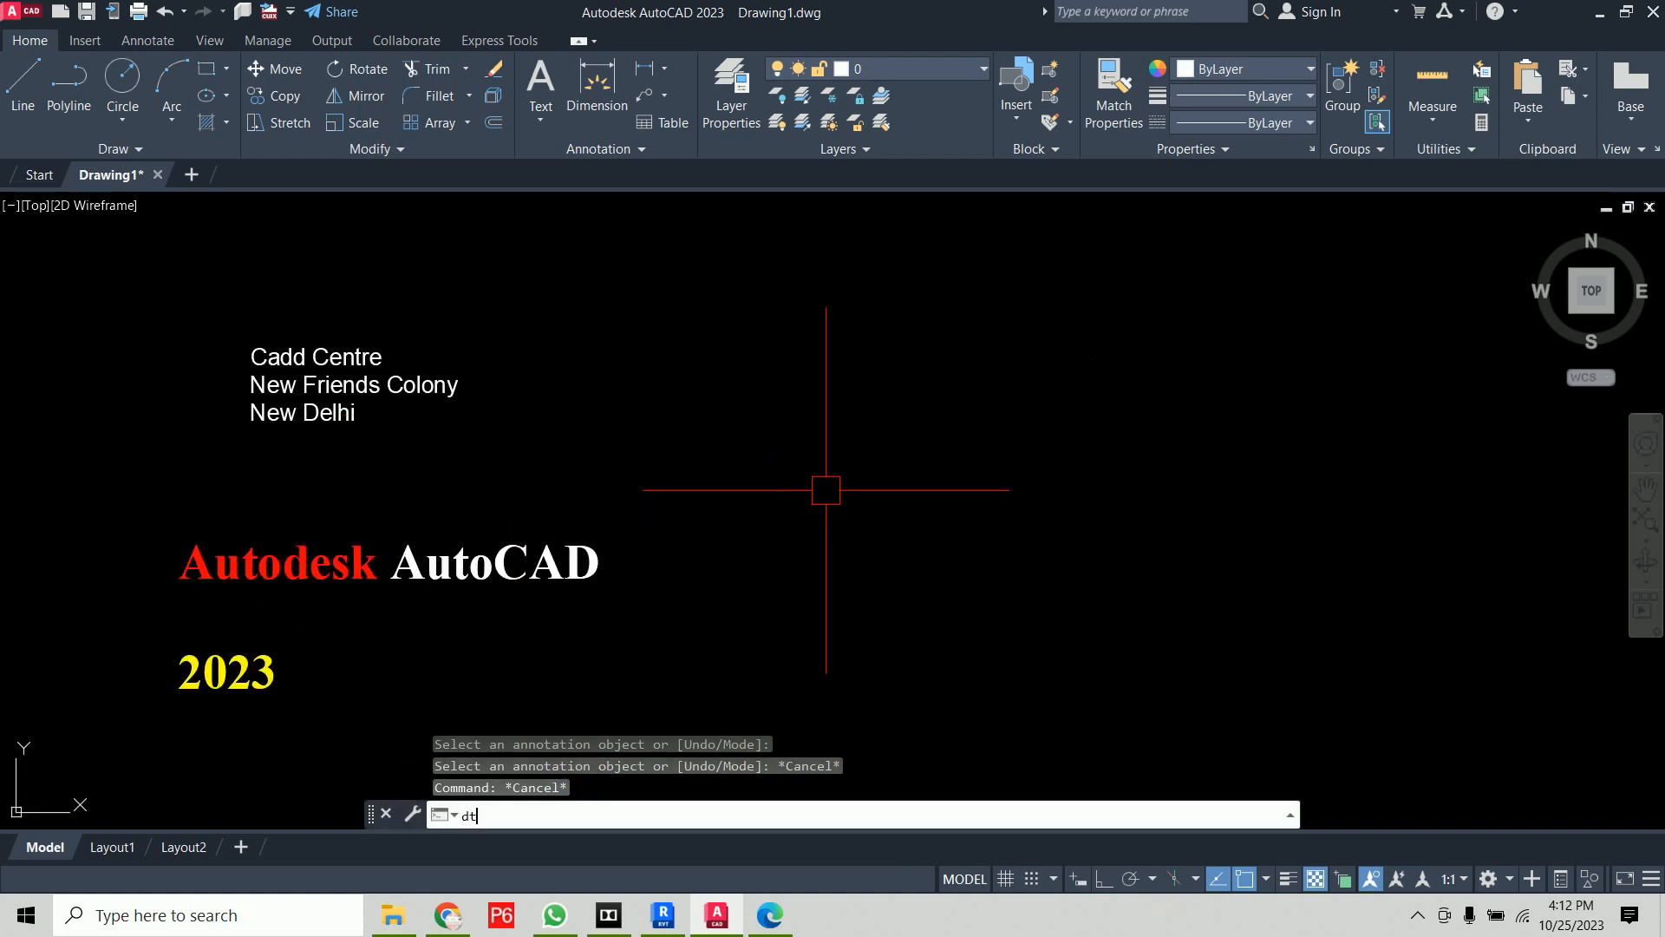
pyautogui.press('Return')
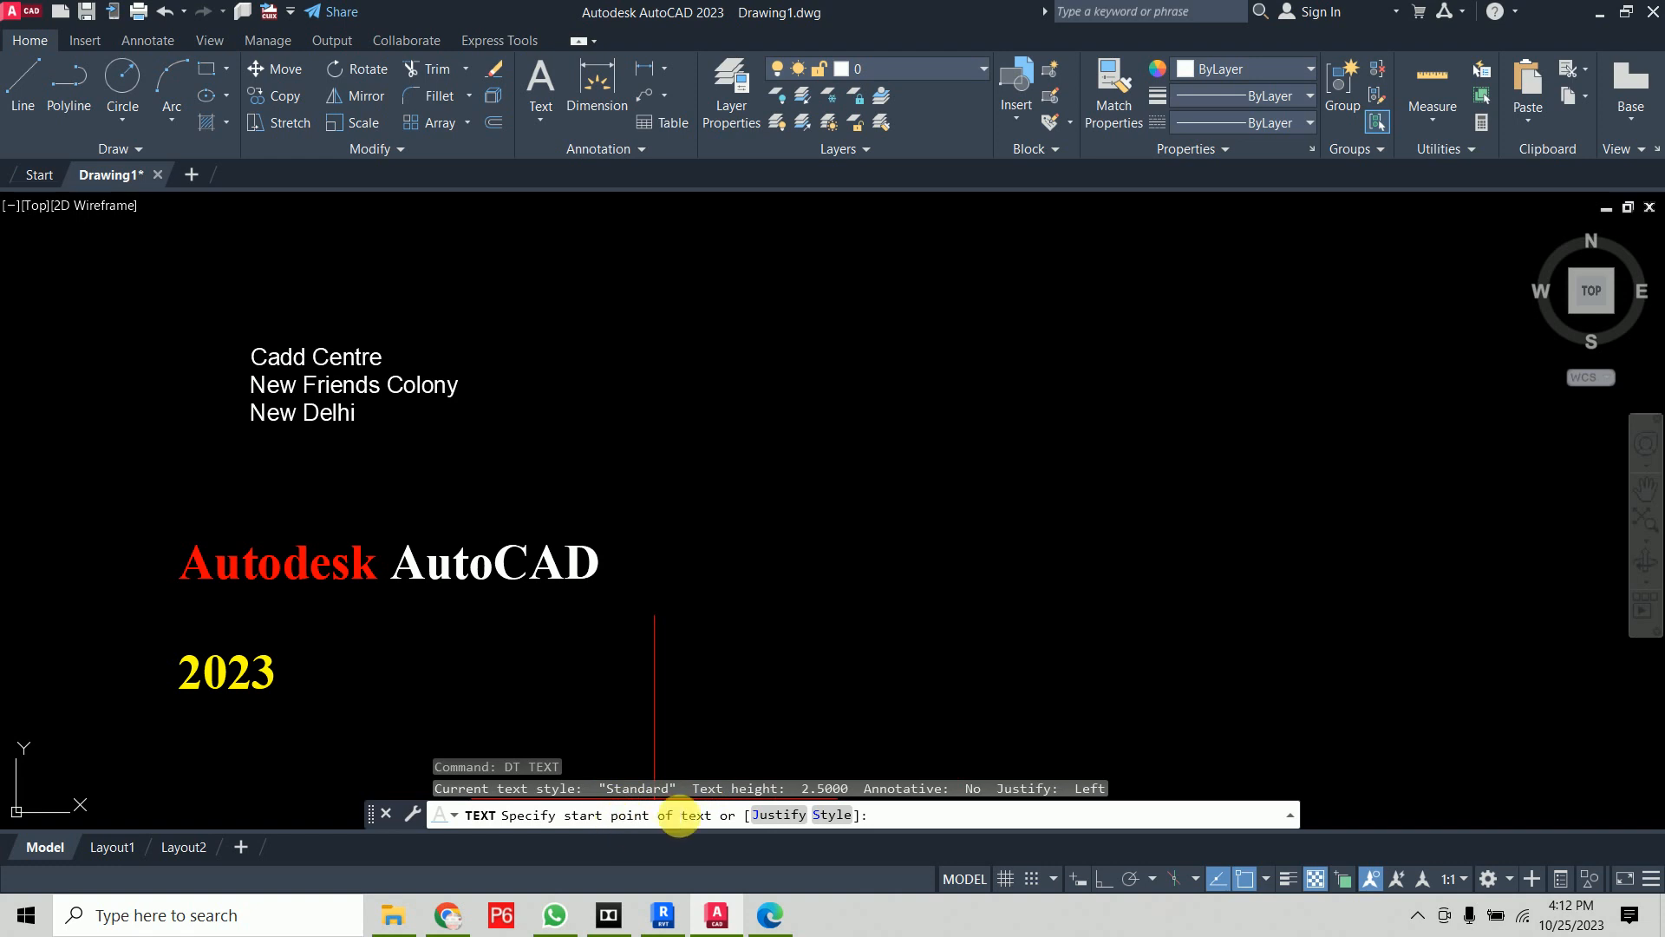
pyautogui.click(848, 483)
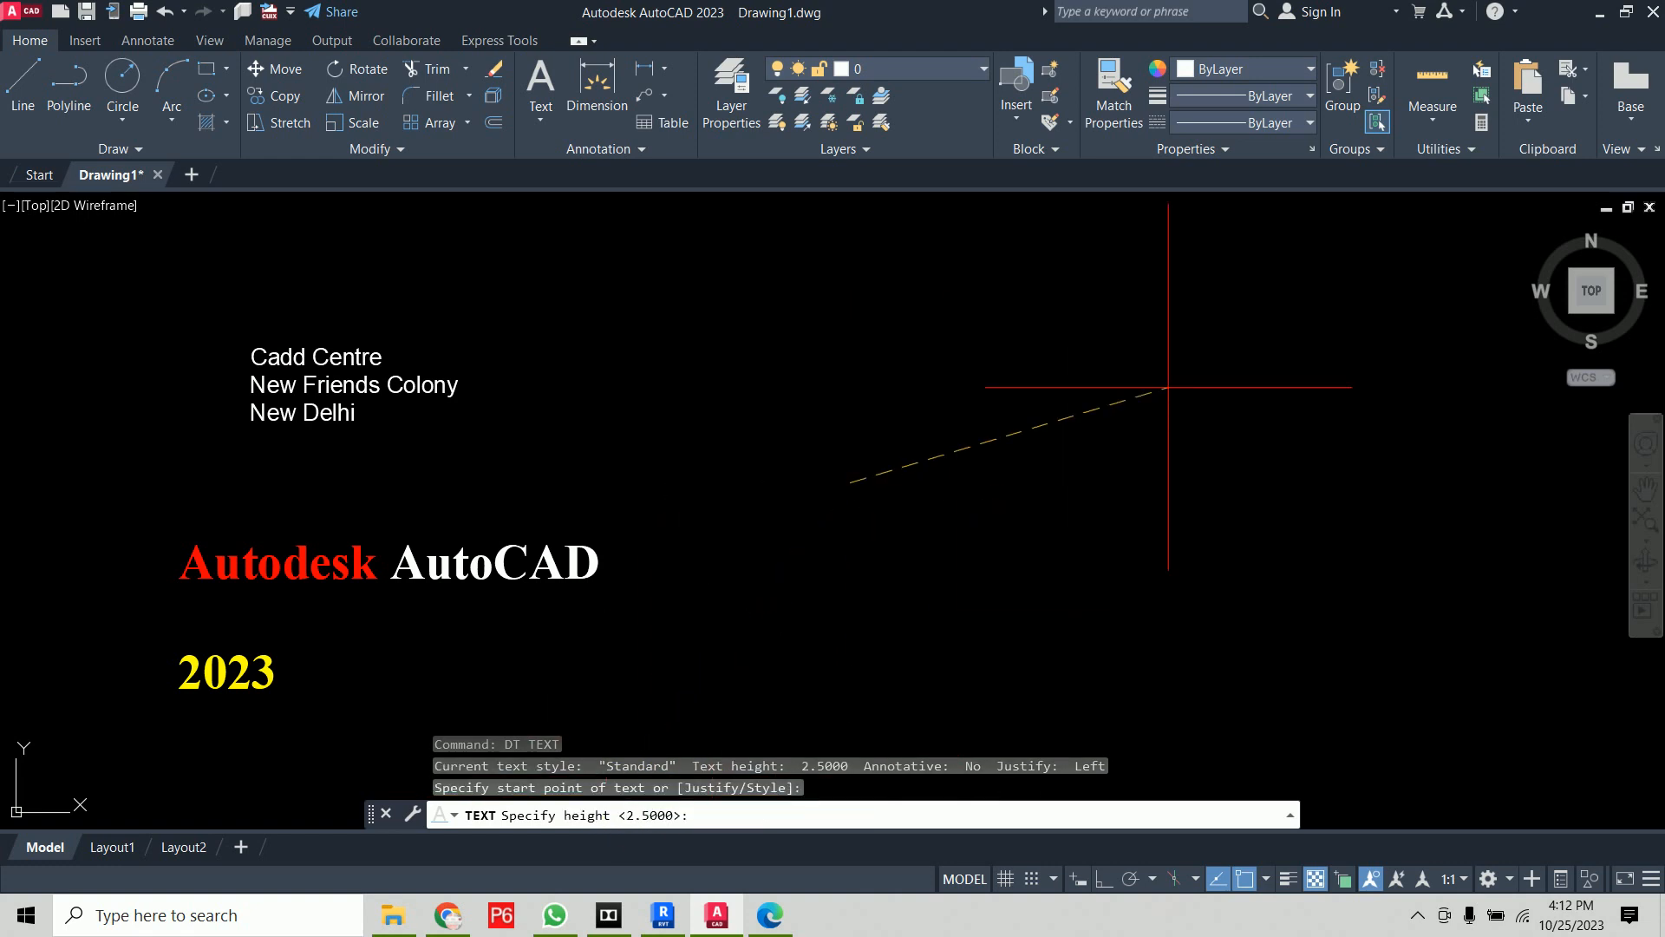
pyautogui.write('5')
pyautogui.press('Return')
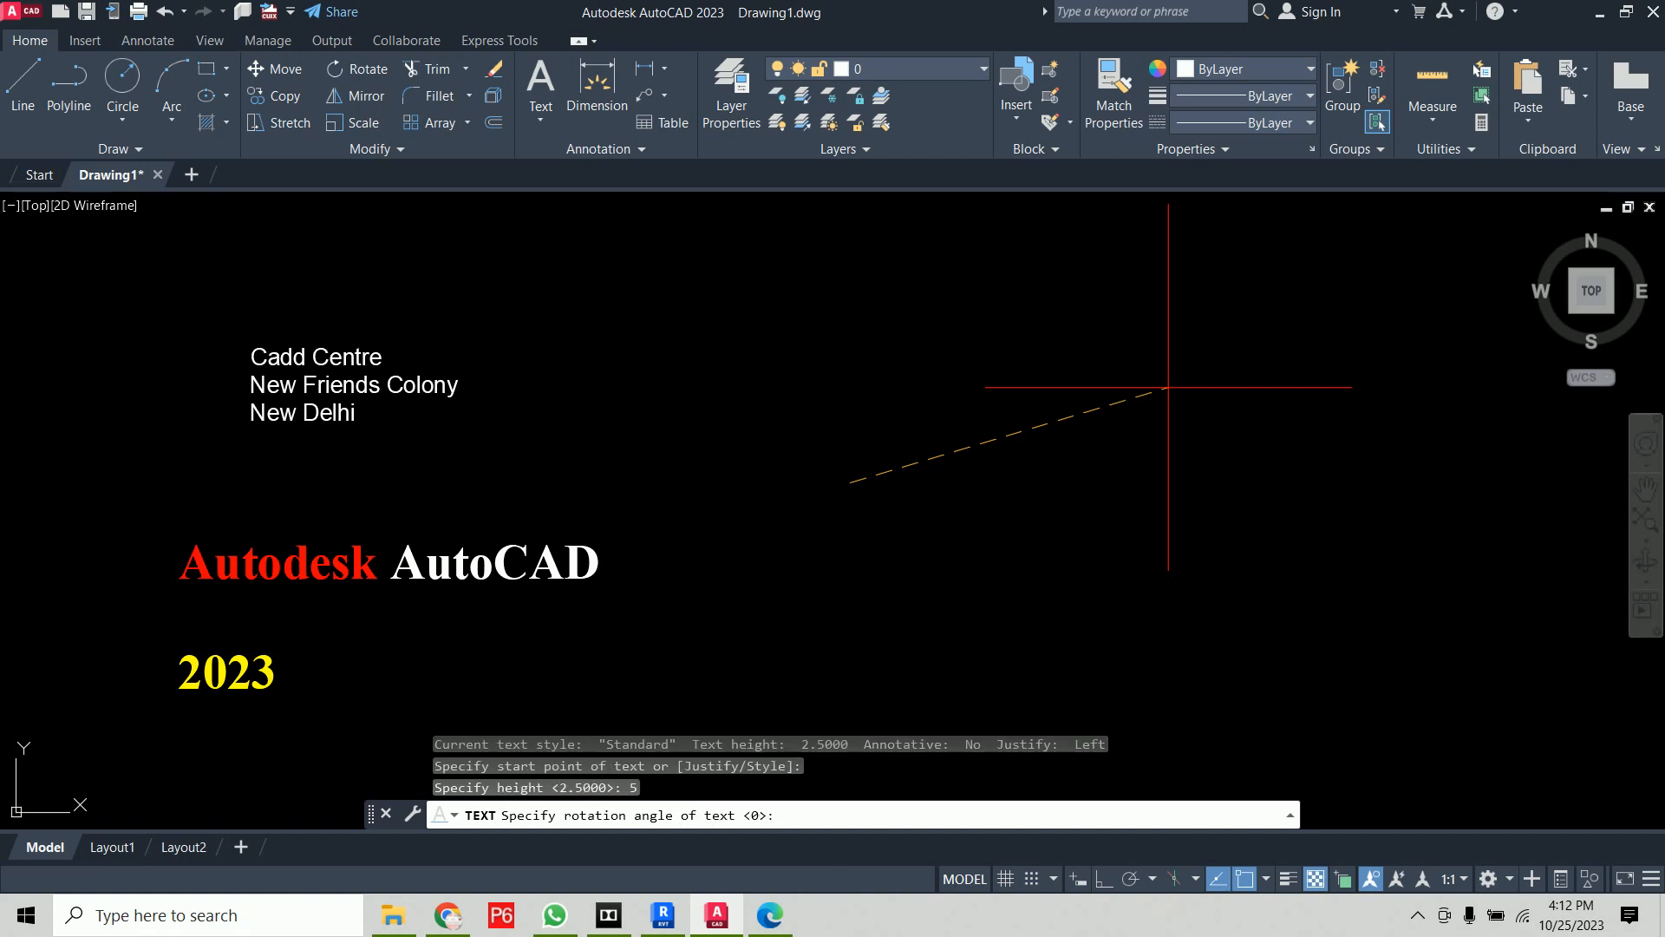
pyautogui.write('45')
pyautogui.press('Return')
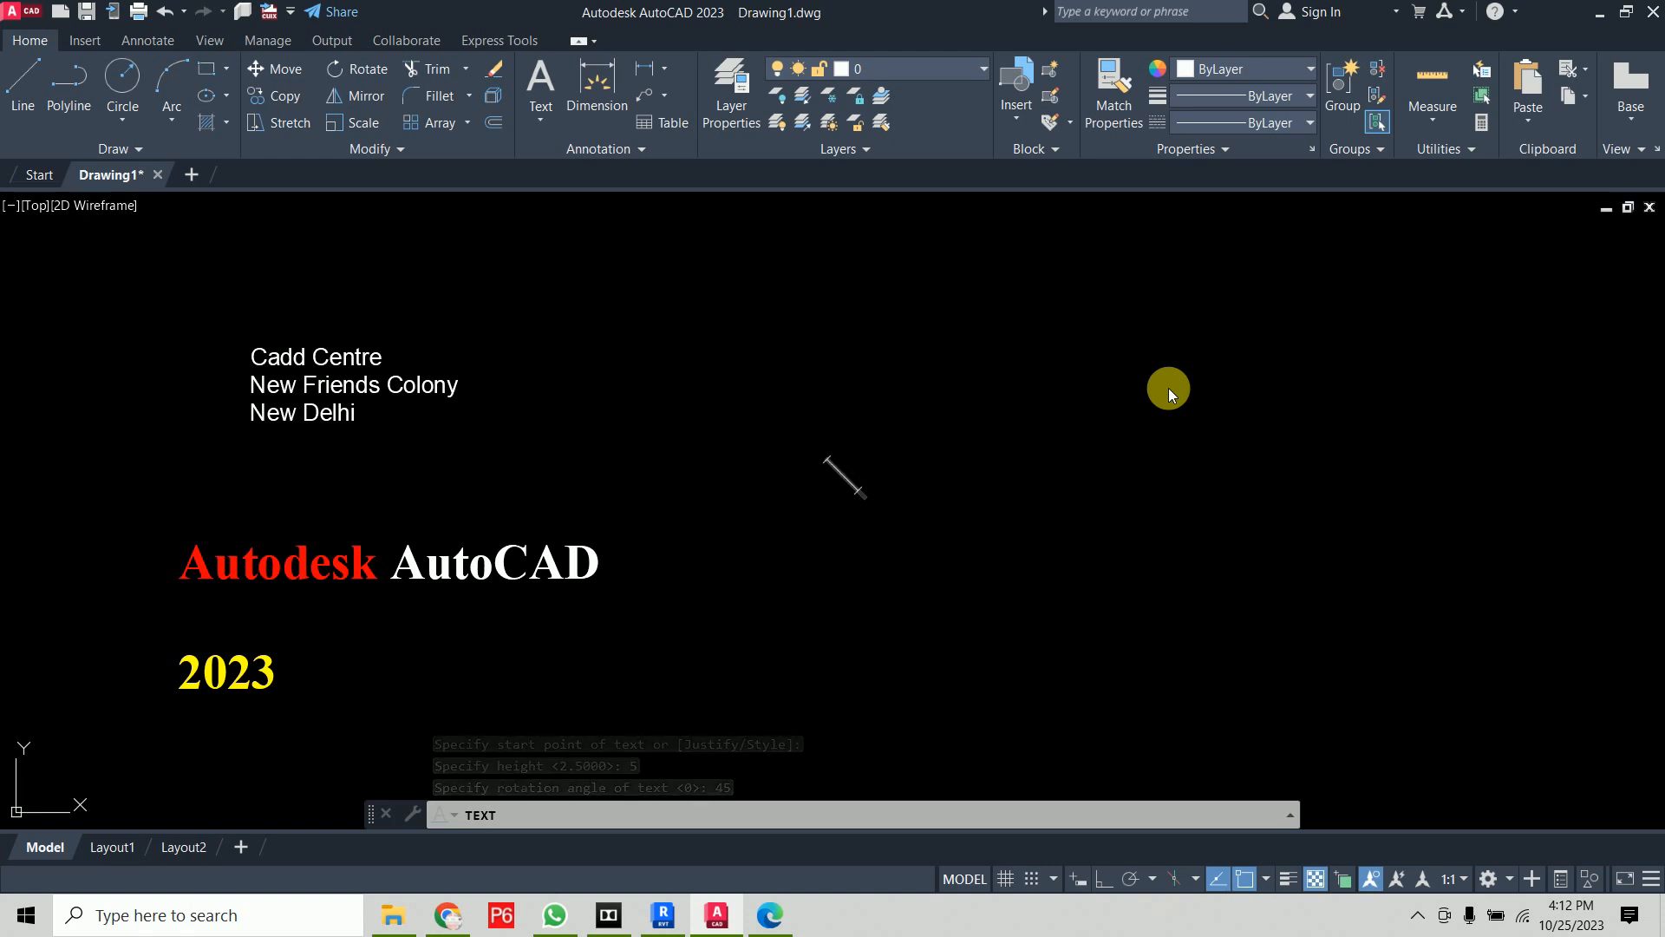
# Enter "Stand Out" as the angled single-line text, finish the command and select the text to check it
pyautogui.write('Stabd')
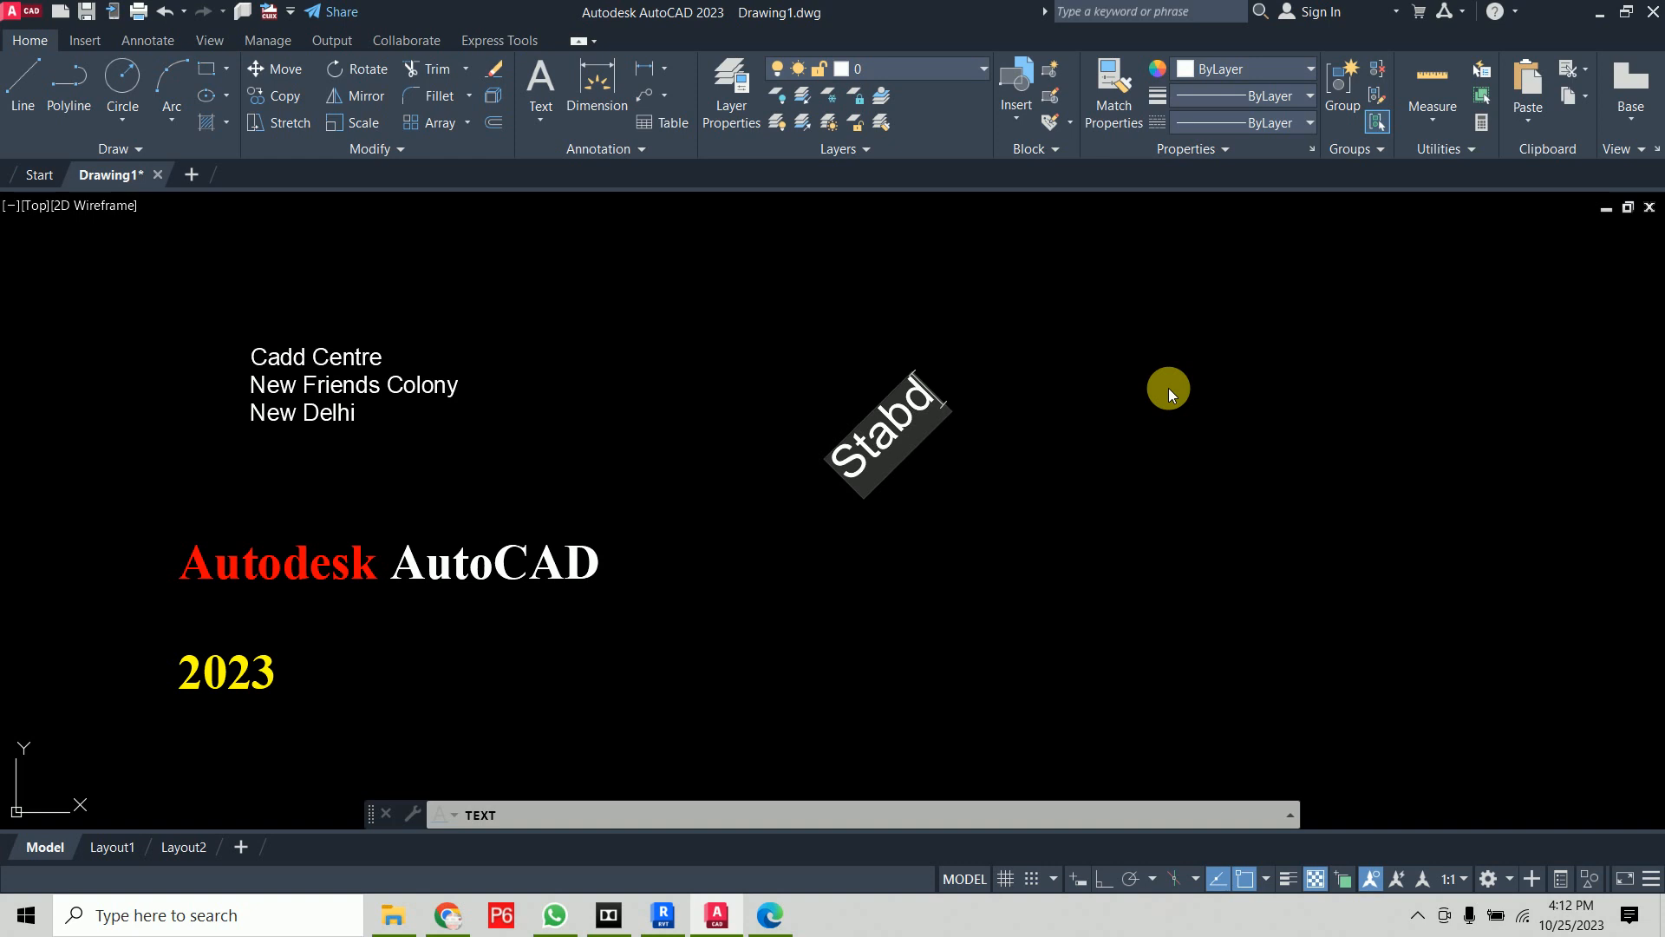
pyautogui.press('BackSpace')
pyautogui.press('BackSpace')
pyautogui.write('nd Out')
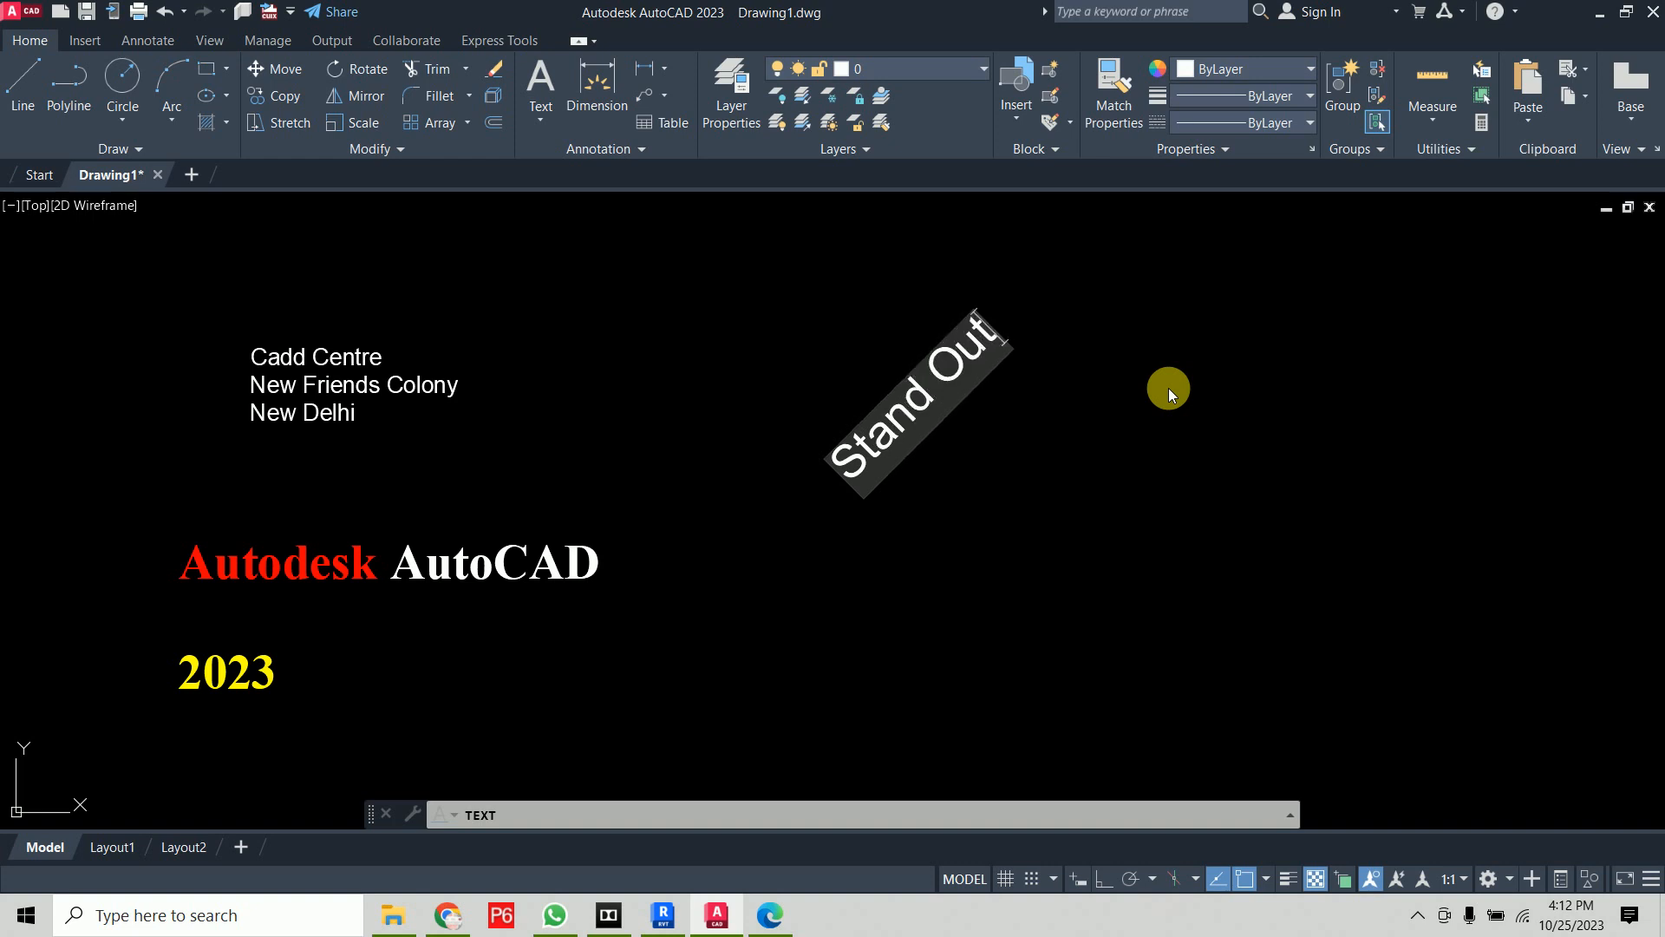
pyautogui.press('Return')
pyautogui.press('Return')
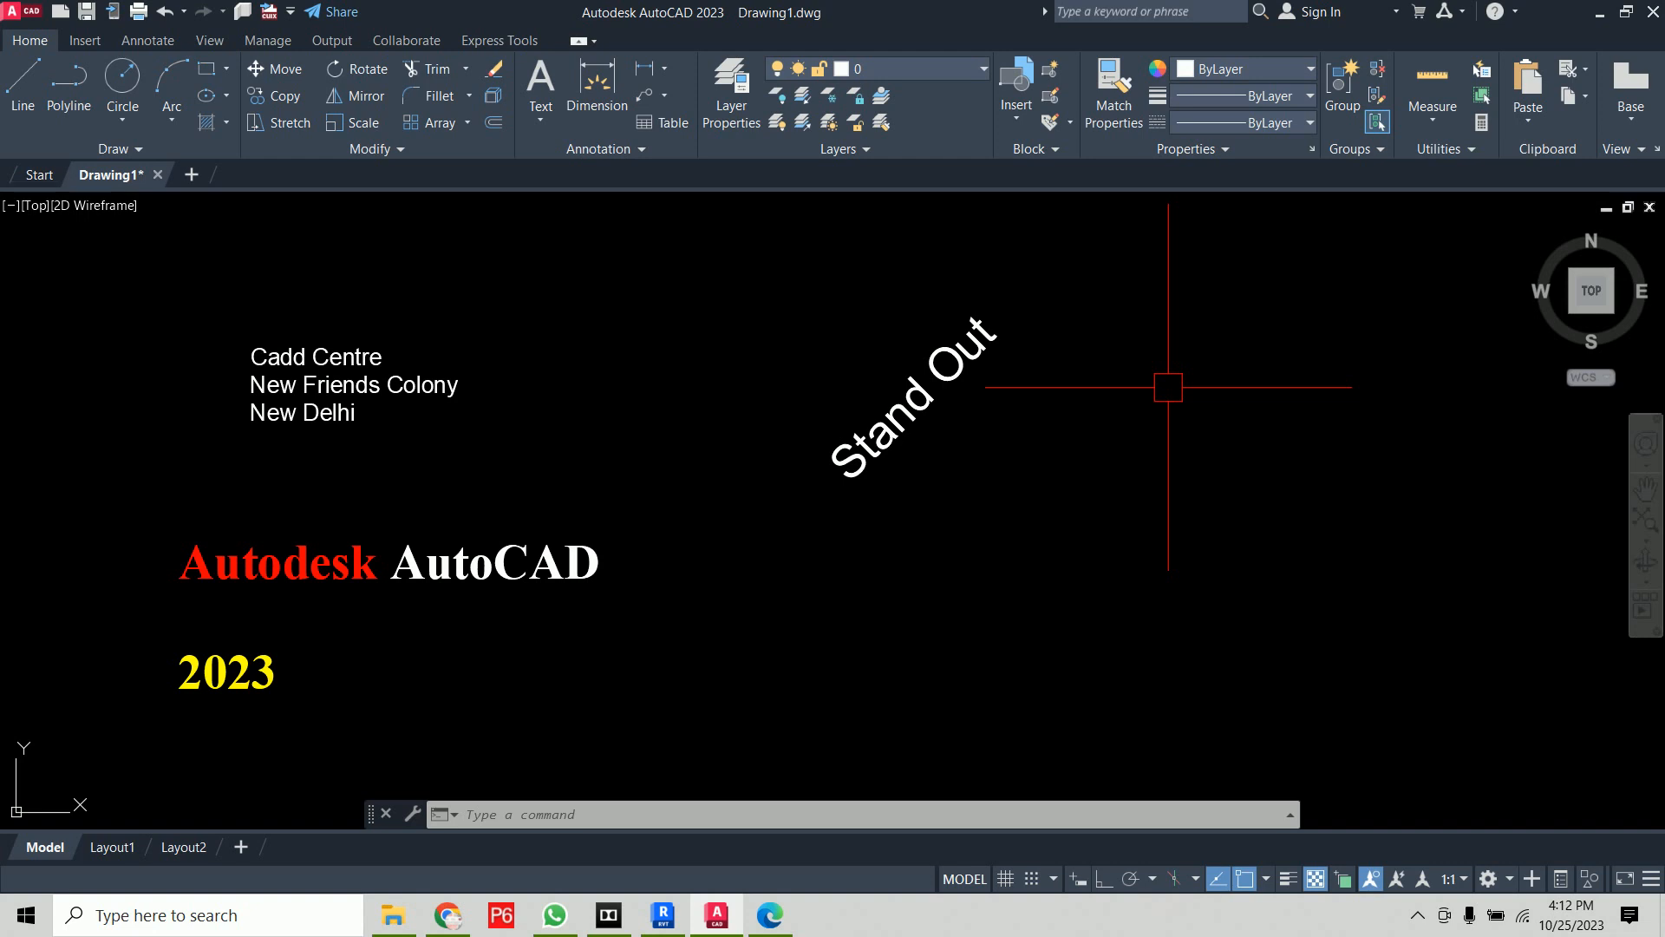
pyautogui.click(961, 354)
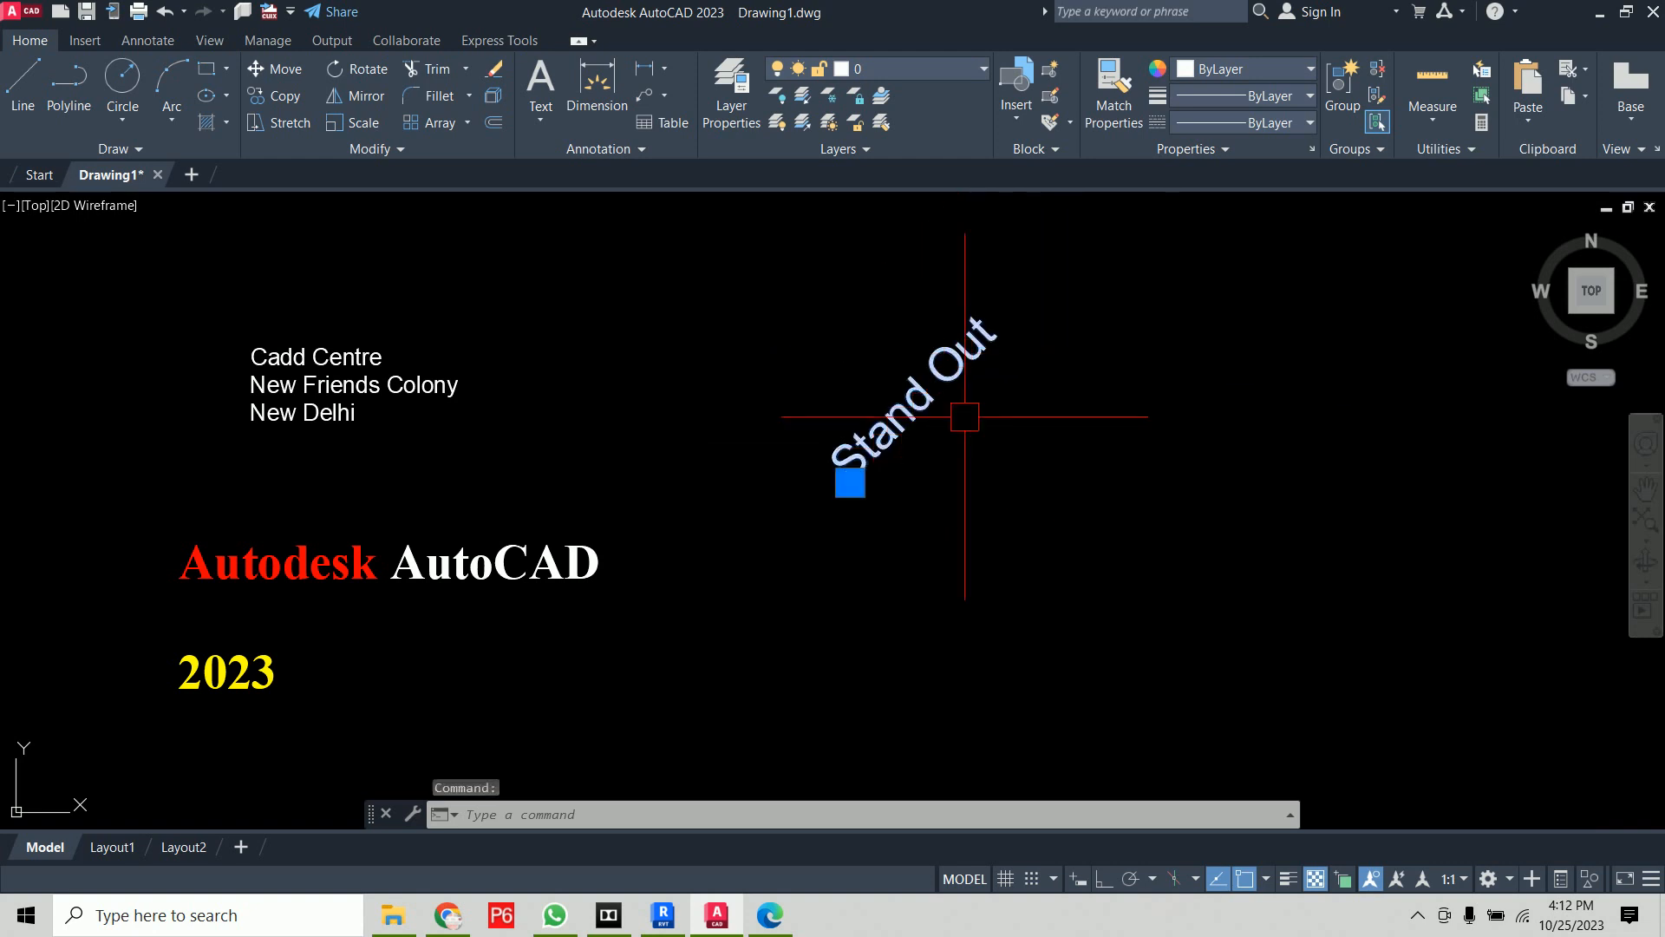
pyautogui.press('Escape')
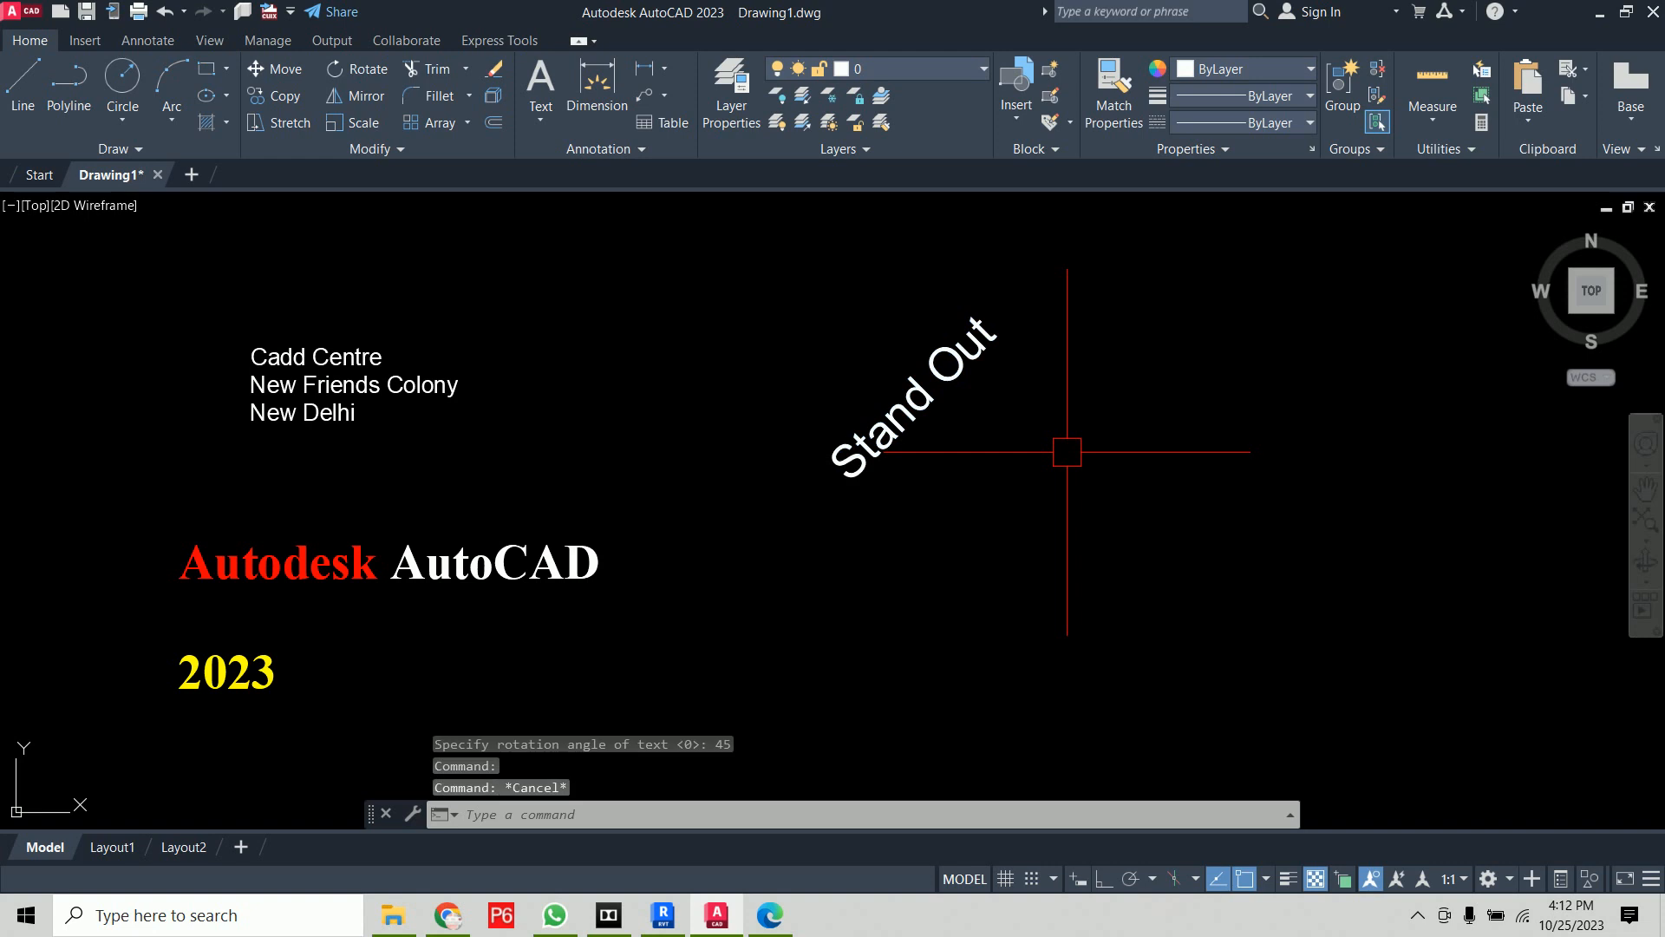
# Start another single-line text below "Stand Out", accepting height 5 and setting the rotation angle to 0
pyautogui.press('Return')
pyautogui.click(884, 622)
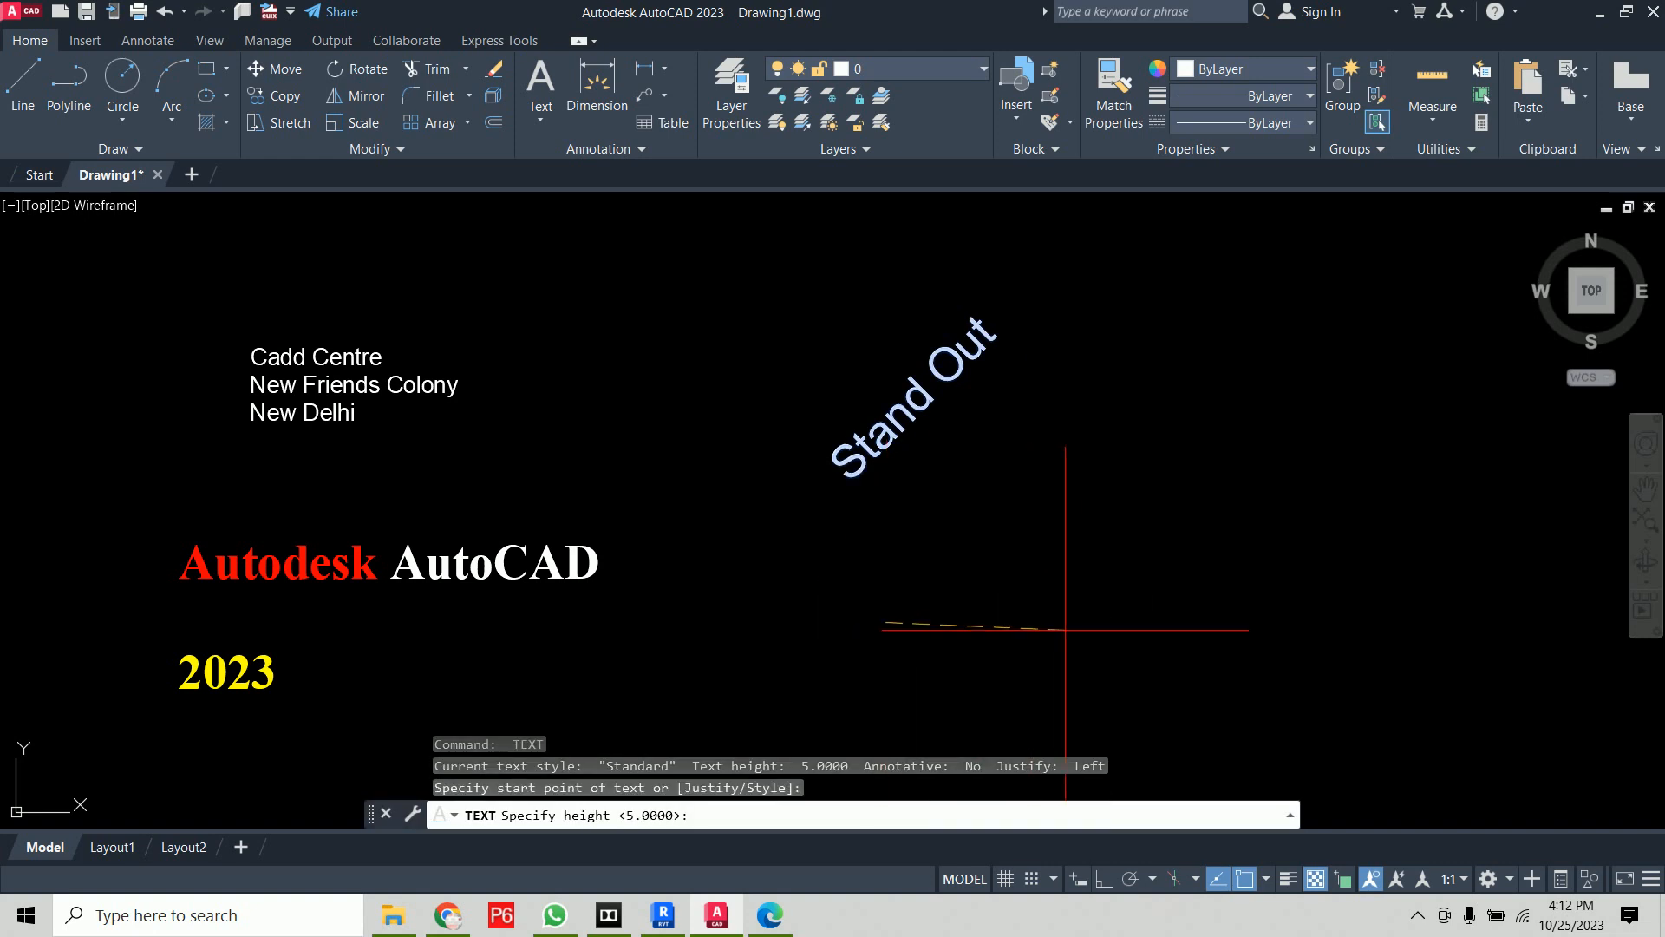
pyautogui.press('Return')
pyautogui.write('0')
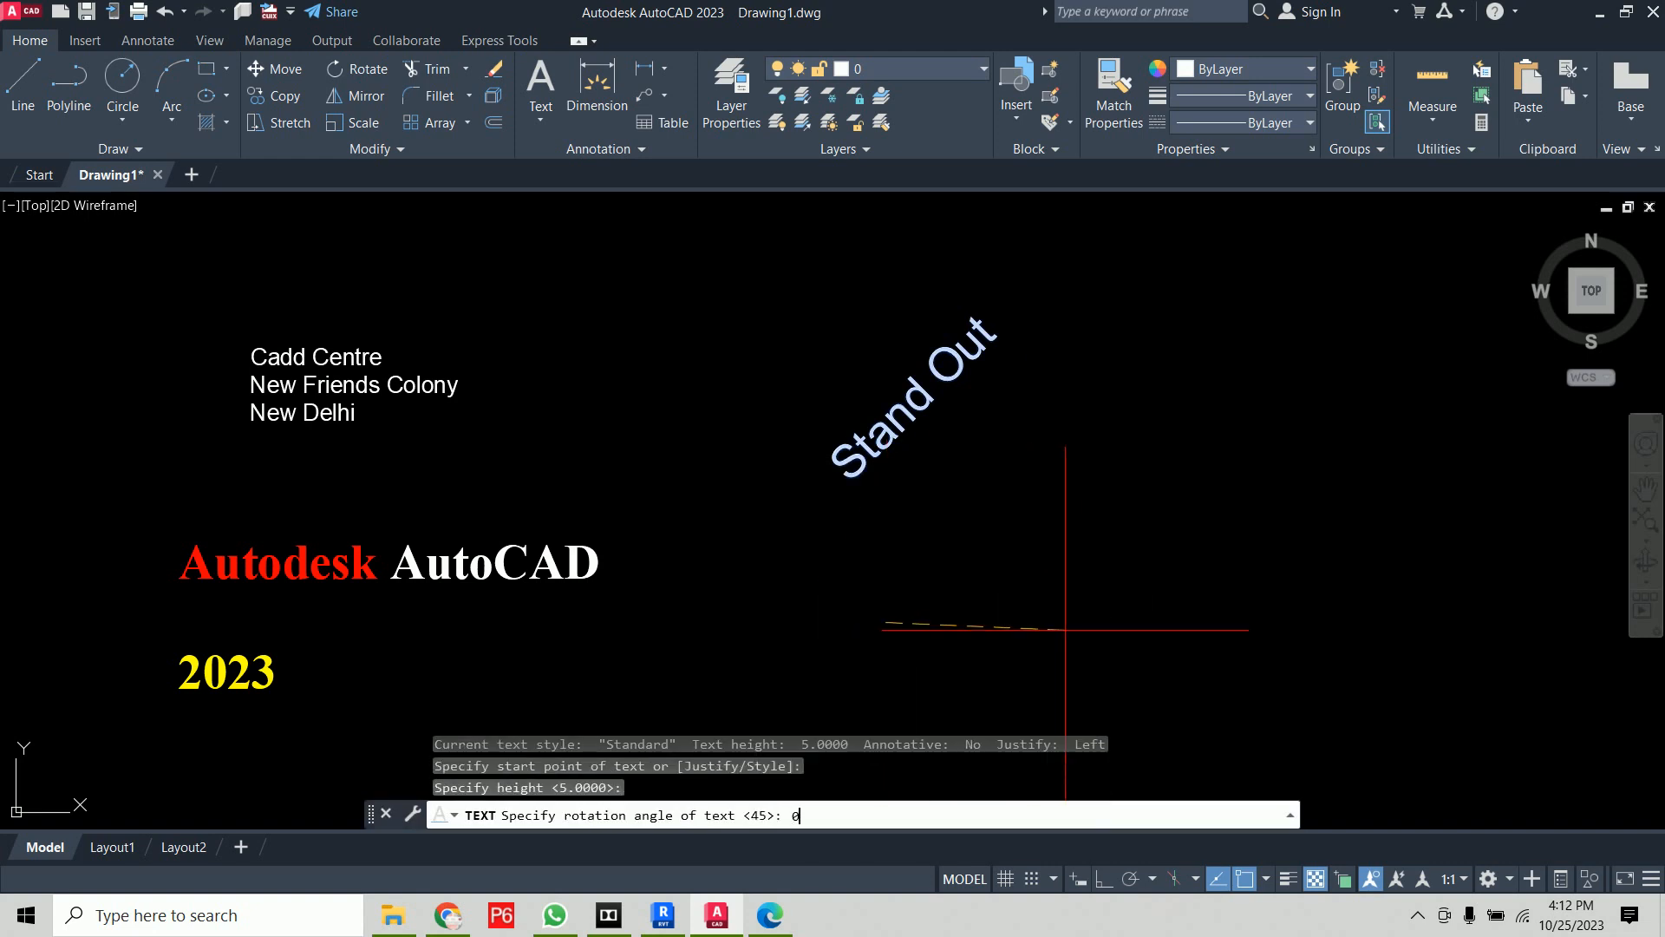
pyautogui.press('Return')
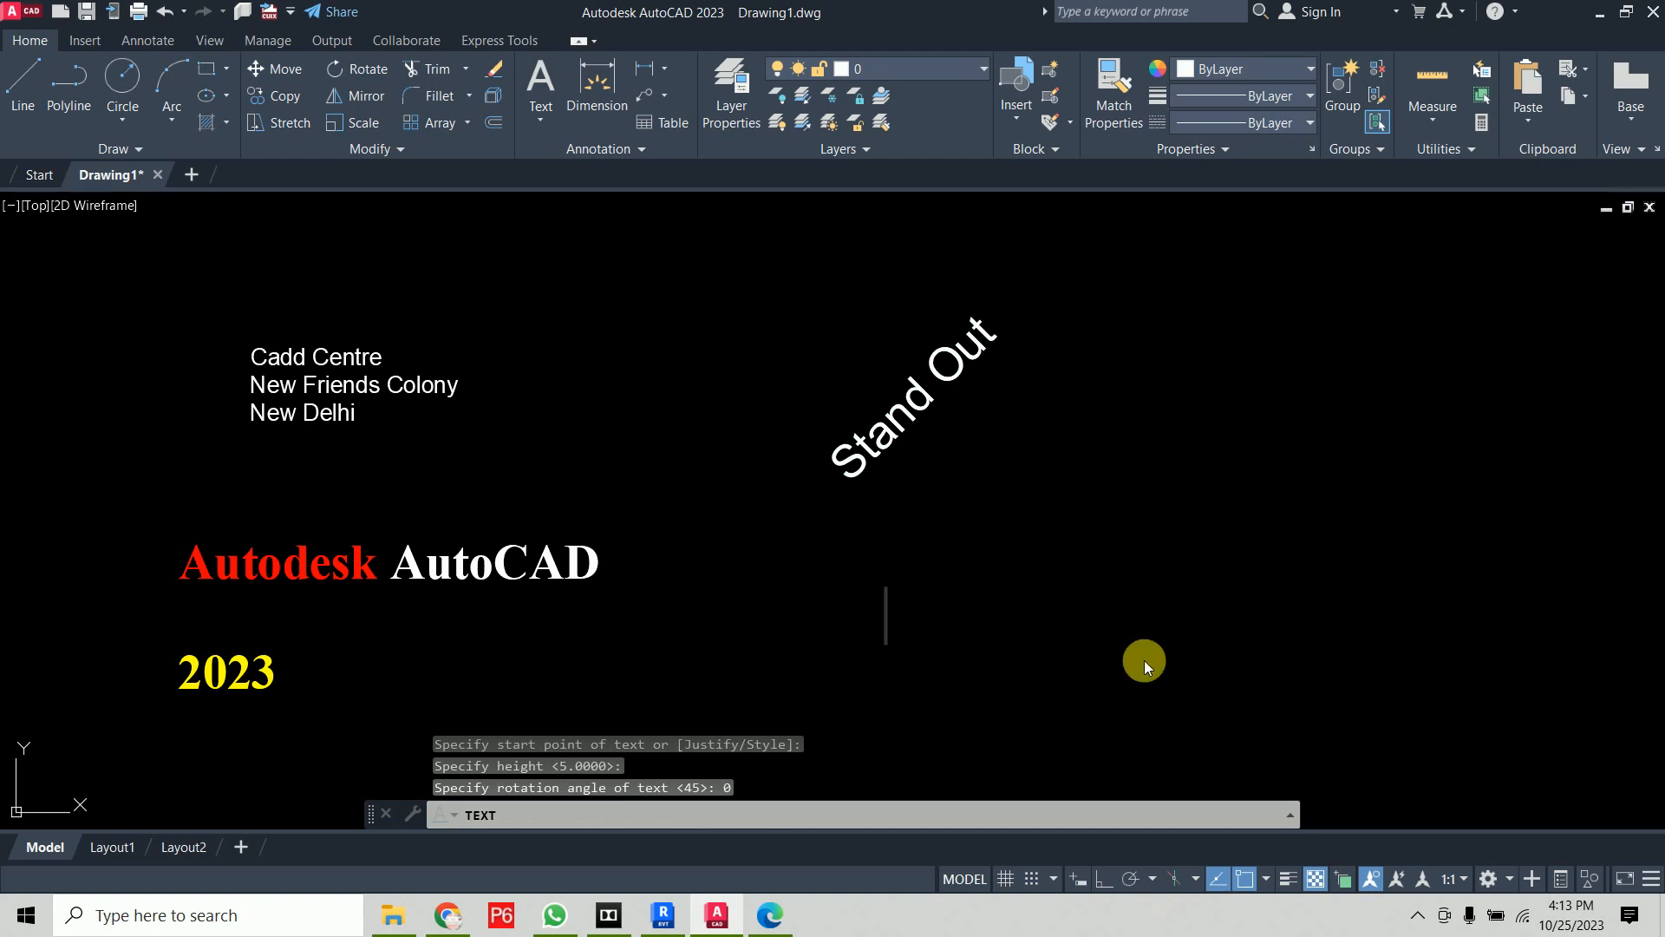
# Enter five text lines, "sgflhwf", "ehgflhgf", "lhsdgcigc", "lsigc;ISGC;" and "Sihdgwiusgc", and finish the text command
pyautogui.write('sgflhwf')
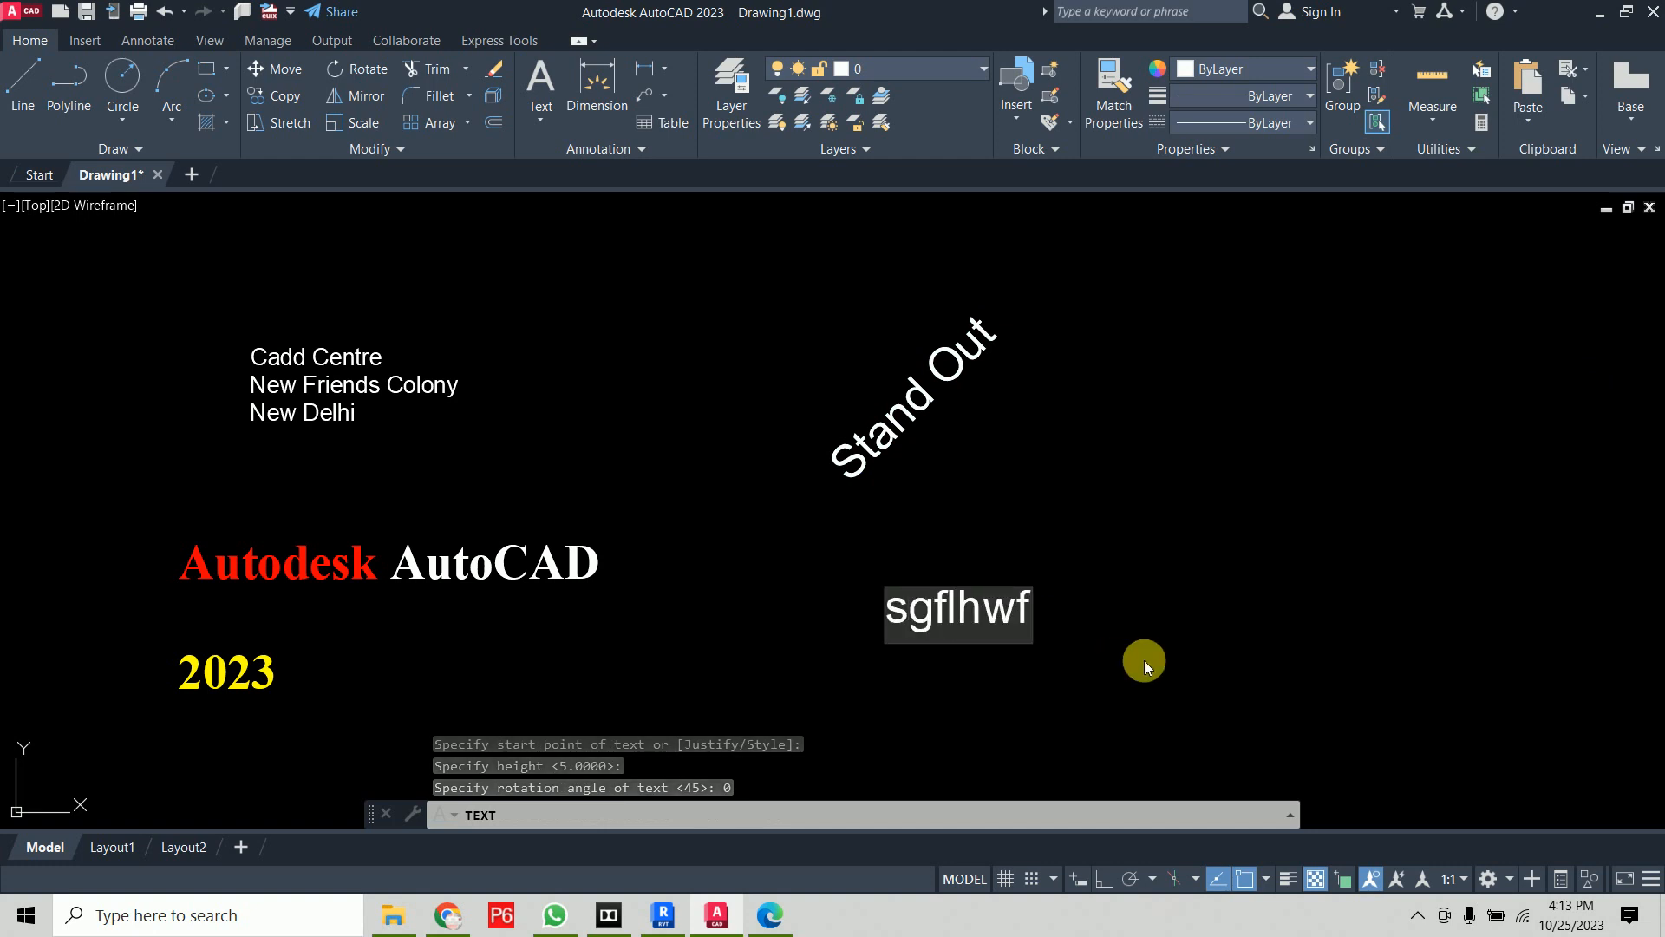
pyautogui.press('Return')
pyautogui.write('ehgflhgf')
pyautogui.press('Return')
pyautogui.write('lhsdgcigc')
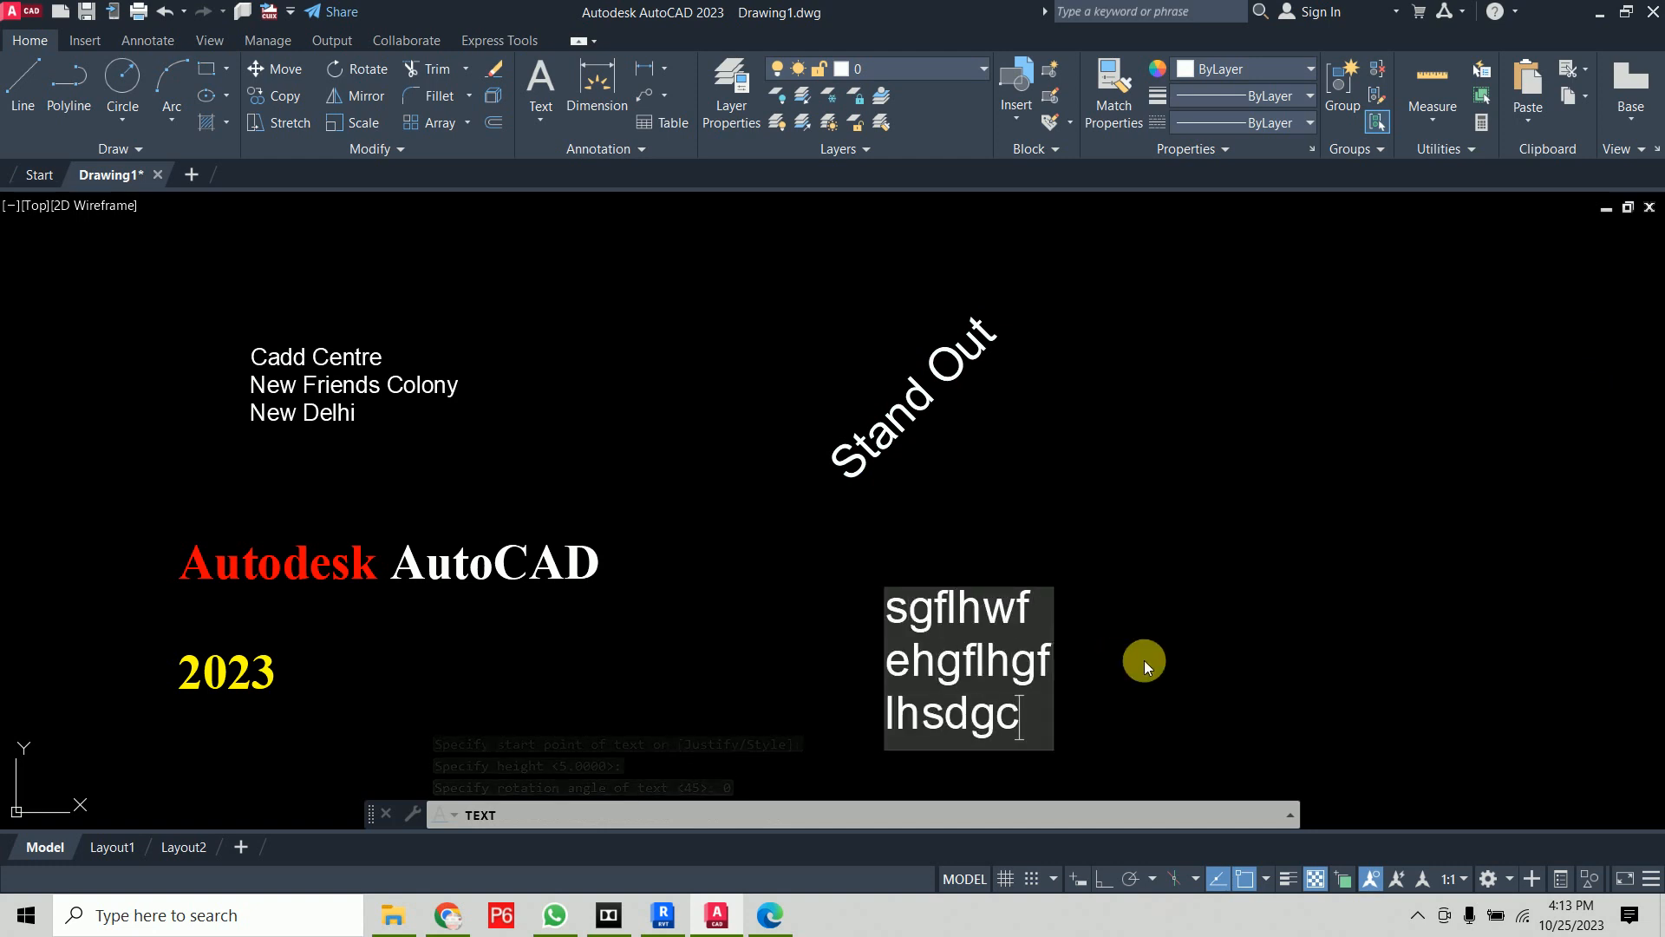
pyautogui.press('Return')
pyautogui.write('lsigc;ISGC; Sihdgwiusgc')
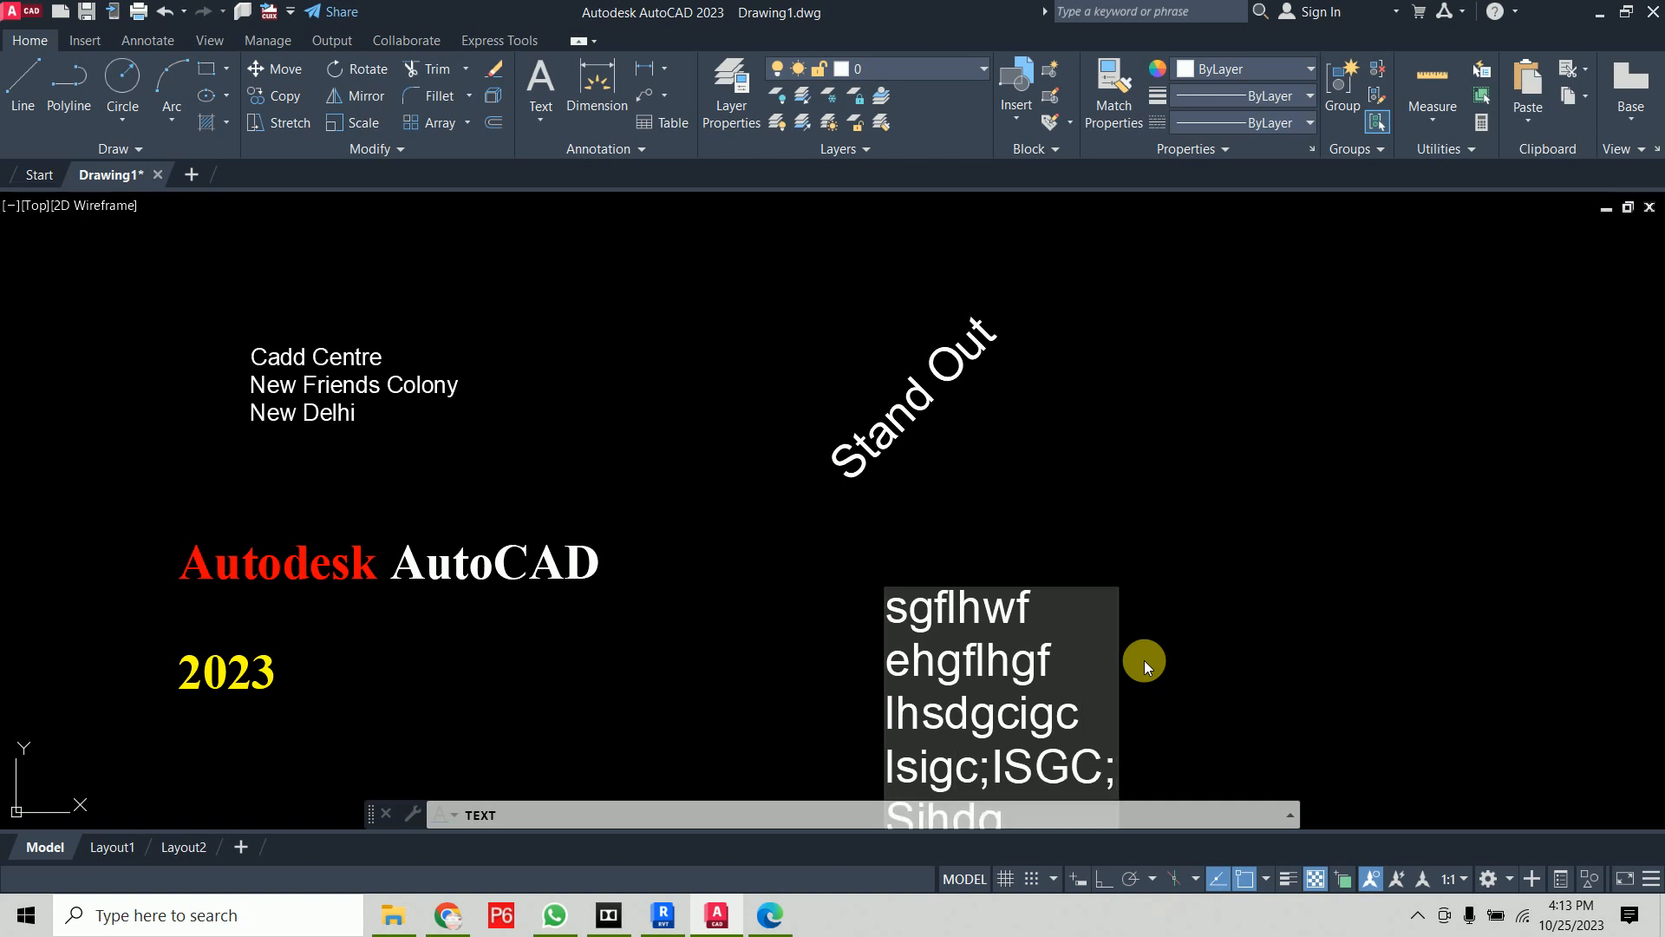
pyautogui.press('Return')
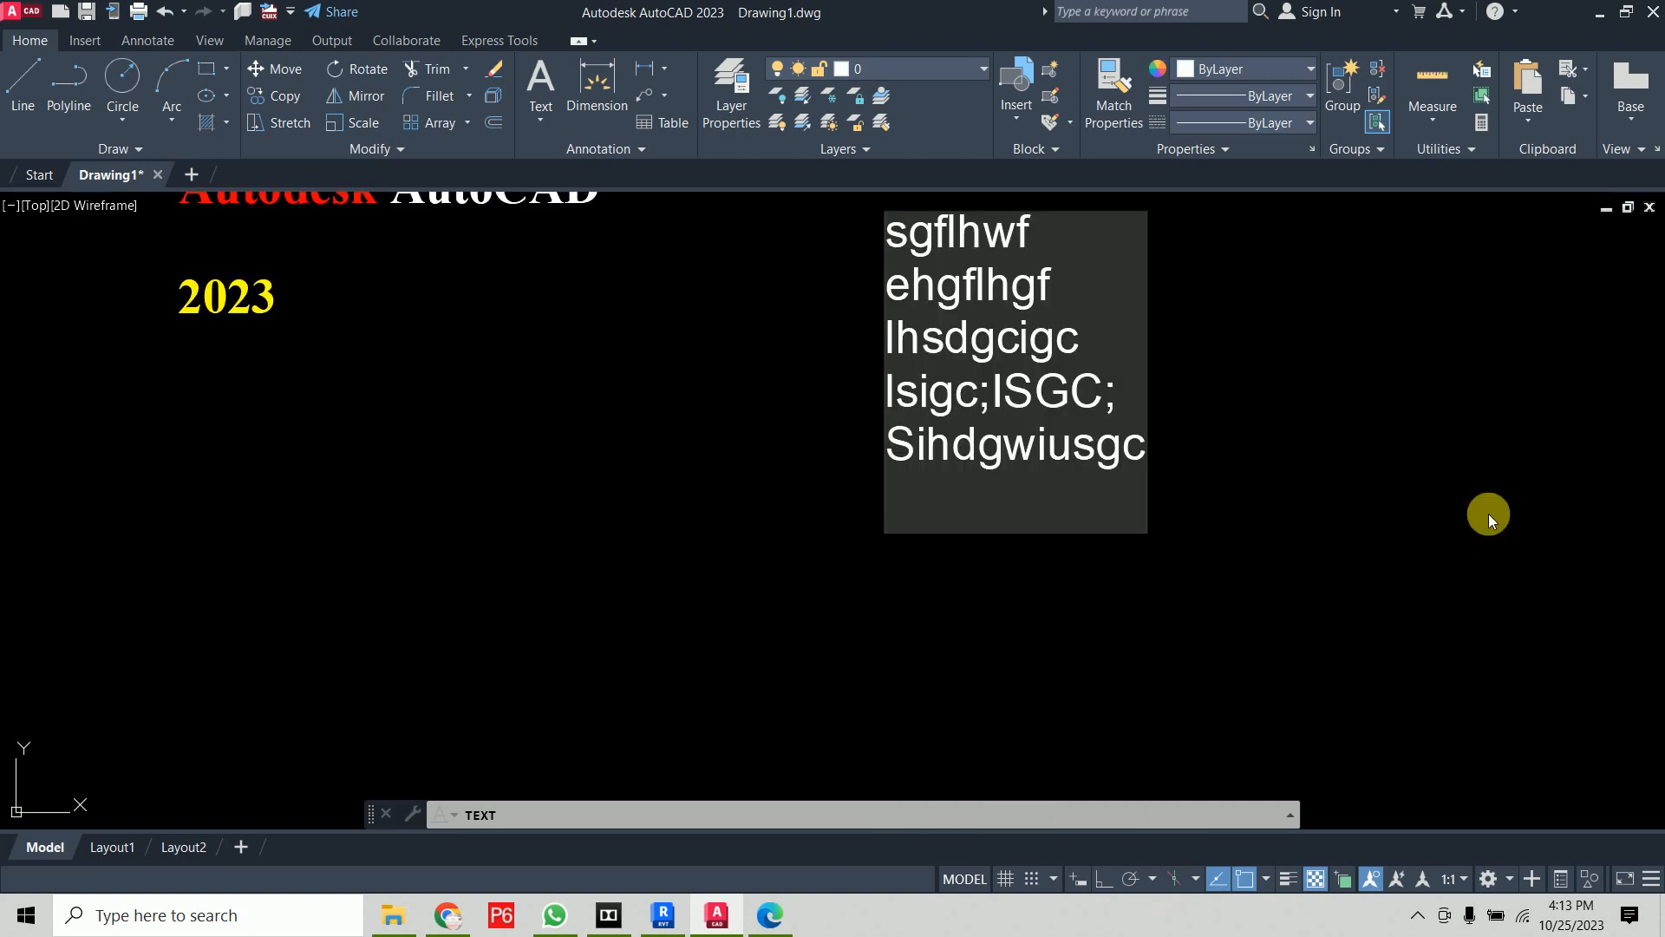
pyautogui.press('Return')
pyautogui.press('Escape')
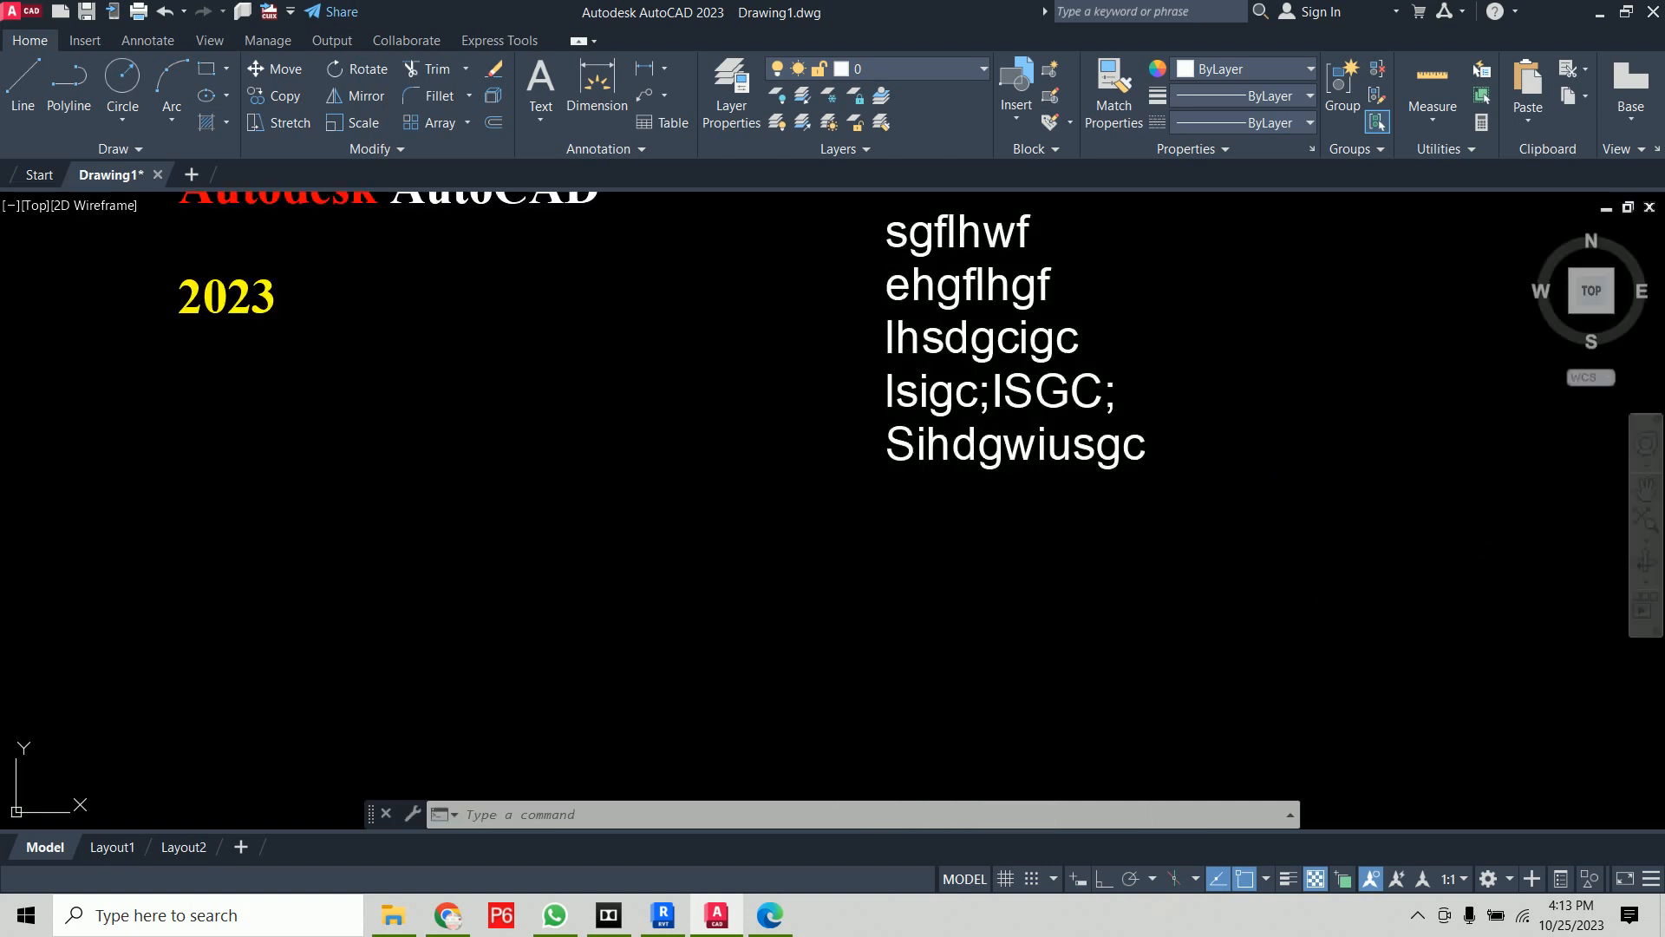
# Select the five new text lines one by one, from the lowest upward, to check whether they are separate objects
pyautogui.click(1089, 533)
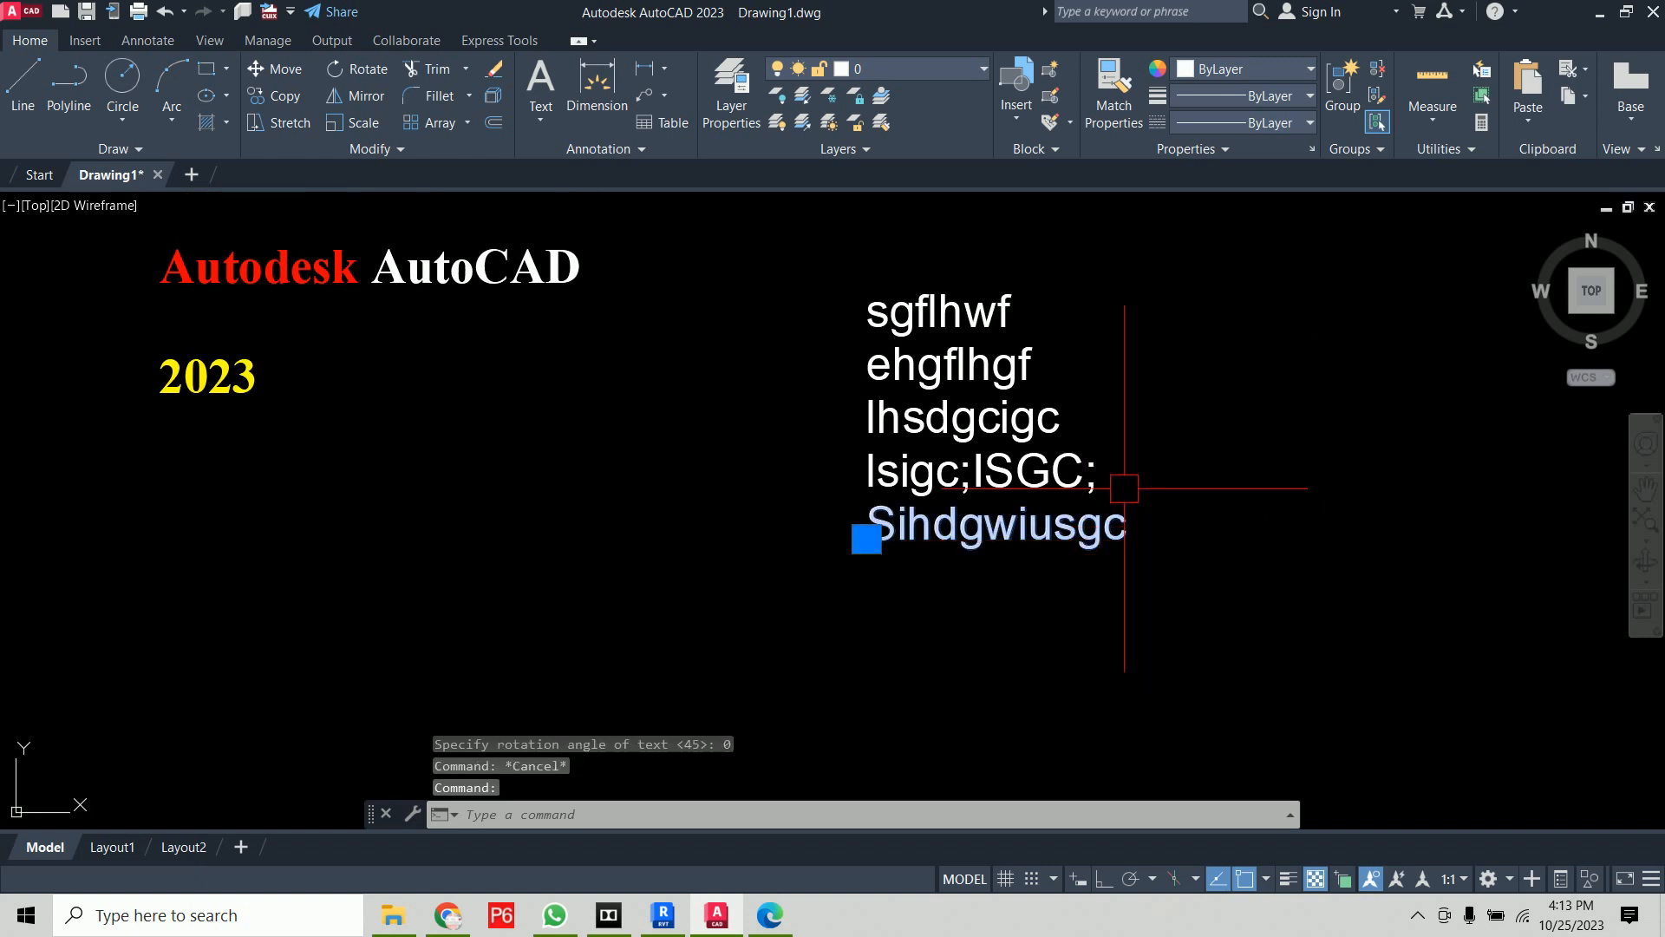
pyautogui.click(1084, 475)
pyautogui.click(1075, 406)
pyautogui.click(1019, 366)
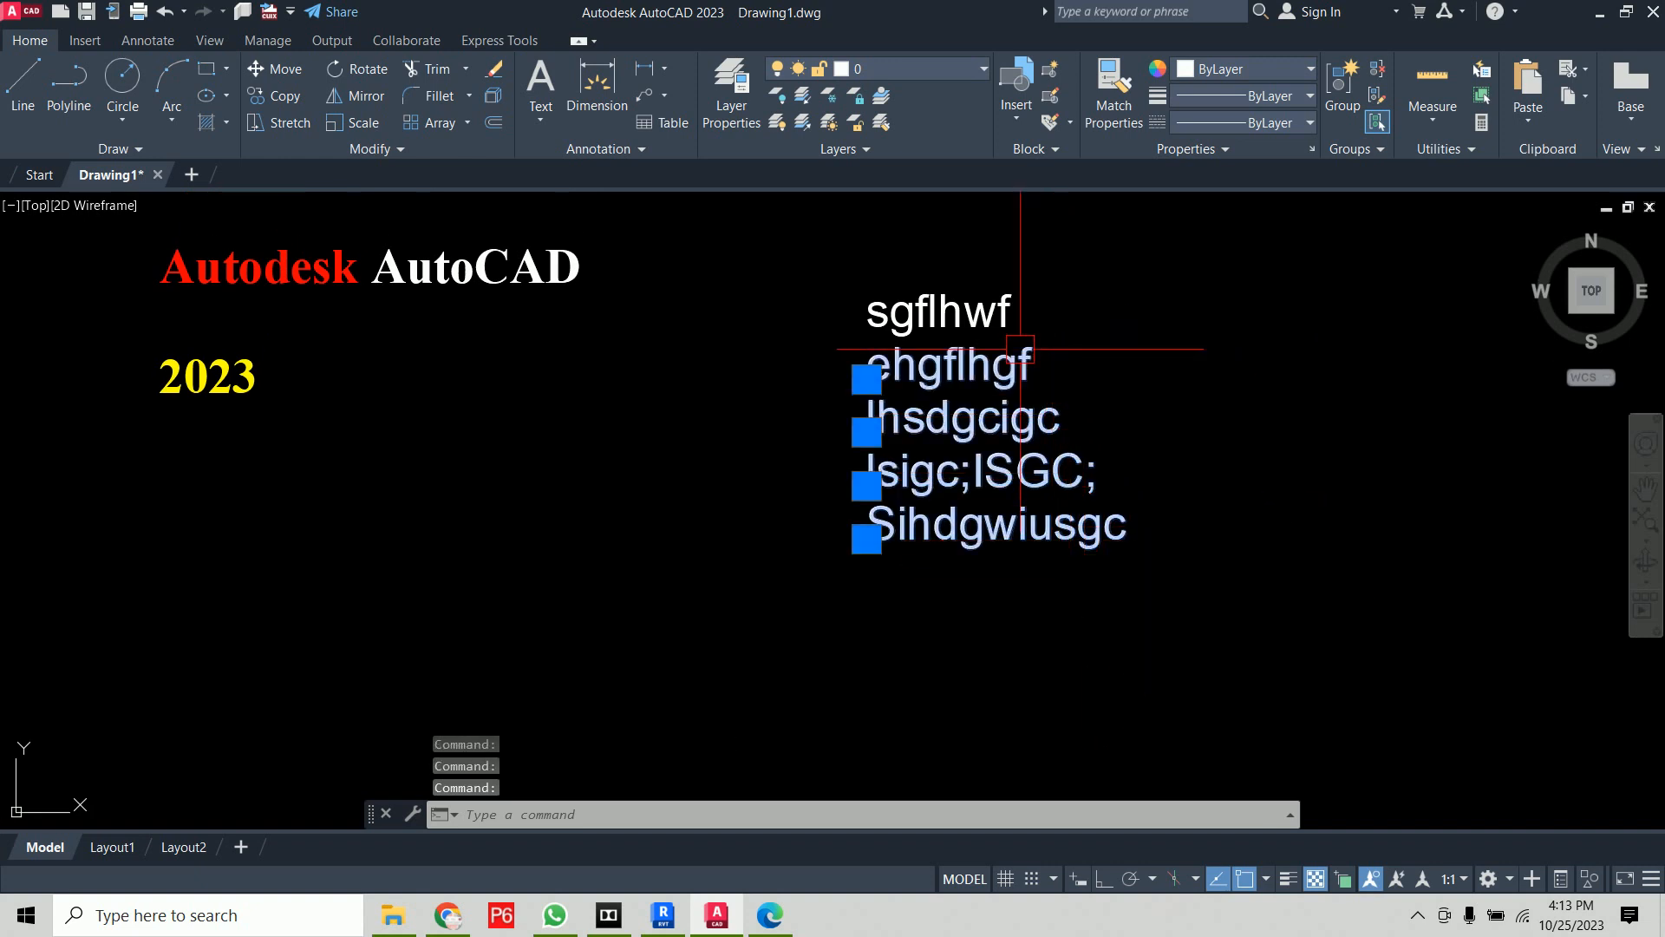
pyautogui.click(1006, 310)
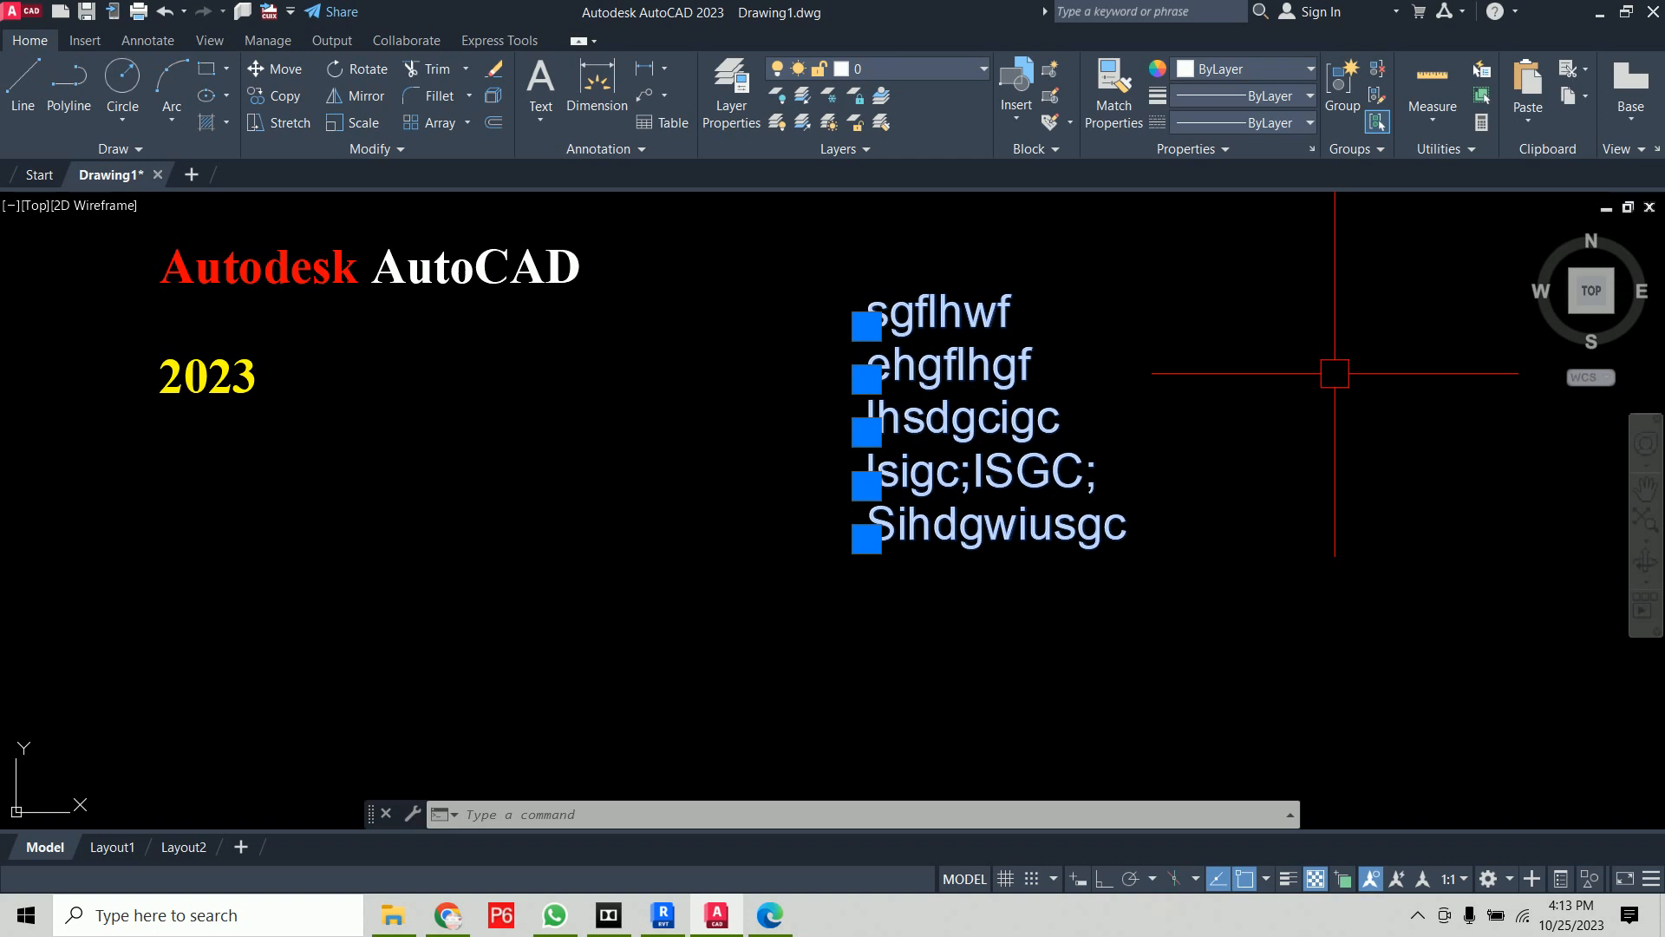
pyautogui.press('Escape')
pyautogui.press('Escape')
# Rotate "Autodesk" and "AutoCAD" together counterclockwise about the lower-left corner of "Autodesk" so that they slope upward
pyautogui.moveTo(1008, 490)
pyautogui.mouseDown(button='middle')
pyautogui.moveTo(1059, 557)
pyautogui.moveTo(1109, 708)
pyautogui.mouseUp(button='middle')
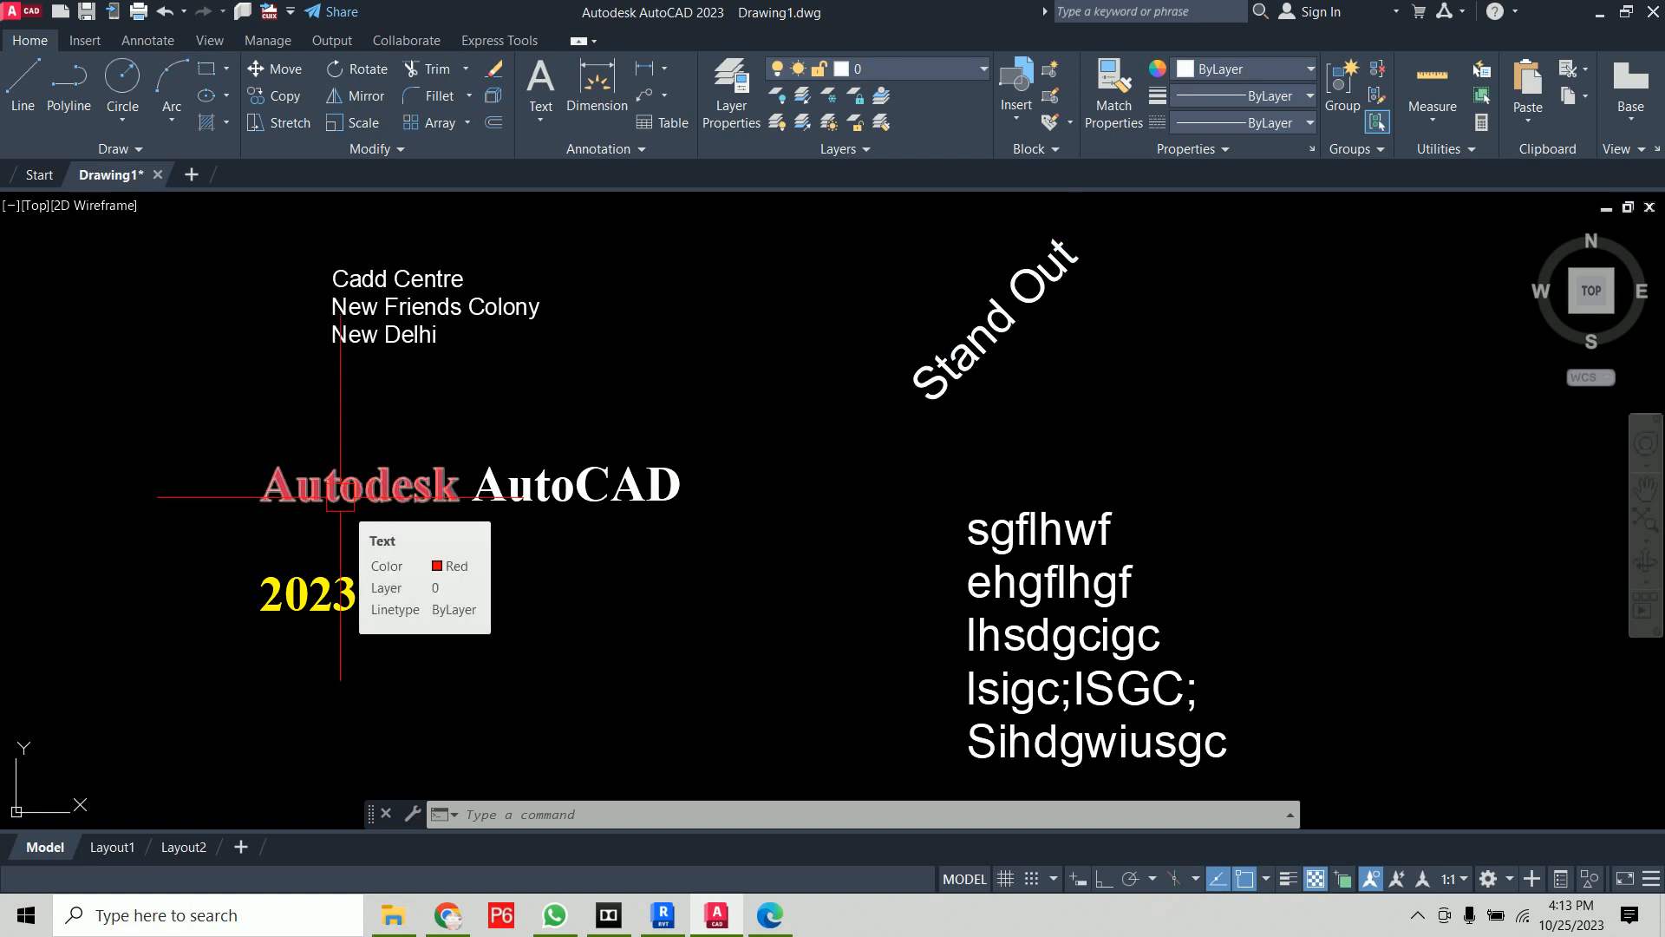
pyautogui.write('ro')
pyautogui.press('Return')
pyautogui.click(576, 438)
pyautogui.click(397, 523)
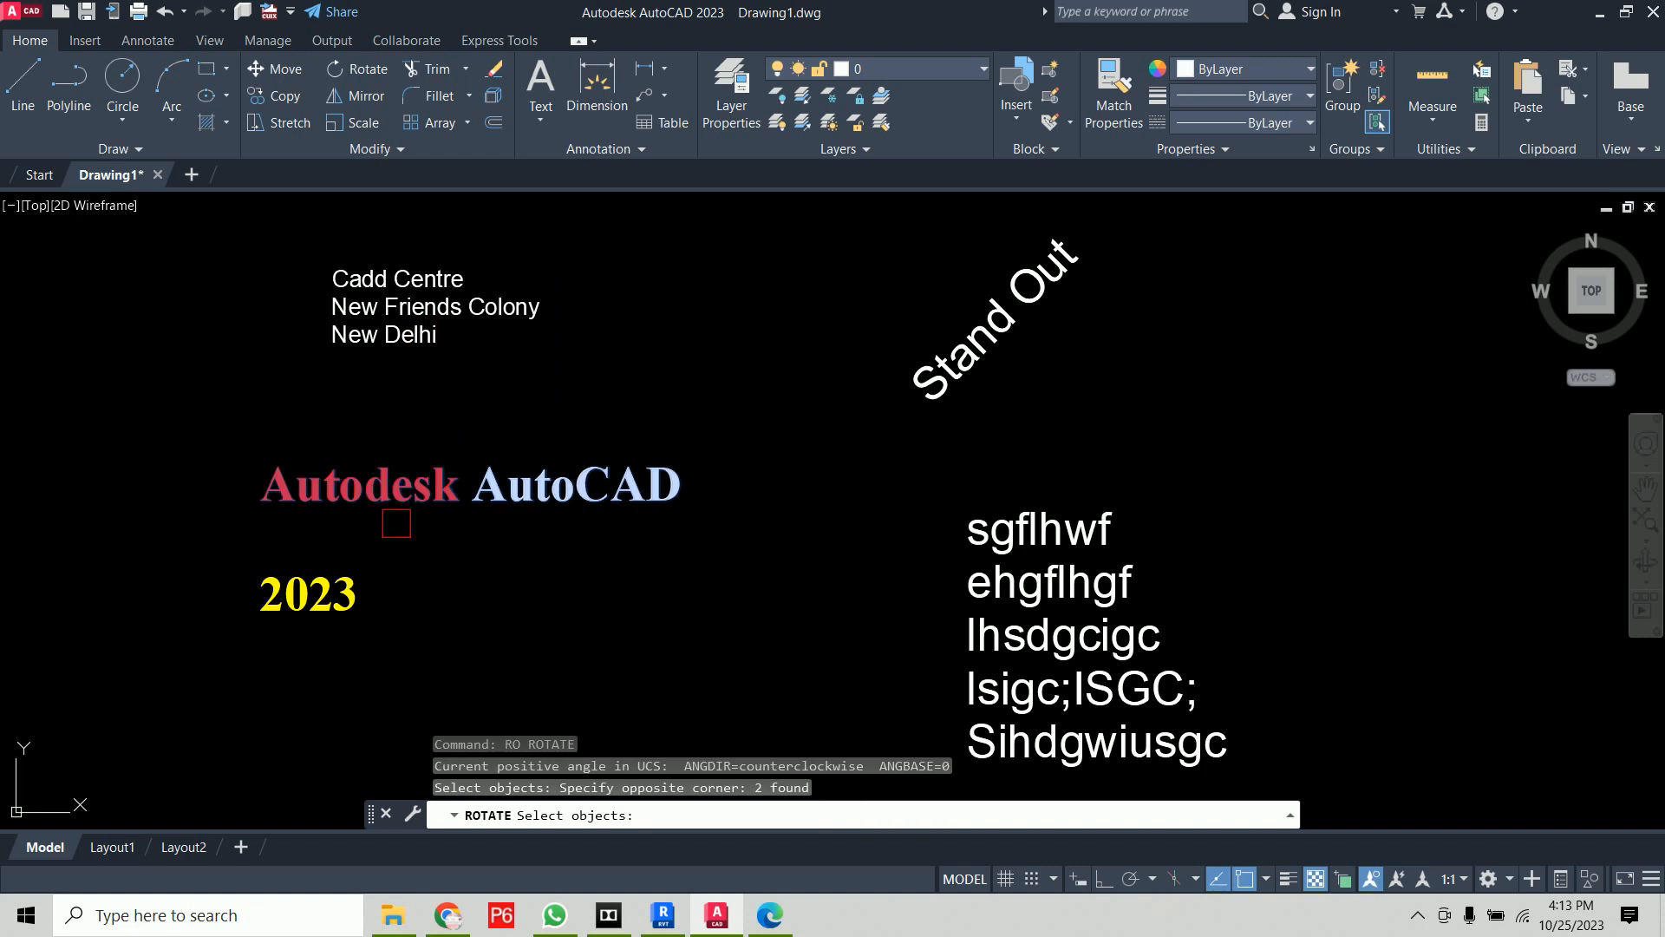
pyautogui.press('Return')
pyautogui.click(260, 500)
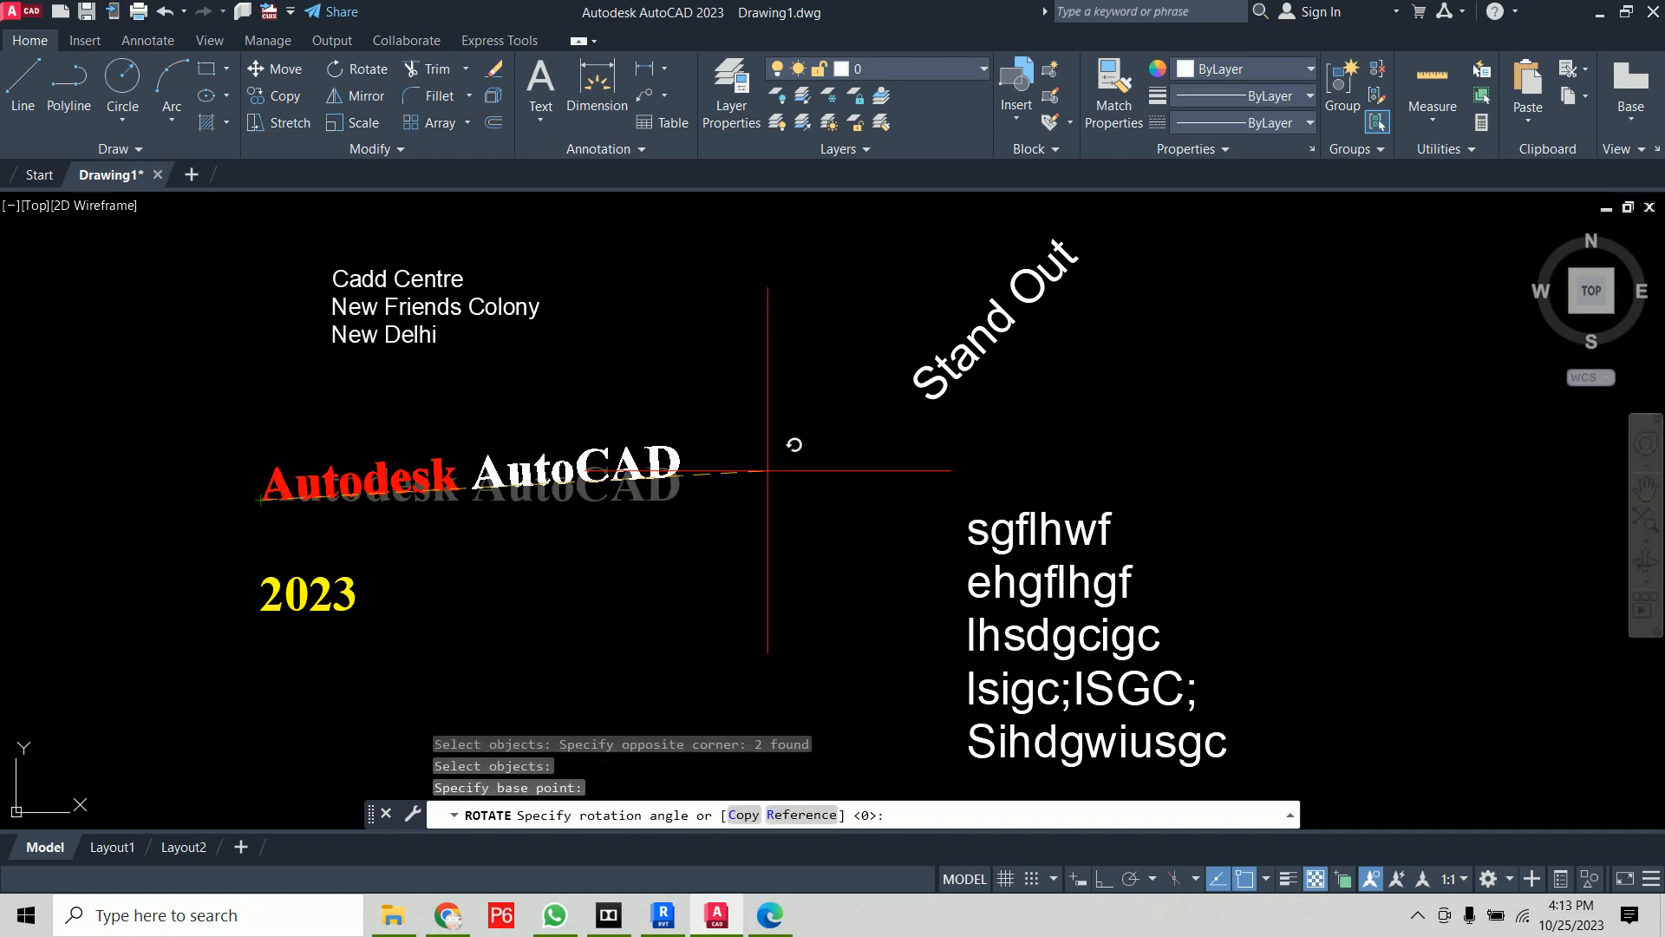
pyautogui.click(803, 260)
pyautogui.moveTo(743, 496); pyautogui.dragTo(746, 527, button='middle')
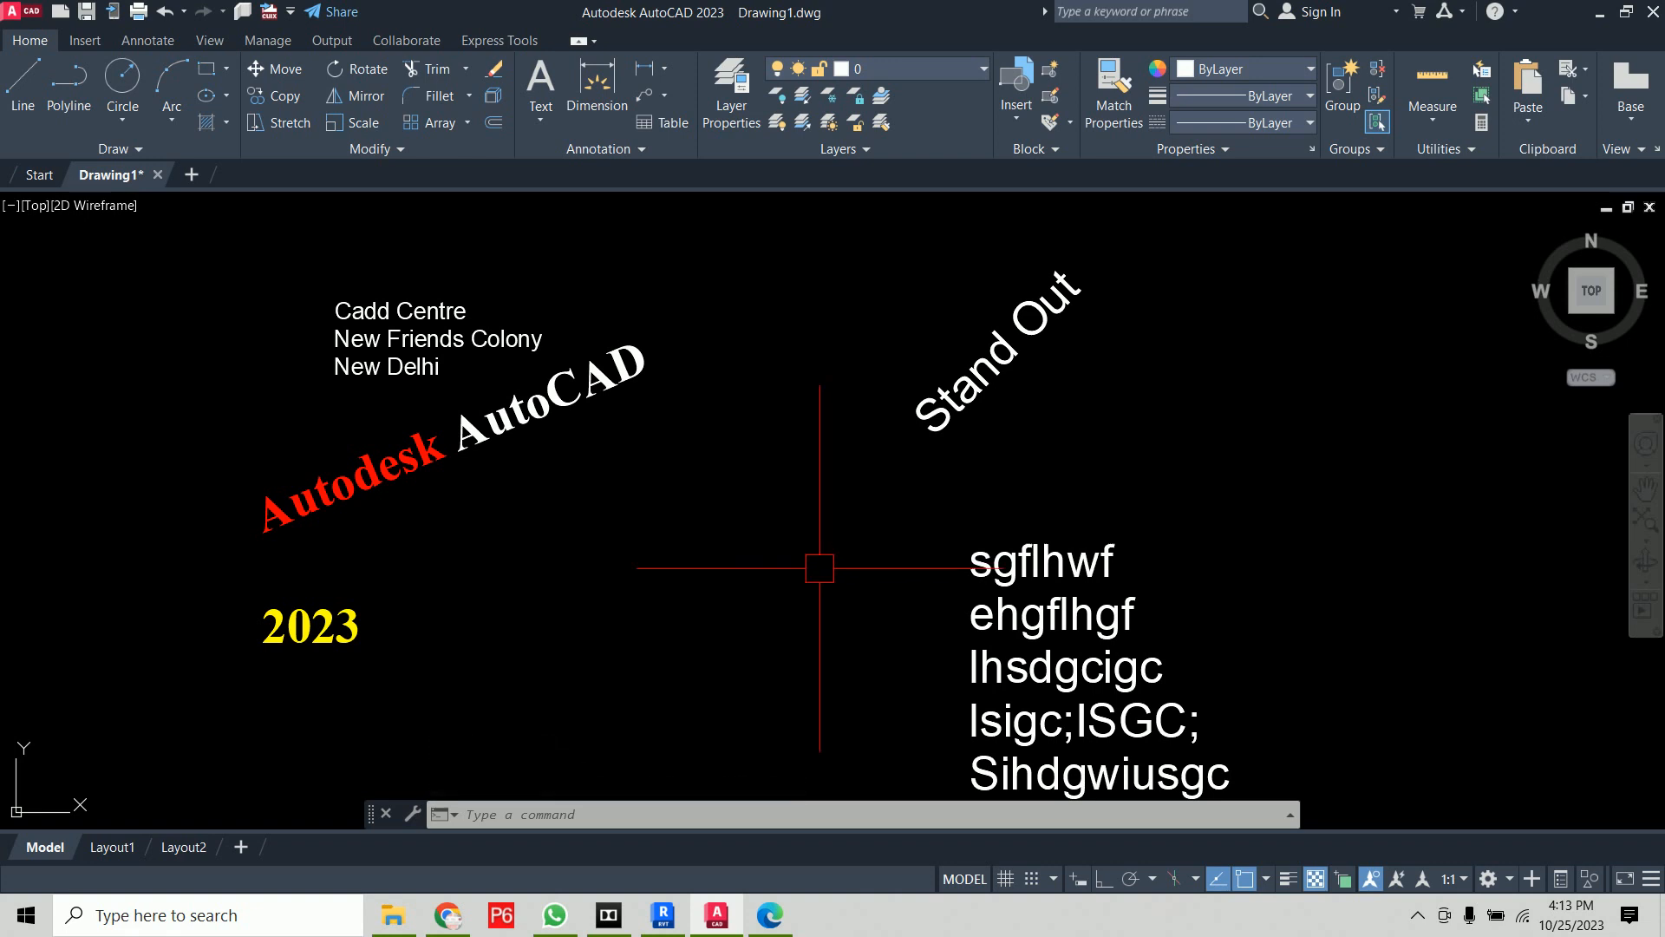
pyautogui.moveTo(1107, 457); pyautogui.dragTo(905, 380, button='middle')
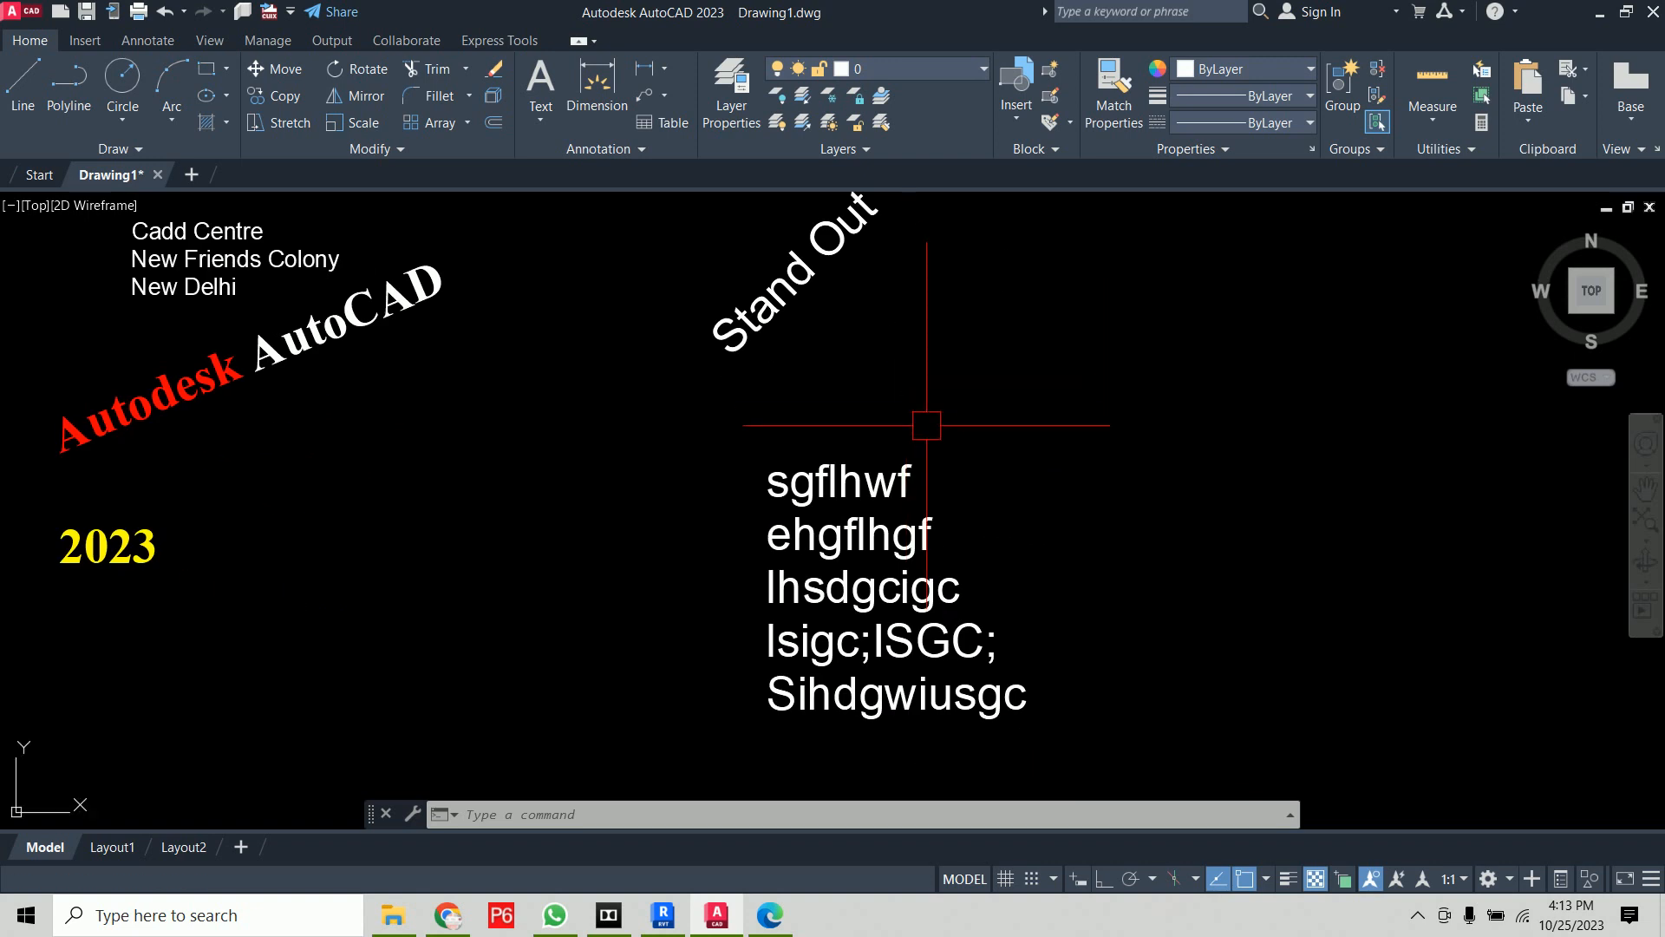
# Open the single-line text "sgflhwf" for editing and leave it without changing anything
pyautogui.doubleClick(907, 483)
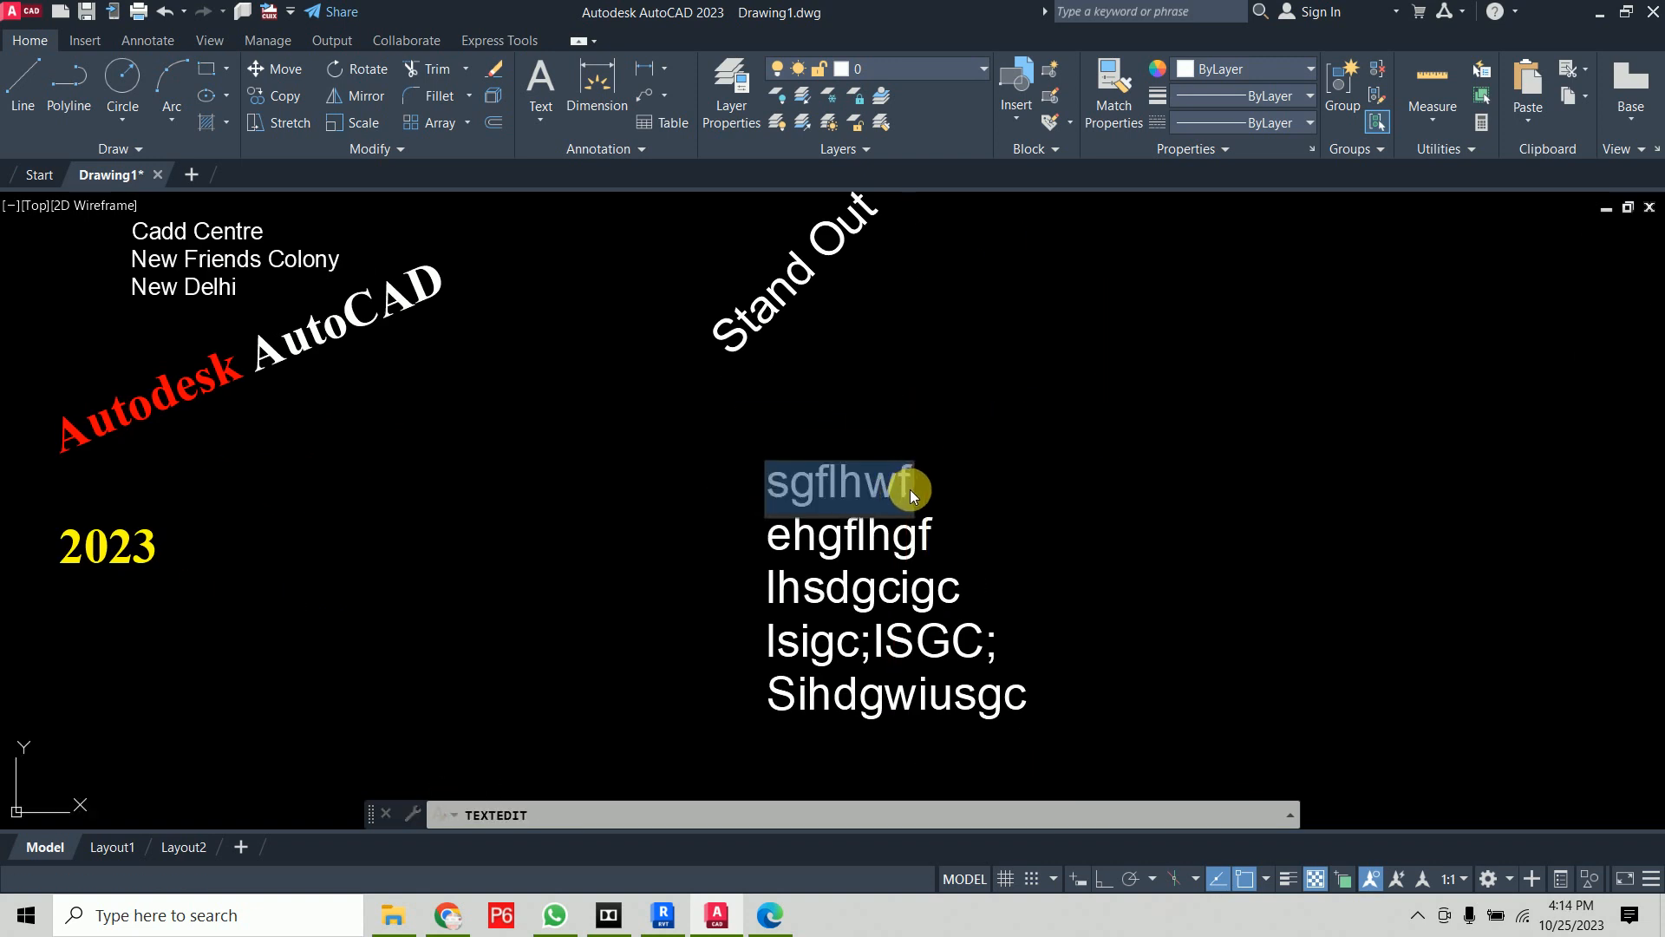
pyautogui.click(1003, 512)
pyautogui.press('Escape')
# Scale the five text lines together by a factor of 2 about the lower-left corner of "Sihdgwiusgc"
pyautogui.write('sc')
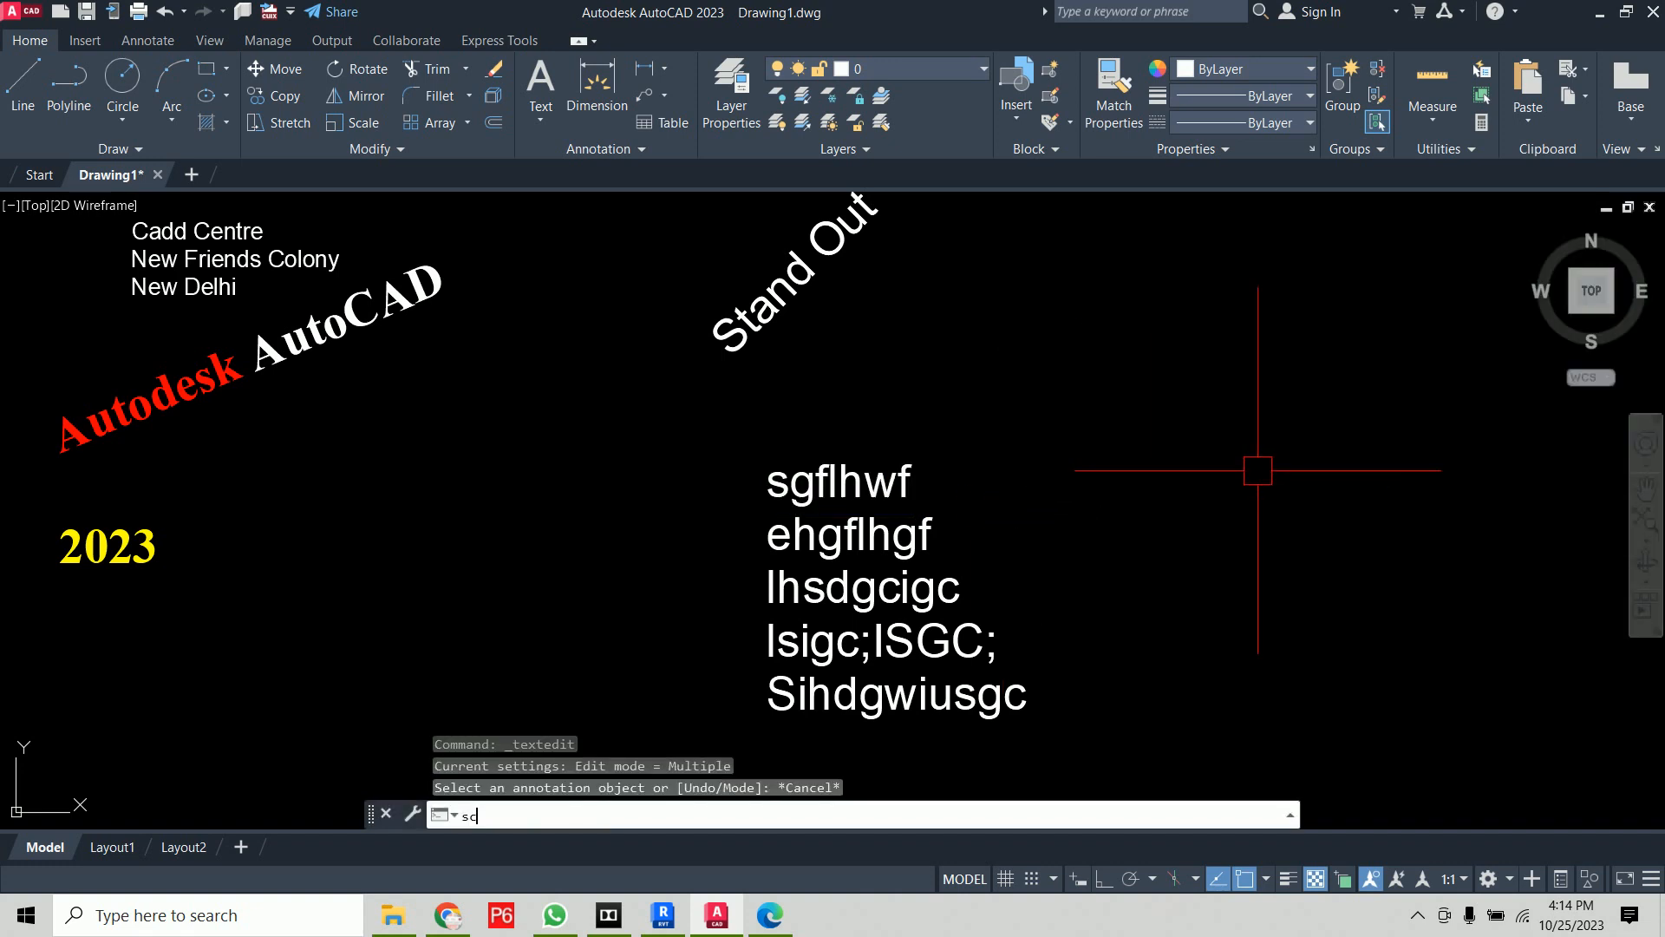
pyautogui.press('Return')
pyautogui.click(1277, 420)
pyautogui.click(605, 756)
pyautogui.press('Return')
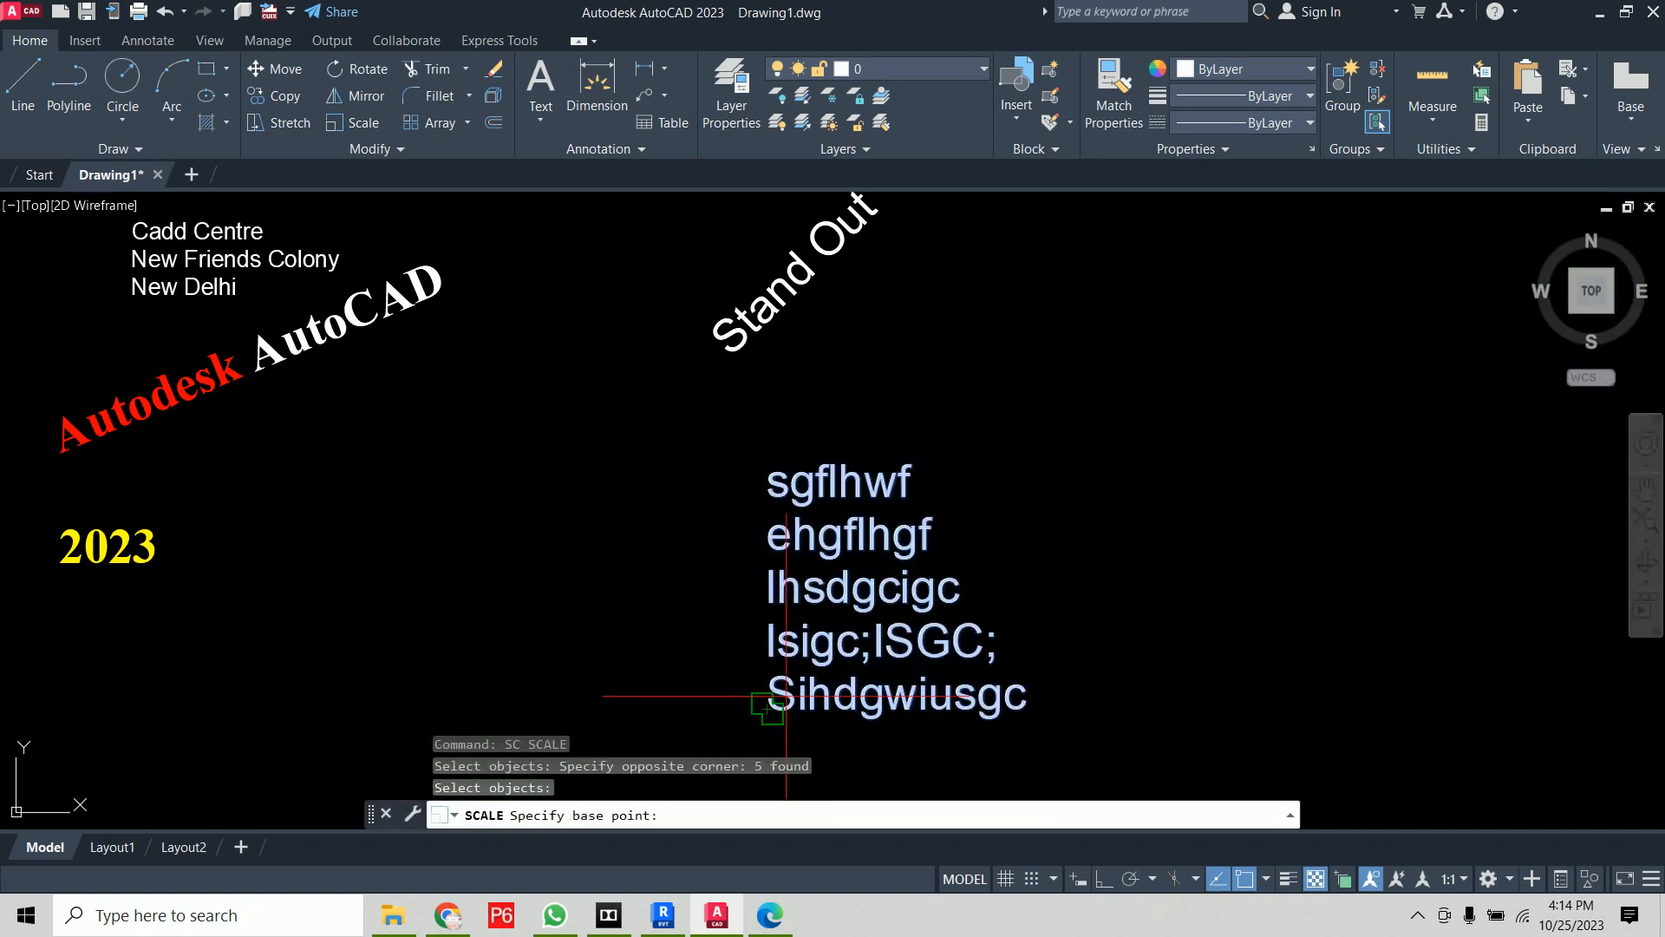
pyautogui.click(769, 708)
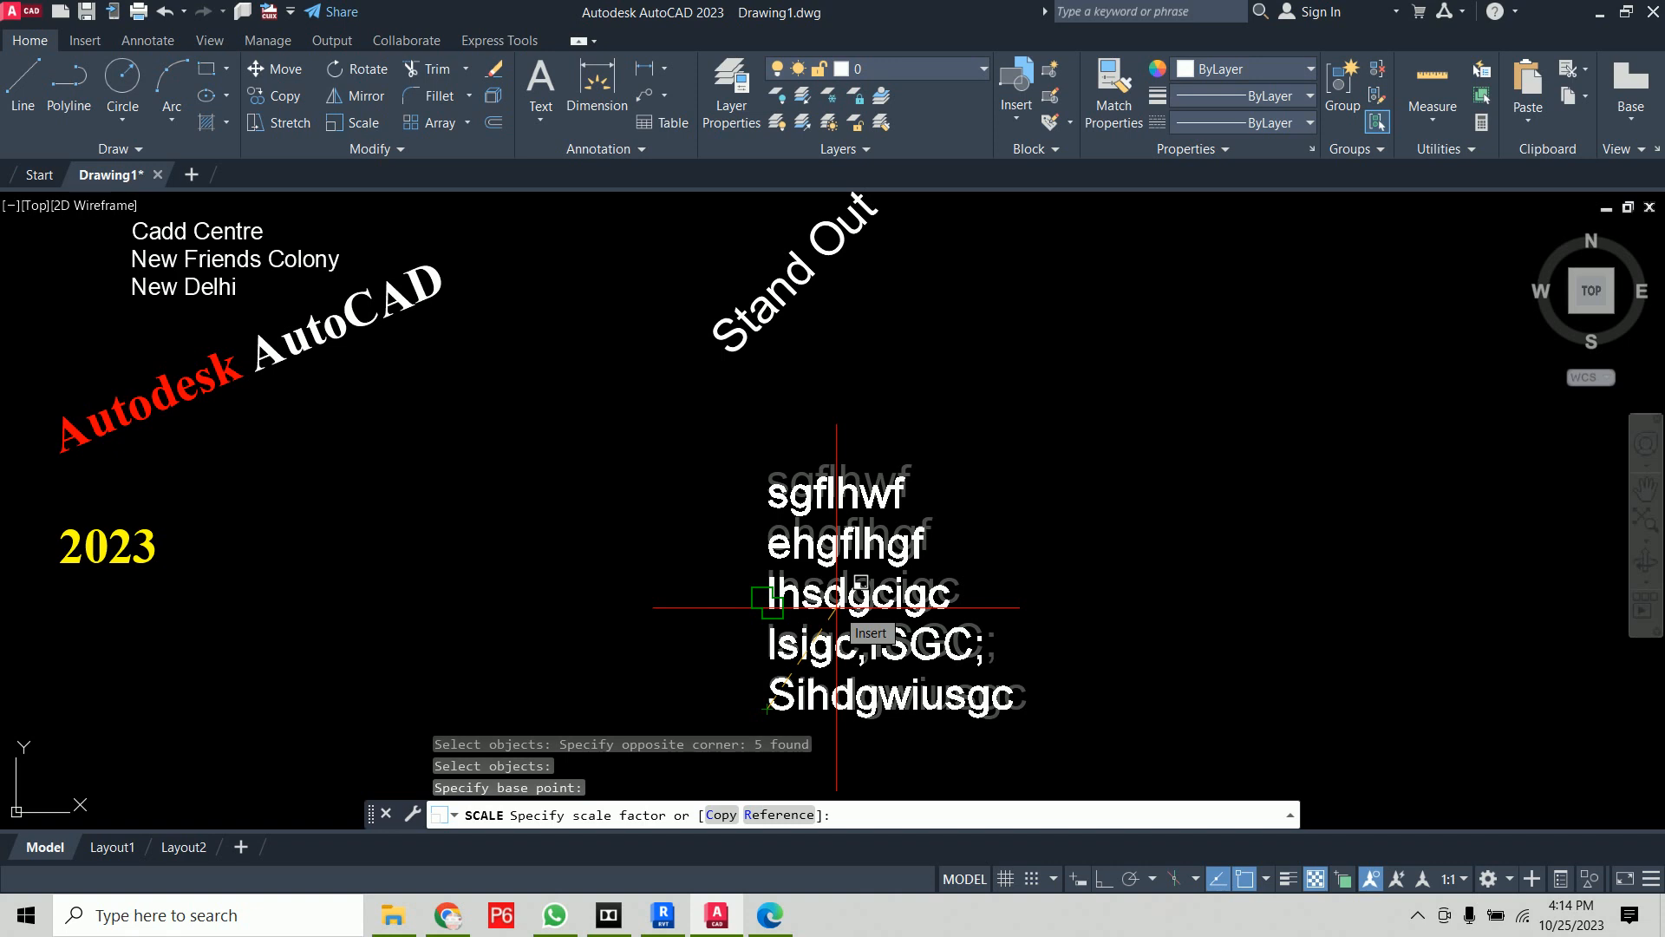
pyautogui.write('2')
pyautogui.press('Return')
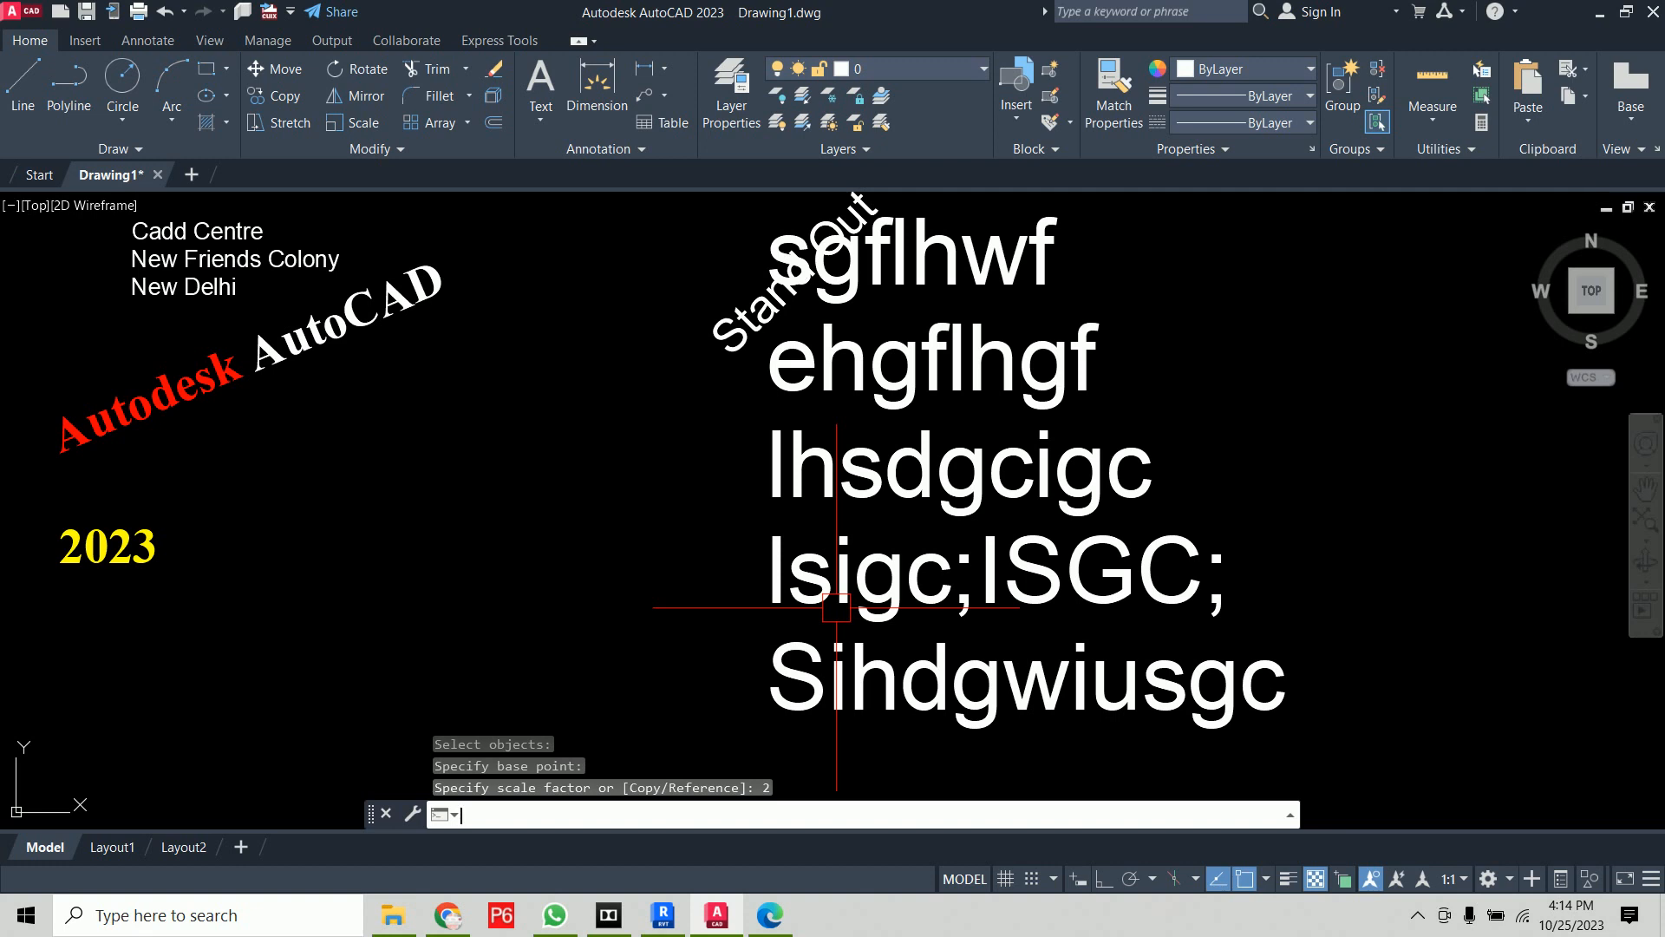
# Switch to Autocad Class.pdf in Edge and draw tick marks on headings 37 "Direct Text" and 39 "Text Edit"
pyautogui.click(770, 915)
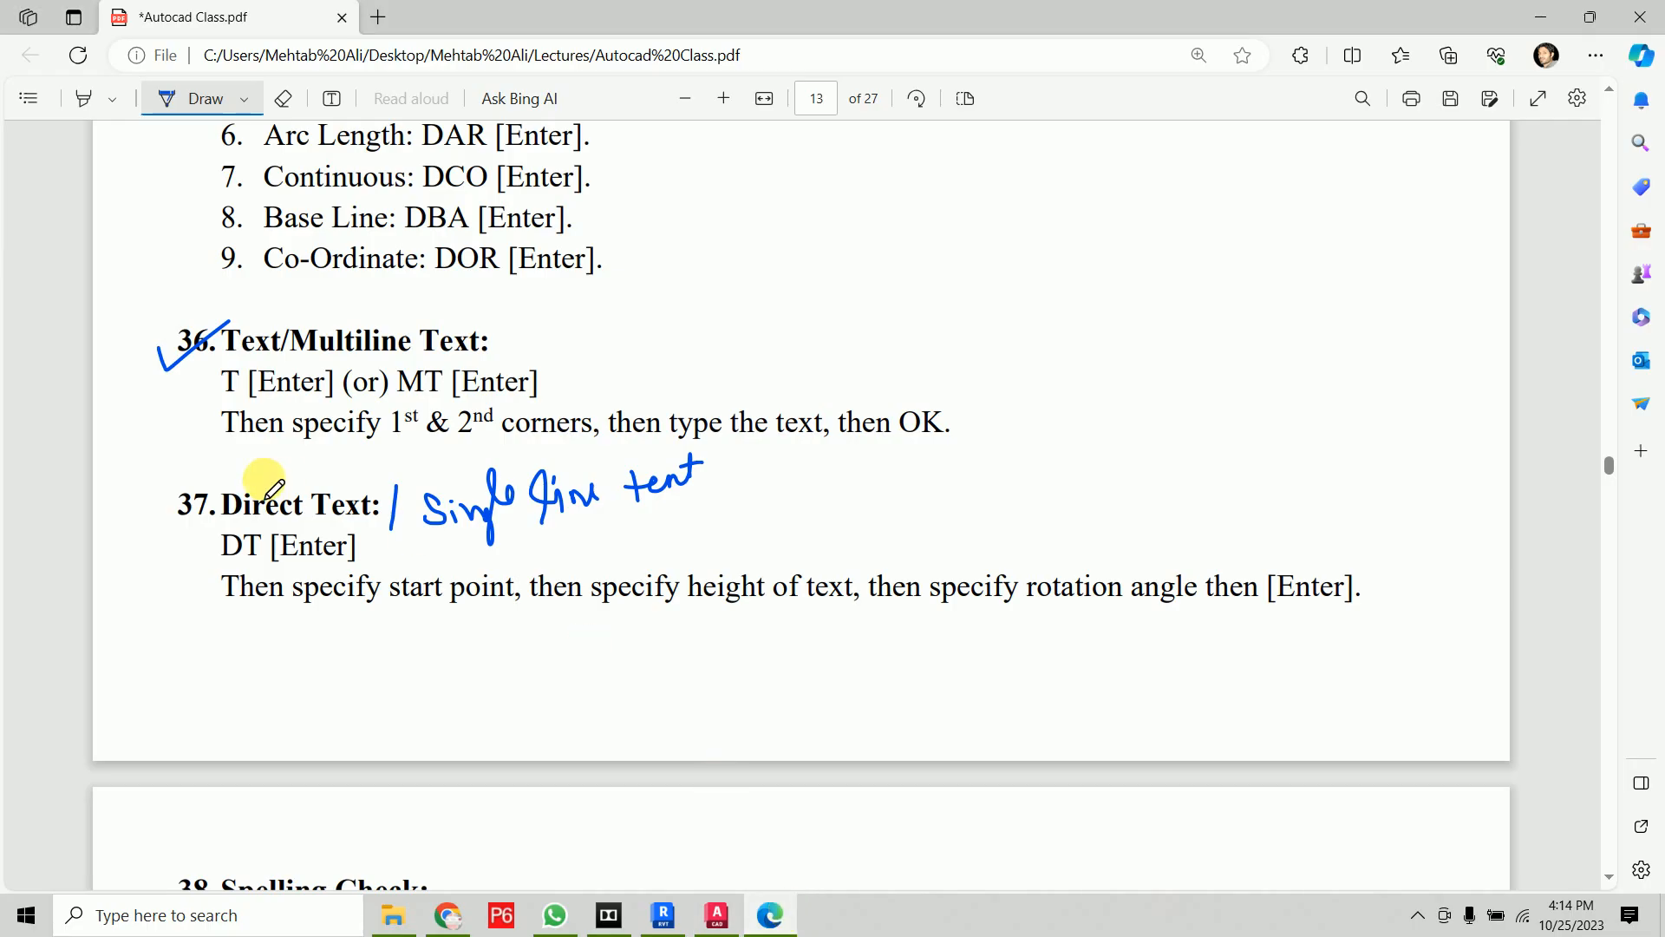
pyautogui.moveTo(173, 510); pyautogui.dragTo(231, 491)
pyautogui.scroll(-4, 386, 516)
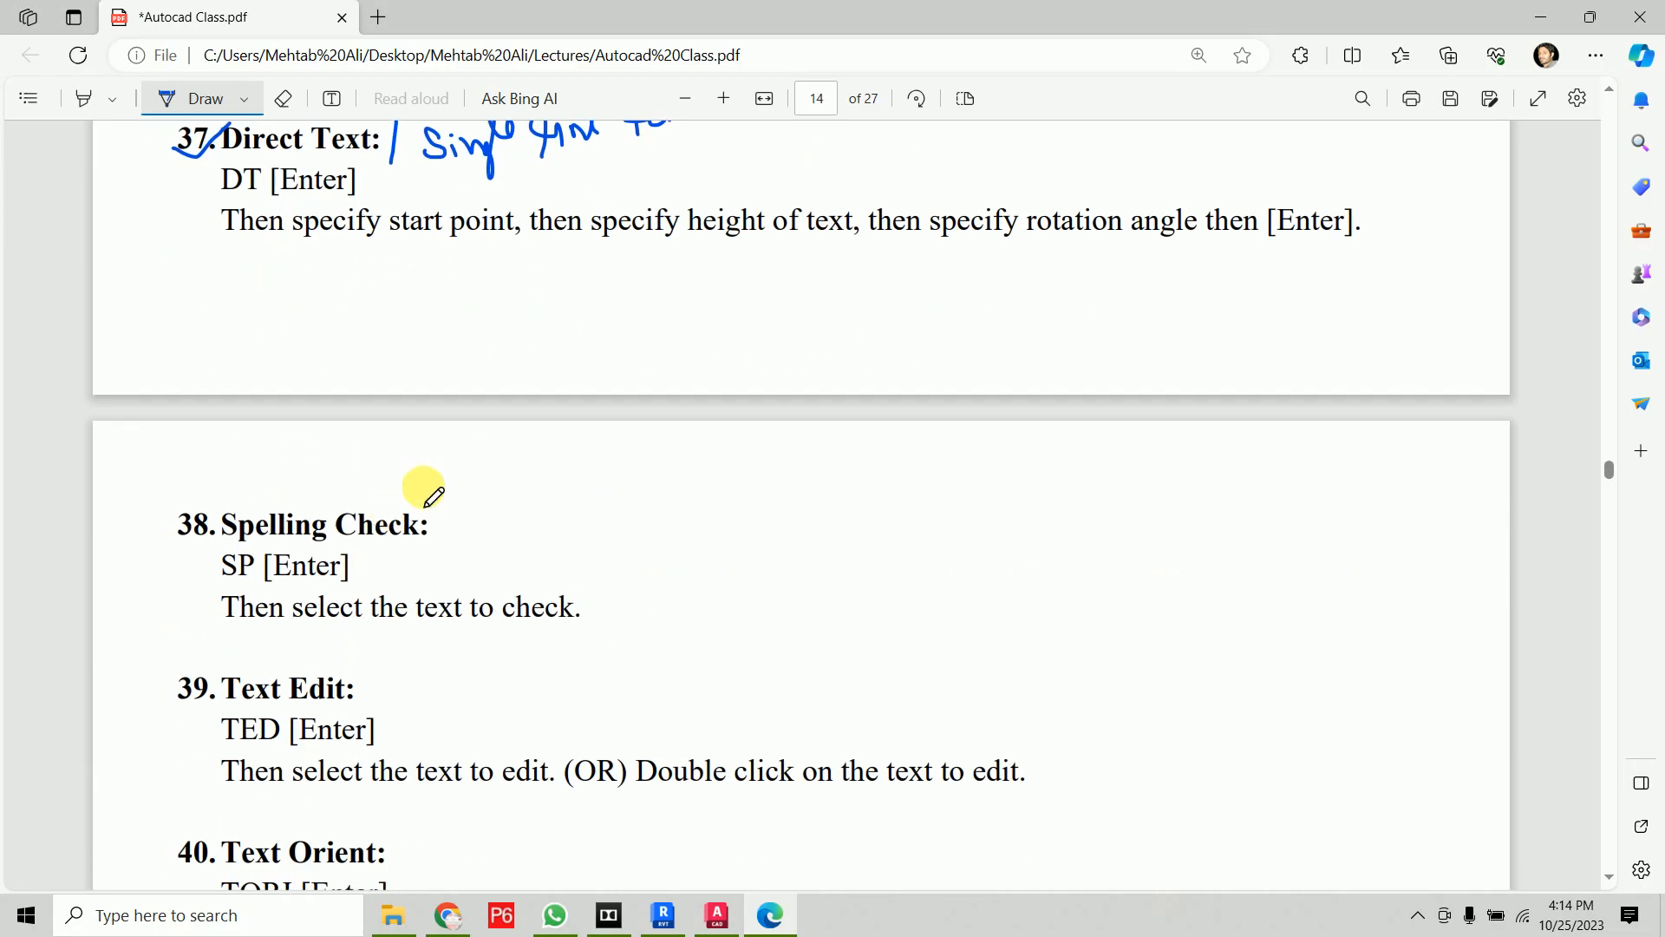
pyautogui.moveTo(165, 691); pyautogui.dragTo(252, 643)
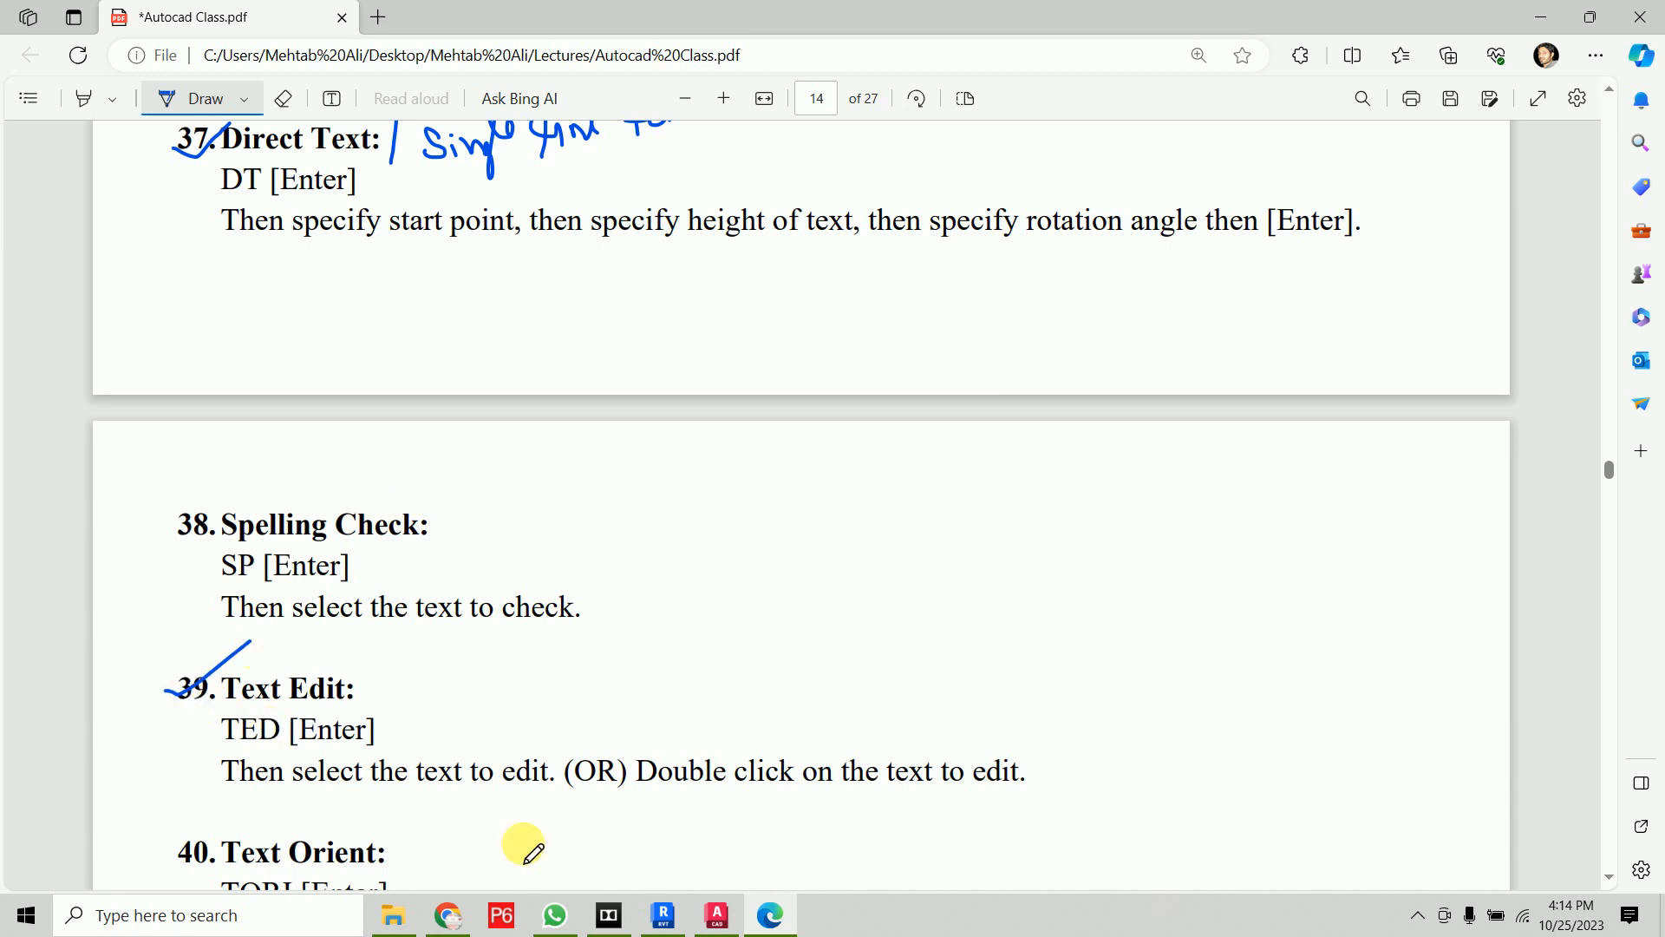
# Switch back to AutoCAD and erase all text objects from the drawing
pyautogui.click(715, 921)
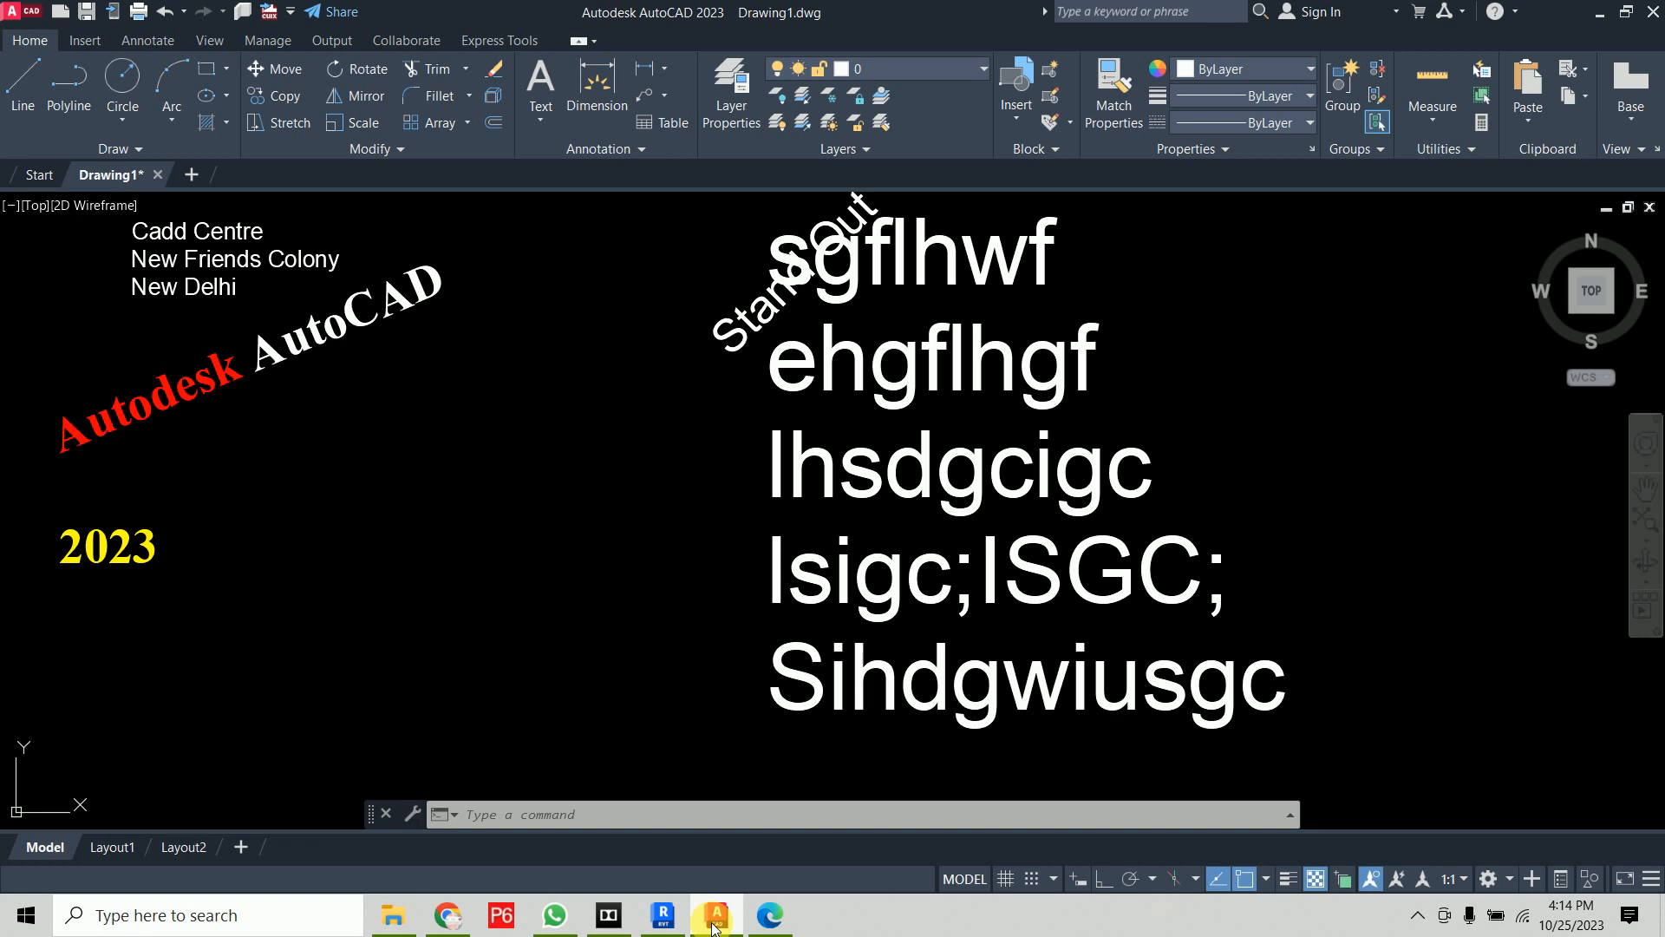
pyautogui.scroll(-4, 946, 239)
pyautogui.click(1091, 213)
pyautogui.click(439, 494)
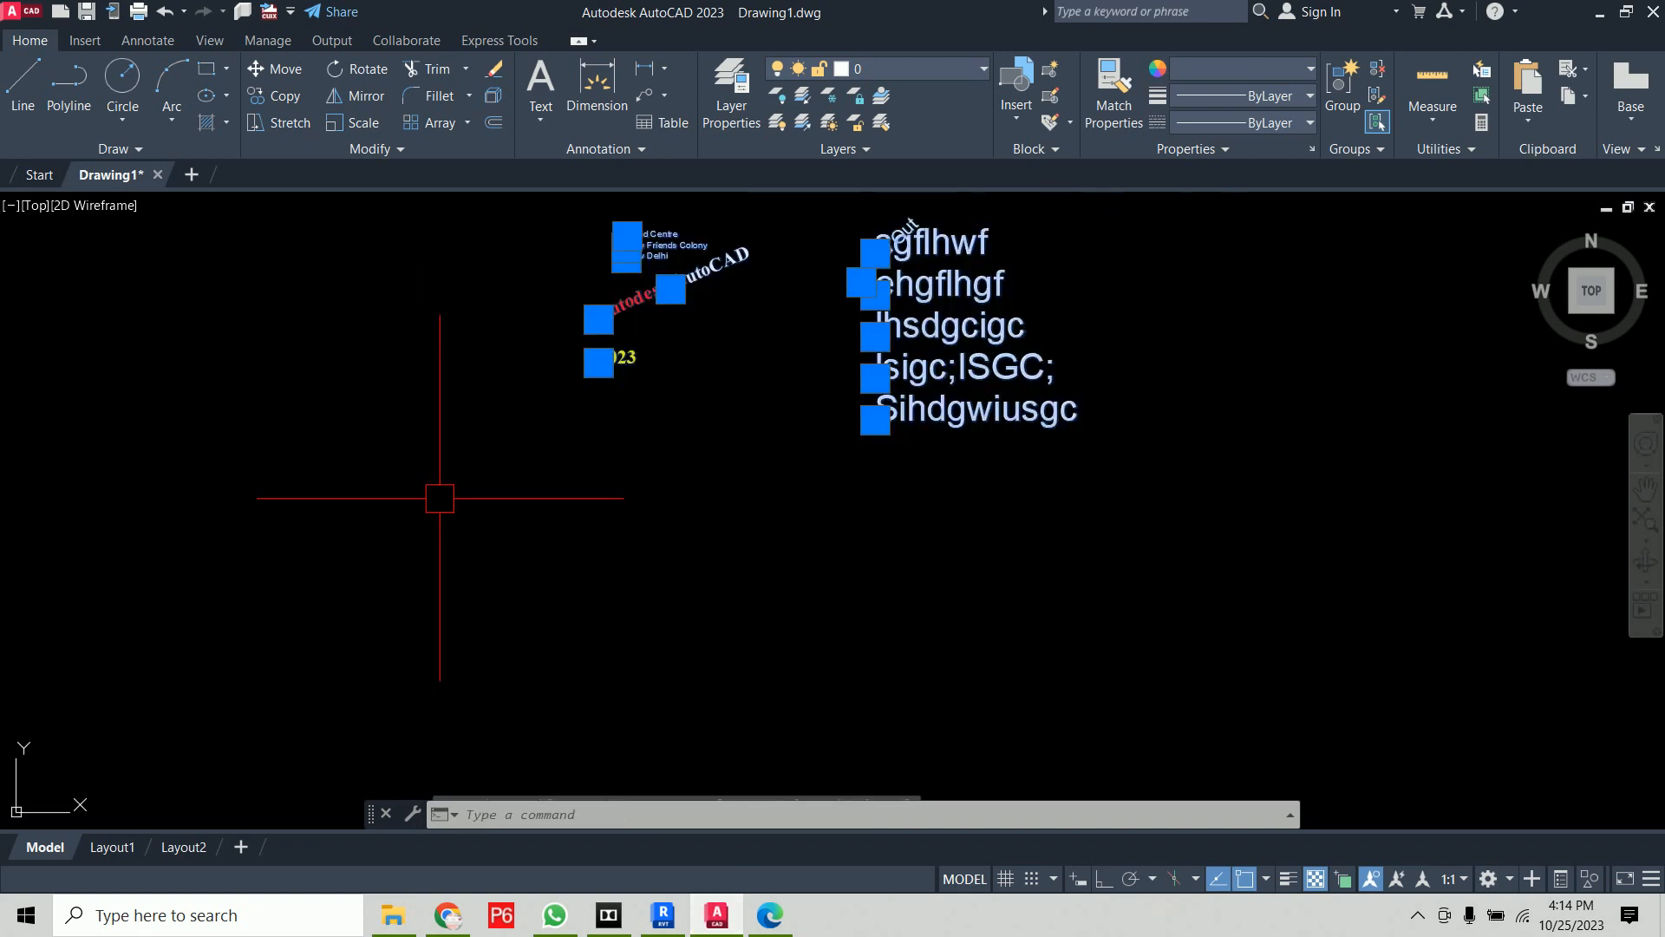
pyautogui.press('Delete')
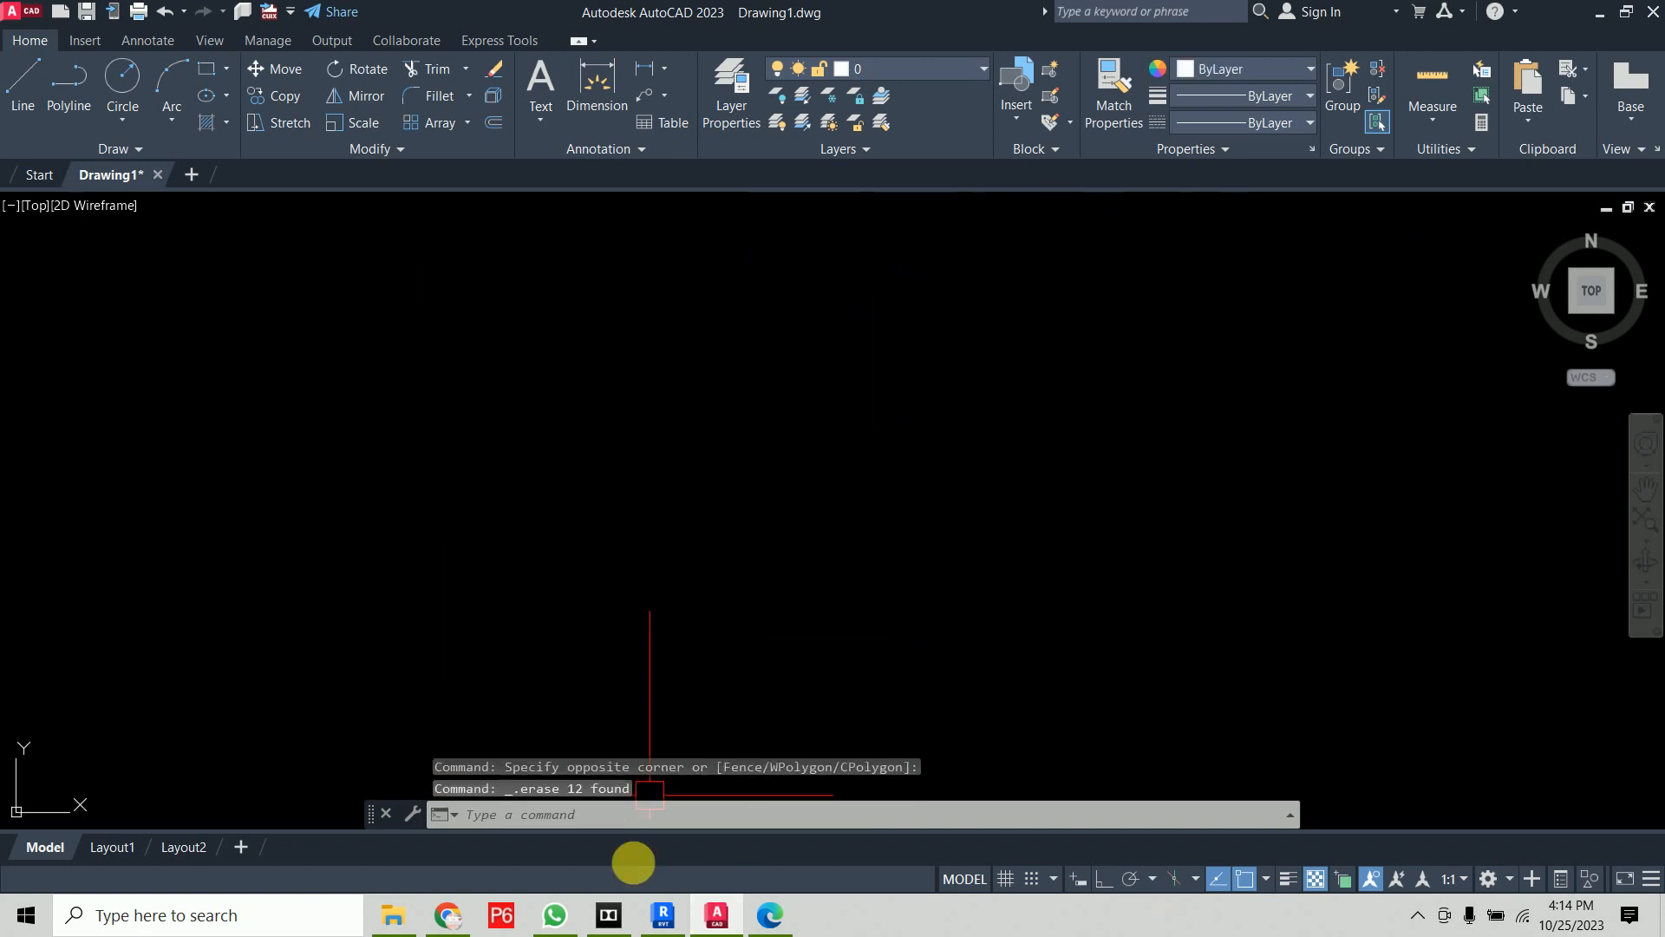
# Switch to Chrome, open google.com in a new tab and search for "sample text"
pyautogui.click(448, 915)
pyautogui.click(500, 26)
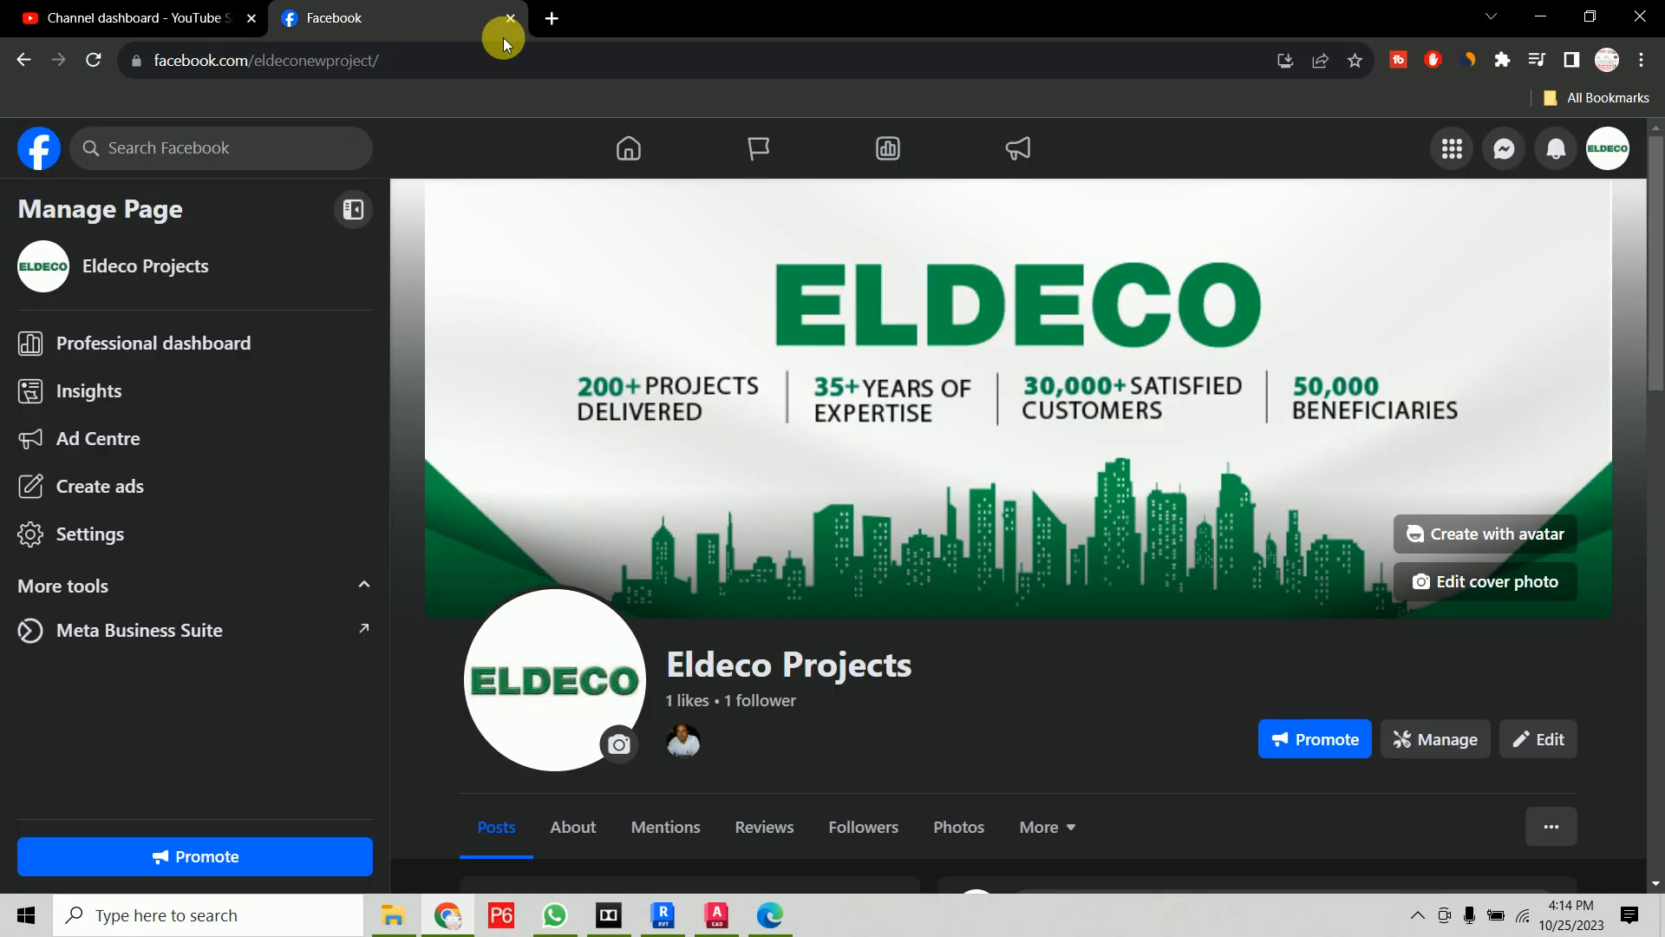
pyautogui.click(551, 19)
pyautogui.write('google.com')
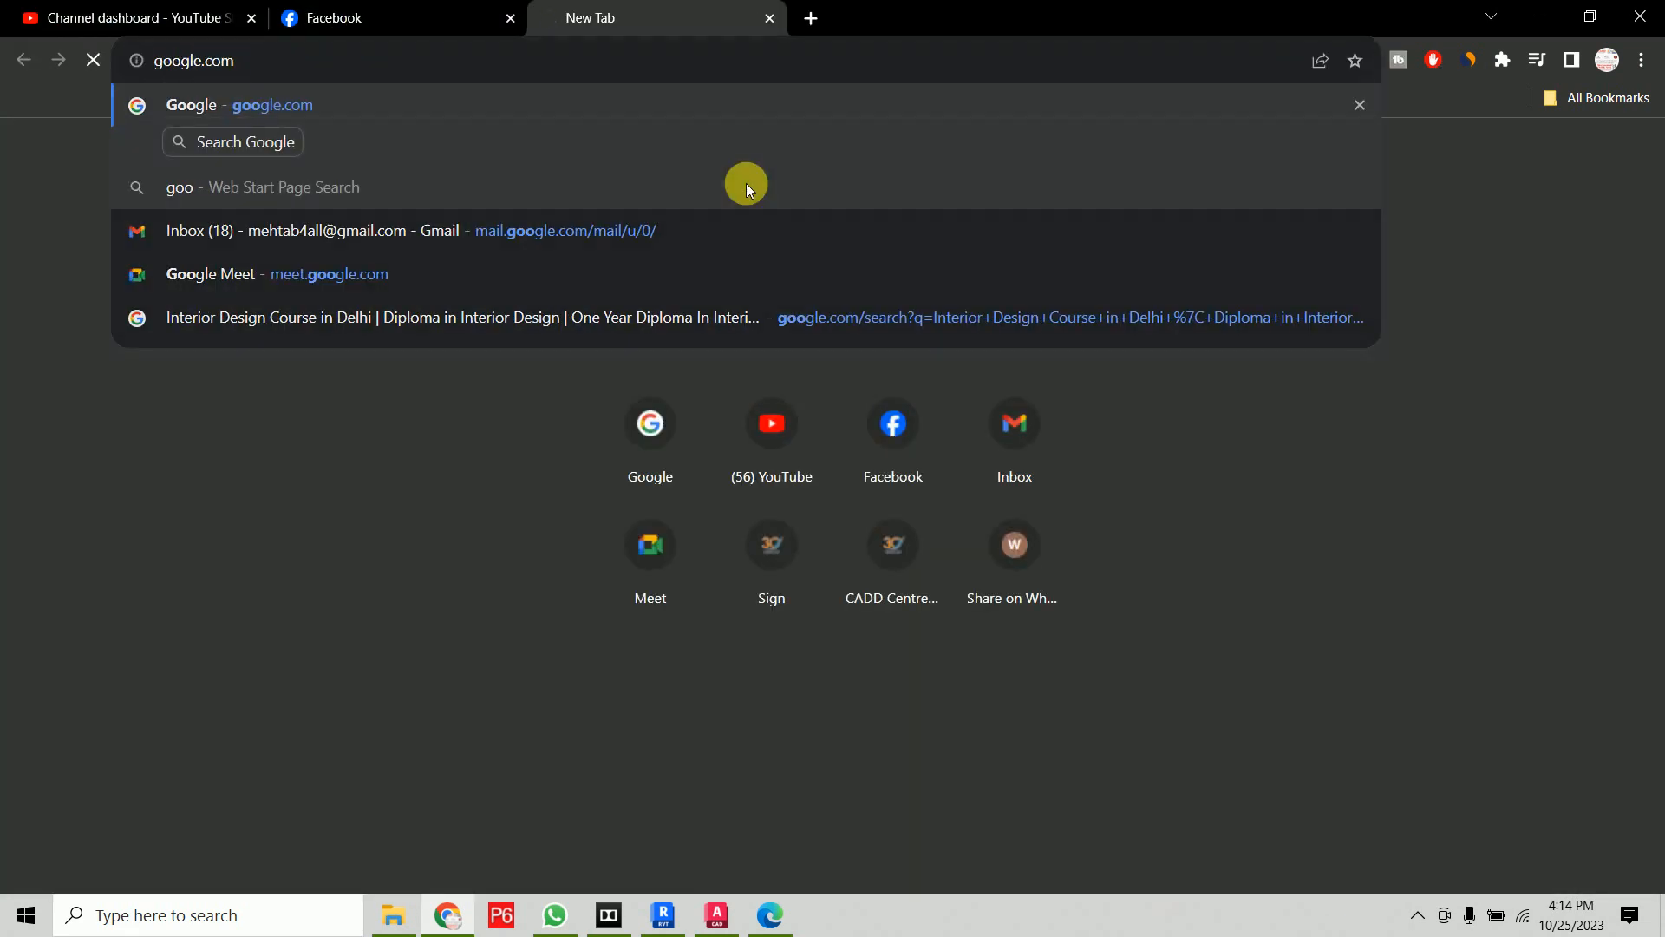
pyautogui.press('Return')
pyautogui.write('sam')
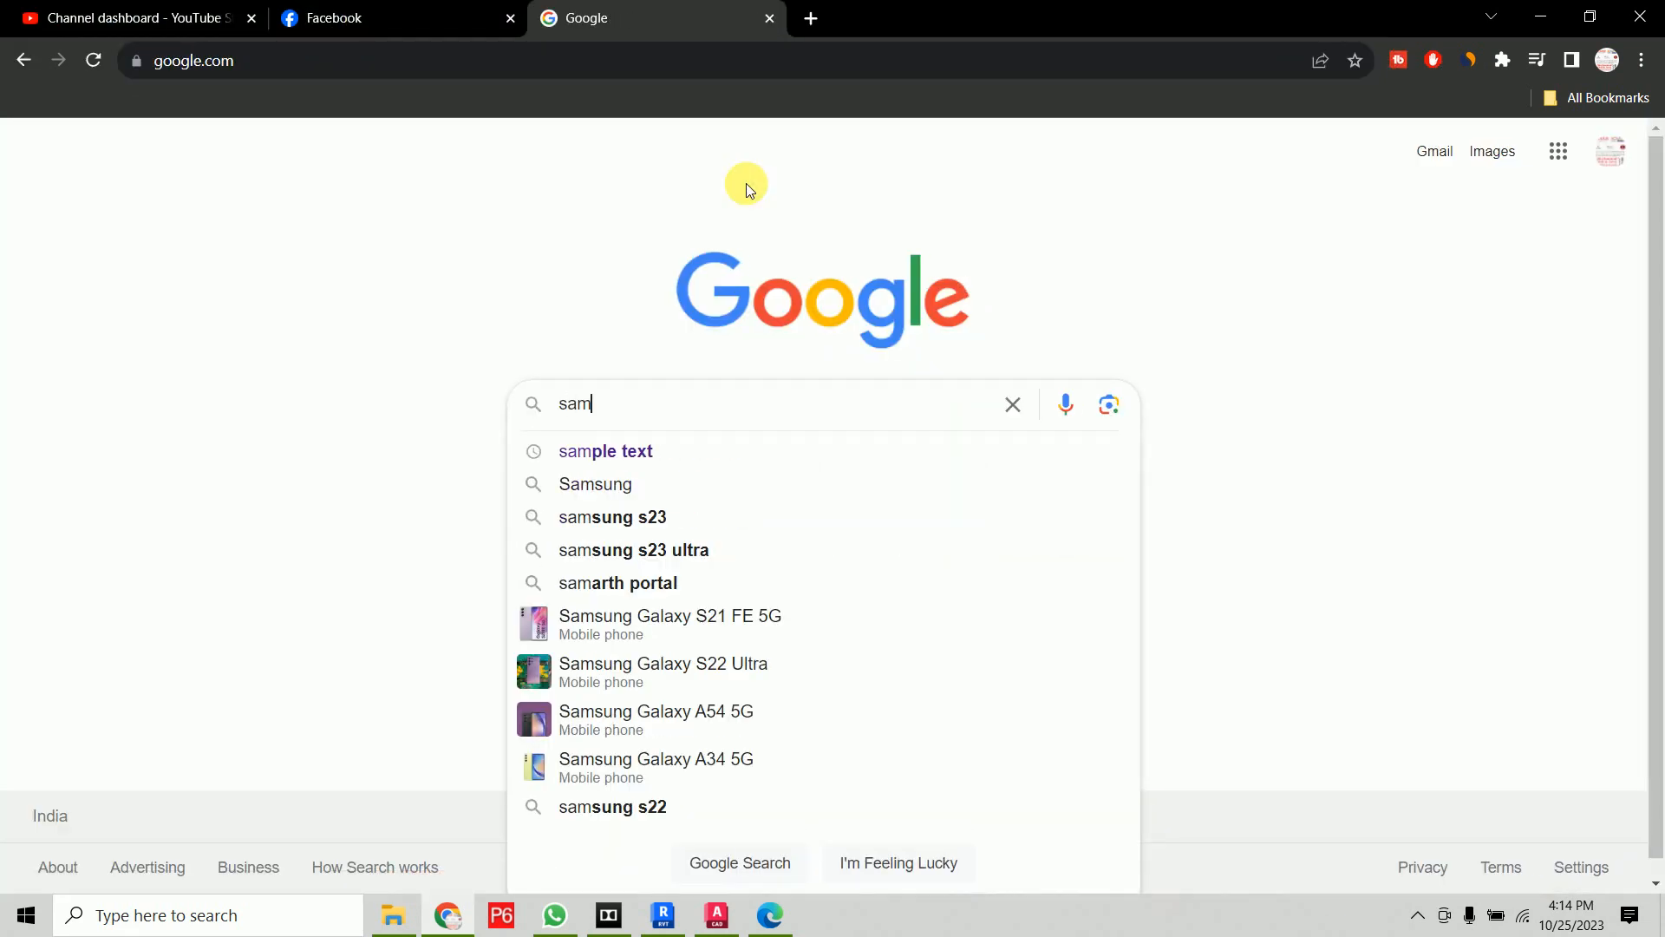
pyautogui.press('Down')
pyautogui.press('Return')
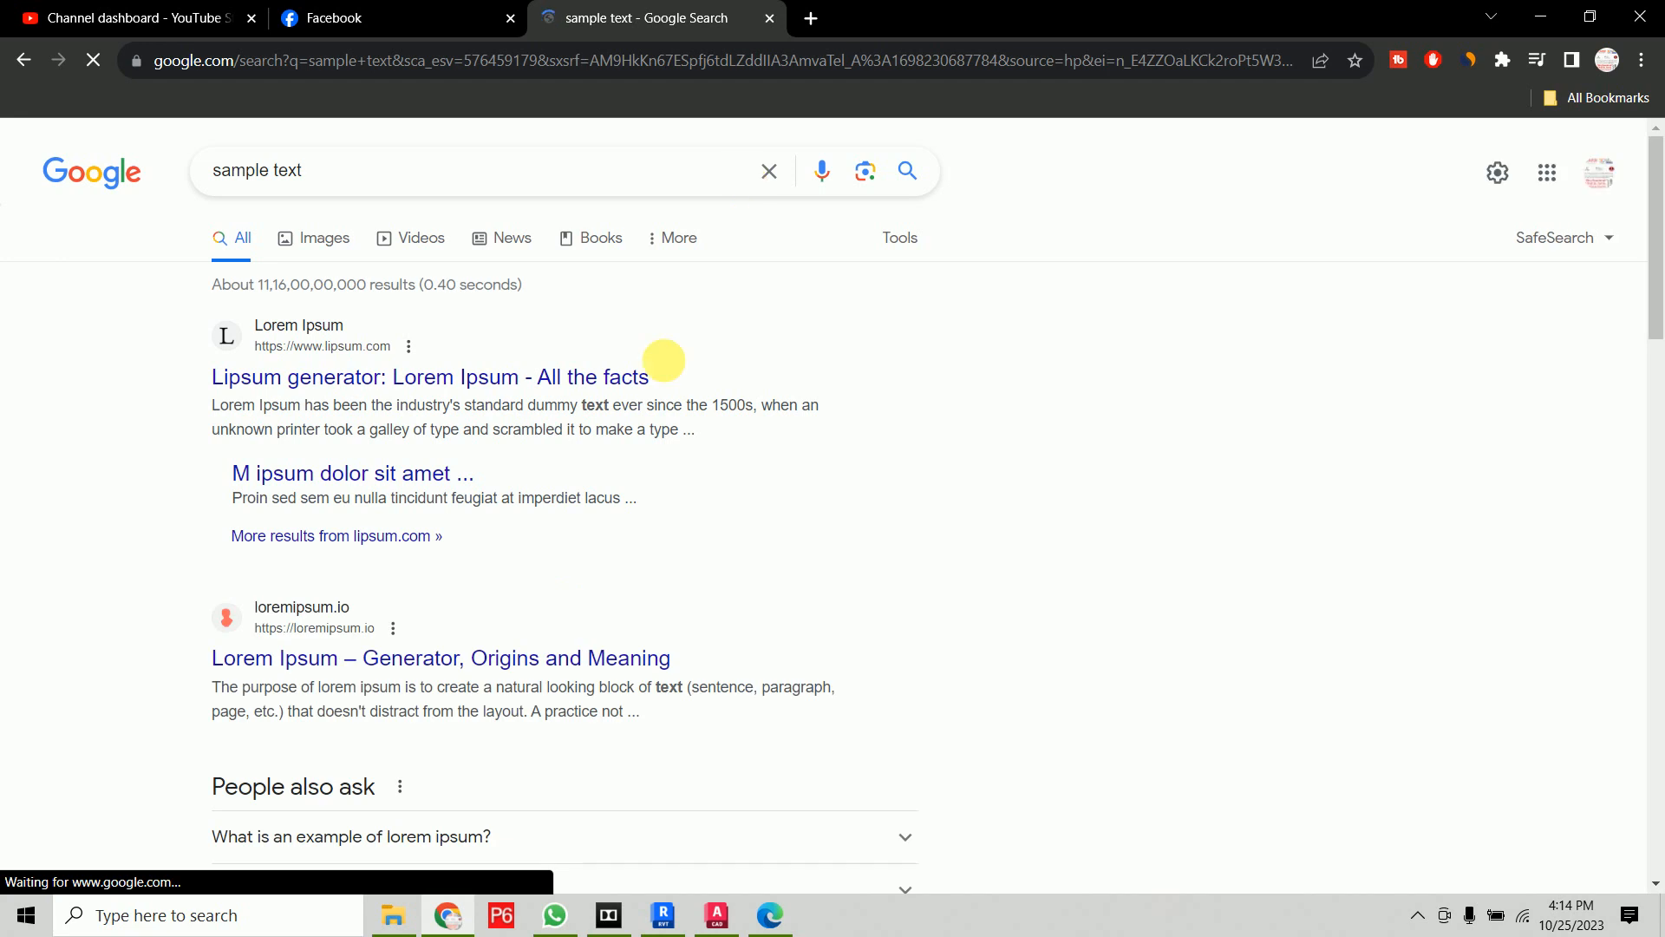
# Open the loremipsum.io result and copy the first paragraph under "History, Purpose and Usage"
pyautogui.click(509, 659)
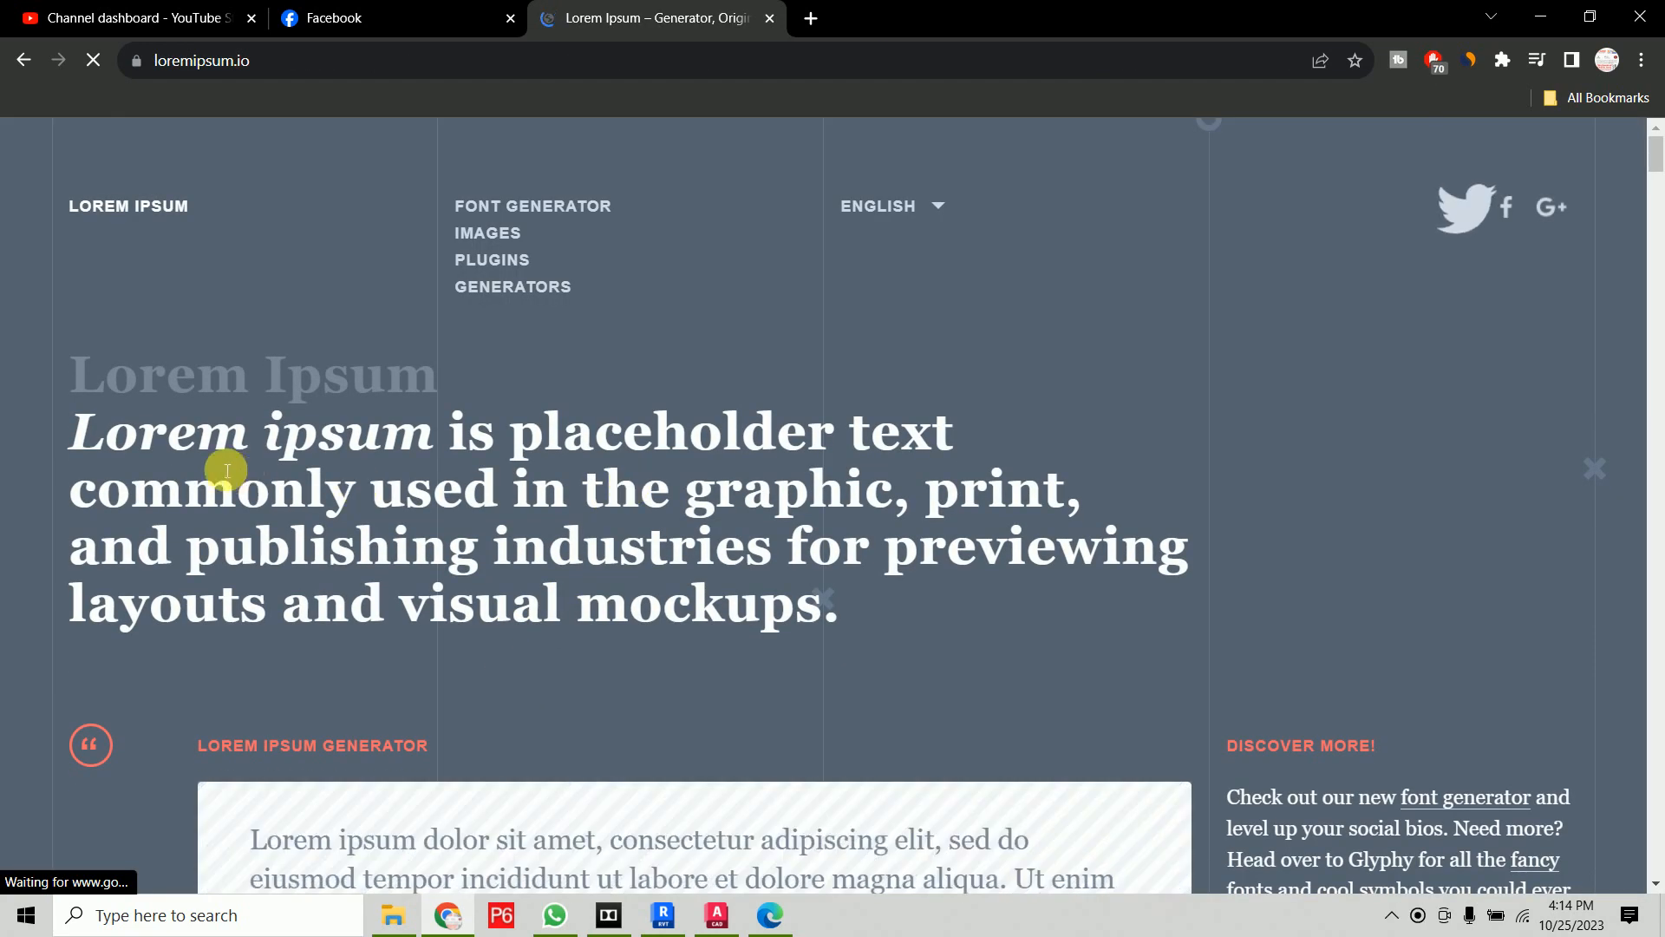
pyautogui.scroll(-6, 550, 434)
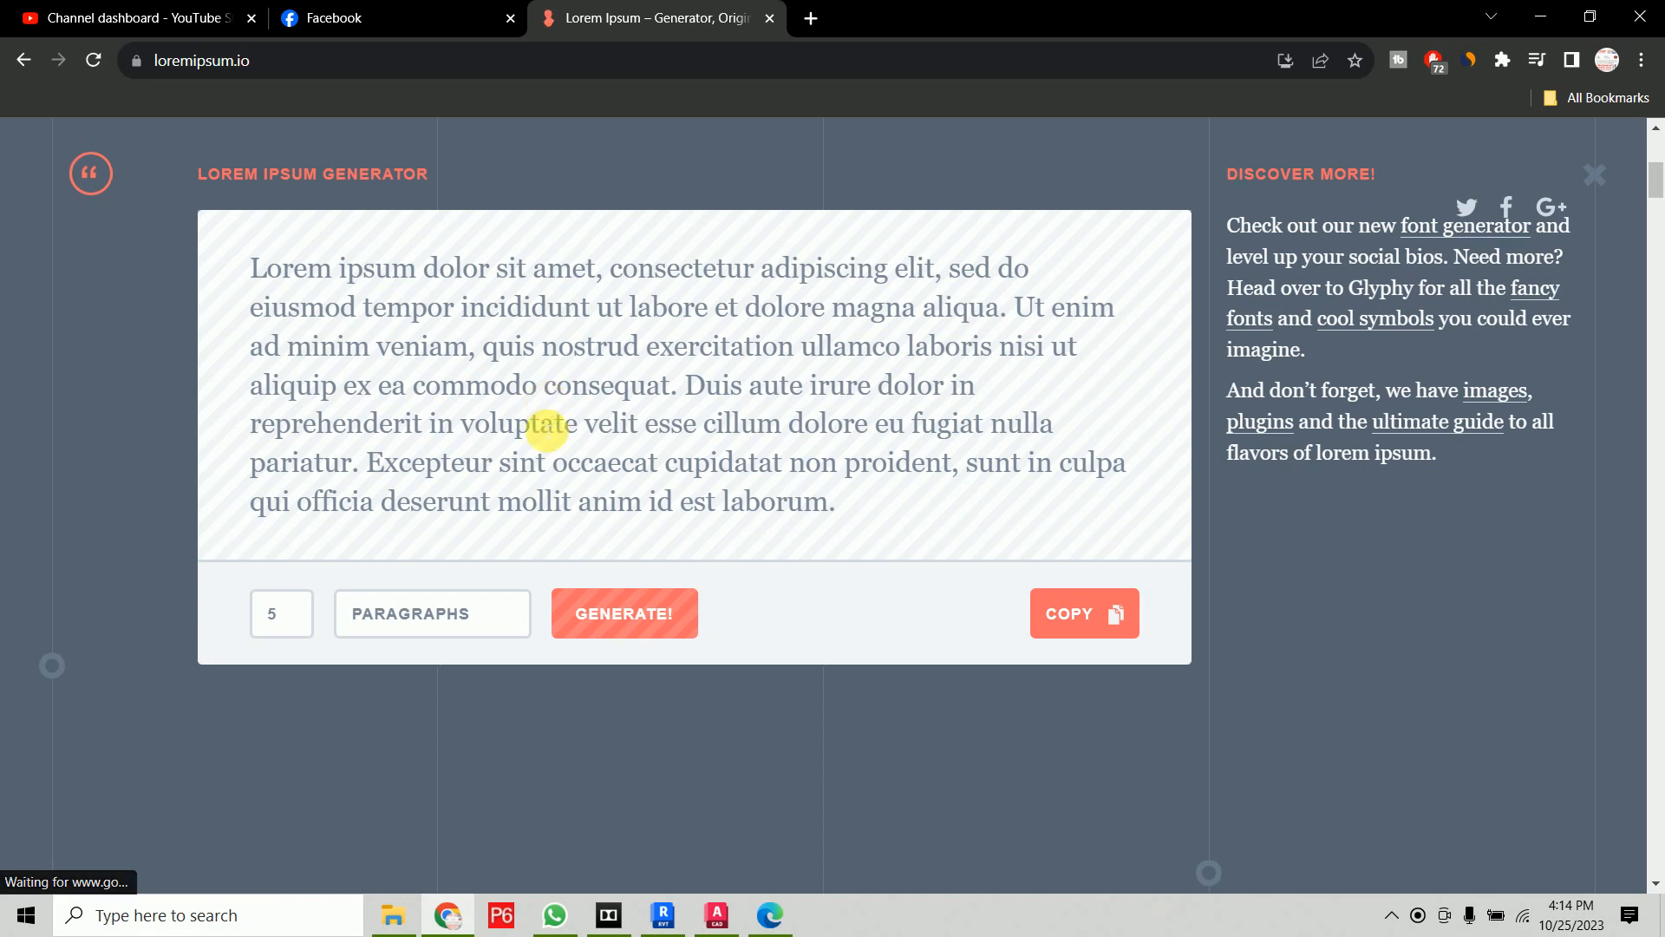
pyautogui.scroll(-5, 547, 431)
pyautogui.scroll(-6, 301, 414)
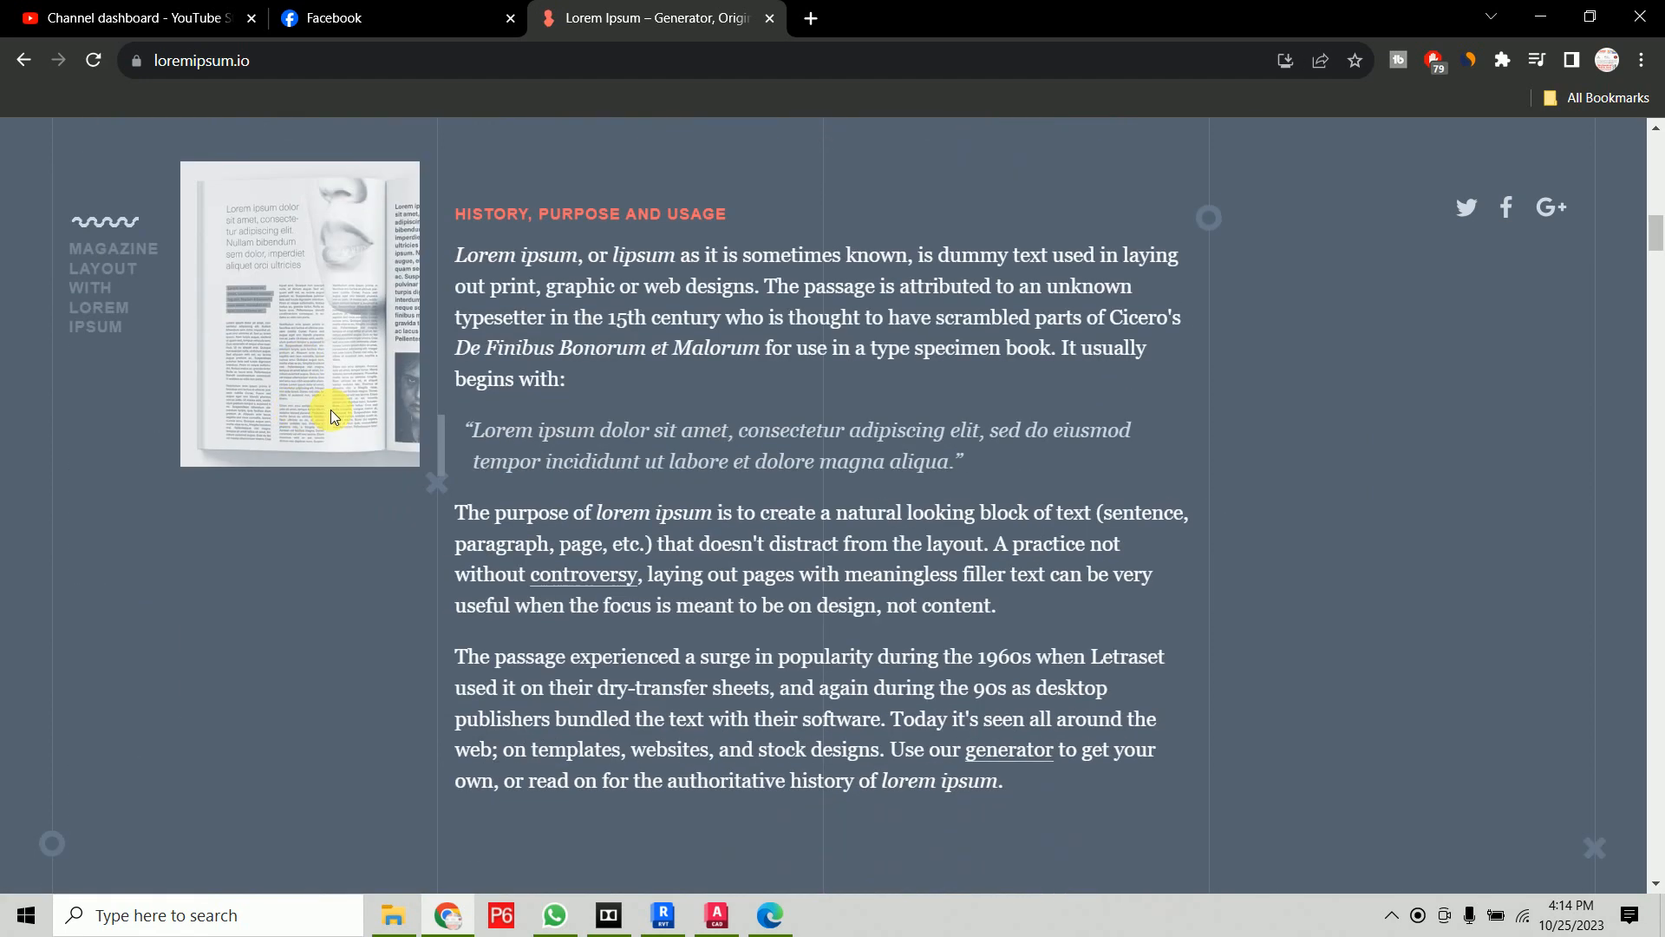
pyautogui.moveTo(459, 258); pyautogui.dragTo(572, 371)
pyautogui.hotkey('ctrl', 'c')
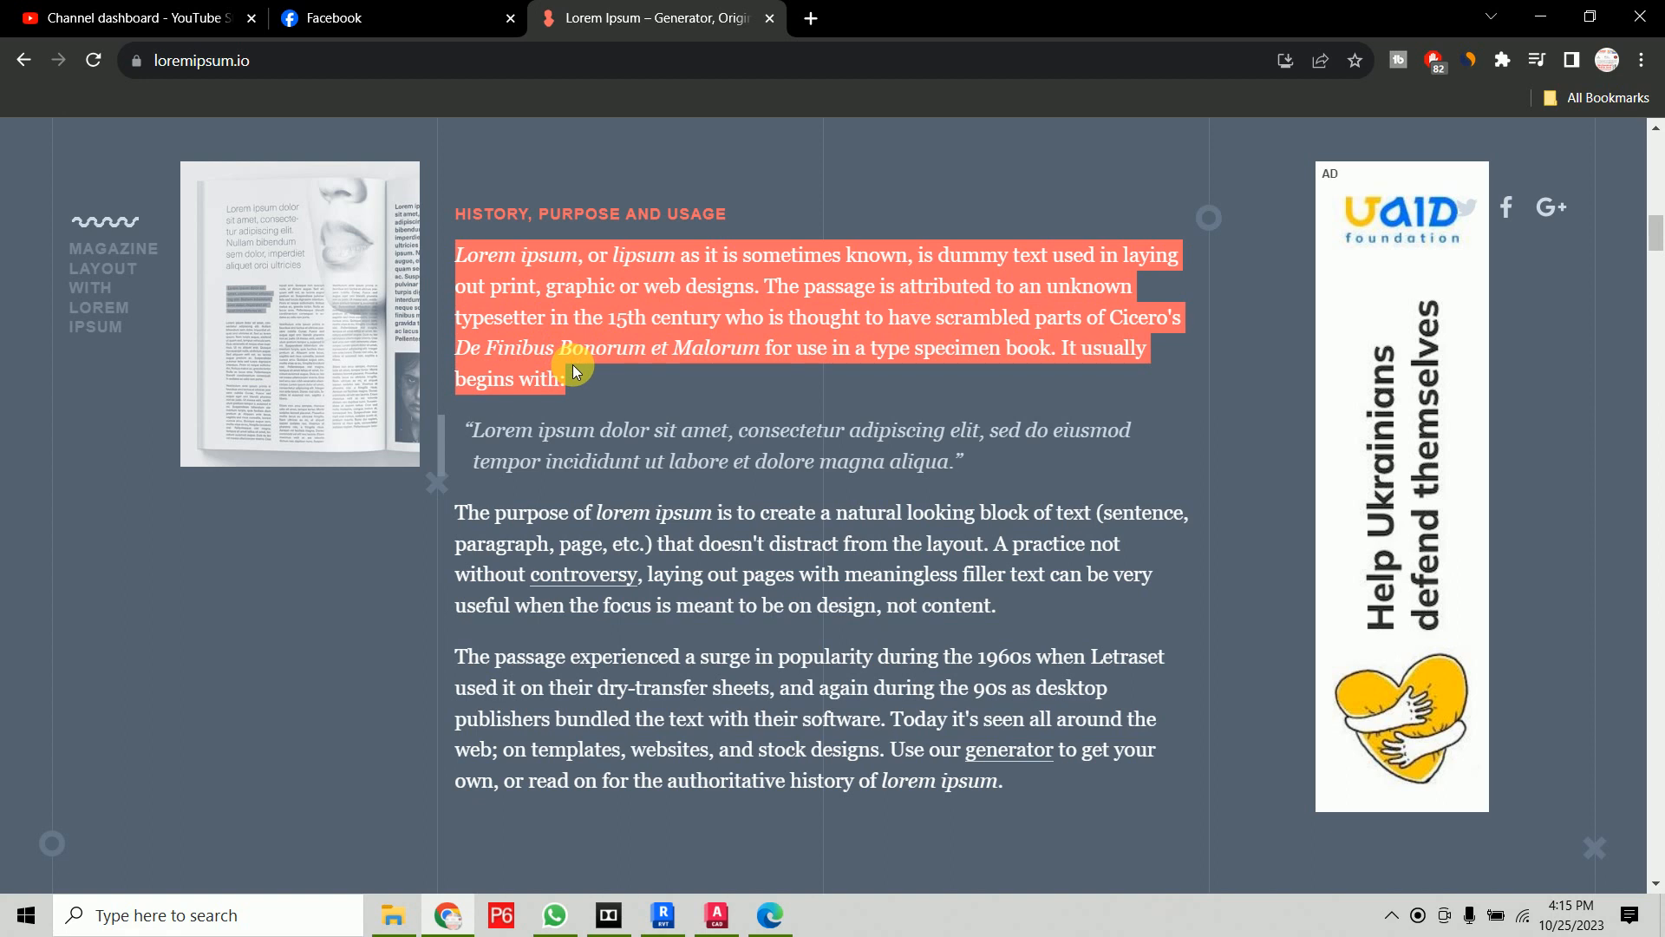
# Open Notepad, paste the paragraph as plain text and copy all of it again
pyautogui.click(20, 924)
pyautogui.write('no')
pyautogui.press('Return')
pyautogui.hotkey('ctrl', 'v')
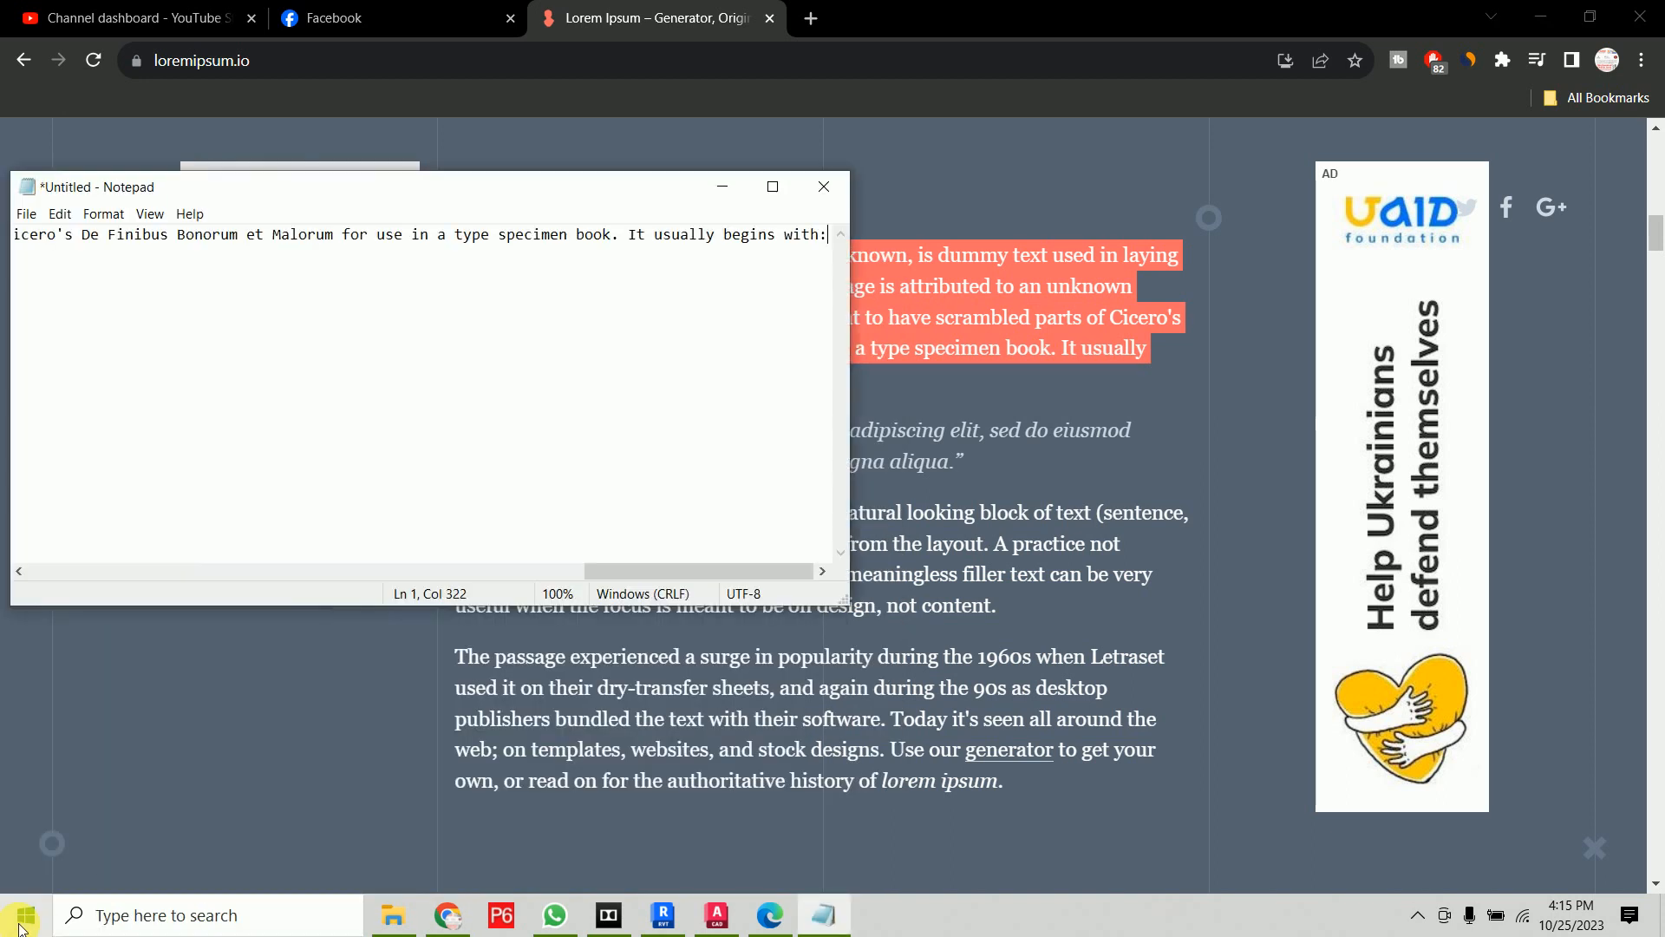
pyautogui.hotkey('ctrl', 'a')
pyautogui.hotkey('ctrl', 'c')
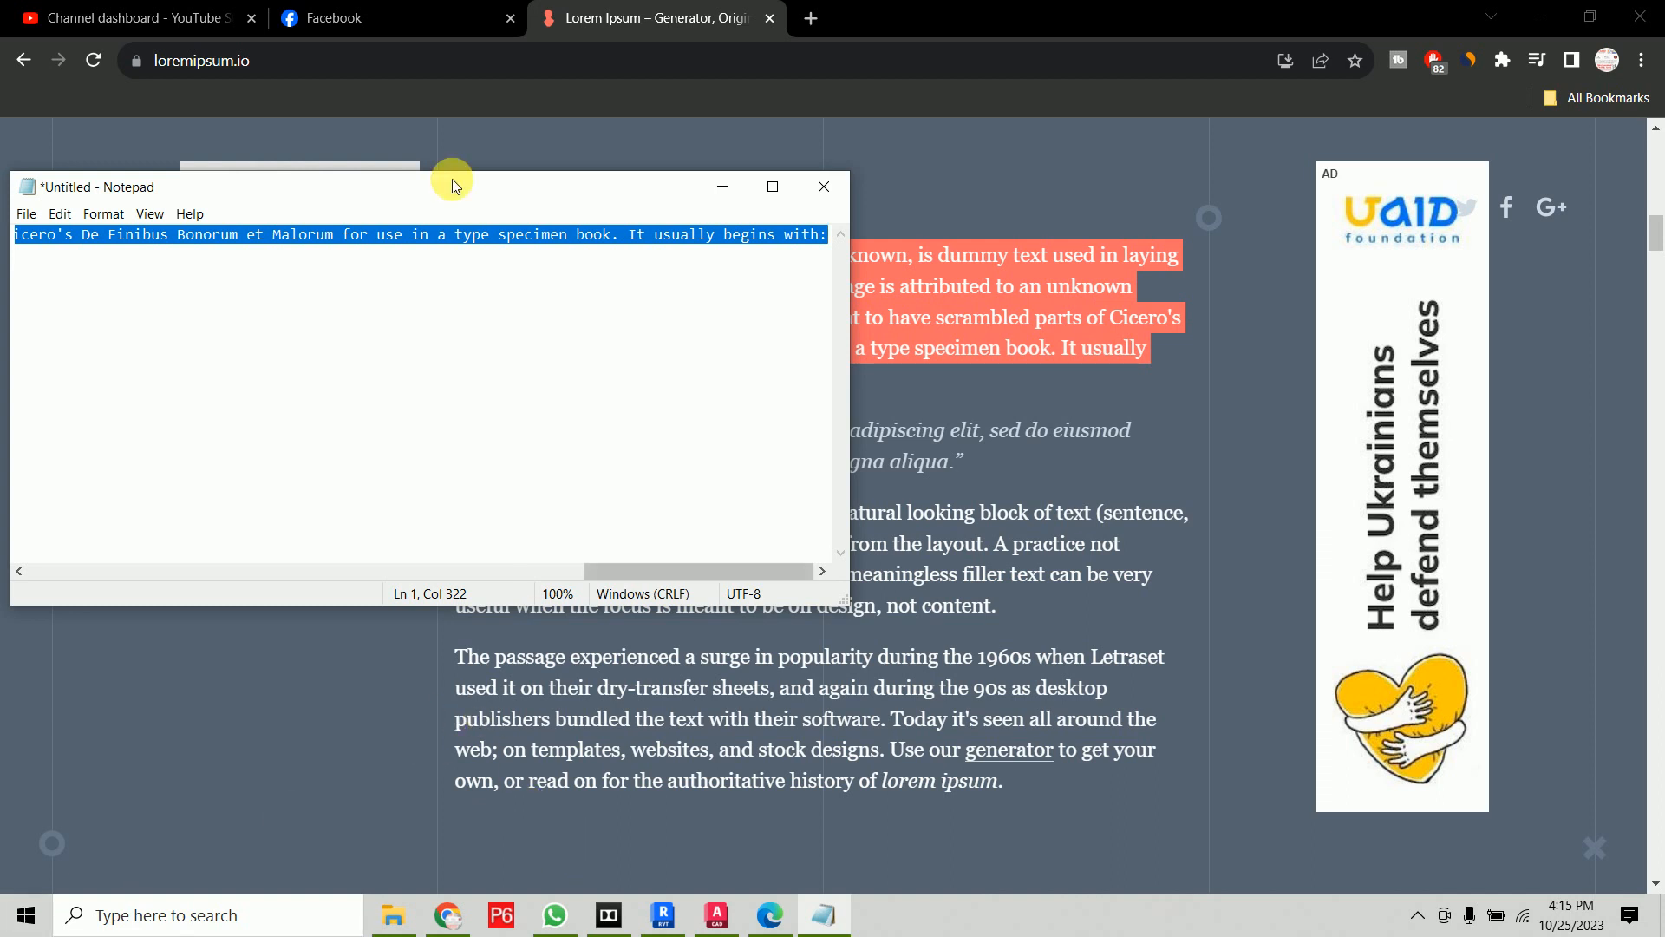
# Switch to AutoCAD, create a multiline text box in the middle of the drawing and paste the copied paragraph into it
pyautogui.click(717, 915)
pyautogui.write('t')
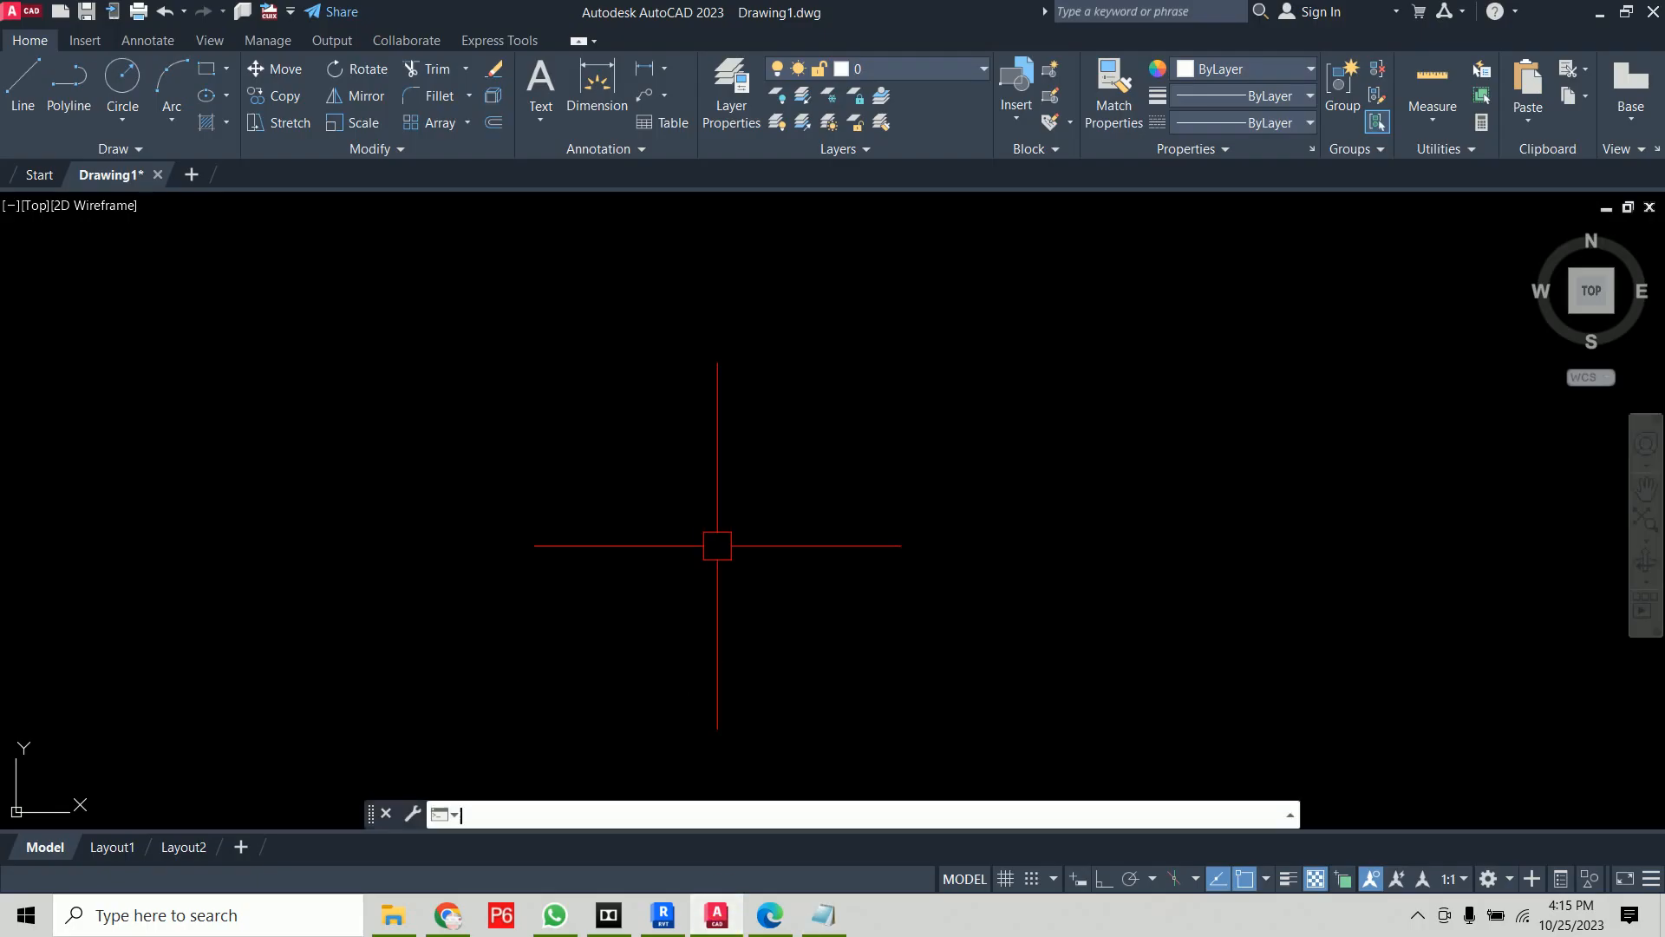
pyautogui.press('Return')
pyautogui.click(547, 445)
pyautogui.click(953, 630)
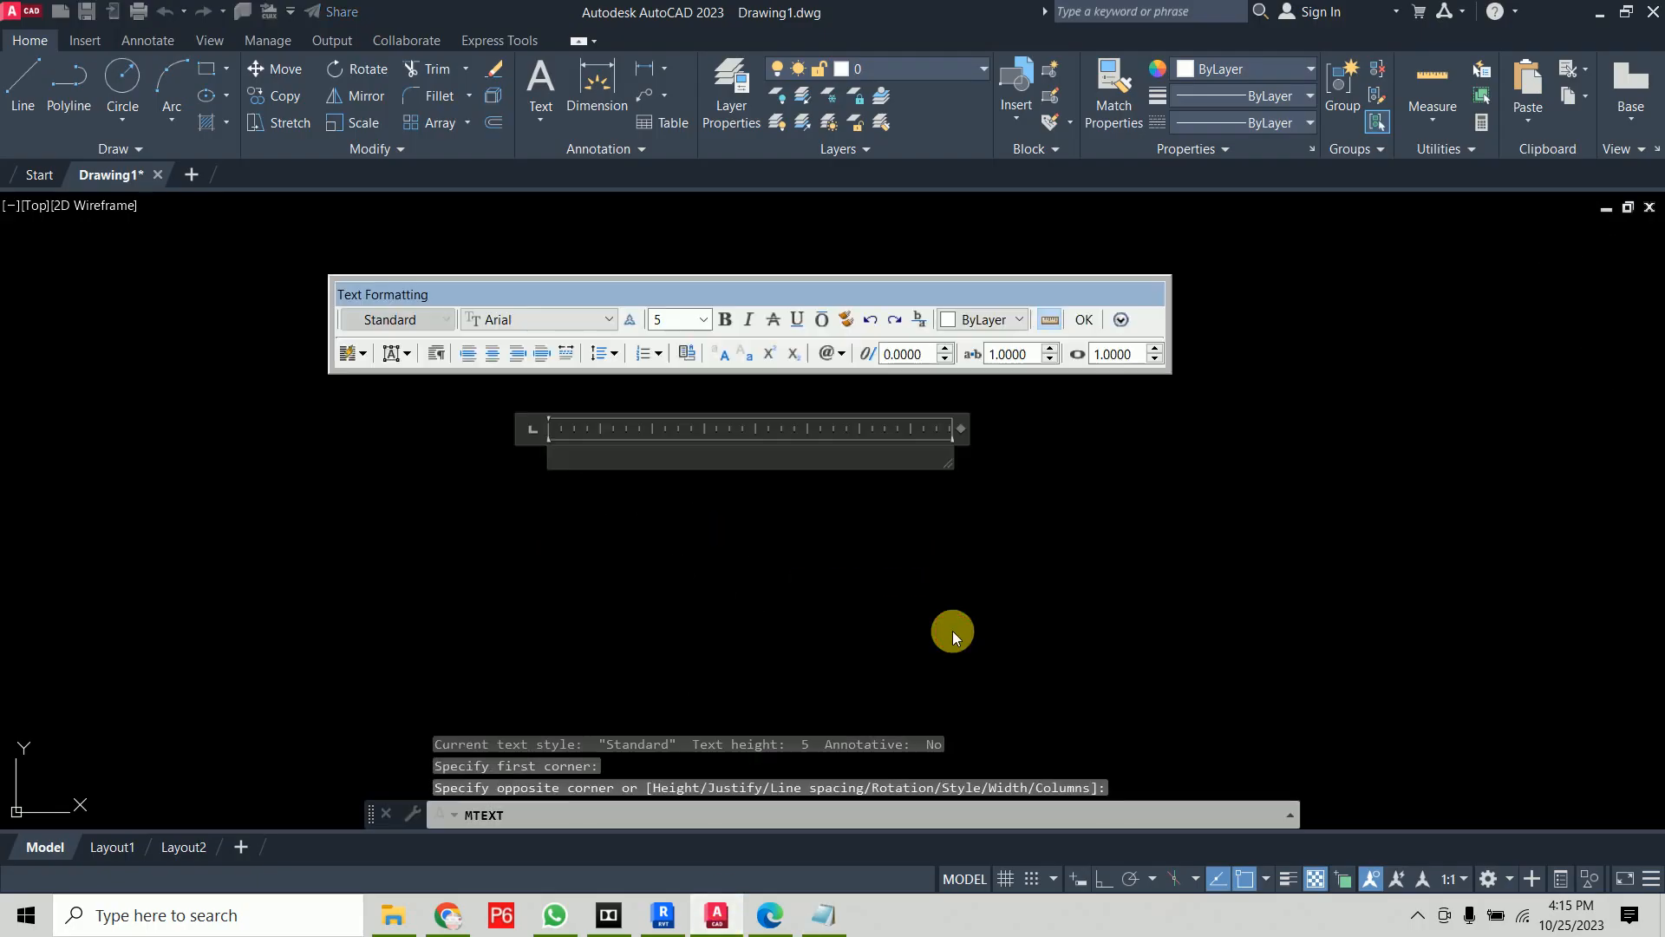
pyautogui.hotkey('ctrl', 'v')
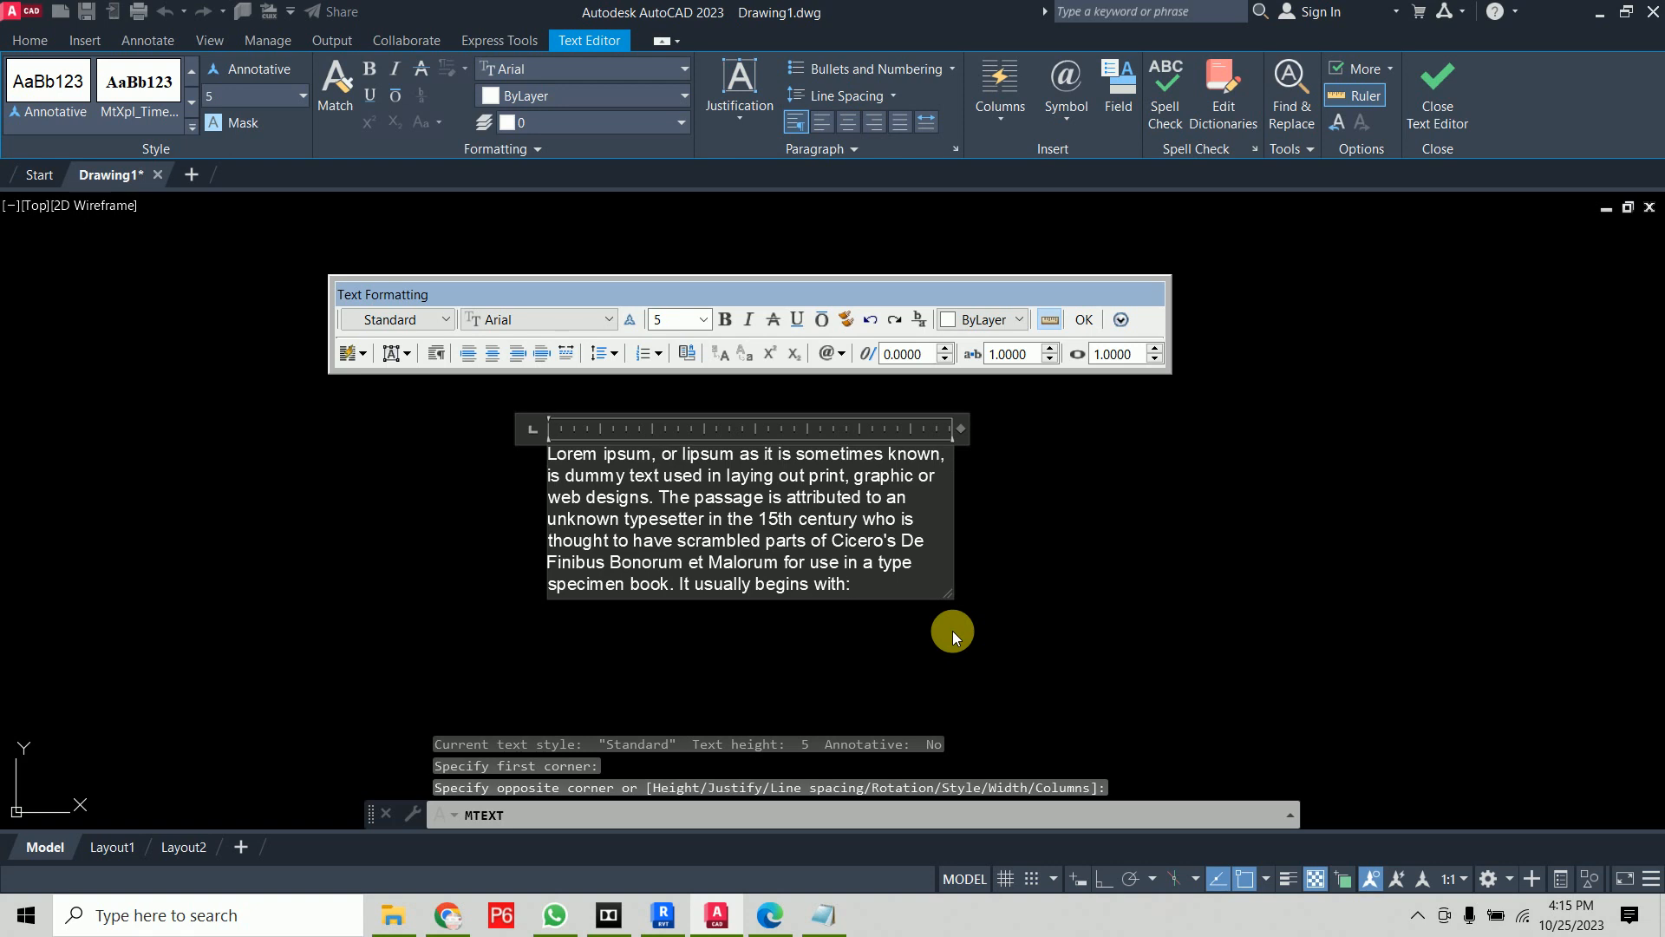
# Introduce spelling mistakes in the paragraph's first line, changing "sometimes" to "somtimes" and "known" to "knuwn"
pyautogui.scroll(2, 744, 476)
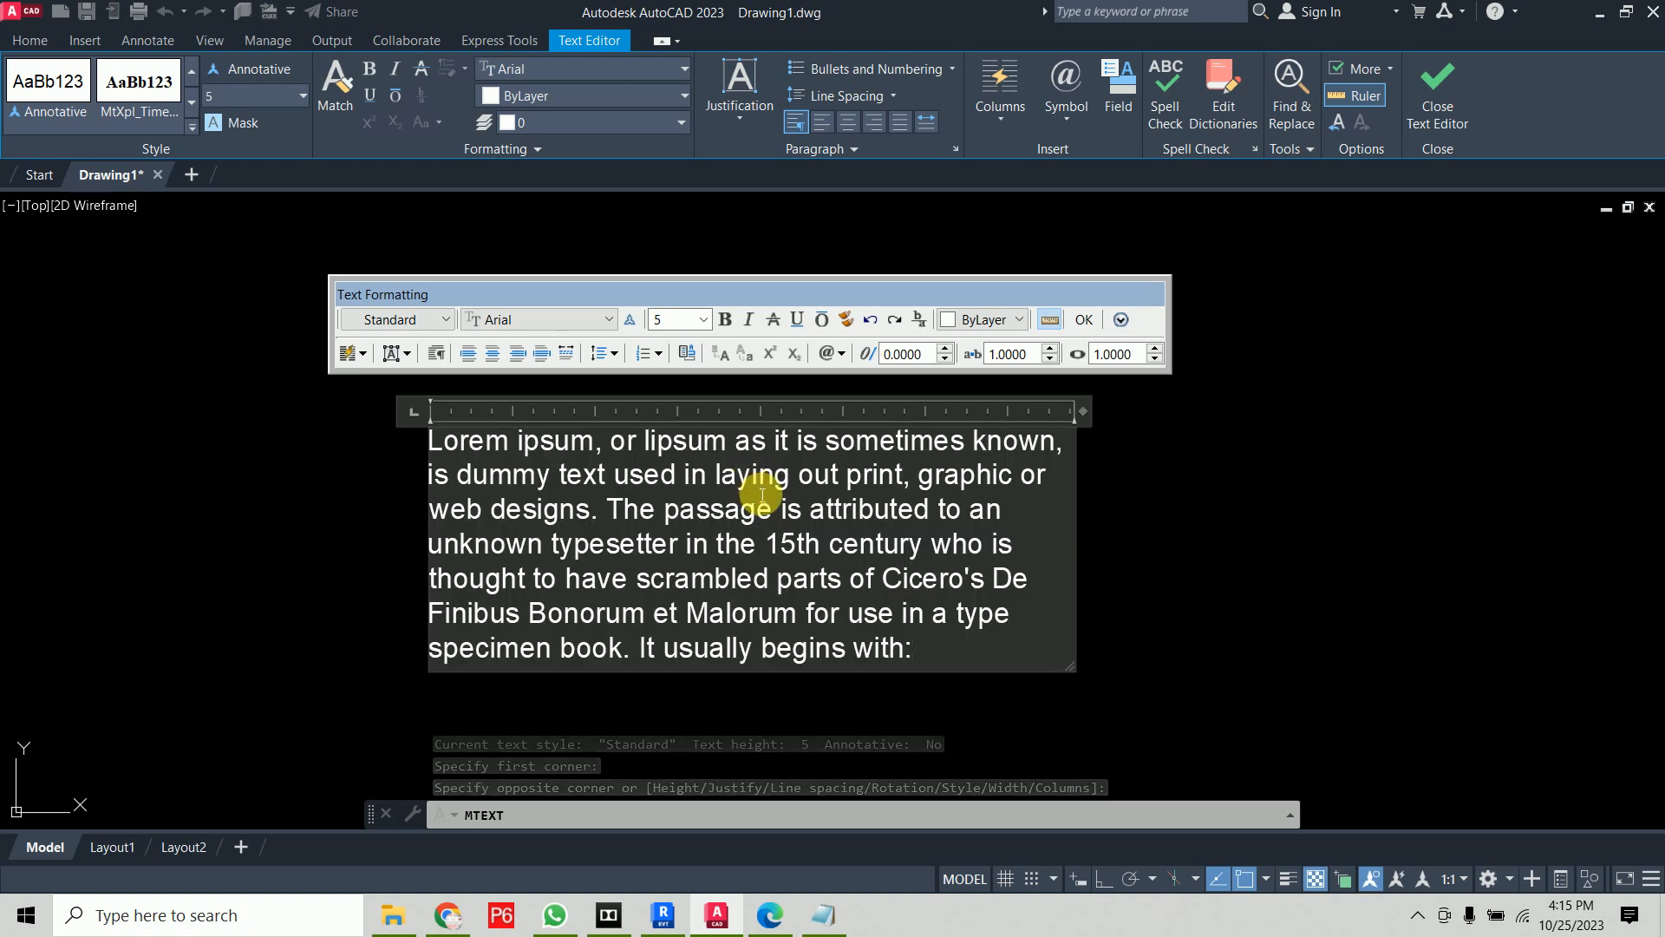
pyautogui.click(899, 460)
pyautogui.click(857, 450)
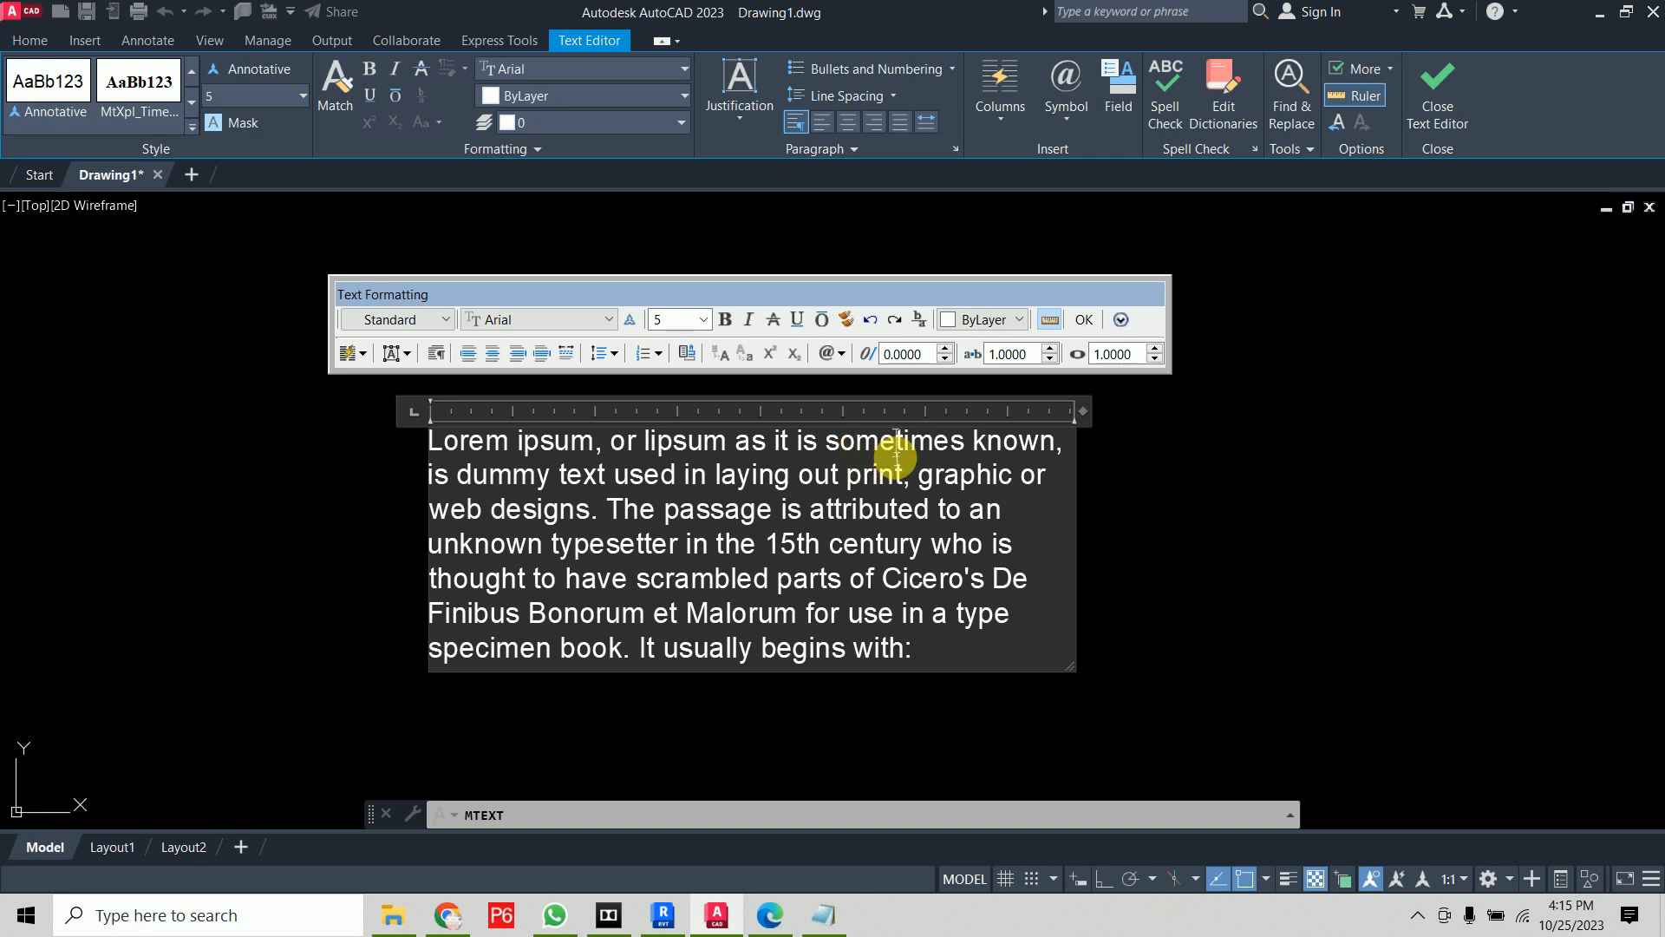
pyautogui.click(896, 451)
pyautogui.press('BackSpace')
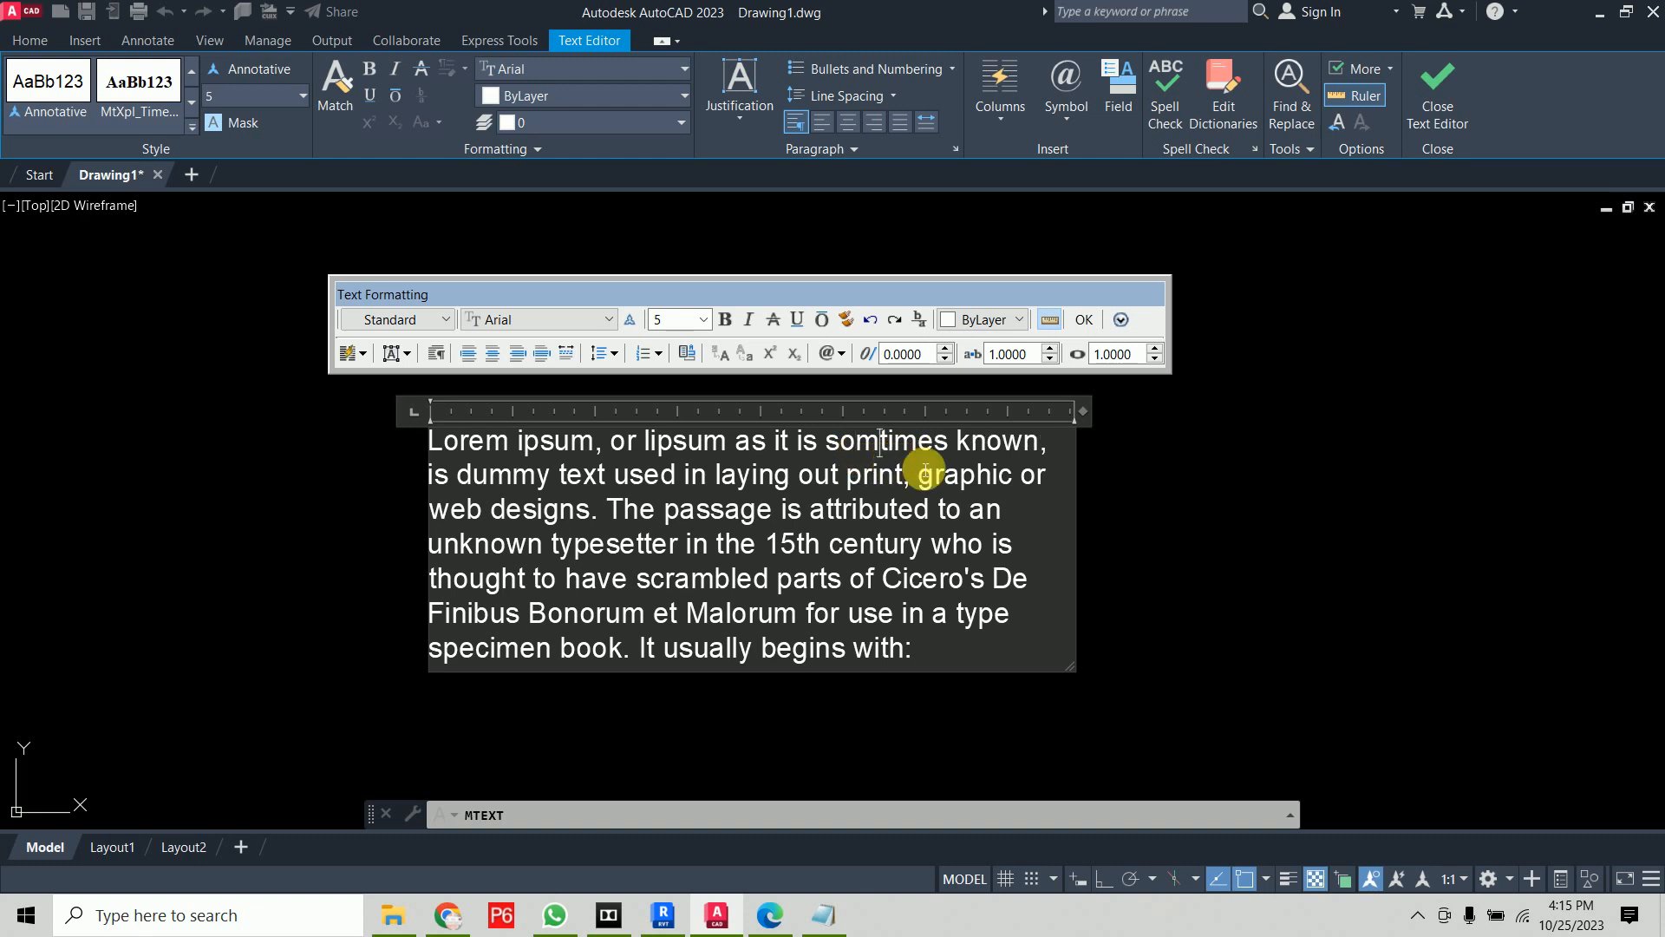
pyautogui.click(1004, 448)
pyautogui.press('BackSpace')
pyautogui.write('u')
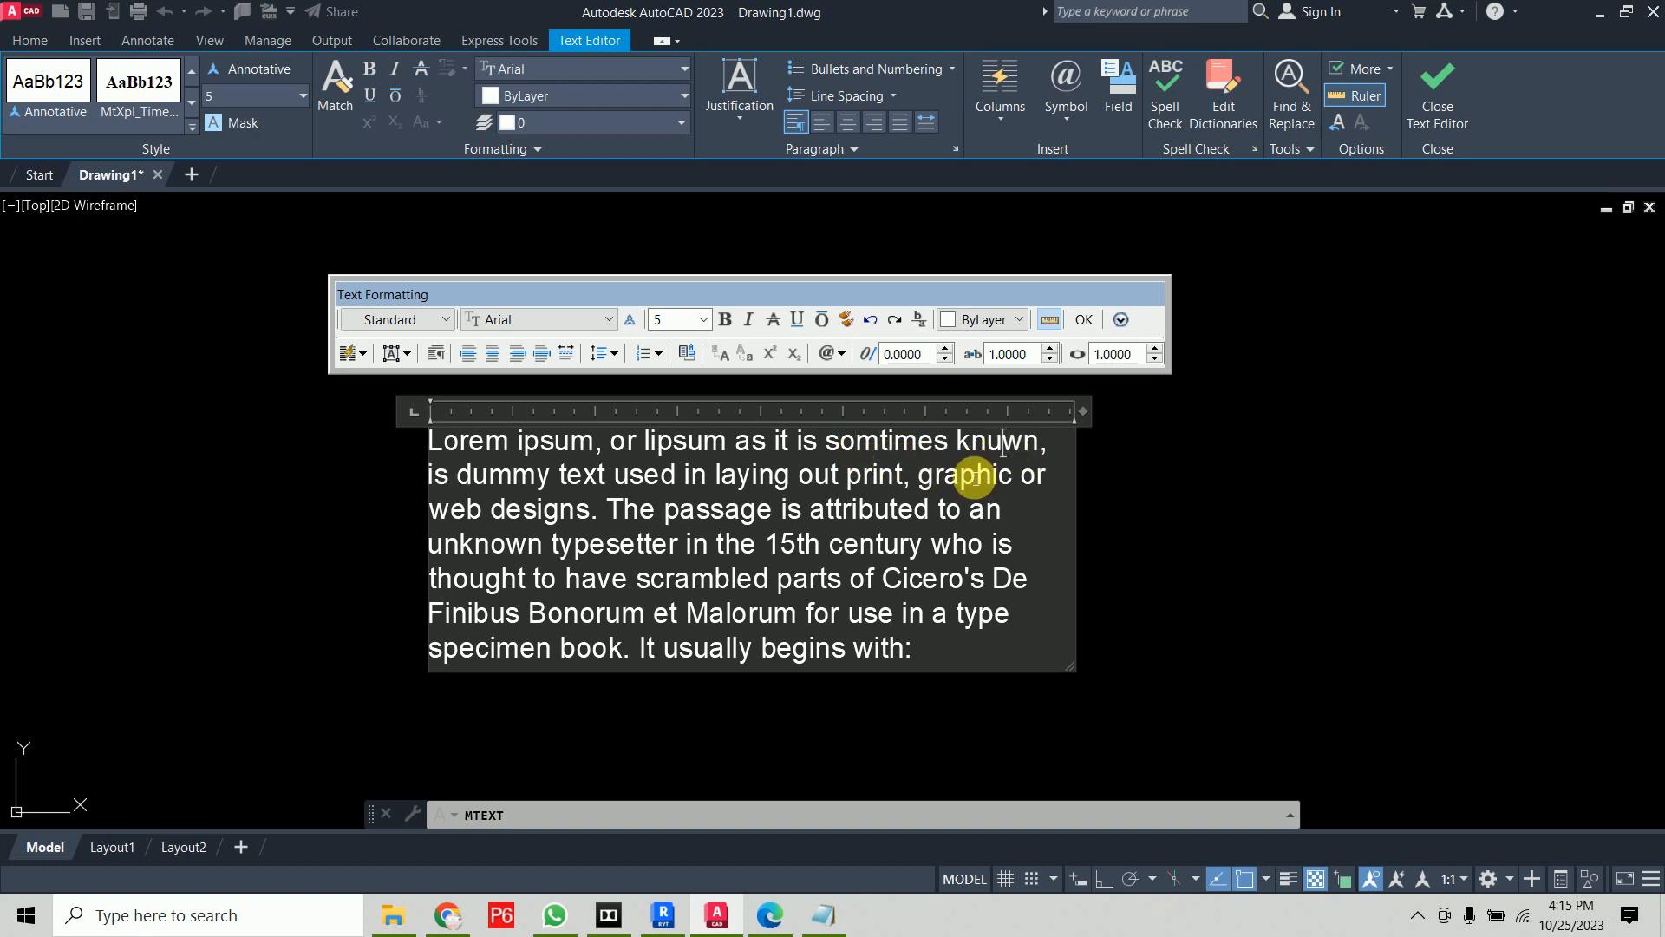
# Misspell "attributed" as "attribted" and "typesetter" as "typesatter", and finish editing the multiline text
pyautogui.click(892, 512)
pyautogui.press('BackSpace')
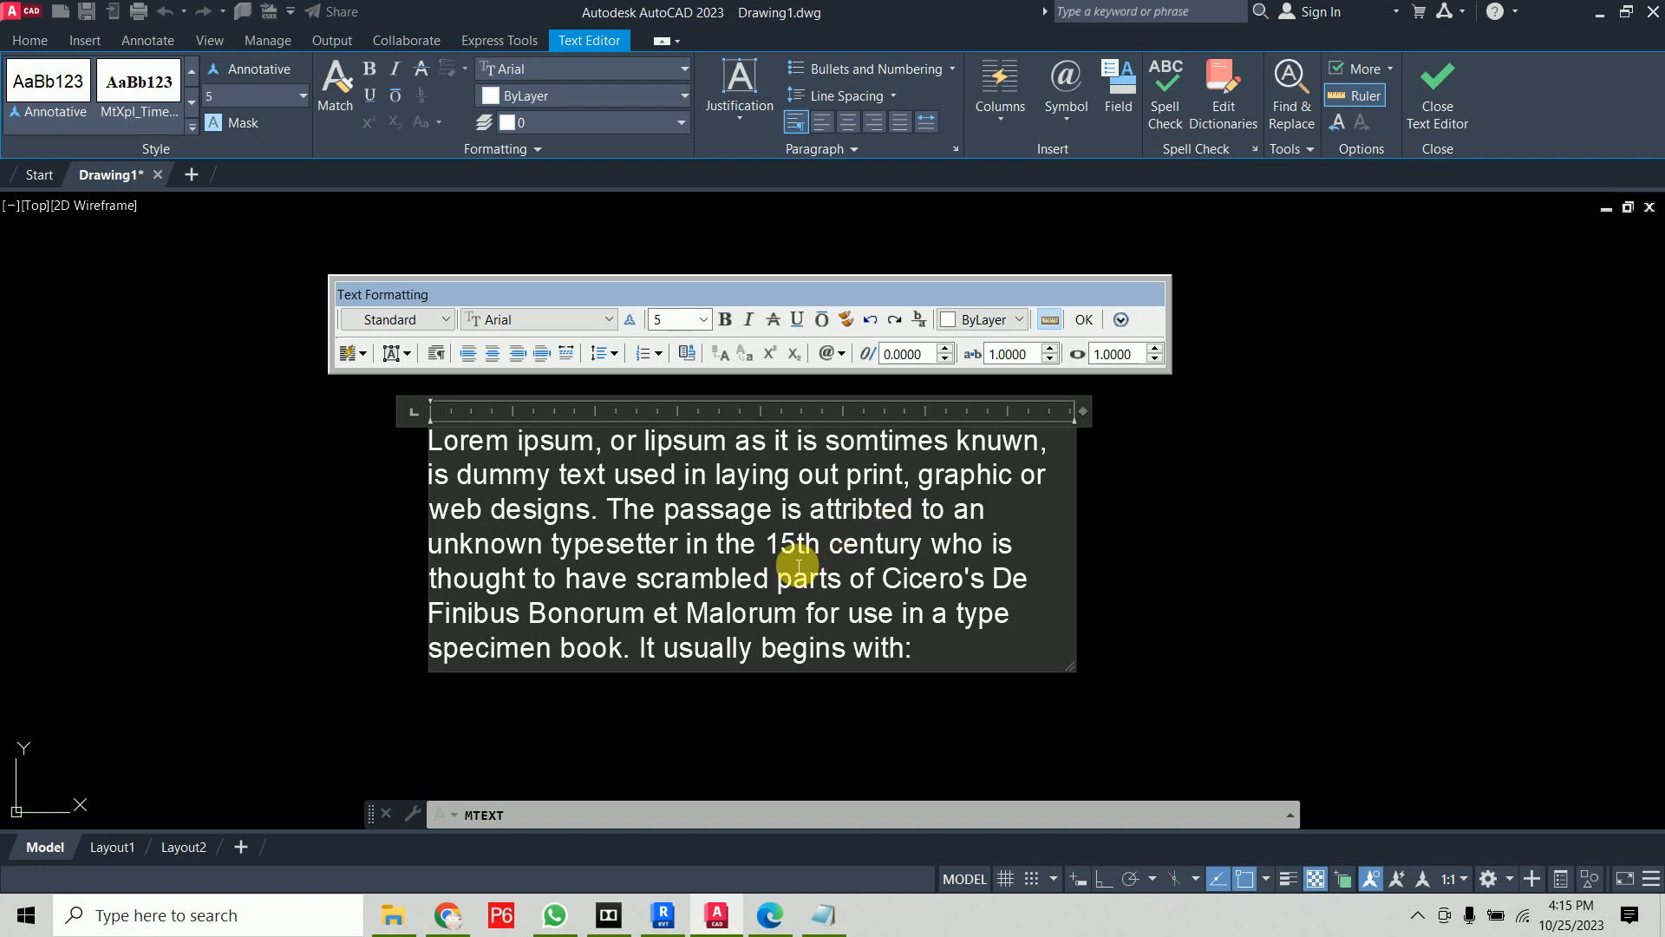
pyautogui.click(639, 547)
pyautogui.press('BackSpace')
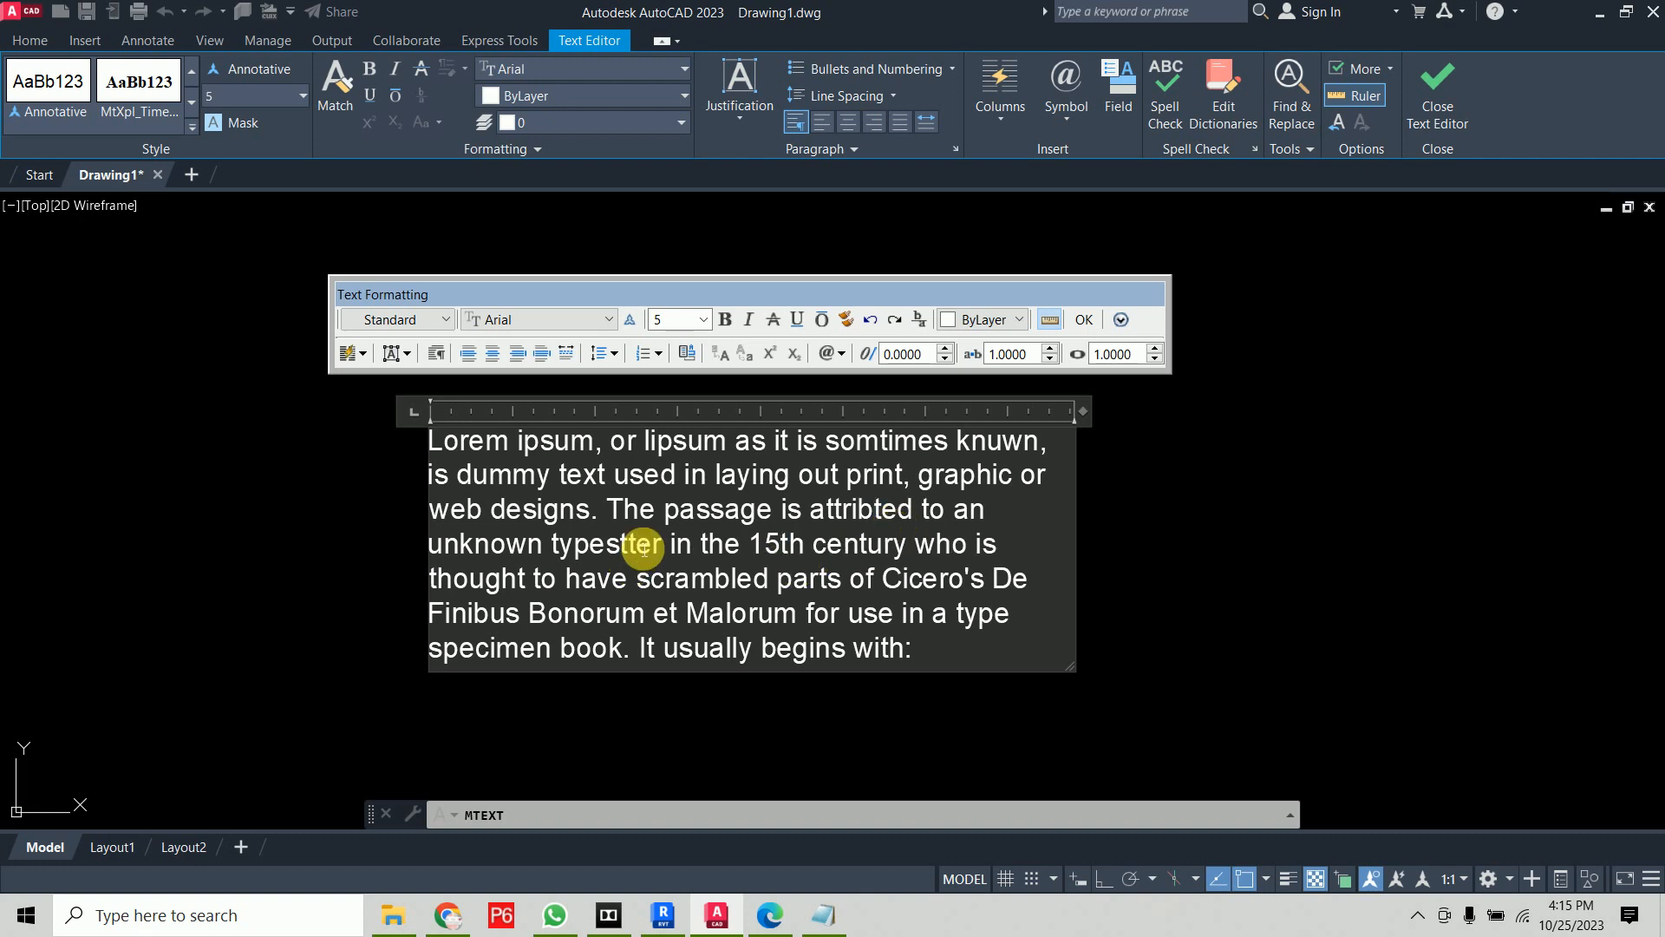
pyautogui.write('a')
pyautogui.click(1084, 319)
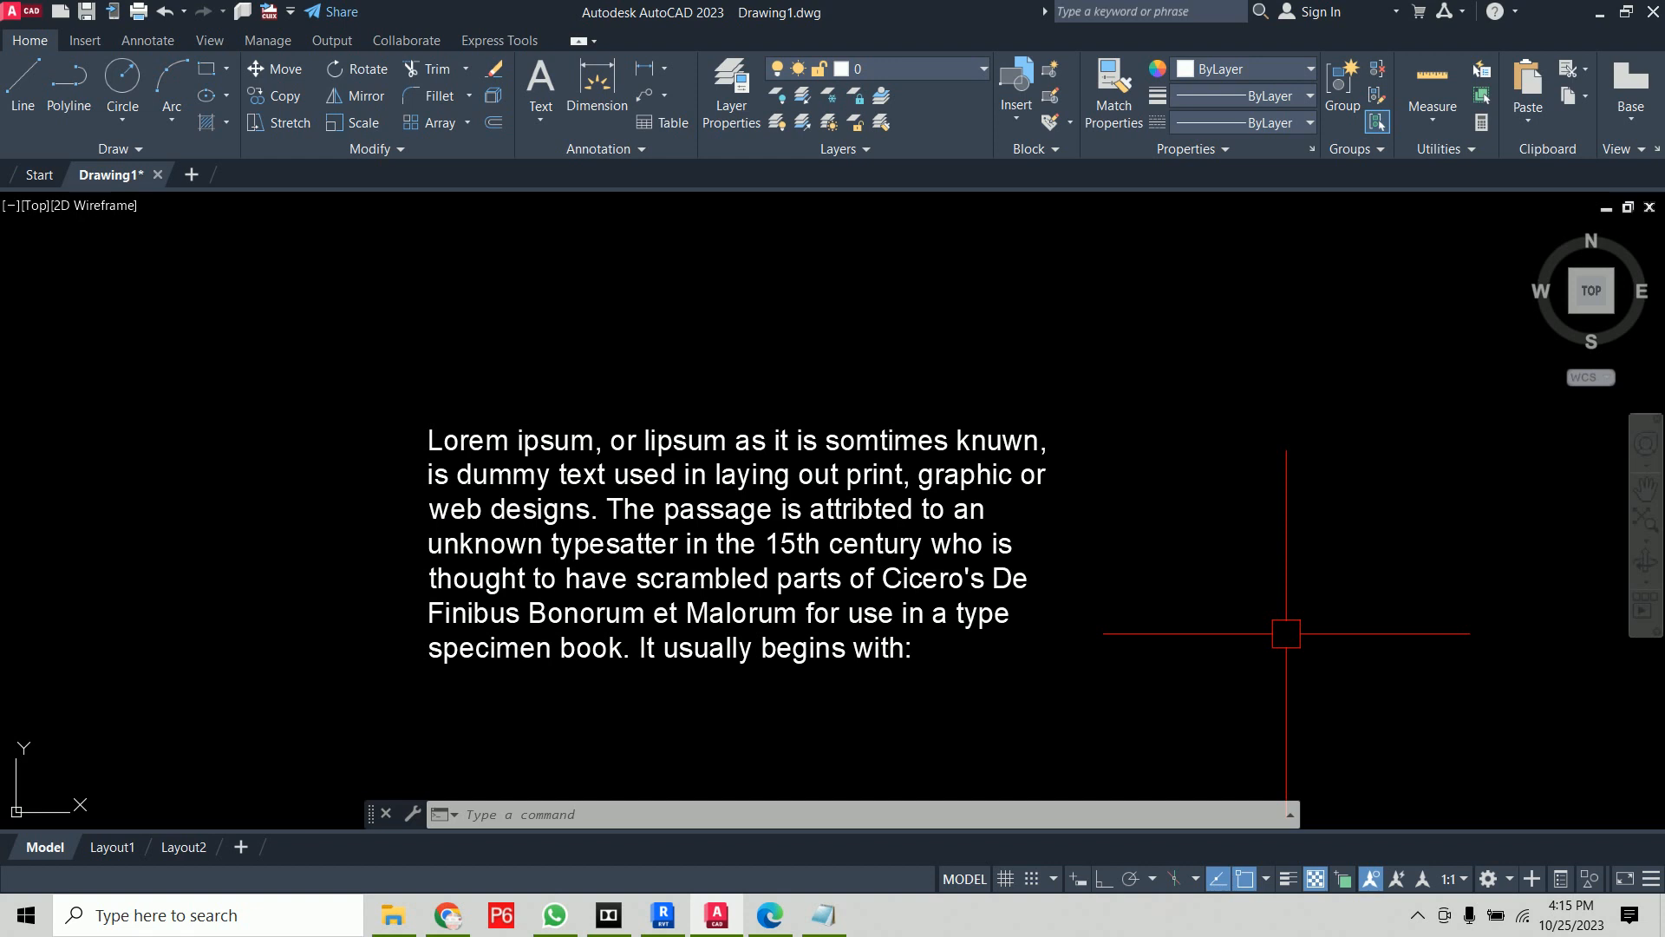
# Switch to the PDF notes in Edge and underline the heading "Spelling Check" and its command "SP [Enter]"
pyautogui.click(769, 915)
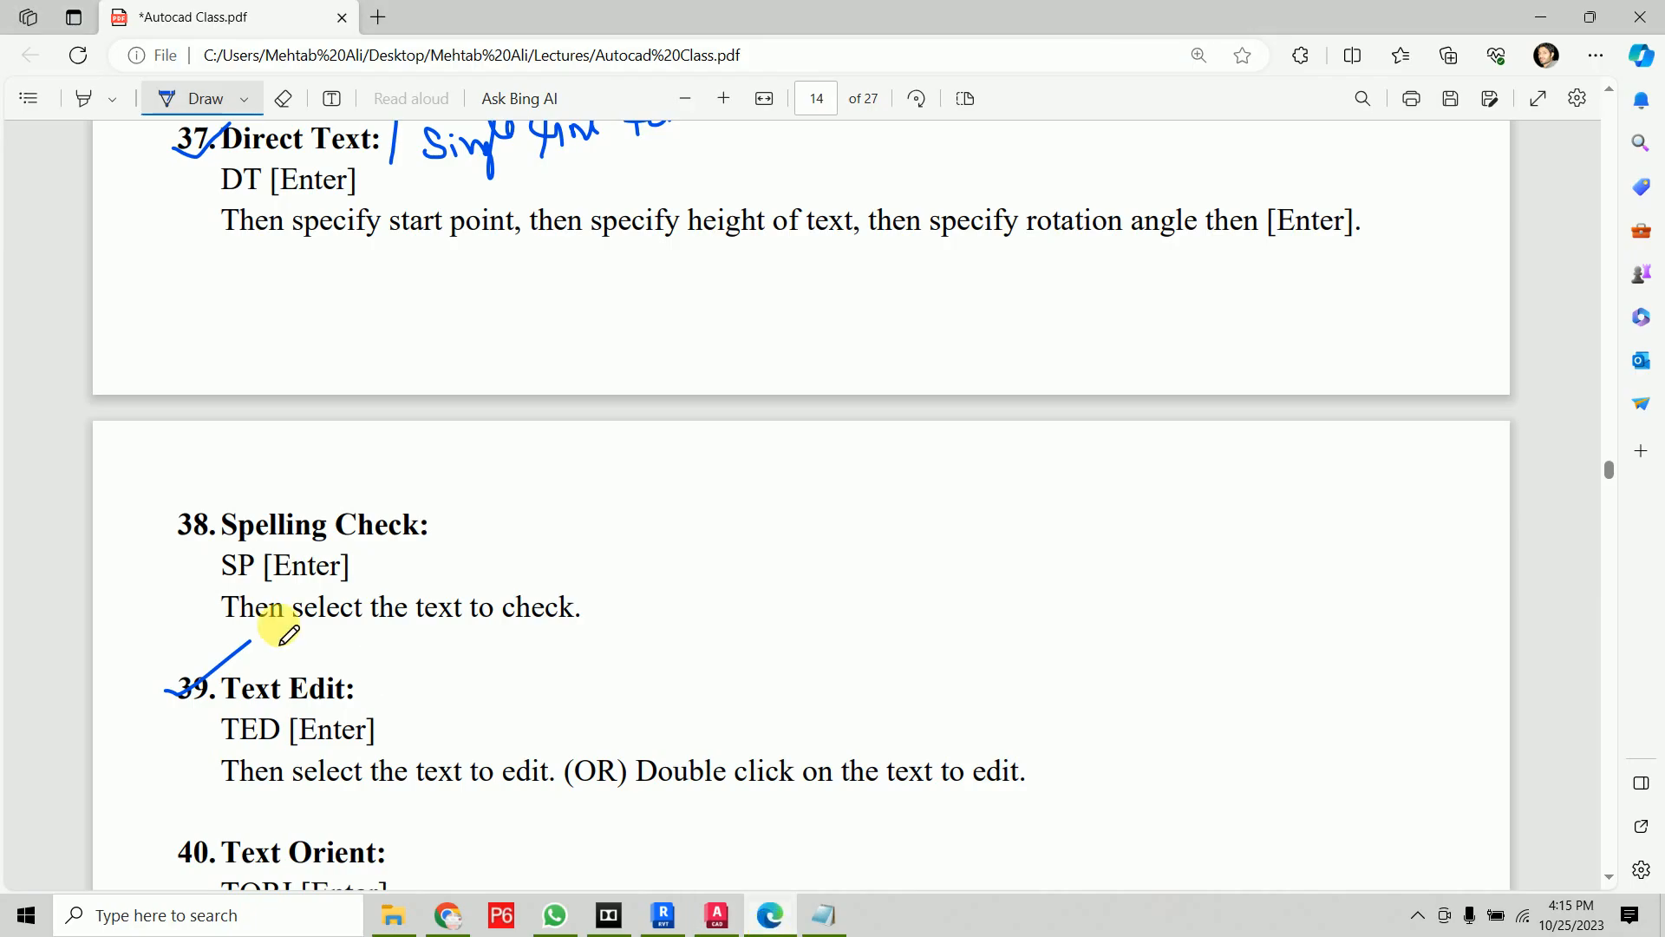
pyautogui.moveTo(210, 552); pyautogui.dragTo(435, 547)
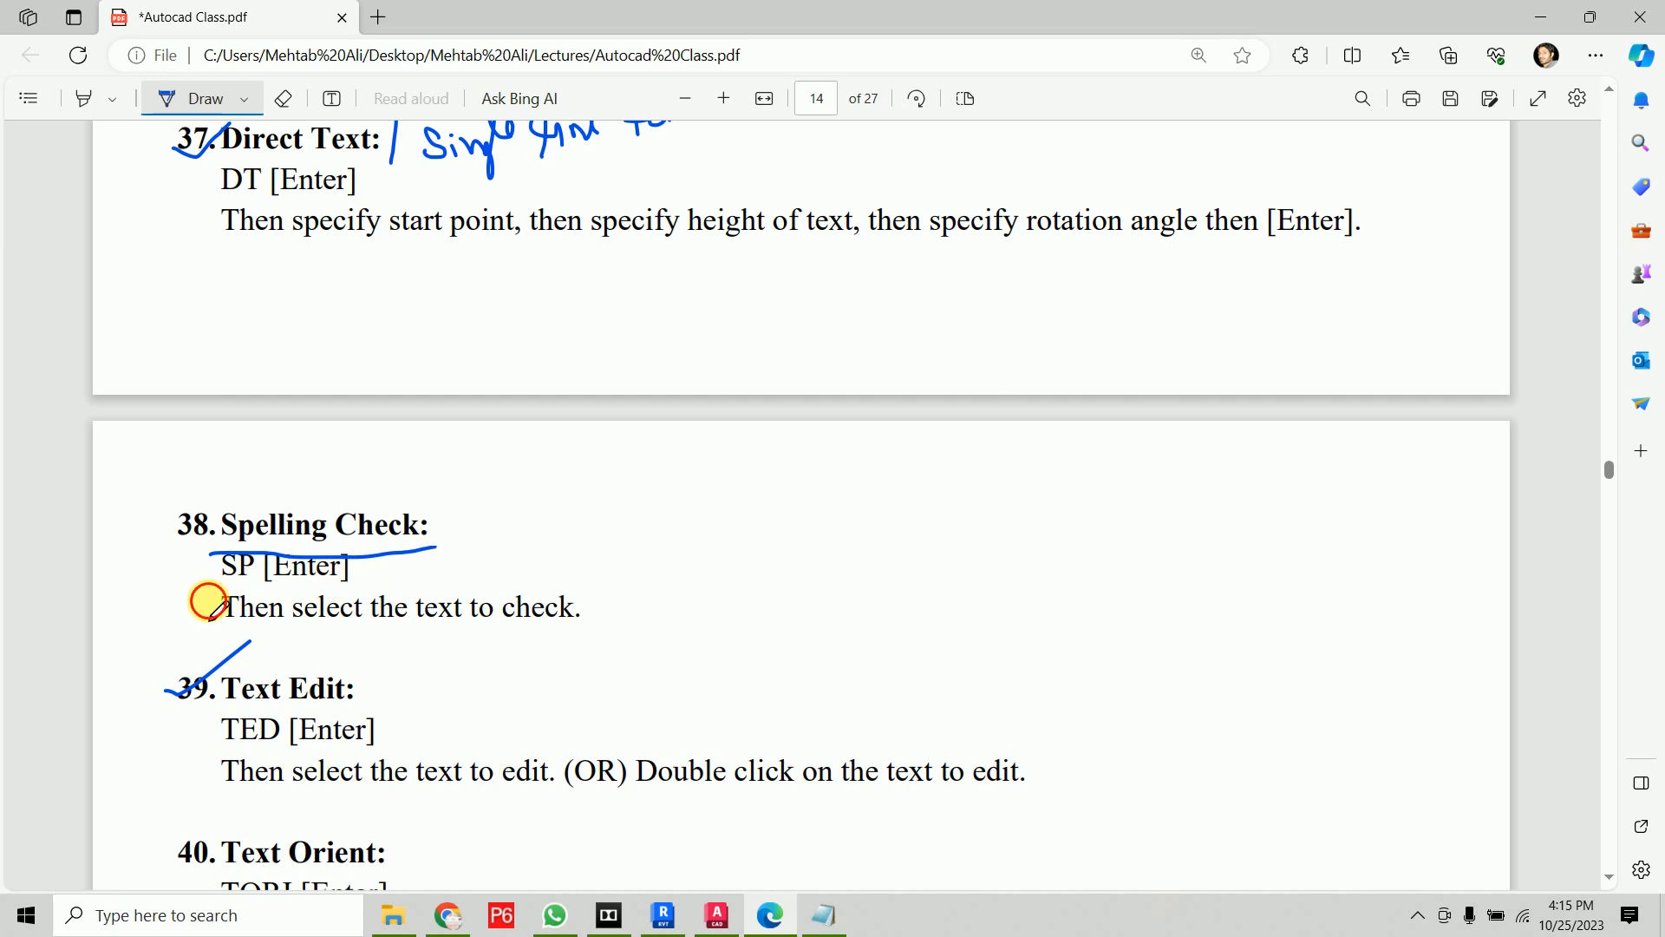
pyautogui.moveTo(208, 601); pyautogui.dragTo(392, 587)
# Switch to AutoCAD and start a spelling check of the entire drawing, keeping the dialog clear of the paragraph
pyautogui.click(720, 917)
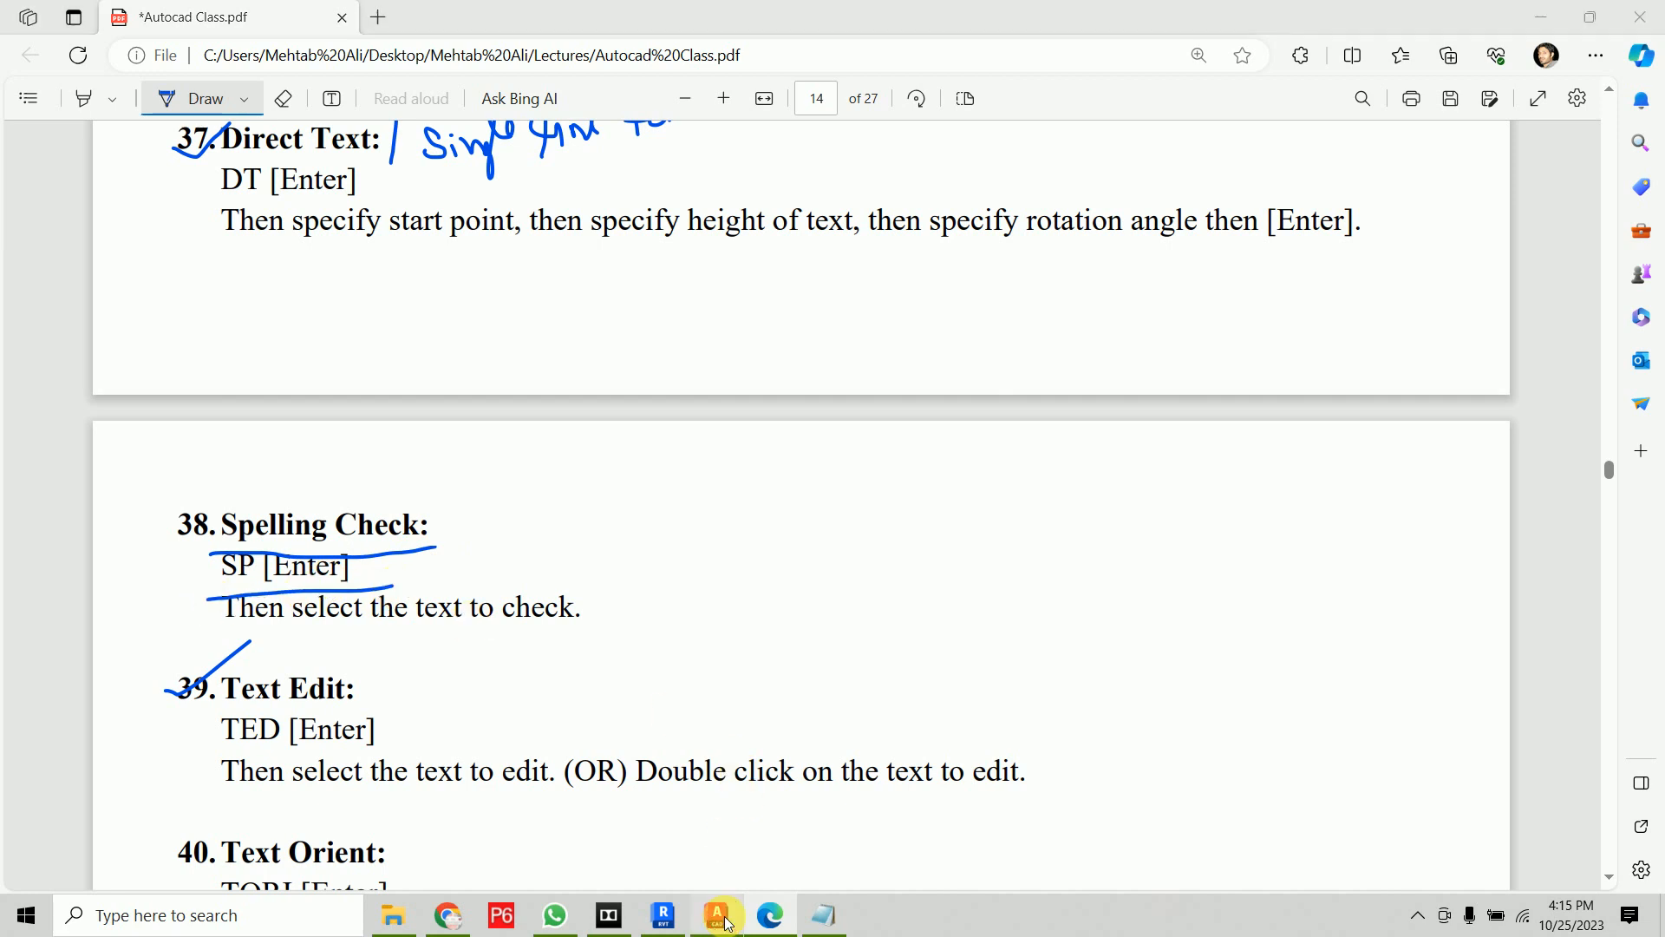
pyautogui.write('s')
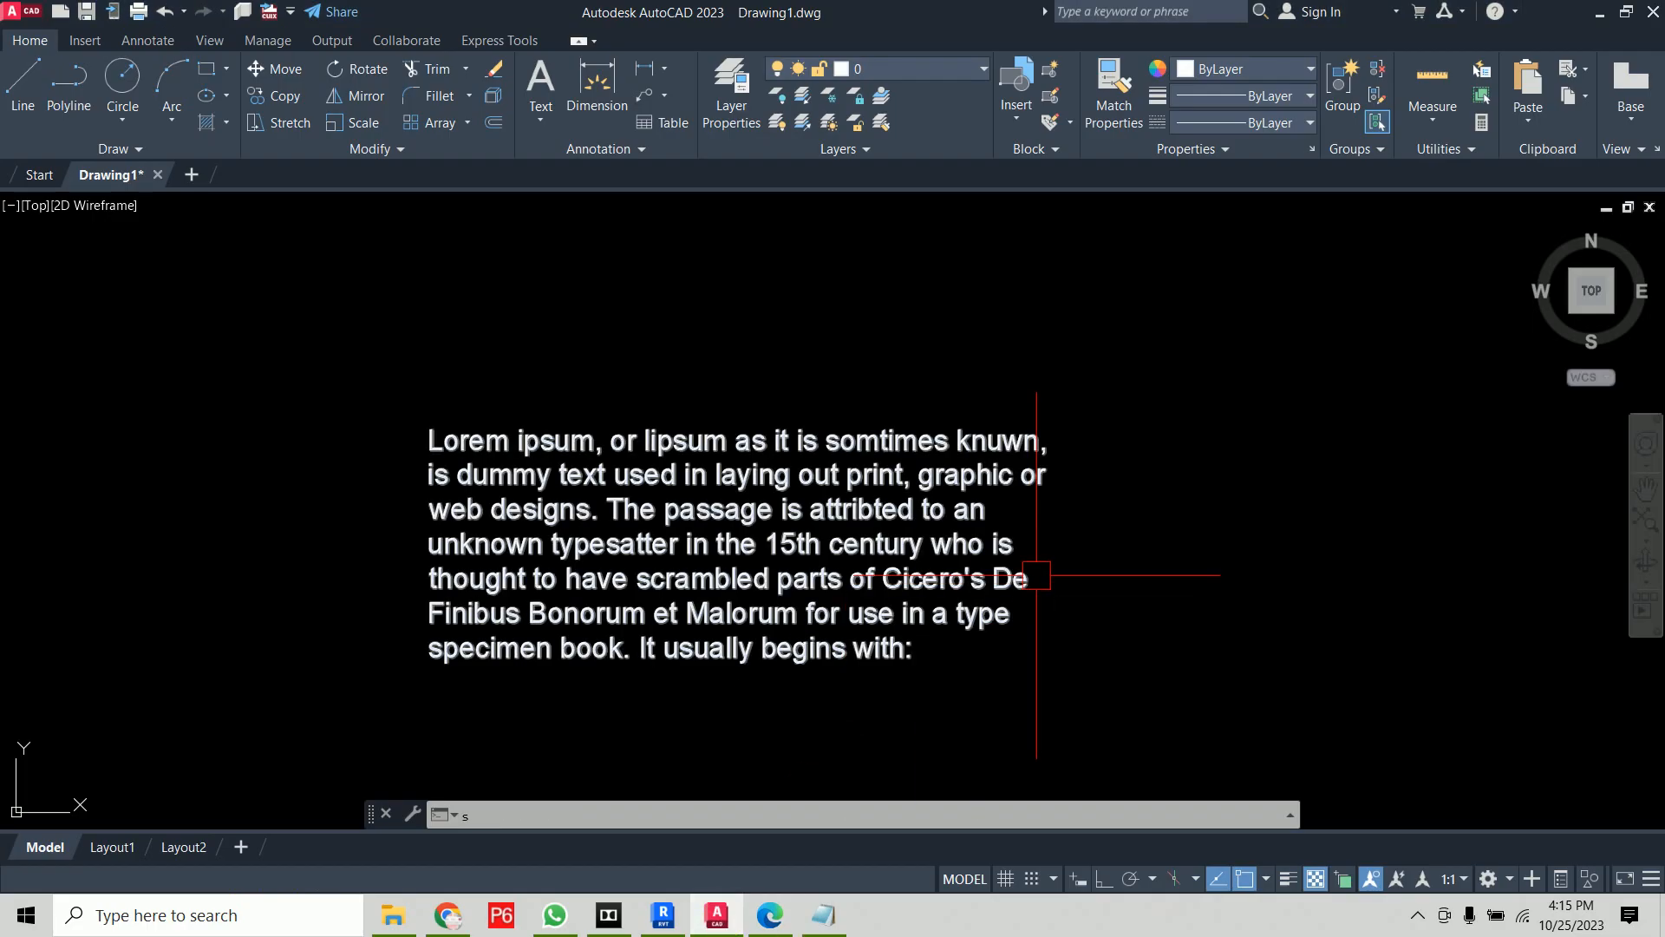
pyautogui.write('p')
pyautogui.press('Return')
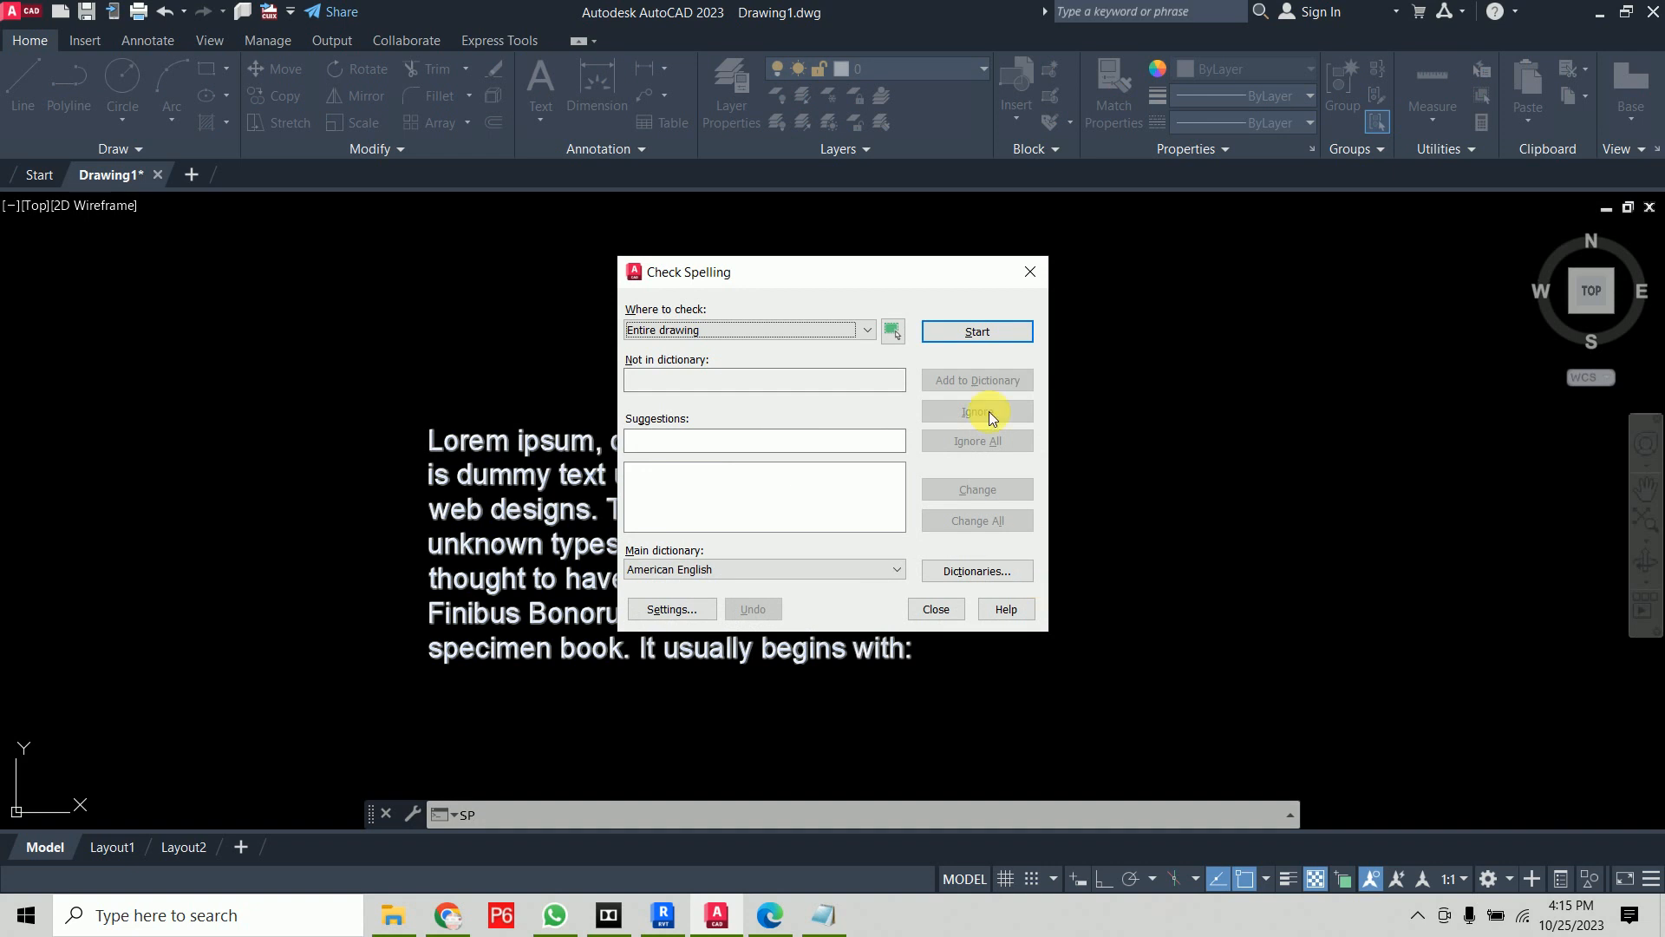
pyautogui.moveTo(768, 272); pyautogui.dragTo(773, 169)
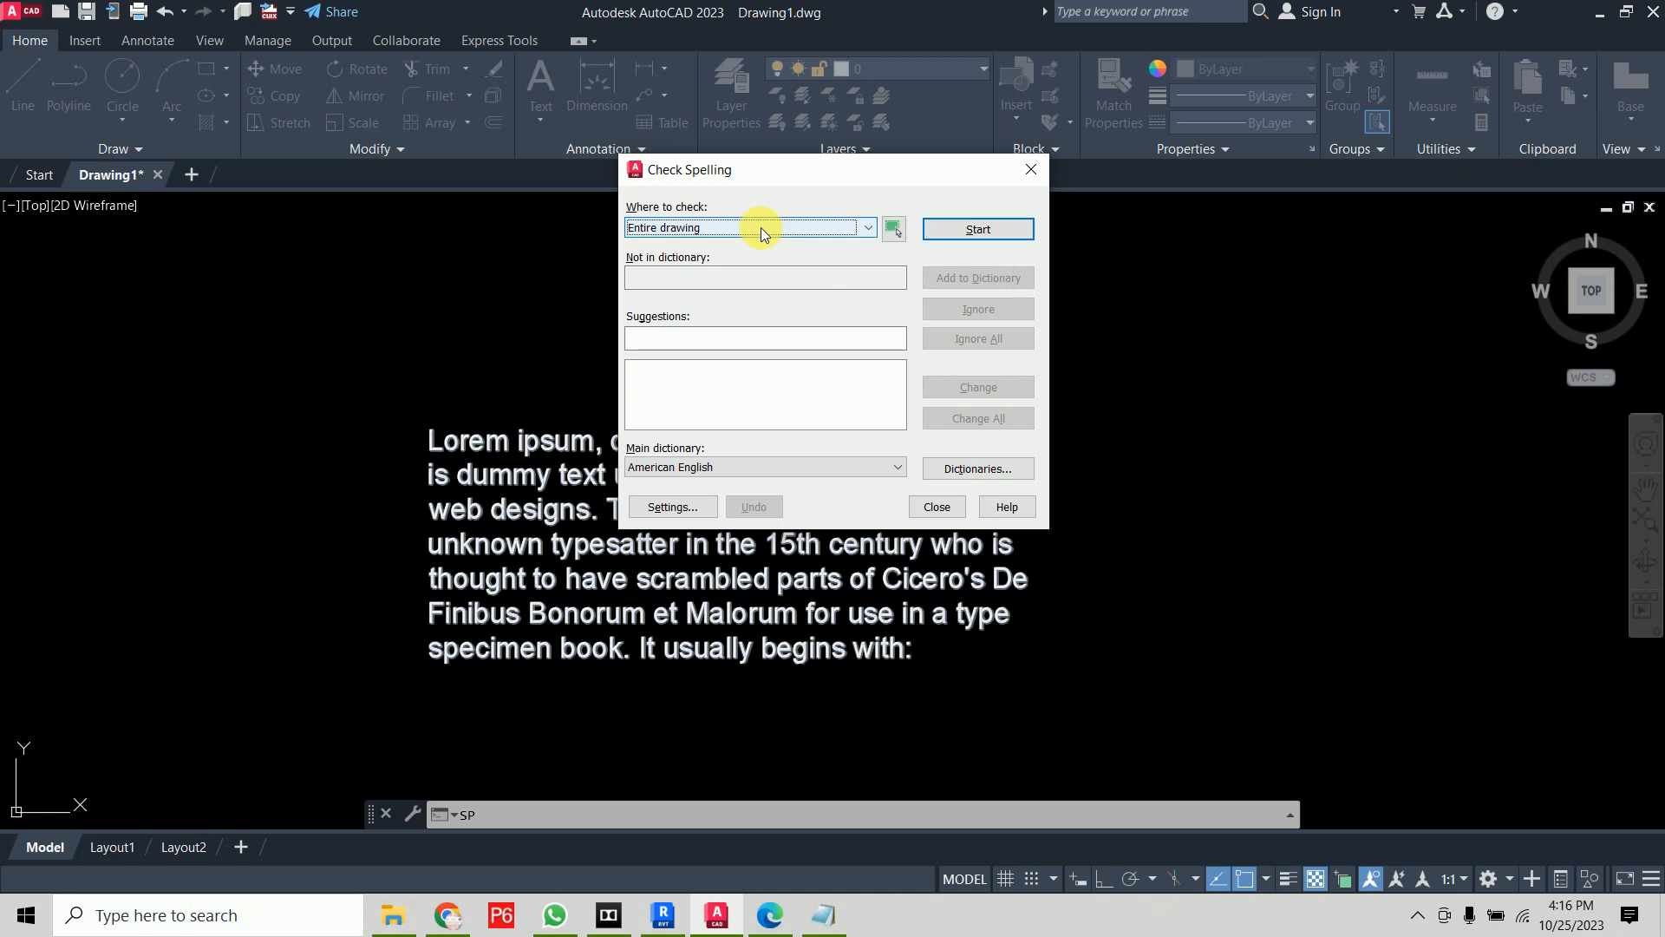
pyautogui.click(972, 228)
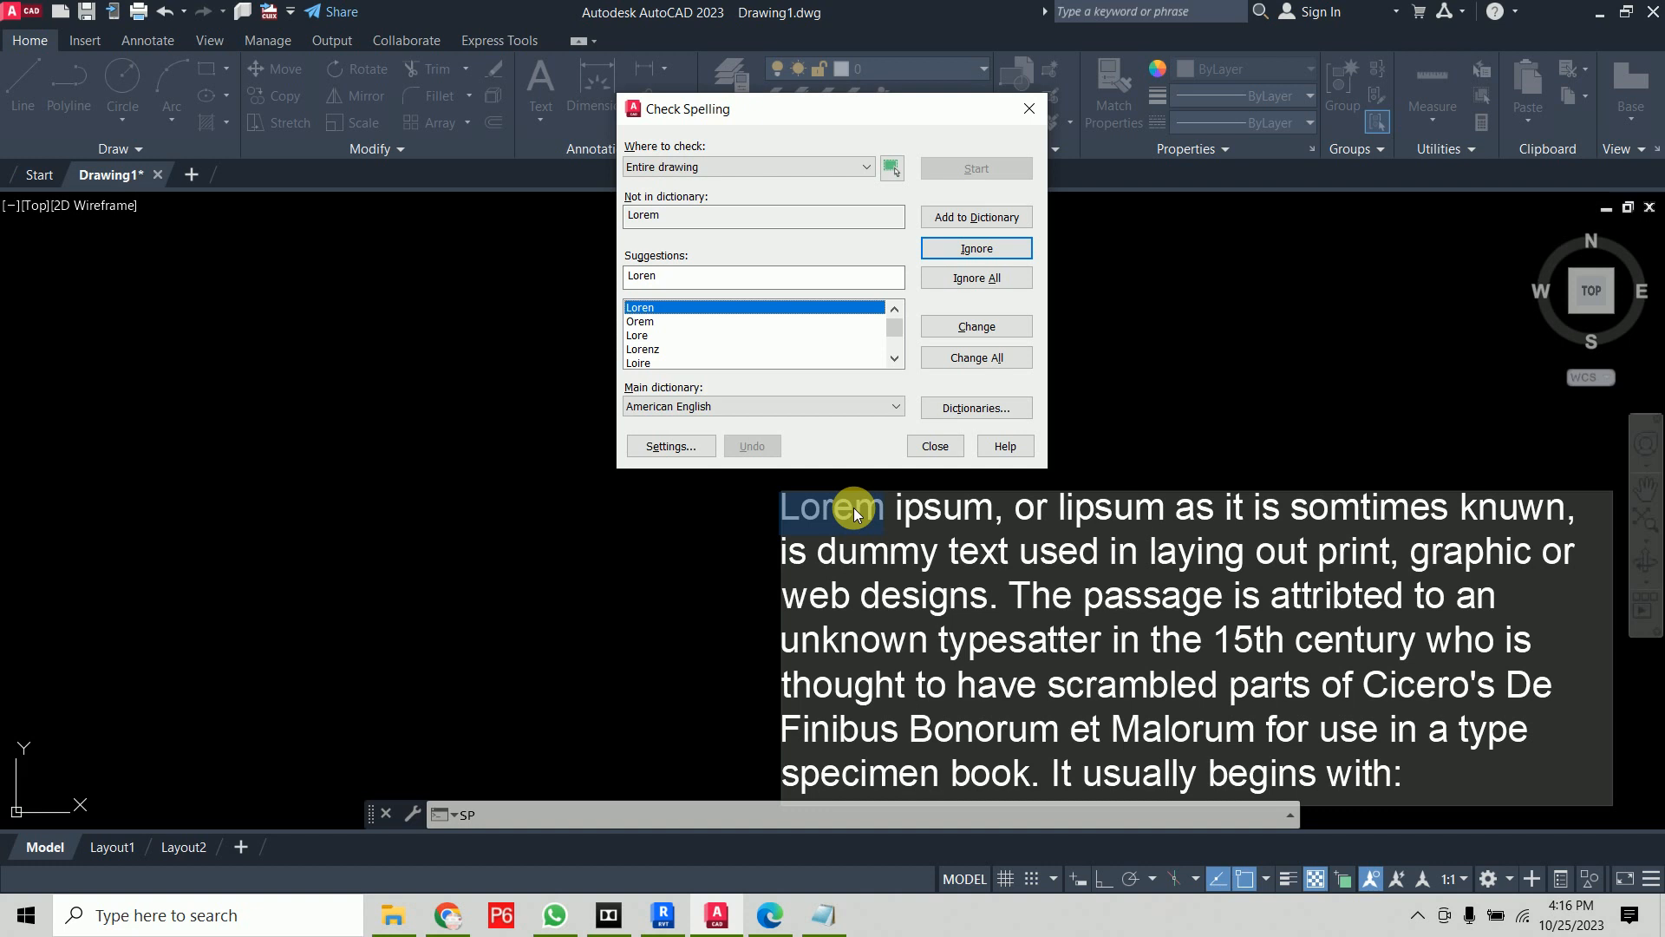
# Add the flagged words "Lorem", "ipsum" and "lipsum" to the spelling dictionary
pyautogui.click(993, 218)
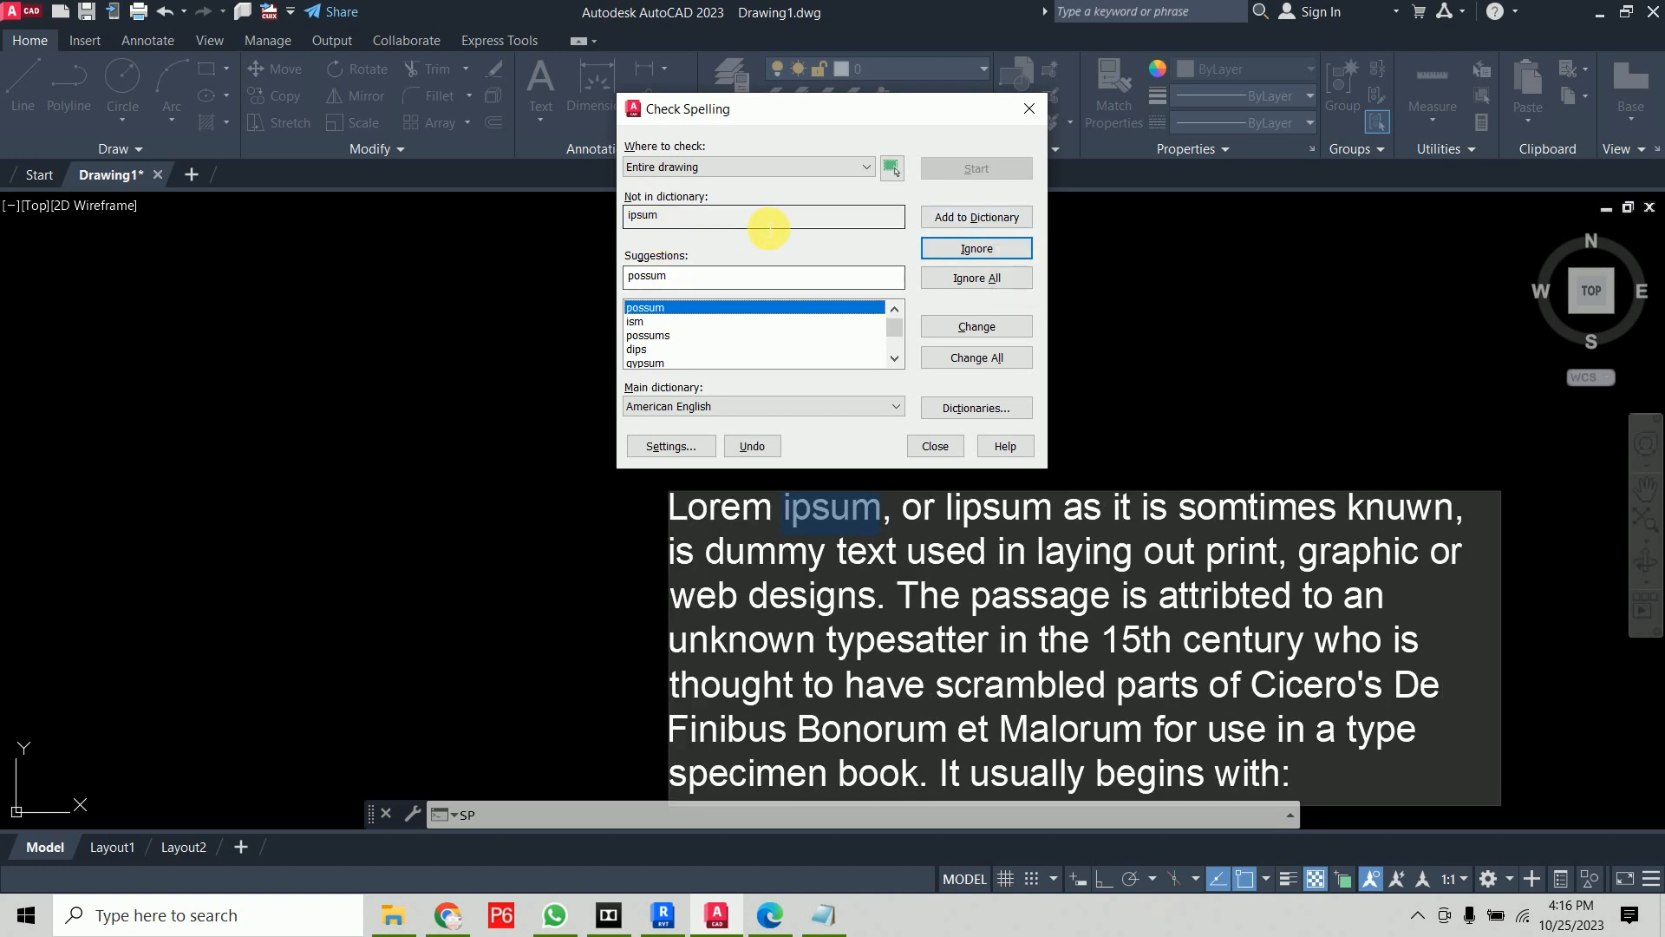
pyautogui.click(974, 217)
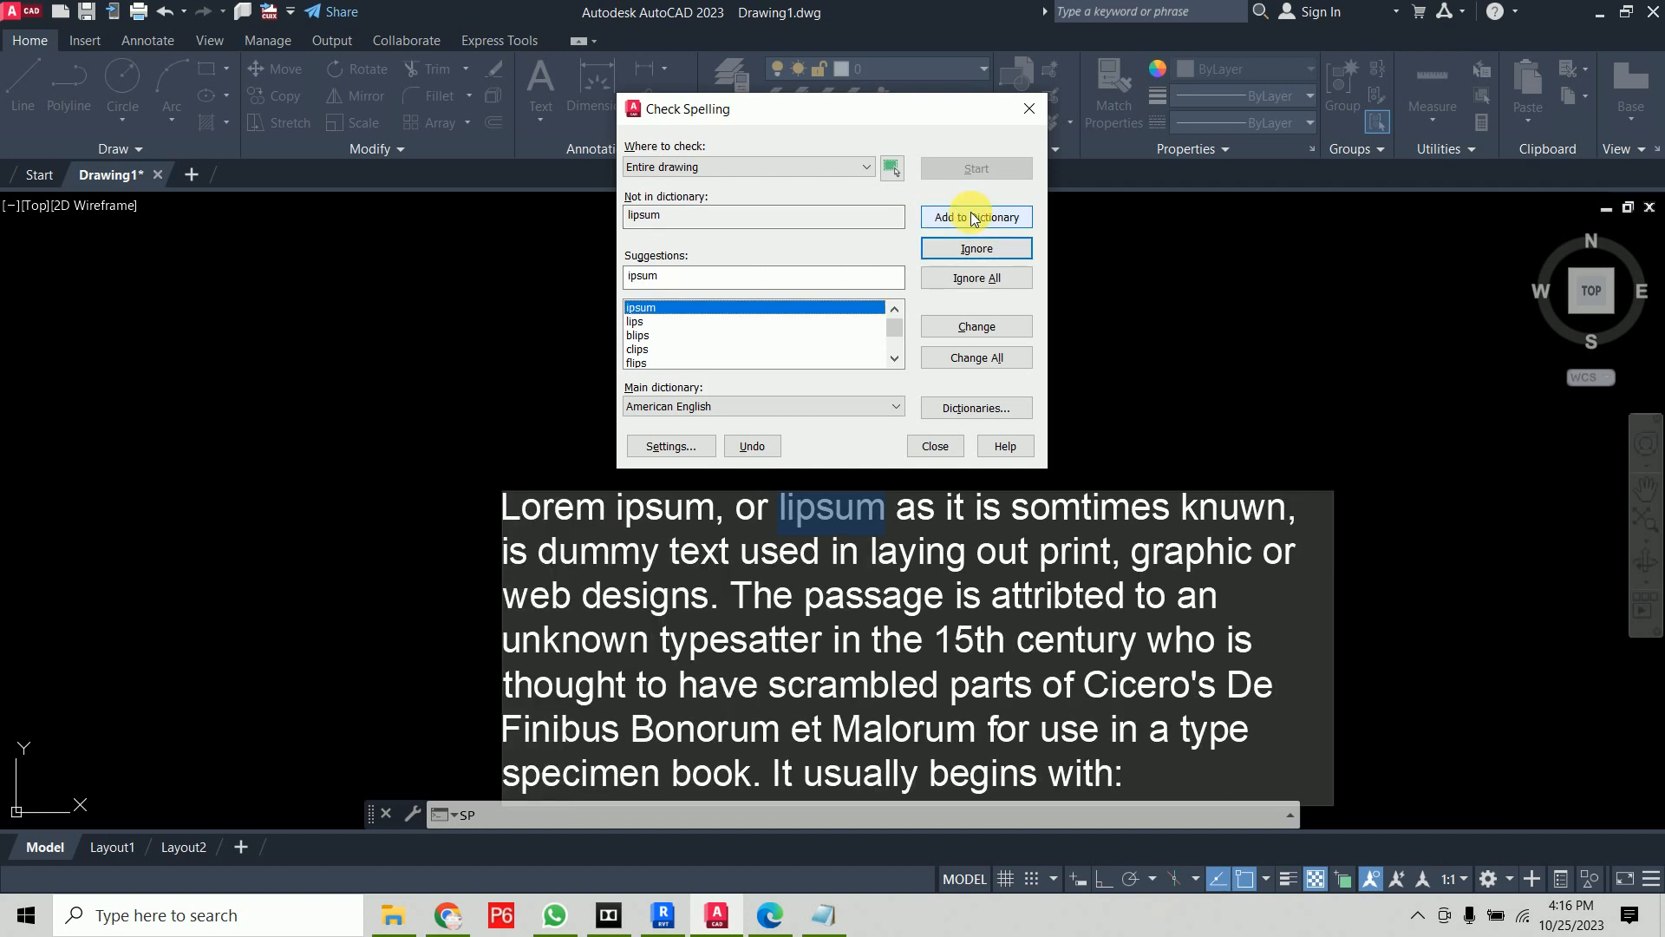
pyautogui.click(974, 218)
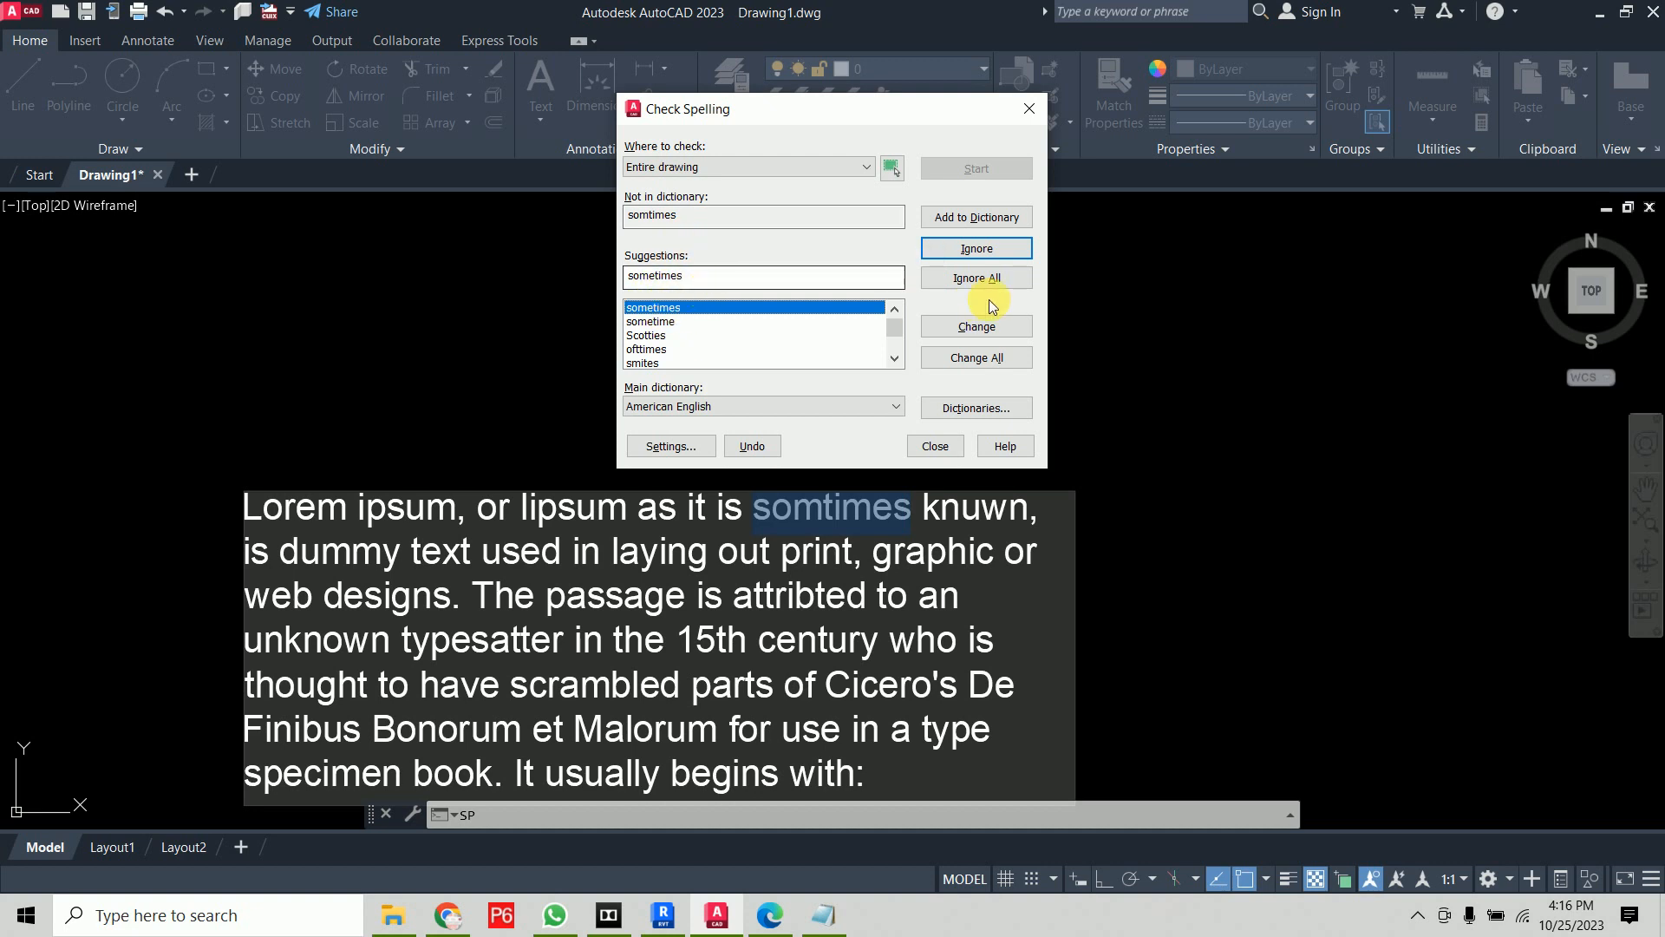
# Correct the four misspelled words to the suggestions "sometimes", "known", "attributed" and "typesetter"
pyautogui.click(985, 328)
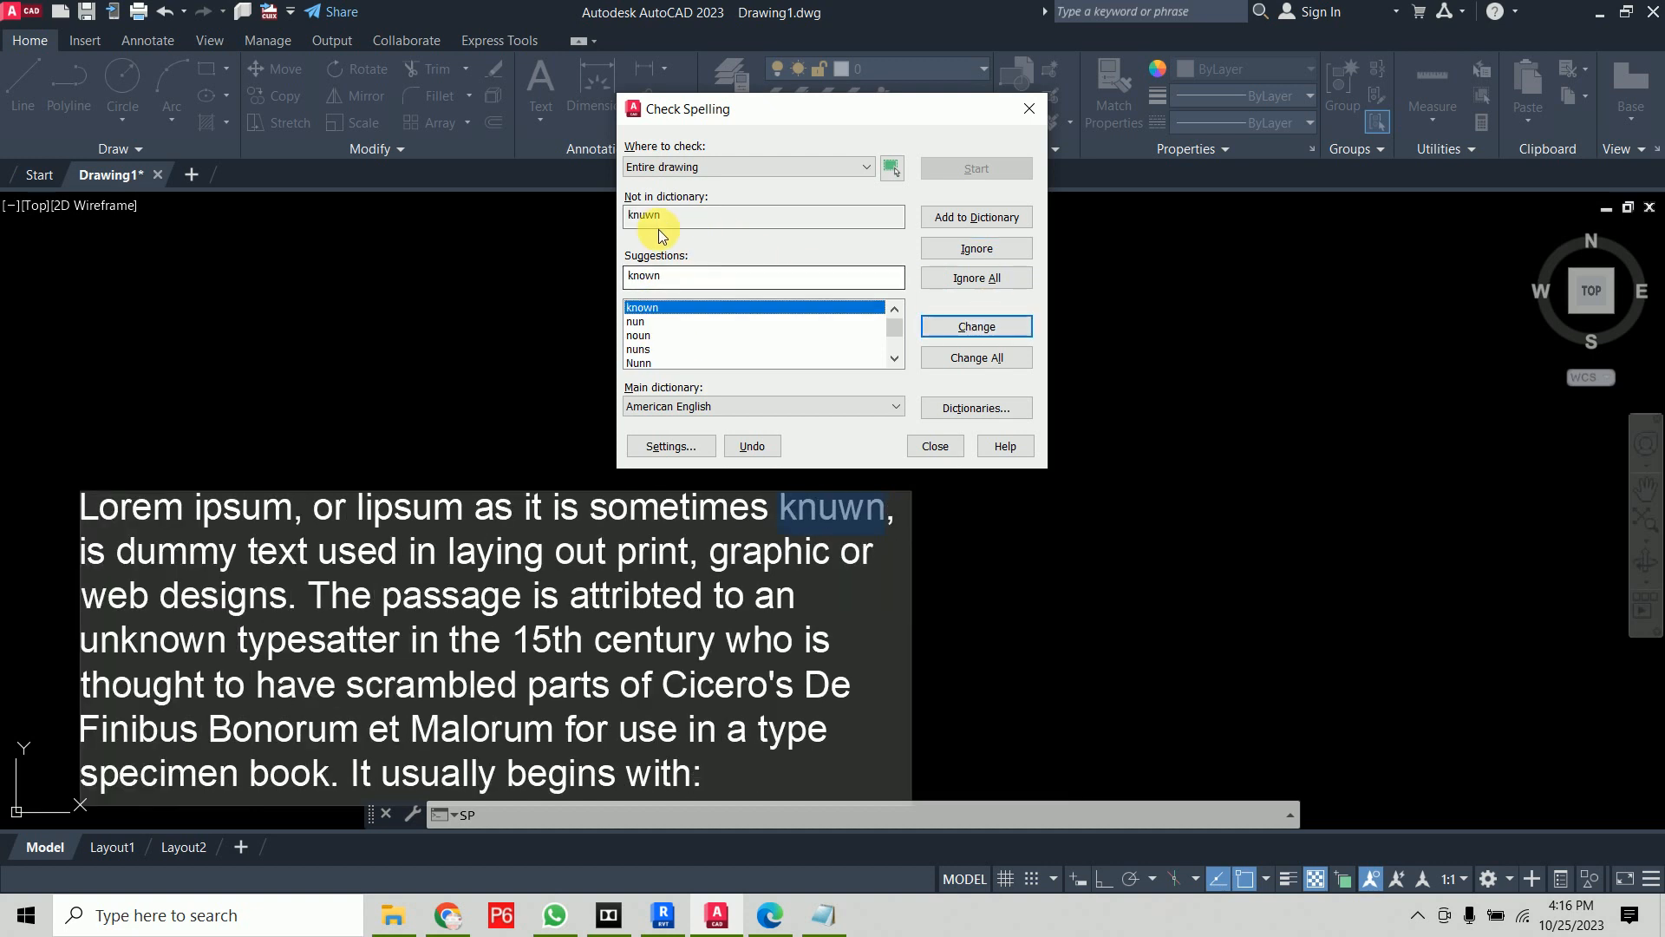
pyautogui.click(962, 327)
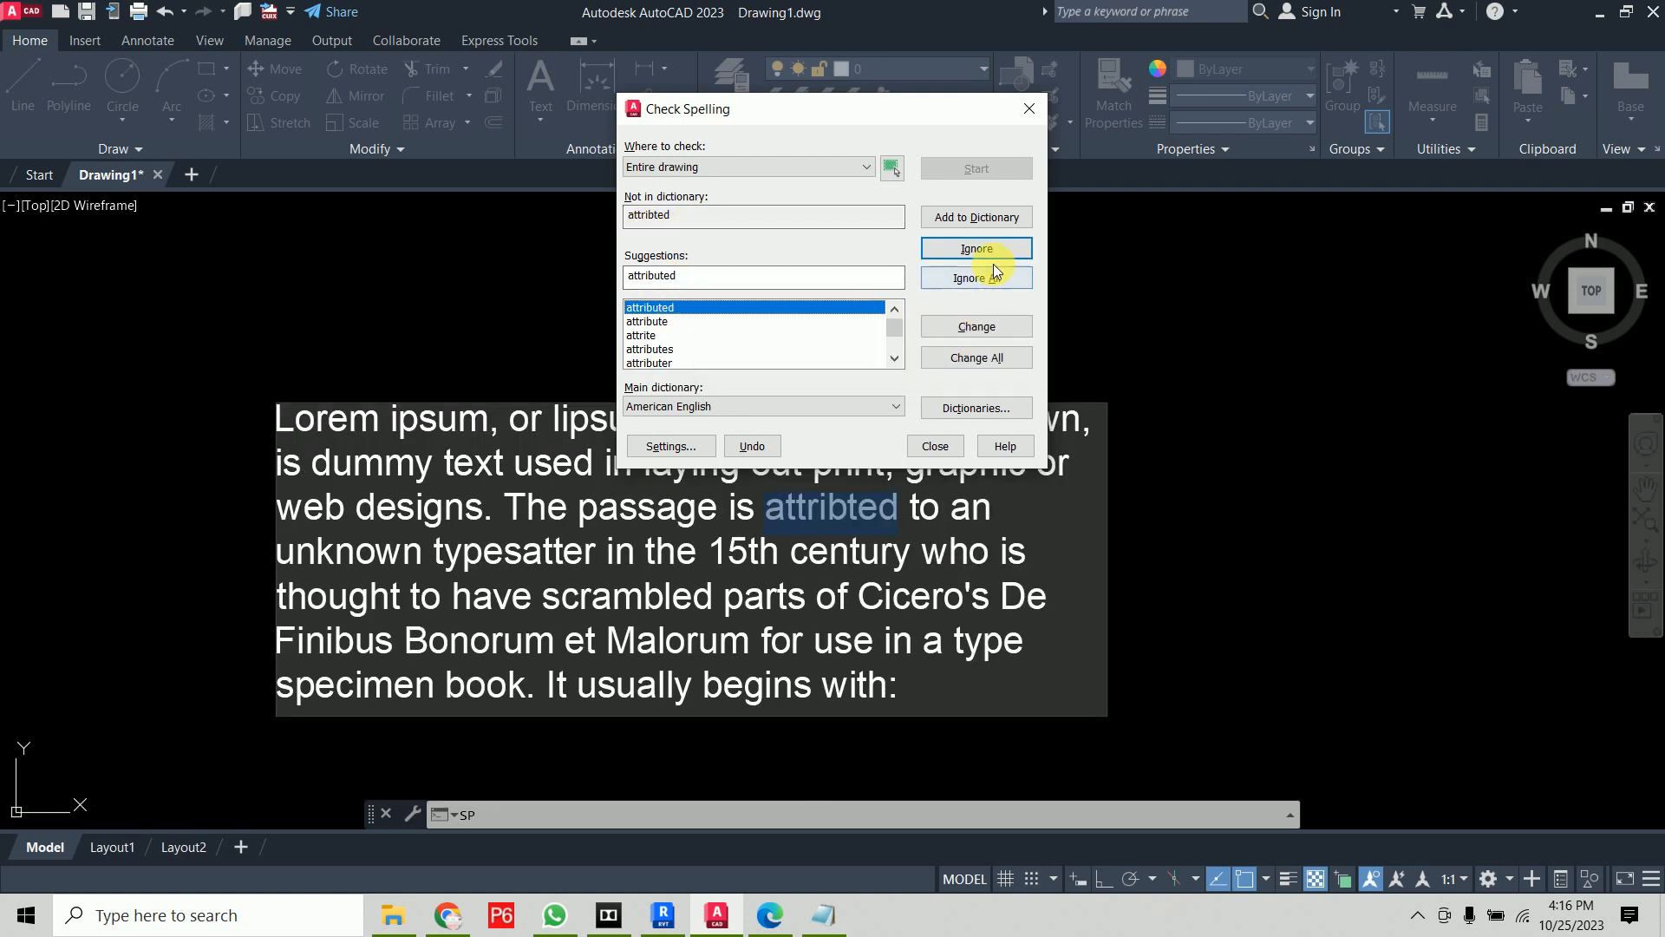
pyautogui.click(996, 328)
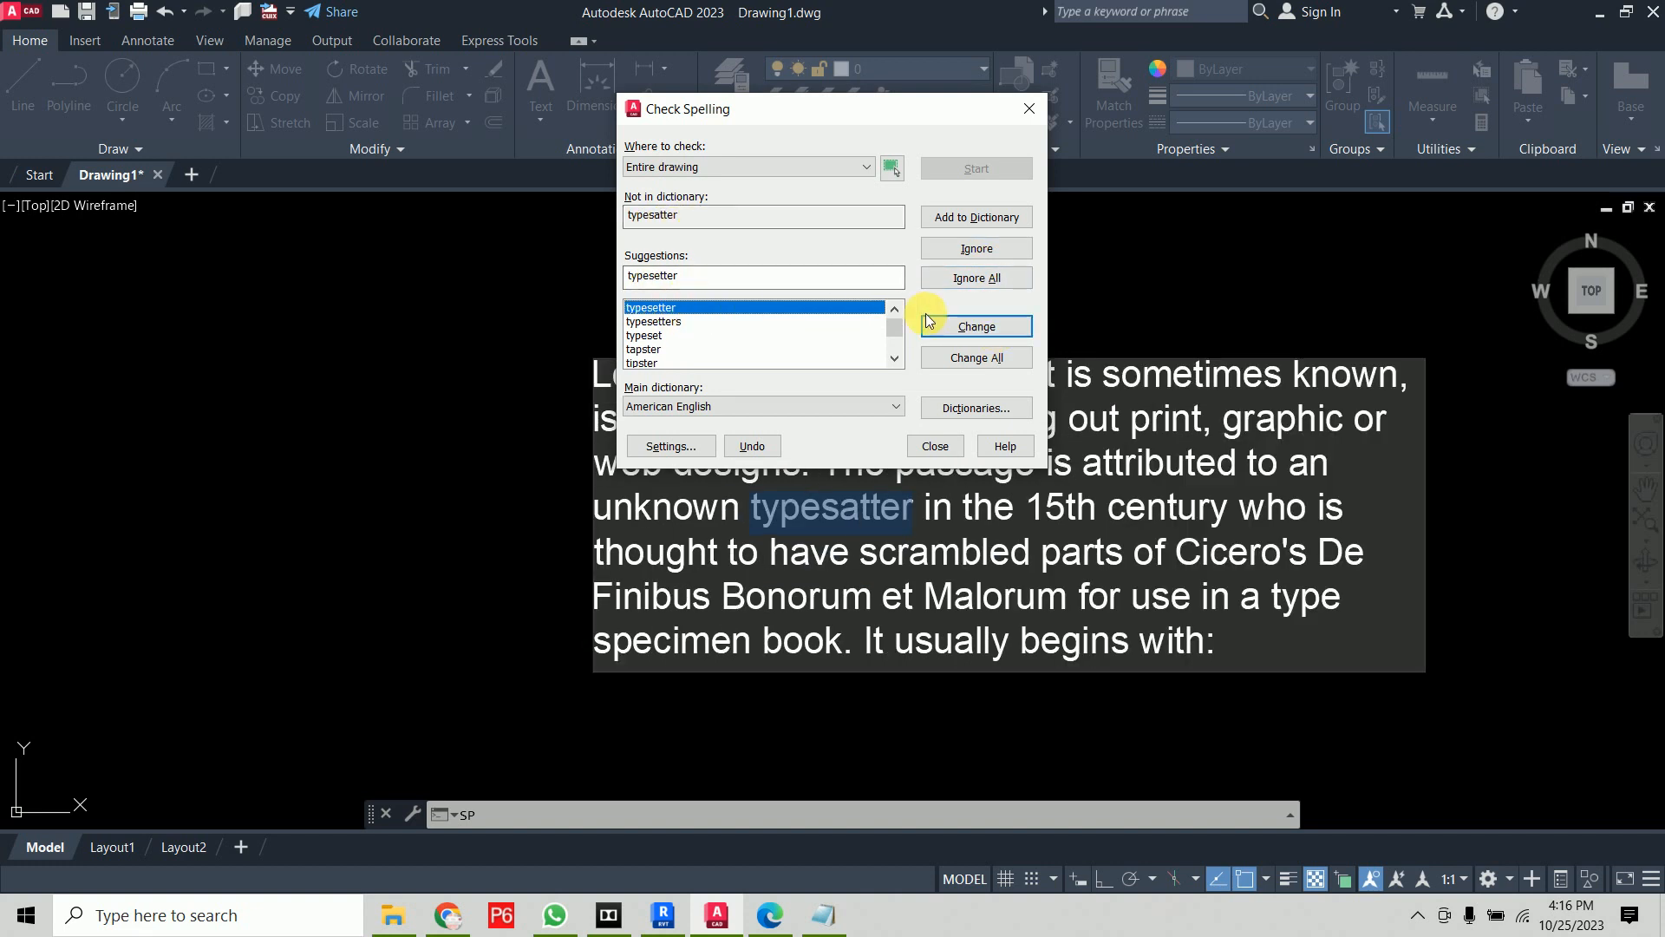
pyautogui.click(962, 326)
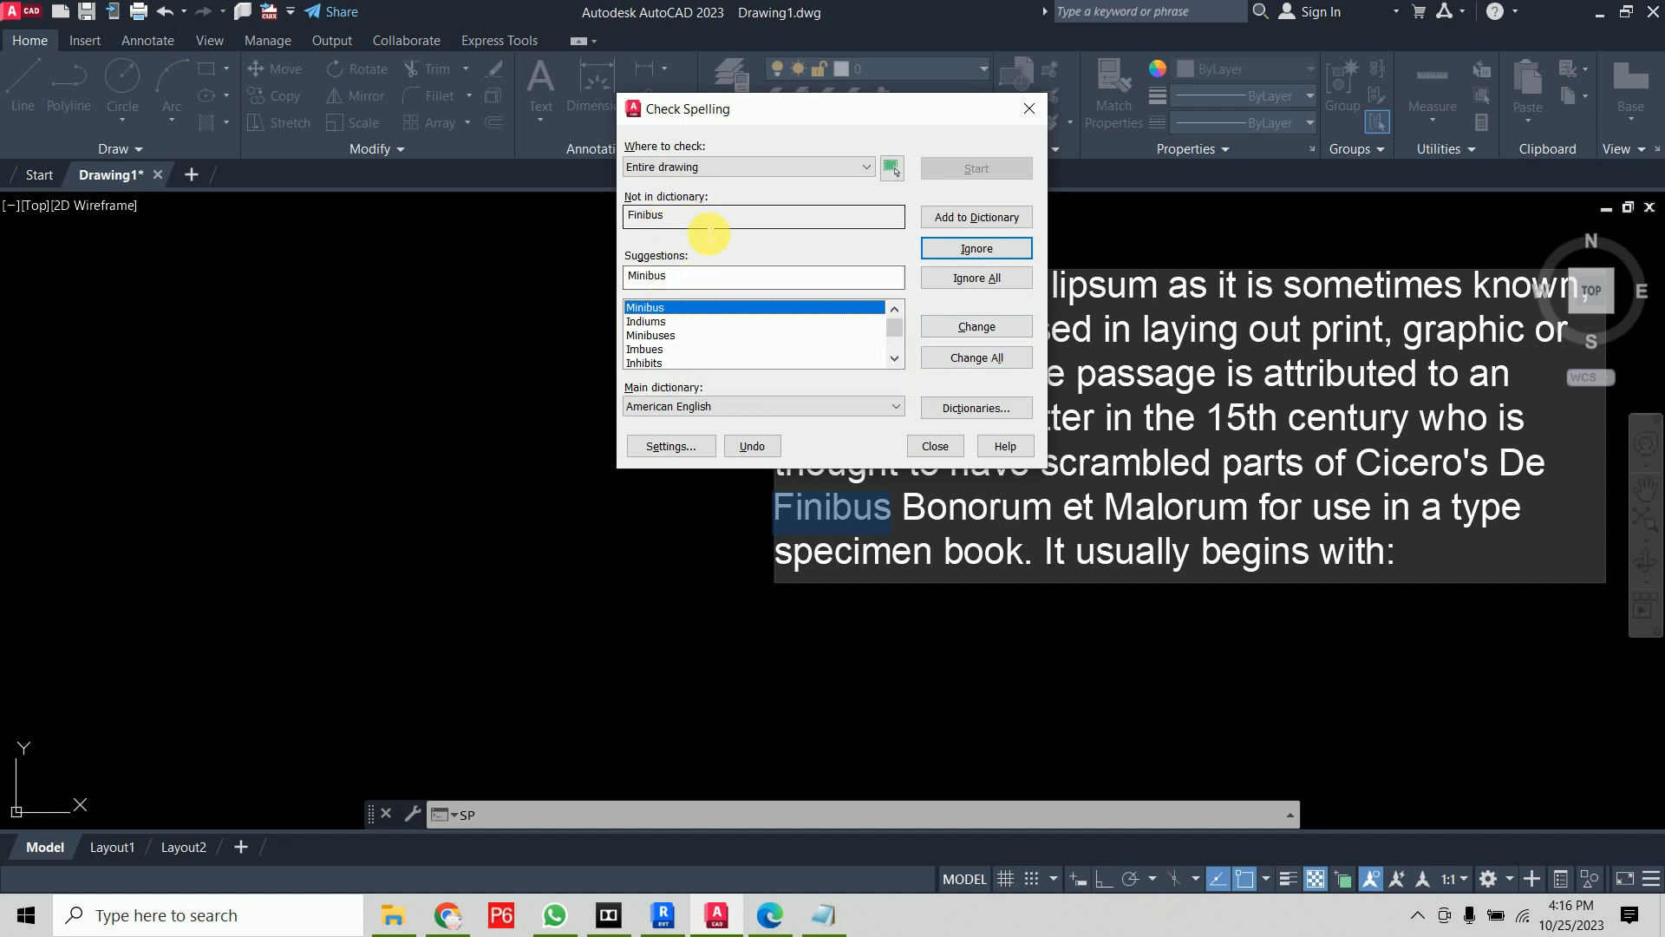
# Ignore the remaining flagged Latin words, including "Finibus" and "Malorum", and finish the spelling check
pyautogui.click(1016, 252)
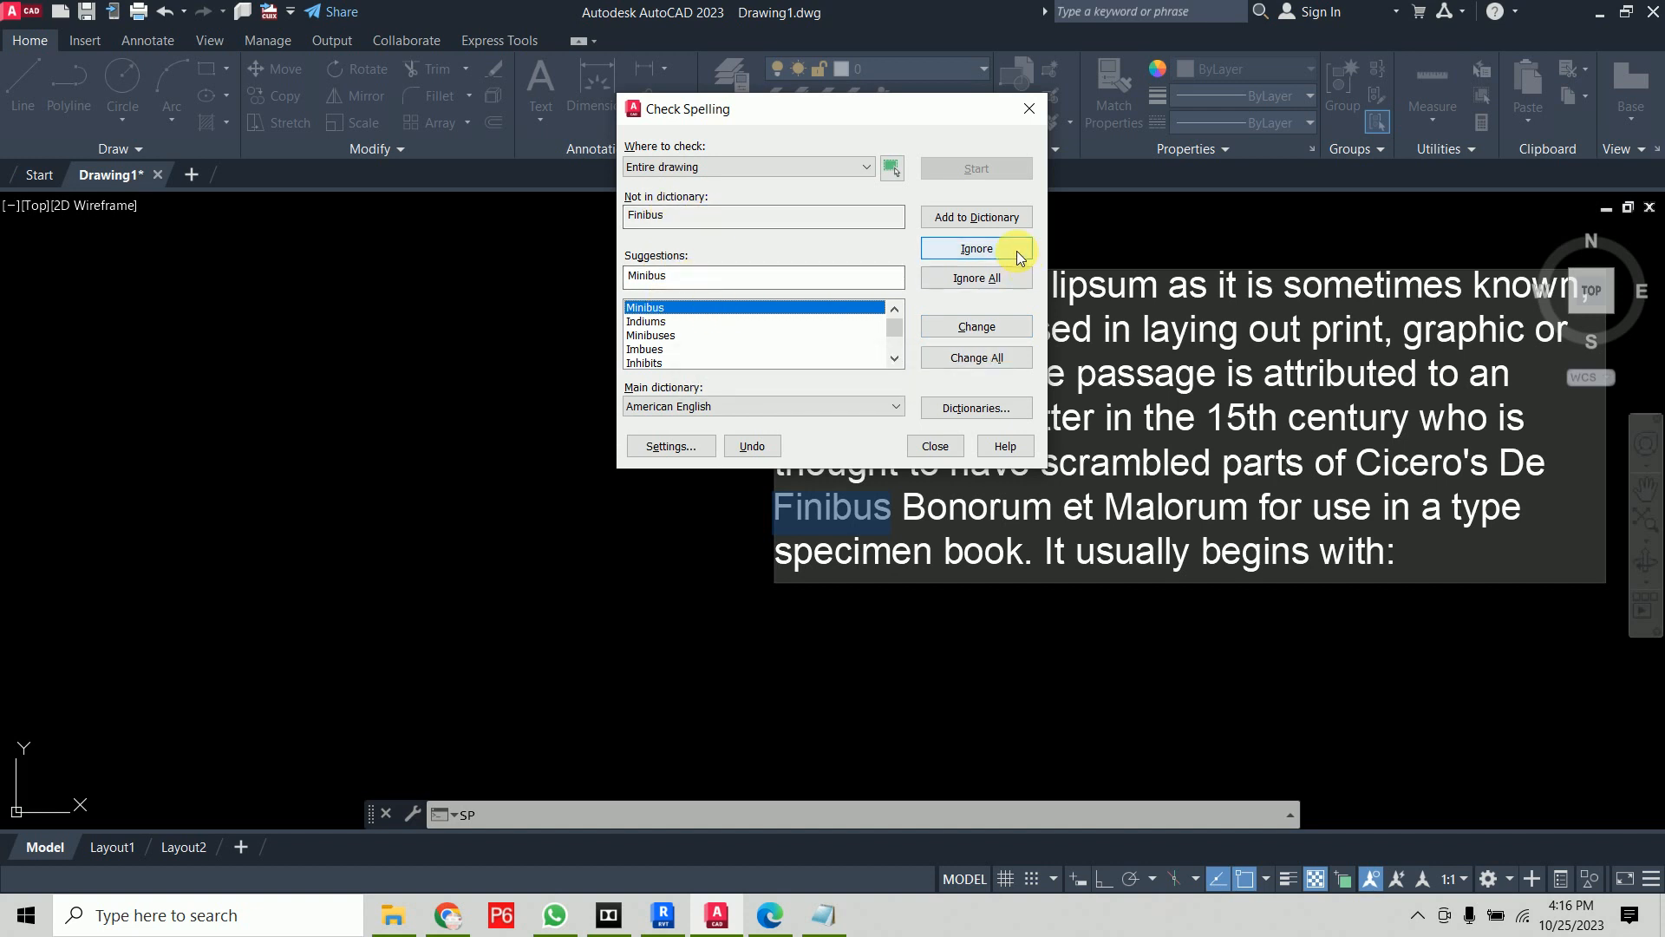
pyautogui.click(1017, 248)
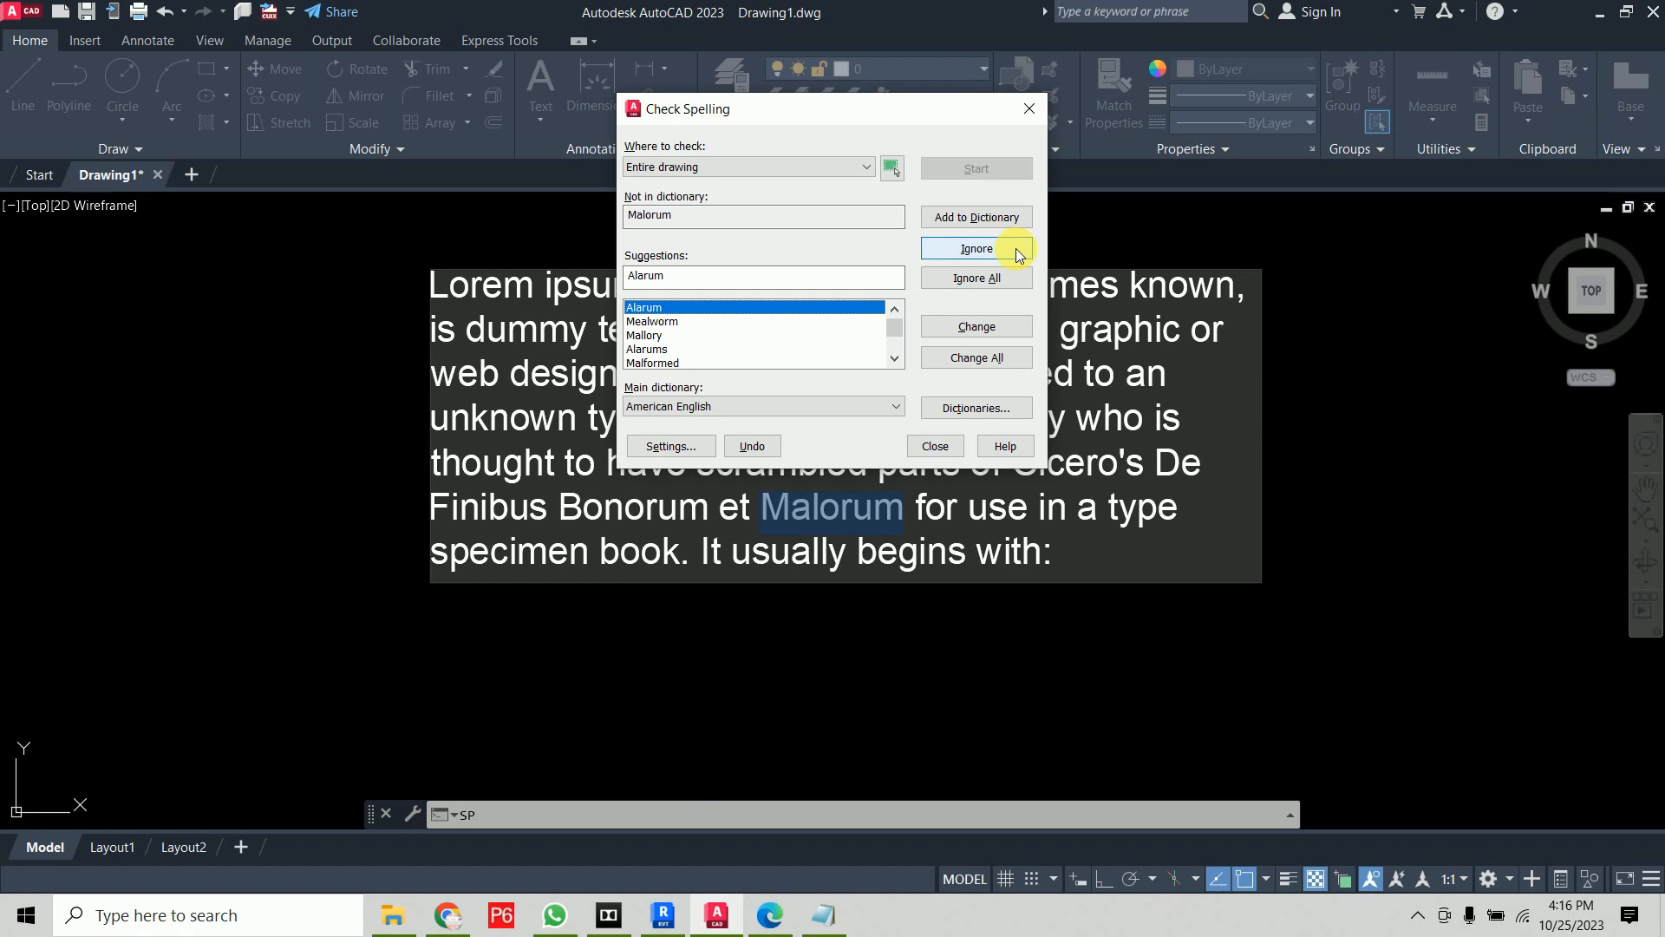
pyautogui.click(1016, 248)
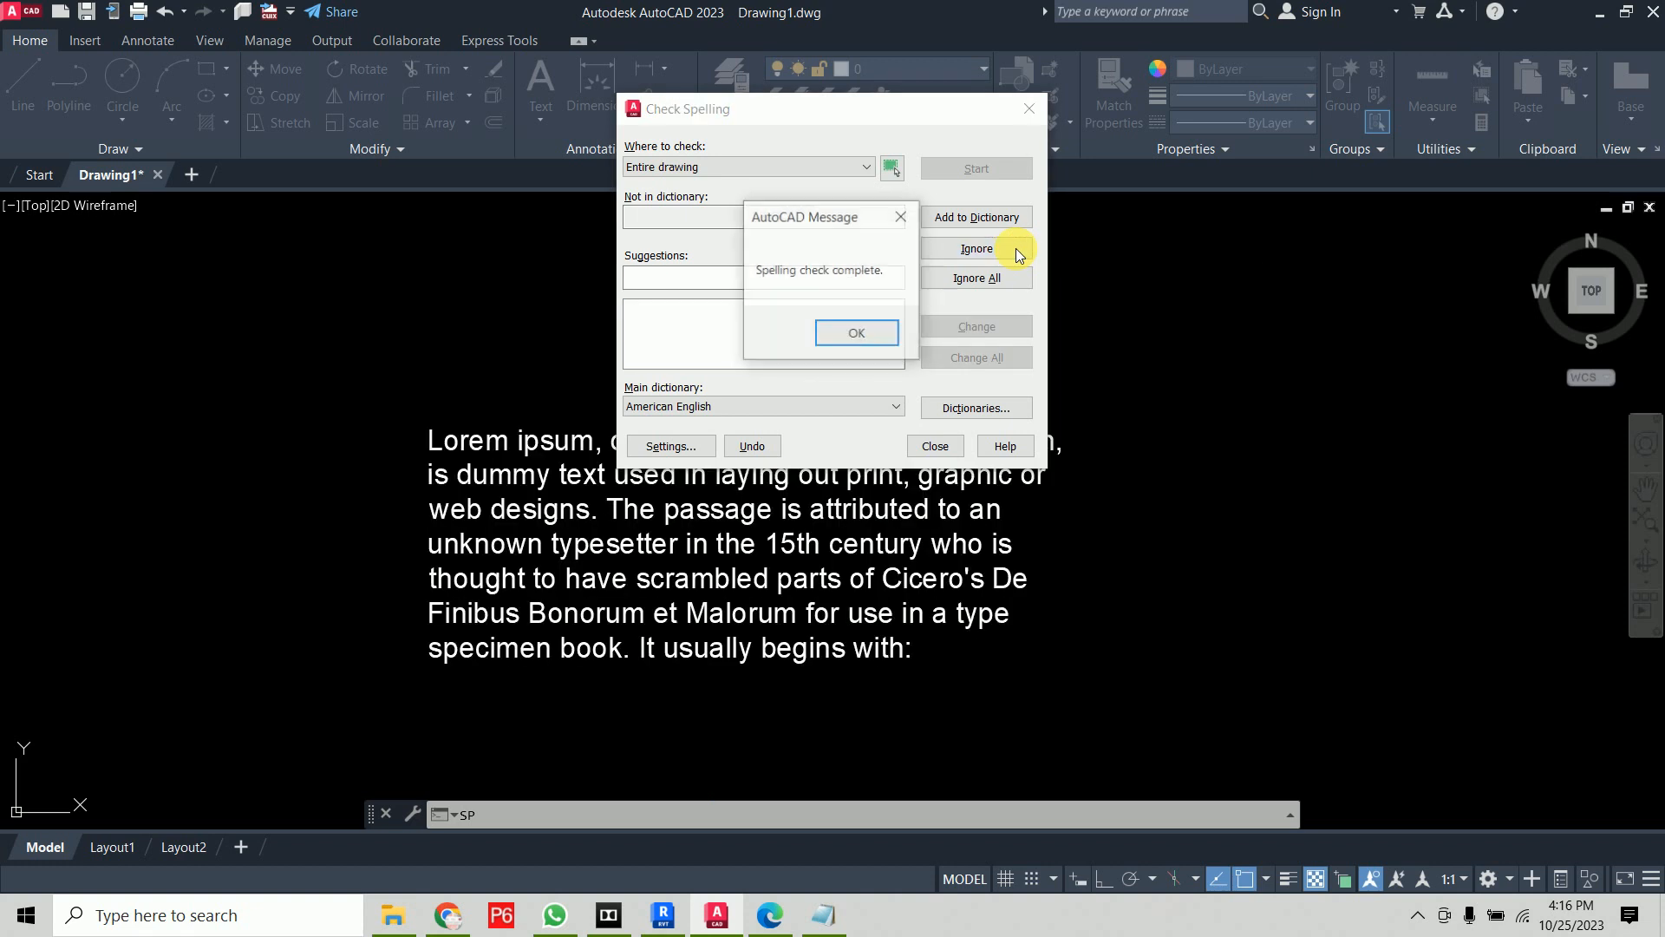
pyautogui.click(858, 332)
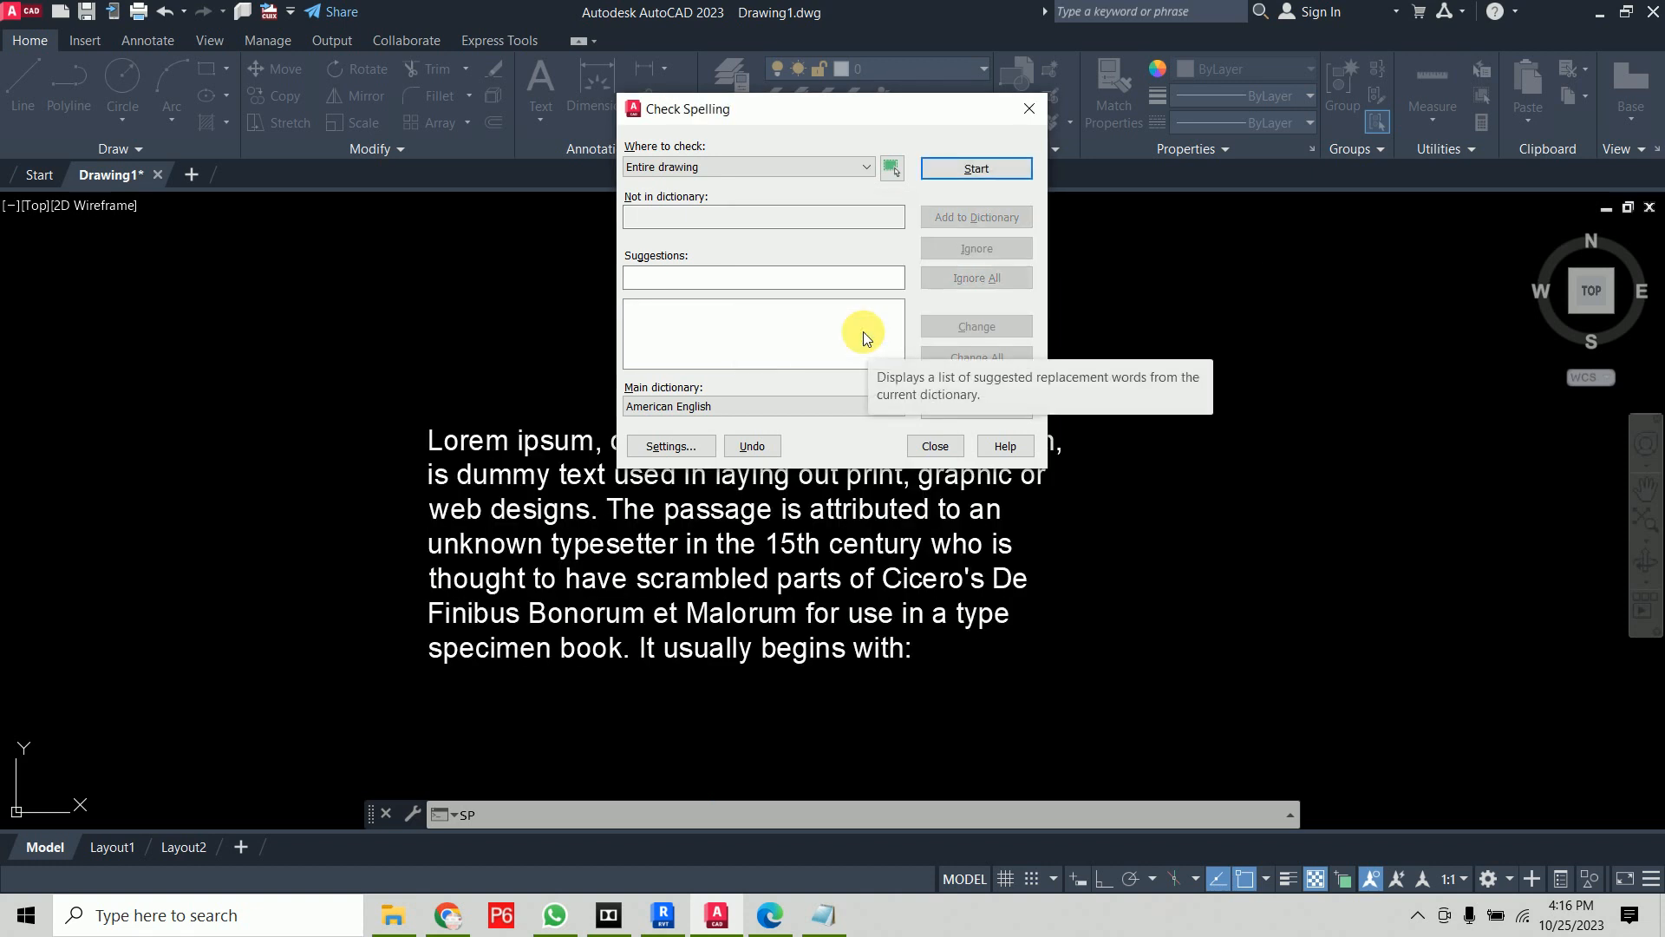
pyautogui.click(939, 446)
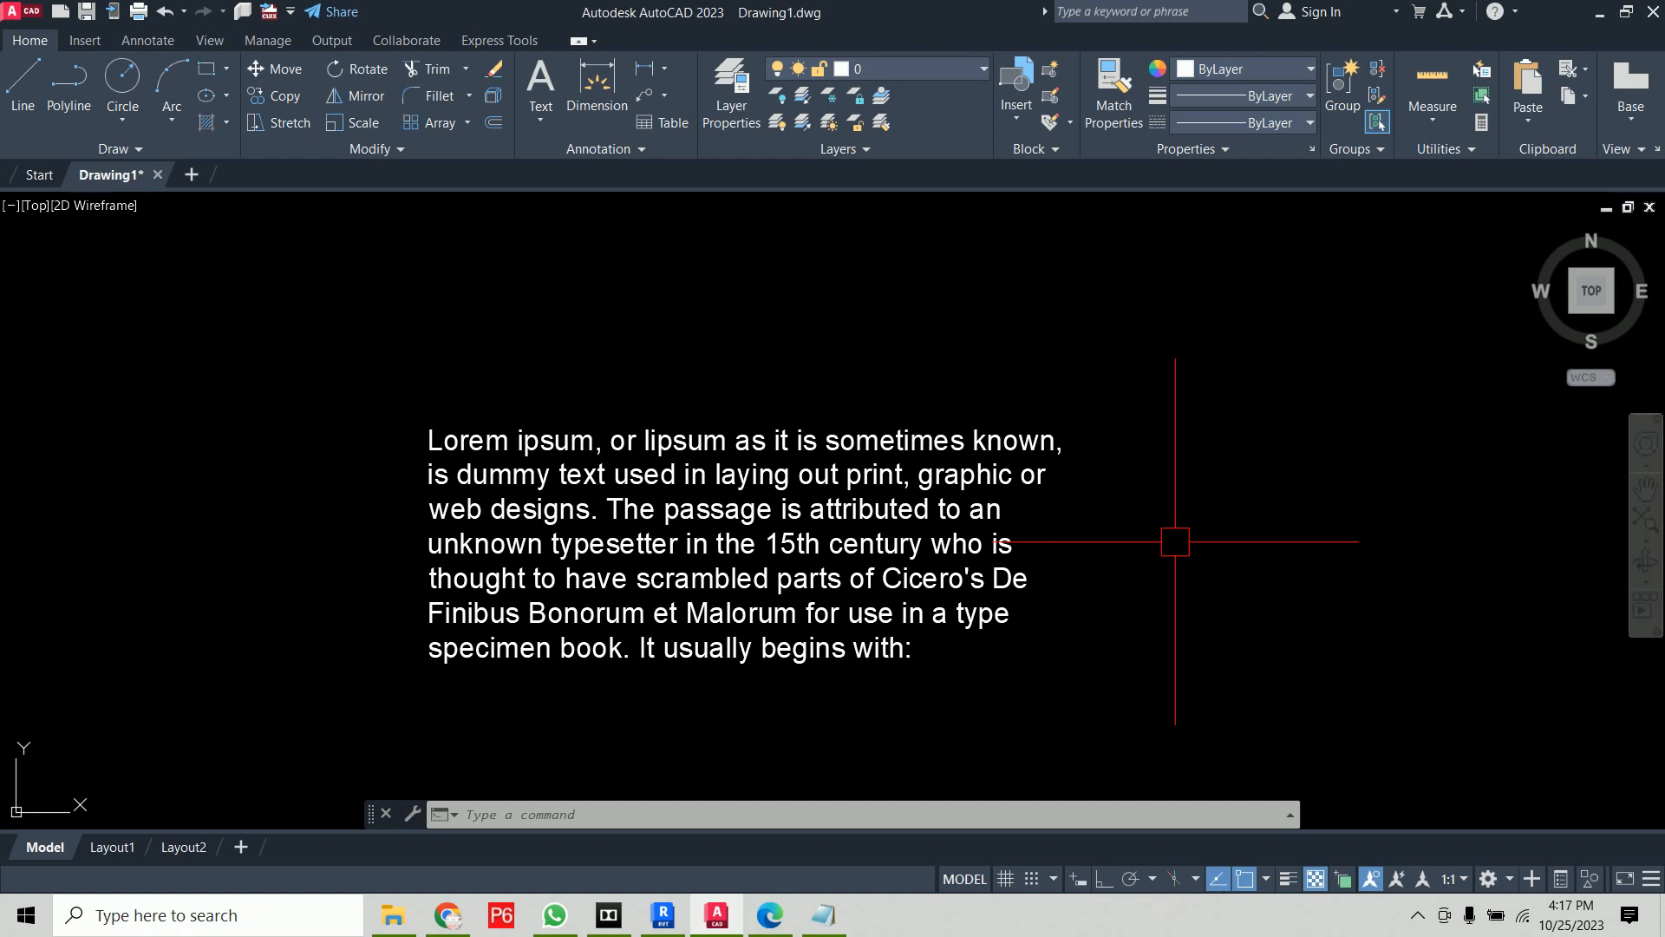
# Delete the spell-checked paragraph from the drawing
pyautogui.click(1424, 361)
pyautogui.click(268, 688)
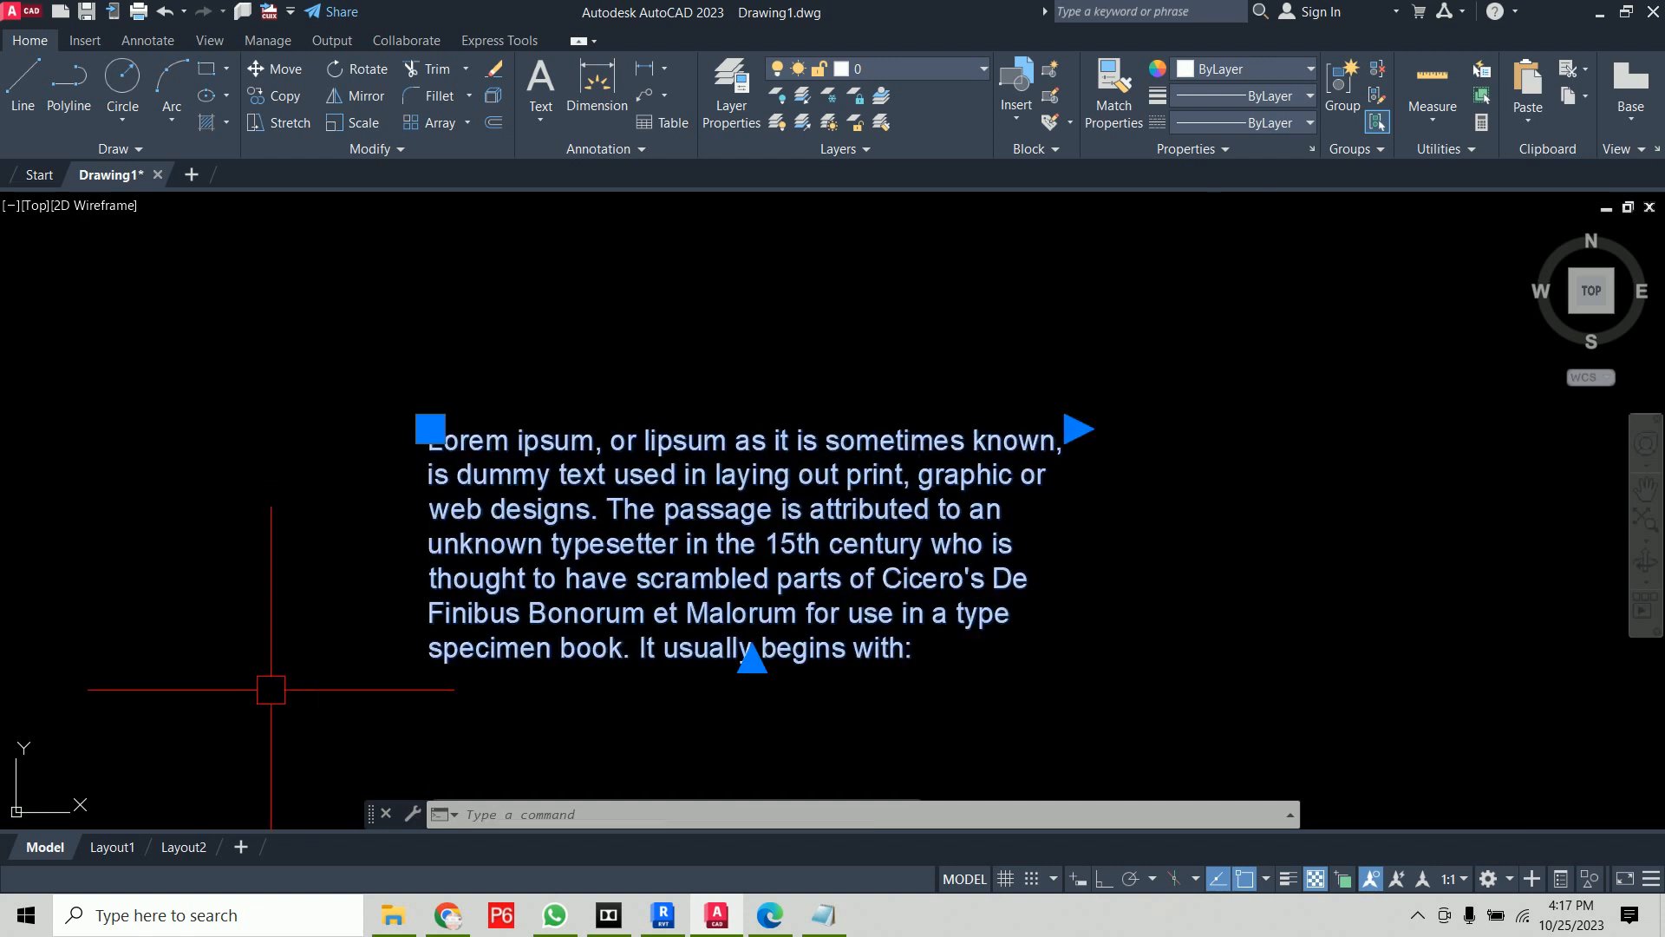
pyautogui.press('Delete')
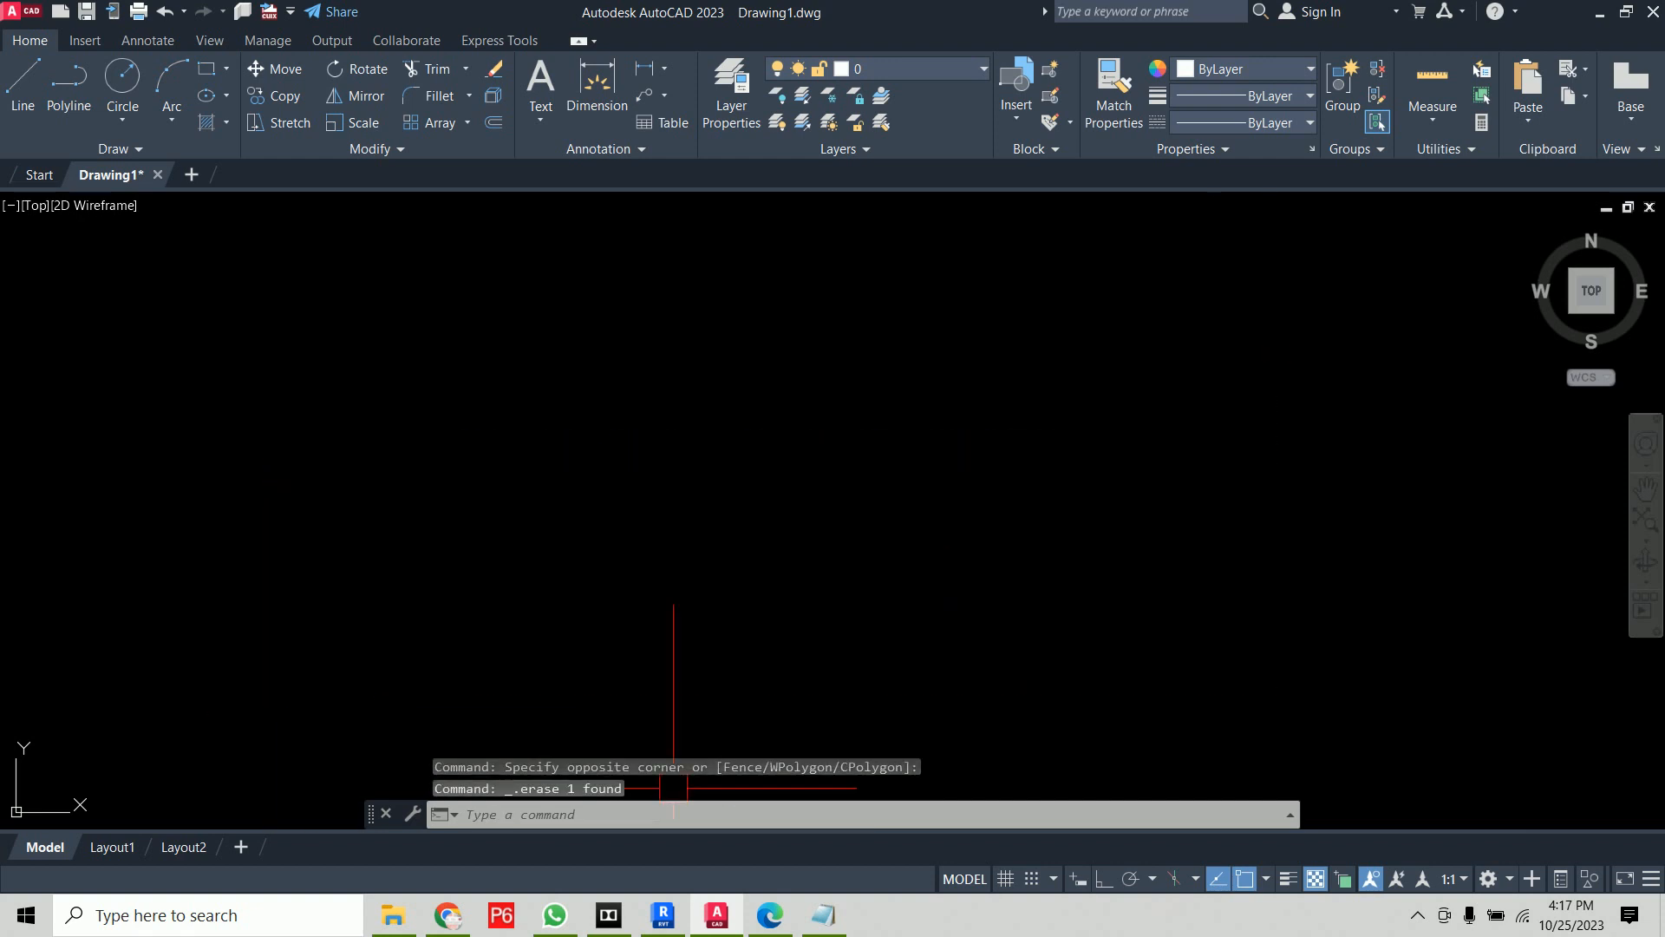
# Switch to the PDF notes in Edge and draw a tick mark beside heading 40, "Text Orient"
pyautogui.click(785, 928)
pyautogui.scroll(-4, 763, 547)
pyautogui.scroll(-3, 763, 546)
pyautogui.moveTo(155, 375); pyautogui.dragTo(215, 349)
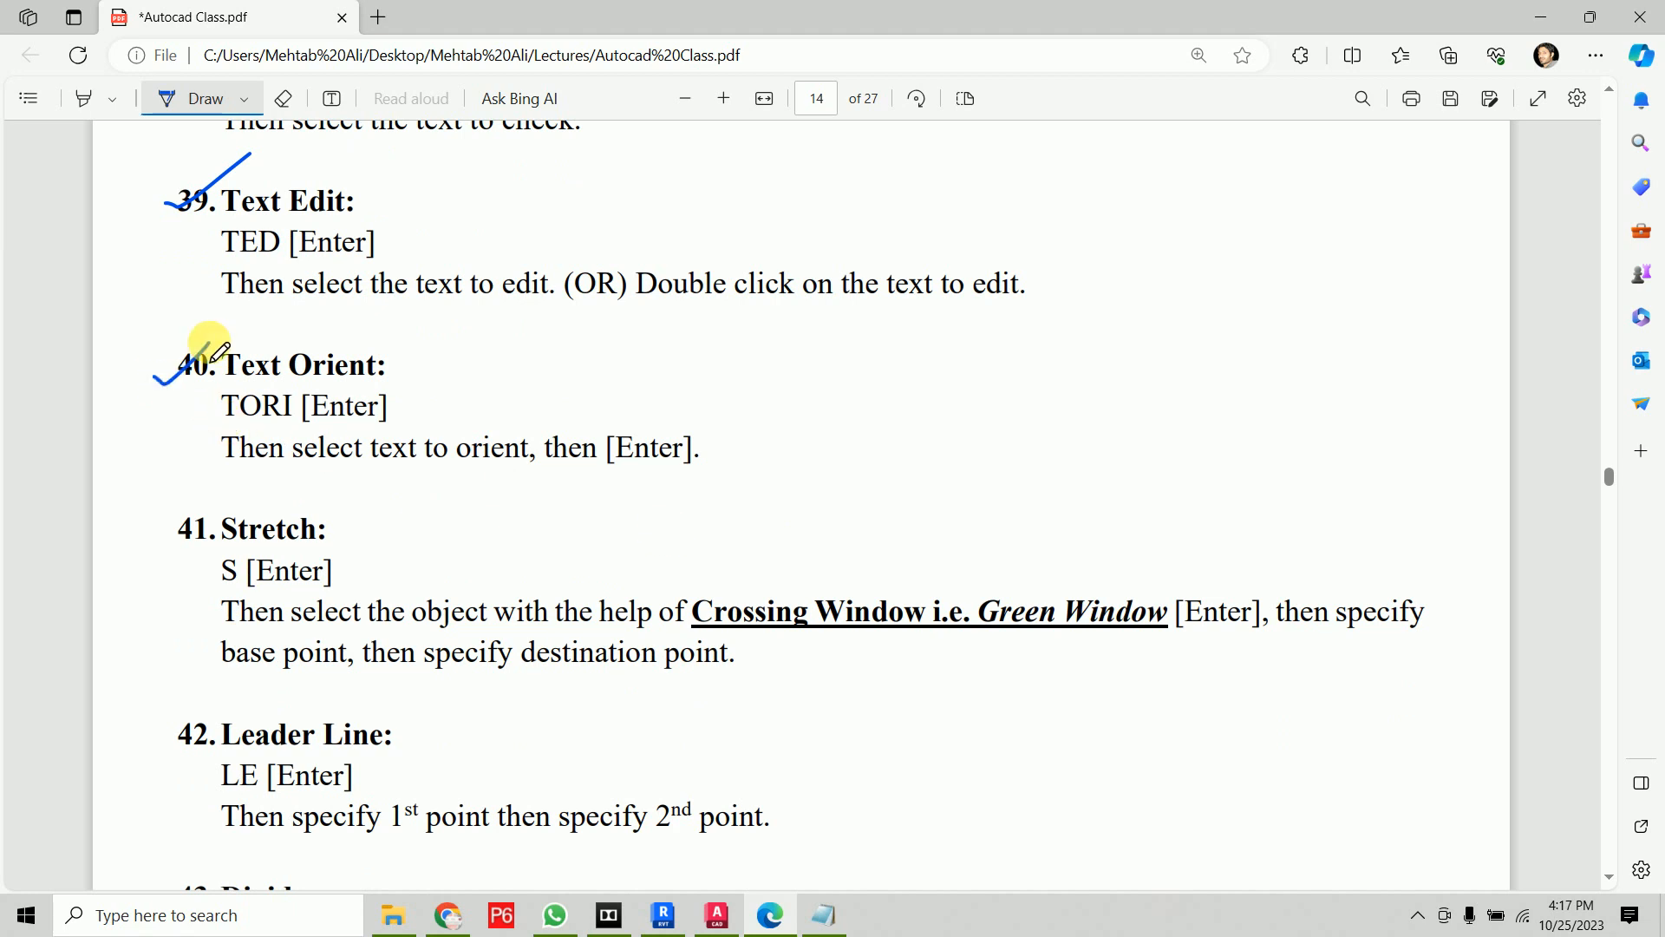
# Switch to AutoCAD and create the multiline text "CADD Centre NFC" mid-drawing, narrowing its box to about 63 units wide
pyautogui.click(786, 924)
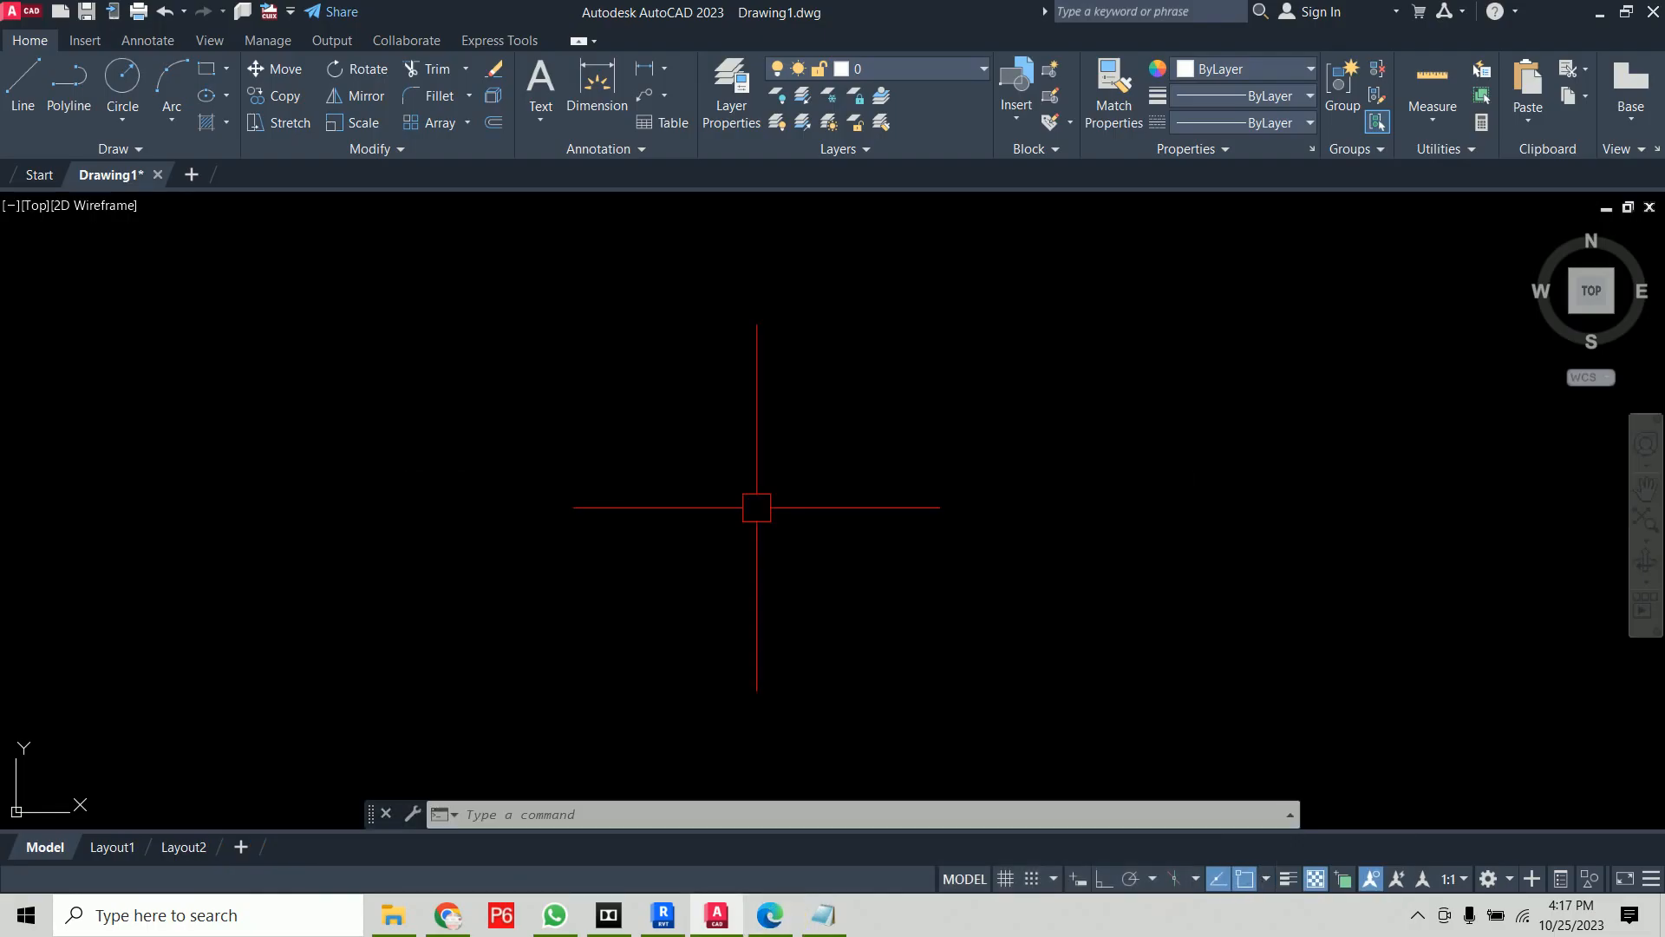
pyautogui.write('t')
pyautogui.press('Return')
pyautogui.click(742, 459)
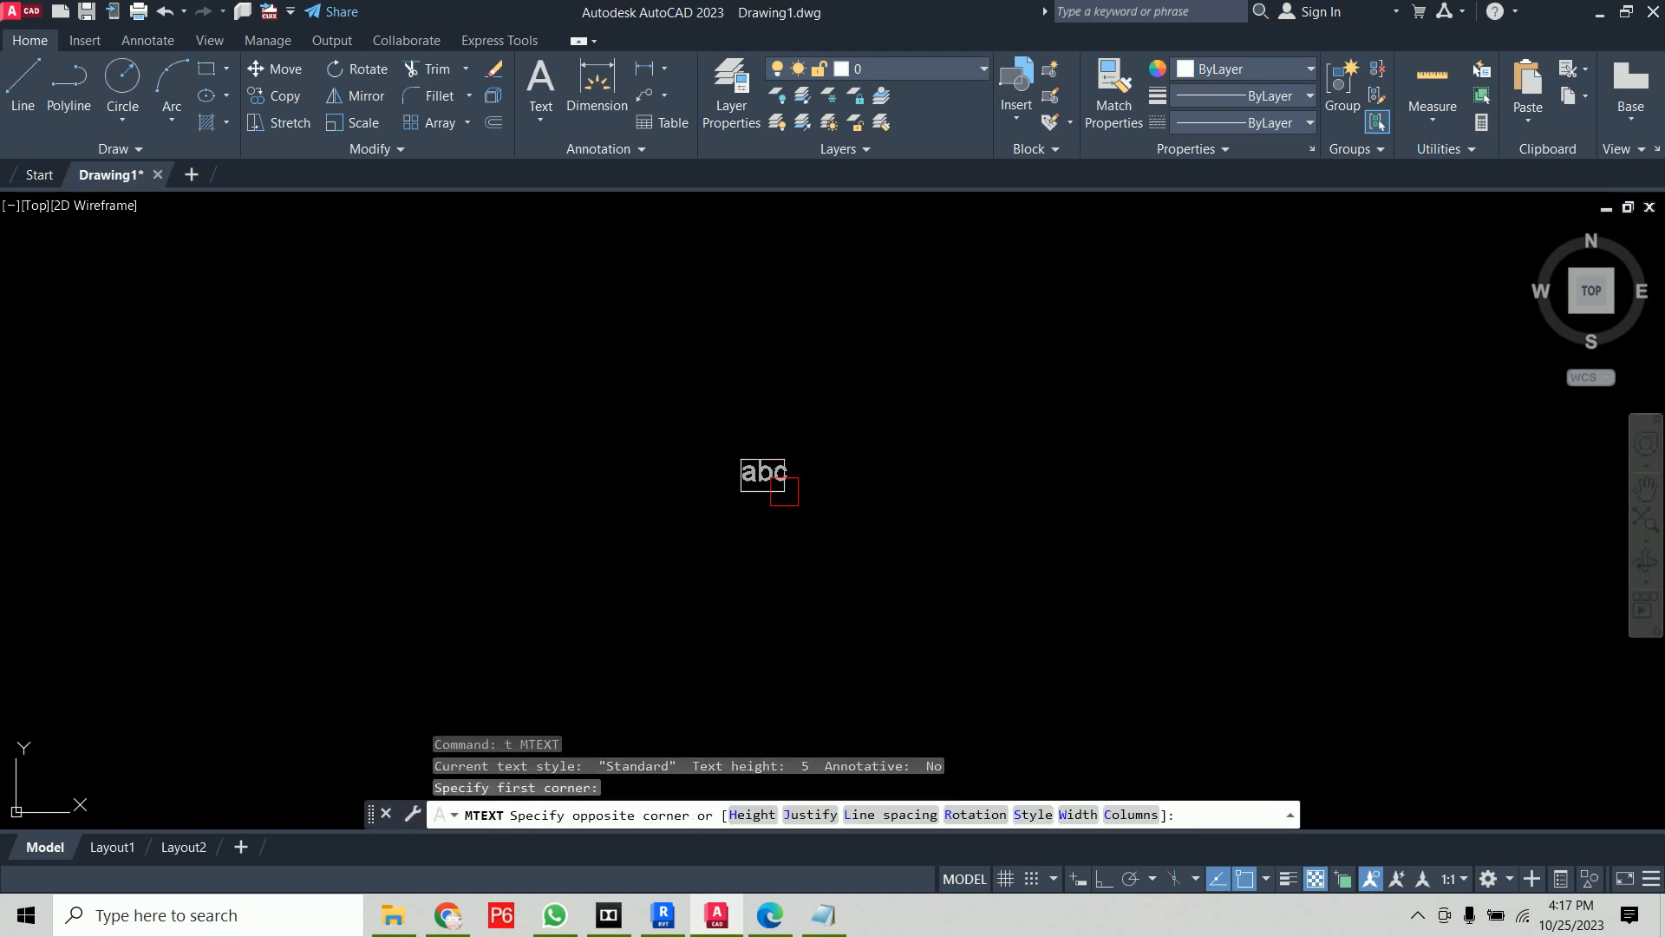
pyautogui.click(1211, 582)
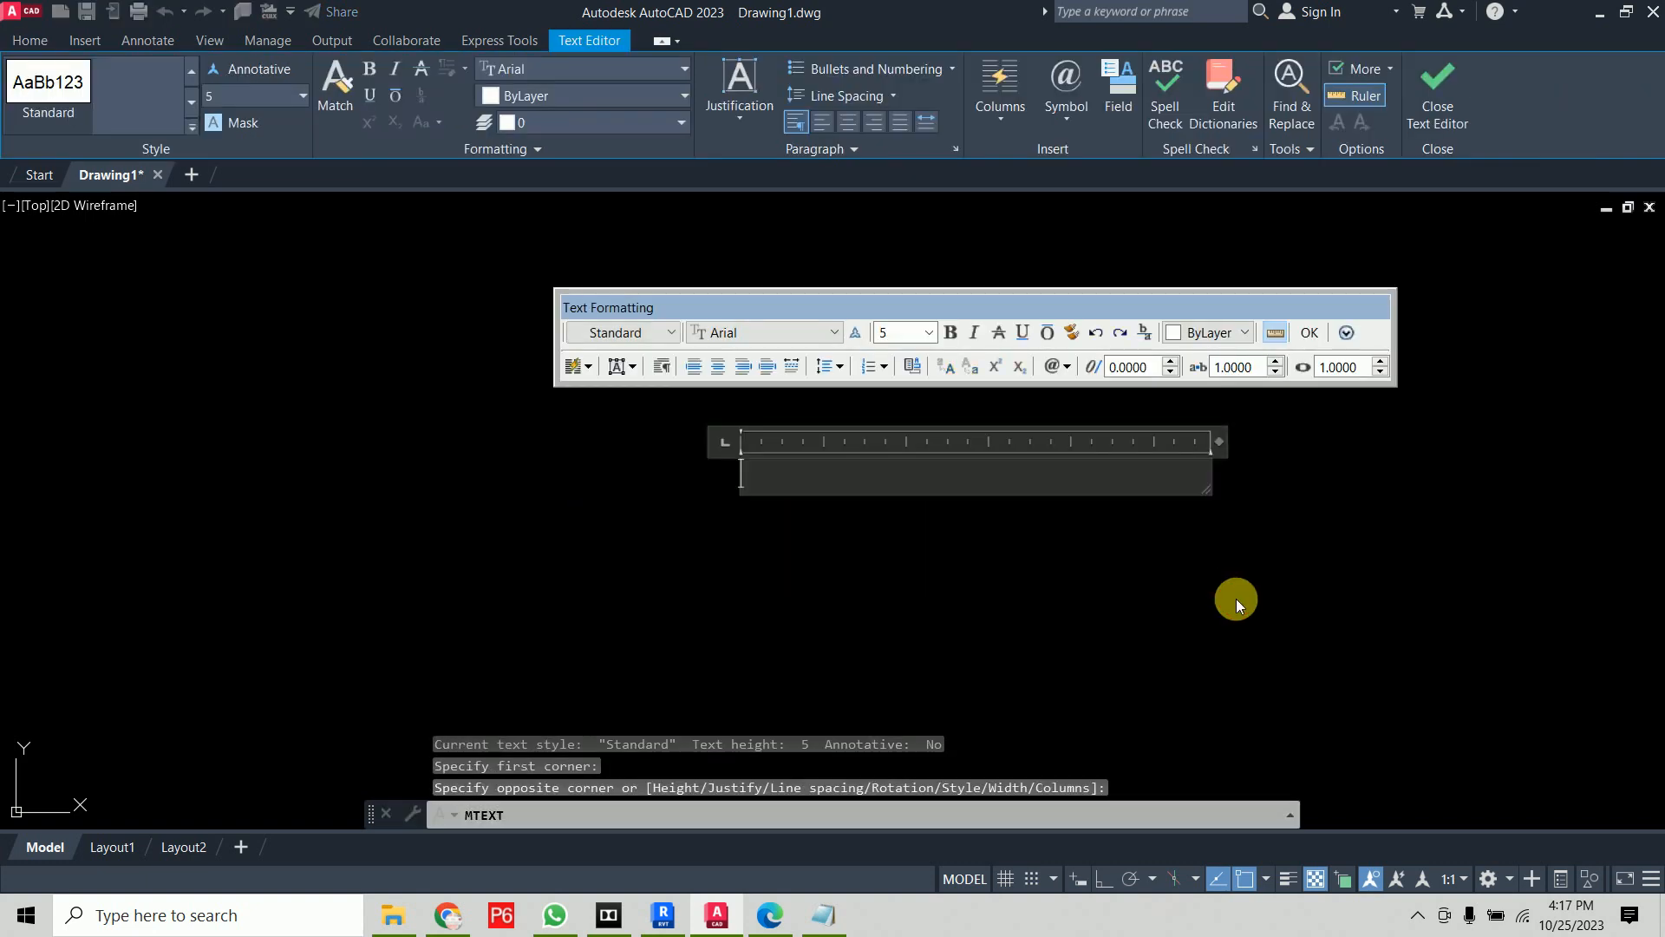
pyautogui.write('CADD')
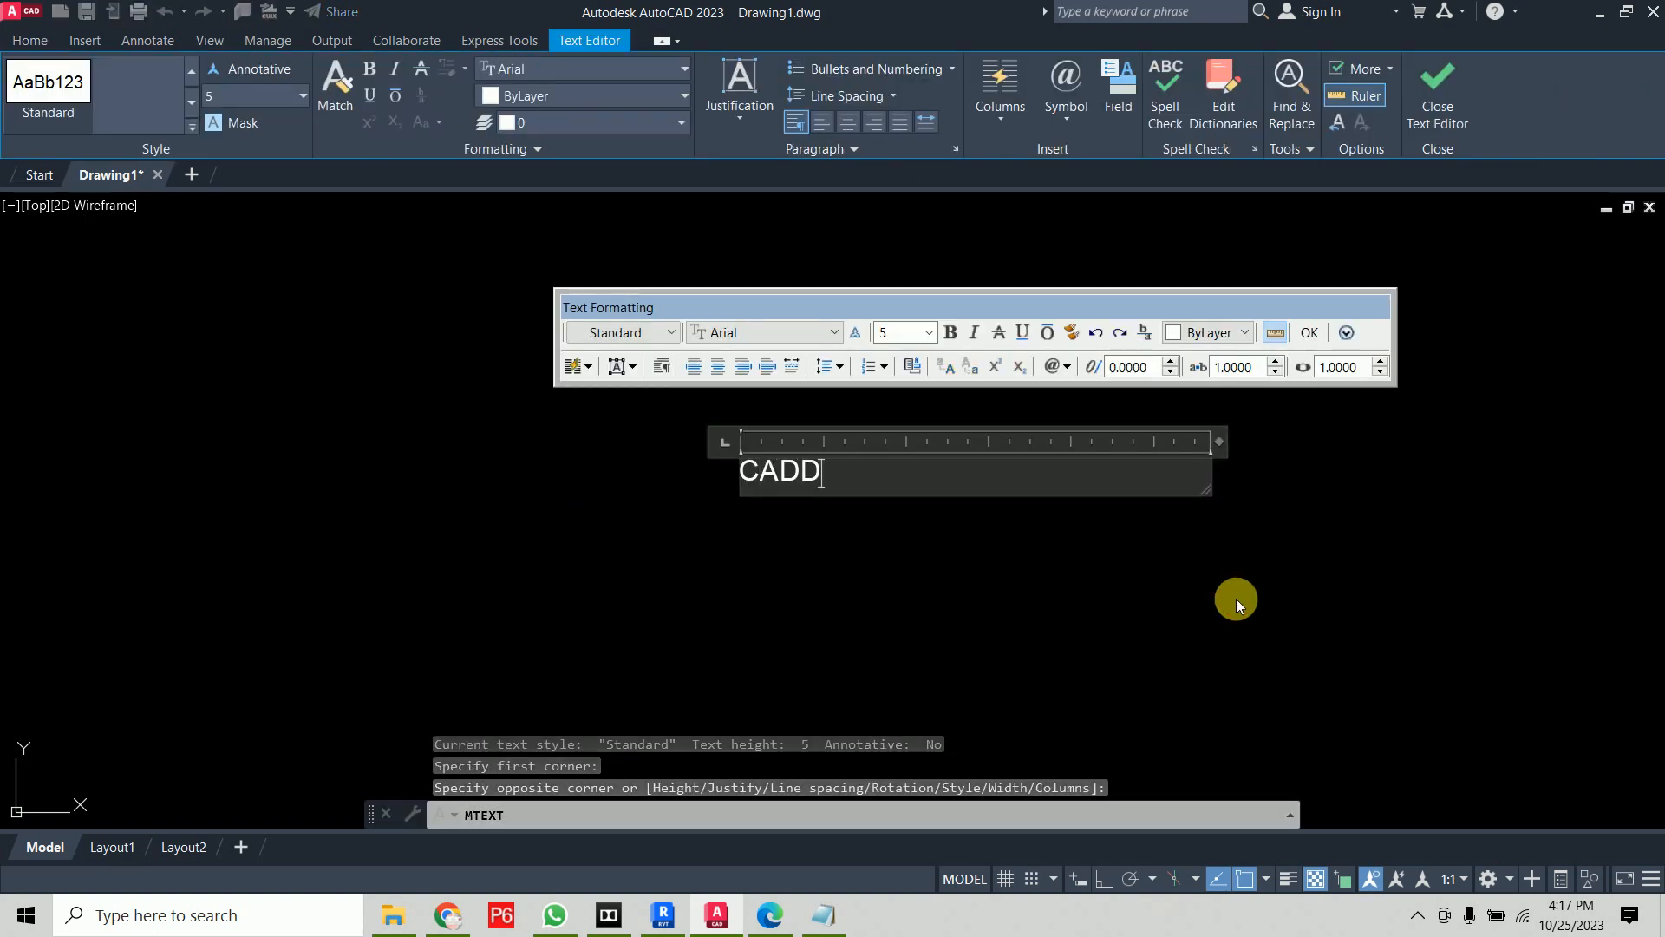
pyautogui.write(' Centre NFC')
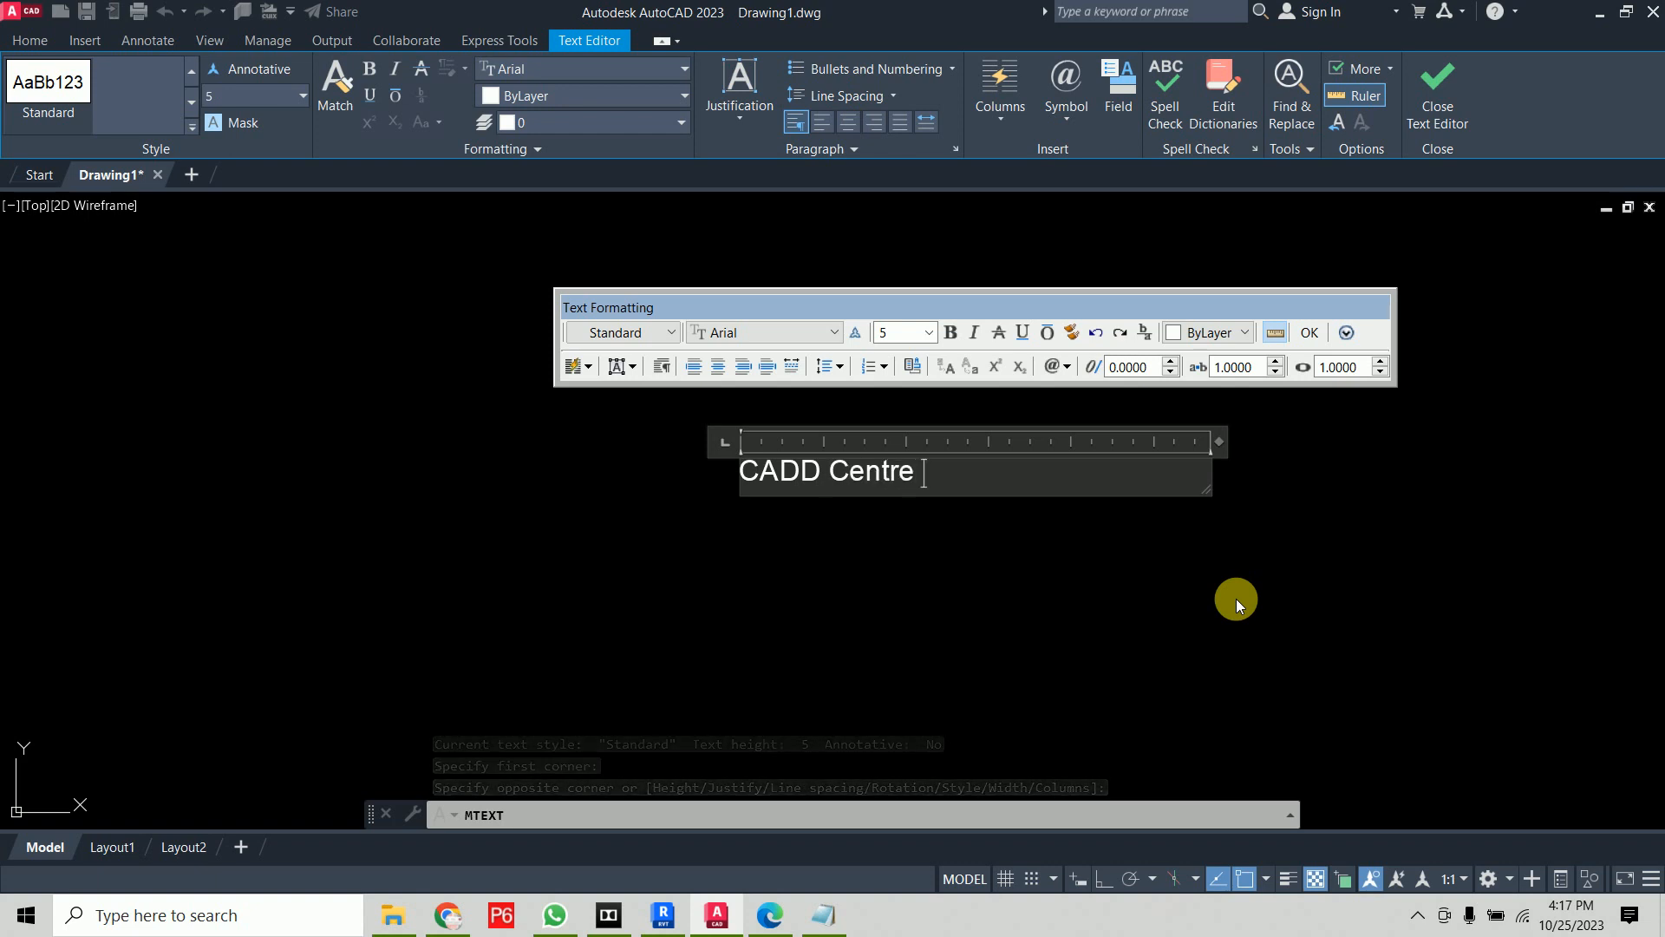
pyautogui.moveTo(1220, 441); pyautogui.dragTo(1009, 447)
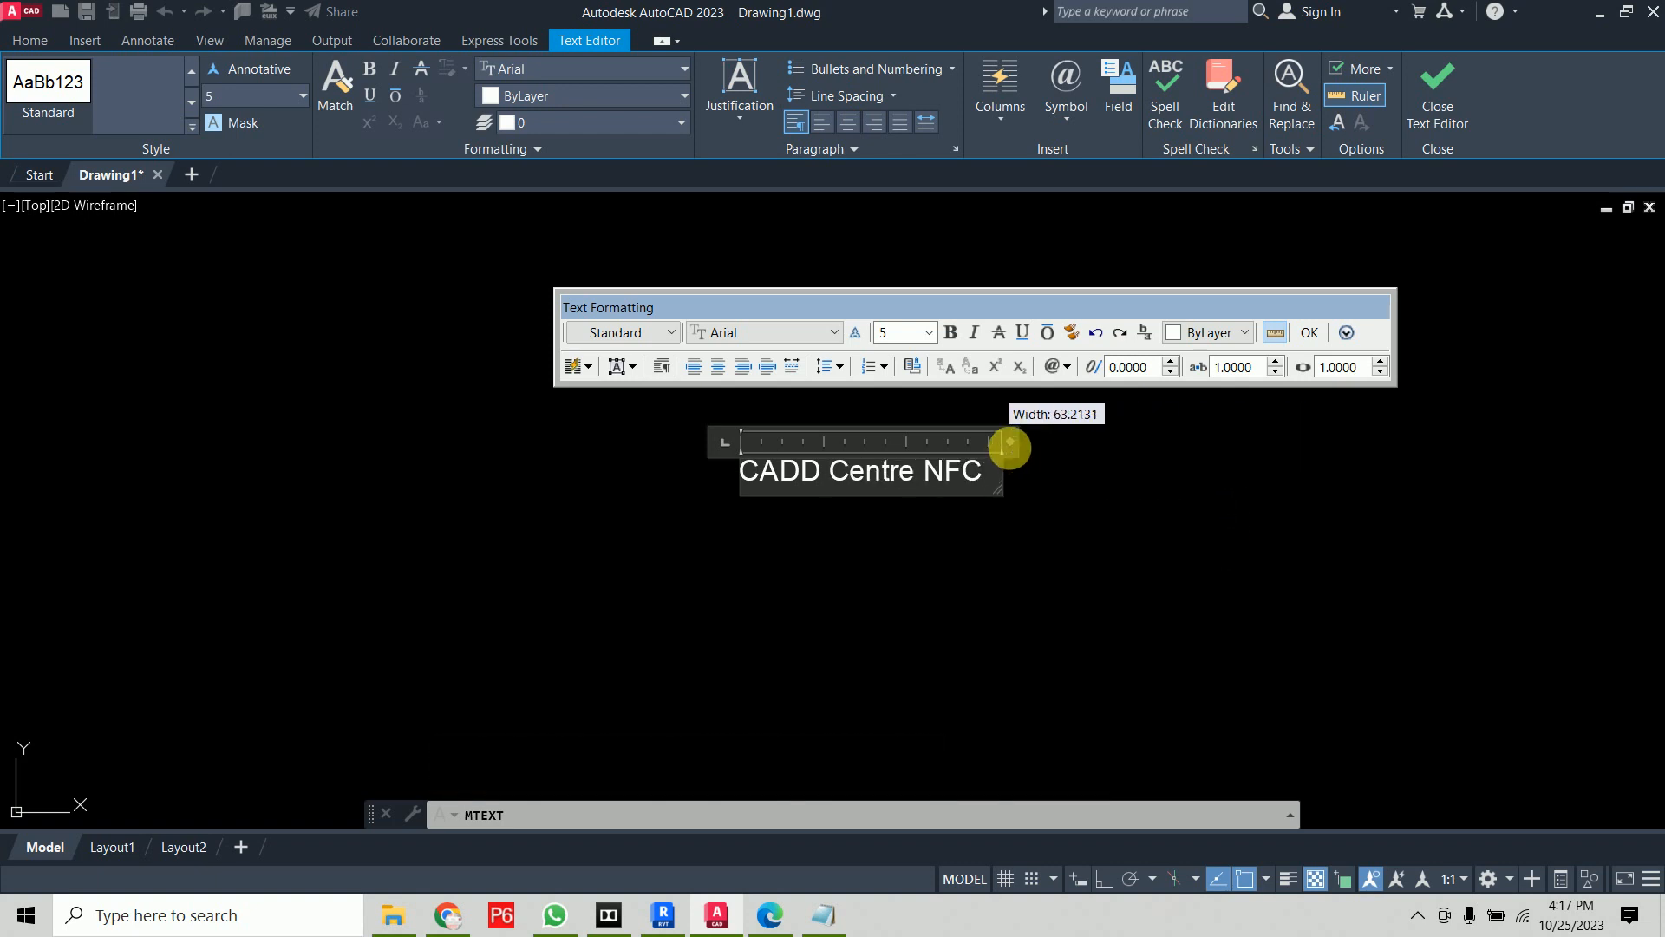
pyautogui.click(1310, 334)
# Make a polar array of the "CADD Centre NFC" text with 10 items, centred just beyond the start of the text
pyautogui.write('ar')
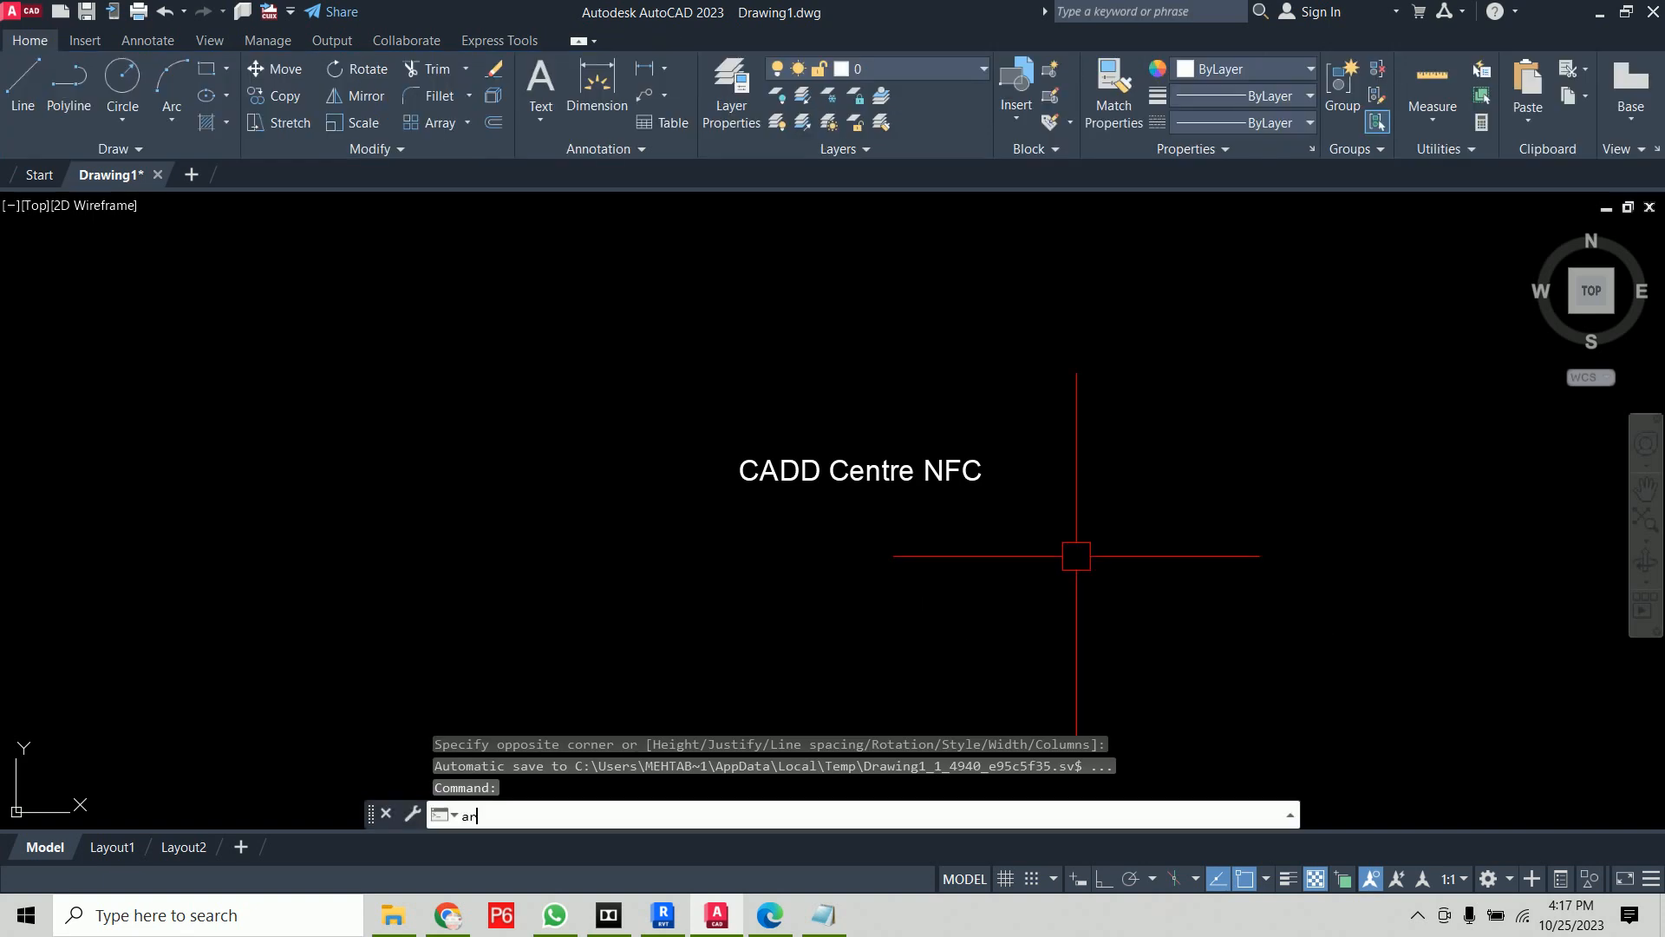
pyautogui.press('Return')
pyautogui.click(905, 465)
pyautogui.press('Return')
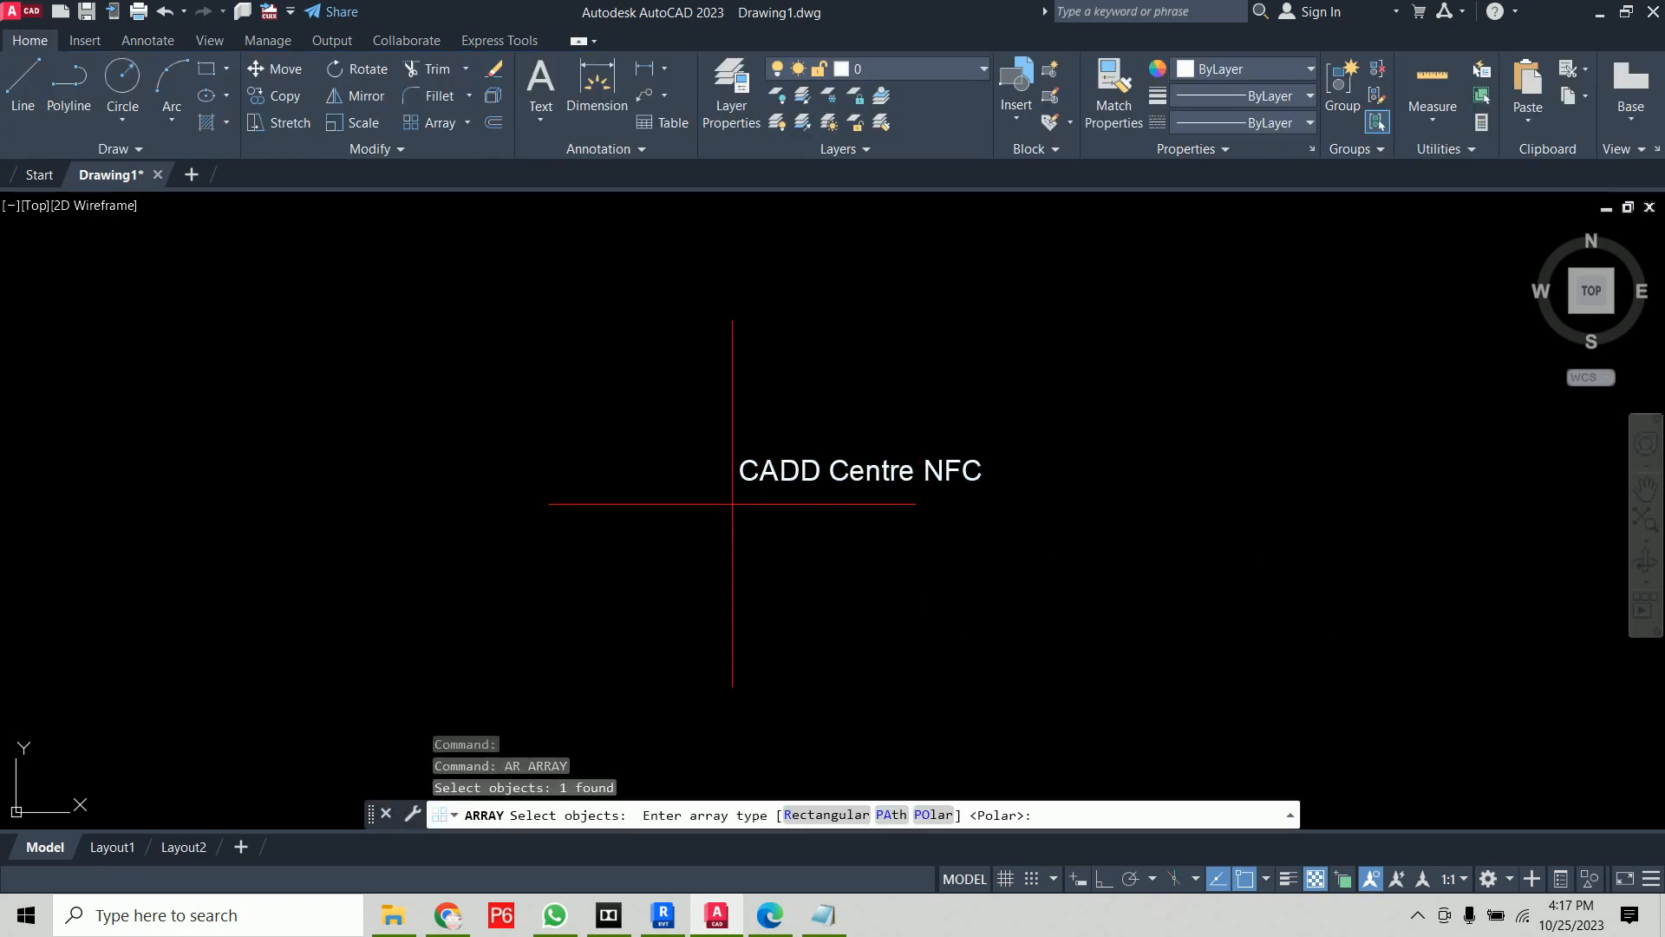
pyautogui.write('po')
pyautogui.press('Return')
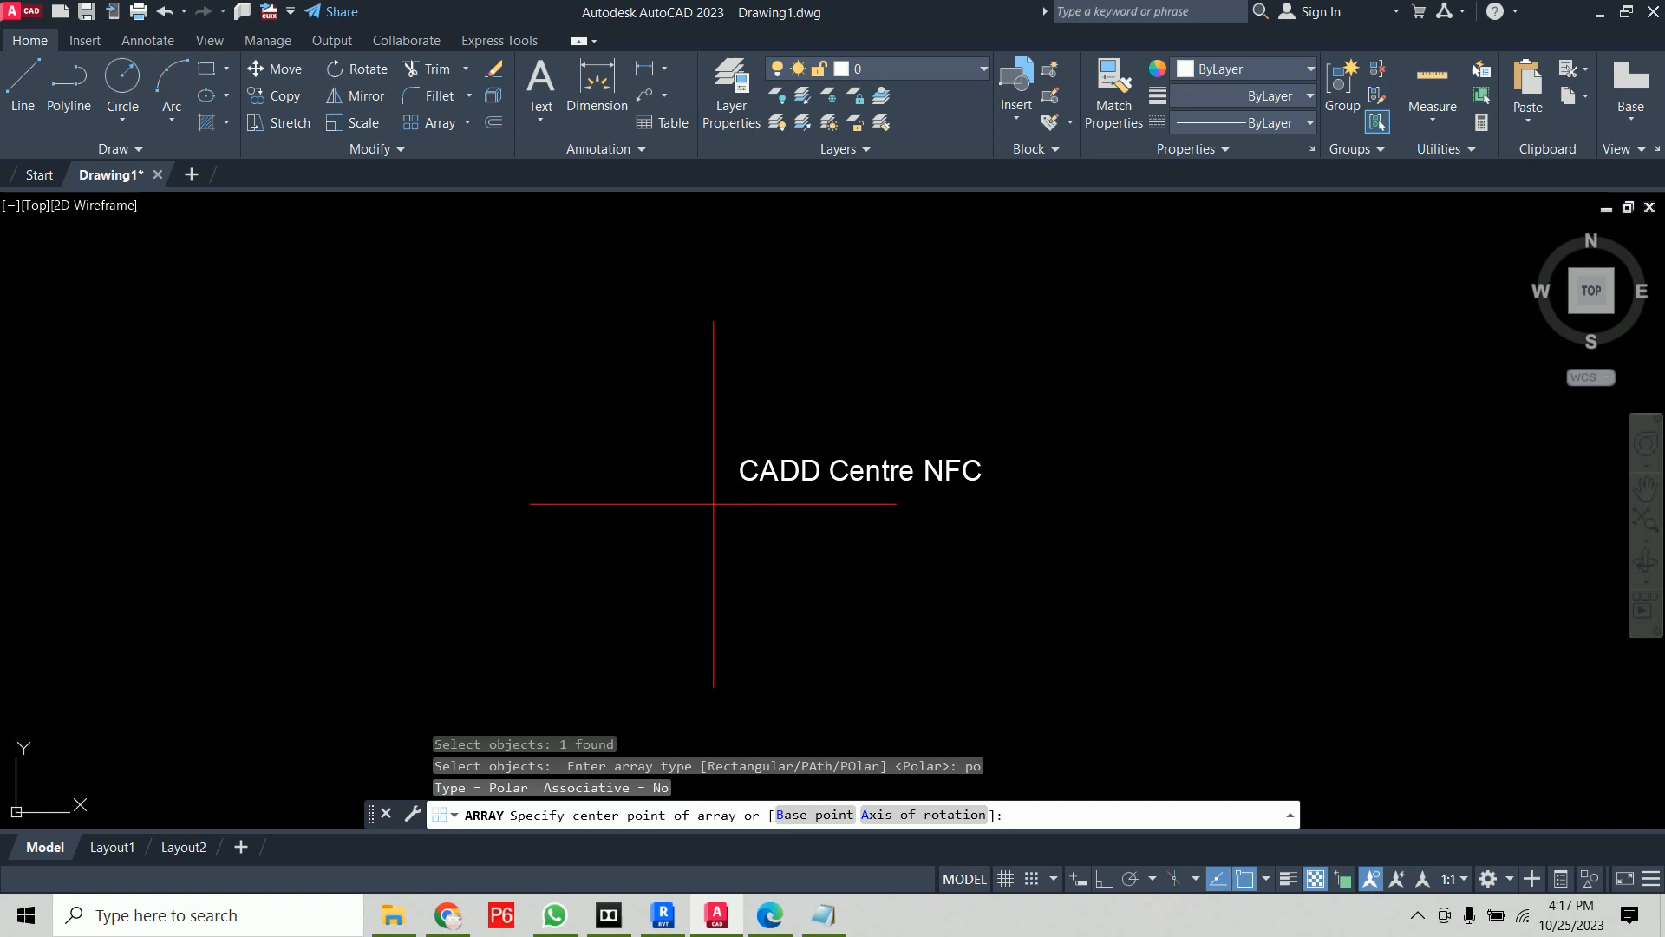
pyautogui.click(254, 73)
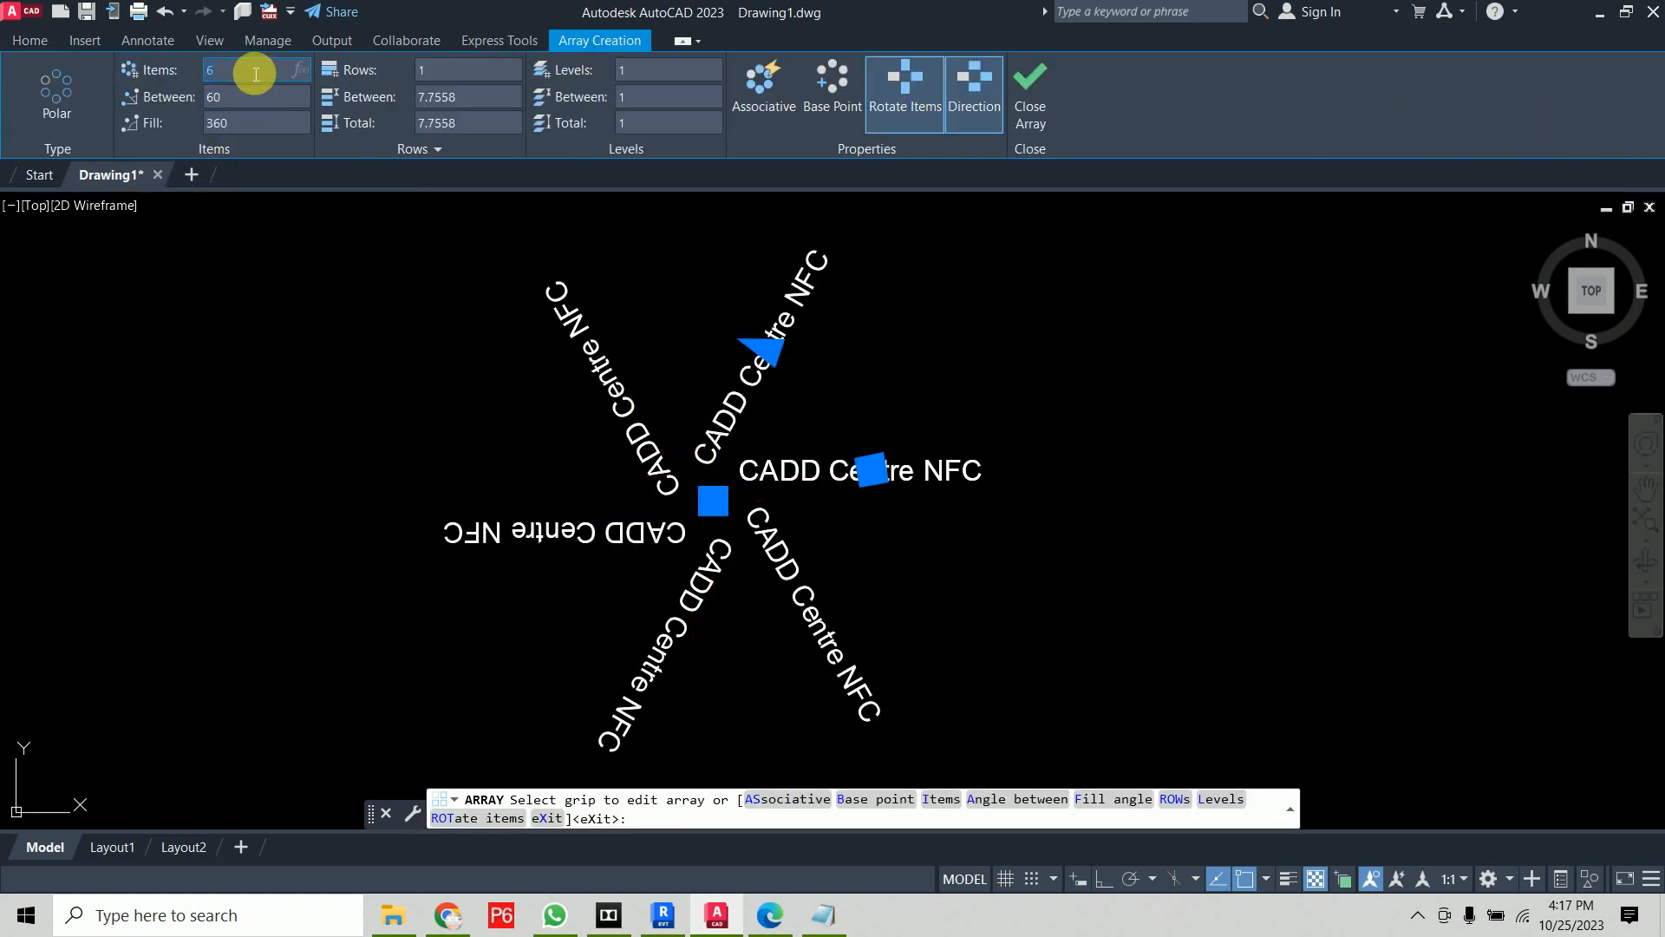
pyautogui.write('10')
pyautogui.press('Return')
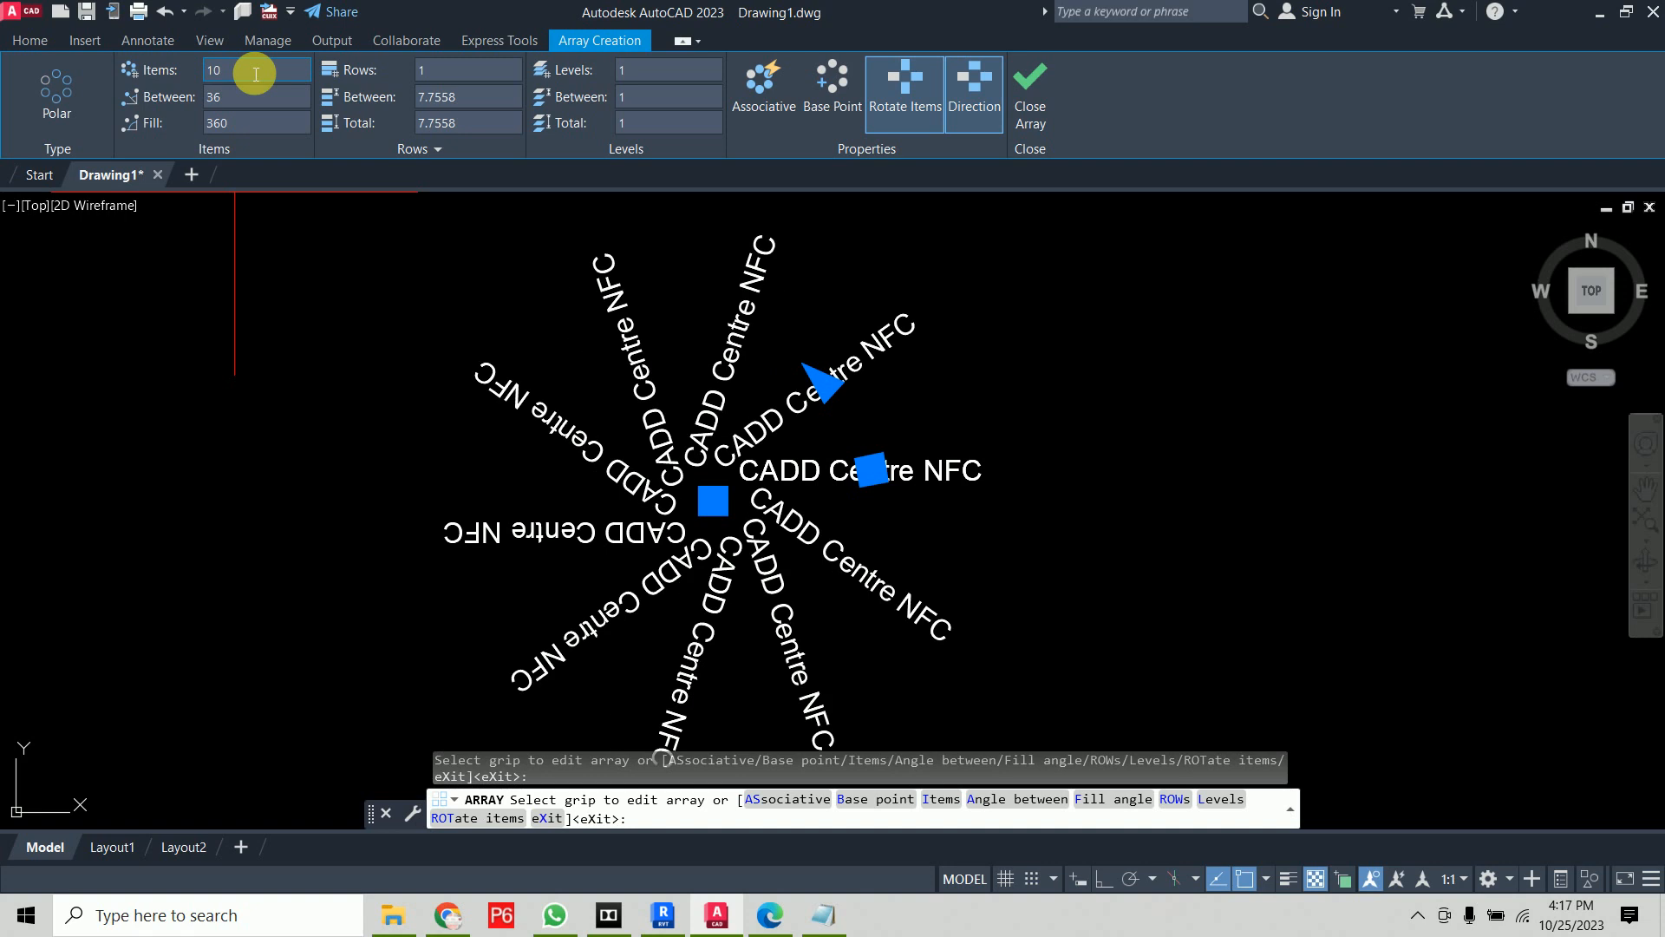
pyautogui.click(1043, 94)
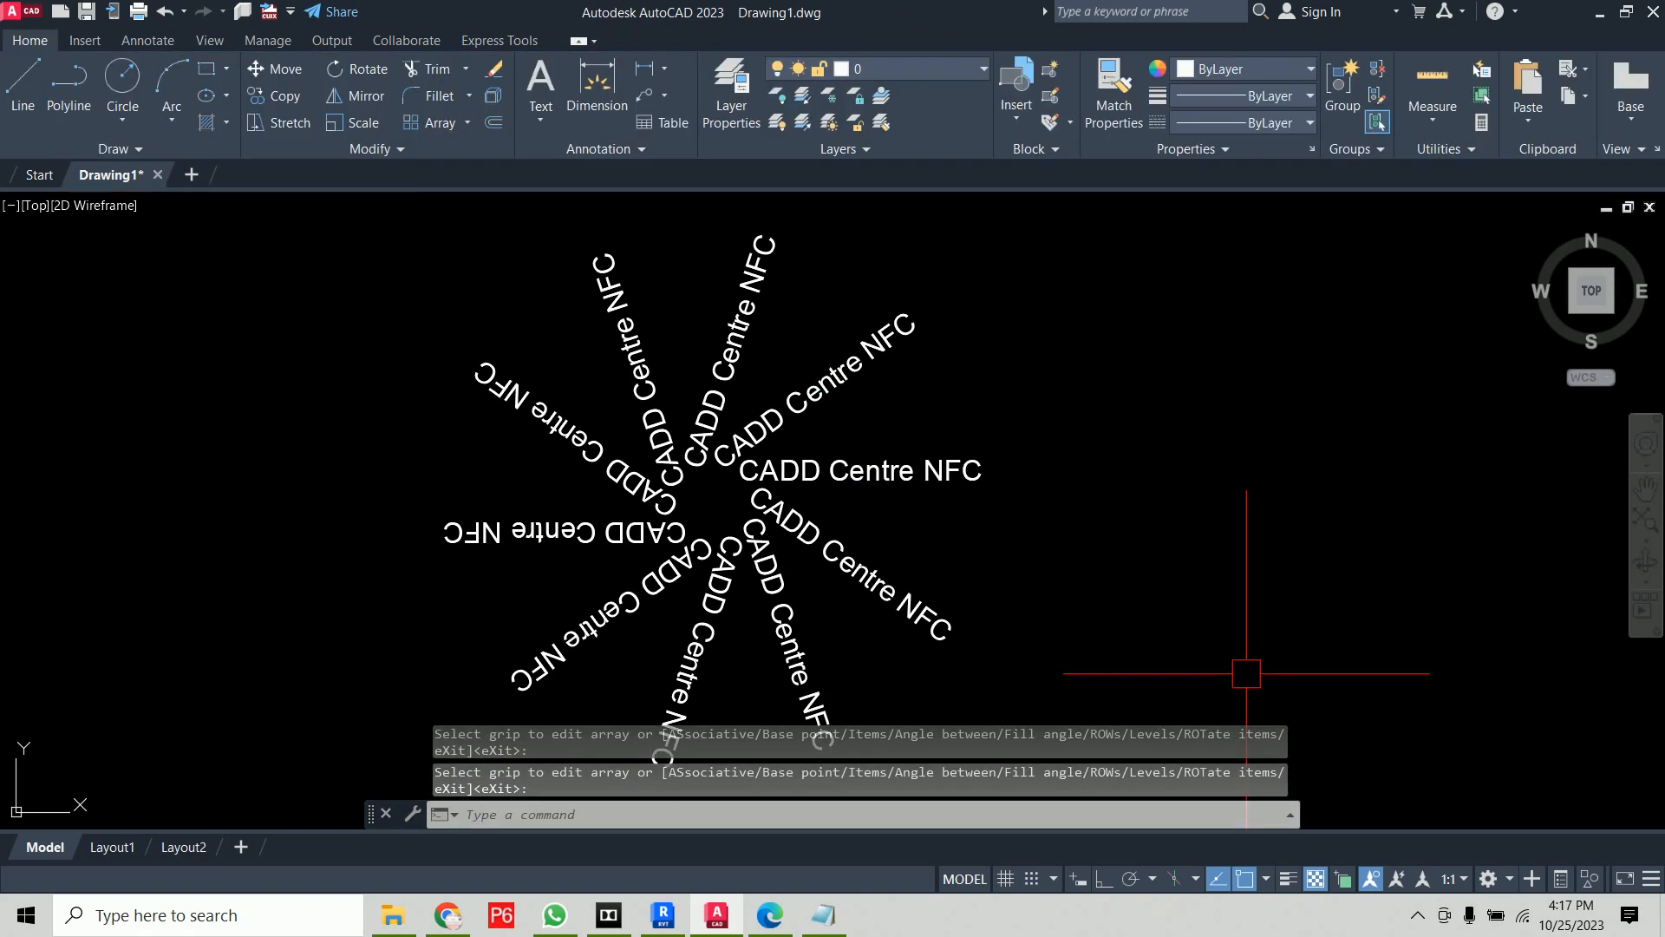
# Try reorienting all the arrayed "CADD Centre NFC" texts to the most readable rotation with TORIENT, and undo it
pyautogui.scroll(-2, 1193, 520)
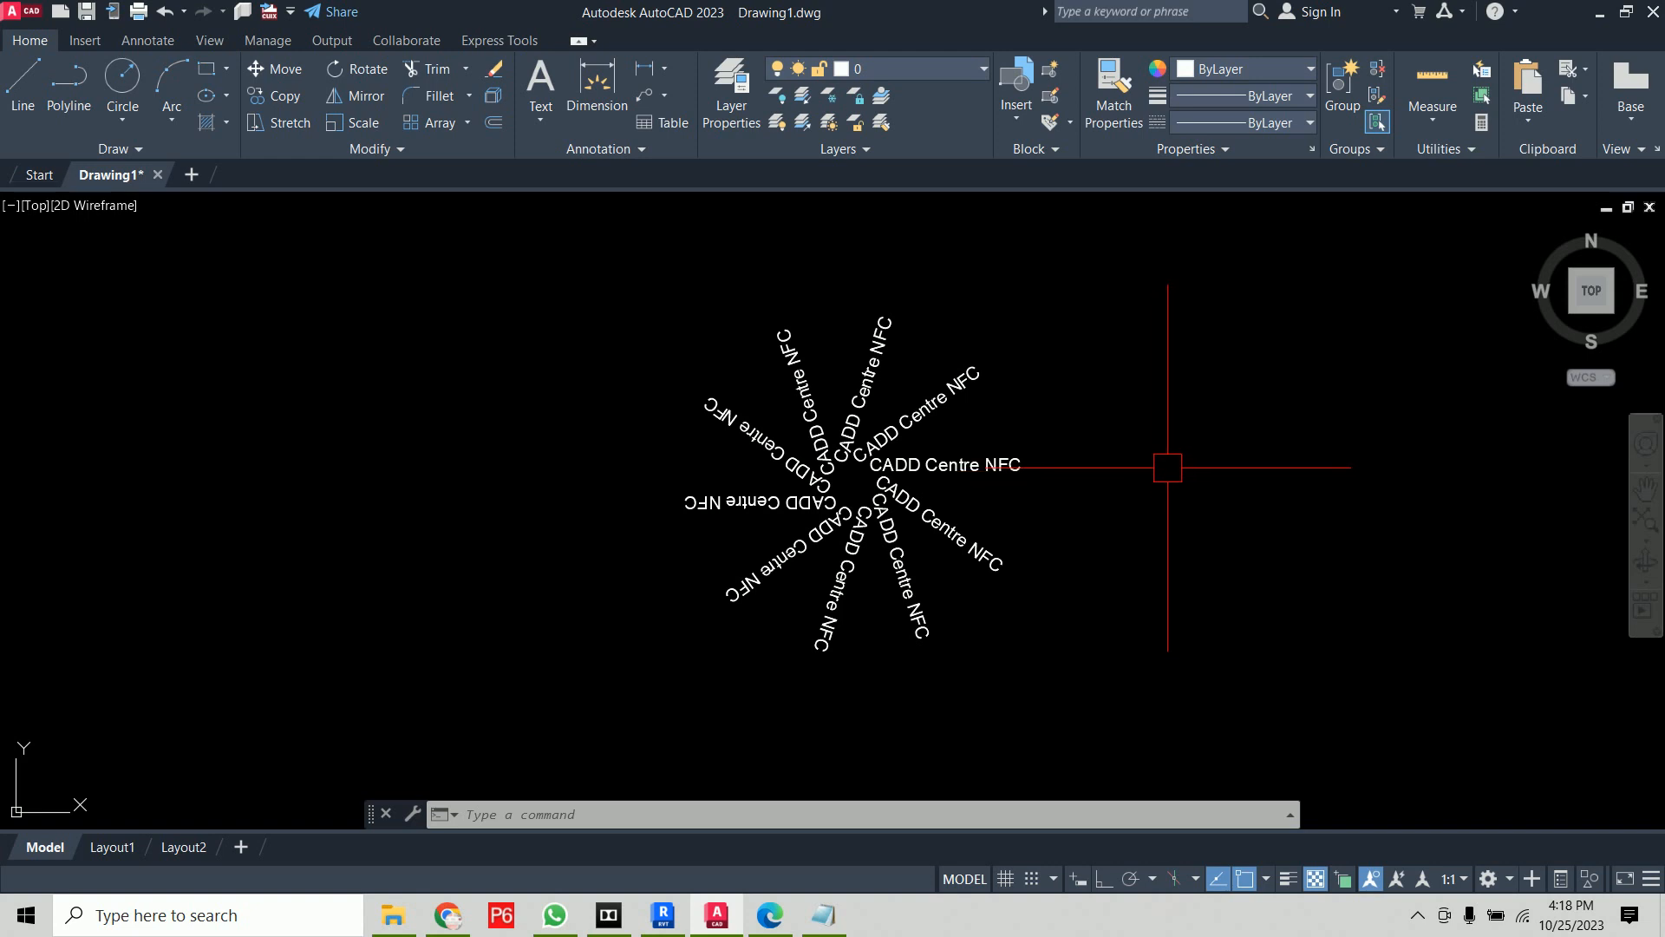
pyautogui.write('tori')
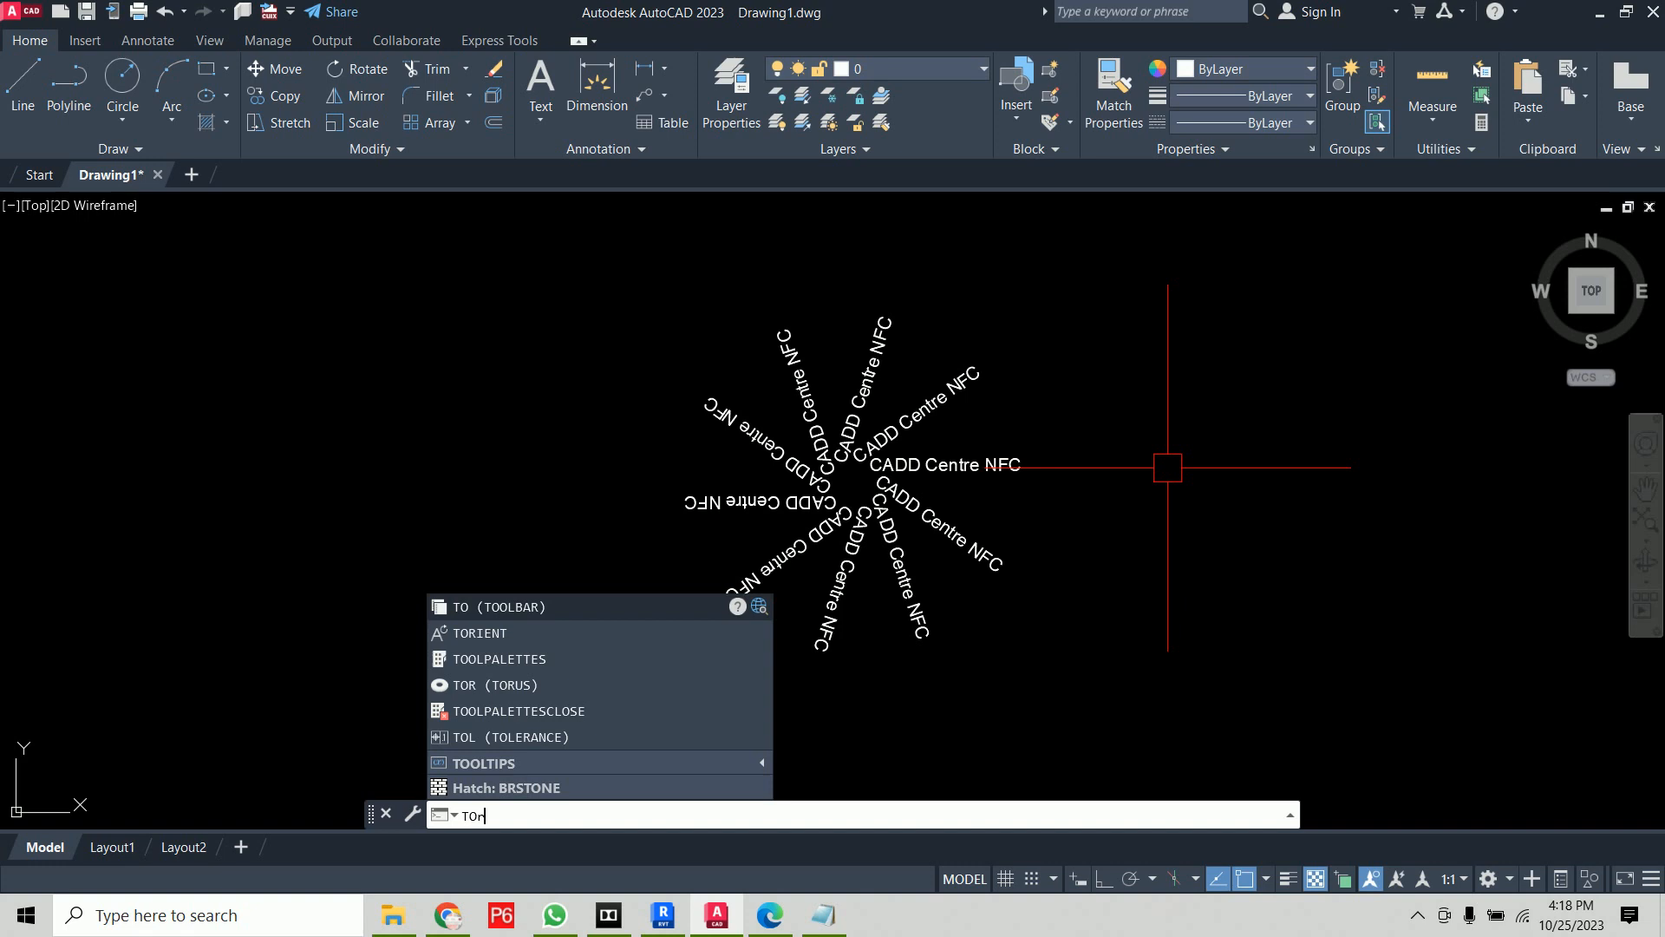
pyautogui.press('Return')
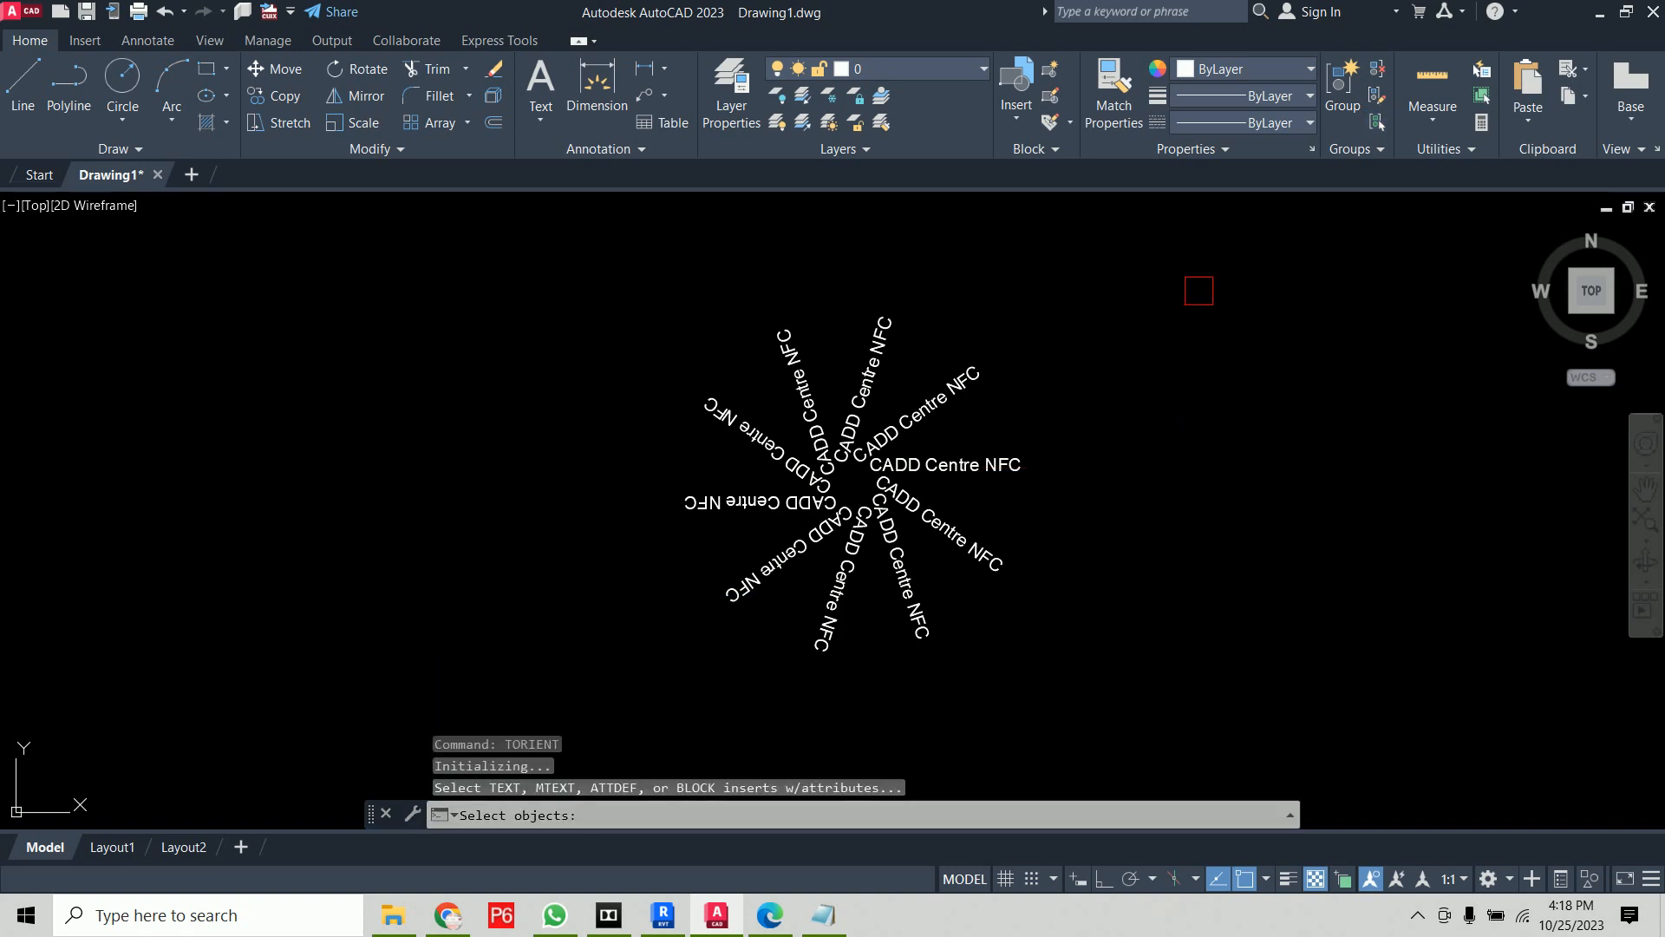
pyautogui.click(1197, 290)
pyautogui.click(558, 685)
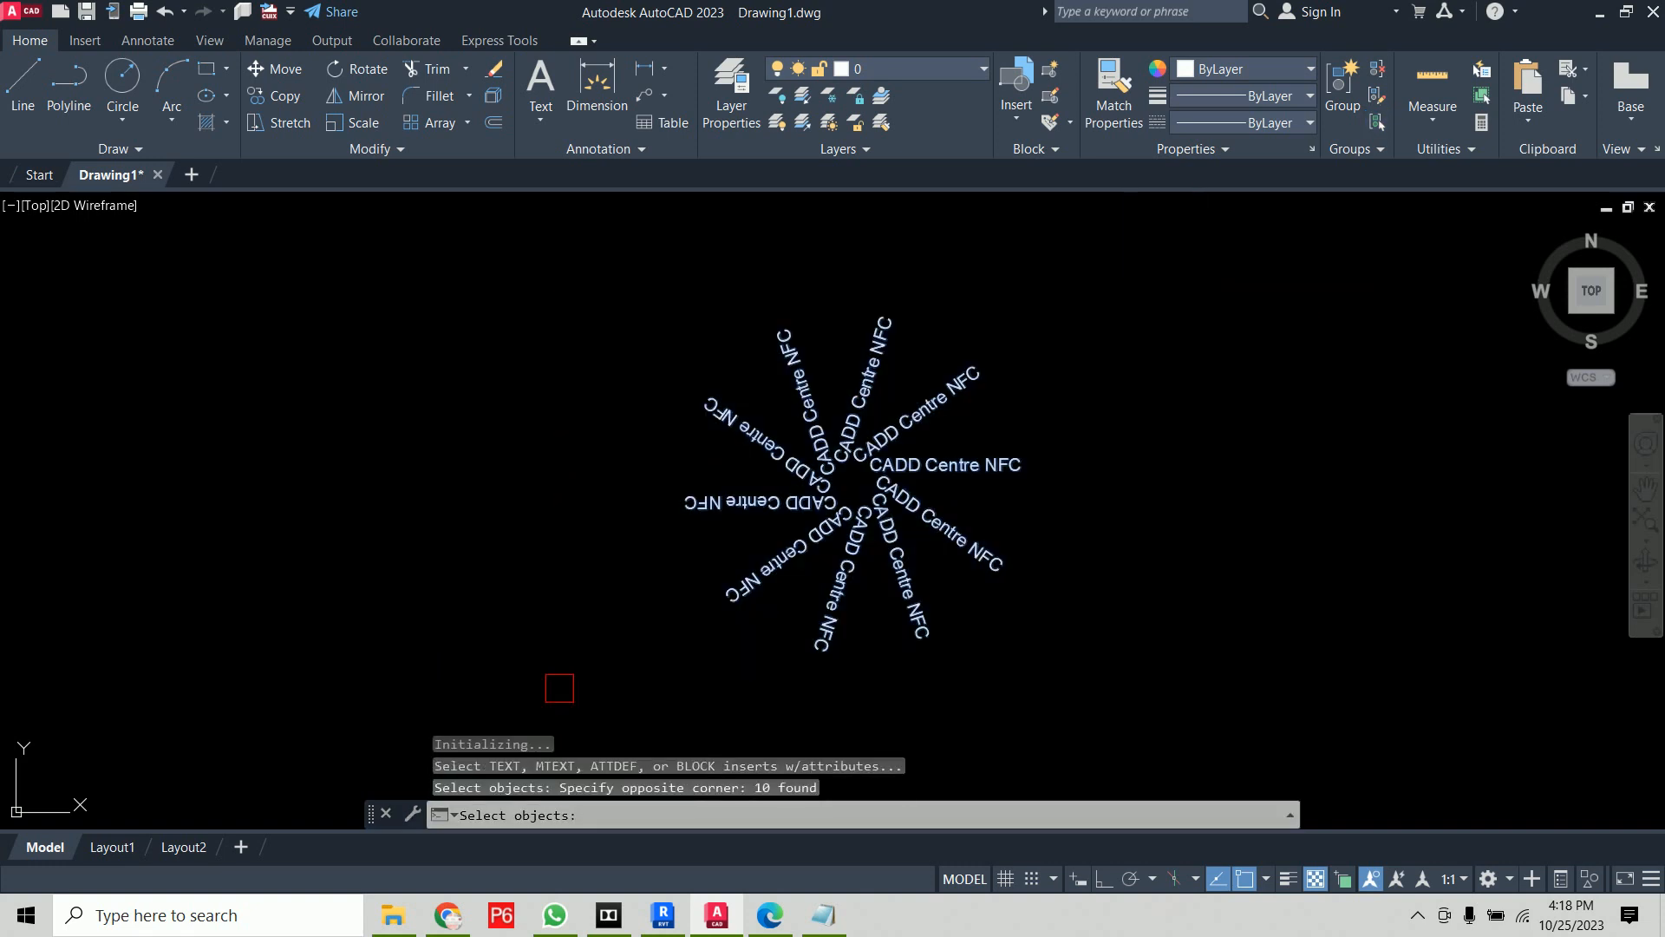
pyautogui.press('Return')
pyautogui.press('Return')
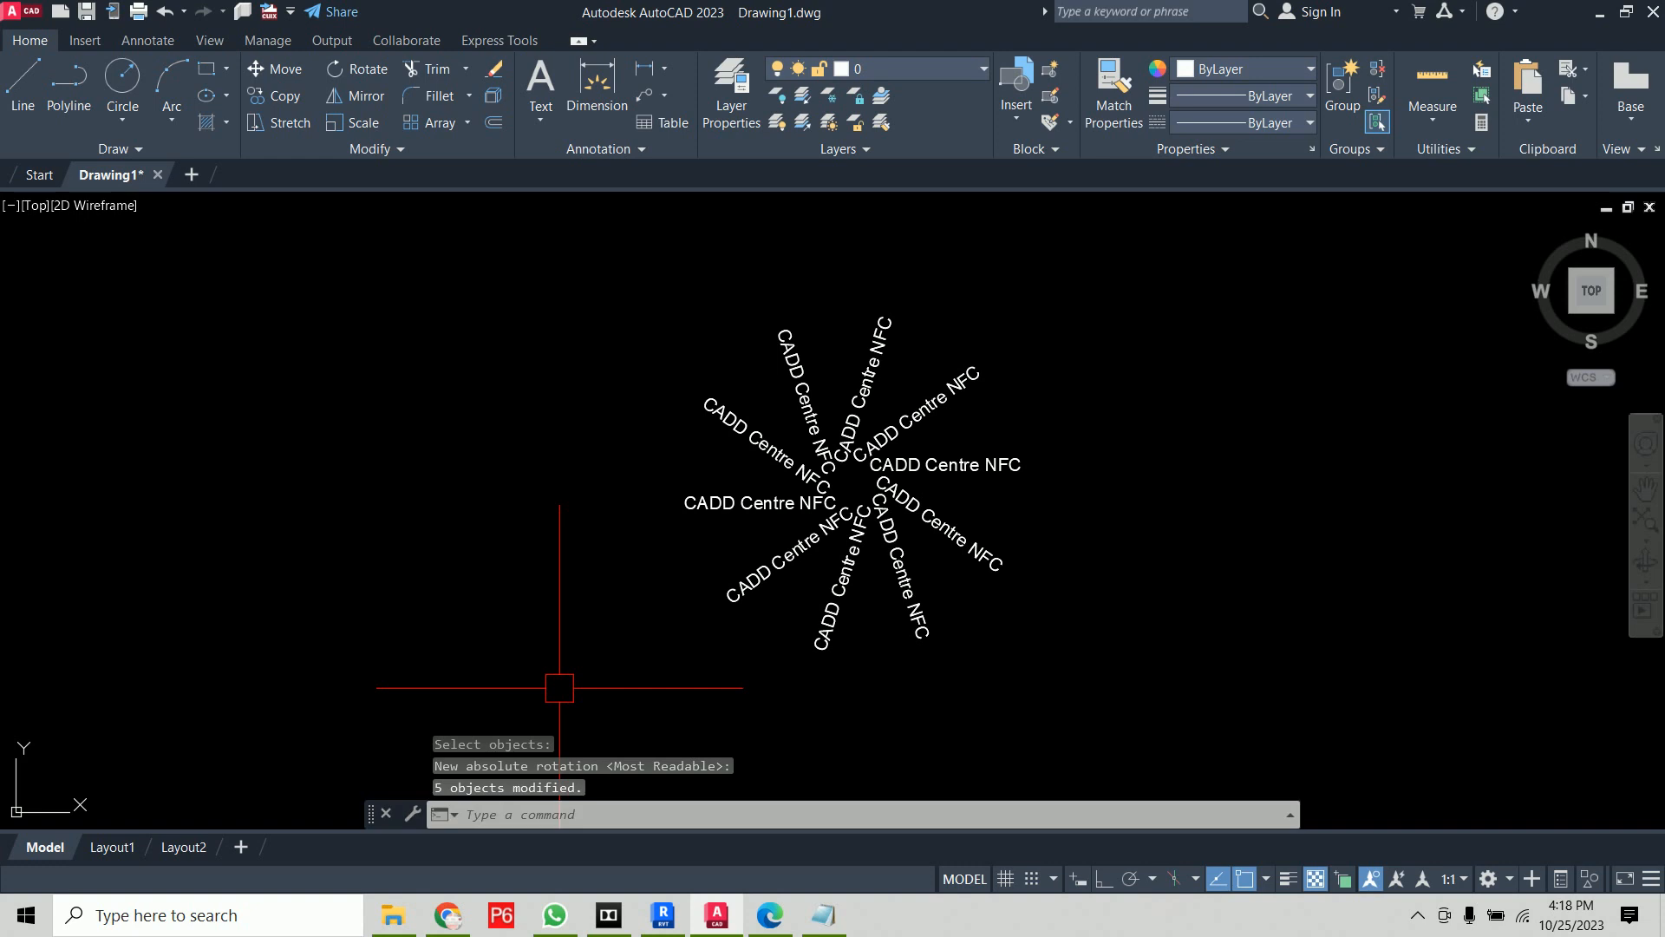
pyautogui.scroll(2, 1115, 490)
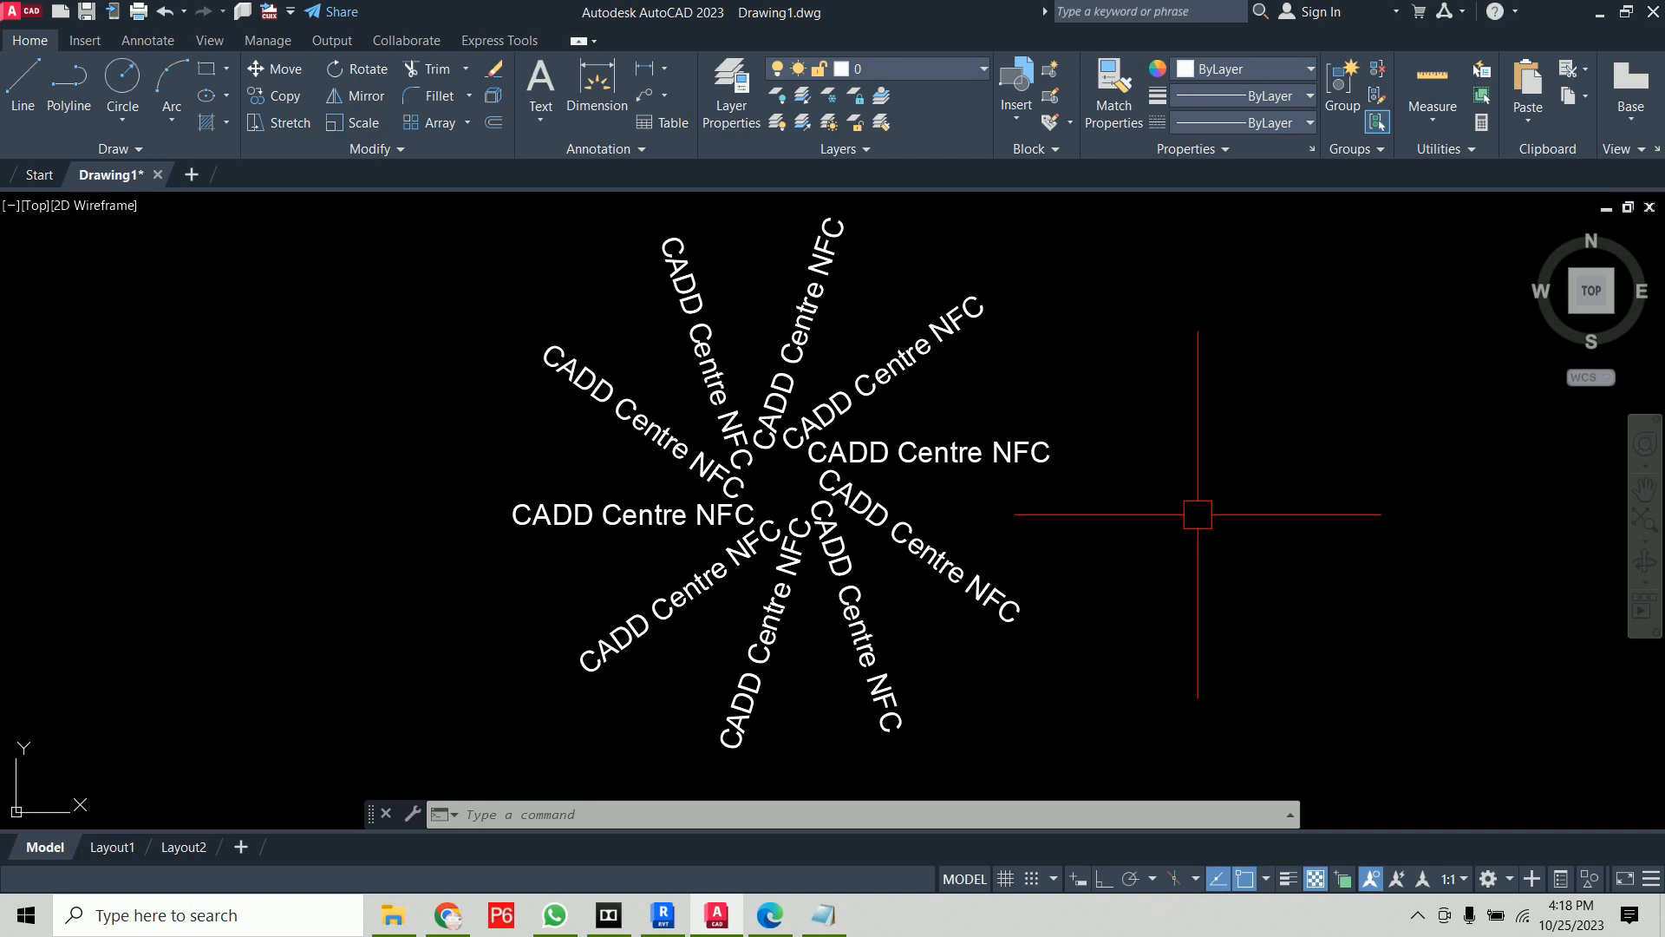
pyautogui.hotkey('ctrl', 'z')
pyautogui.hotkey('ctrl', 'z')
# Copy the whole polar array of texts horizontally to the left of the original, with Ortho on
pyautogui.write('co')
pyautogui.press('Return')
pyautogui.click(1208, 357)
pyautogui.click(662, 617)
pyautogui.press('Return')
pyautogui.click(714, 599)
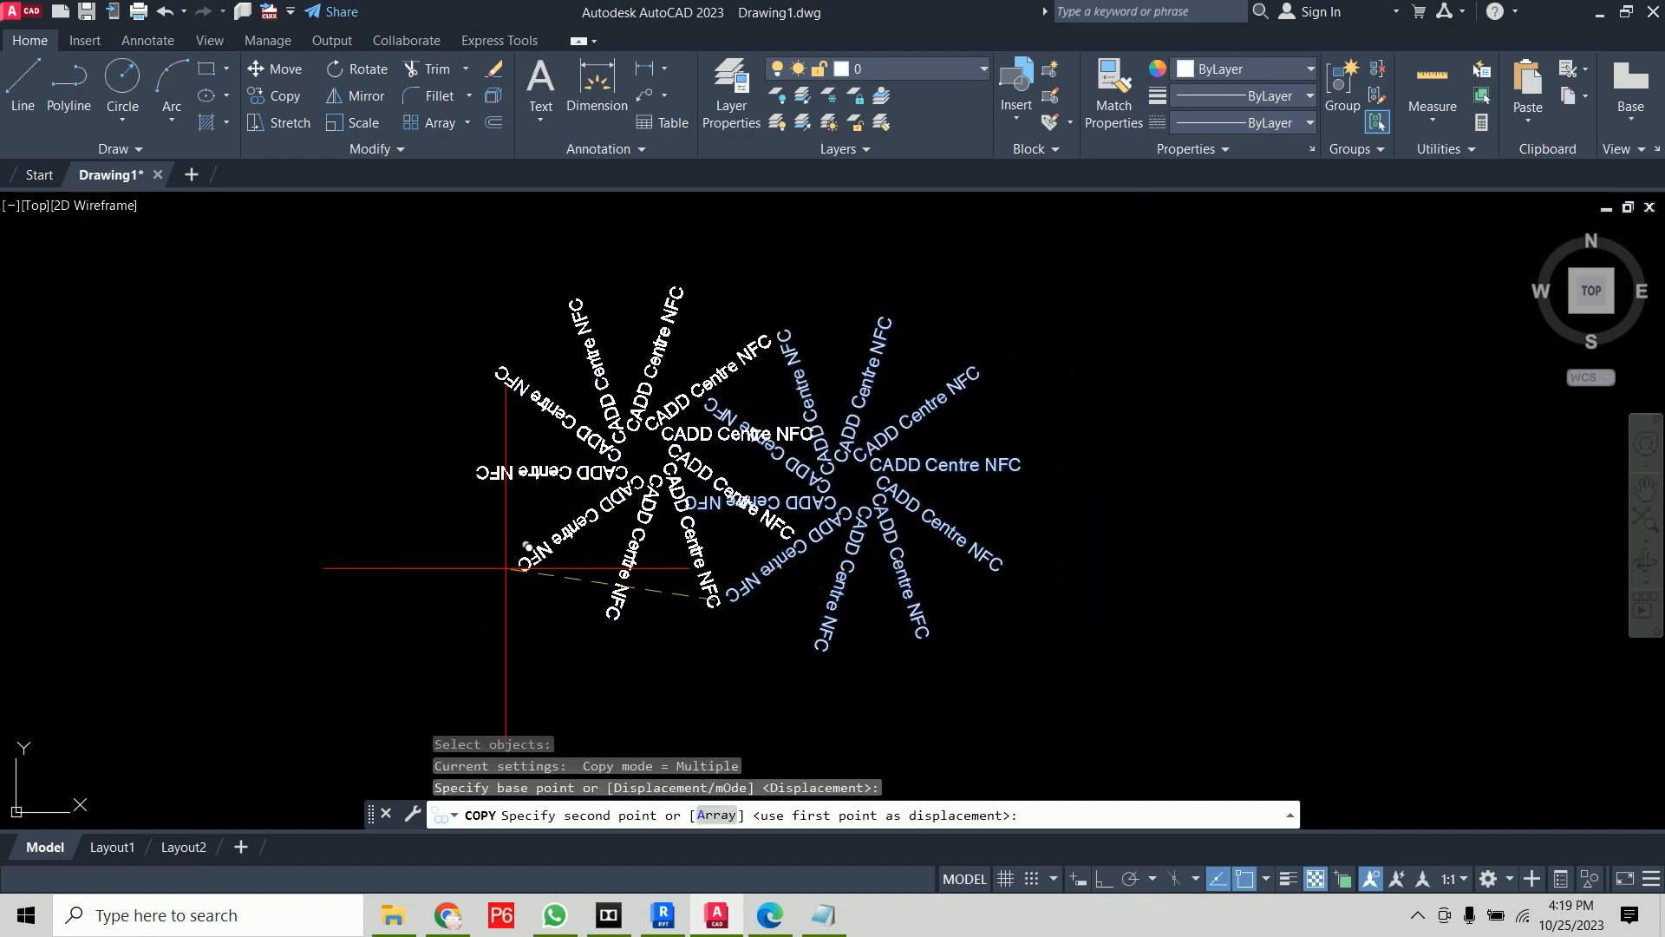
pyautogui.press('F8')
pyautogui.click(260, 588)
pyautogui.press('Return')
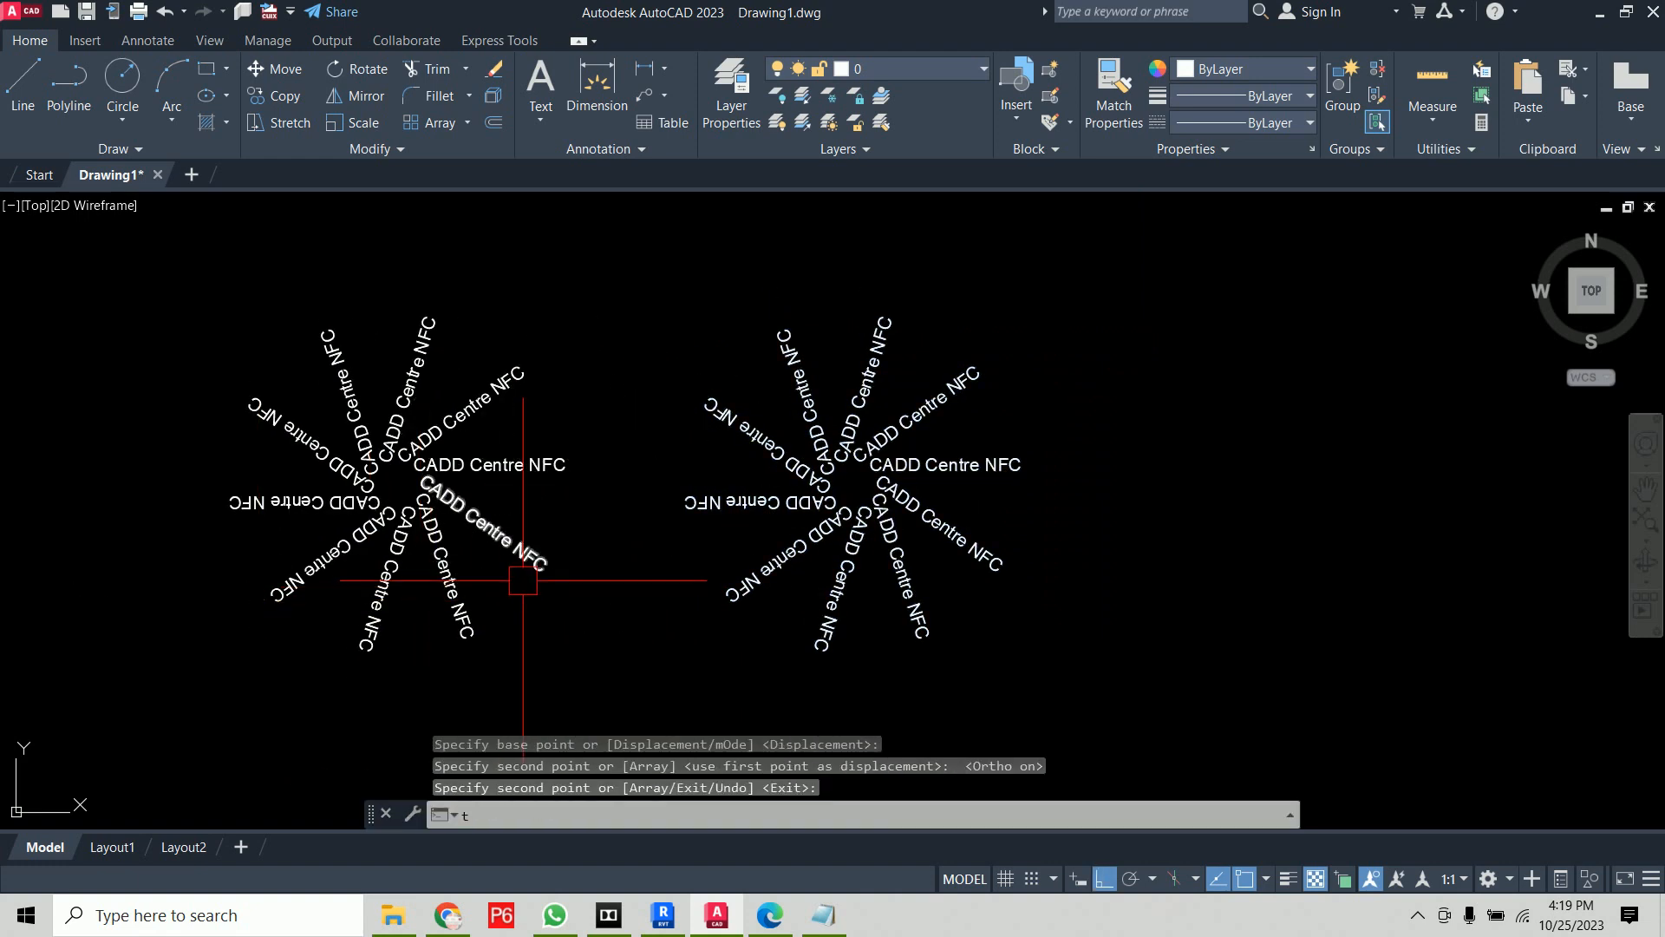
# Reorient the texts of the left-hand copy to the most readable rotation with TORIENT
pyautogui.write('tori')
pyautogui.press('Return')
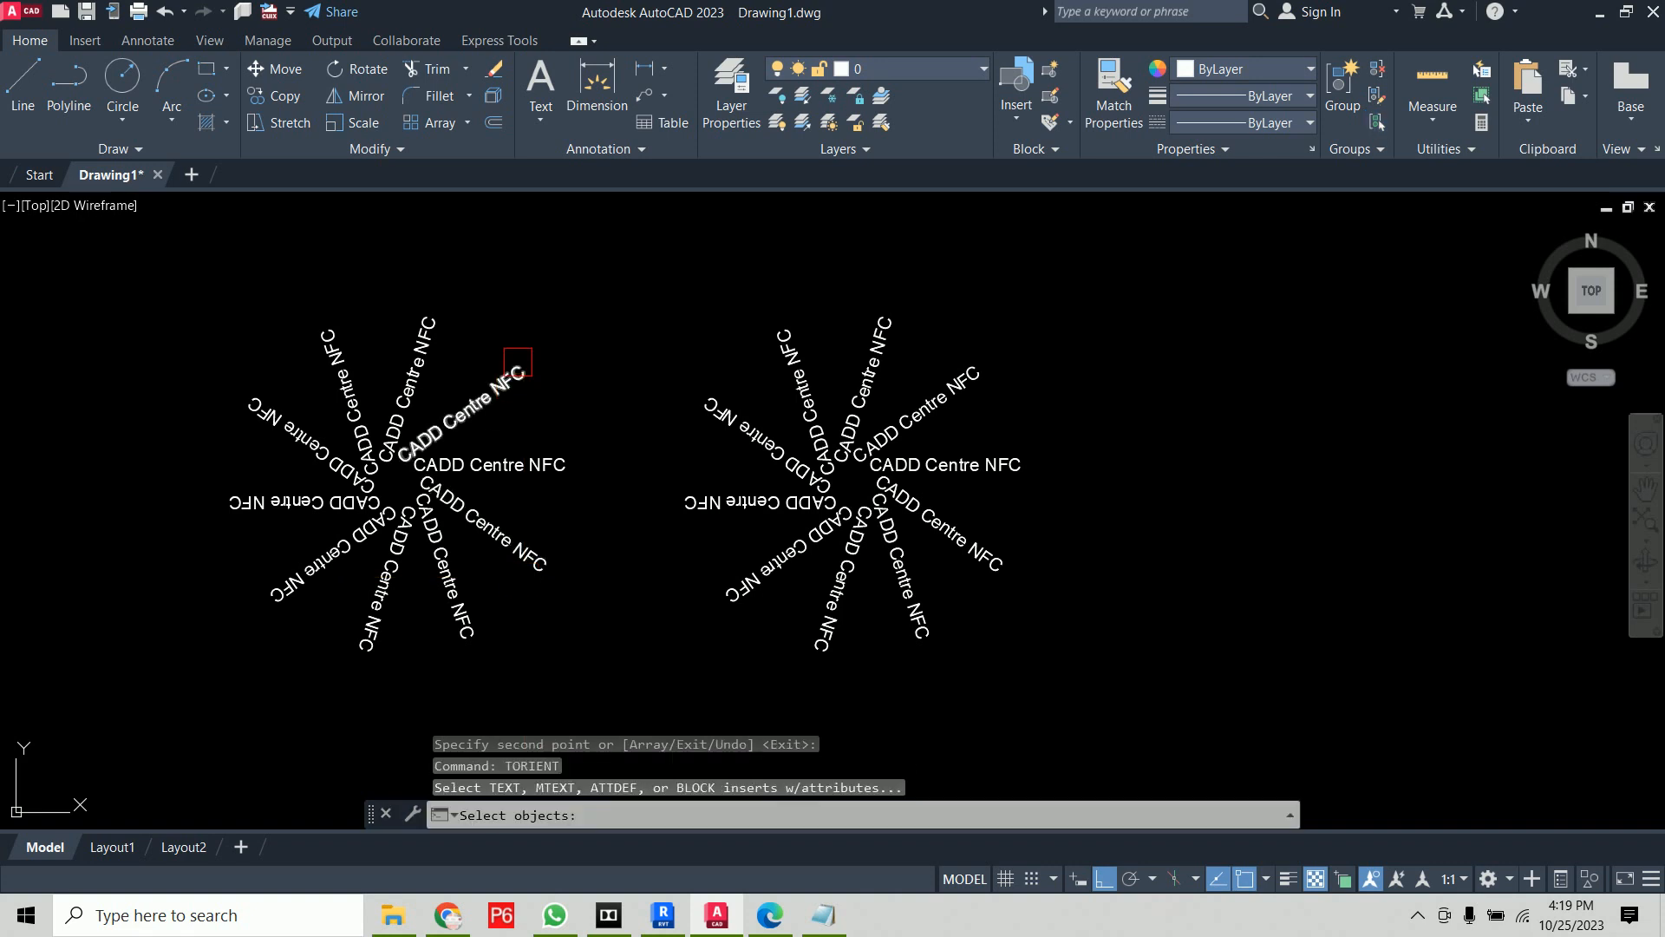
pyautogui.click(625, 291)
pyautogui.click(221, 670)
pyautogui.press('Return')
pyautogui.press('Return')
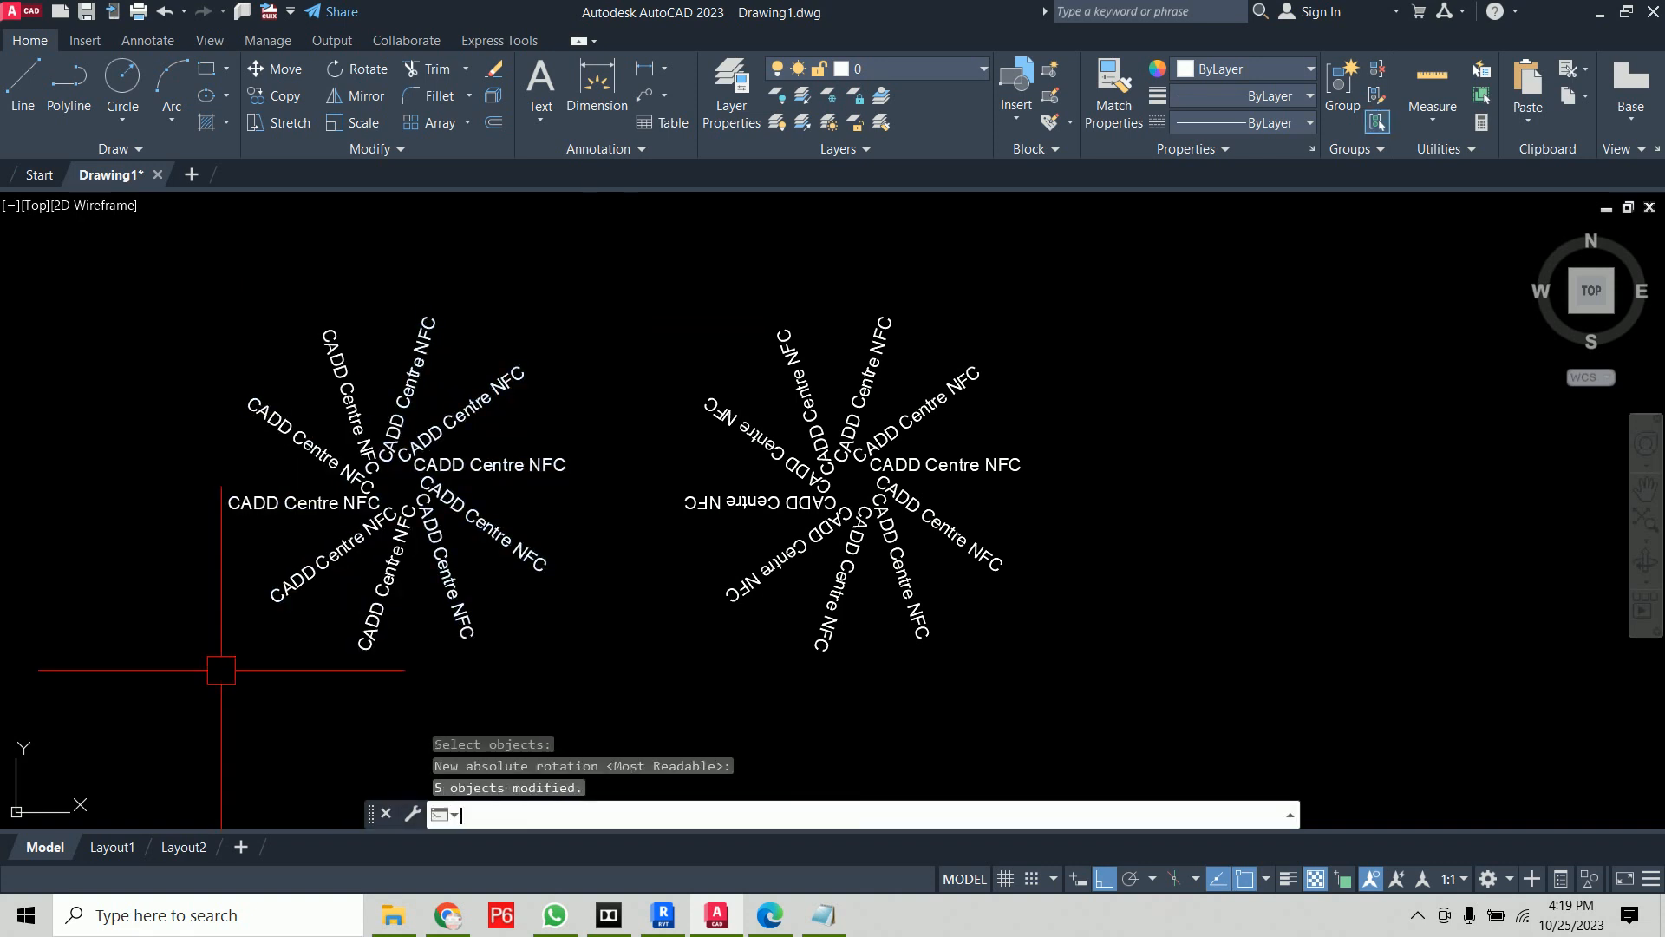
pyautogui.scroll(3, 327, 669)
pyautogui.moveTo(420, 714); pyautogui.dragTo(410, 763, button='middle')
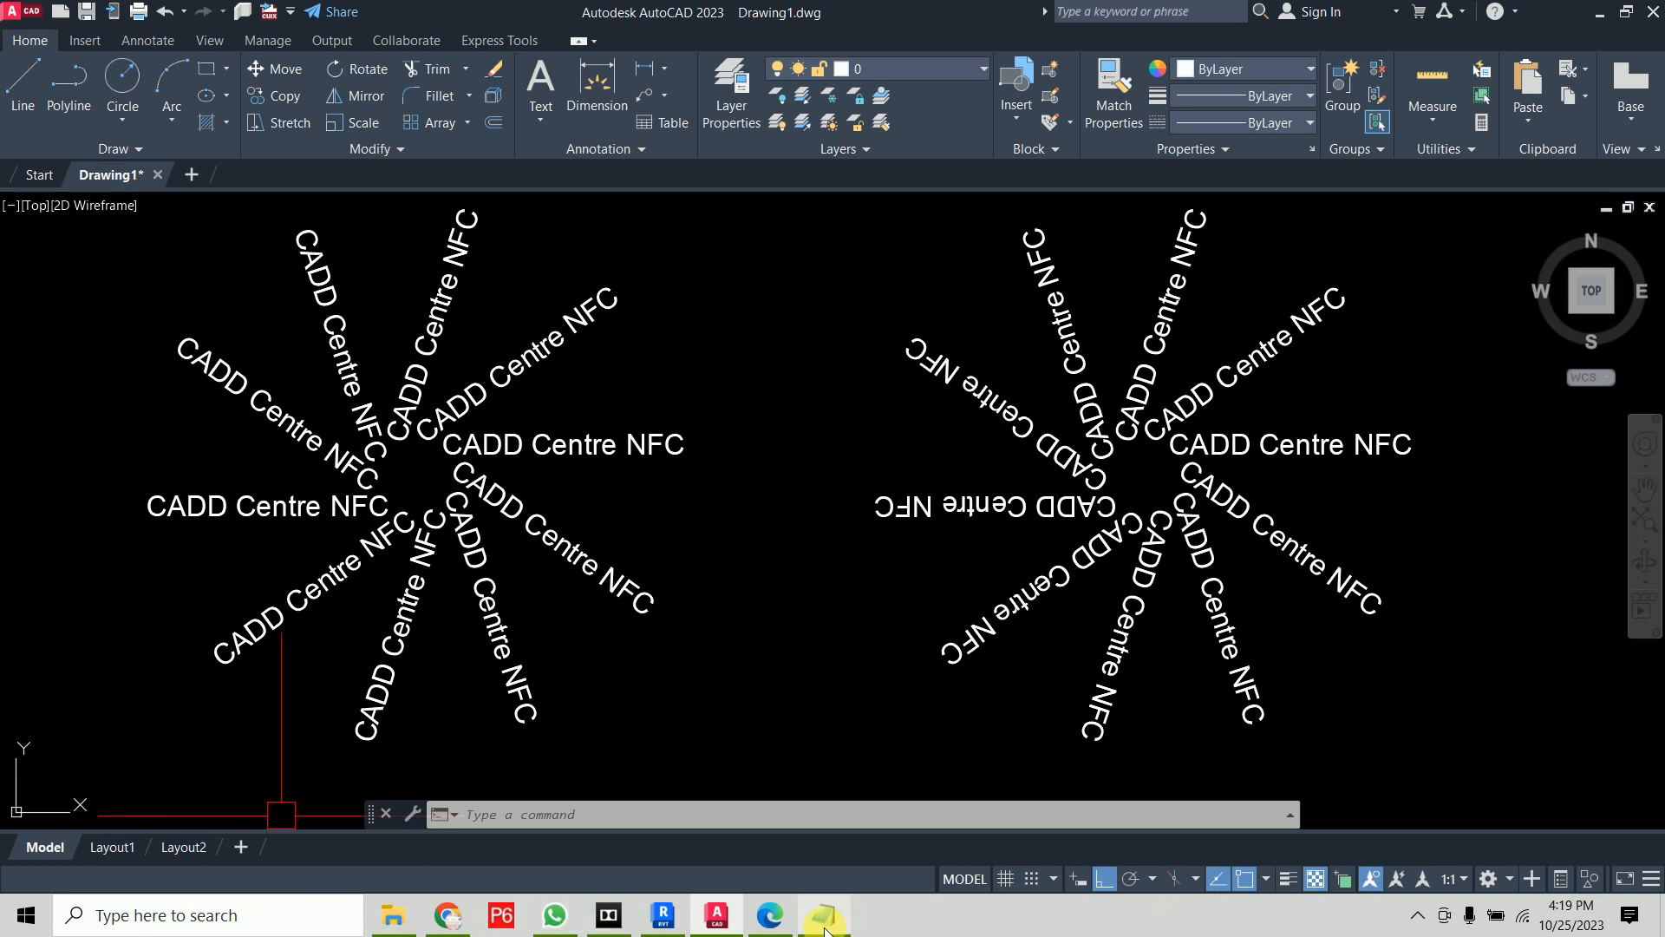
# Switch to the PDF notes in Edge and draw a tick mark beside heading 41, "Stretch"
pyautogui.click(778, 920)
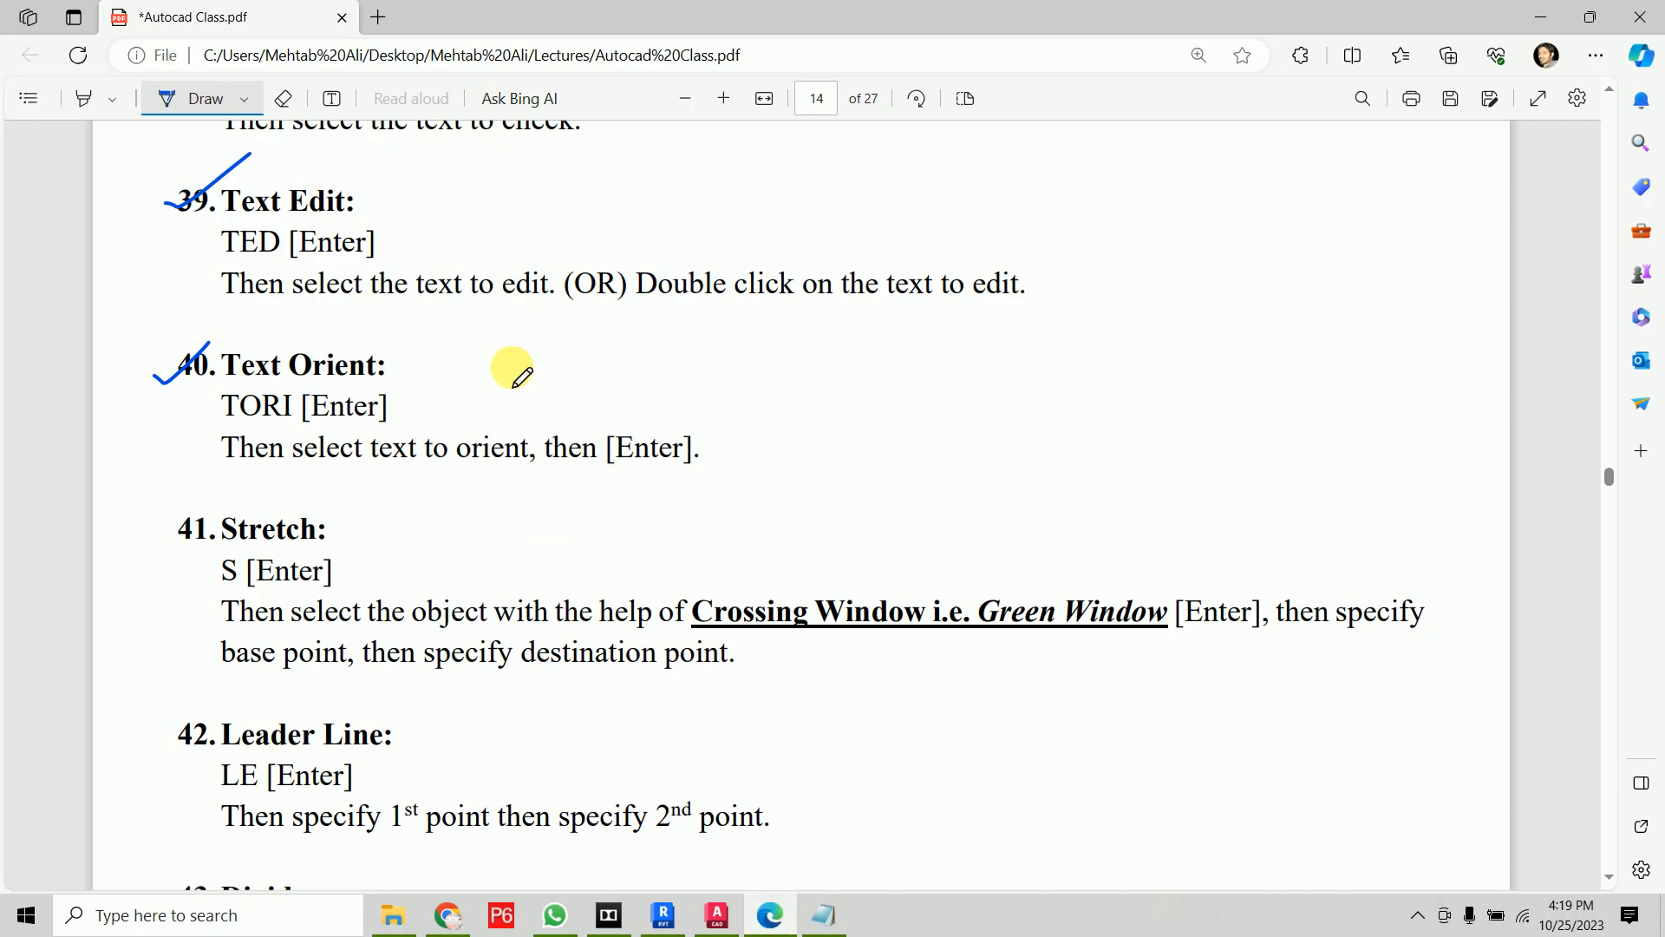
pyautogui.scroll(-1, 533, 360)
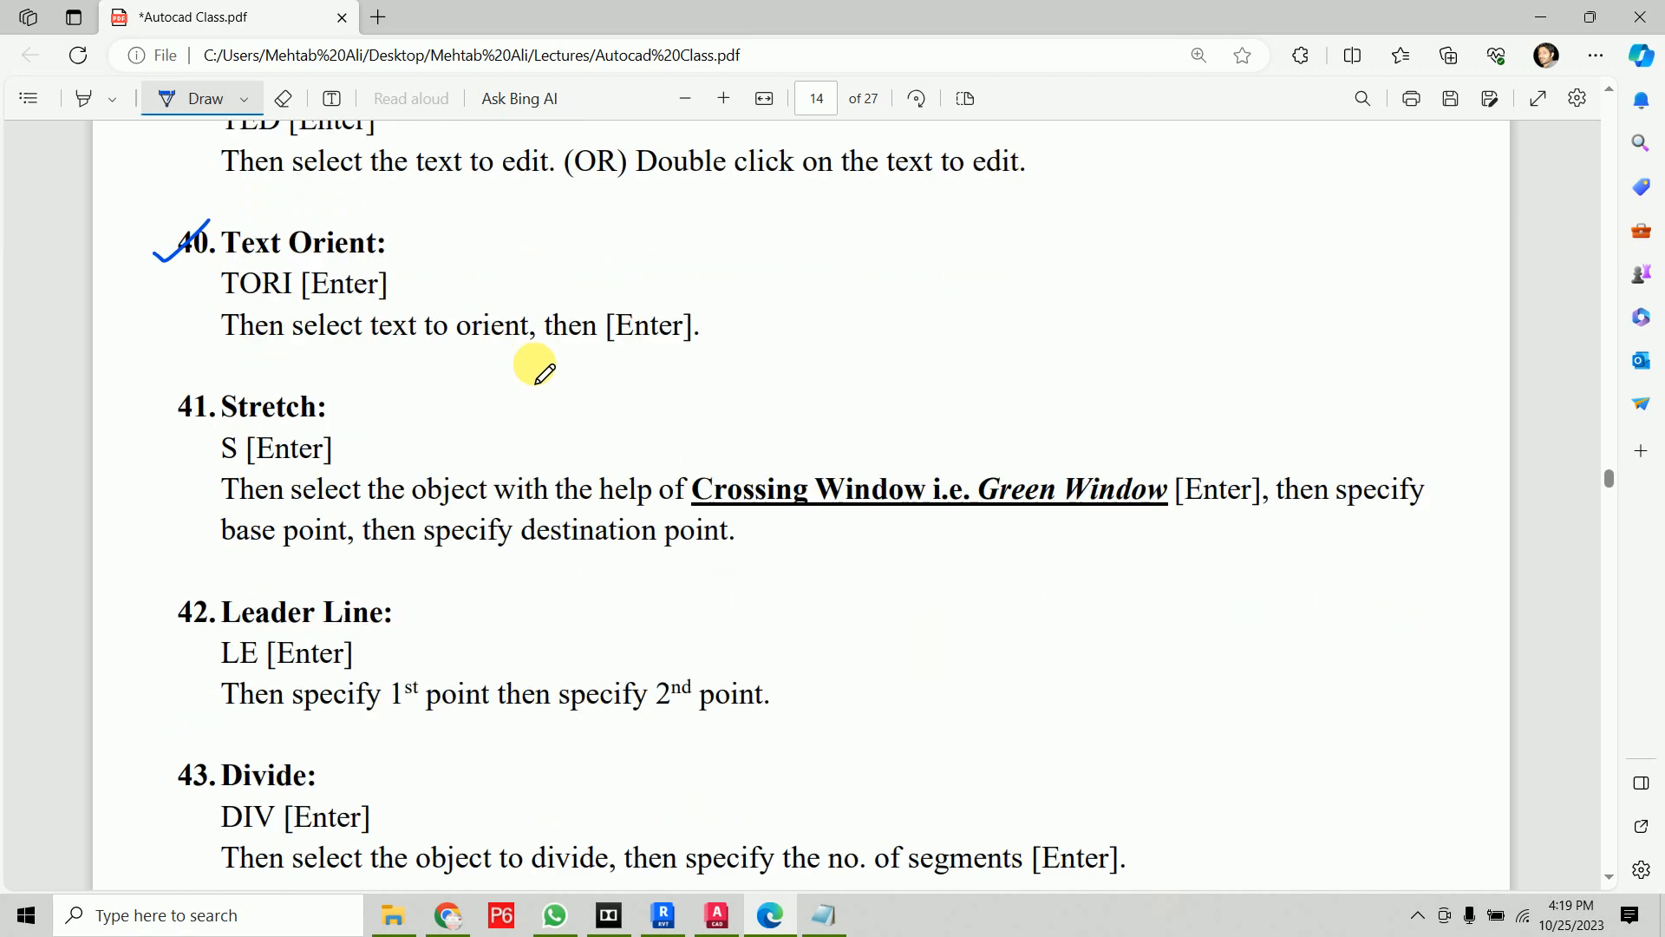
pyautogui.moveTo(196, 431)
pyautogui.mouseDown()
pyautogui.moveTo(211, 409)
pyautogui.moveTo(185, 382)
pyautogui.moveTo(179, 419)
pyautogui.moveTo(194, 427)
pyautogui.mouseUp()
# Switch to AutoCAD and erase both arrays of "CADD Centre NFC" text
pyautogui.click(716, 915)
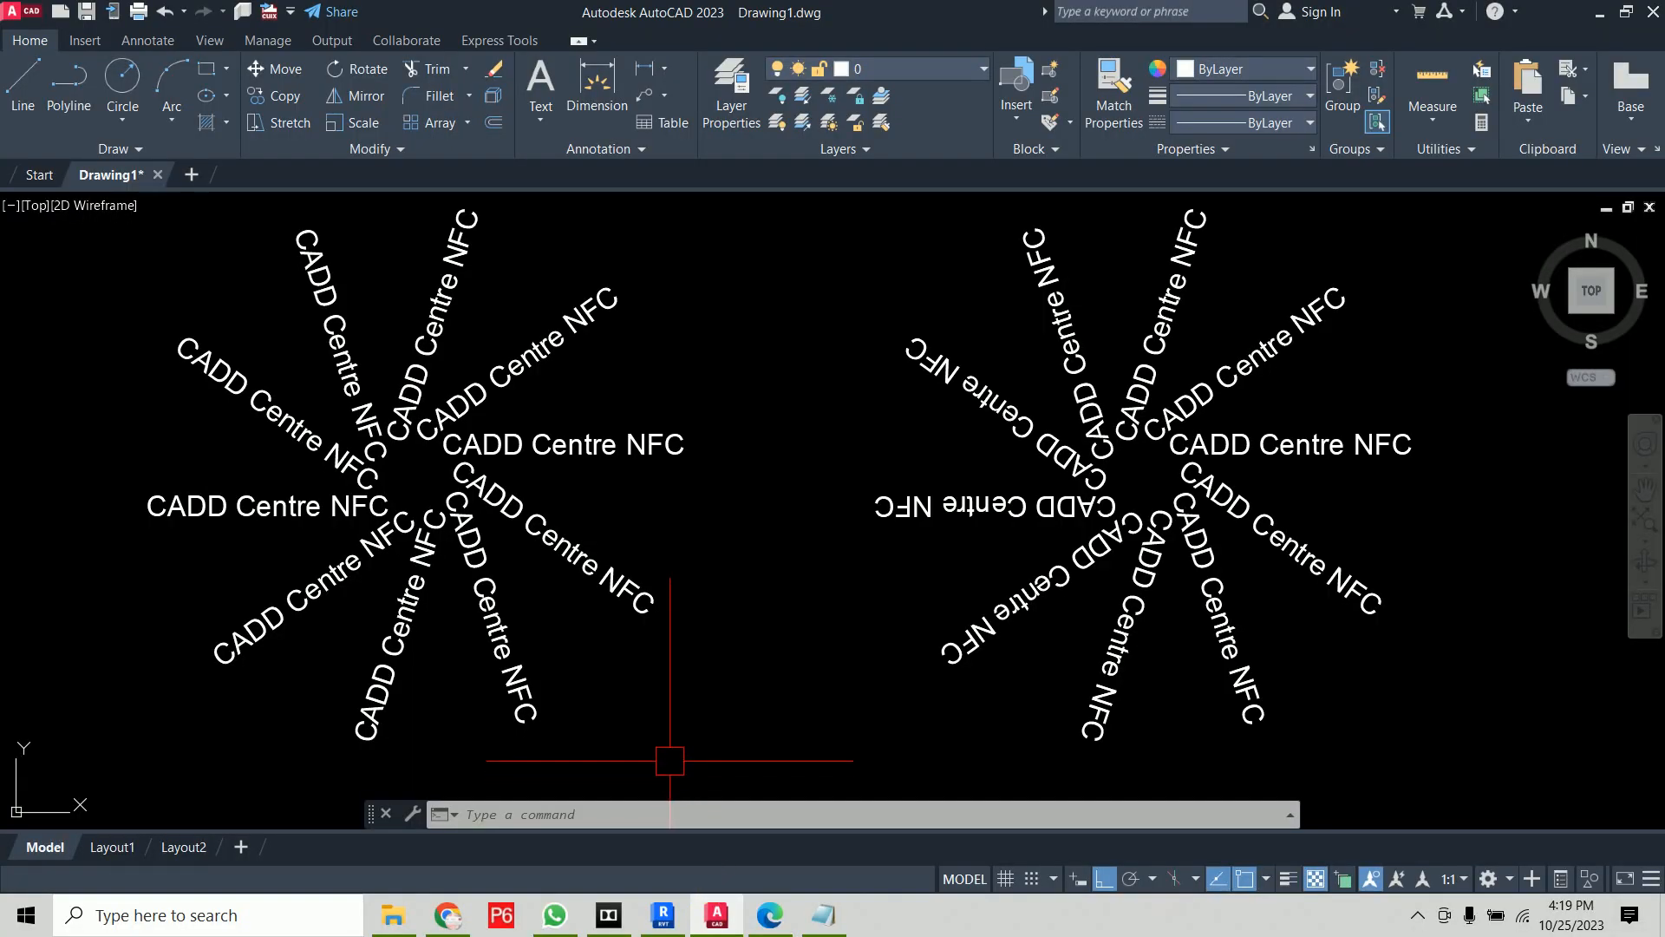
pyautogui.scroll(-4, 664, 694)
pyautogui.click(1043, 463)
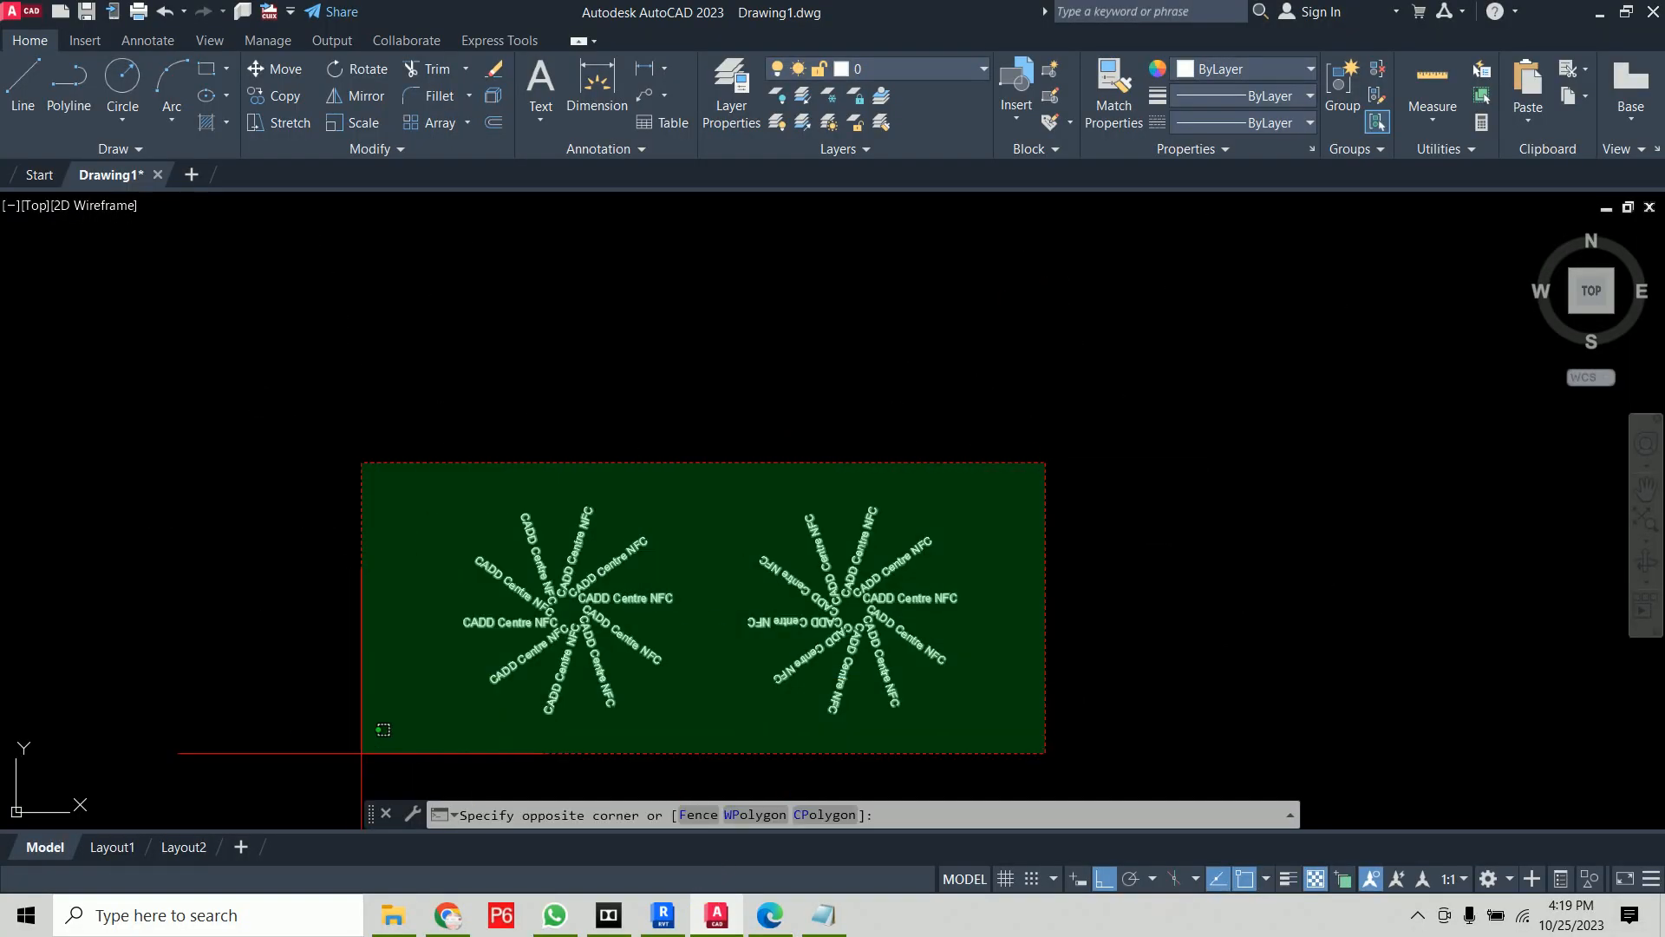
pyautogui.click(356, 768)
pyautogui.press('Delete')
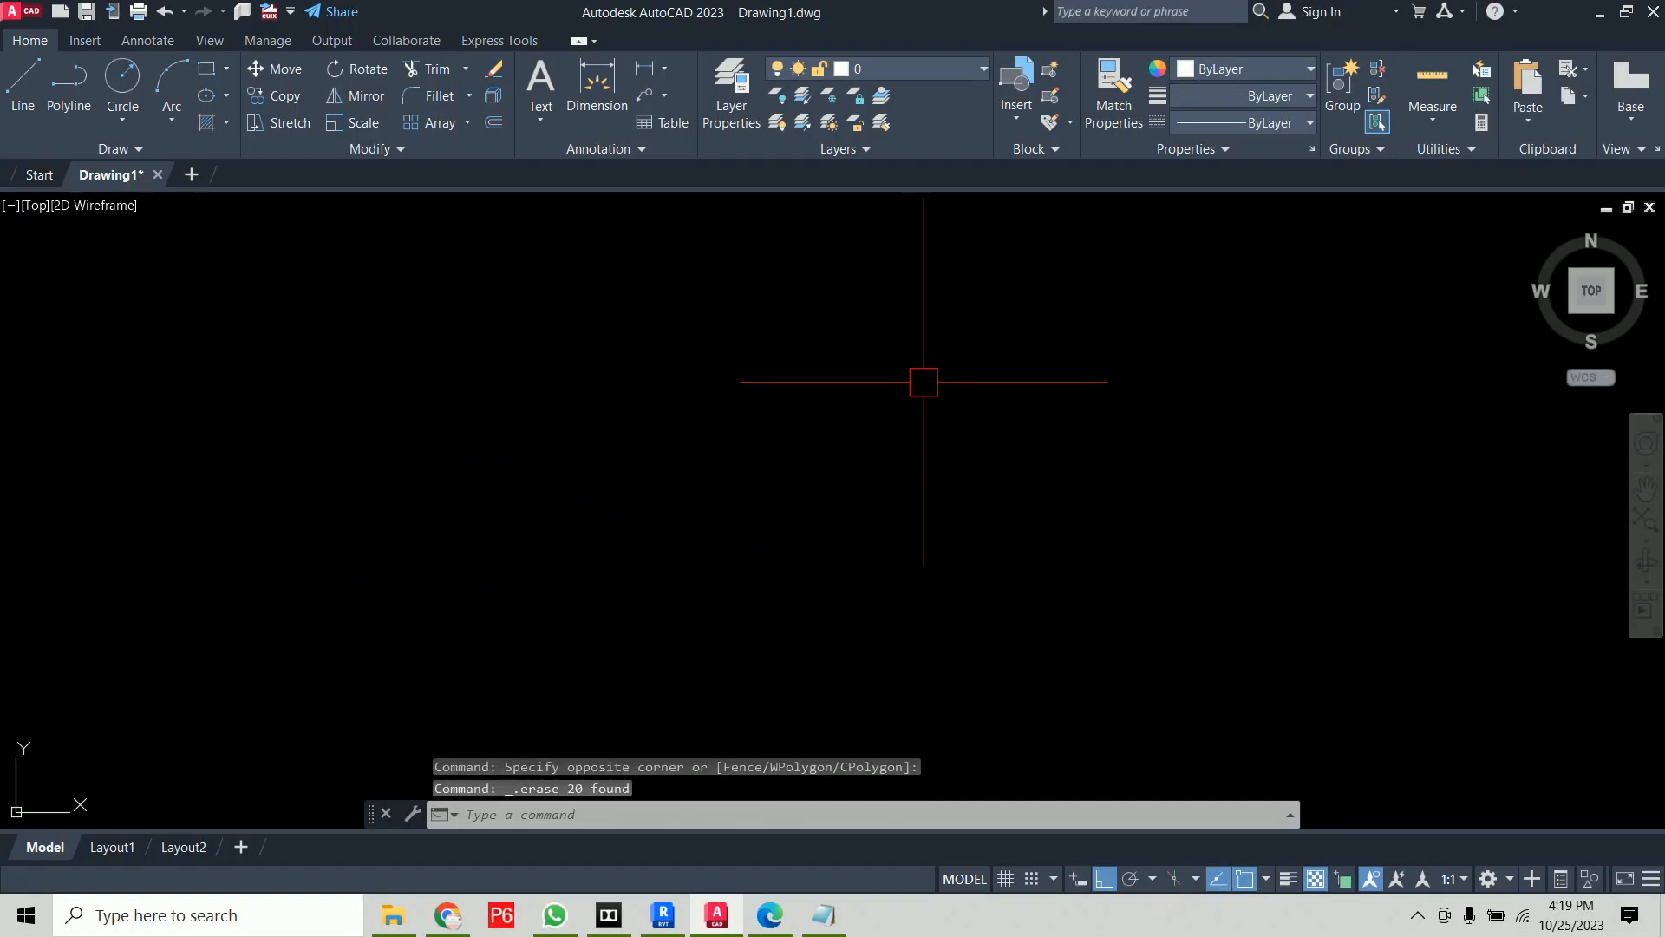
# Draw a horizontal line 50 units long in the middle of the empty drawing
pyautogui.write('s')
pyautogui.press('Escape')
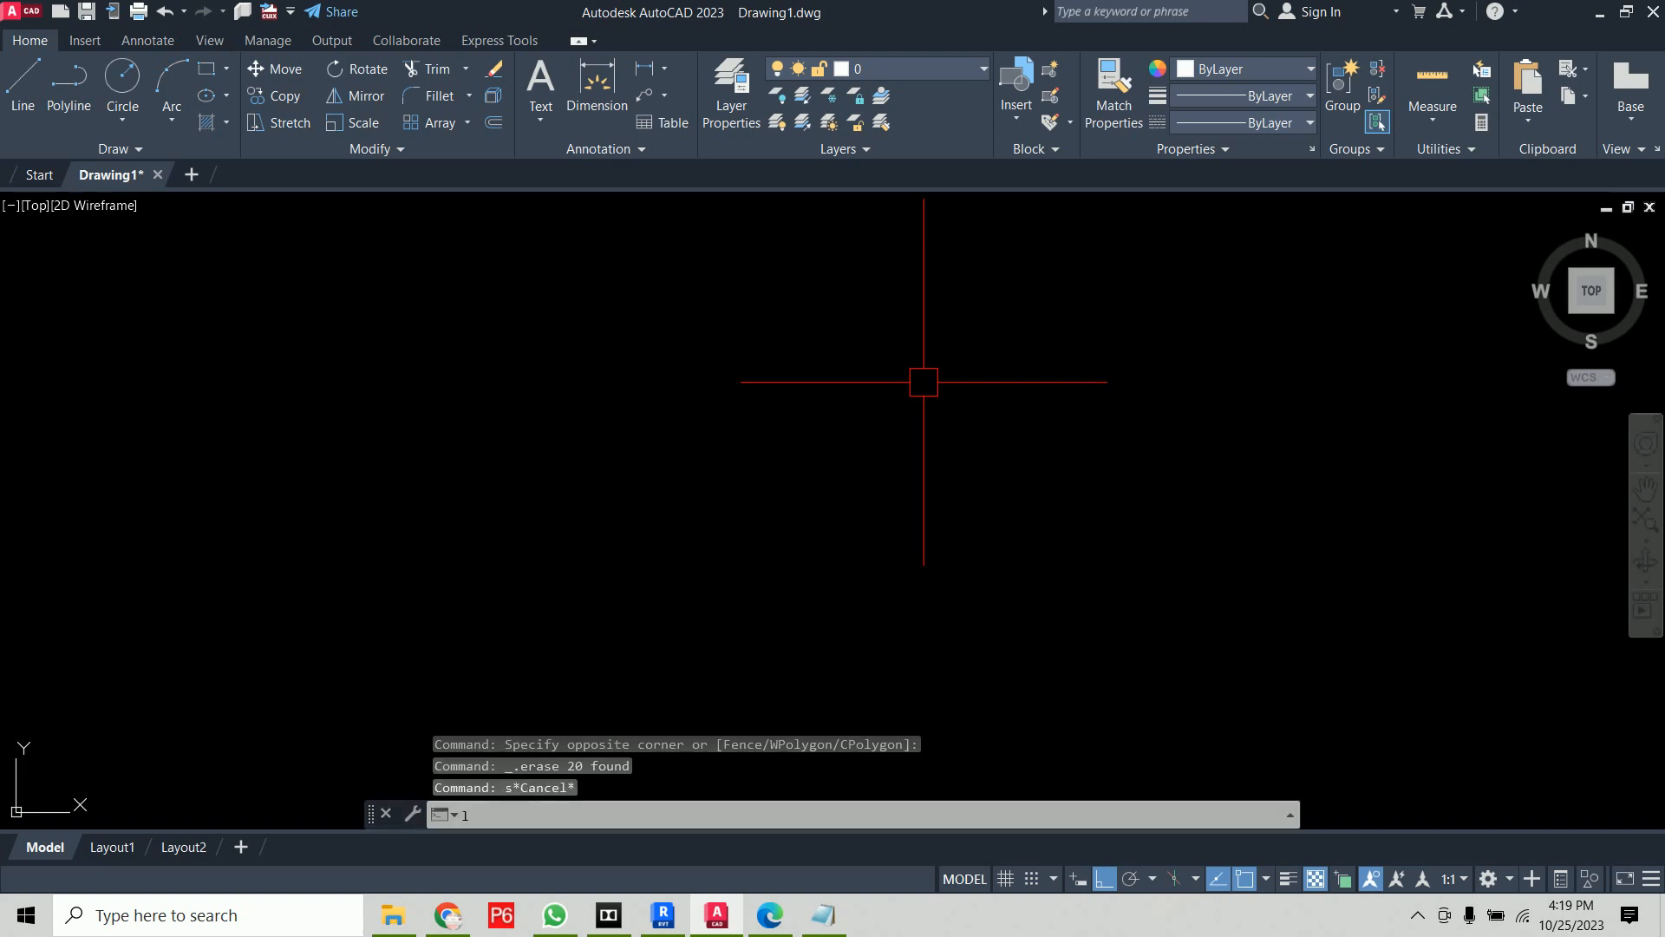
pyautogui.write('l')
pyautogui.press('Return')
pyautogui.click(566, 437)
pyautogui.write('5')
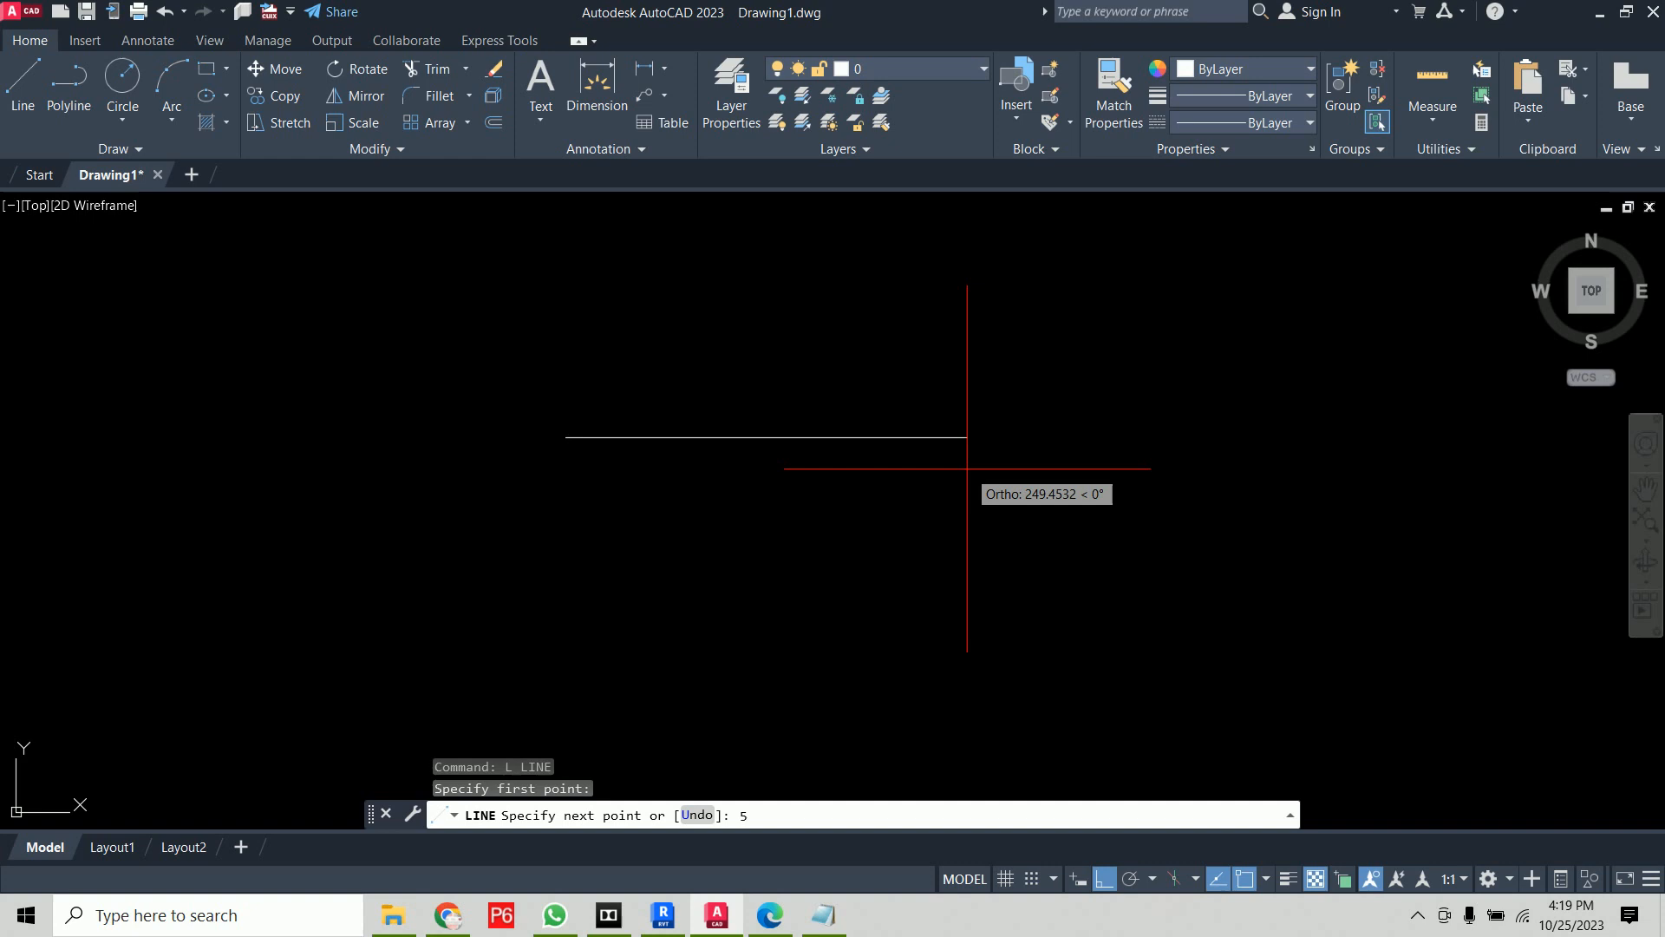
pyautogui.write('0')
pyautogui.press('Return')
pyautogui.press('Return')
pyautogui.scroll(4, 649, 435)
pyautogui.scroll(2, 532, 361)
pyautogui.moveTo(549, 371); pyautogui.dragTo(643, 435, button='middle')
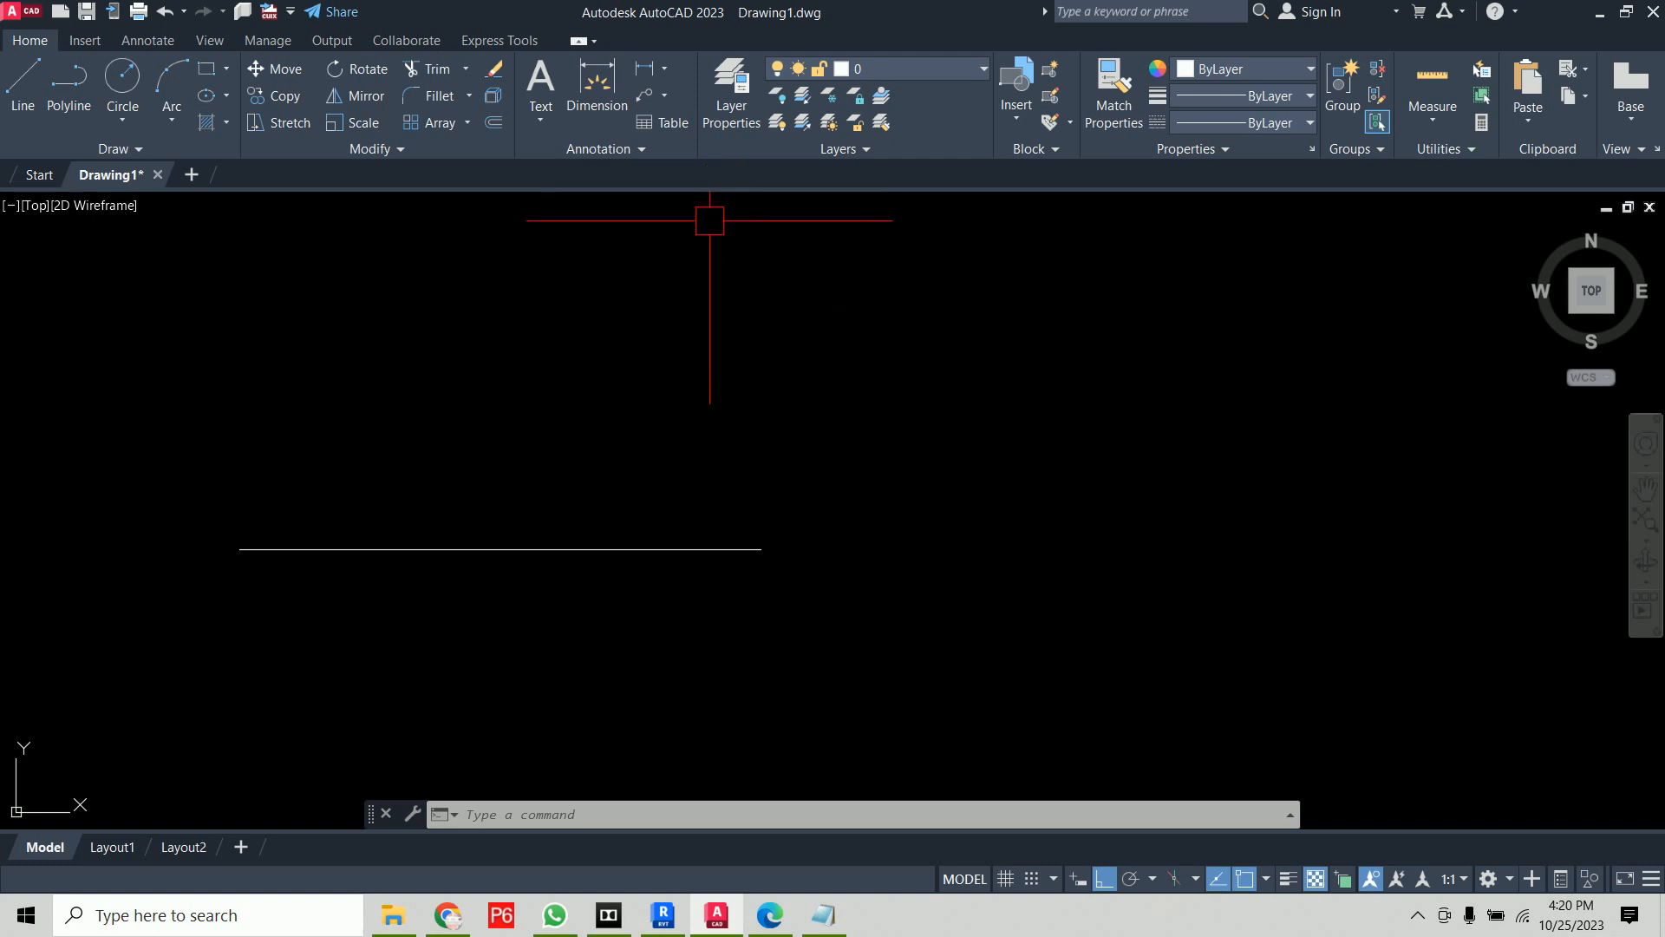
# Run Stretch on the directly picked horizontal line, using its right end as base point and displacing it 20 units right
pyautogui.write('s')
pyautogui.press('Return')
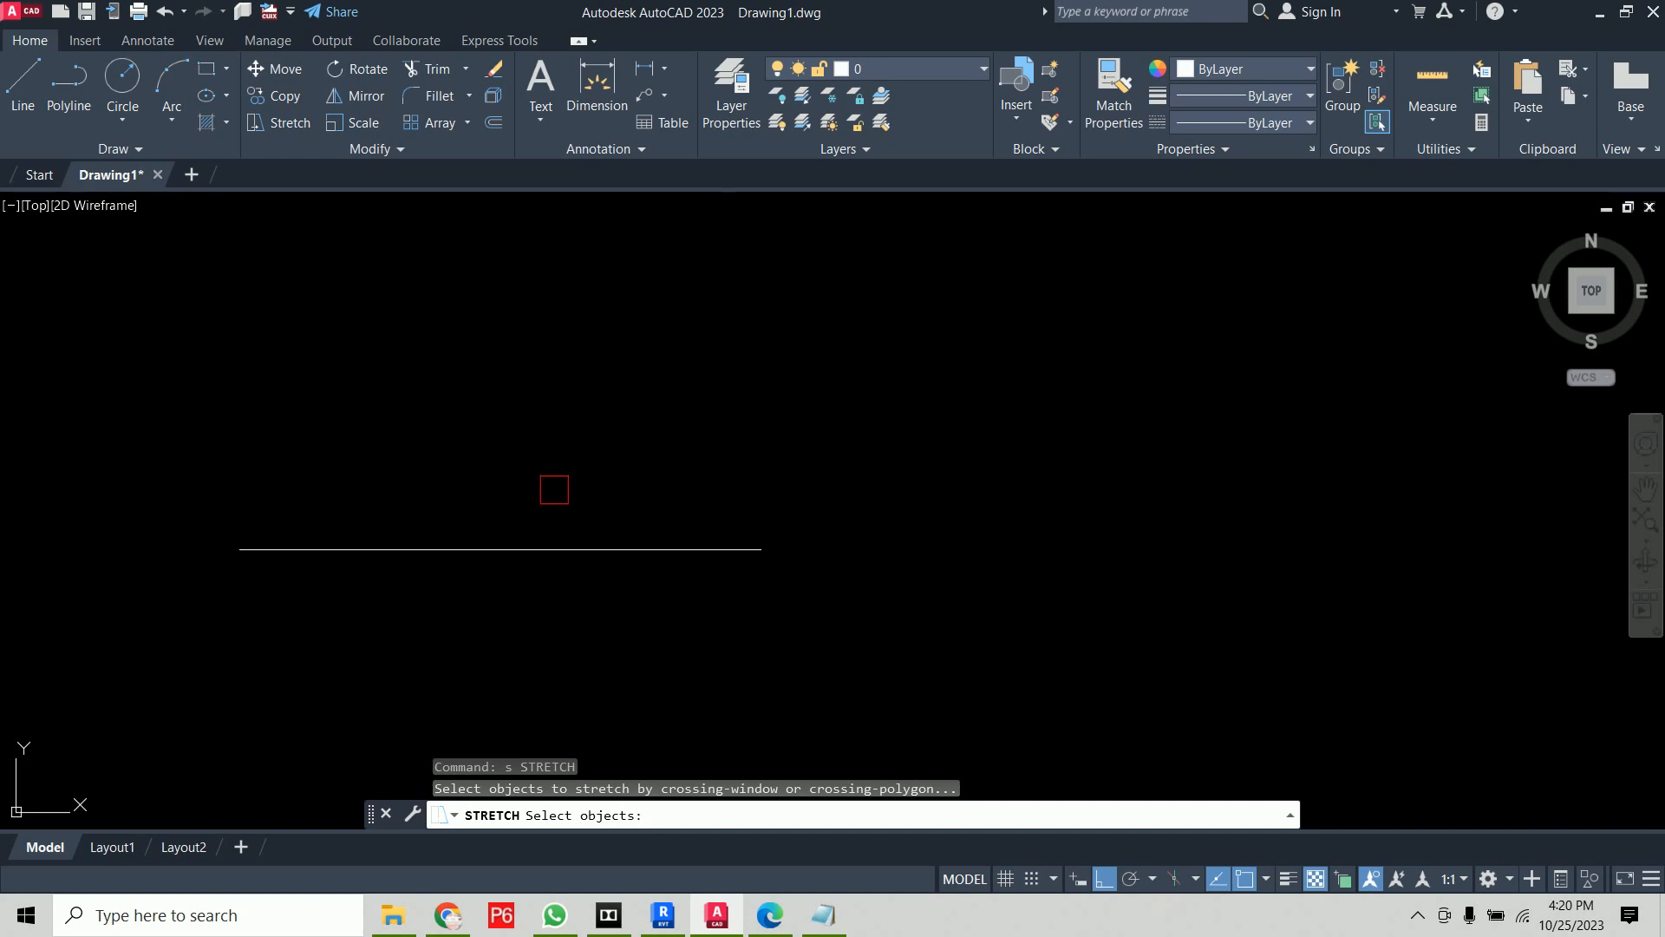
pyautogui.click(552, 539)
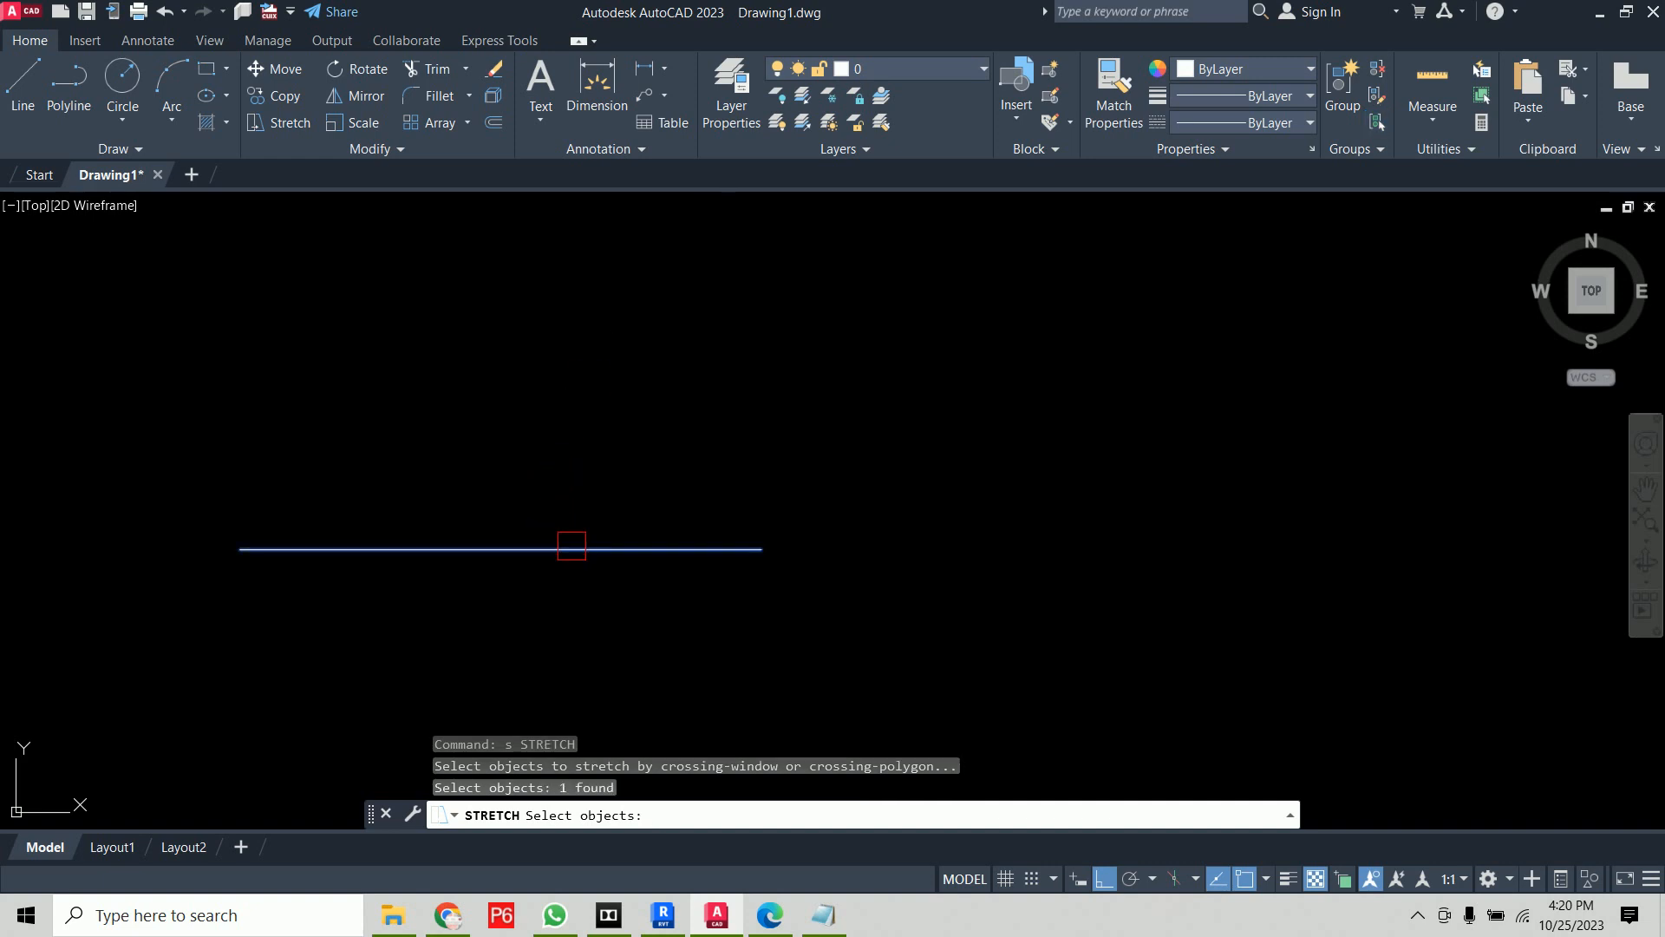
pyautogui.press('Return')
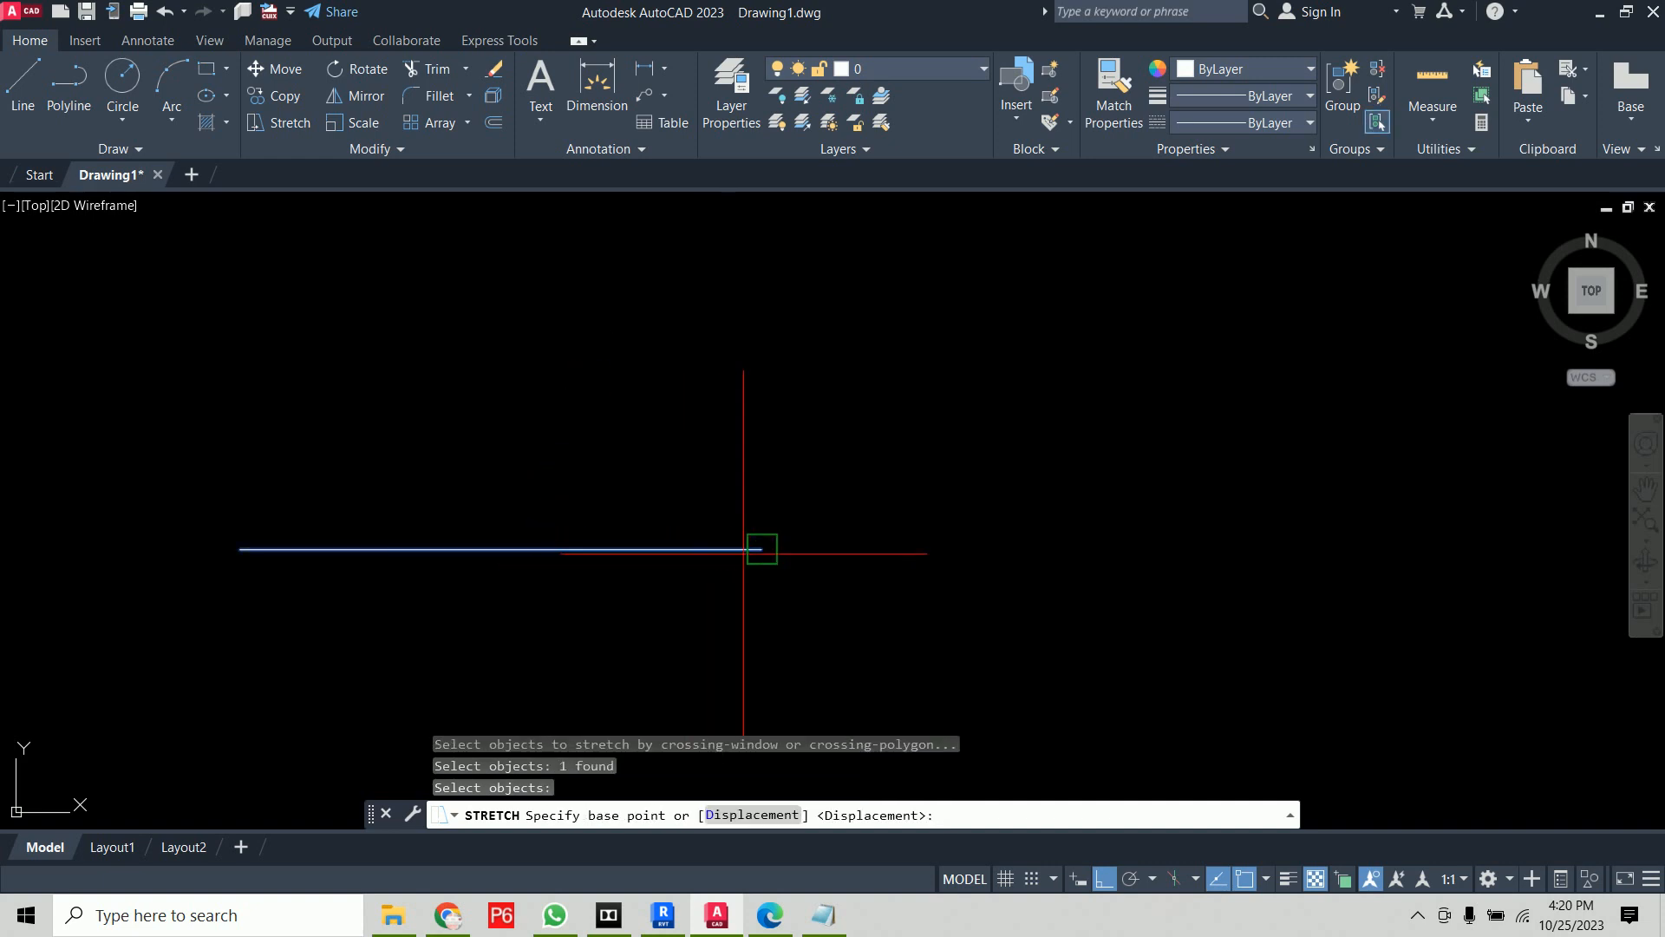
pyautogui.click(747, 550)
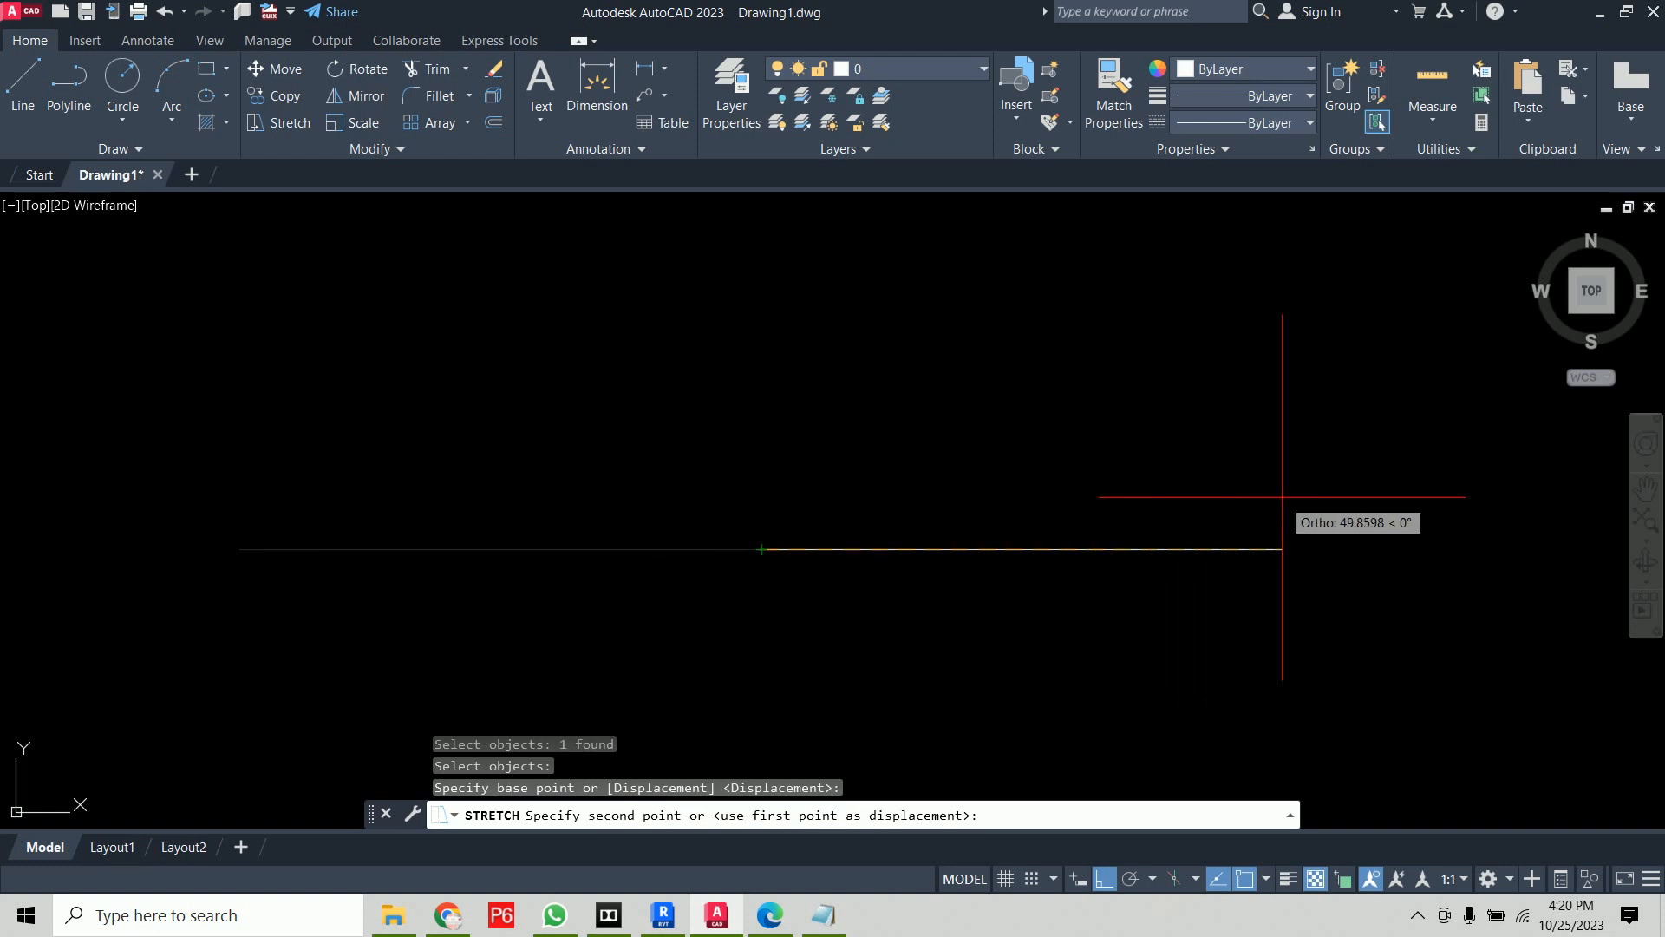
pyautogui.write('20')
pyautogui.press('Return')
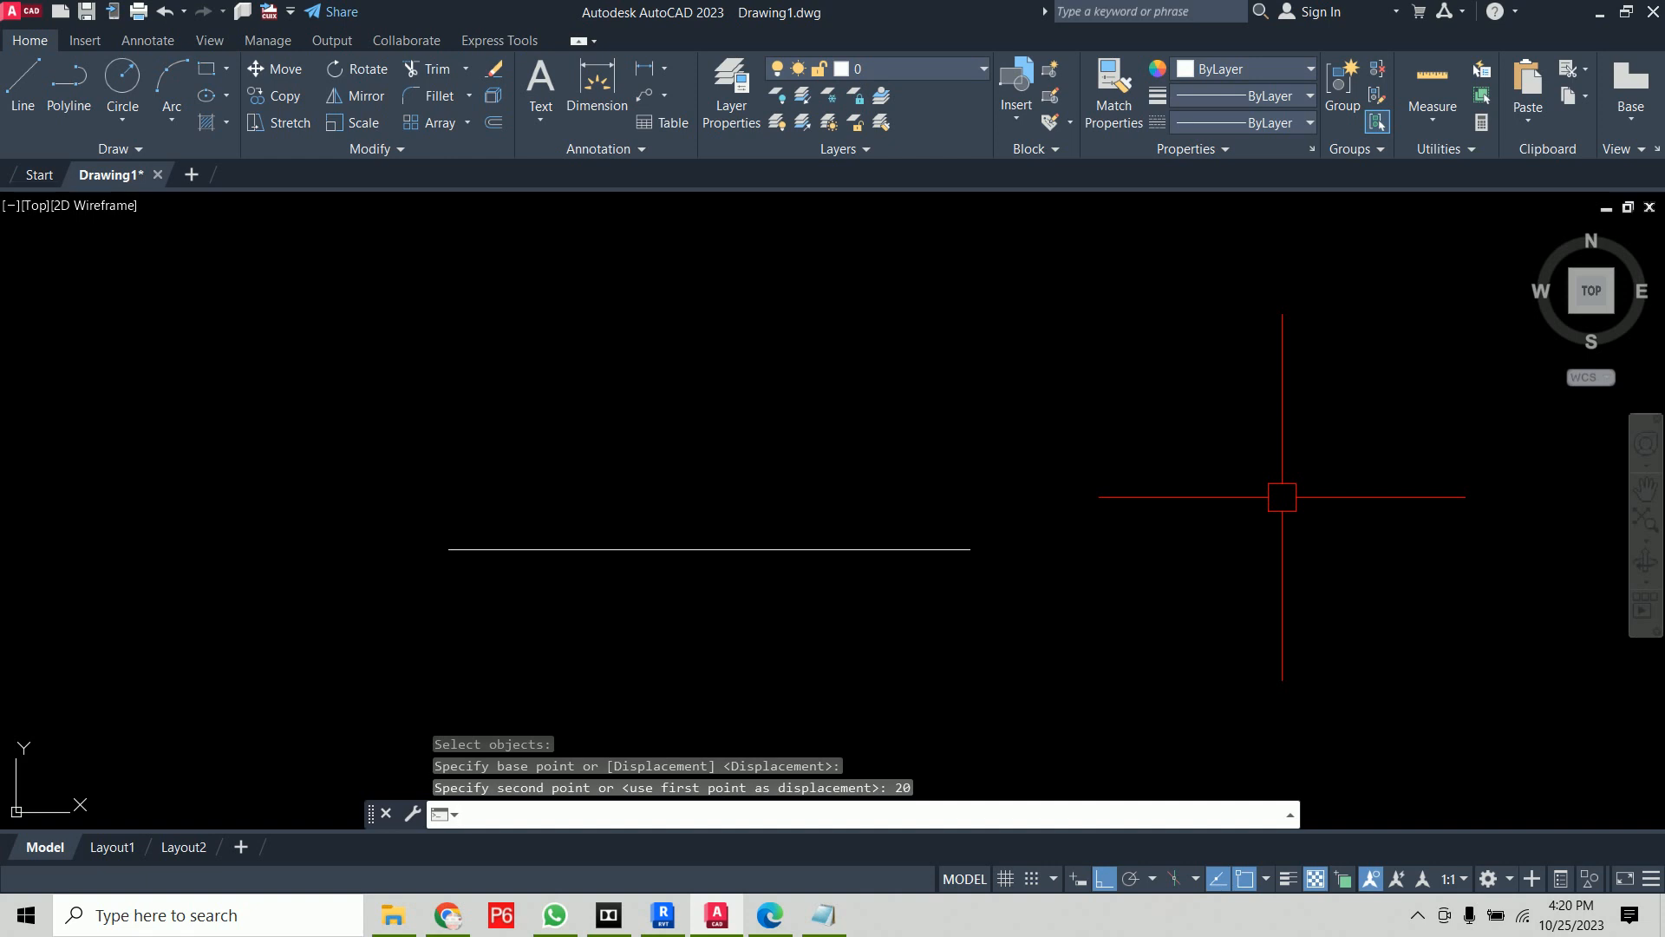
# Draw a vertical line upward from the left end of the horizontal line, forming an L shape
pyautogui.write('l')
pyautogui.press('Return')
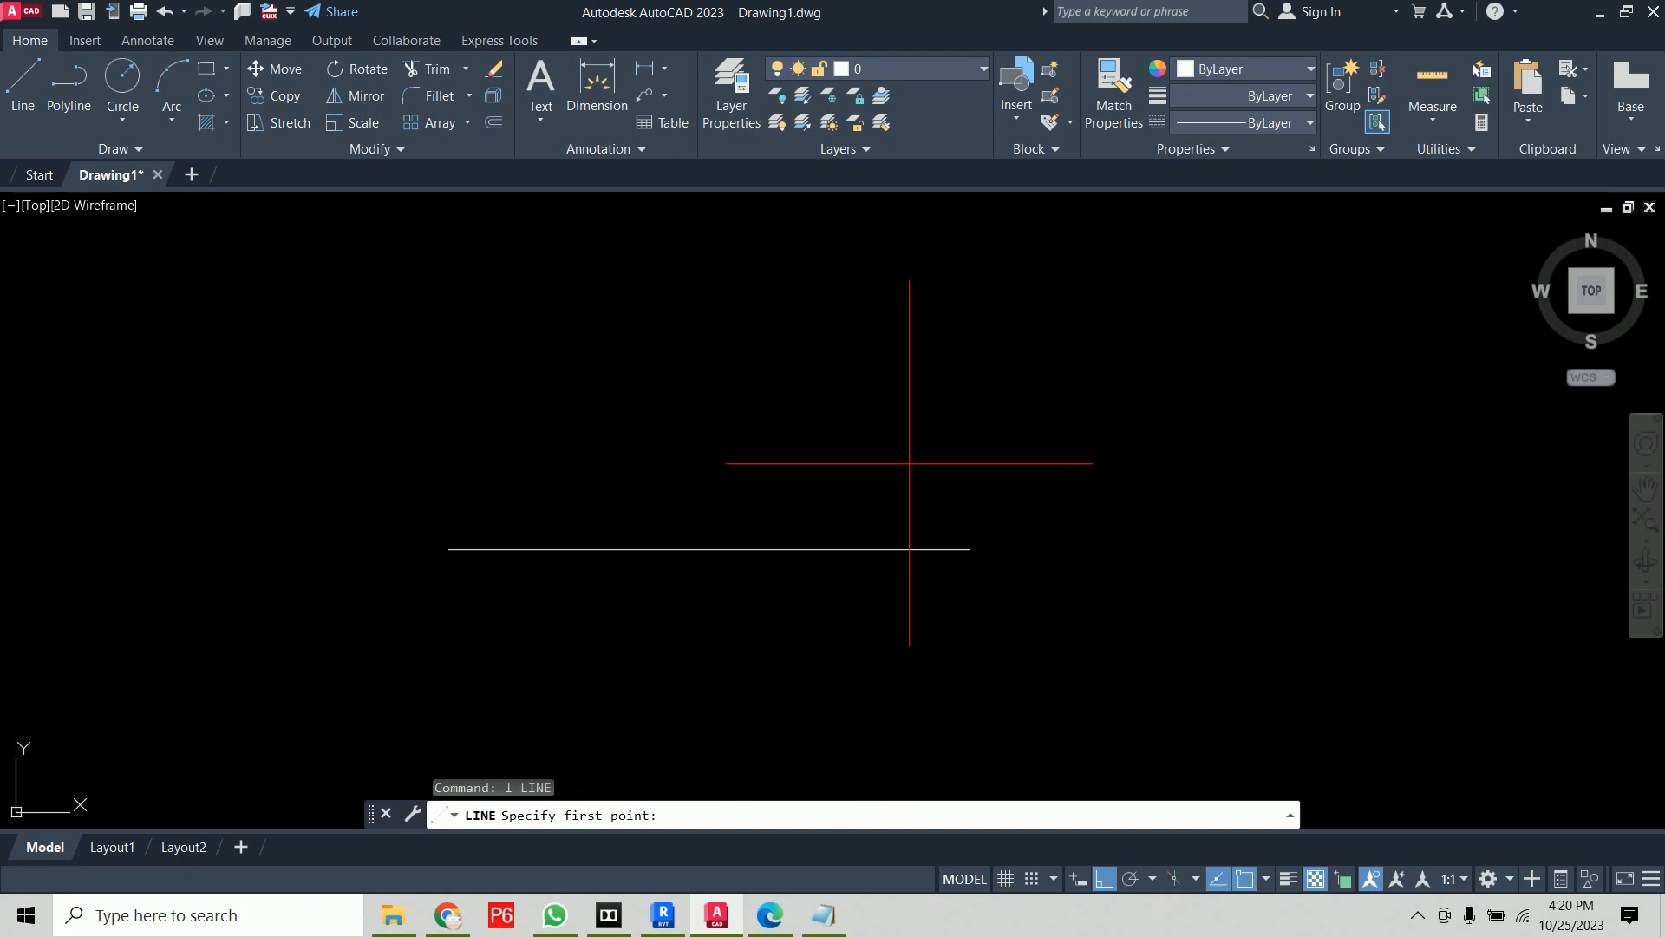
pyautogui.click(448, 549)
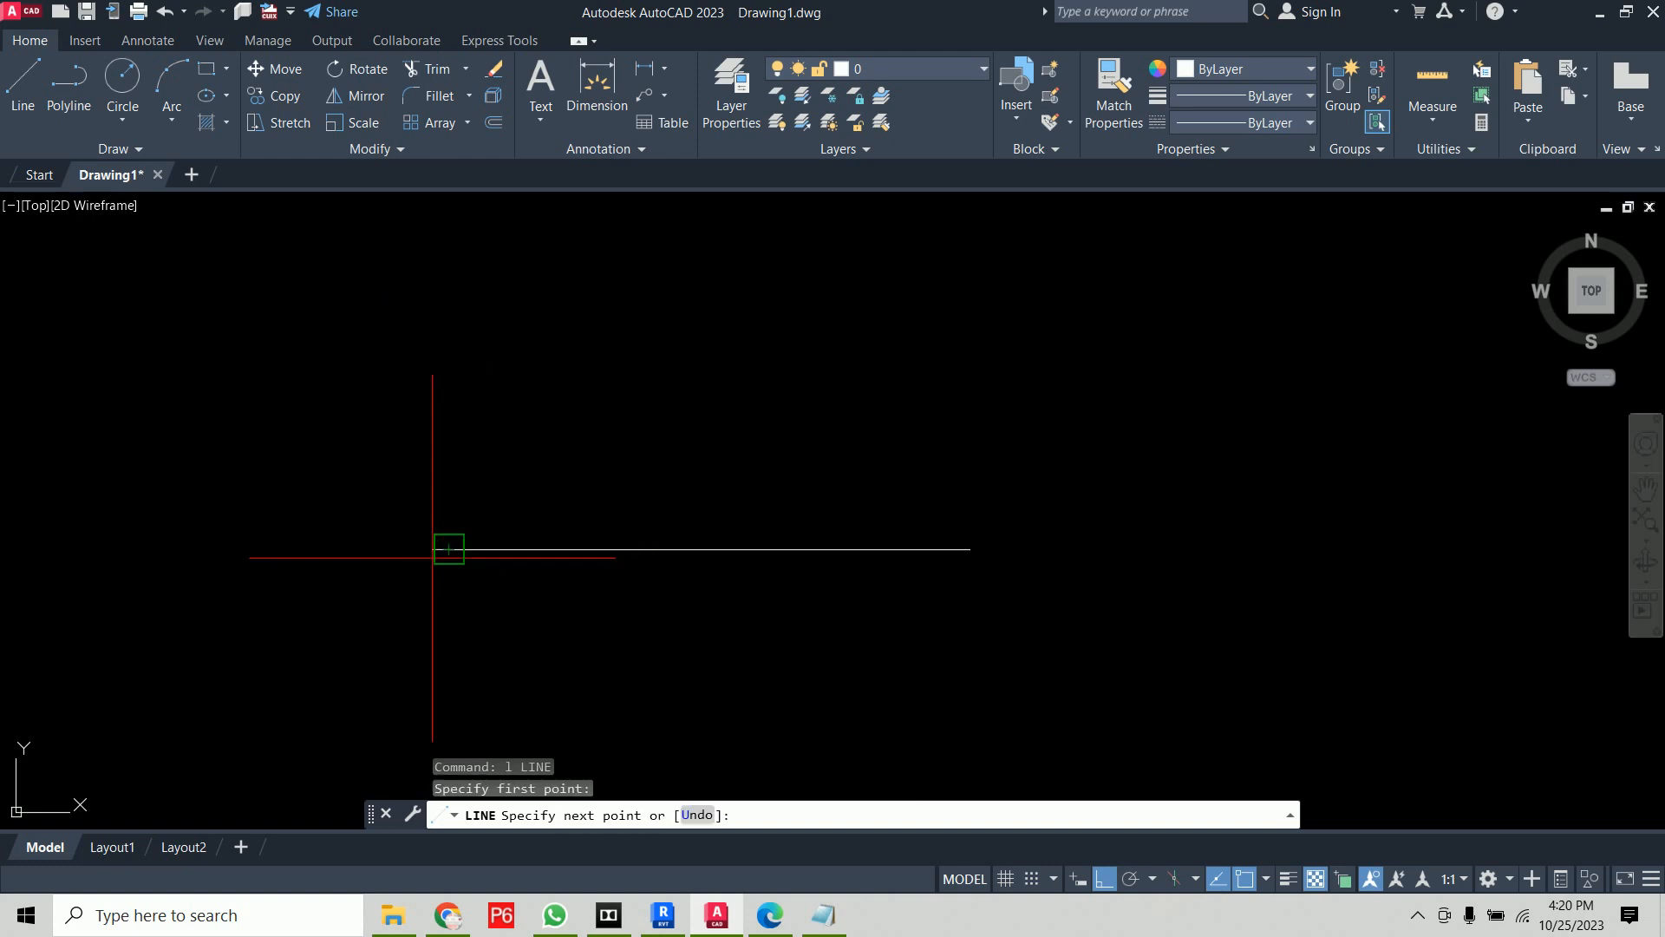
pyautogui.click(460, 302)
pyautogui.press('Return')
pyautogui.moveTo(966, 372); pyautogui.dragTo(889, 428, button='middle')
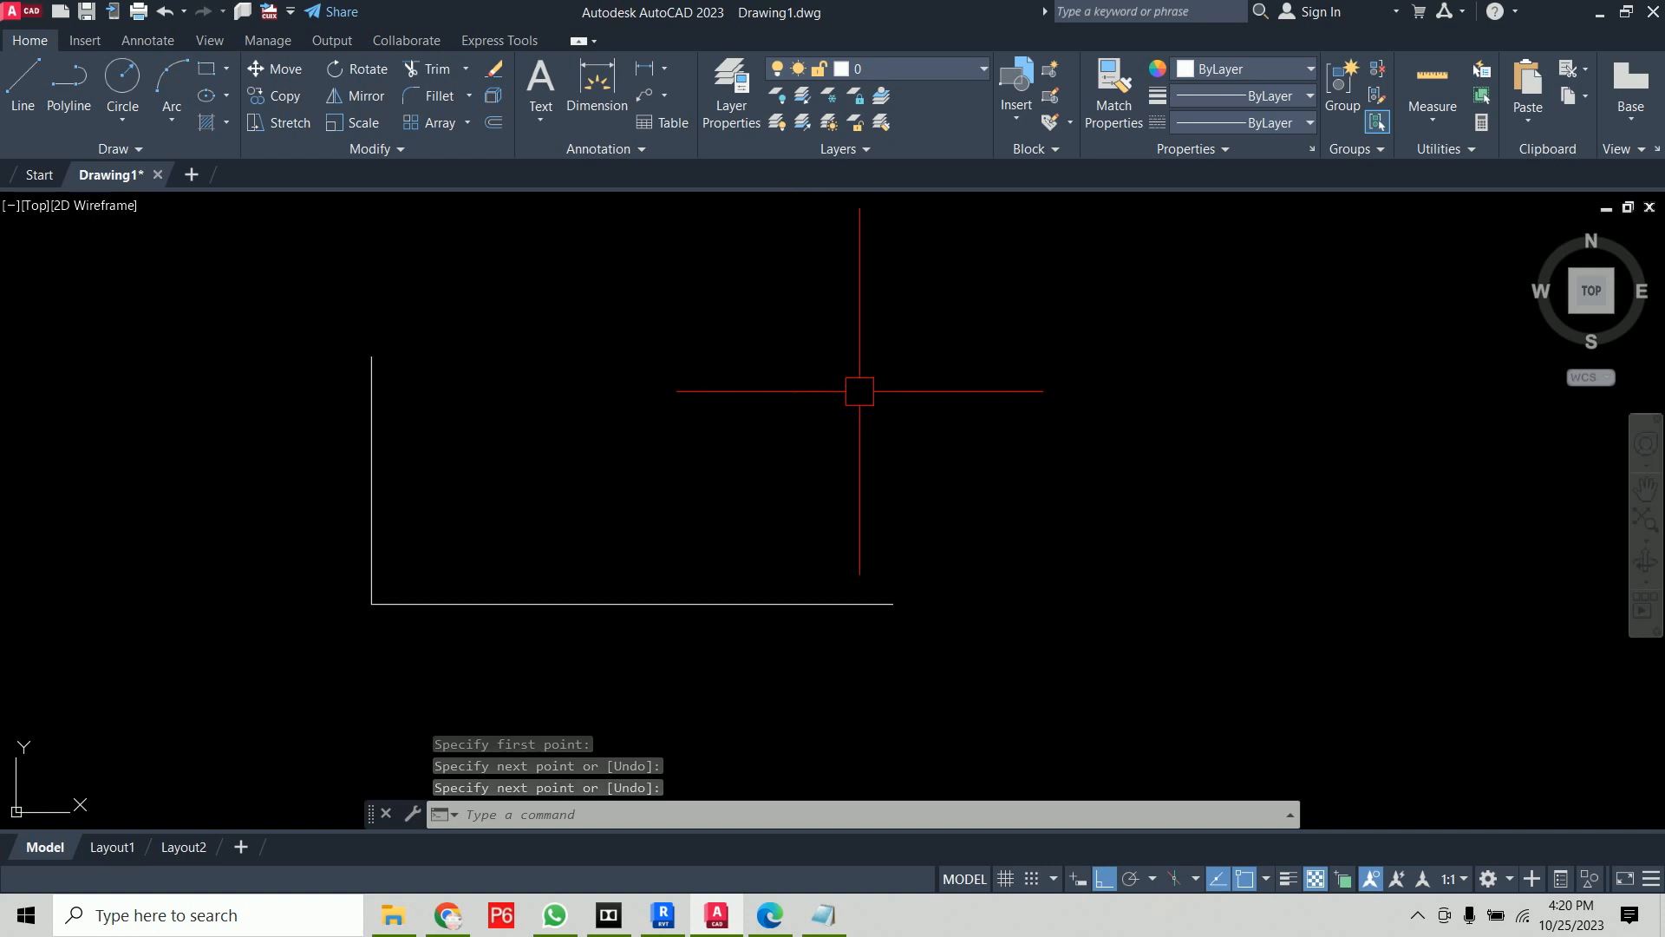
# Try stretching the directly picked horizontal line of the L 20 units right from its right end, and undo it
pyautogui.write('s')
pyautogui.press('Return')
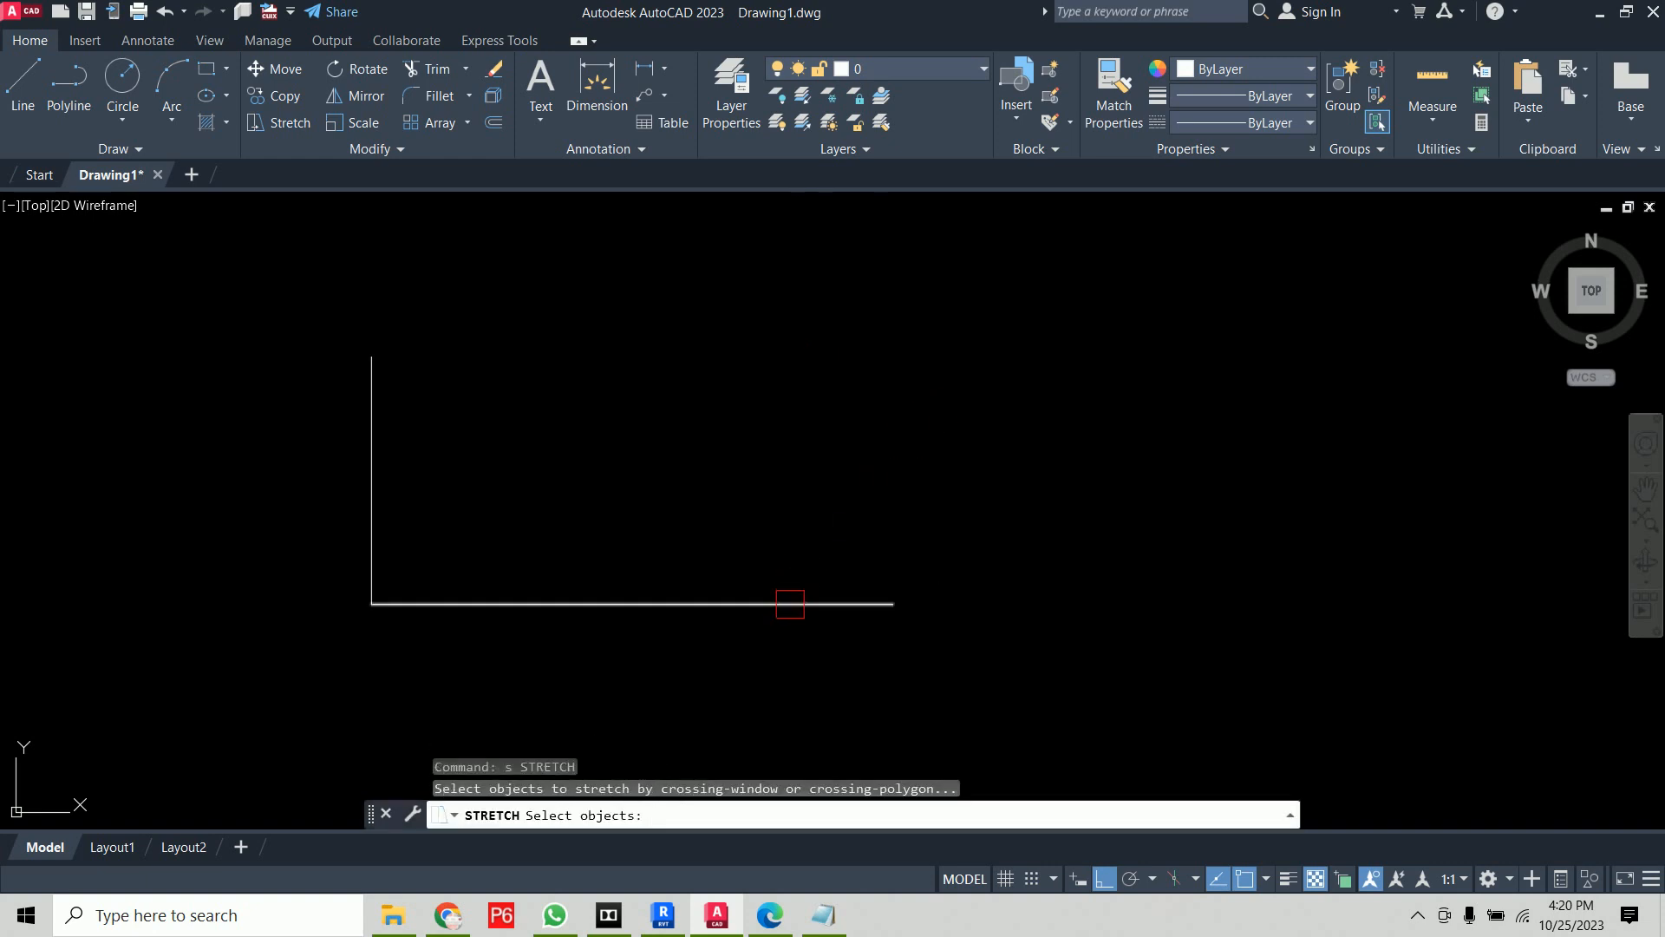
pyautogui.click(787, 602)
pyautogui.press('Return')
pyautogui.click(893, 603)
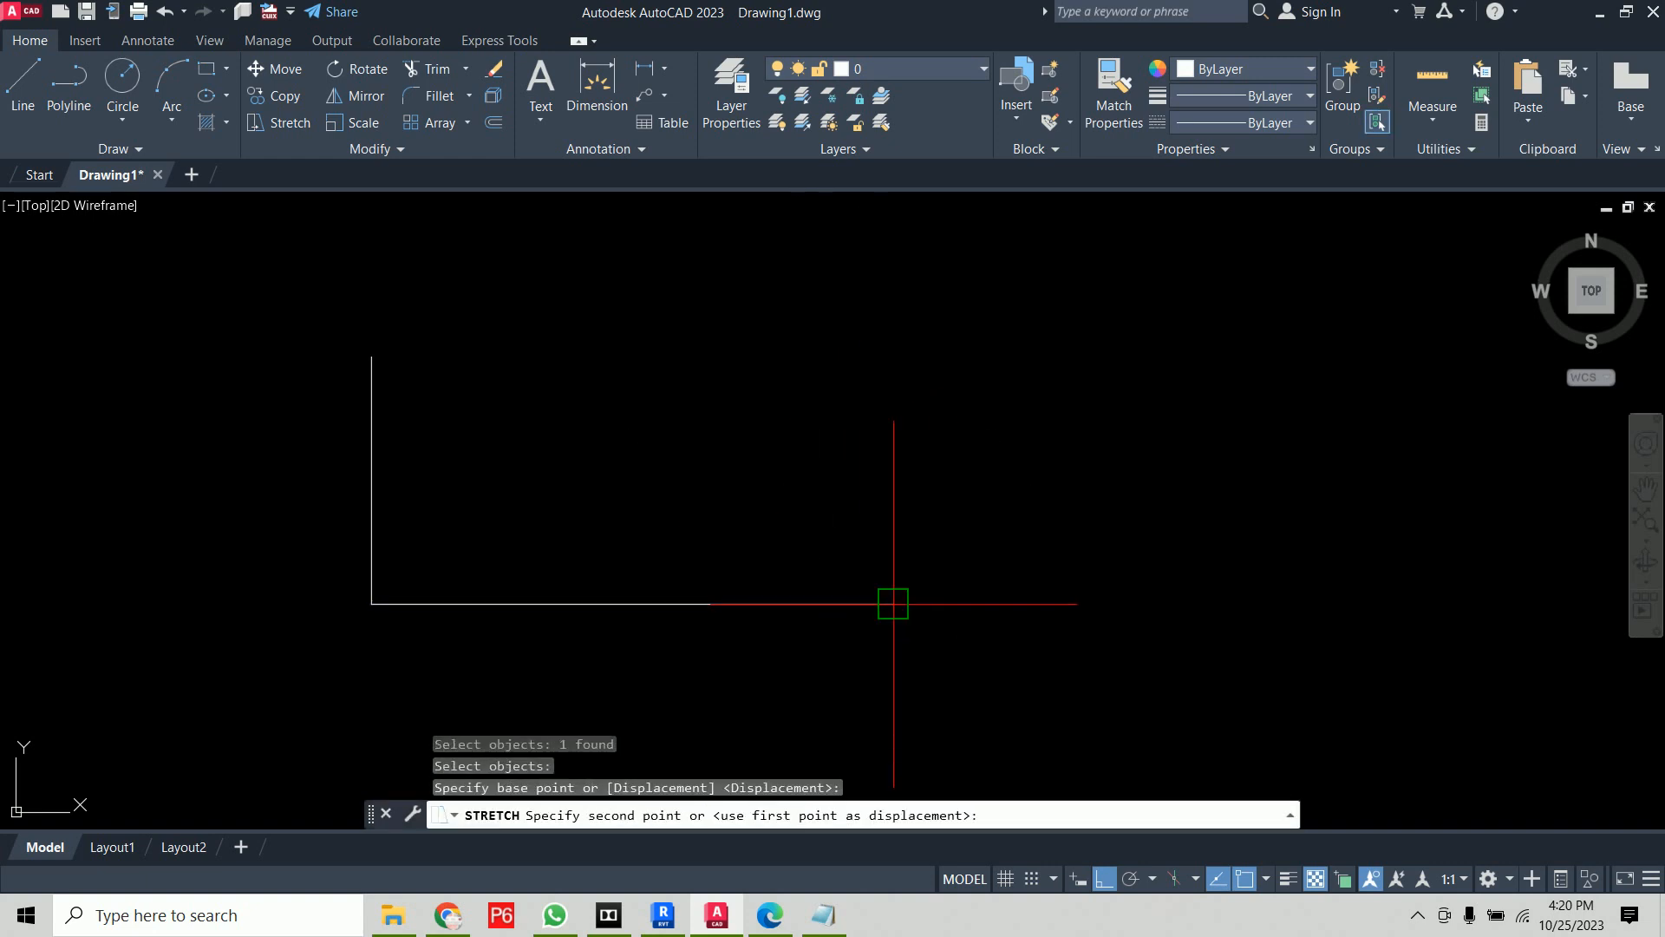
pyautogui.write('20')
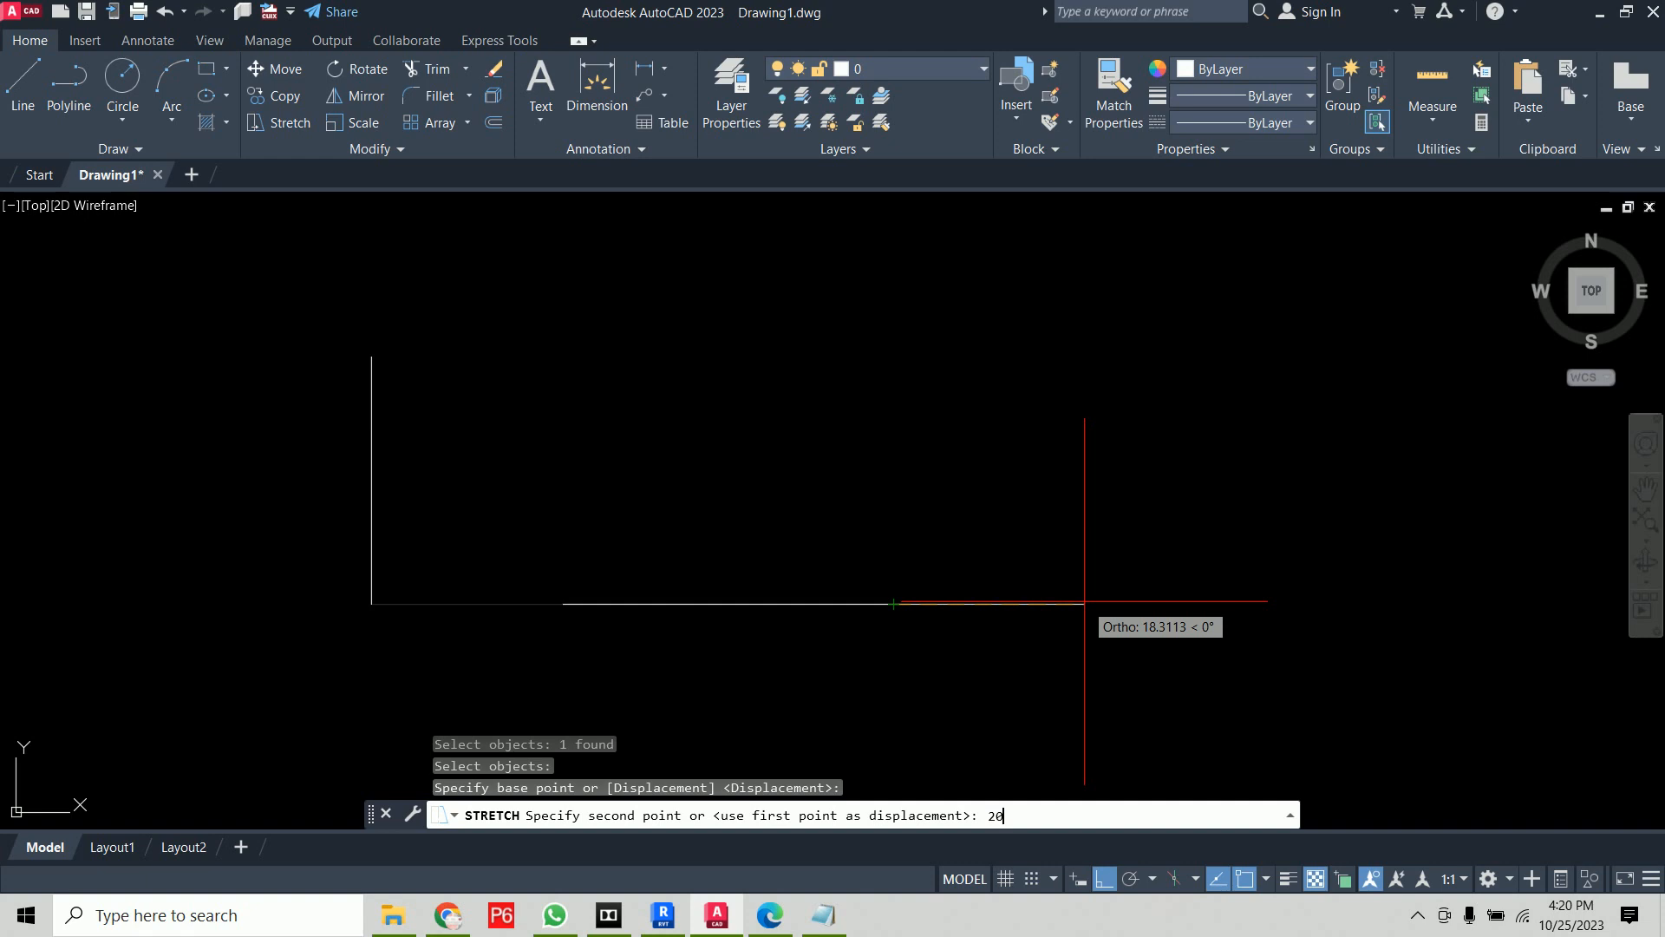
pyautogui.press('Return')
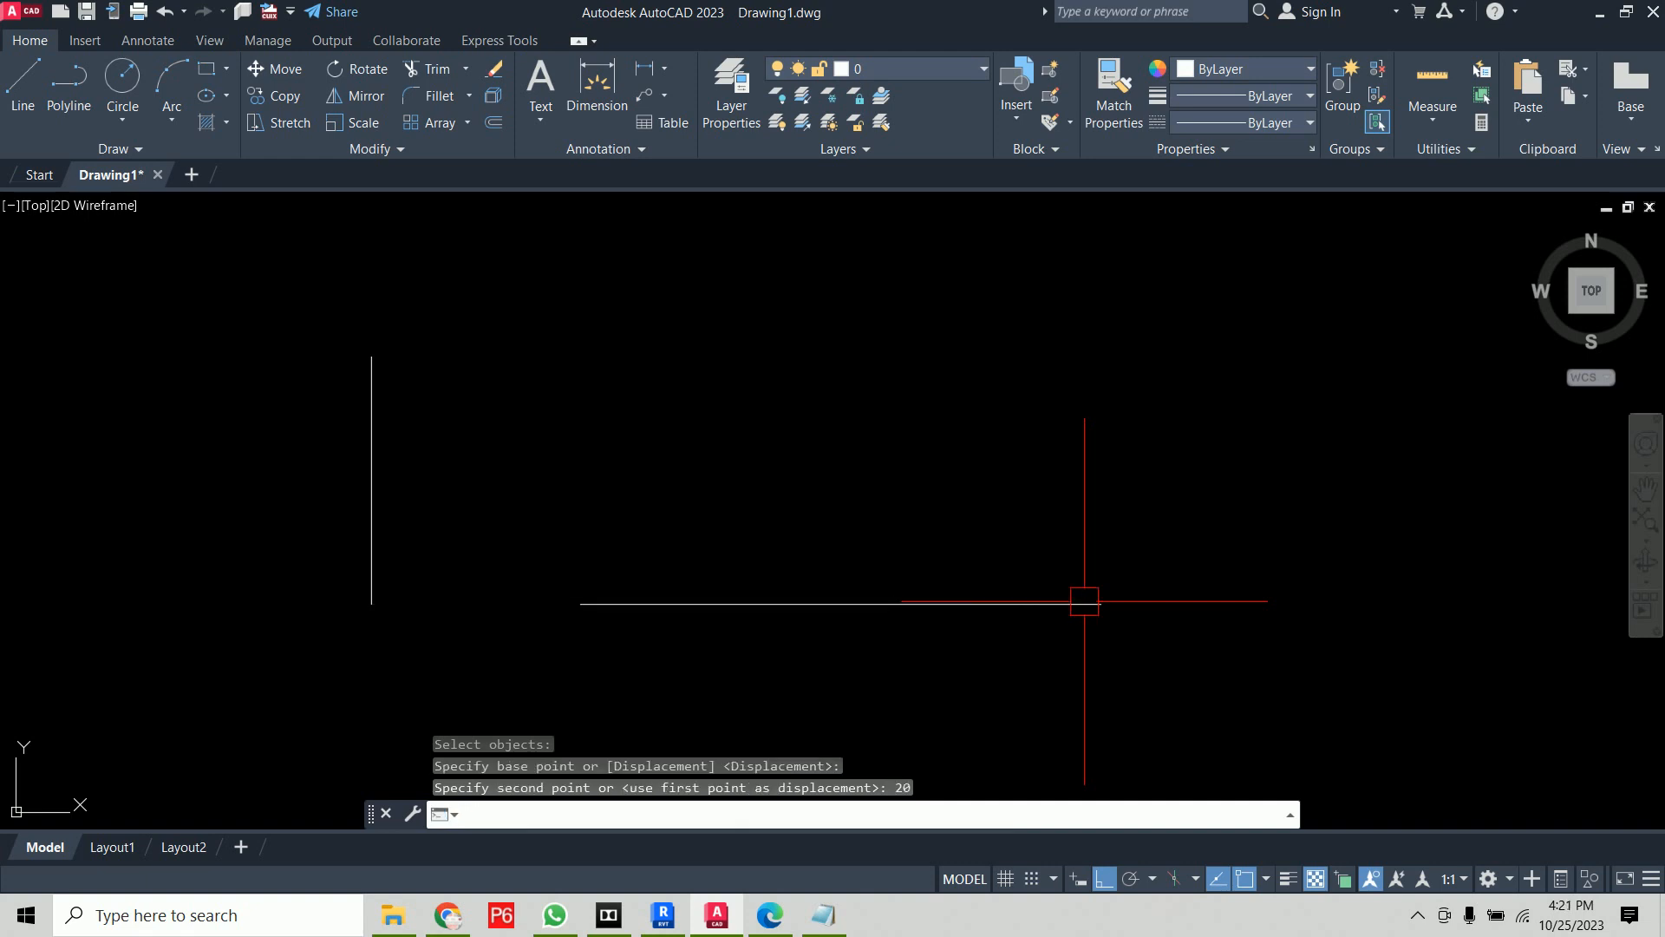
pyautogui.hotkey('ctrl', 'z')
# Try stretching the horizontal line 20 units right from its right end, selecting it with a window that fully encloses it
pyautogui.write('s')
pyautogui.press('Return')
pyautogui.click(252, 551)
pyautogui.click(929, 672)
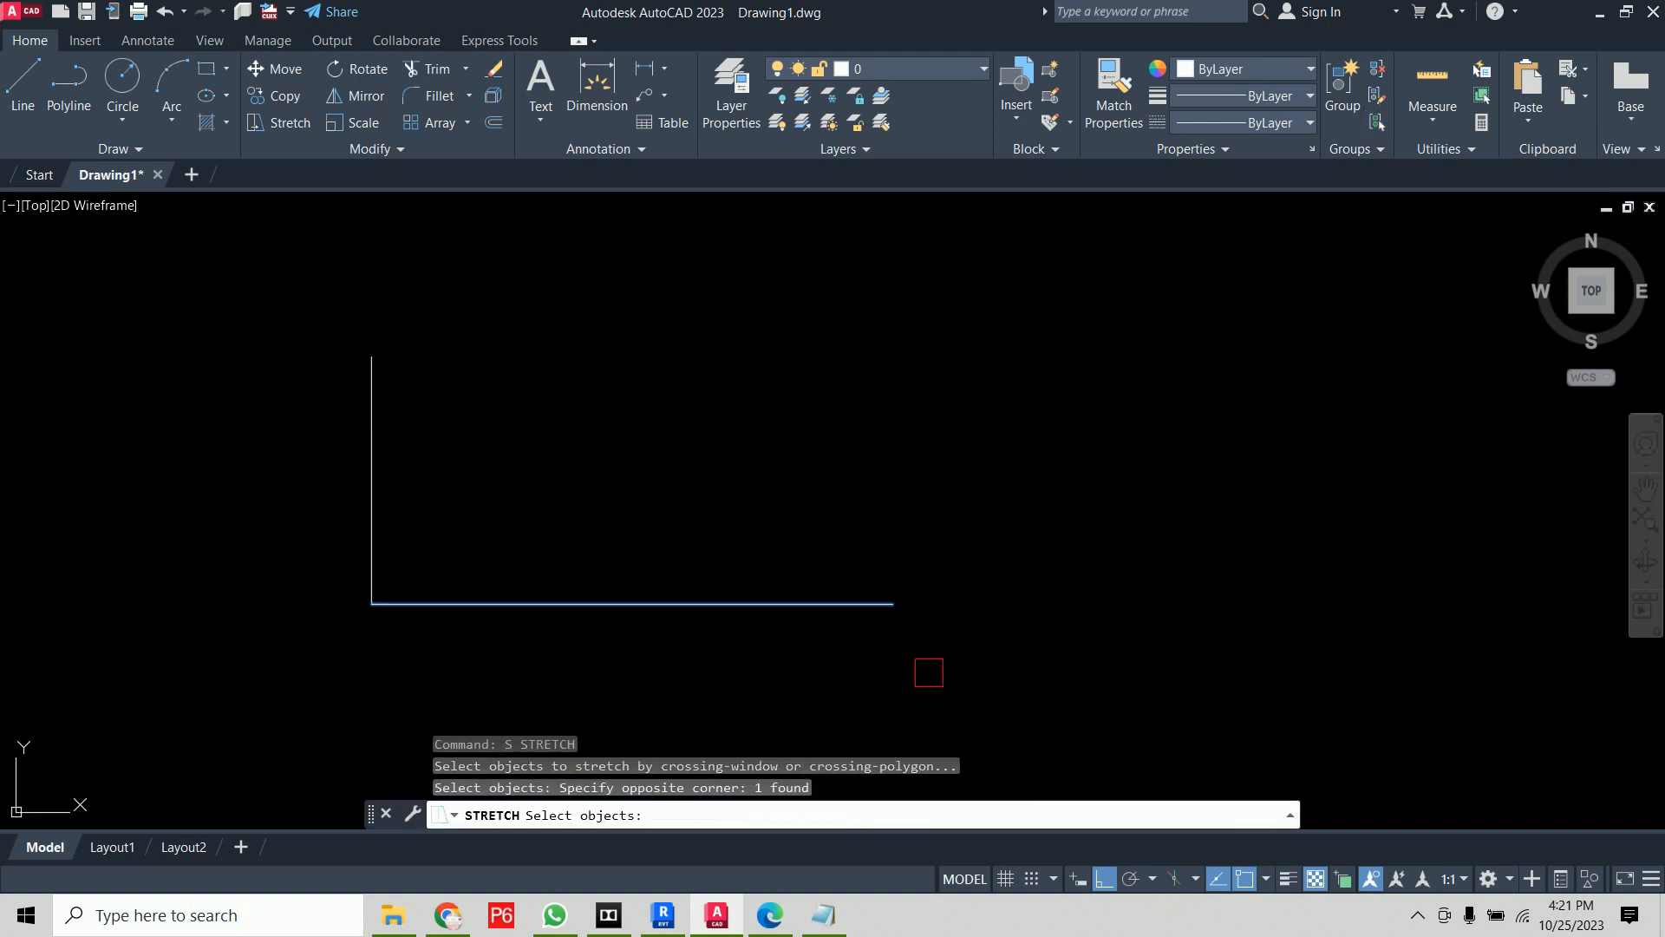
pyautogui.press('Return')
pyautogui.click(893, 603)
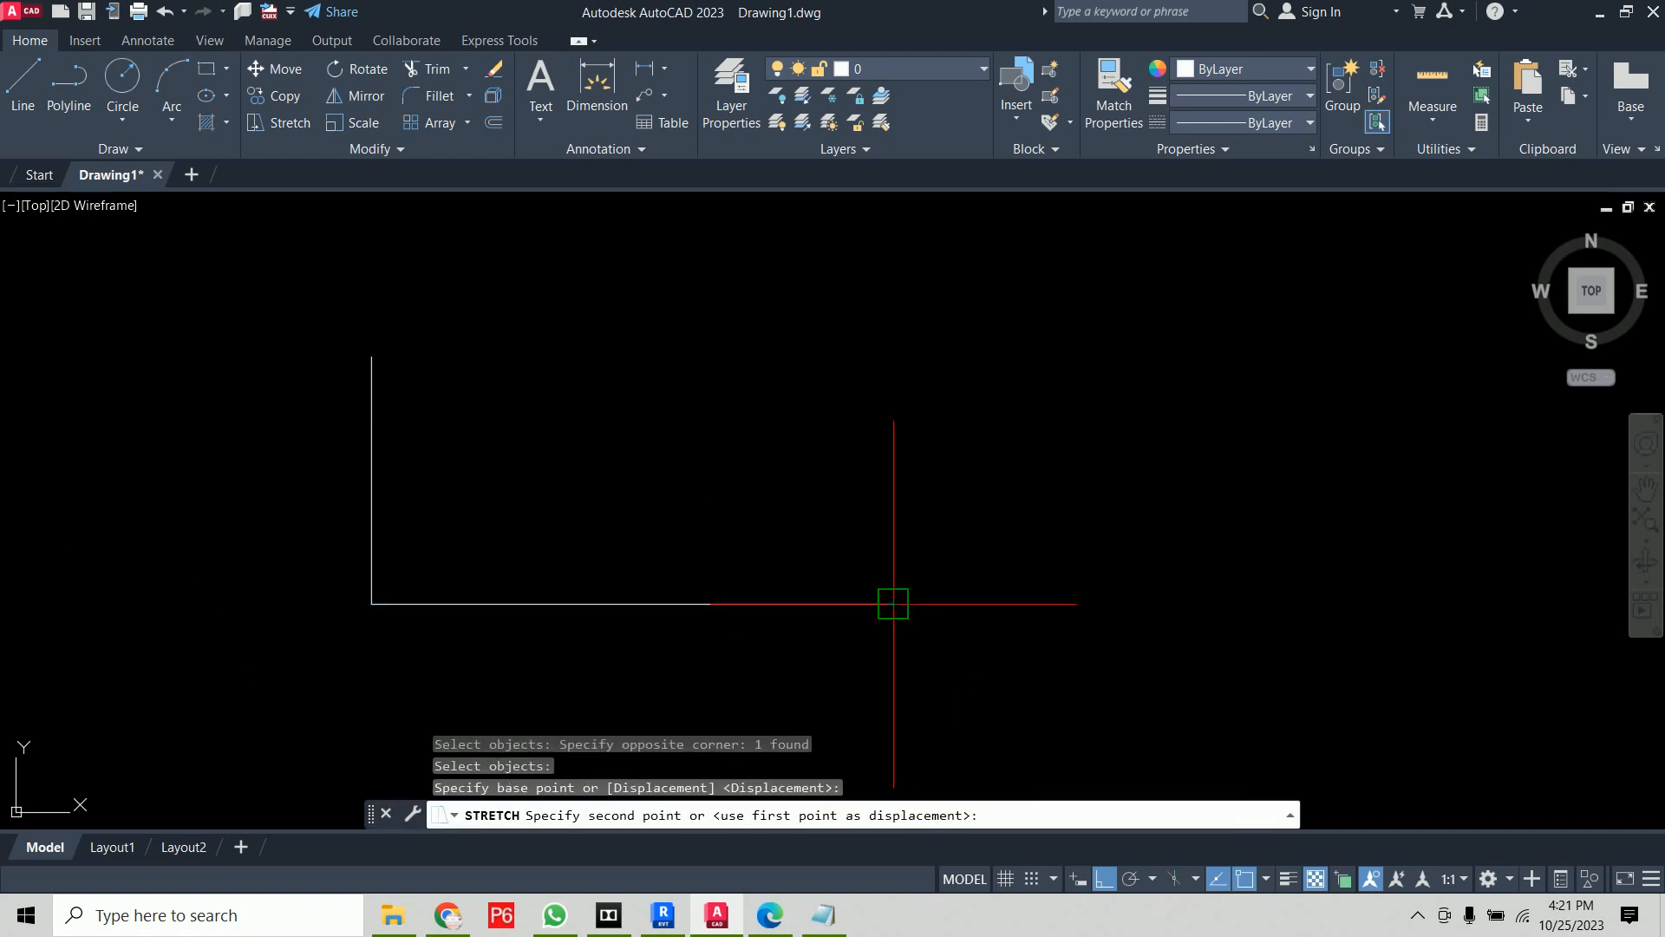
pyautogui.write('20')
pyautogui.press('Return')
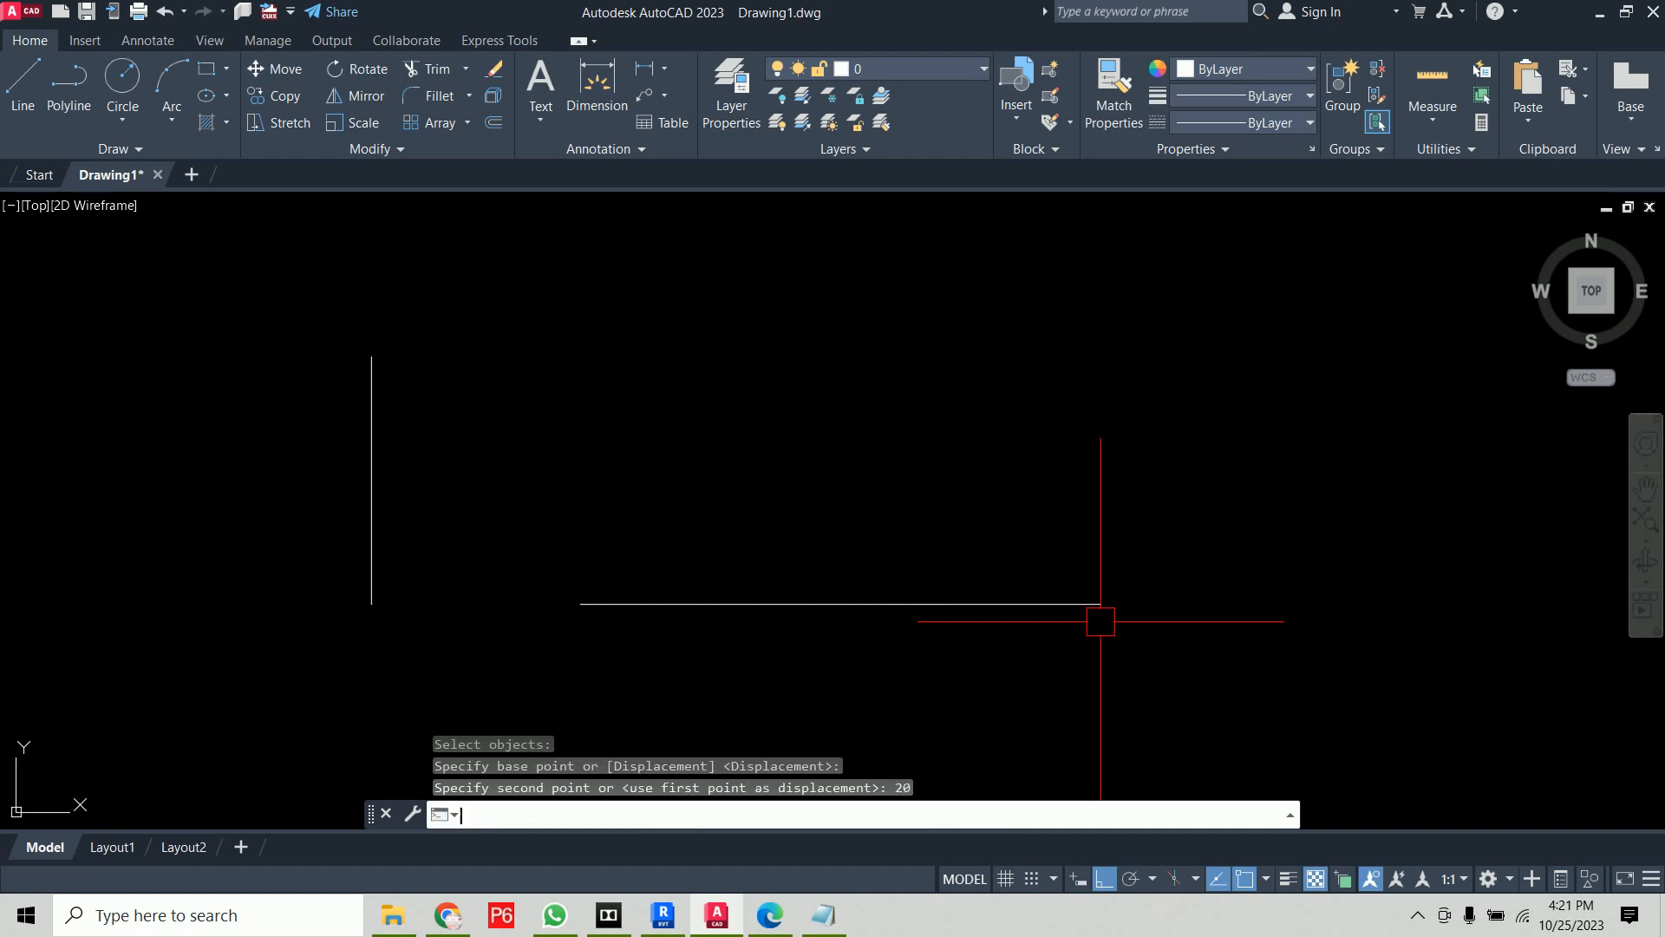
# Try stretching the horizontal line 20 units right from its right end, selecting only that end with a crossing window, and undo it
pyautogui.write('s')
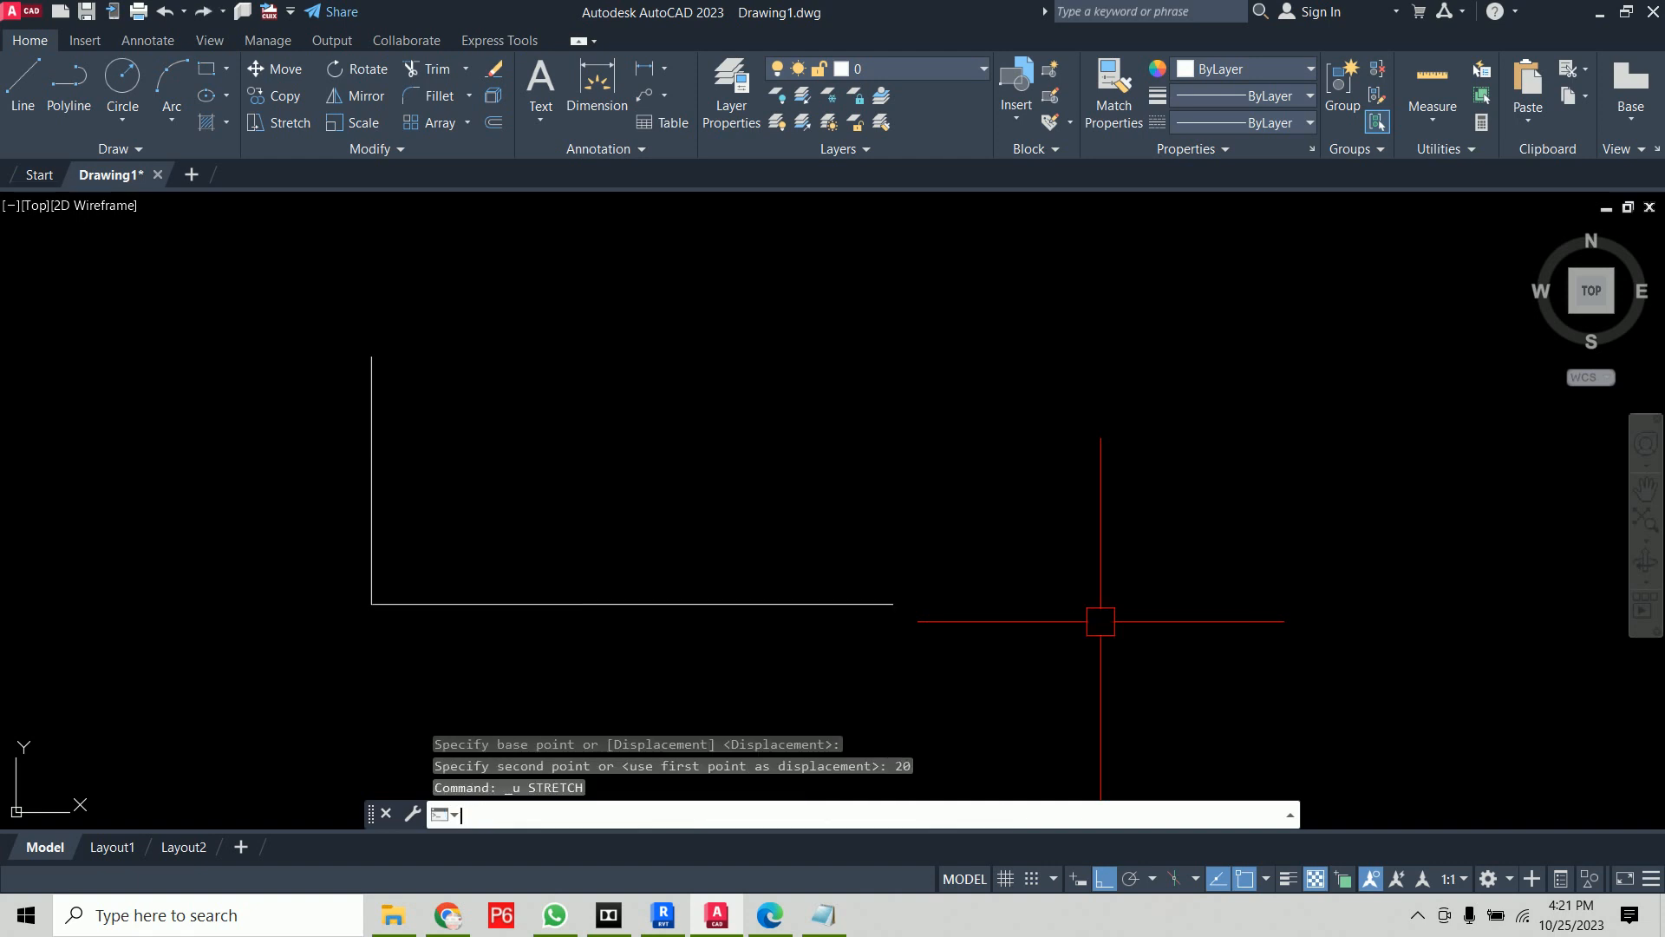
pyautogui.press('Return')
pyautogui.click(1136, 466)
pyautogui.click(749, 698)
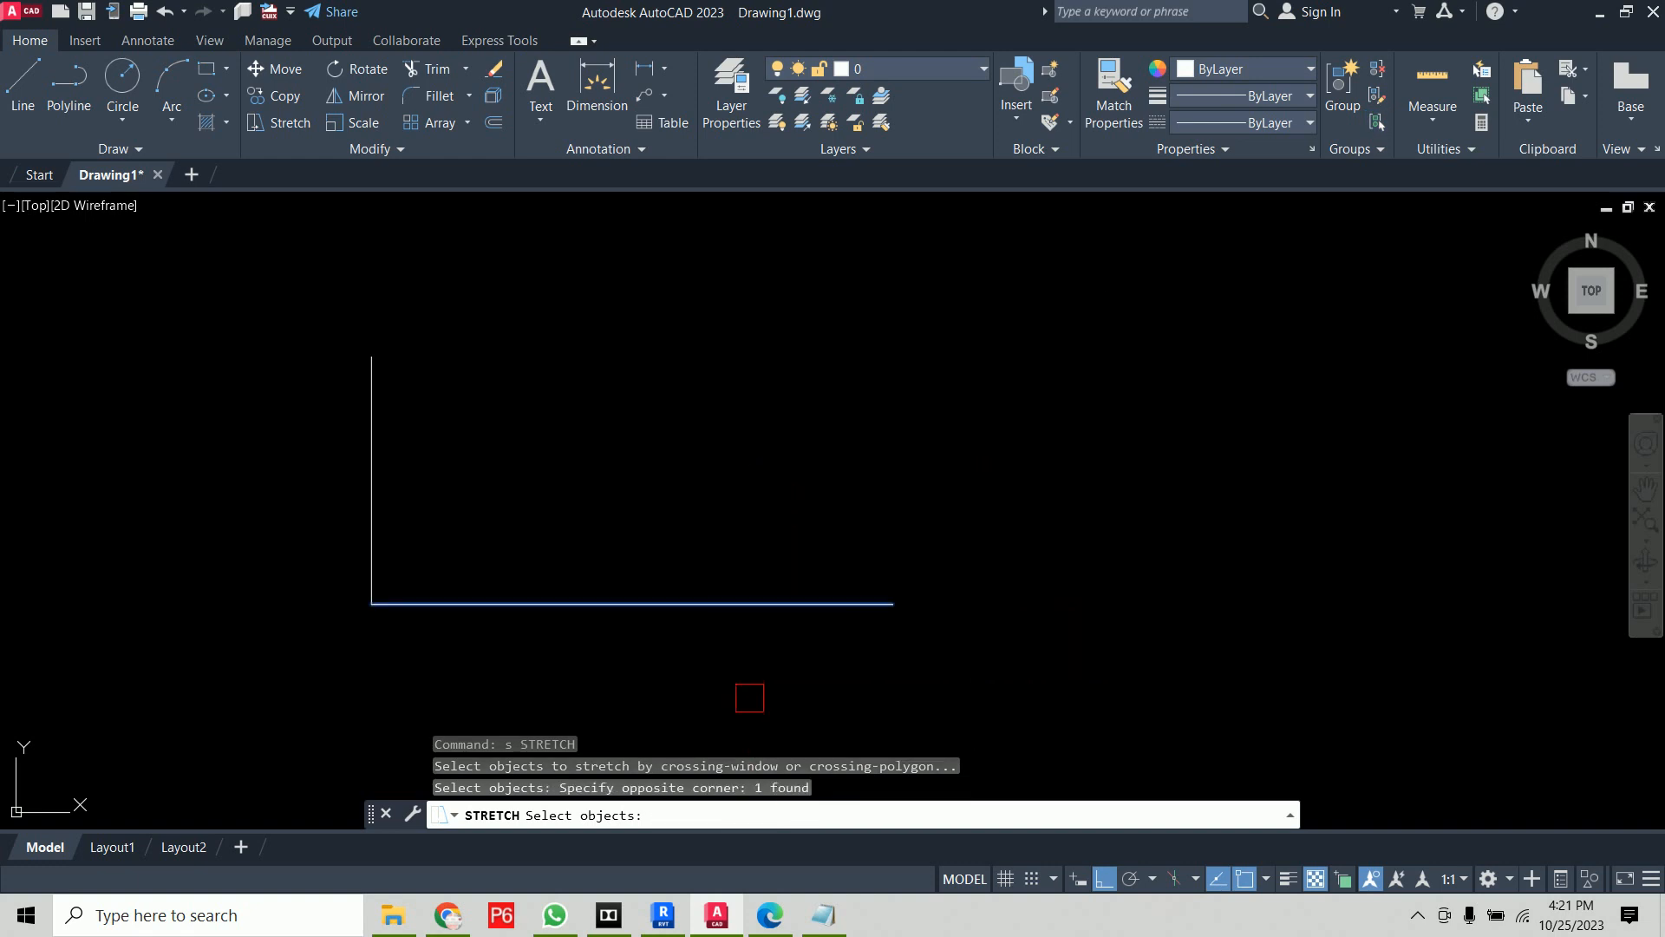
pyautogui.press('Return')
pyautogui.click(893, 604)
pyautogui.write('20')
pyautogui.press('Return')
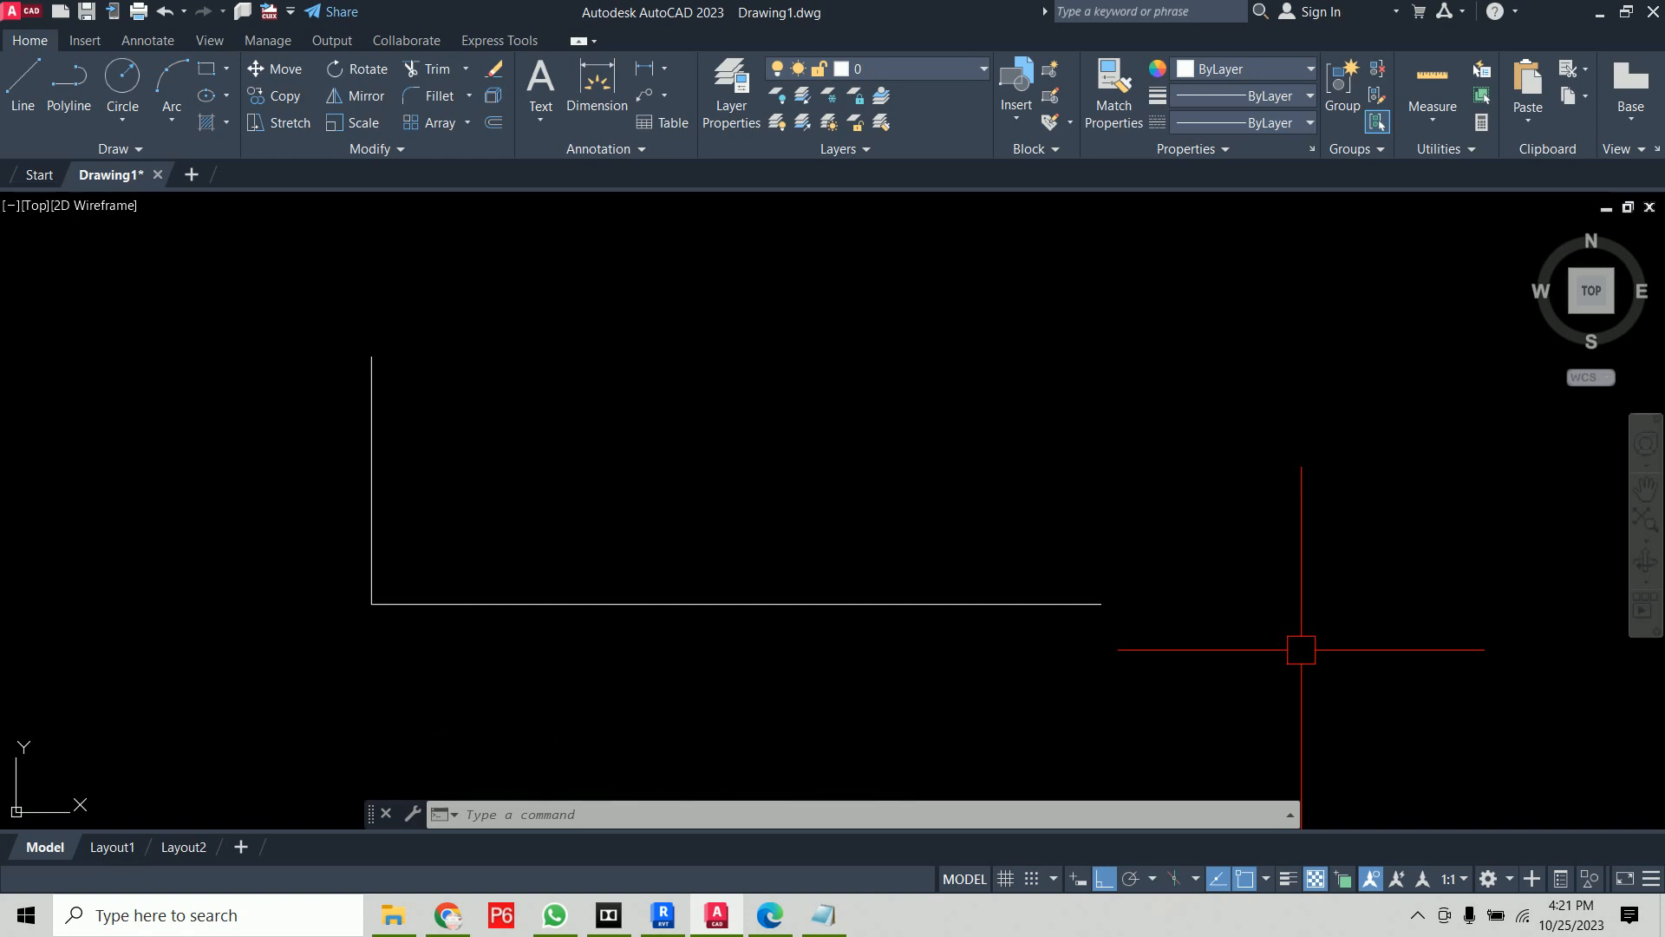
pyautogui.hotkey('ctrl', 'z')
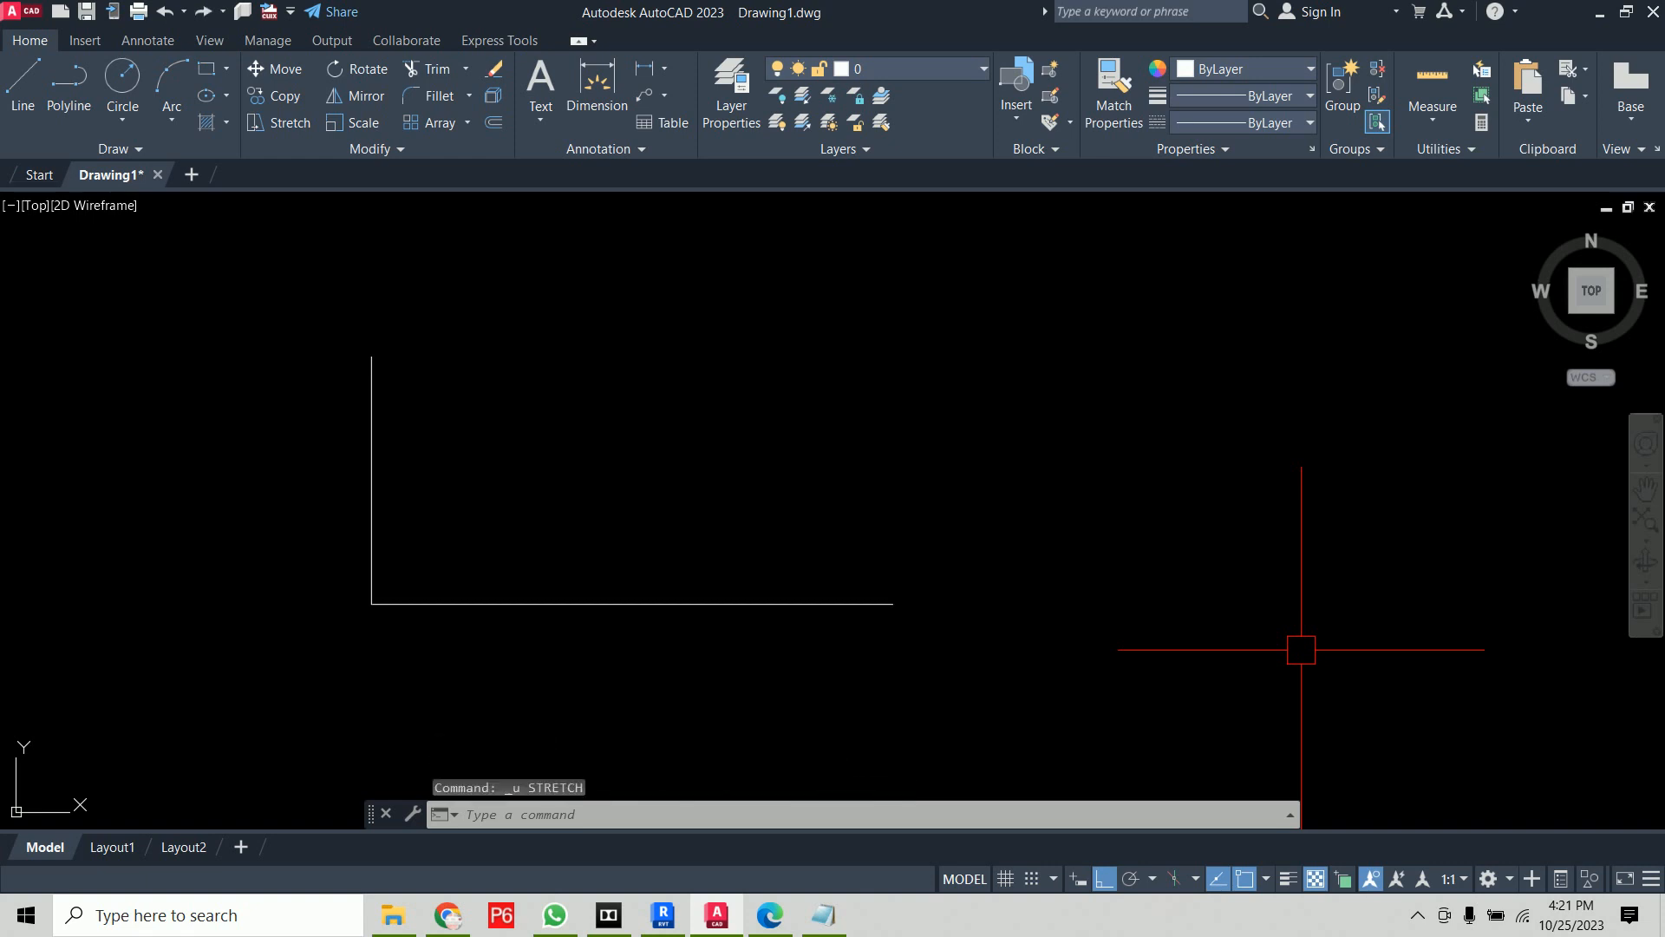
# Try stretching the directly picked horizontal line 20 units right, using its right end as base point, and undo it
pyautogui.write('s')
pyautogui.press('Return')
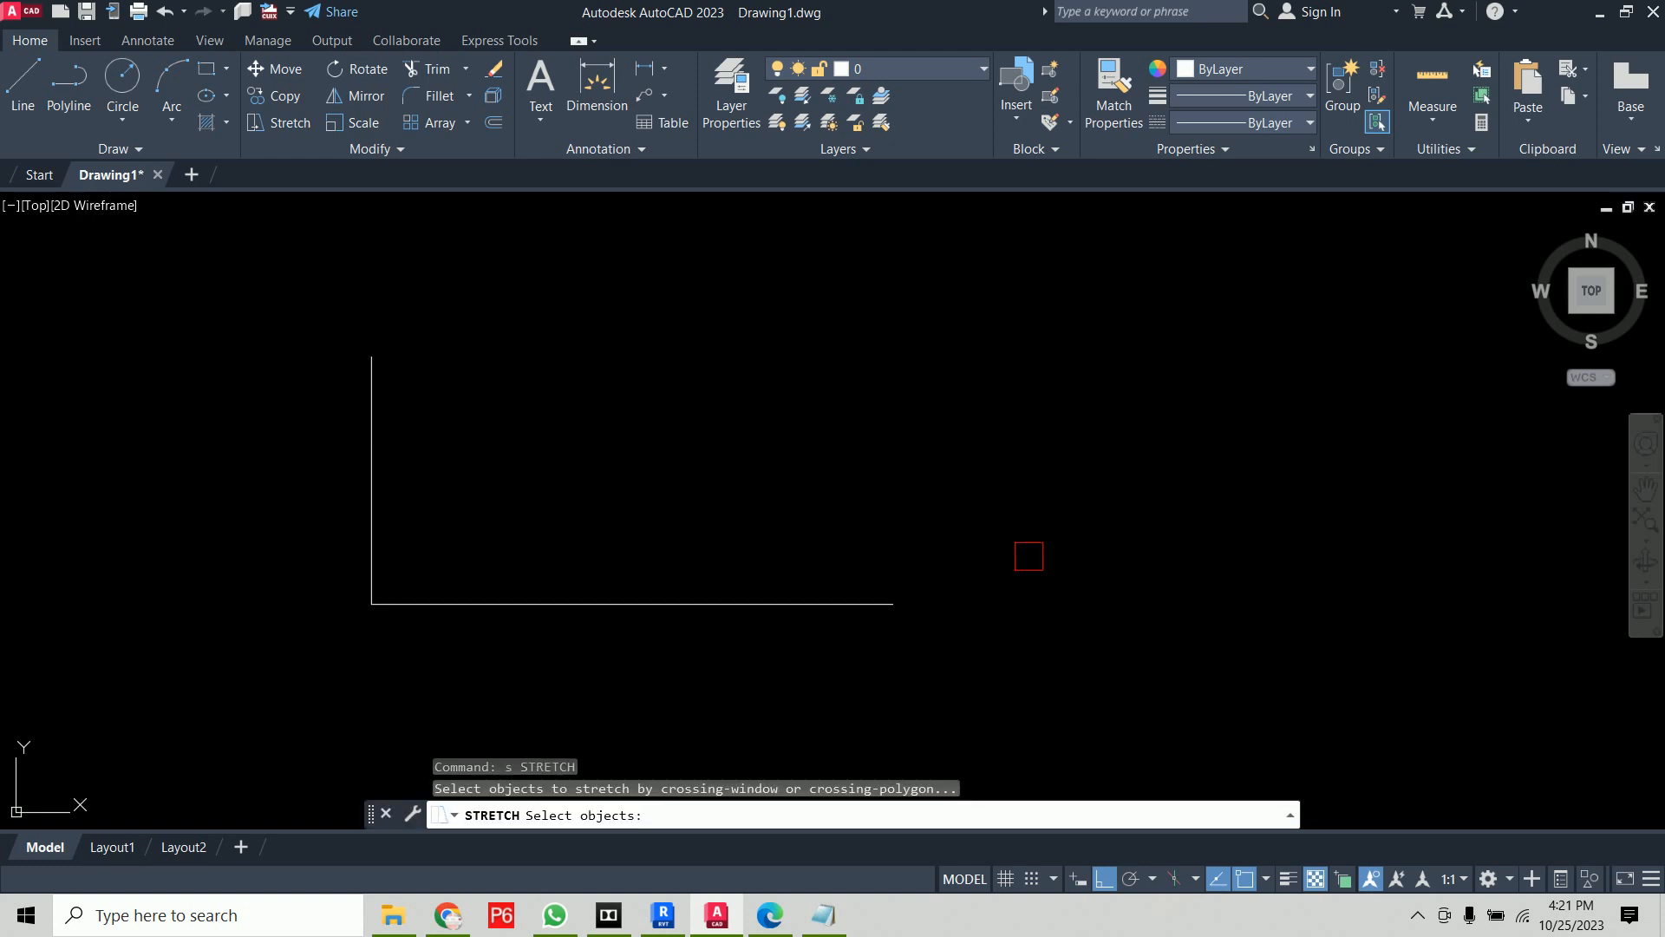
pyautogui.click(831, 605)
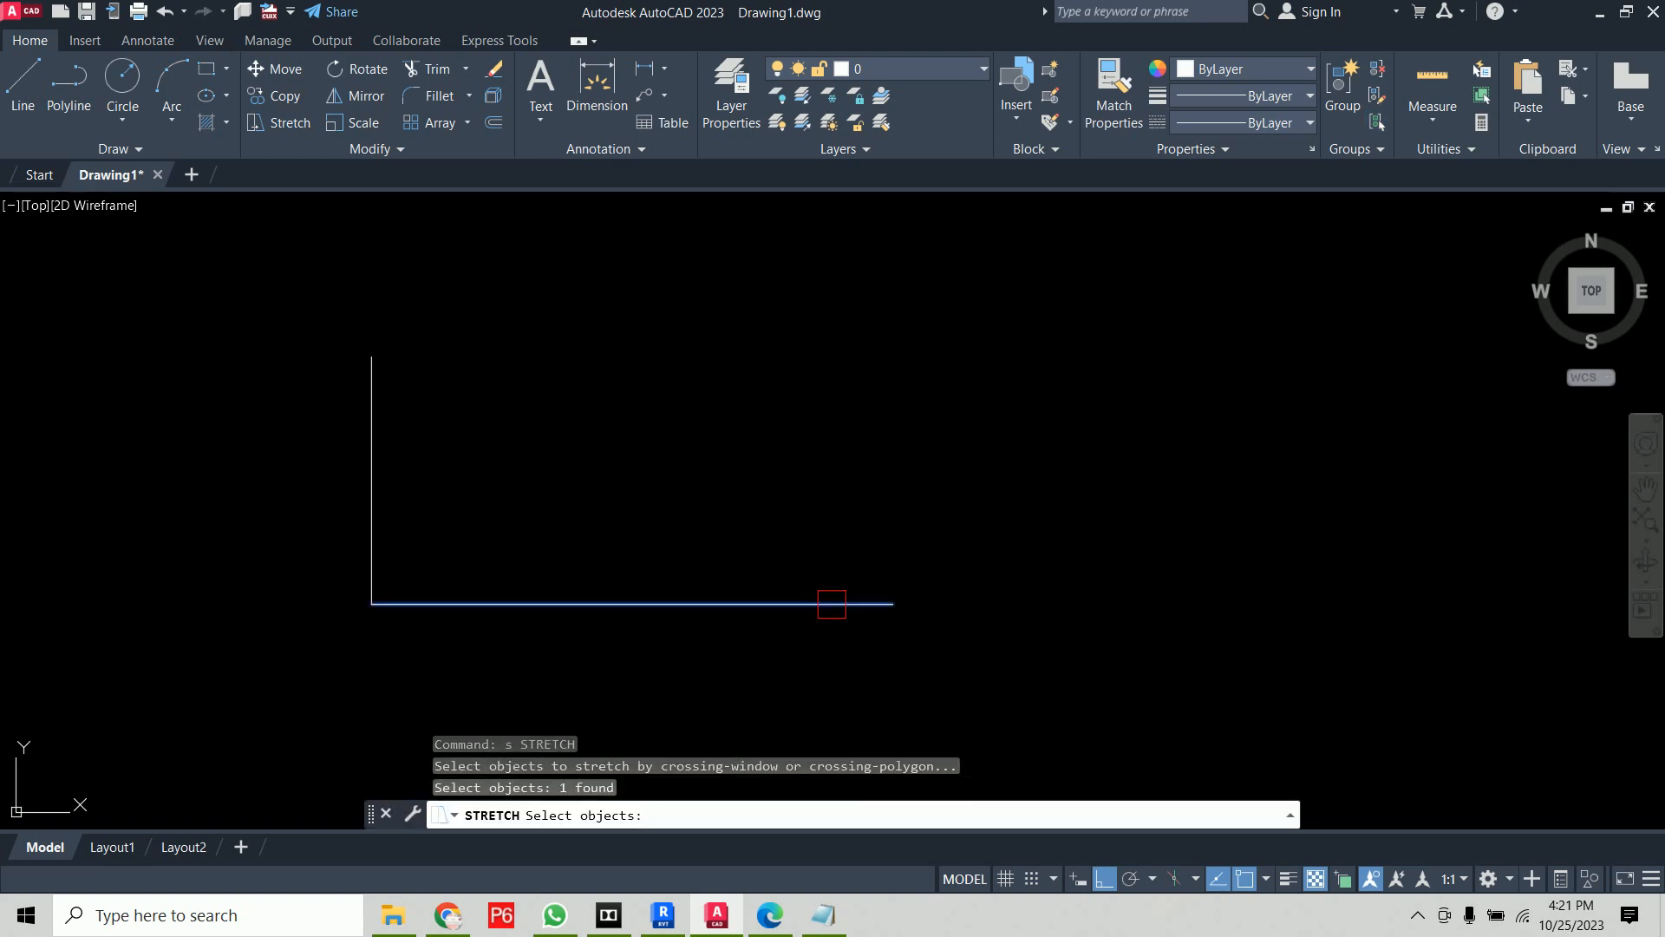
pyautogui.press('Return')
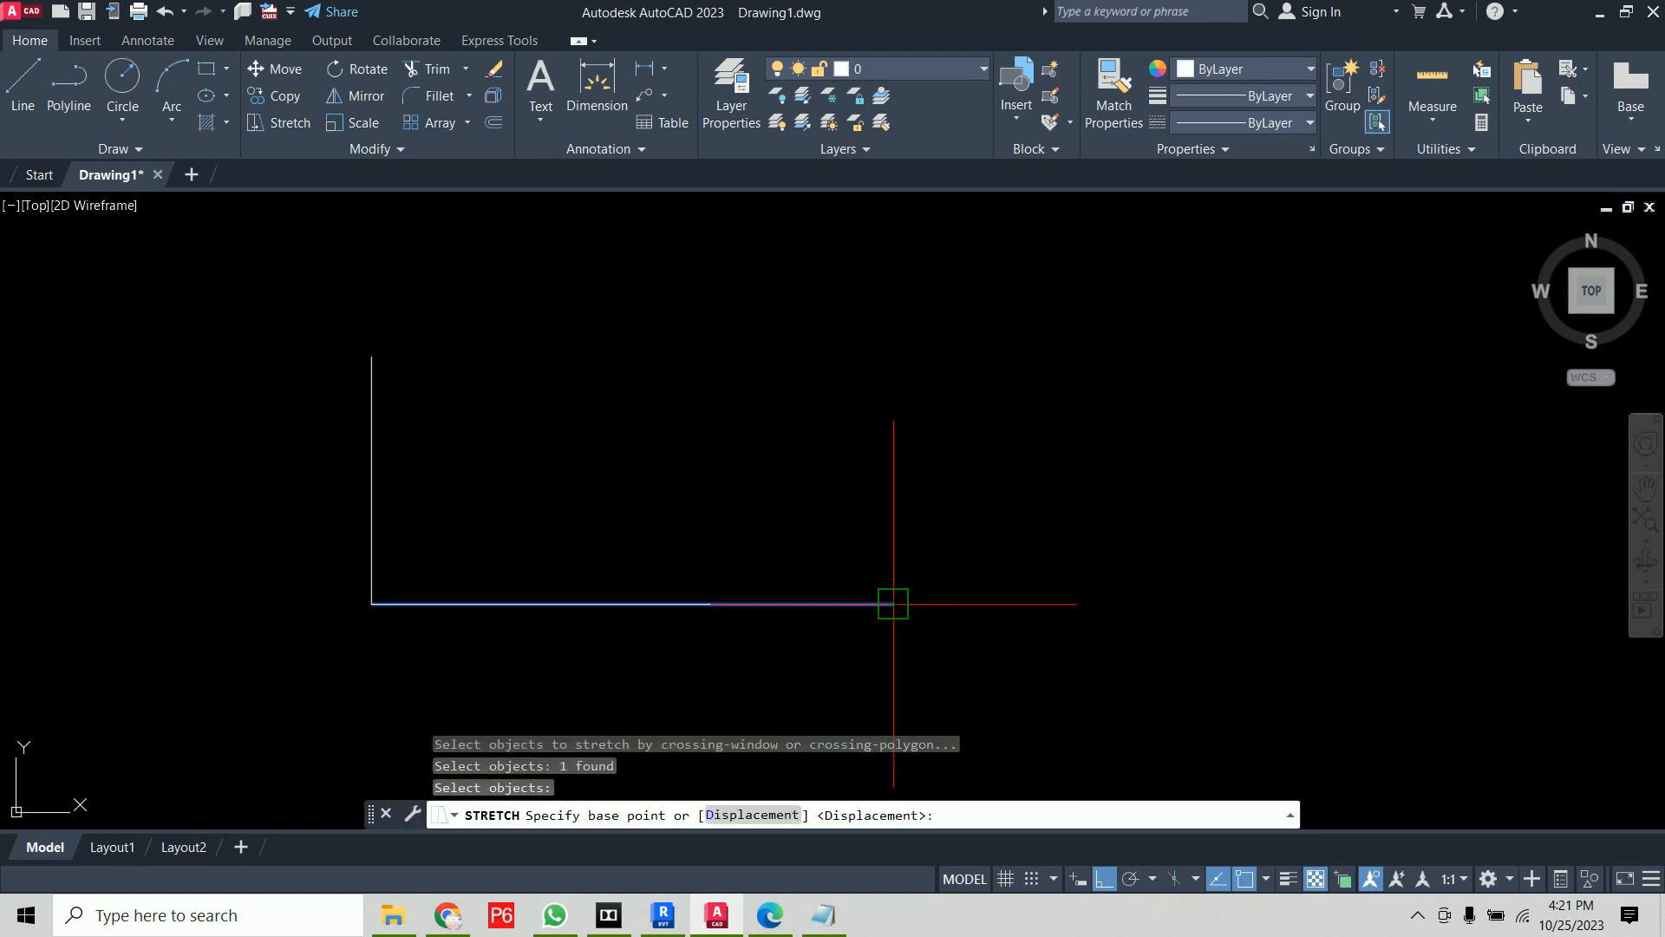
pyautogui.click(893, 604)
pyautogui.write('20')
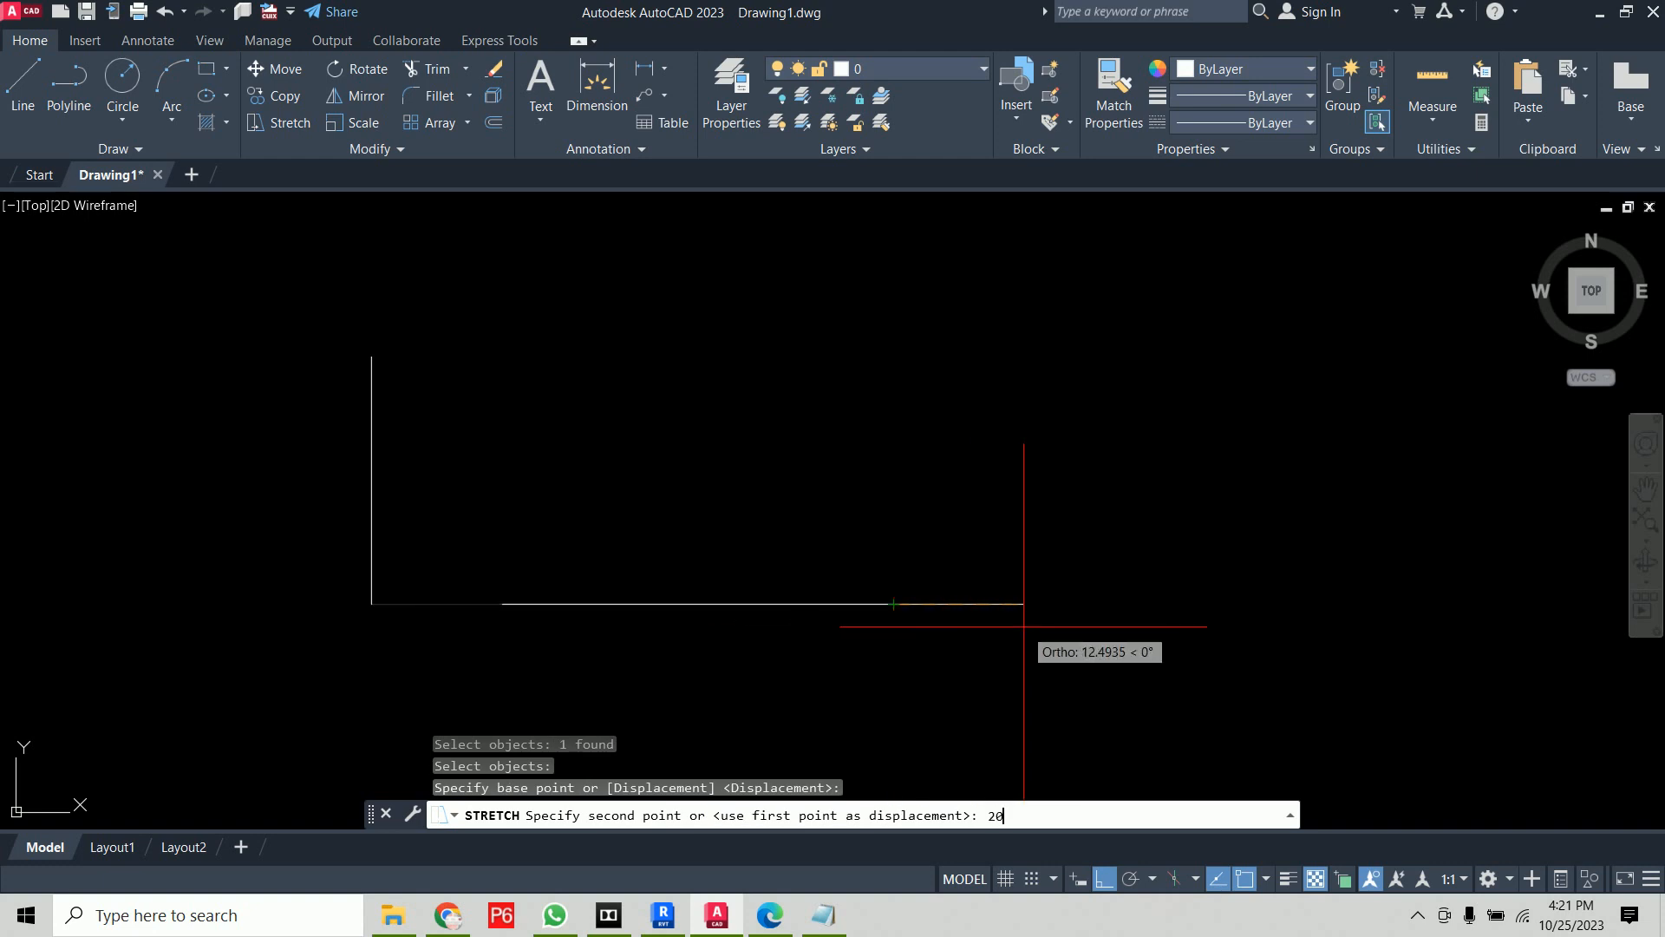
pyautogui.press('Return')
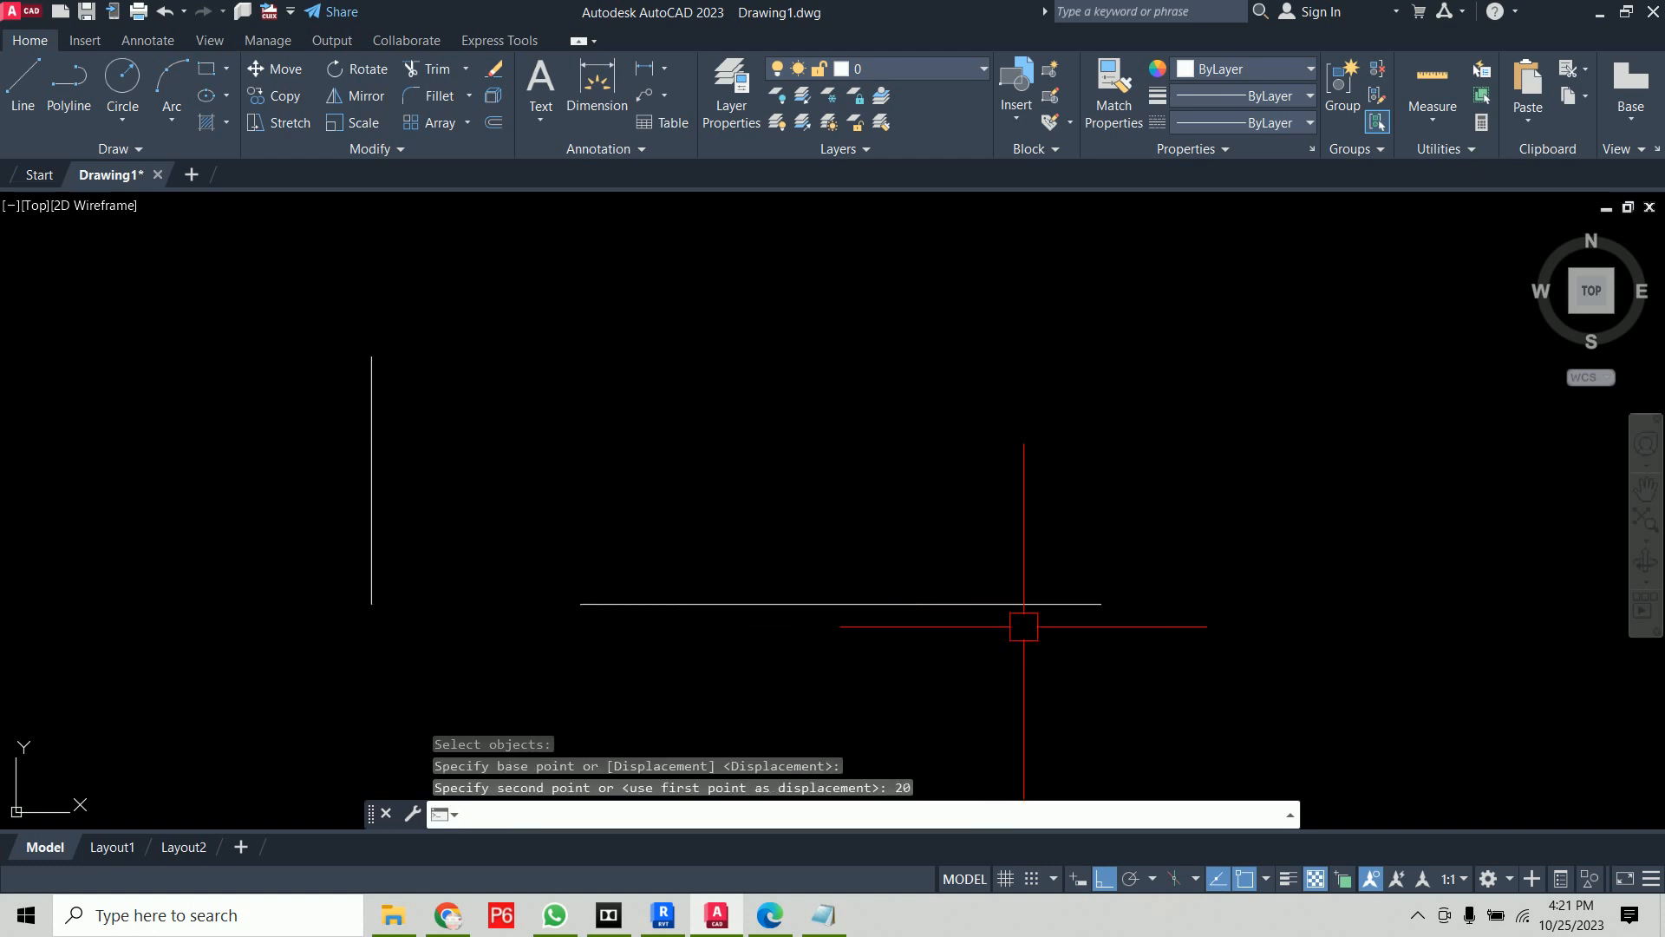
pyautogui.hotkey('ctrl', 'z')
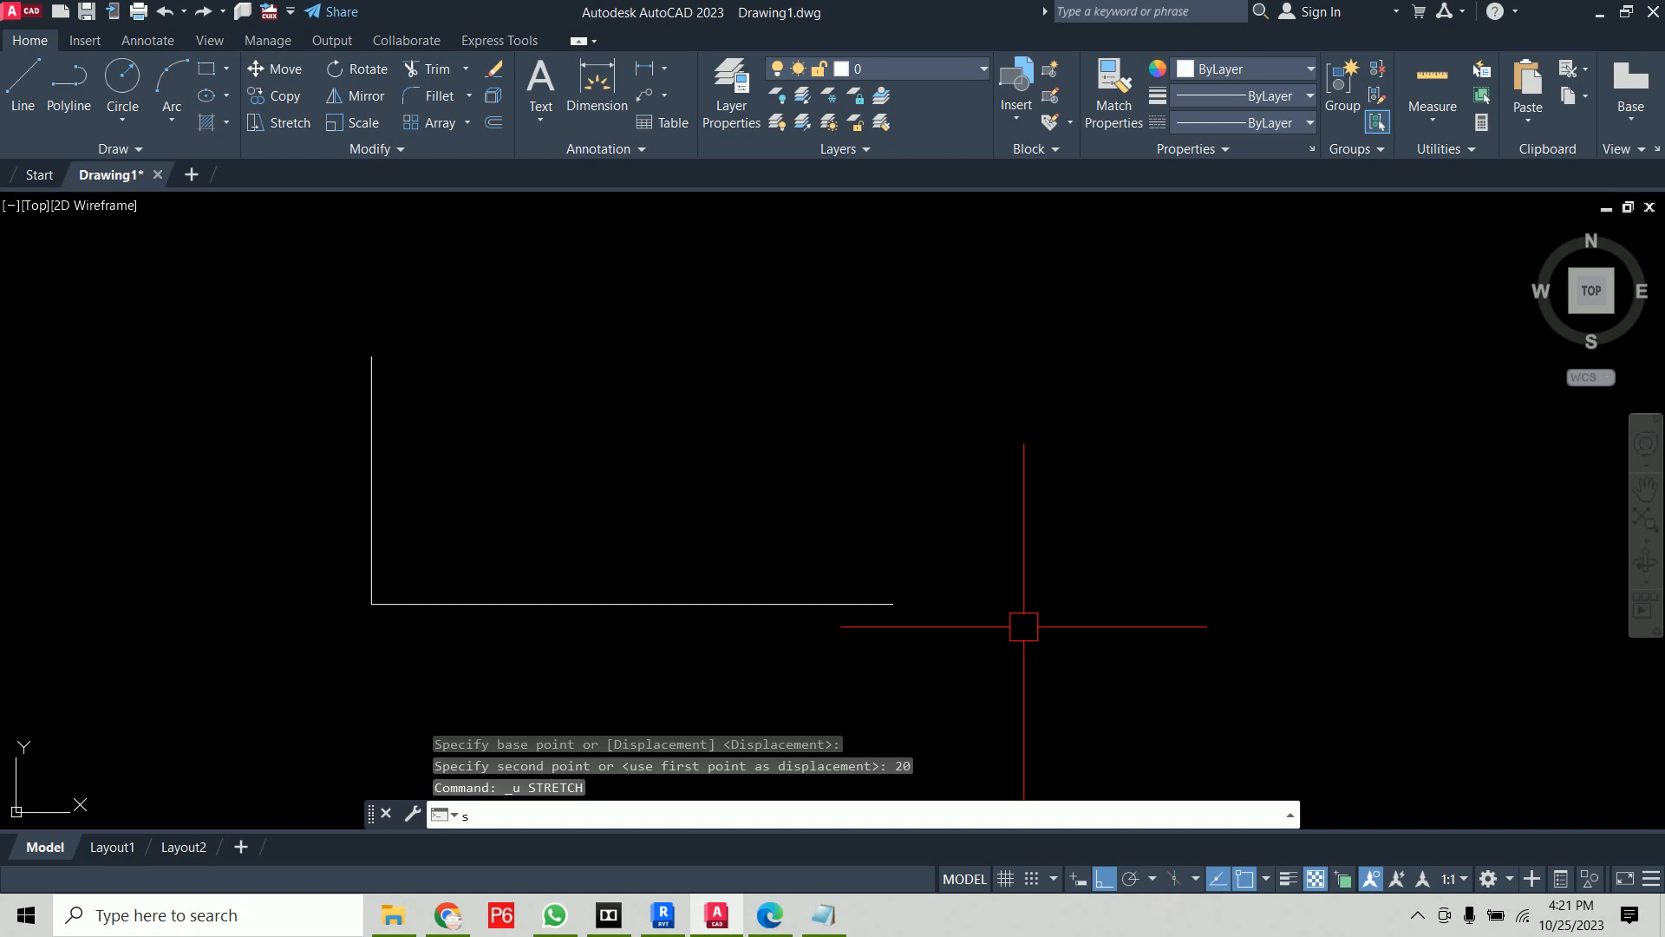
# Try stretching the horizontal line 20 units right from its right end, selecting it with a fully enclosing window, and undo it
pyautogui.write('s')
pyautogui.press('Return')
pyautogui.click(314, 549)
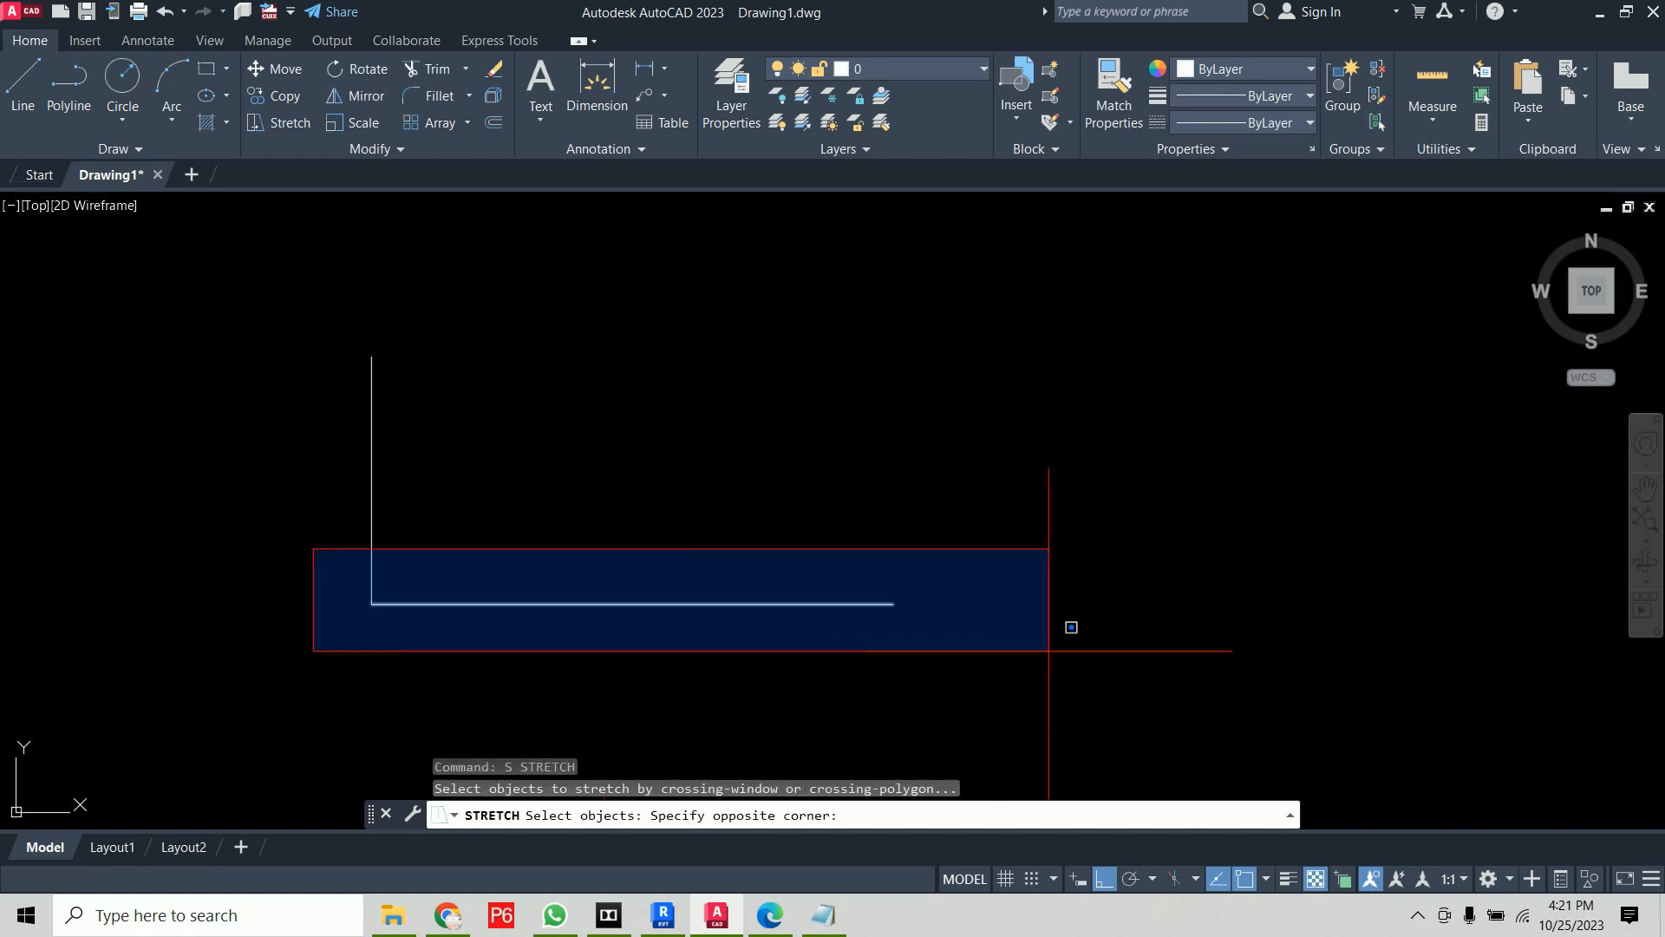
pyautogui.click(1048, 650)
pyautogui.press('Return')
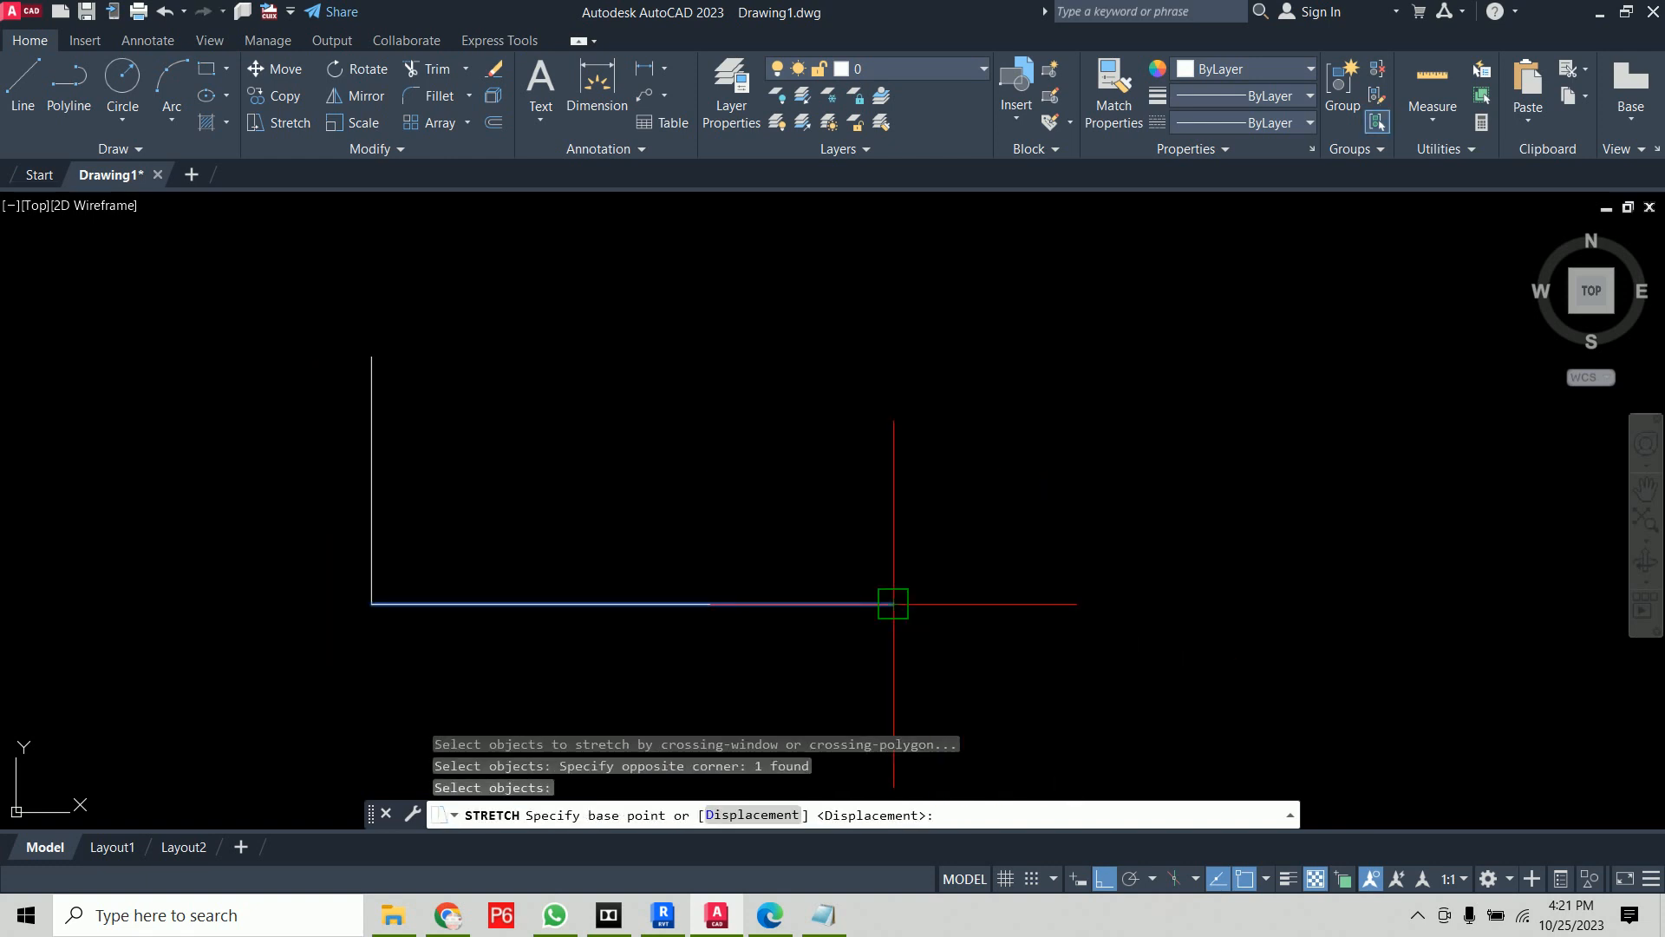
pyautogui.click(893, 603)
pyautogui.write('20')
pyautogui.press('Return')
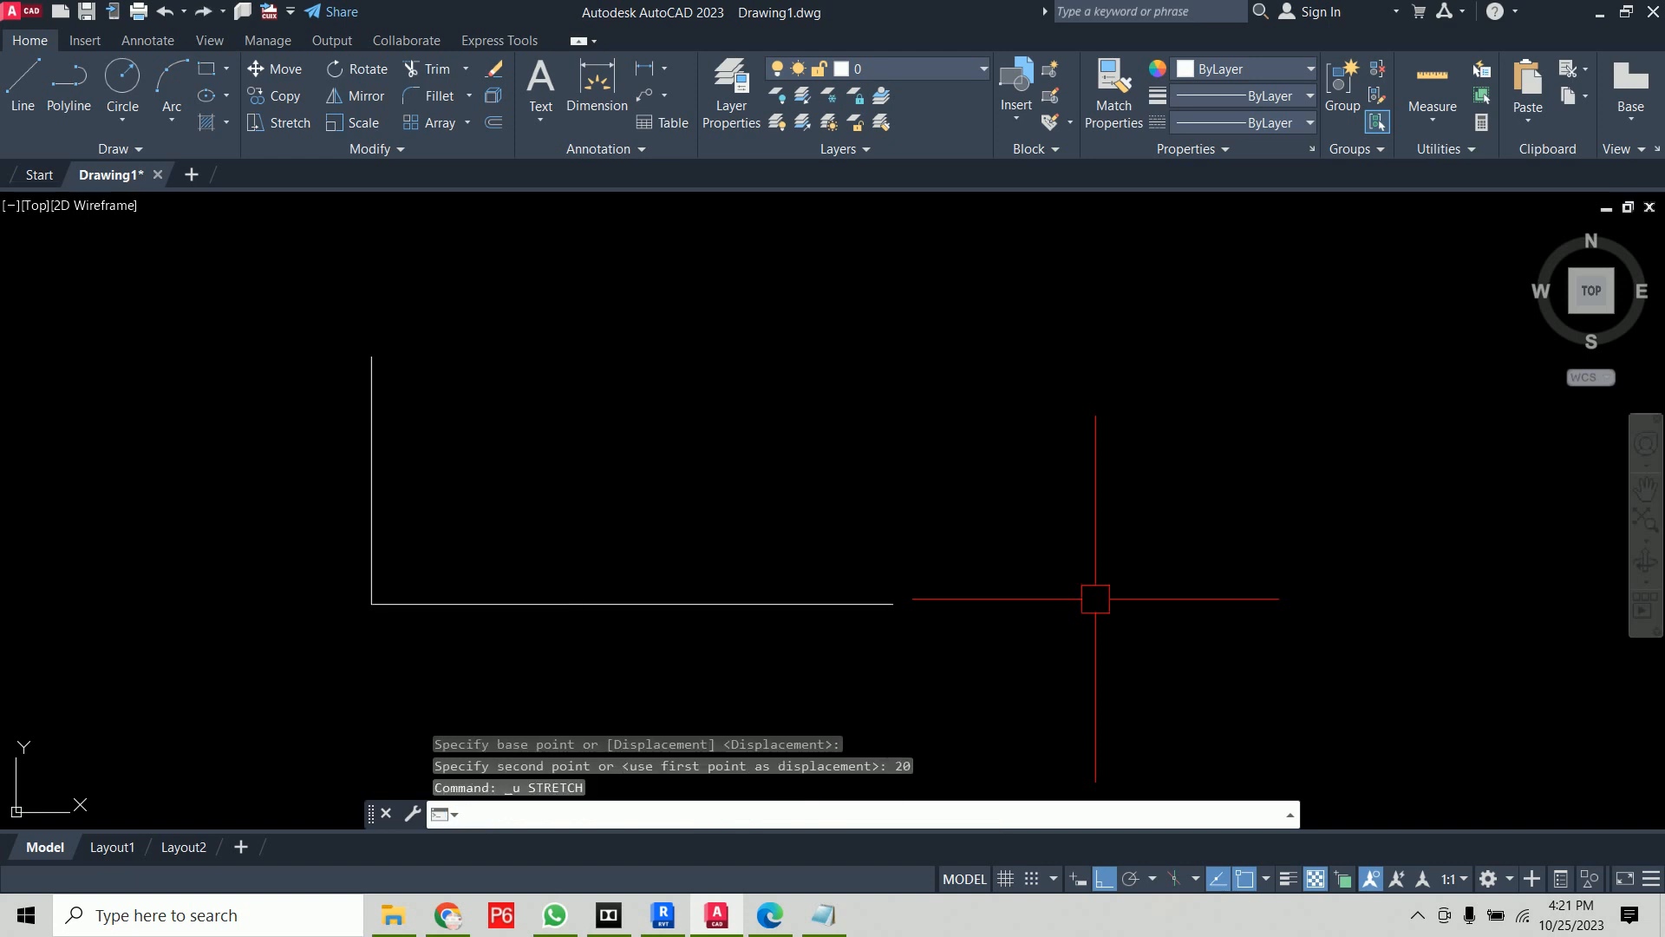
# Run Stretch and span a crossing window over the right end of the horizontal line
pyautogui.write('s')
pyautogui.press('Return')
pyautogui.click(1032, 419)
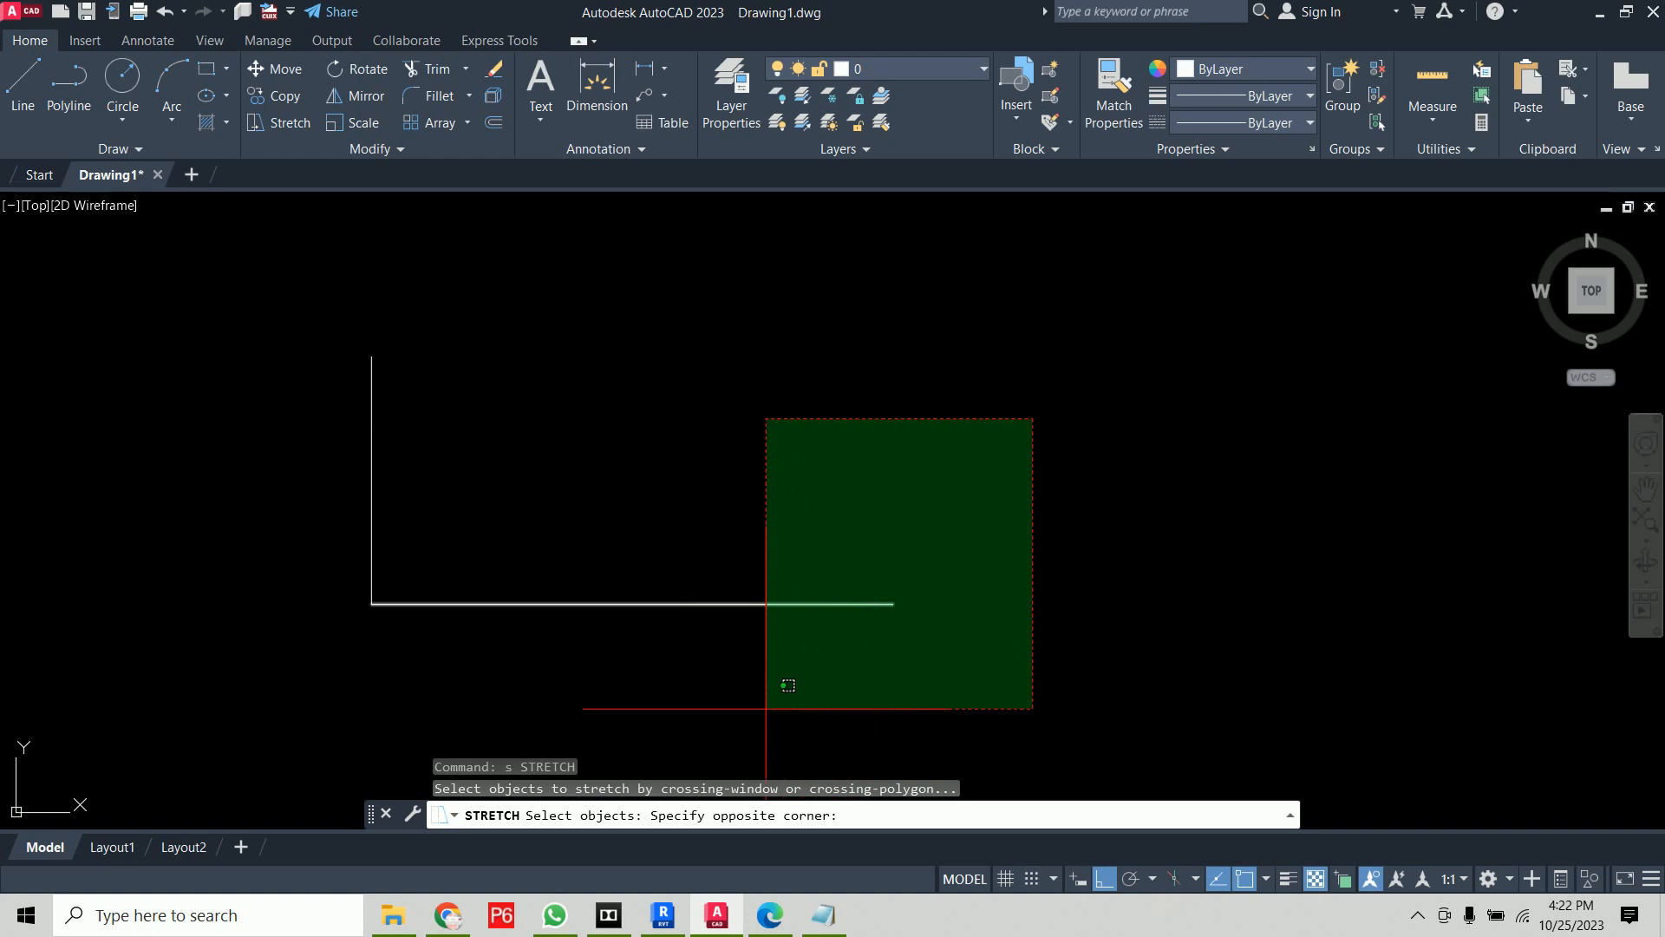
pyautogui.press('Return')
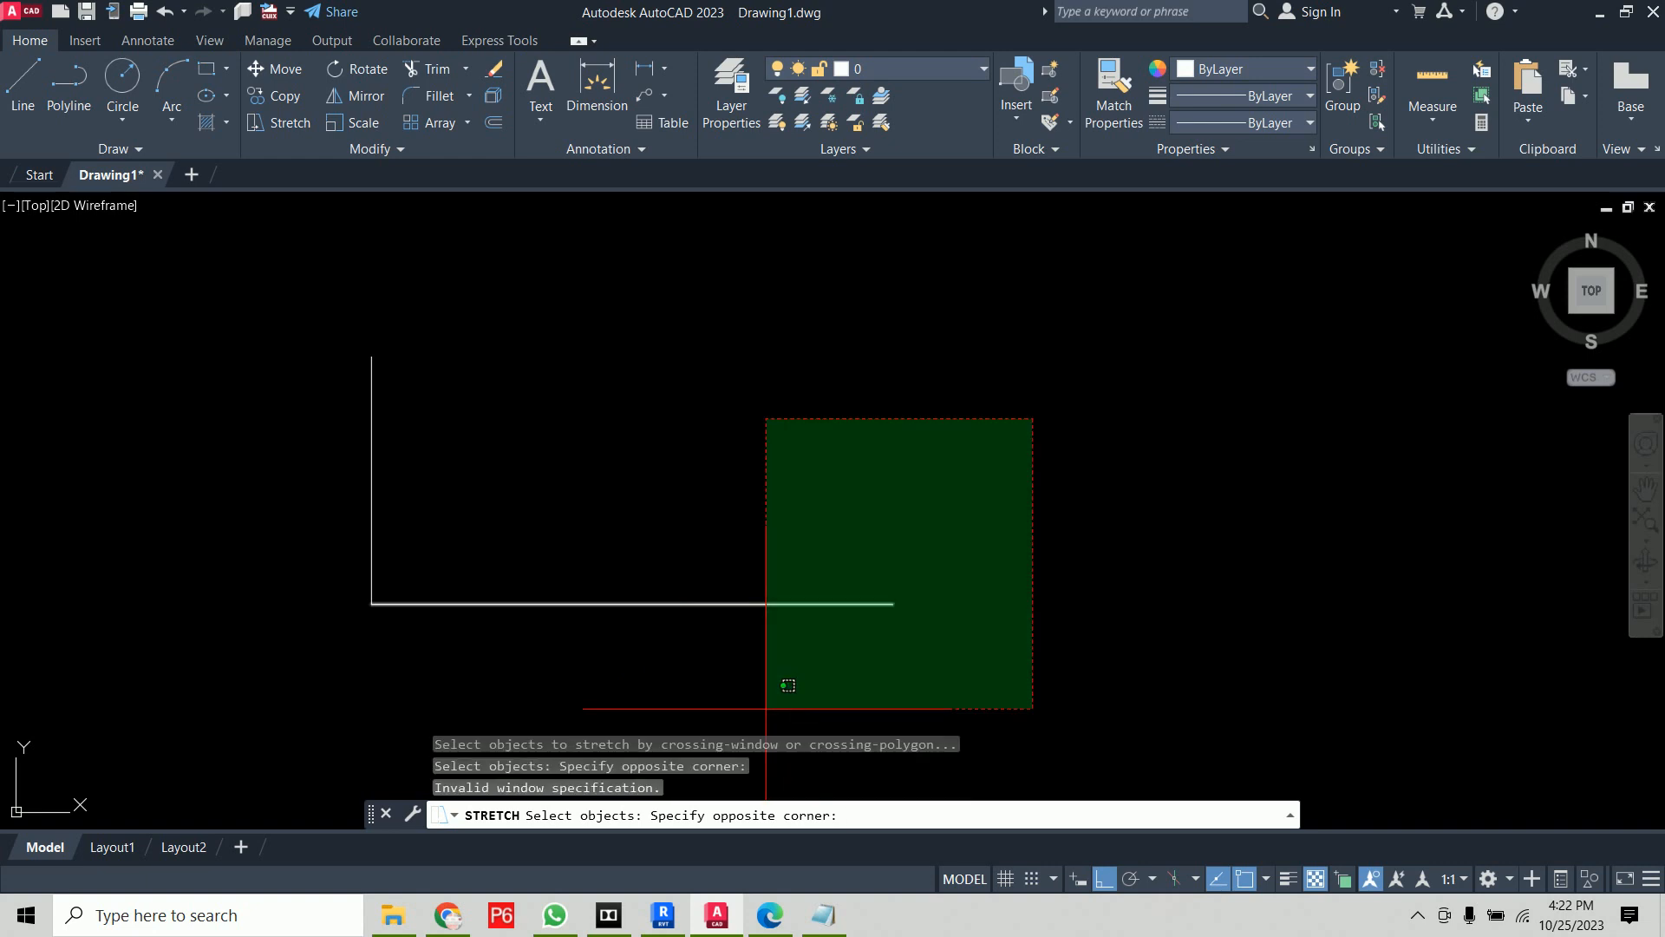
# Stretch the horizontal line's free end 20 units to the right, using its right endpoint as the base point
pyautogui.click(766, 708)
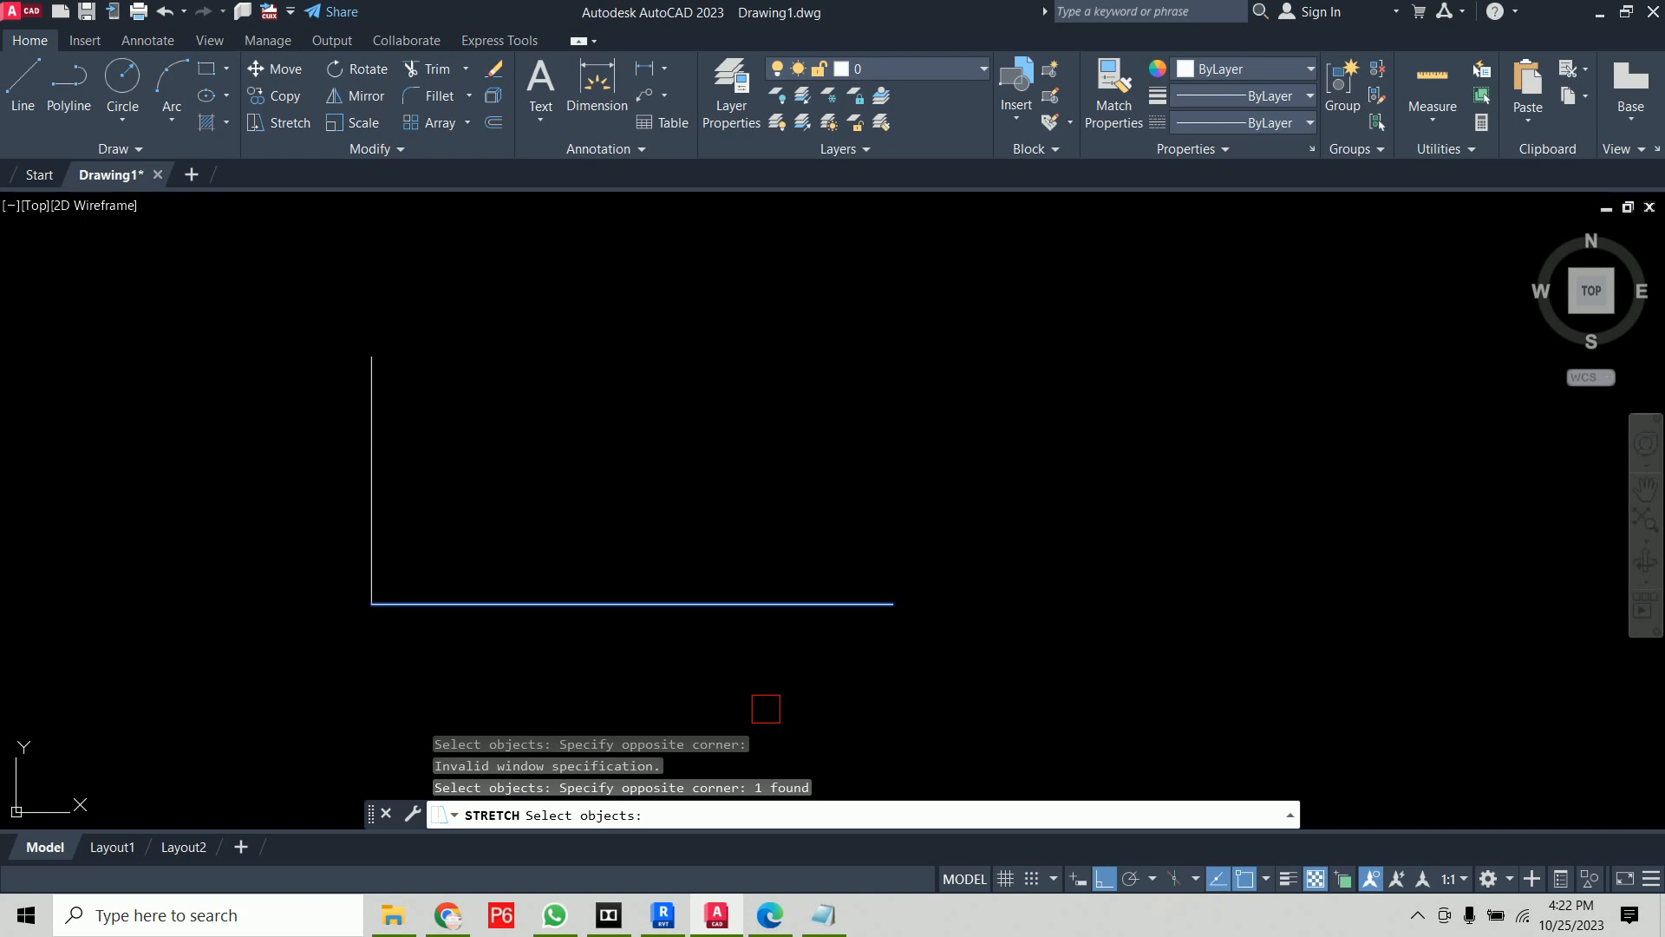
pyautogui.press('Return')
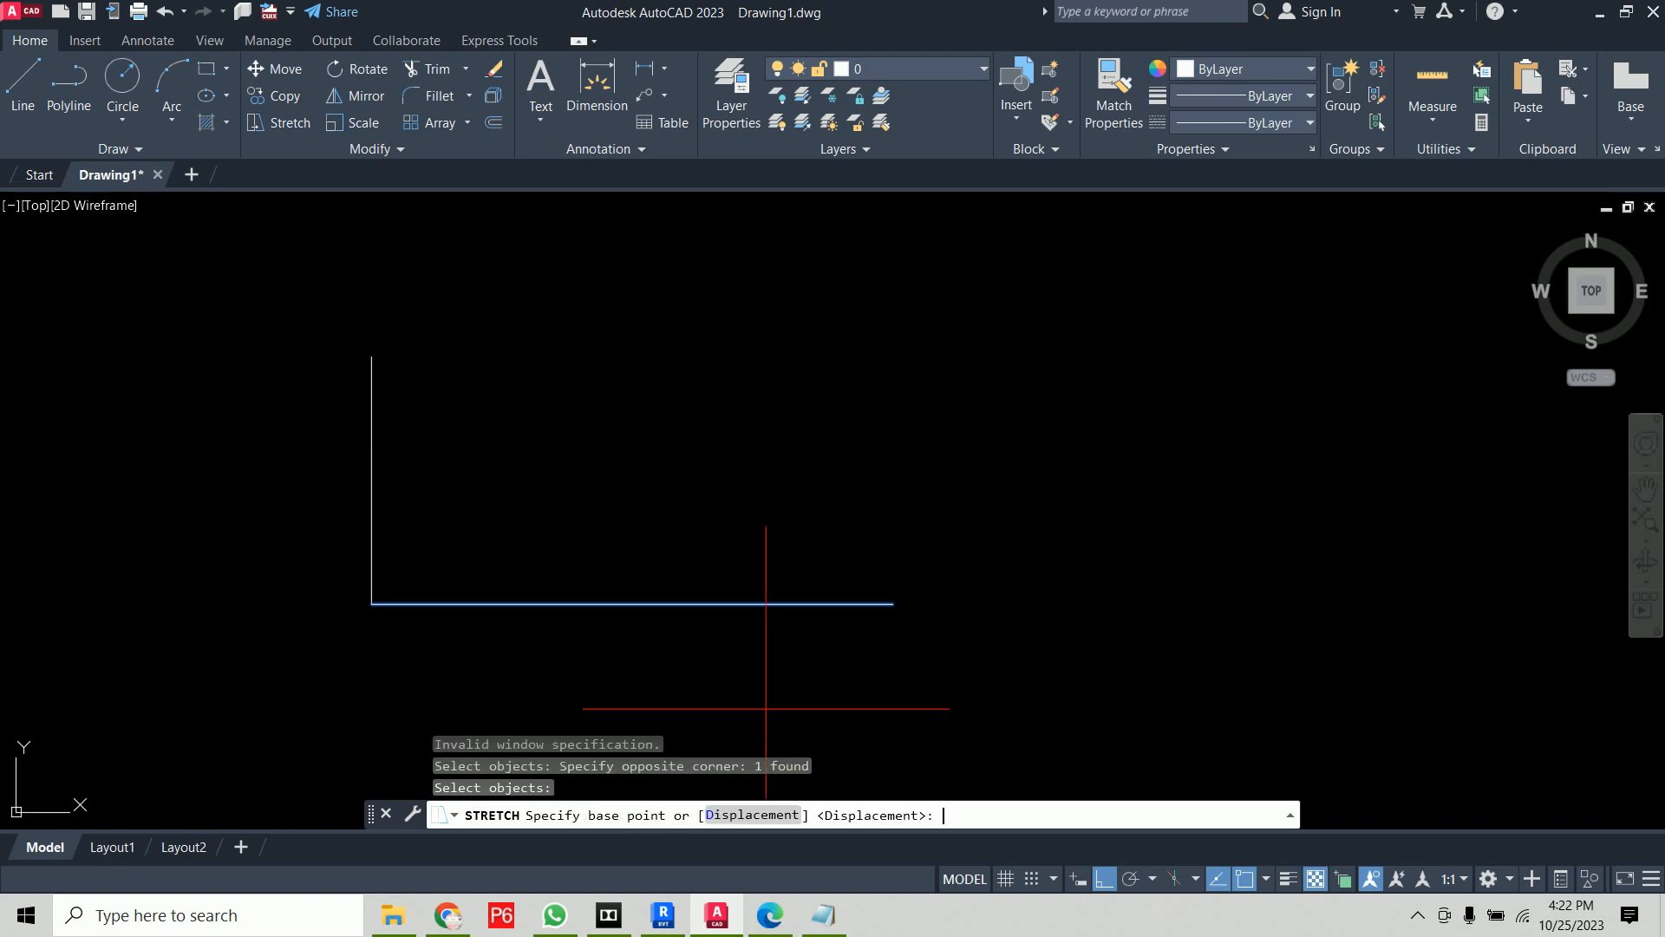
pyautogui.click(893, 604)
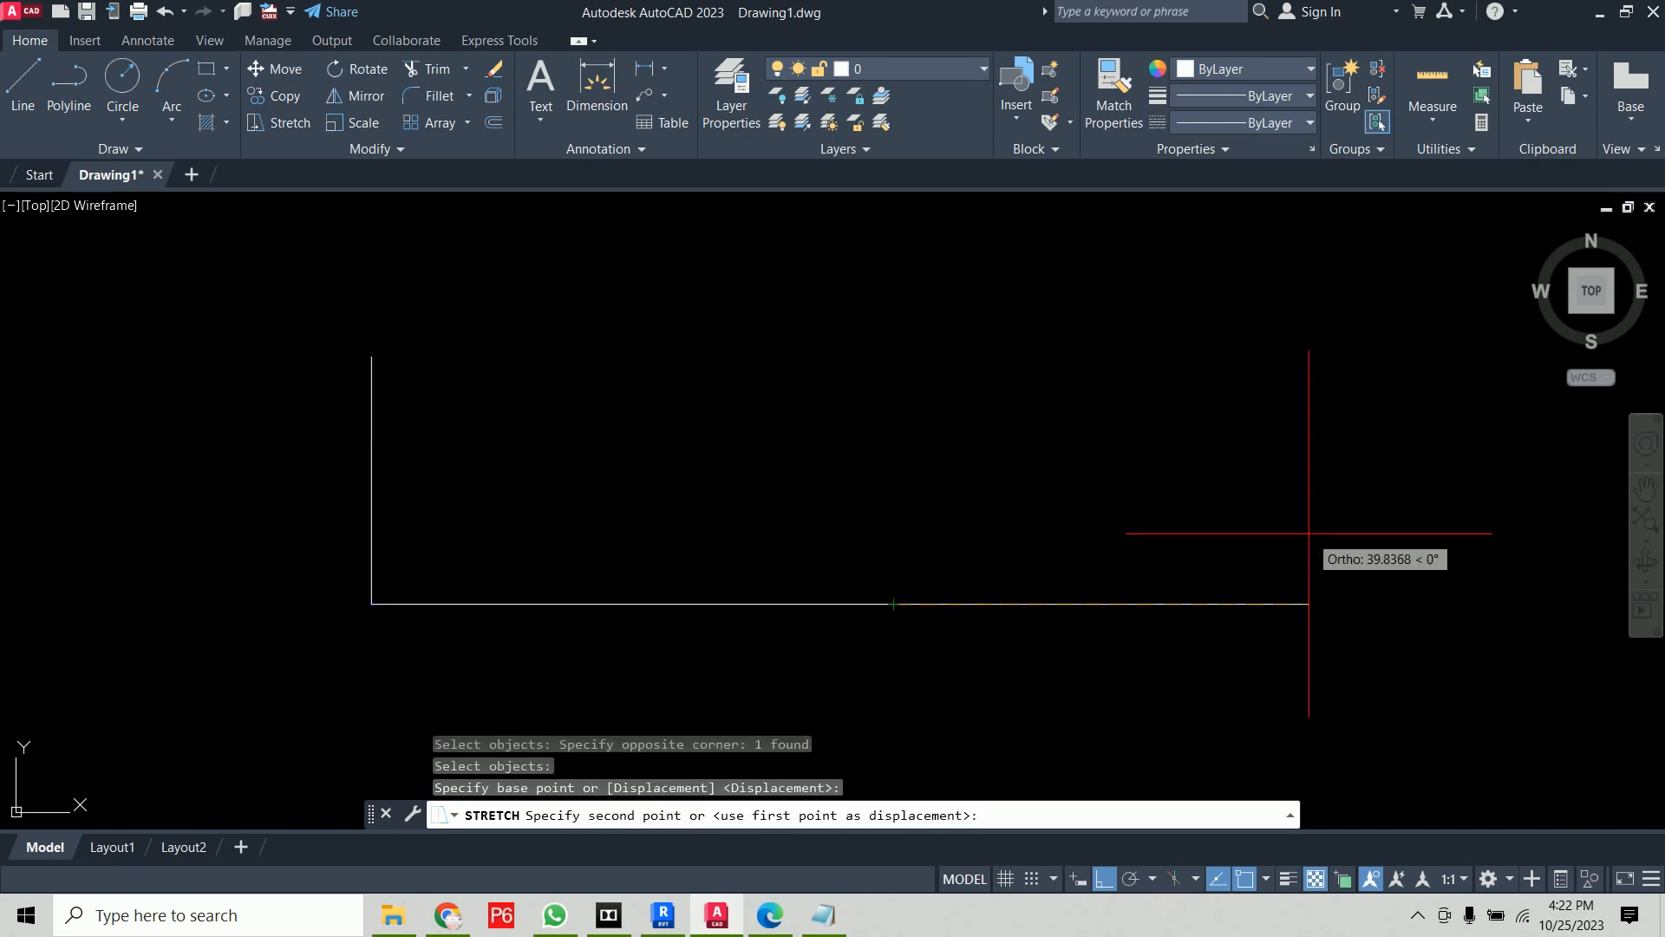
pyautogui.write('20')
pyautogui.press('Return')
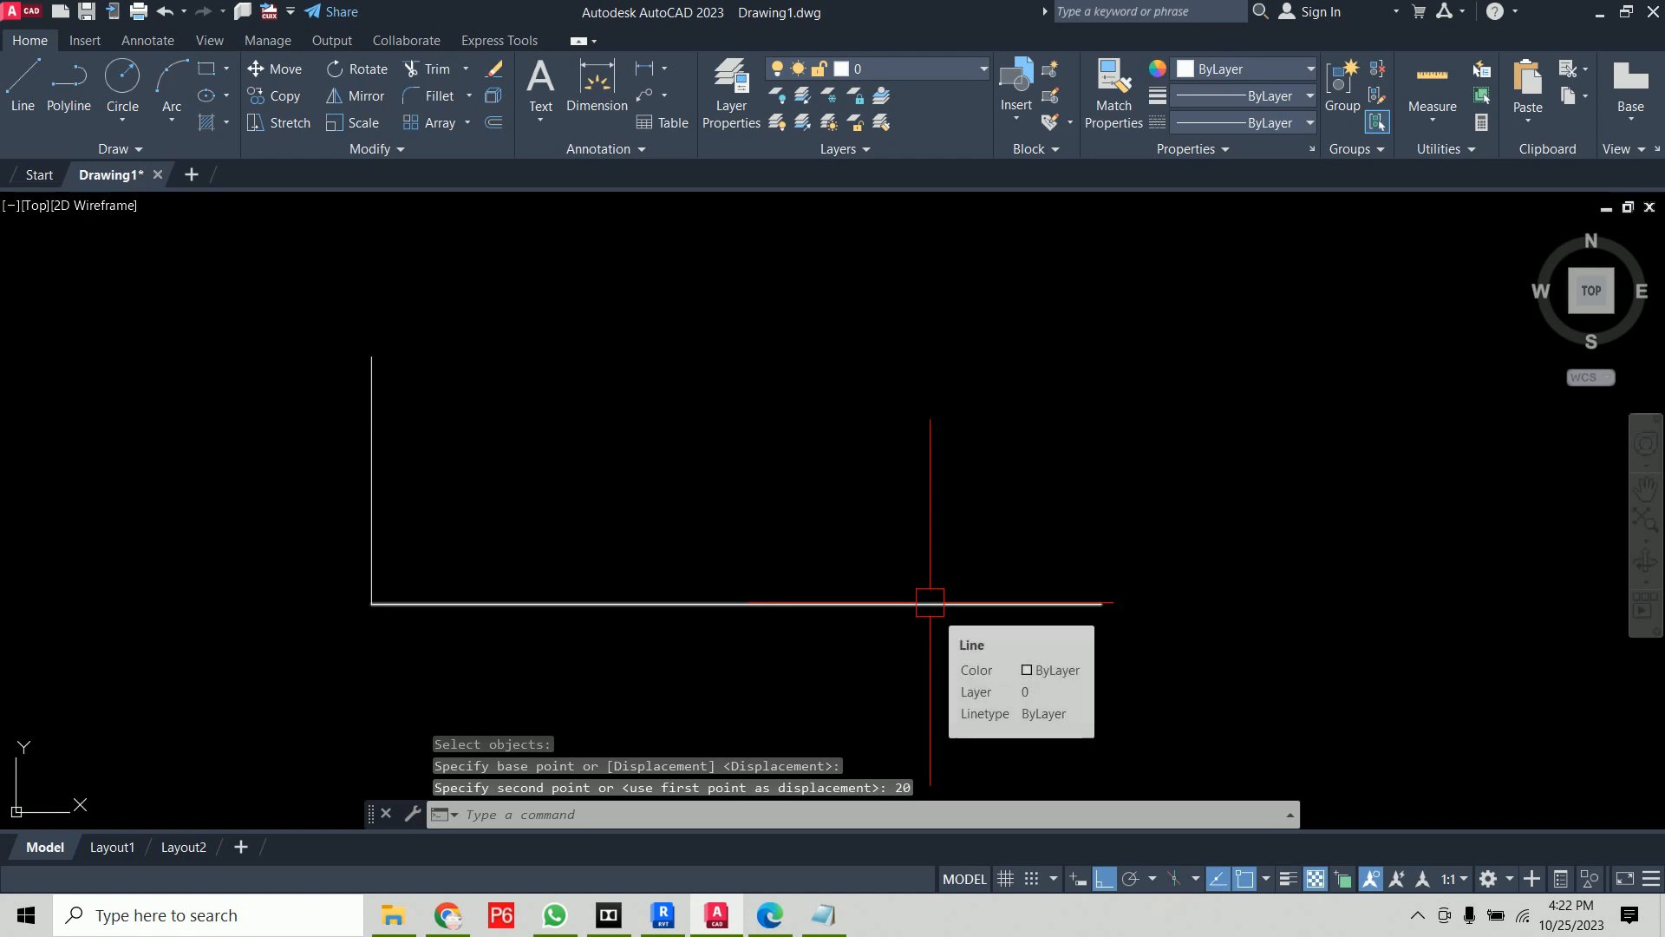
# Delete the vertical line at the left end of the horizontal line
pyautogui.click(694, 403)
pyautogui.click(289, 506)
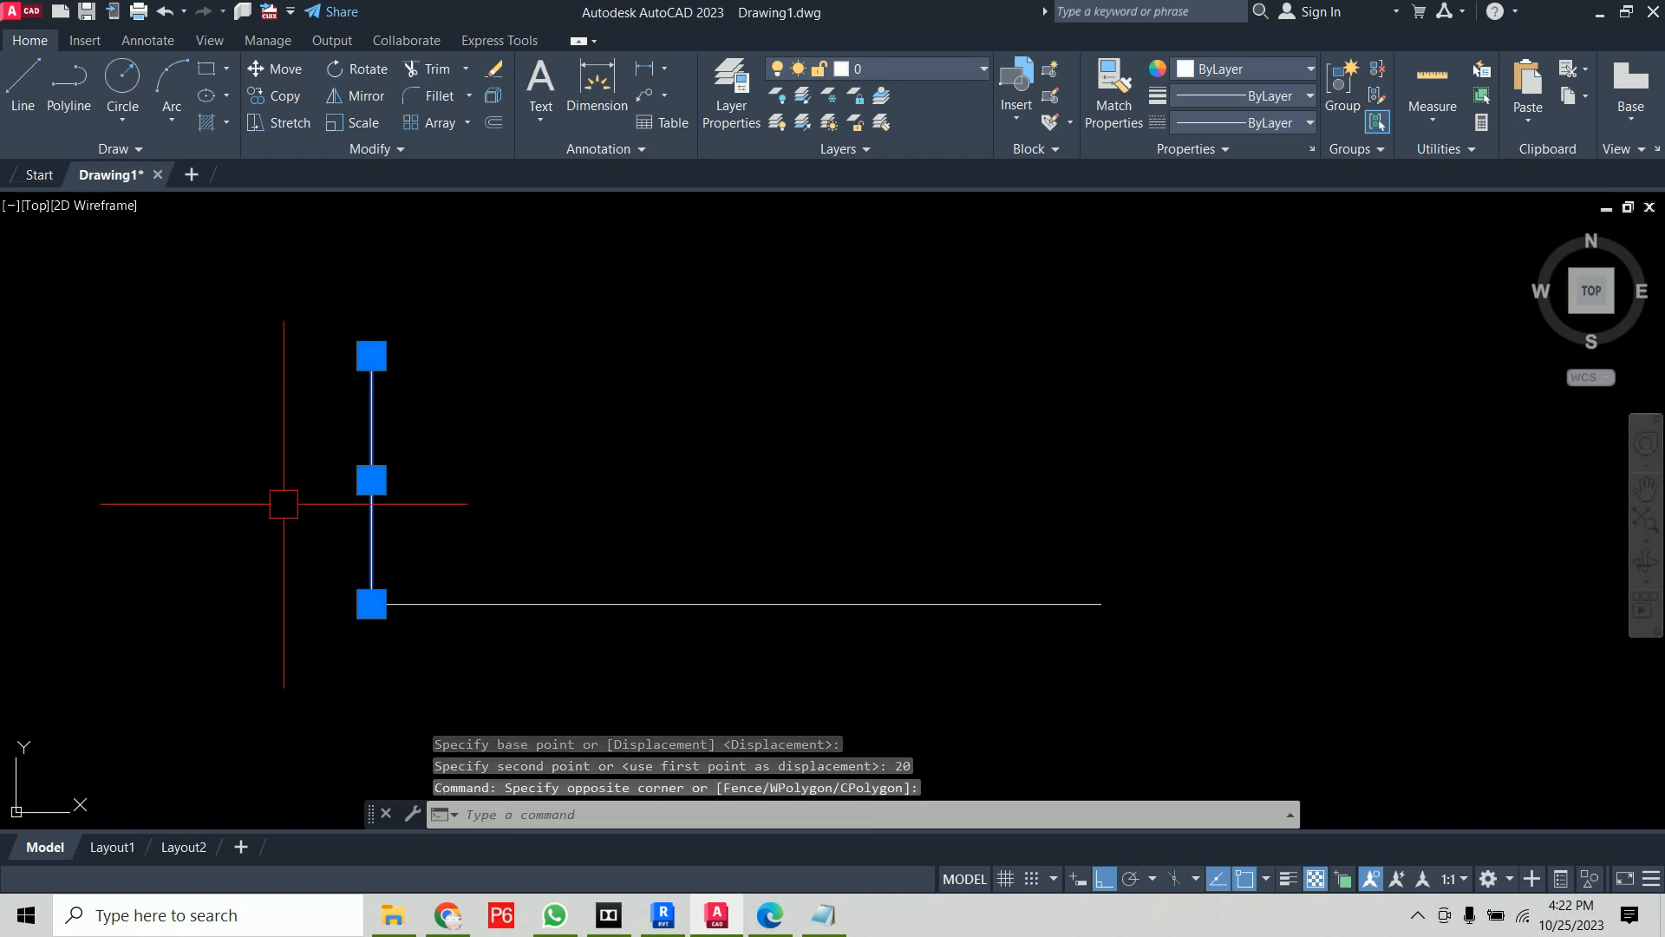
pyautogui.press('Delete')
# Use Stretch with the whole horizontal line enclosed to shift it 100 units to the right from its right endpoint
pyautogui.moveTo(811, 439); pyautogui.dragTo(852, 351, button='middle')
pyautogui.write('s')
pyautogui.press('Return')
pyautogui.click(1249, 334)
pyautogui.click(274, 678)
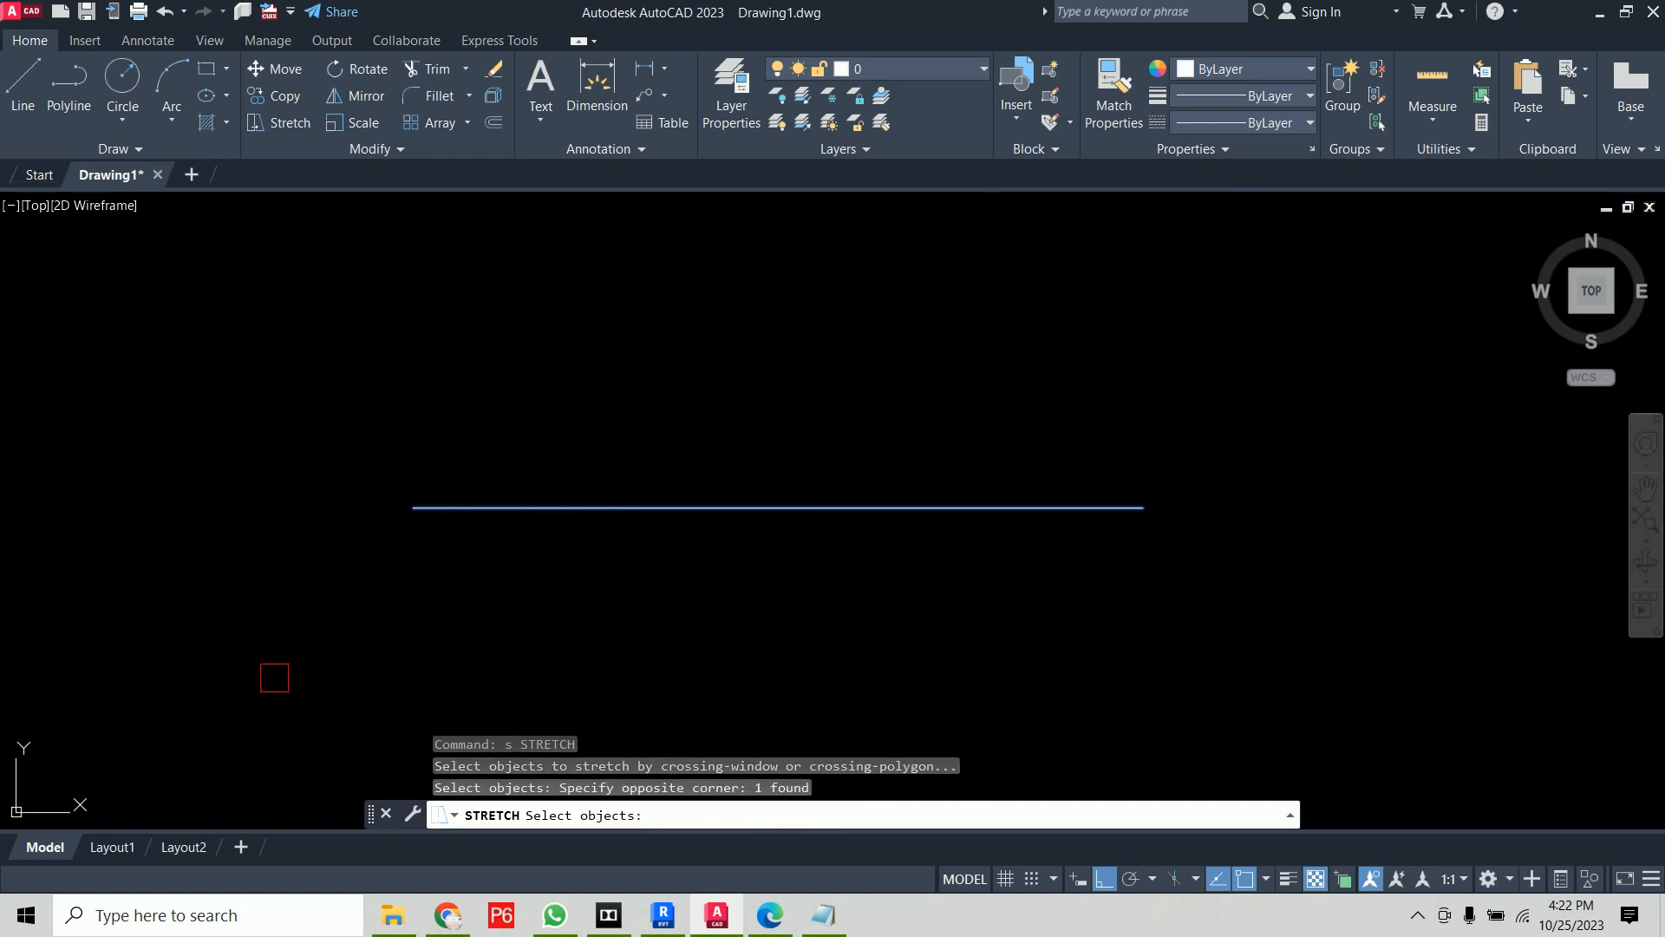
pyautogui.press('Return')
pyautogui.click(1143, 507)
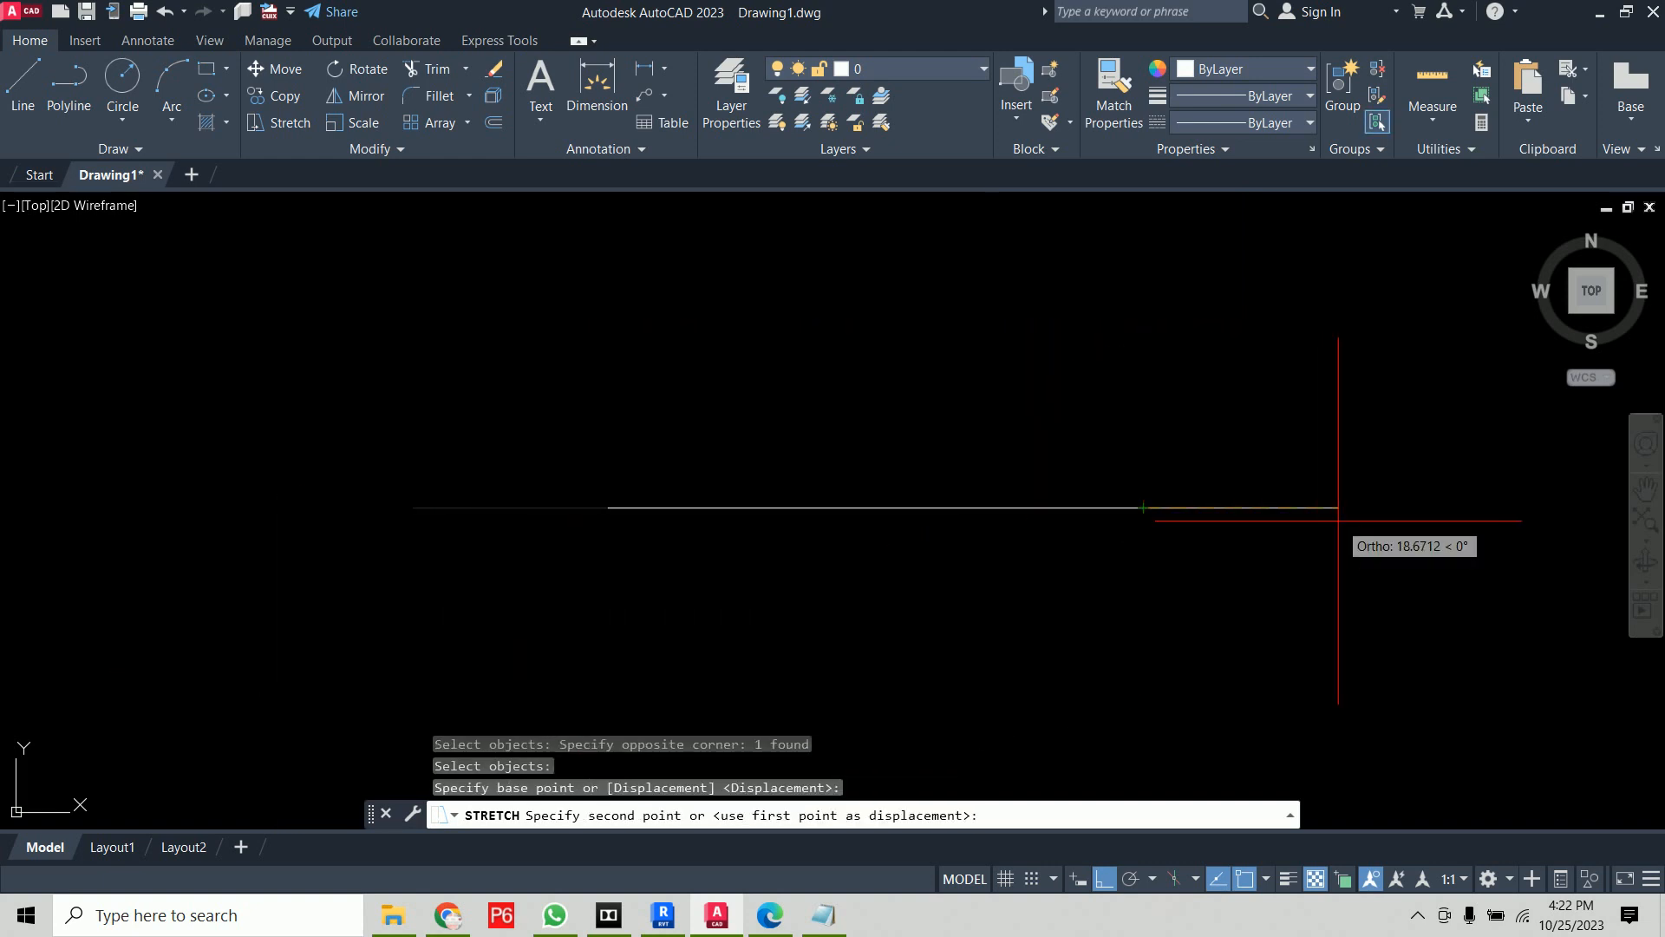
pyautogui.write('100')
pyautogui.press('Return')
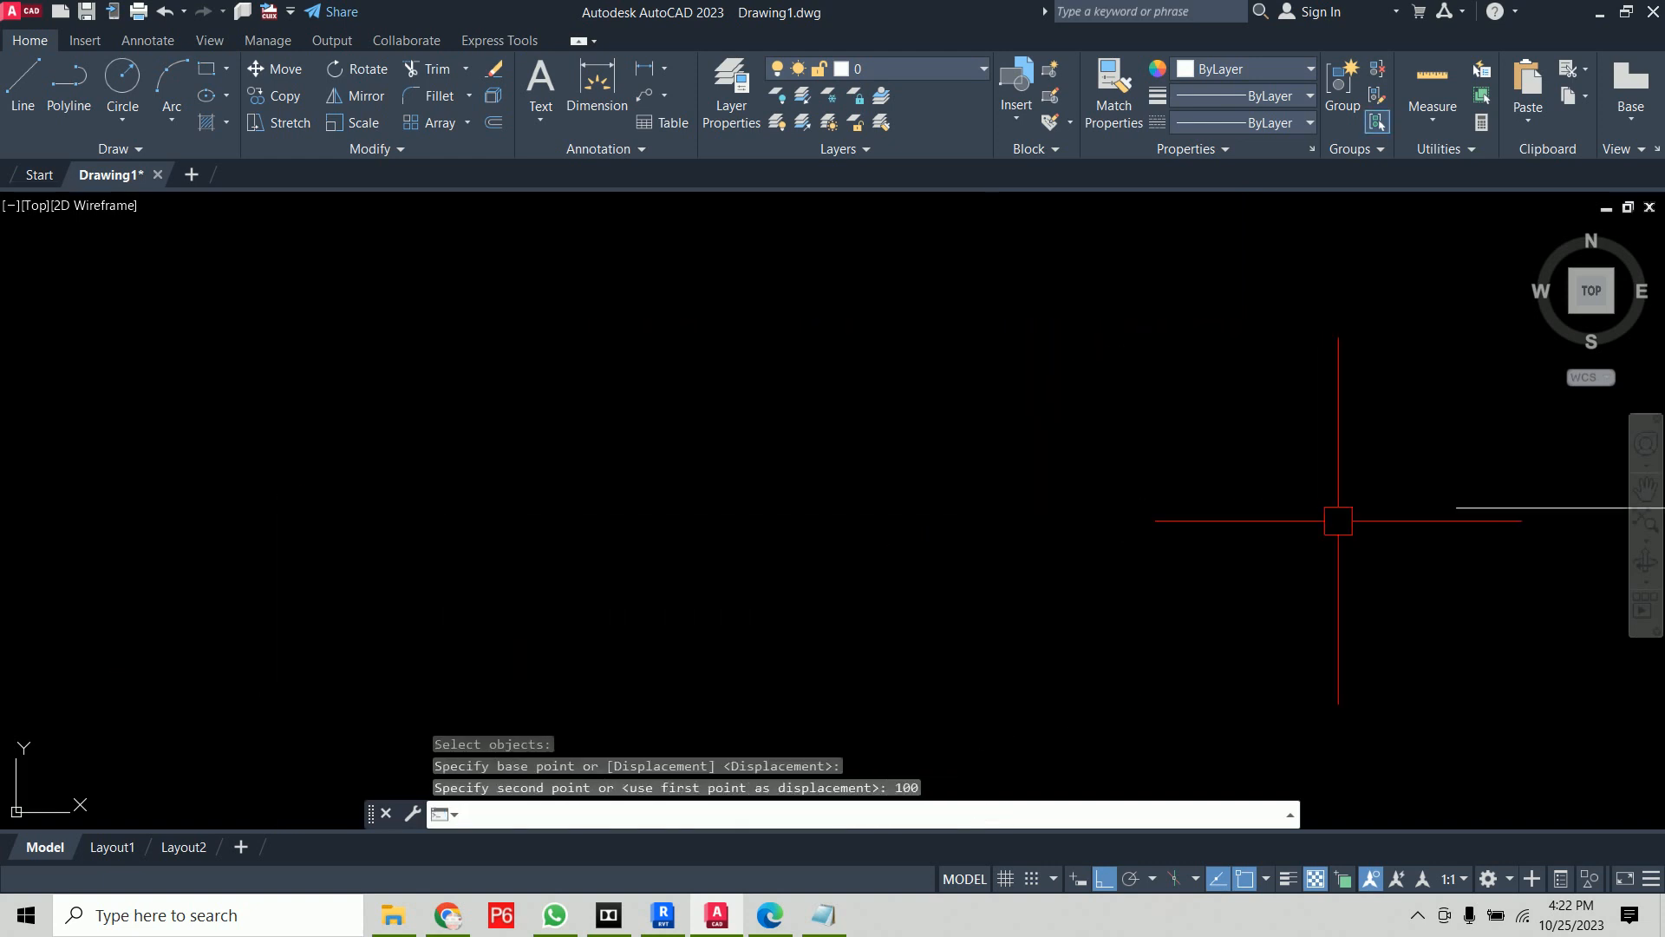
# Stretch only the right end of the horizontal line 100 units to the right
pyautogui.moveTo(1339, 520); pyautogui.dragTo(171, 606, button='middle')
pyautogui.press('Return')
pyautogui.click(1301, 437)
pyautogui.click(997, 662)
pyautogui.press('Return')
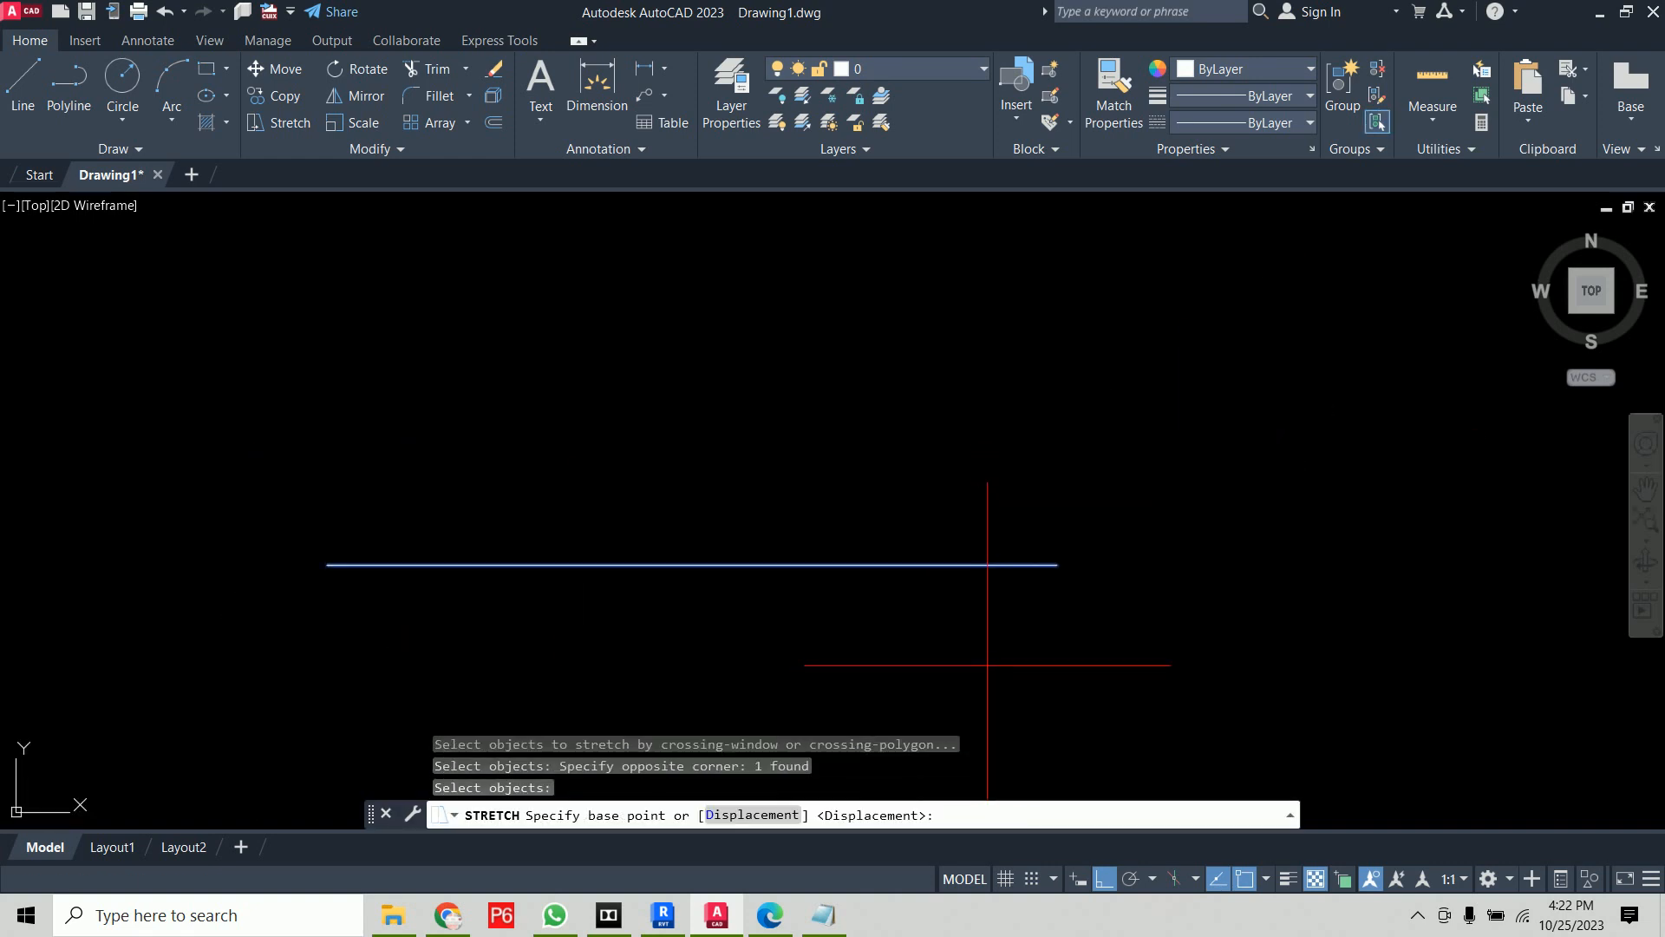
pyautogui.click(1057, 564)
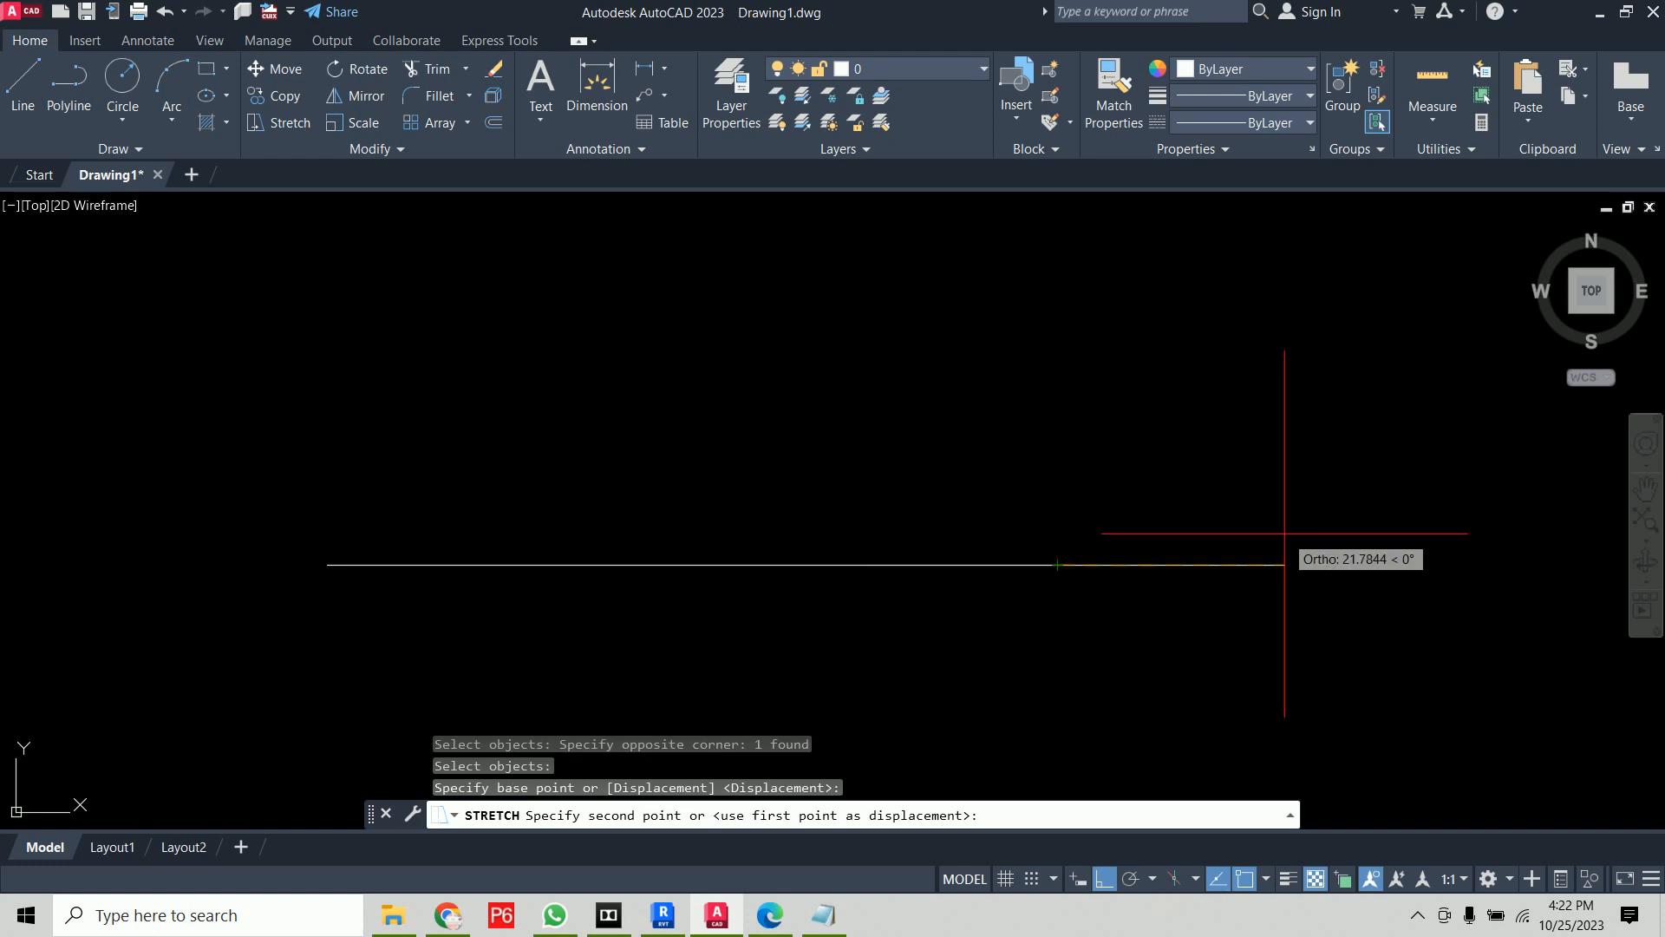
pyautogui.write('100')
pyautogui.press('Return')
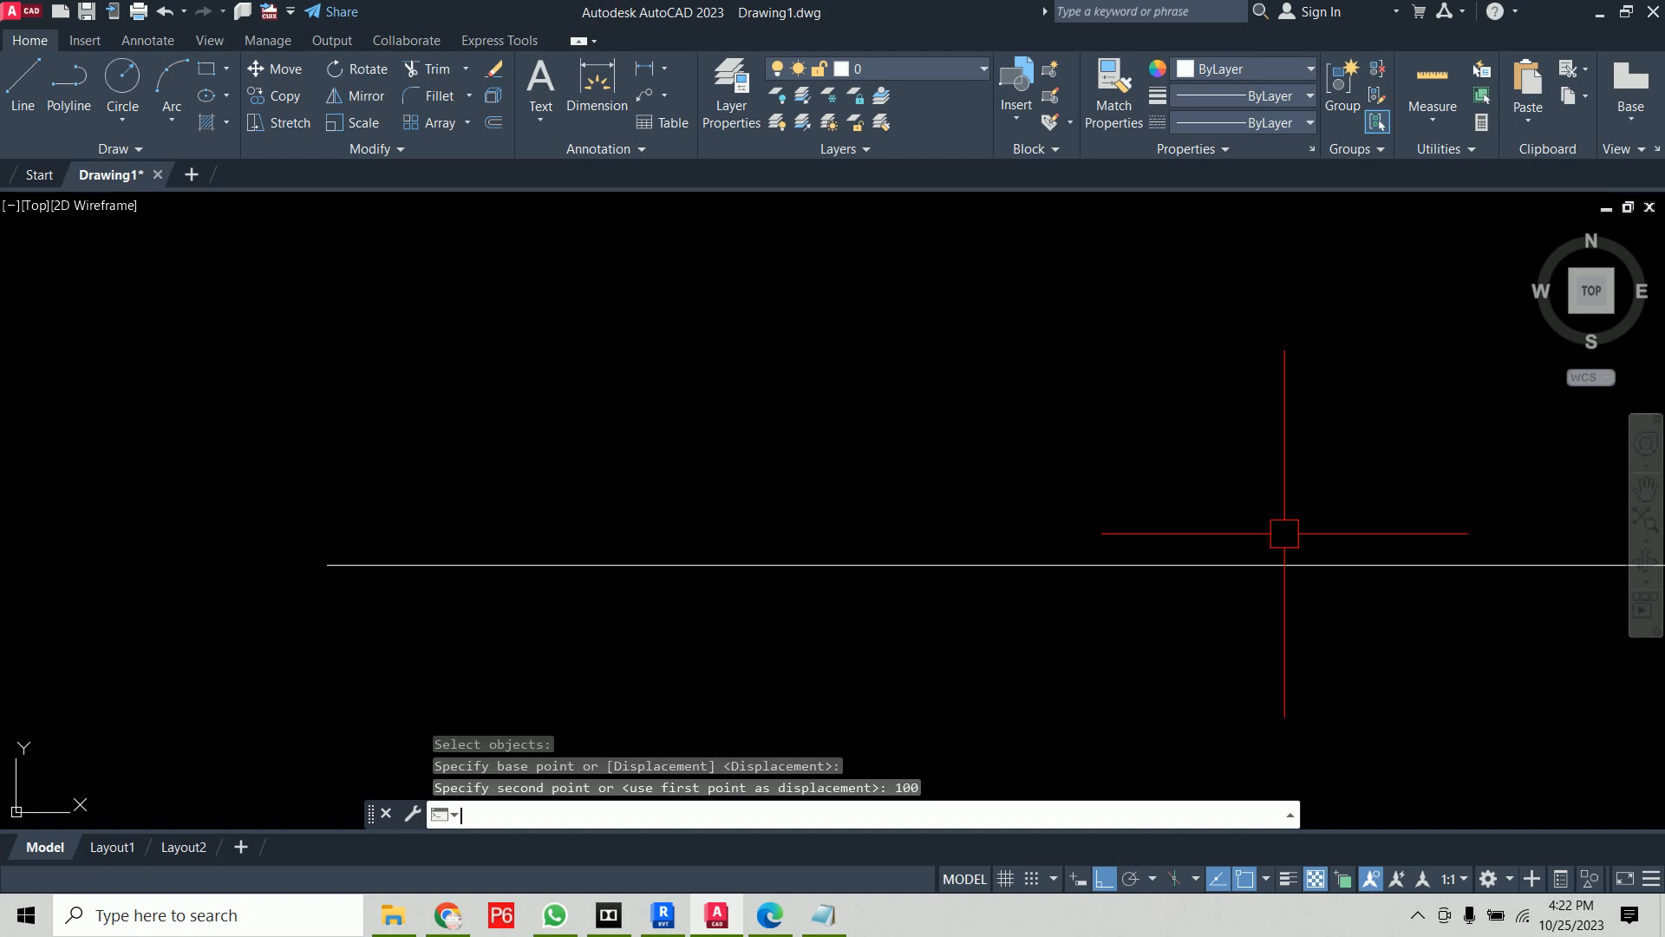
# Add a linear dimension for the full horizontal line and place it above the line
pyautogui.scroll(-3, 792, 442)
pyautogui.moveTo(896, 425); pyautogui.dragTo(780, 487, button='middle')
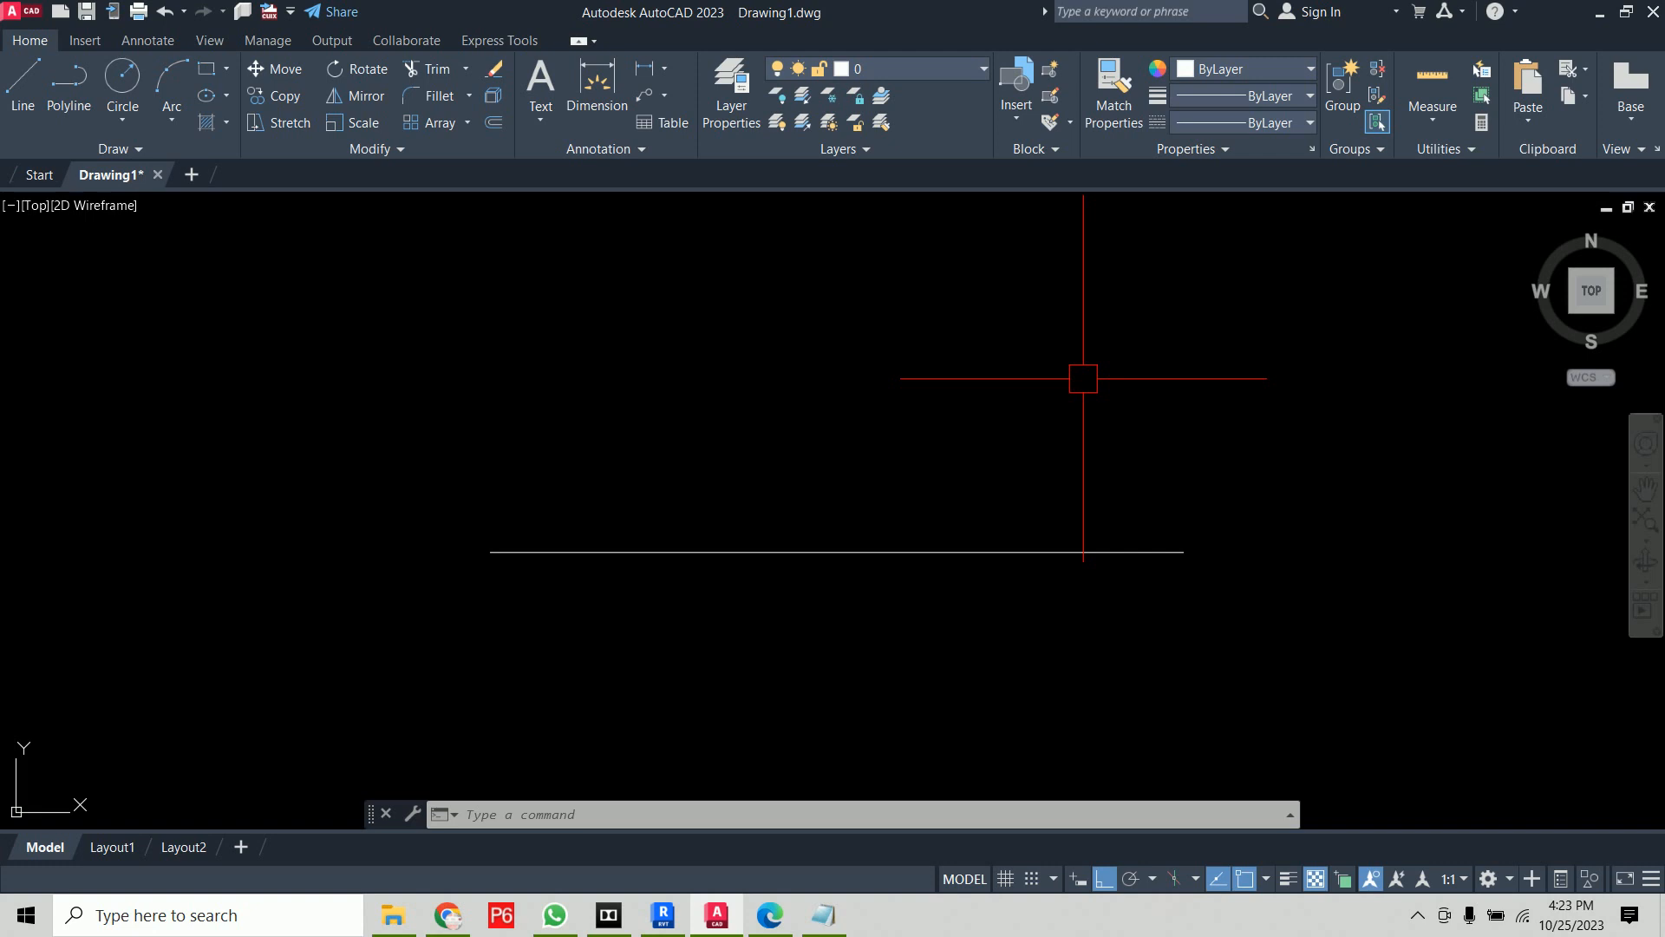
pyautogui.write('DLI')
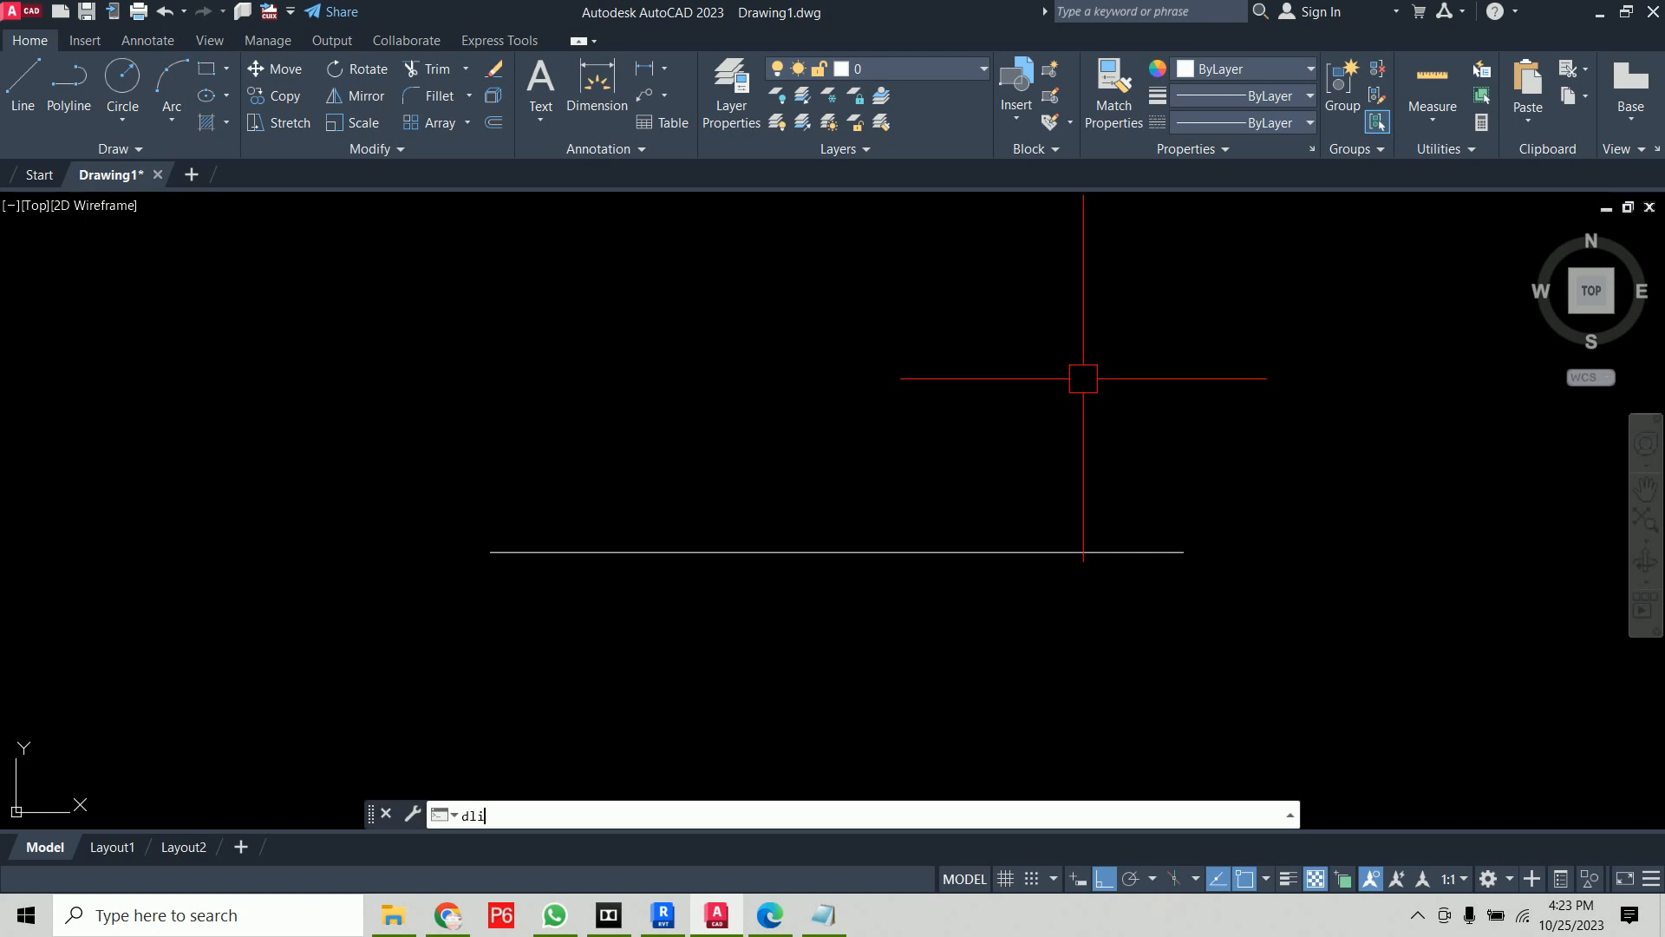
pyautogui.press('Return')
pyautogui.press('Return')
pyautogui.click(910, 559)
pyautogui.click(906, 488)
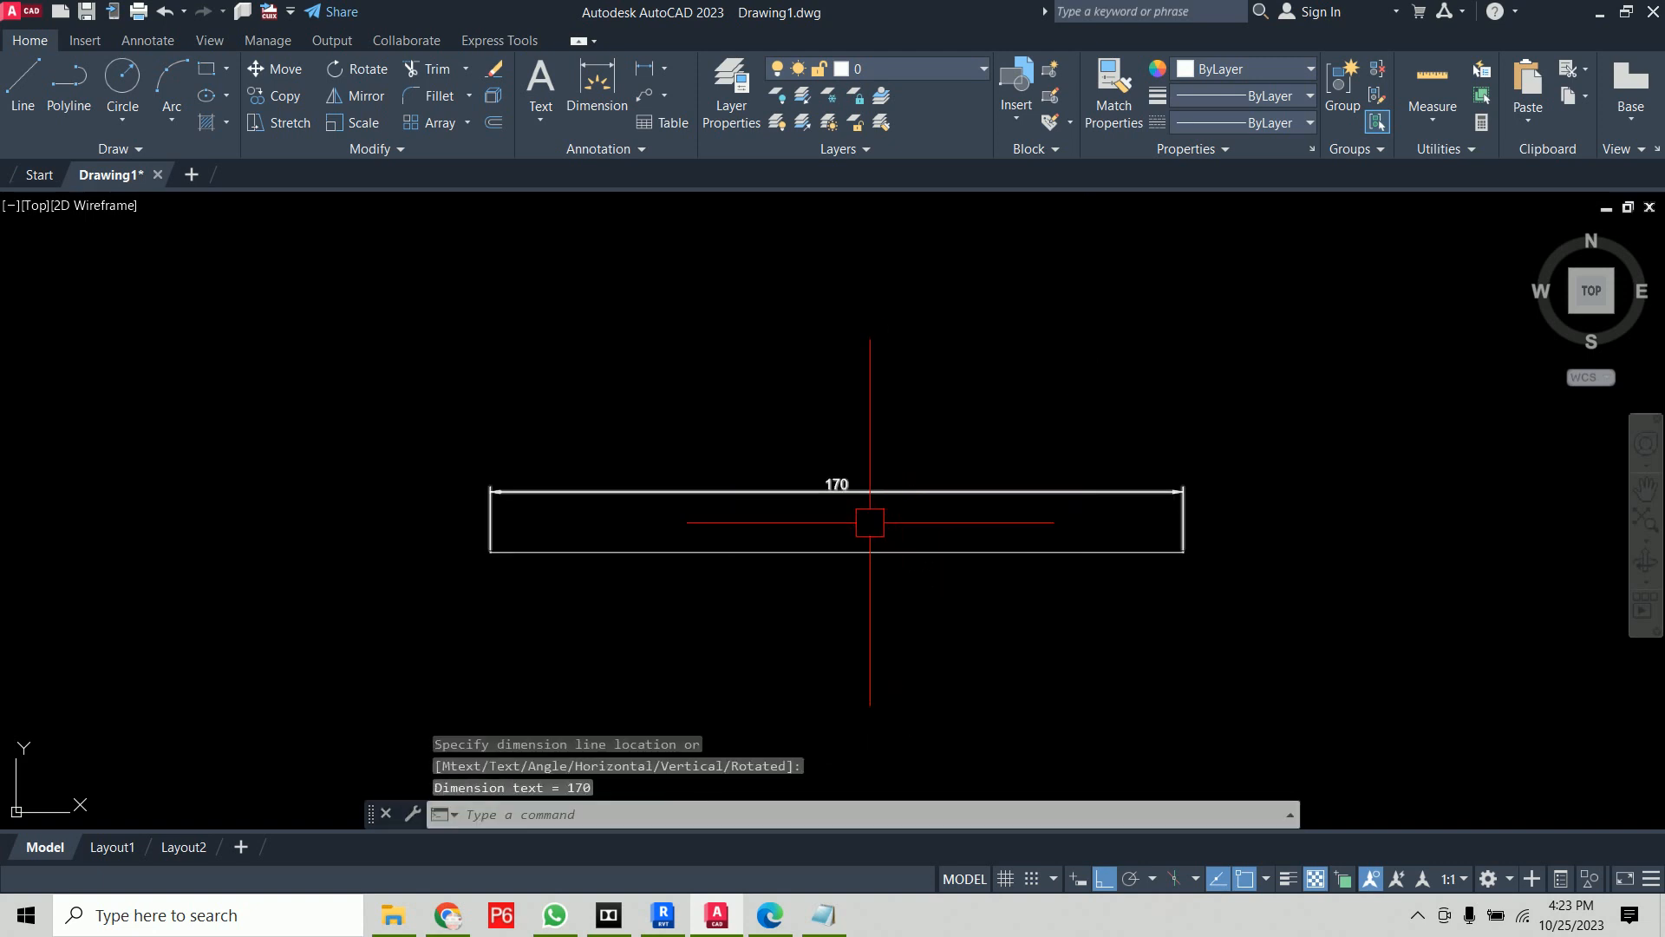
pyautogui.scroll(2, 872, 521)
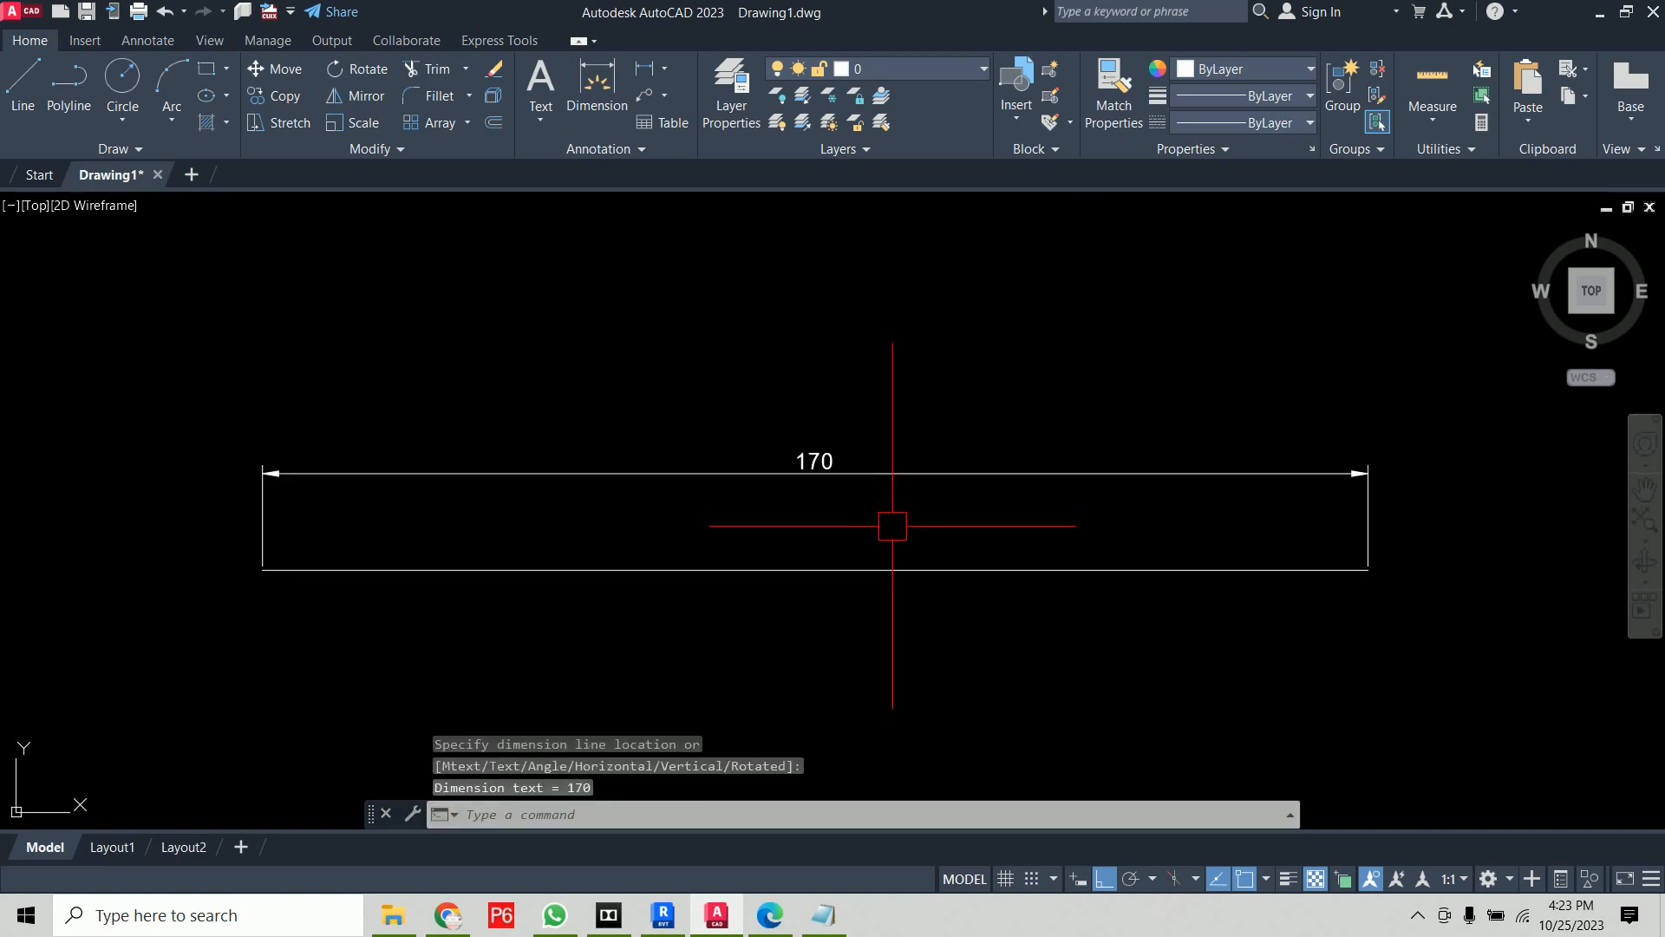
# Delete the linear dimension above the horizontal line
pyautogui.click(892, 526)
pyautogui.click(869, 412)
pyautogui.press('Delete')
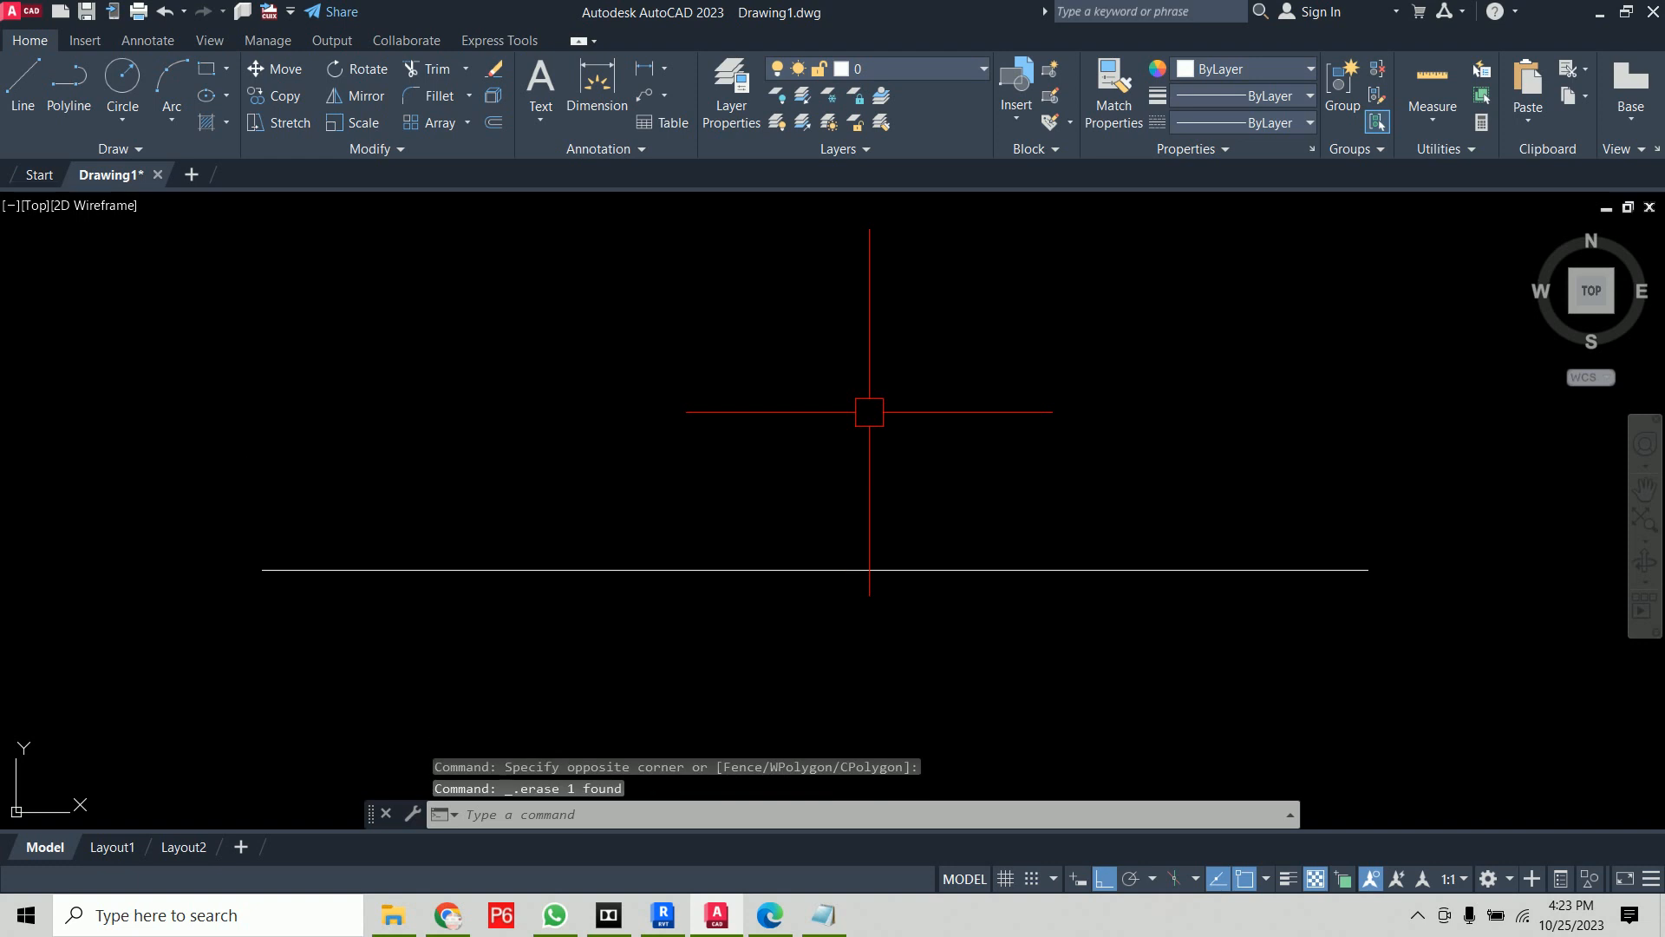
# Stretch the right end of the horizontal line 100 units back to the left to shorten it
pyautogui.write('s')
pyautogui.press('Return')
pyautogui.click(1418, 465)
pyautogui.click(1255, 696)
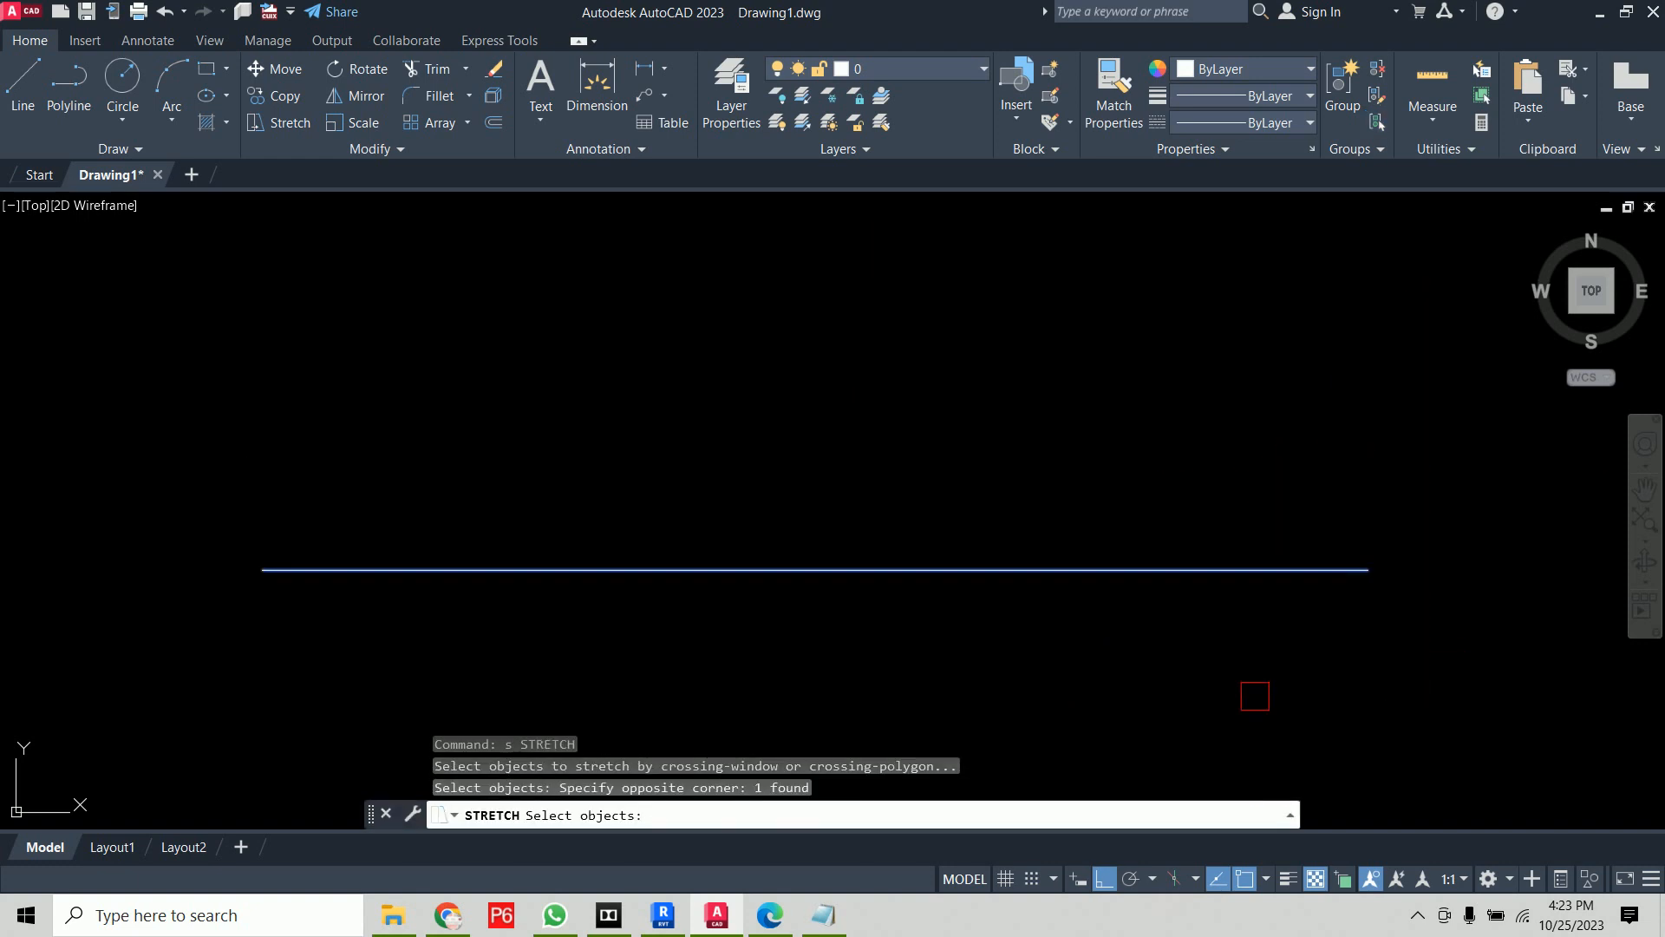
pyautogui.press('Return')
pyautogui.click(1368, 569)
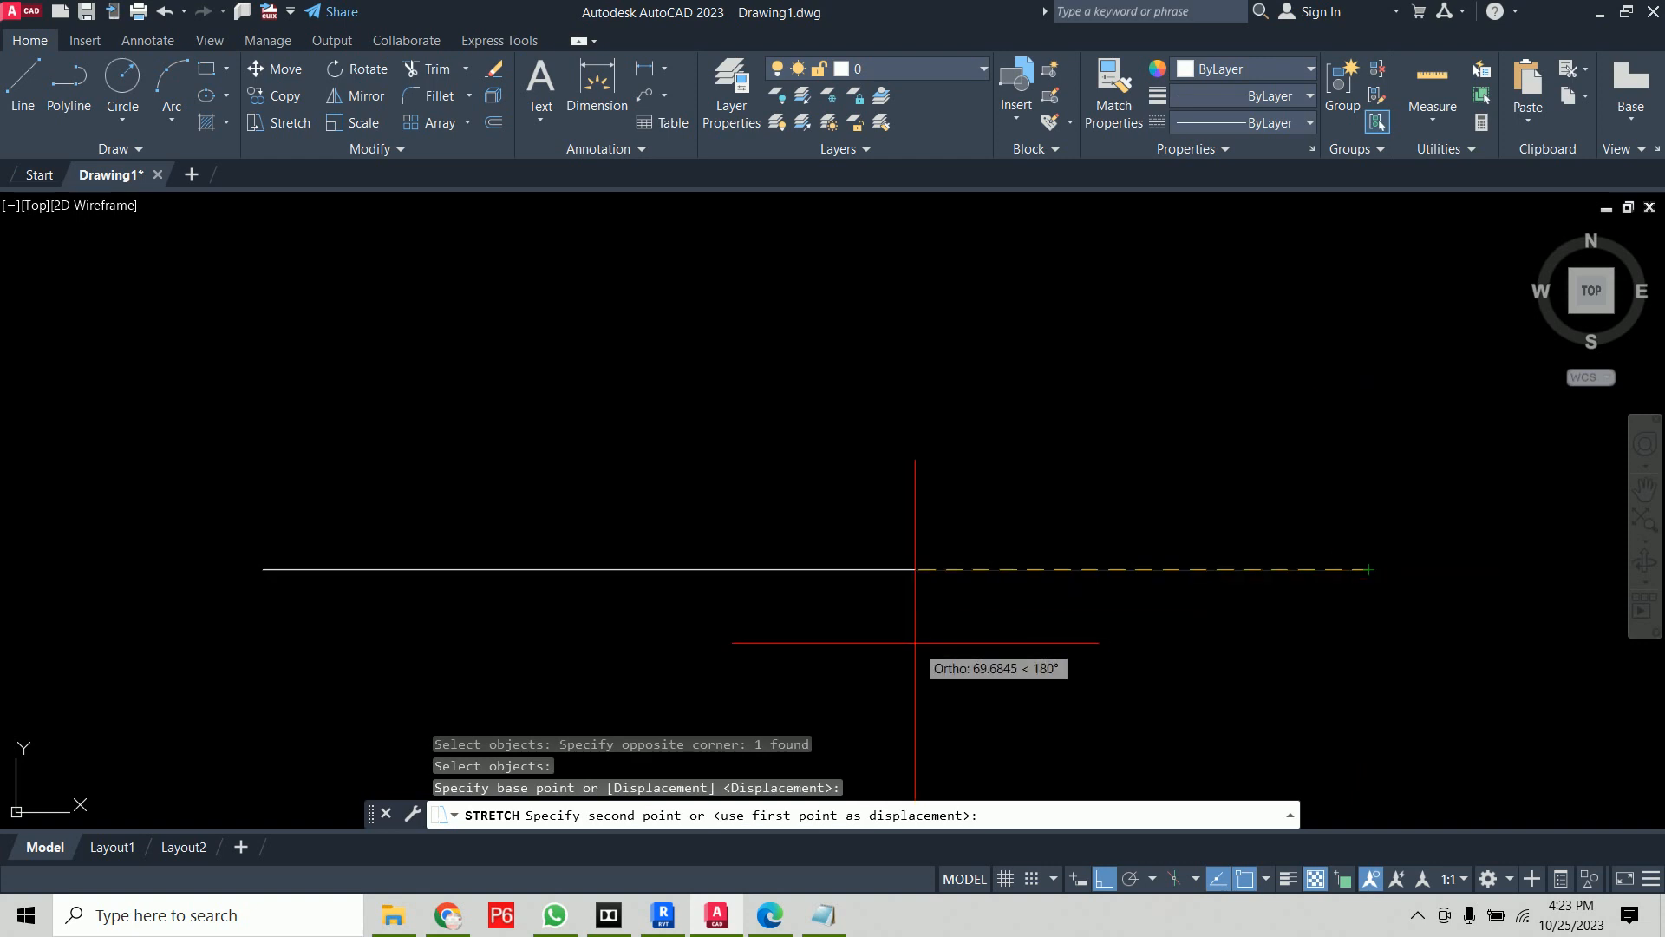
pyautogui.write('100')
pyautogui.press('Return')
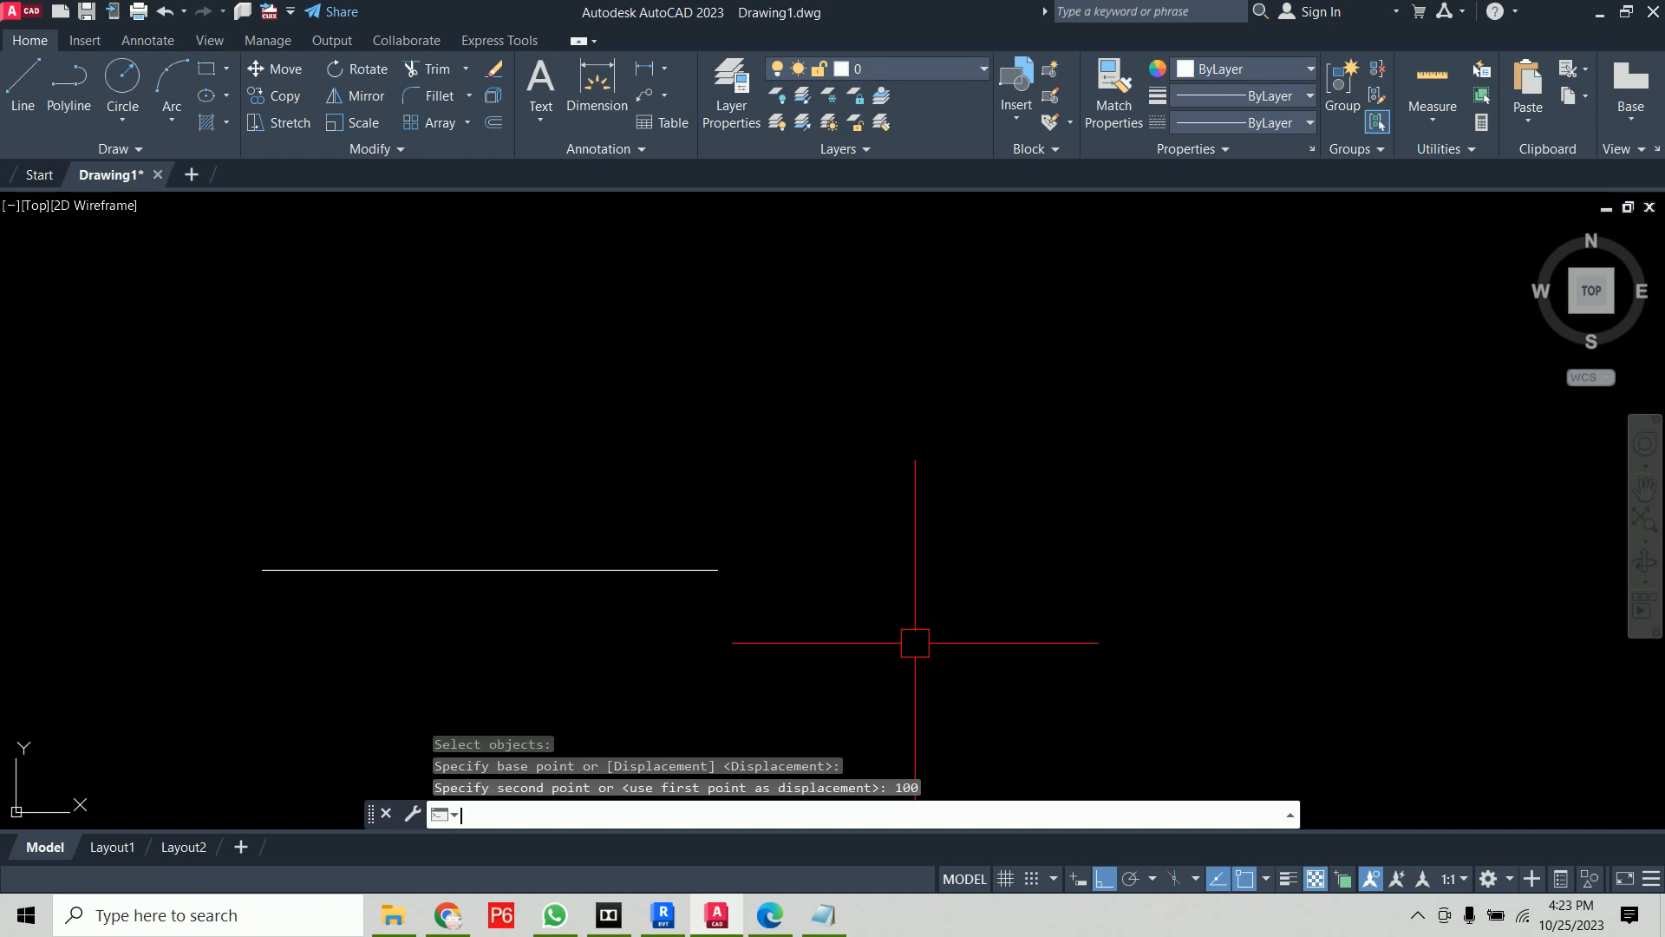
# Delete the shortened horizontal line
pyautogui.click(845, 524)
pyautogui.click(624, 687)
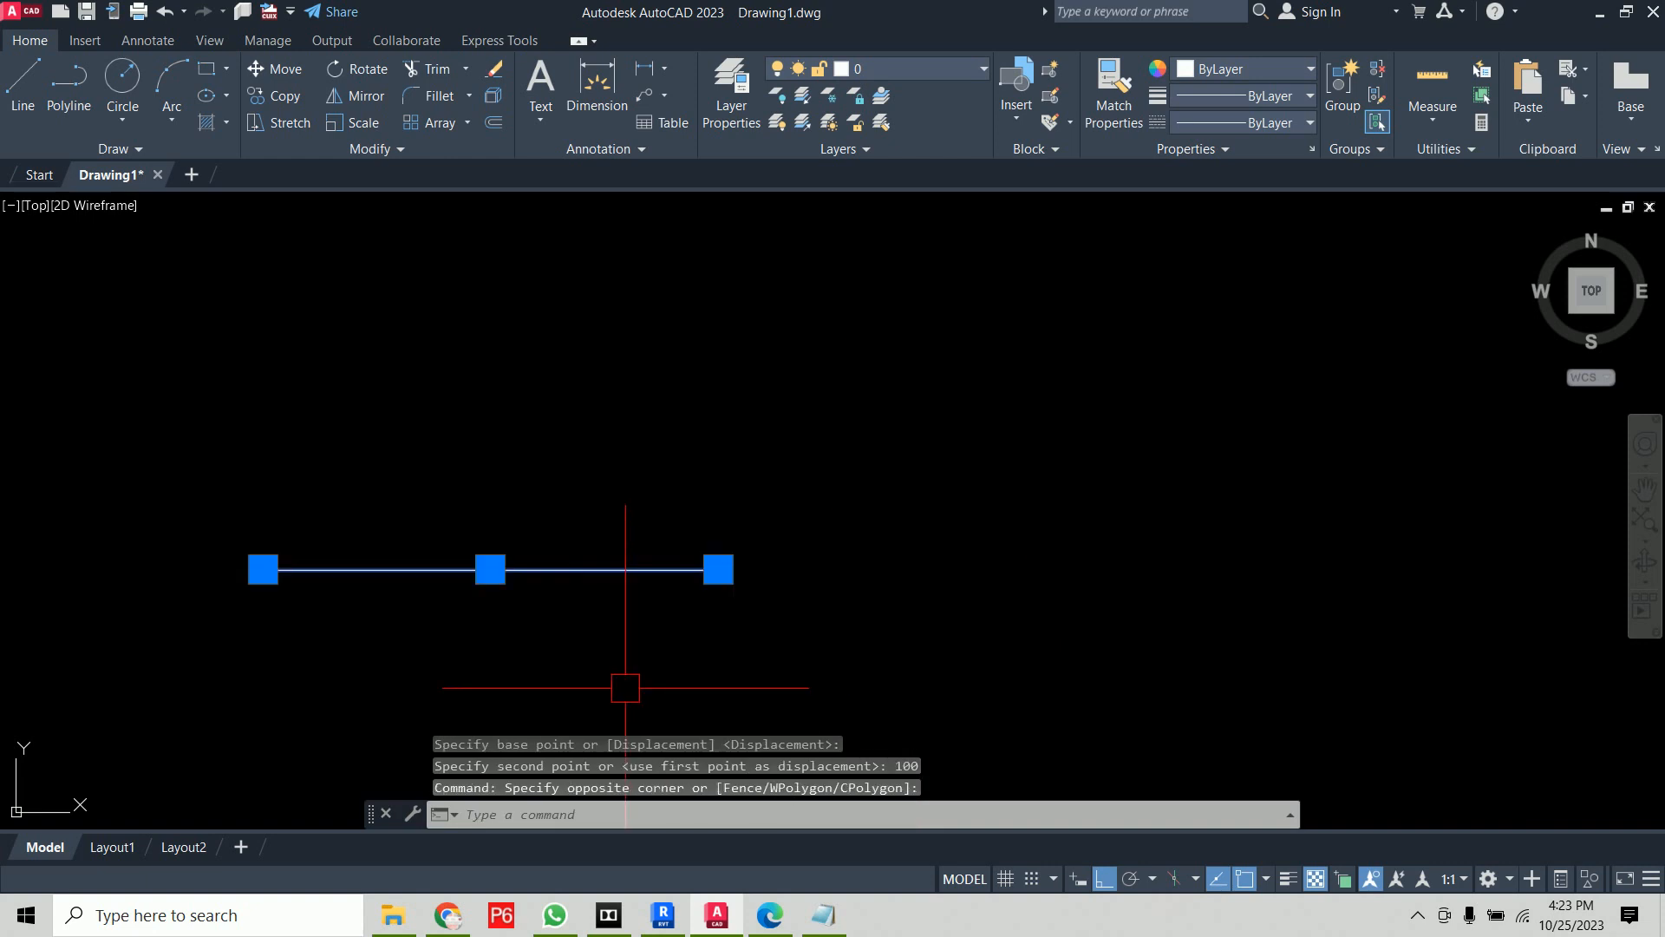
pyautogui.press('Delete')
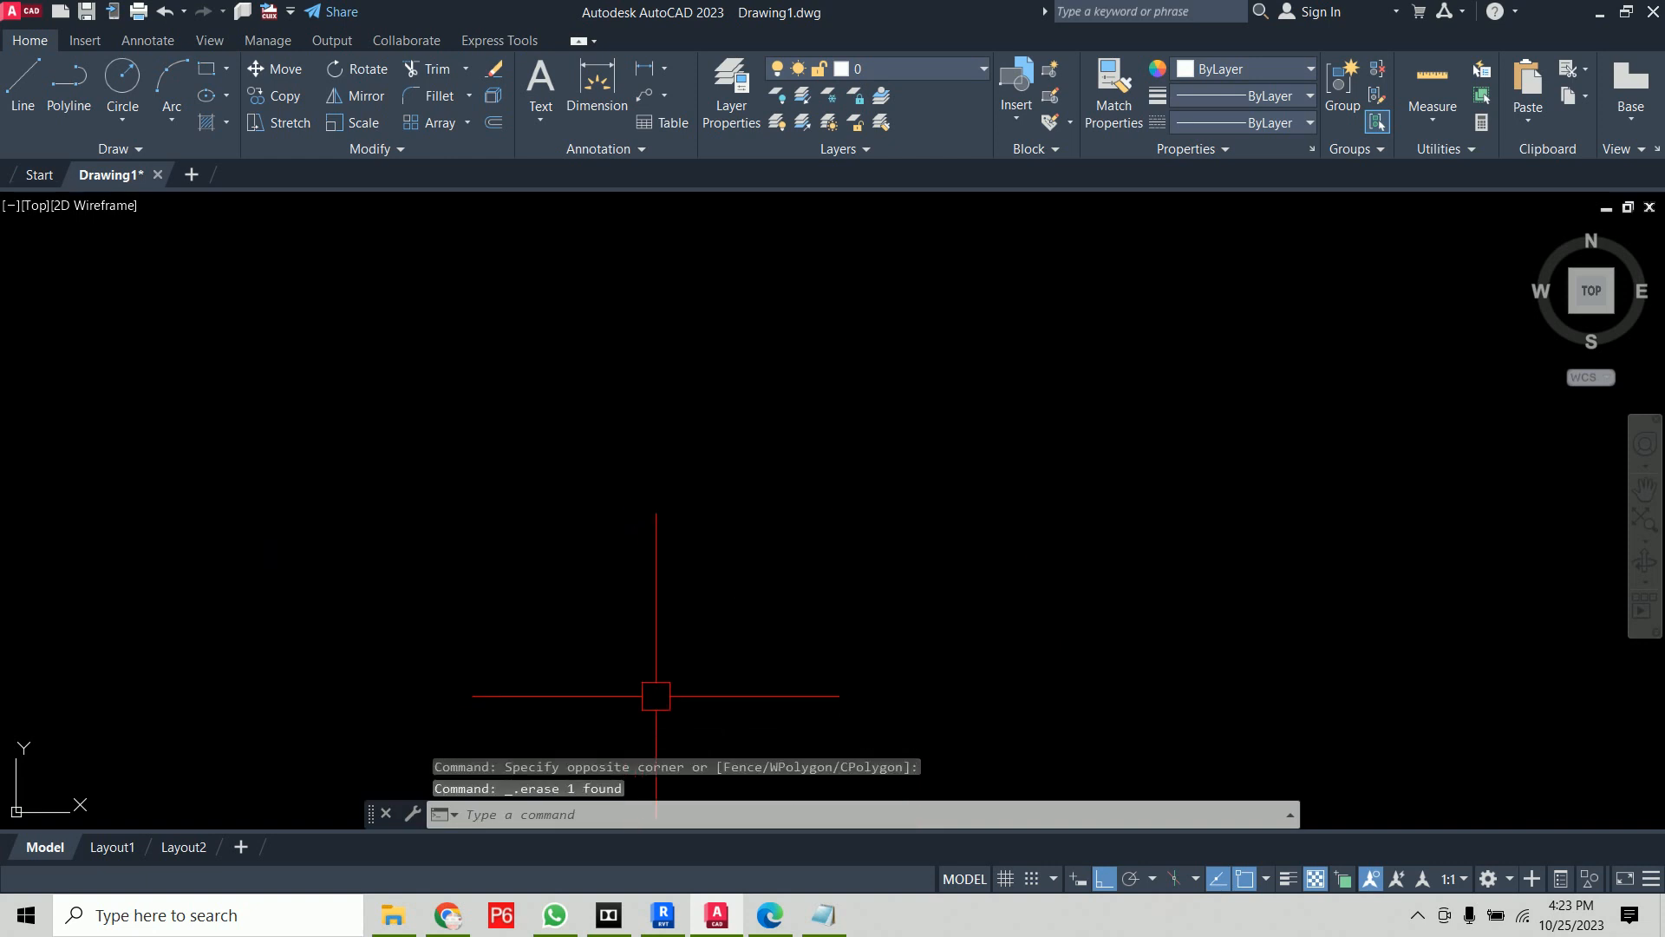
# Draw a rectangle in the empty drawing area with a length of 40 and a width of 20
pyautogui.write('rec')
pyautogui.press('Return')
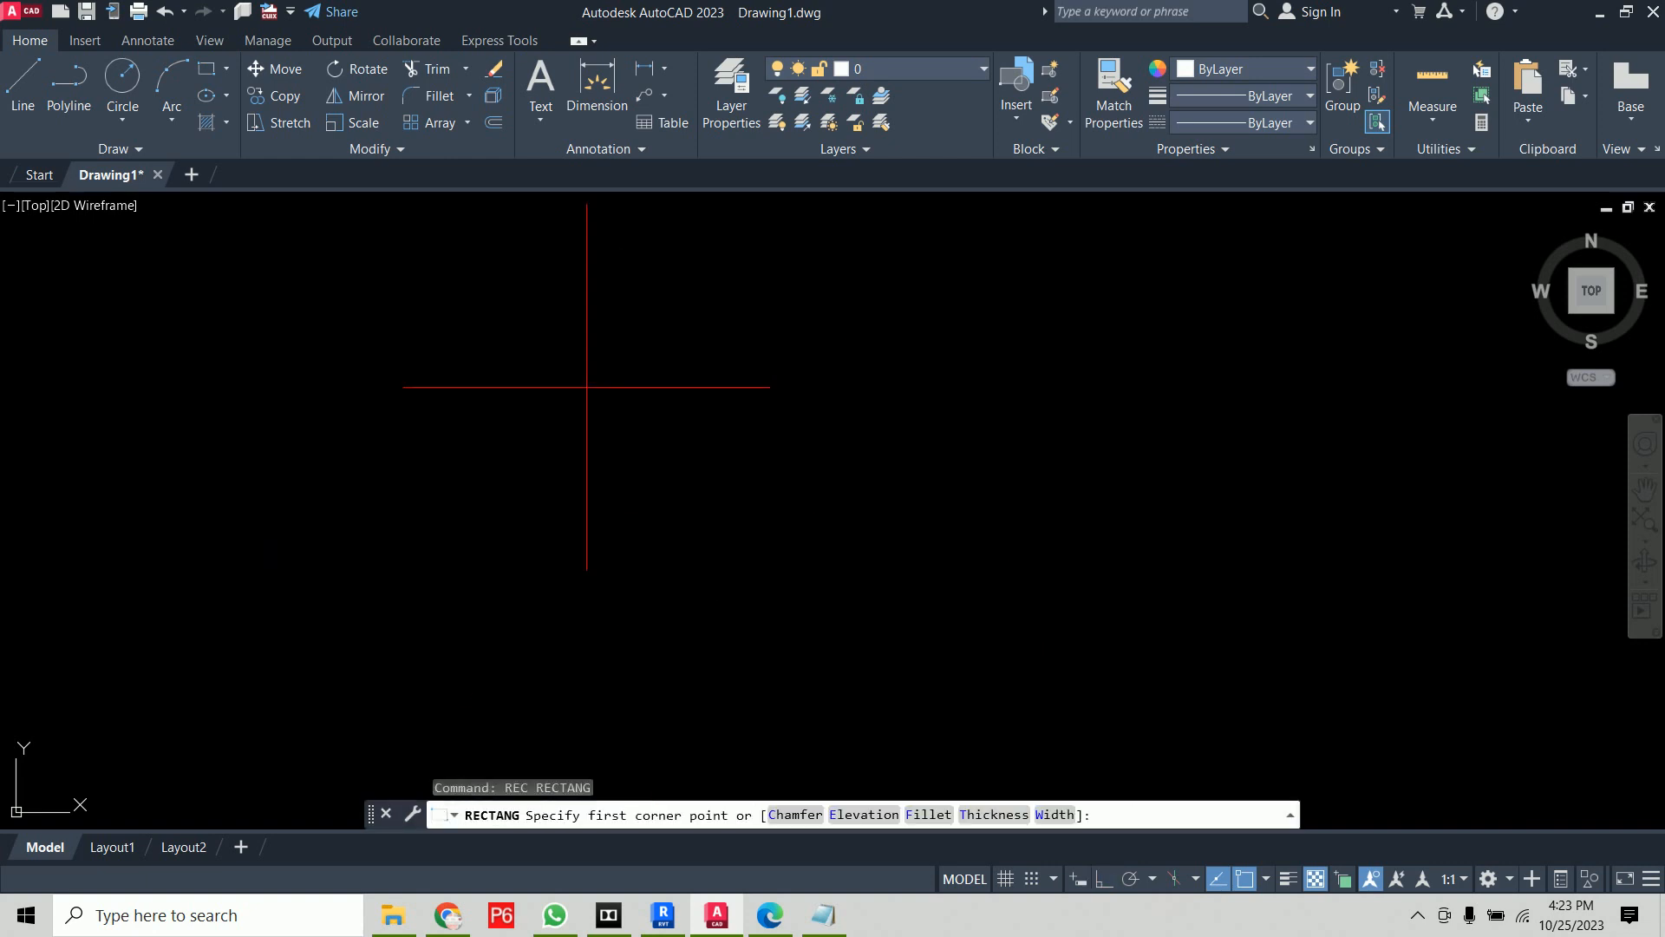
pyautogui.click(549, 349)
pyautogui.write('d')
pyautogui.press('Return')
pyautogui.write('40')
pyautogui.press('Return')
pyautogui.write('20')
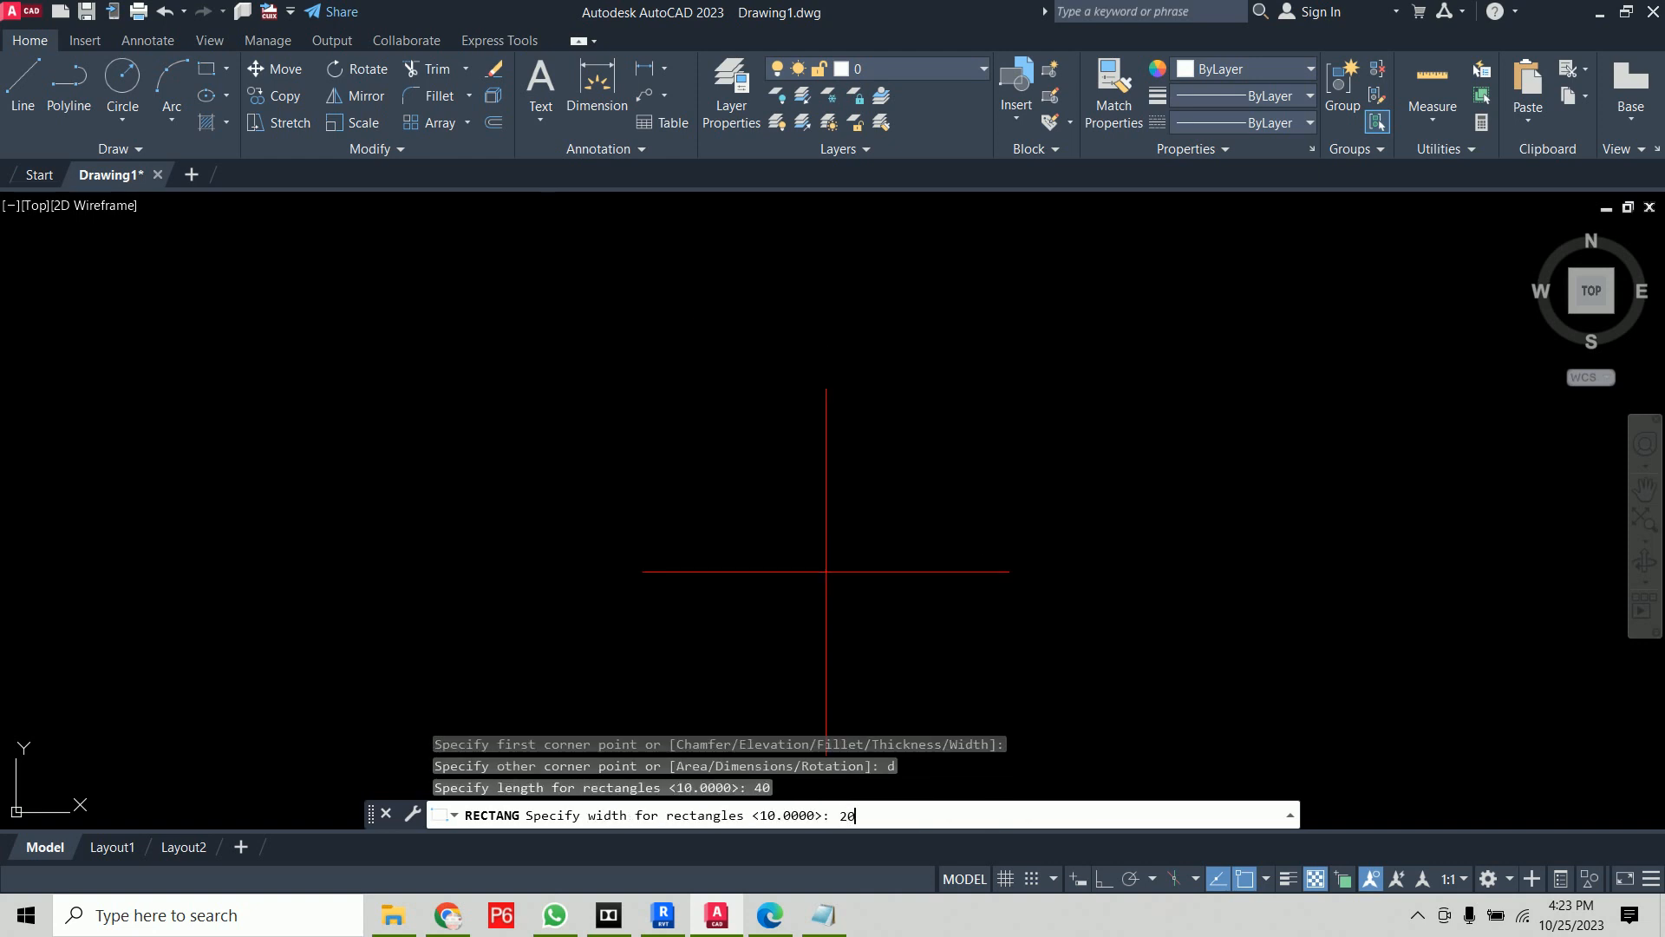
pyautogui.press('Return')
pyautogui.click(1085, 347)
pyautogui.moveTo(958, 393); pyautogui.dragTo(932, 639, button='middle')
pyautogui.scroll(4, 630, 504)
pyautogui.scroll(-2, 1128, 522)
pyautogui.moveTo(1126, 520); pyautogui.dragTo(963, 489, button='middle')
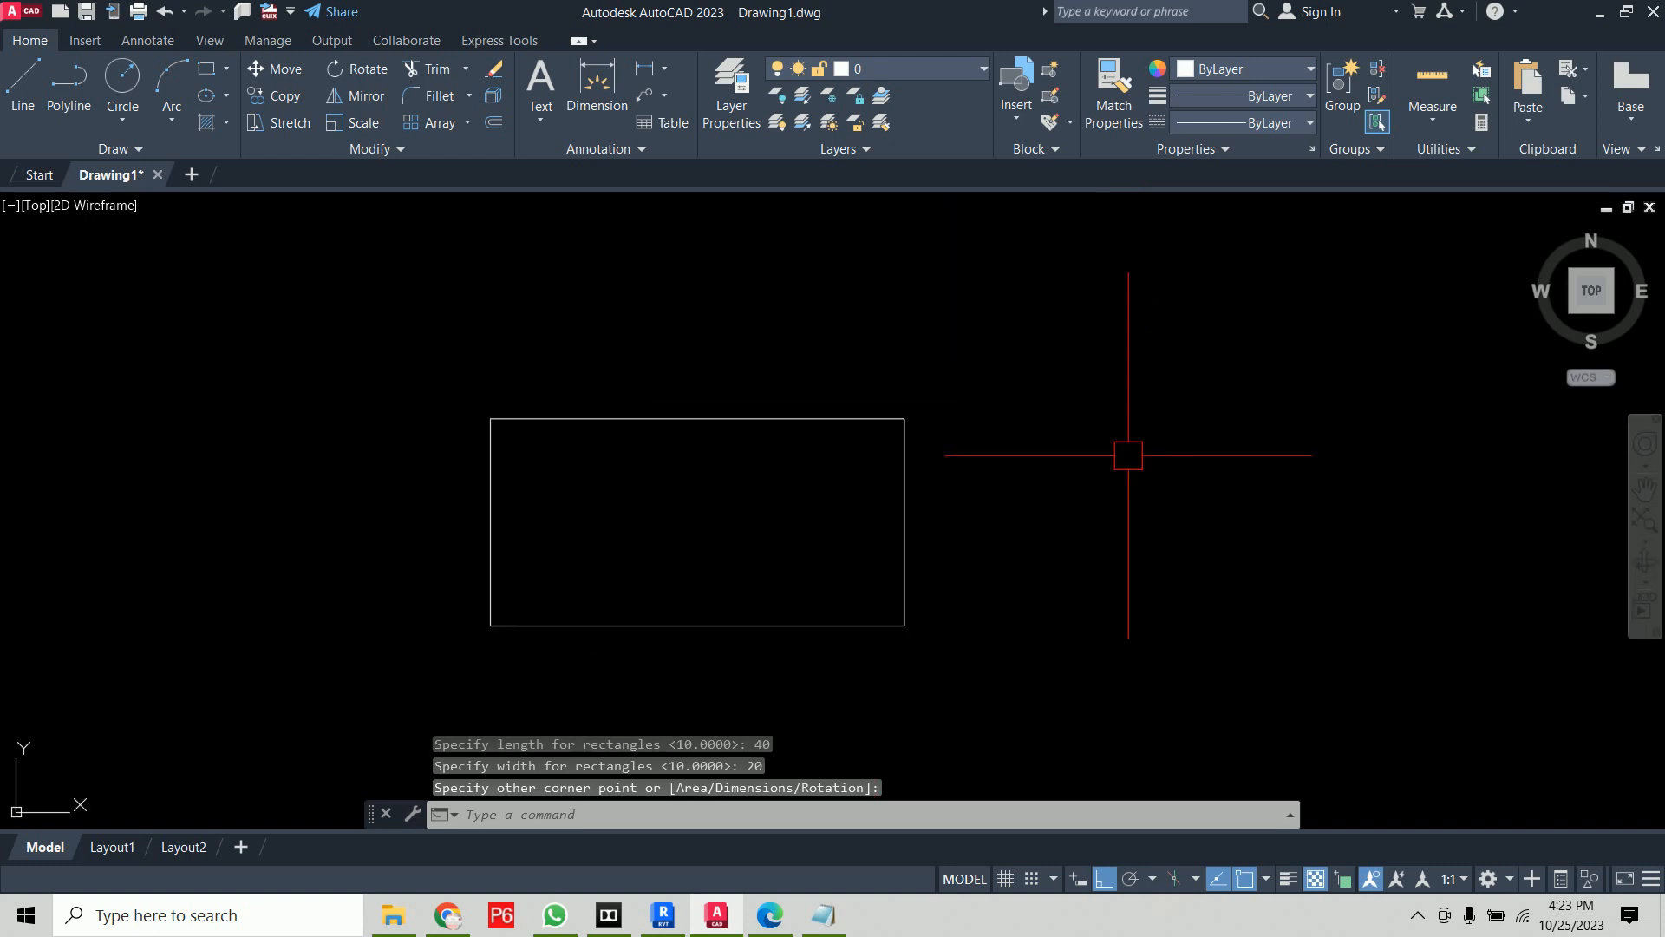
# Use Stretch on the individually picked rectangle to shift it to the right from its upper right corner
pyautogui.write('s')
pyautogui.press('Return')
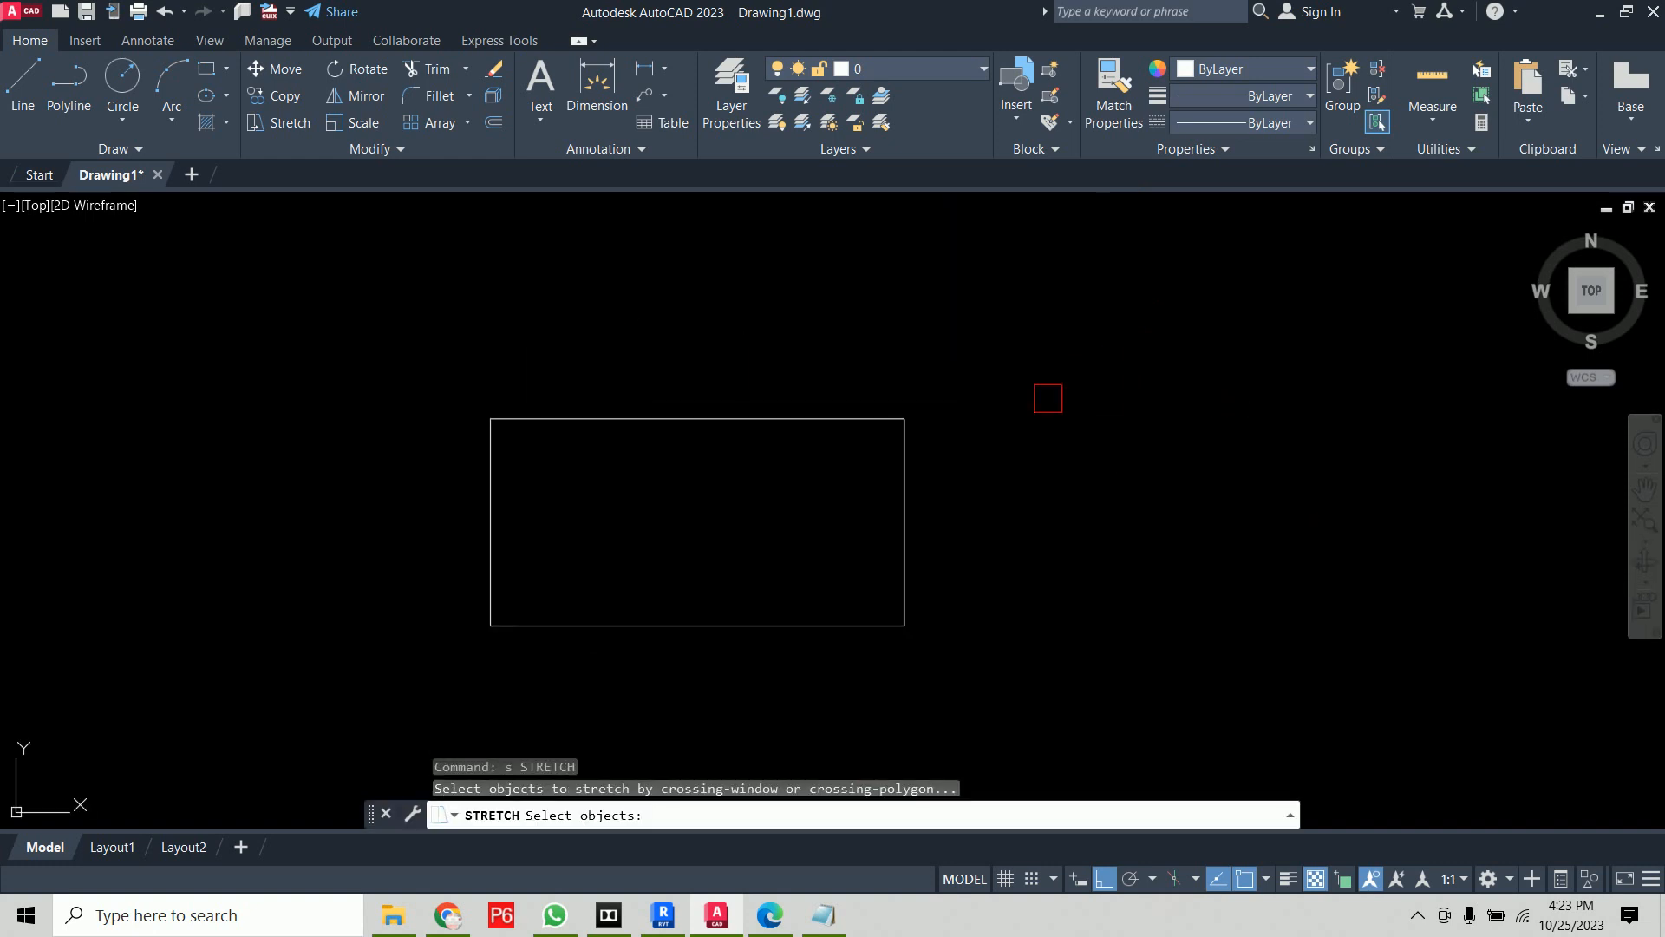
pyautogui.click(817, 422)
pyautogui.press('Return')
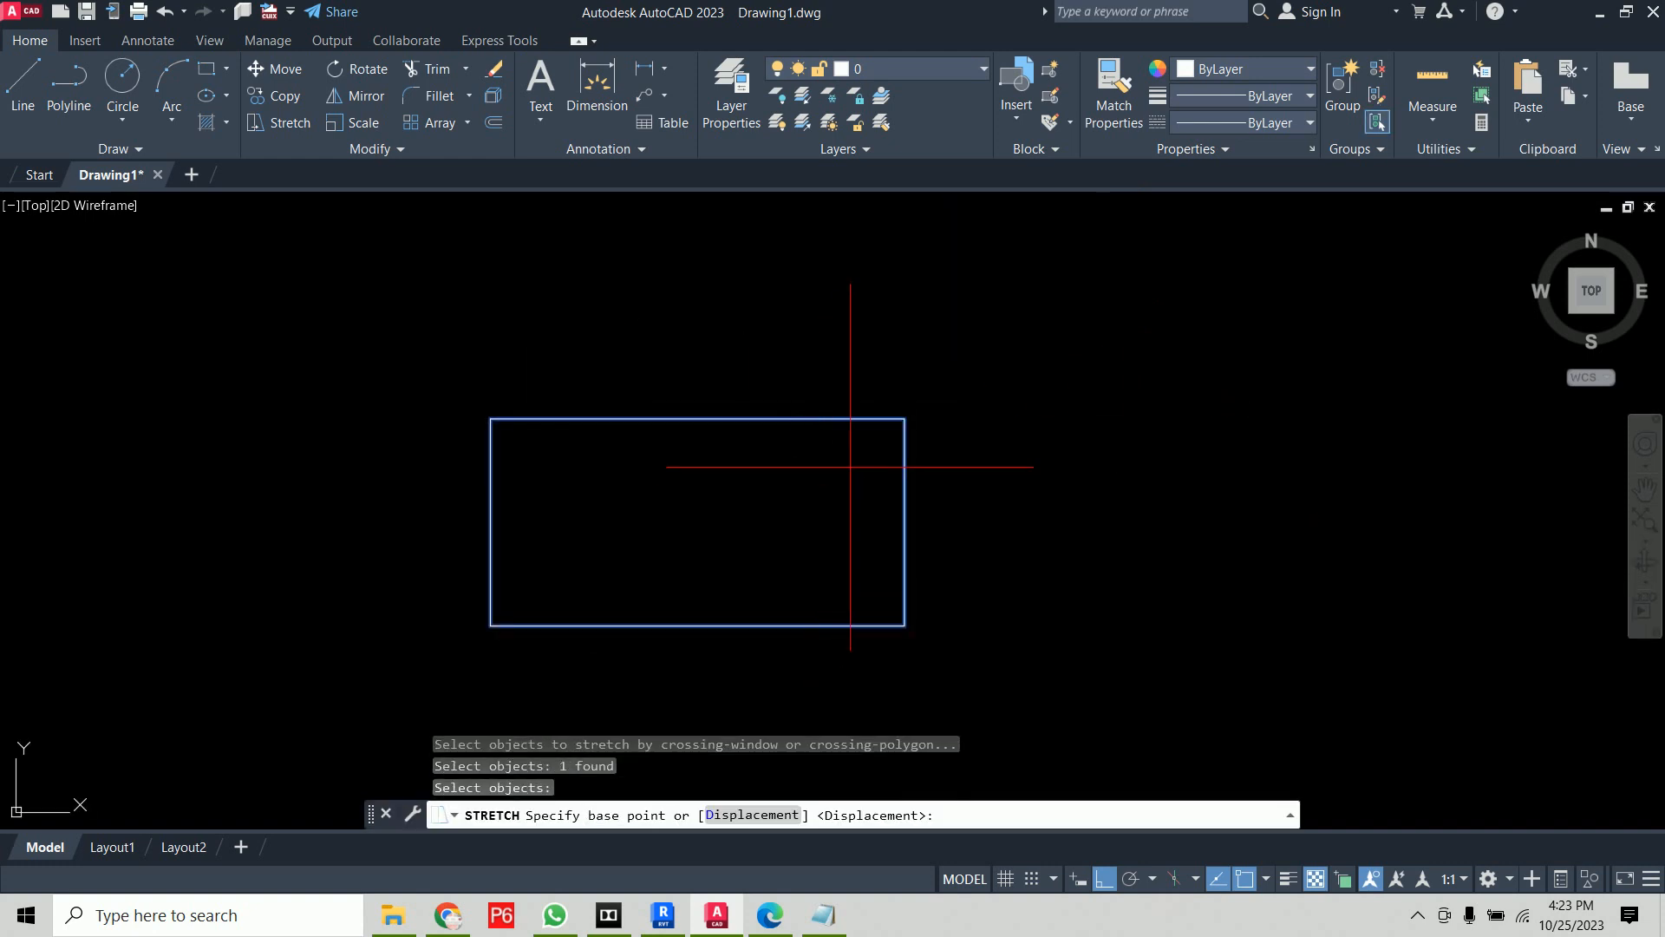
pyautogui.click(905, 425)
pyautogui.click(1253, 376)
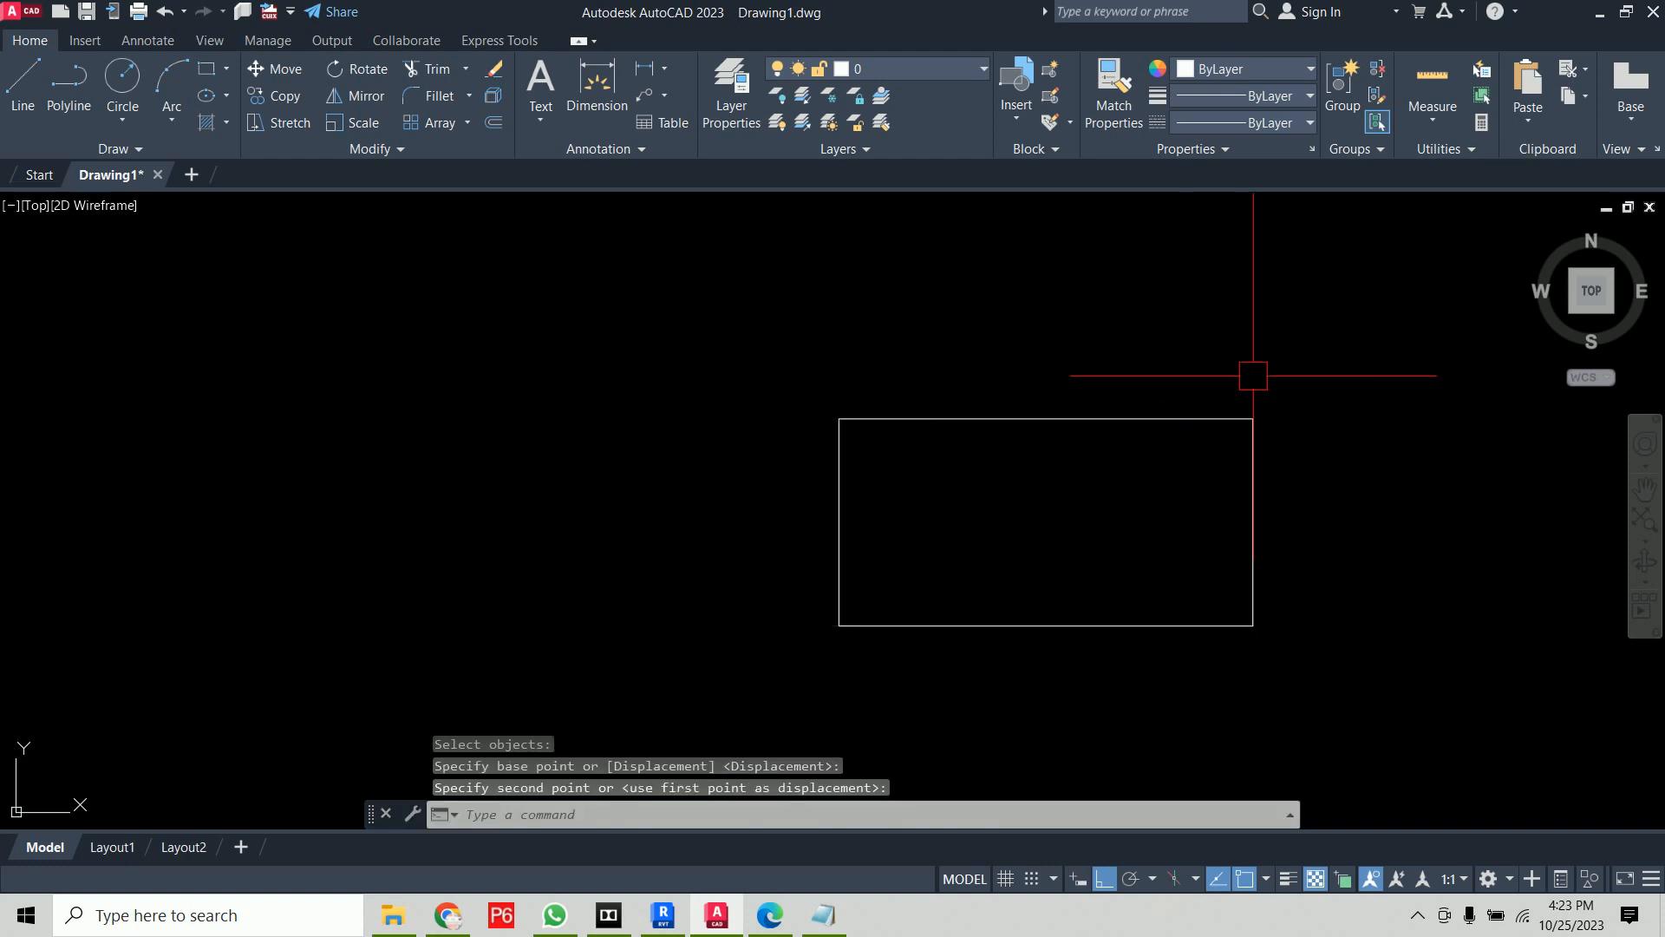
# Stretch the rectangle's right side 20 units to the right, using its lower right corner as the base point
pyautogui.moveTo(1206, 505); pyautogui.dragTo(770, 532, button='middle')
pyautogui.press('Return')
pyautogui.click(1002, 324)
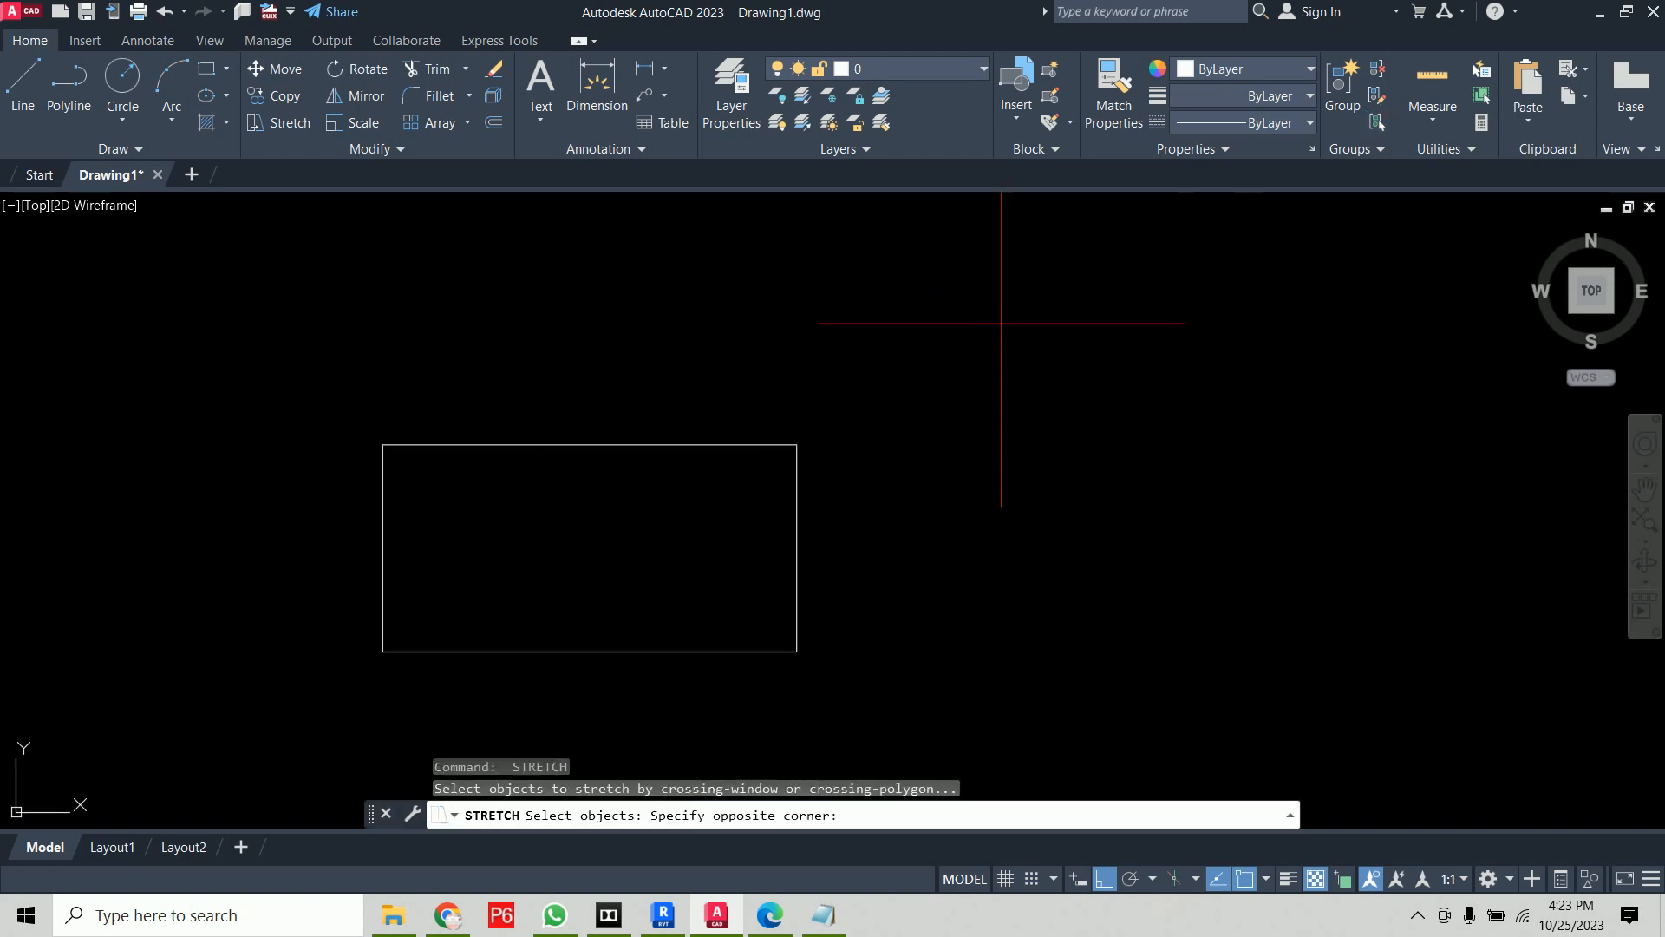
pyautogui.click(703, 701)
pyautogui.press('Return')
pyautogui.click(796, 651)
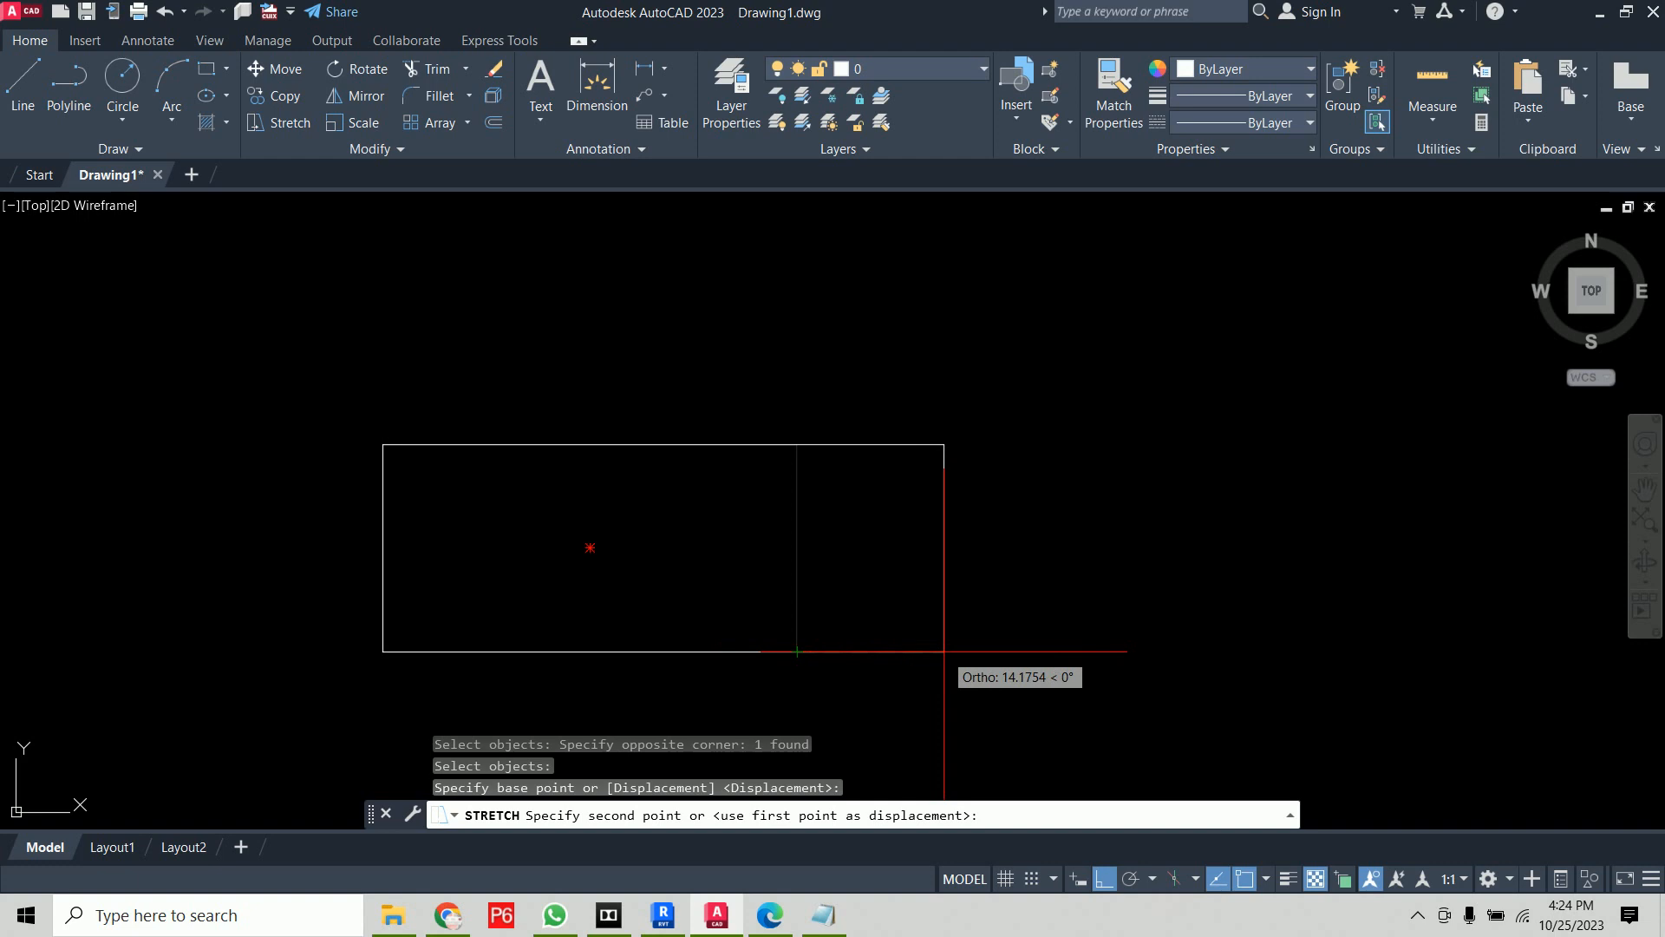
pyautogui.write('20')
pyautogui.press('Return')
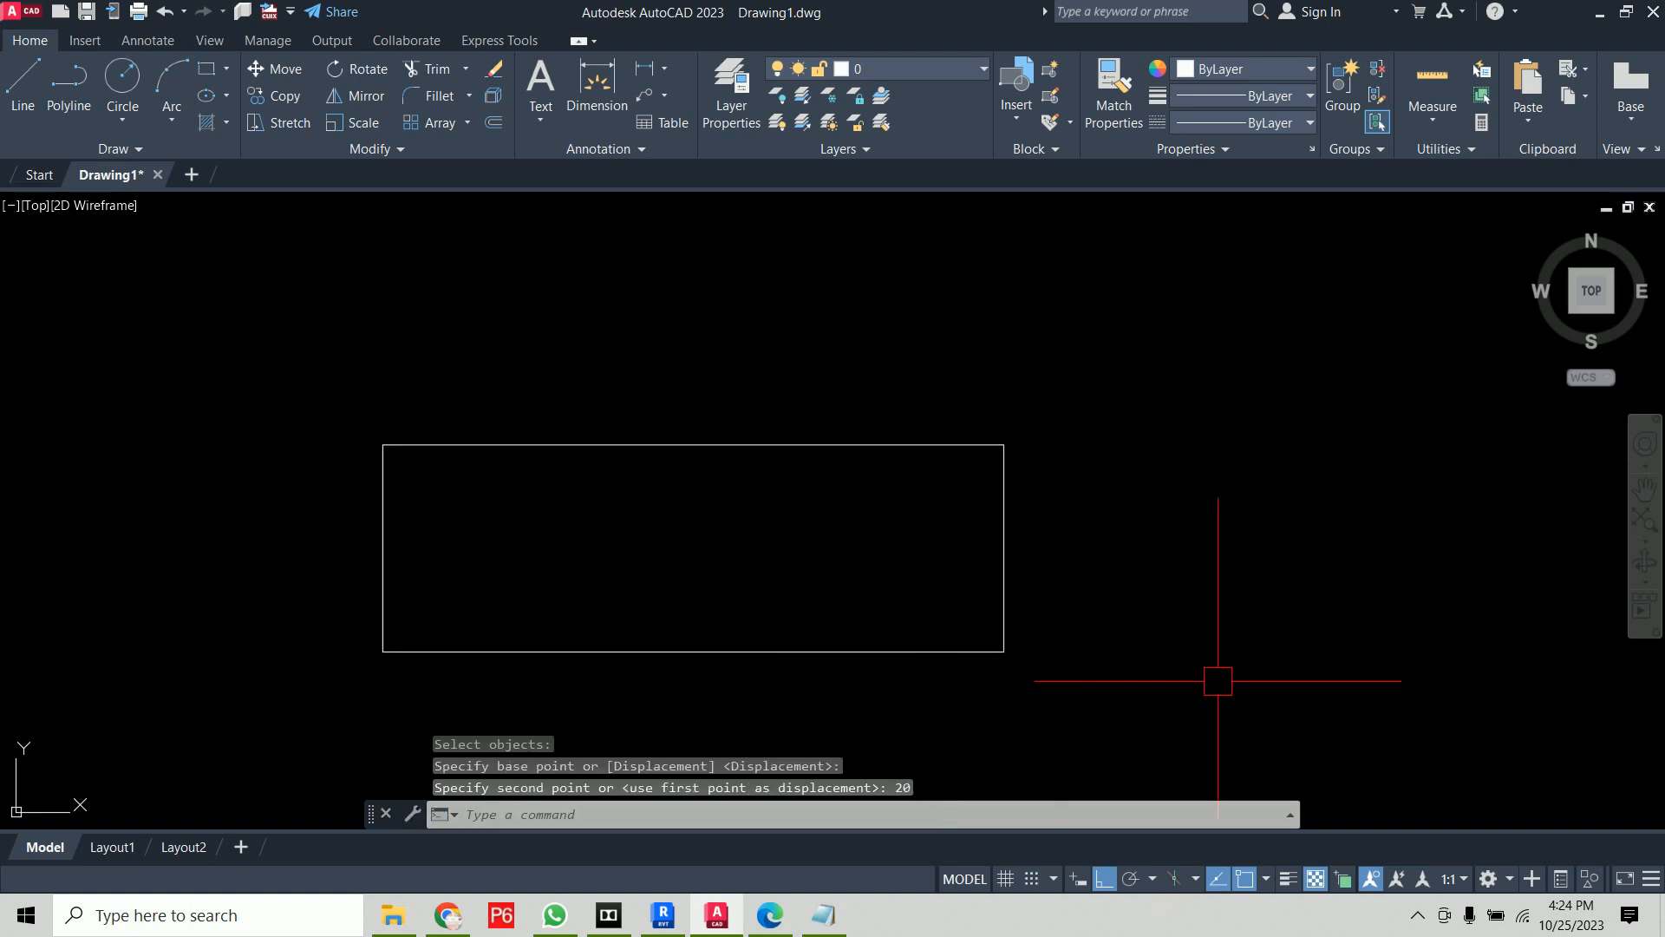
# Stretch only the rectangle's upper right corner 20 units to the right to slant its right side
pyautogui.press('Return')
pyautogui.click(1182, 341)
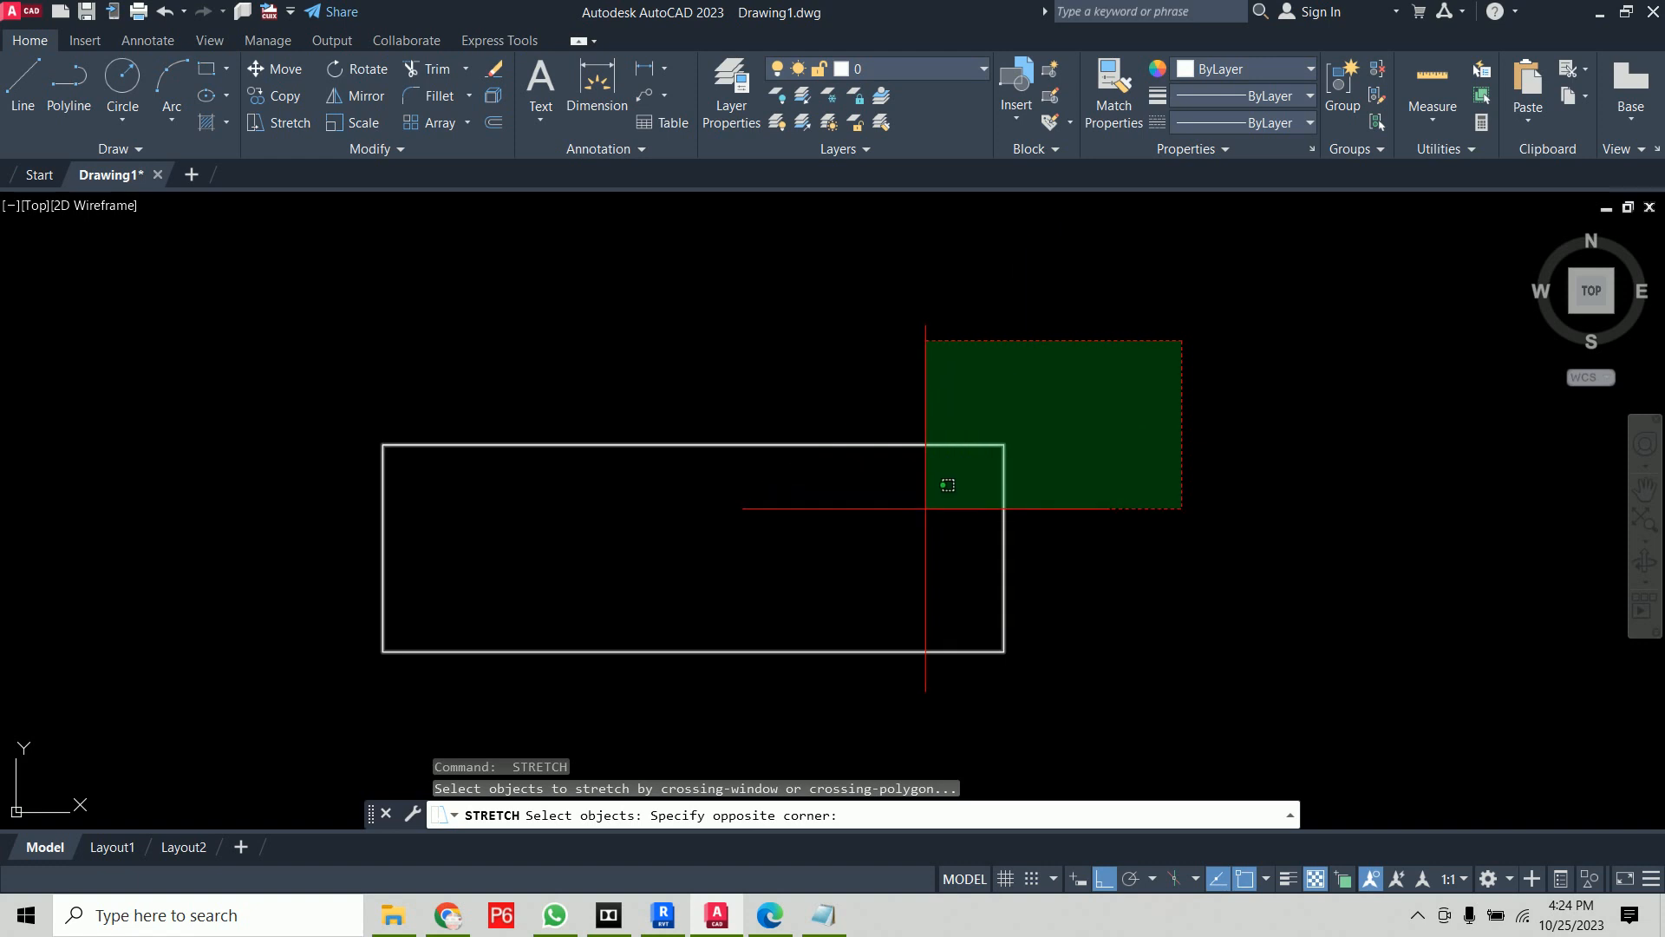
pyautogui.click(925, 508)
pyautogui.press('Return')
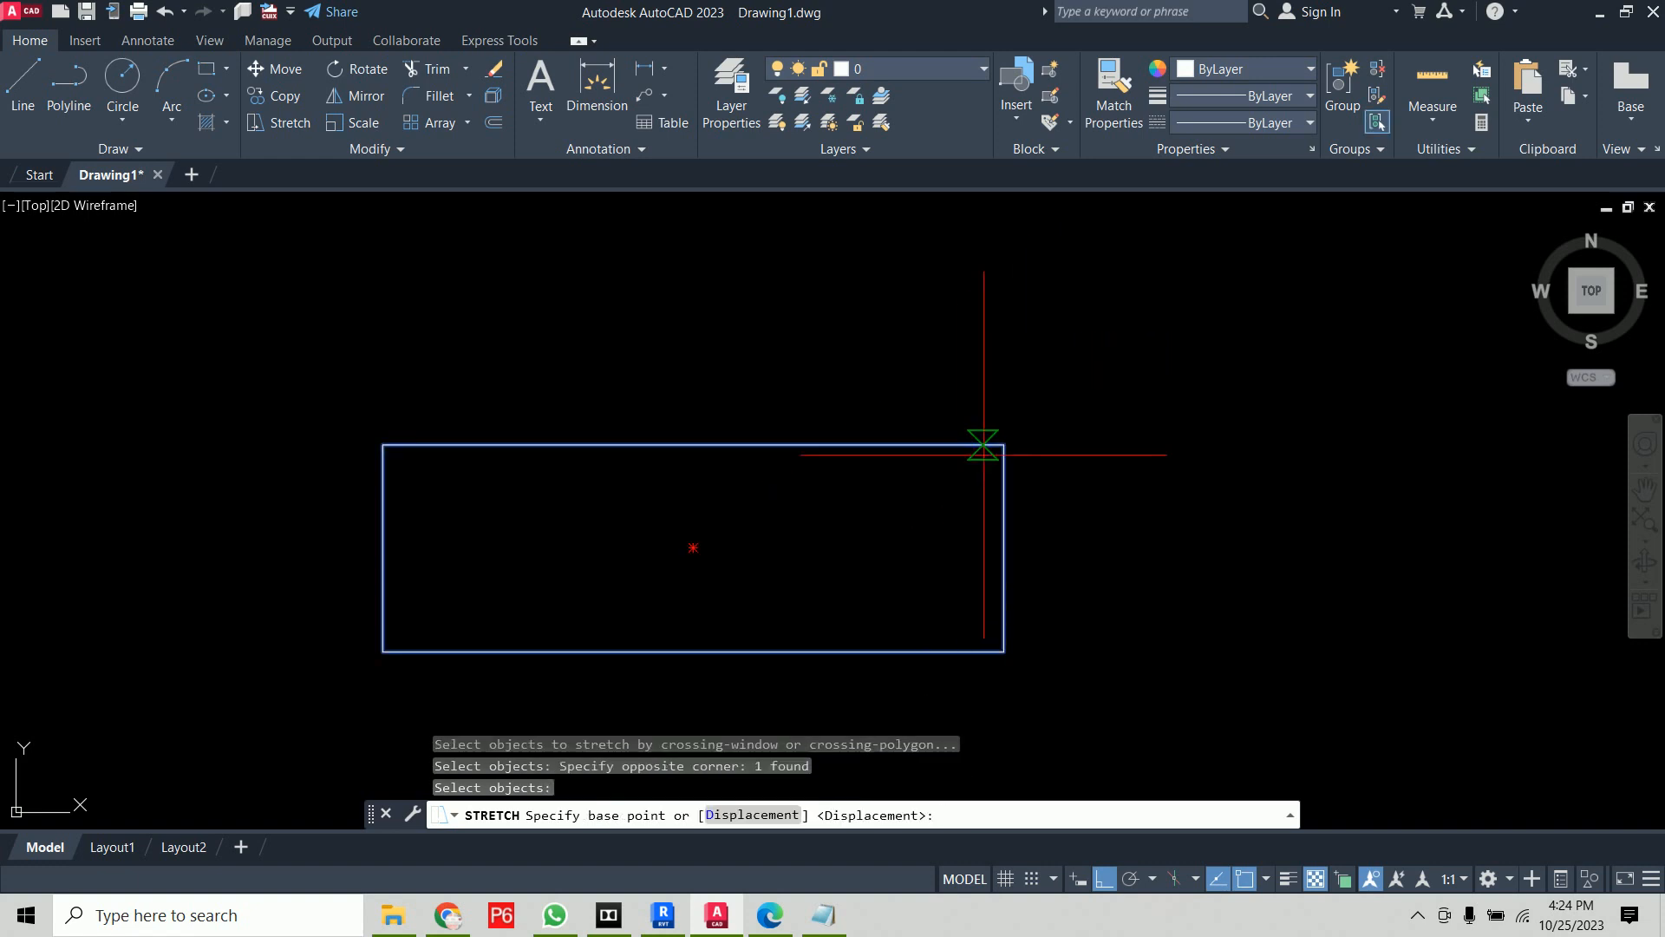
pyautogui.click(1004, 445)
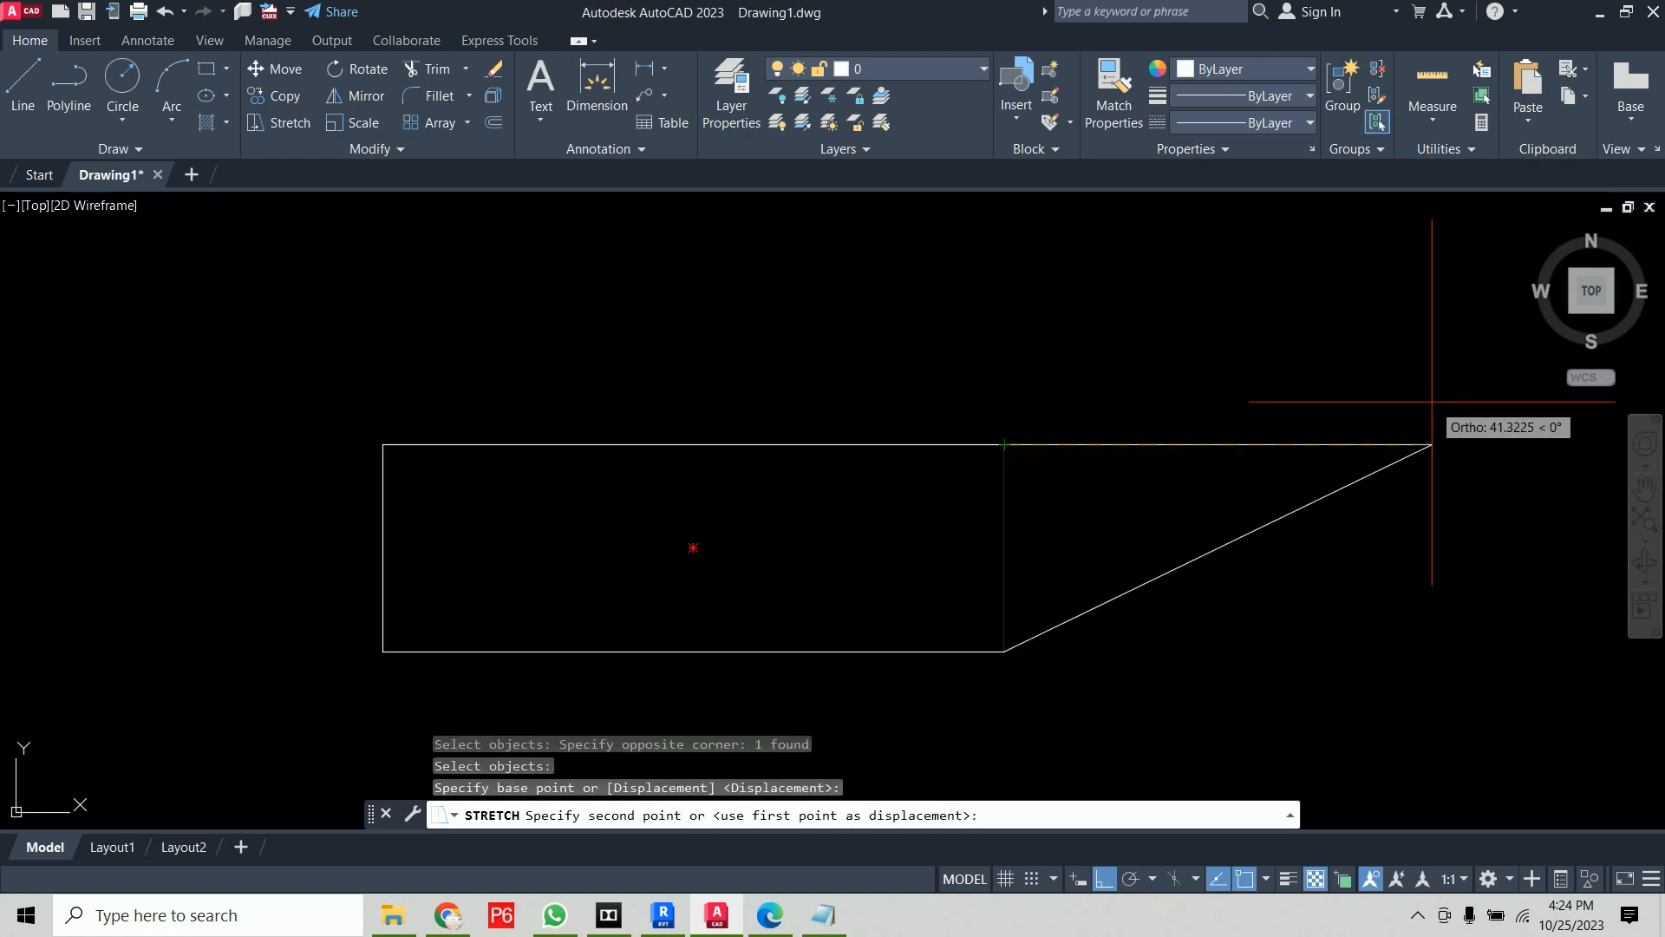
pyautogui.write('20')
pyautogui.press('Return')
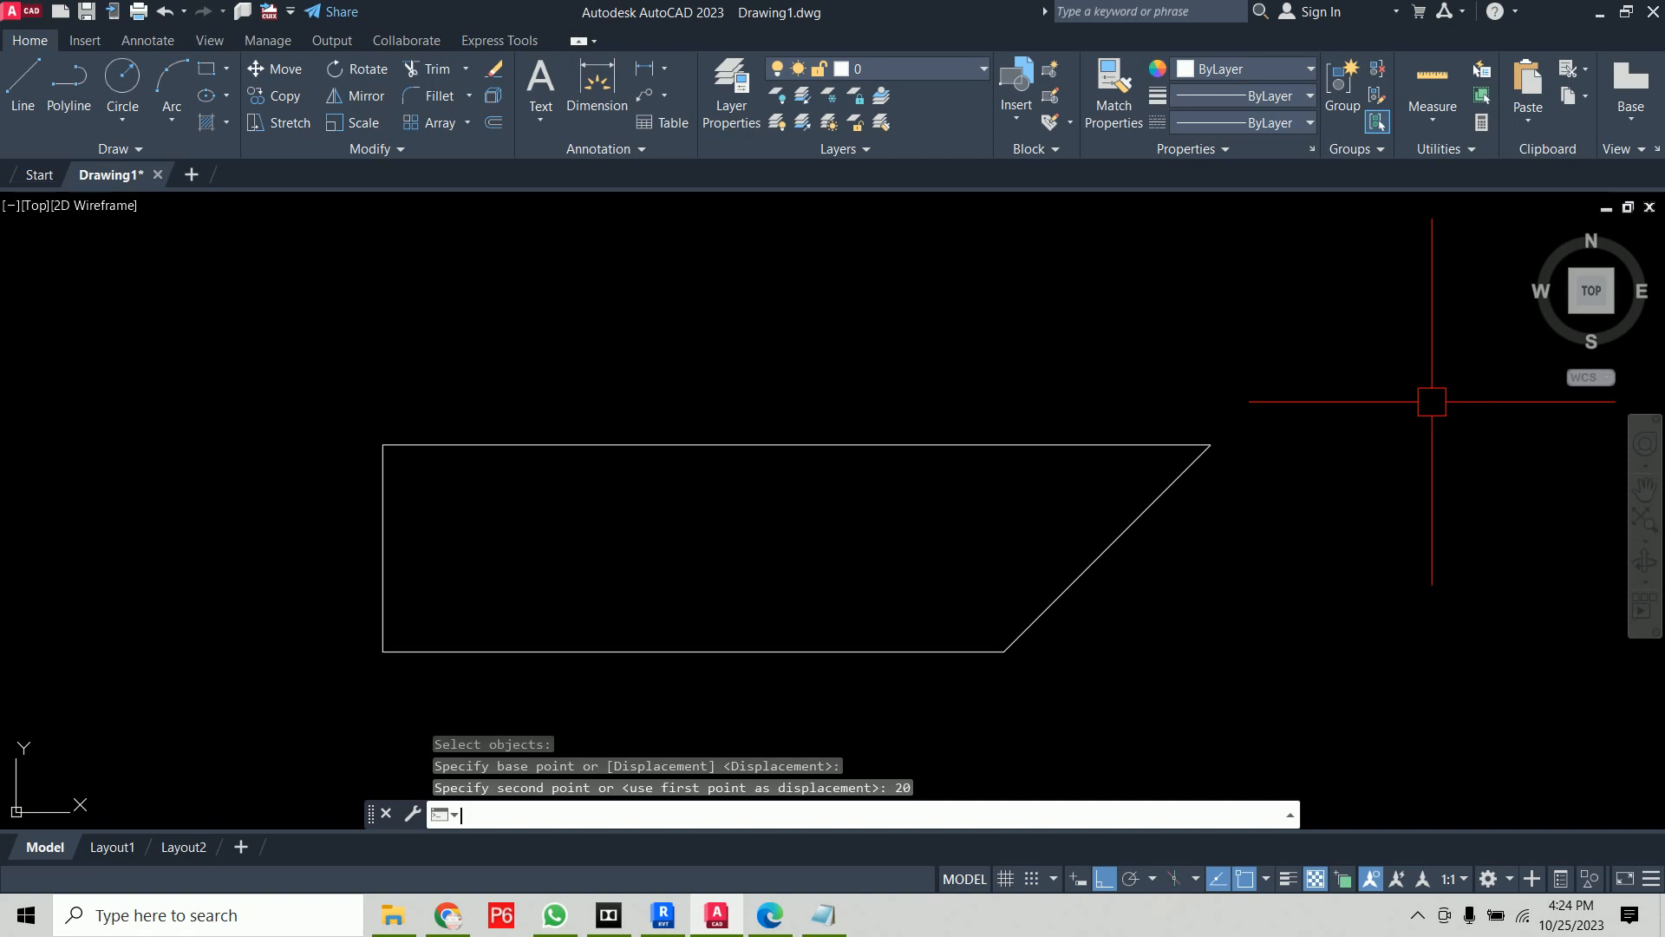
# Stretch the slanted shape's upper side 20 units upward, using its upper left corner as the base point
pyautogui.write('s')
pyautogui.press('Return')
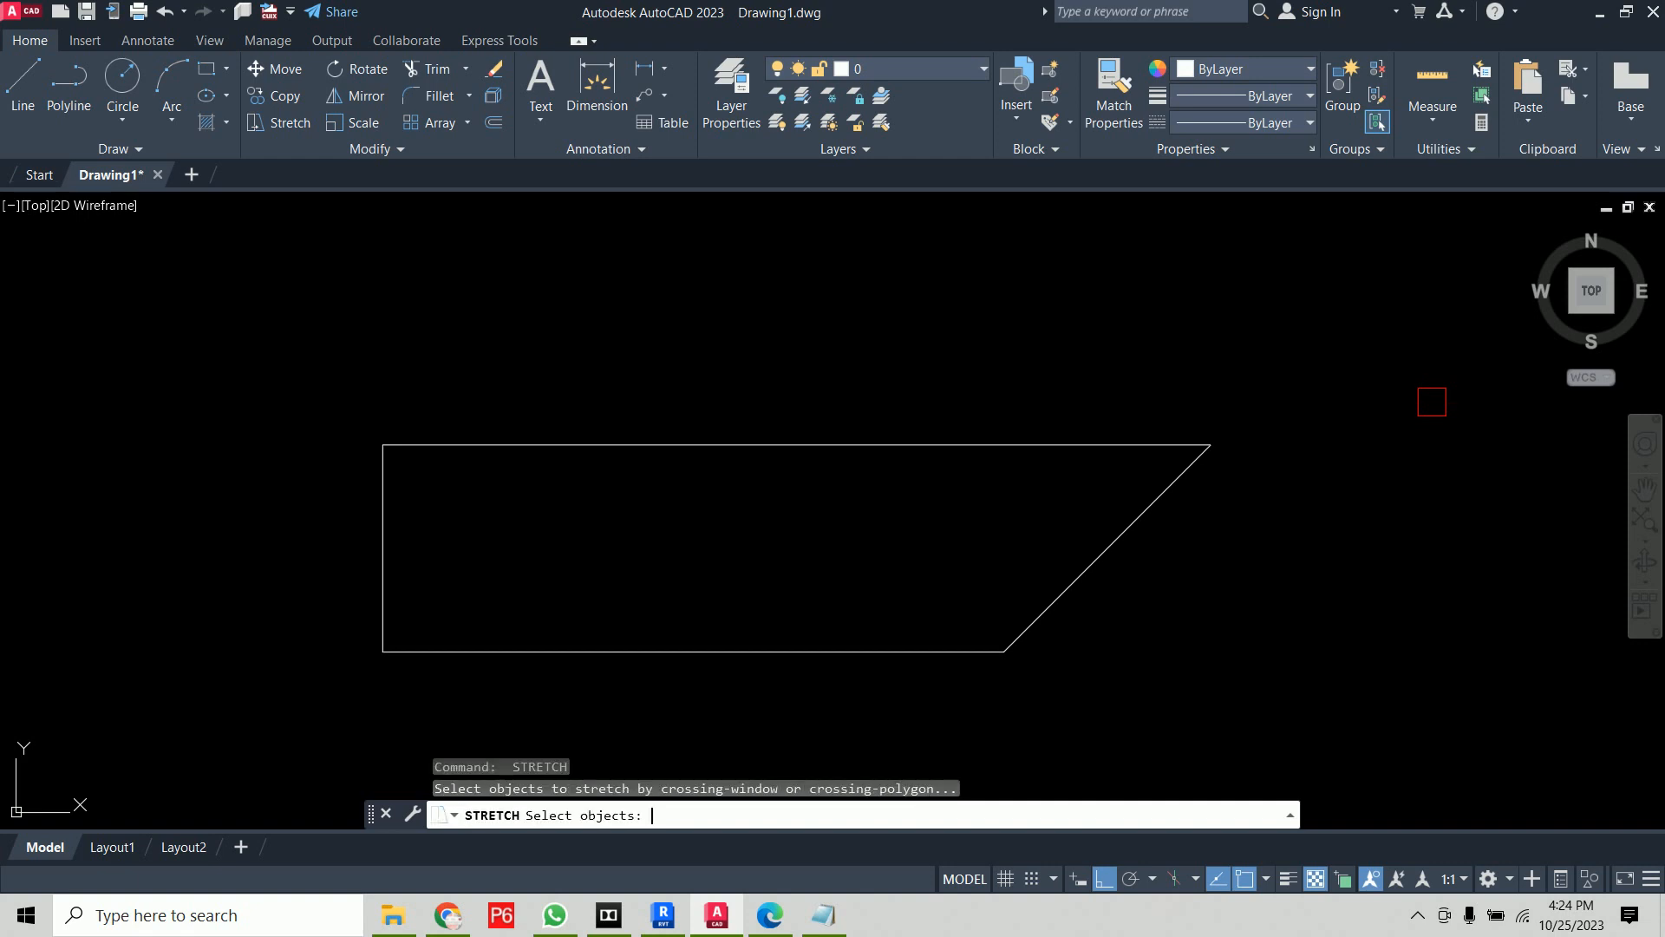
pyautogui.click(1395, 364)
pyautogui.click(140, 513)
pyautogui.press('Return')
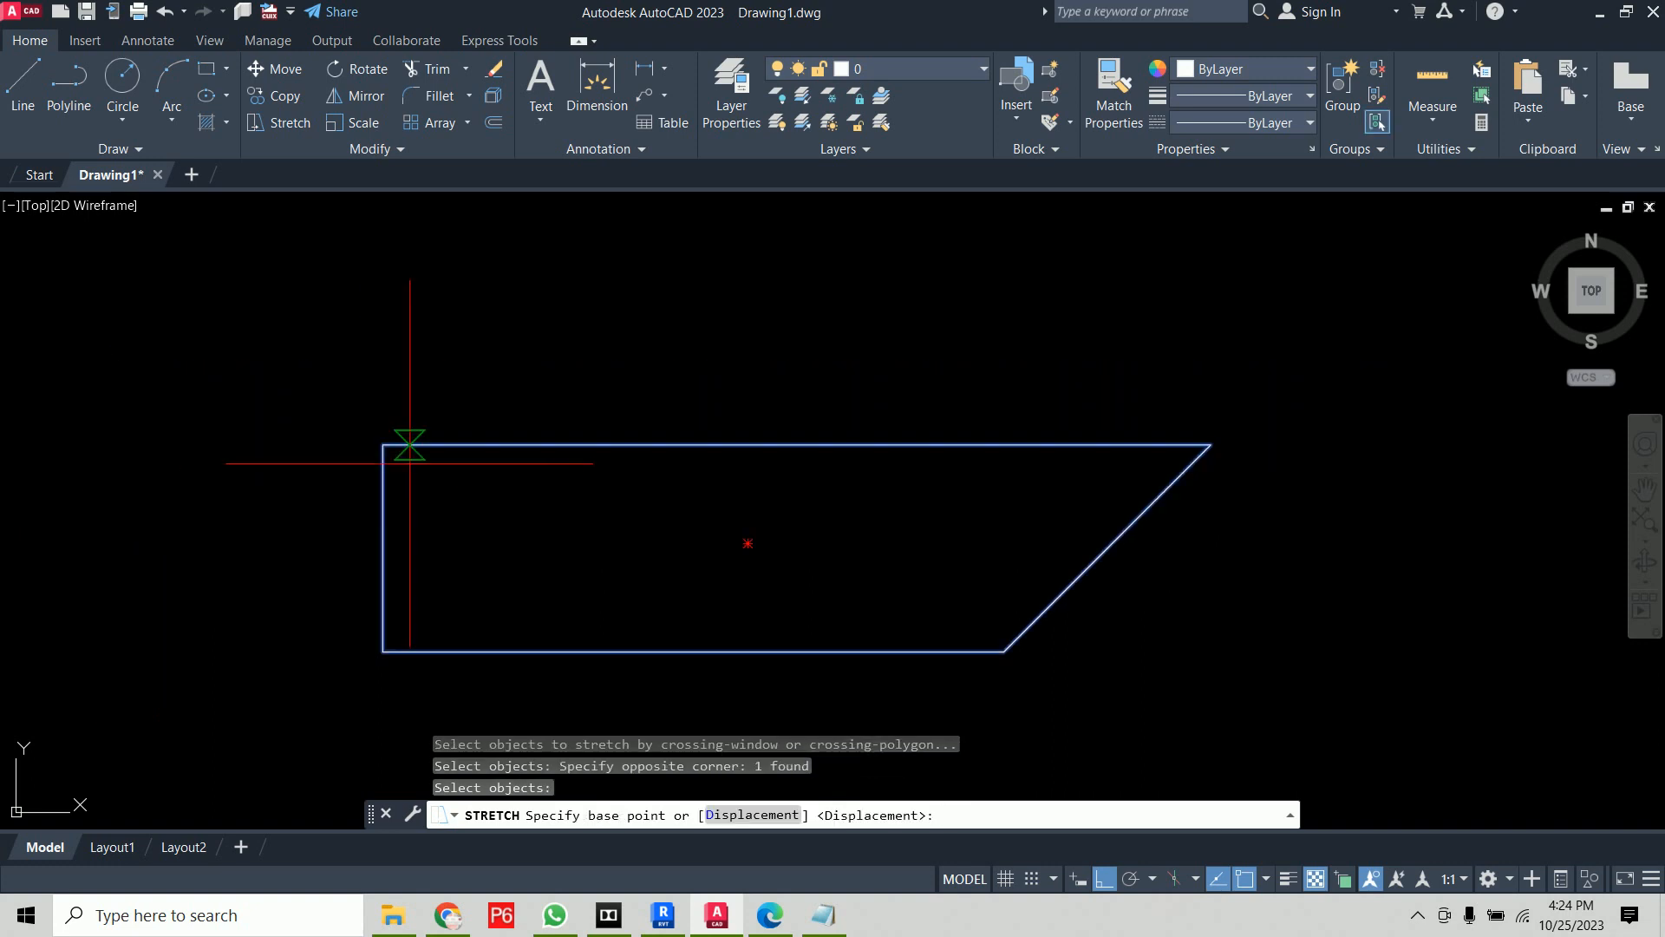
pyautogui.click(382, 445)
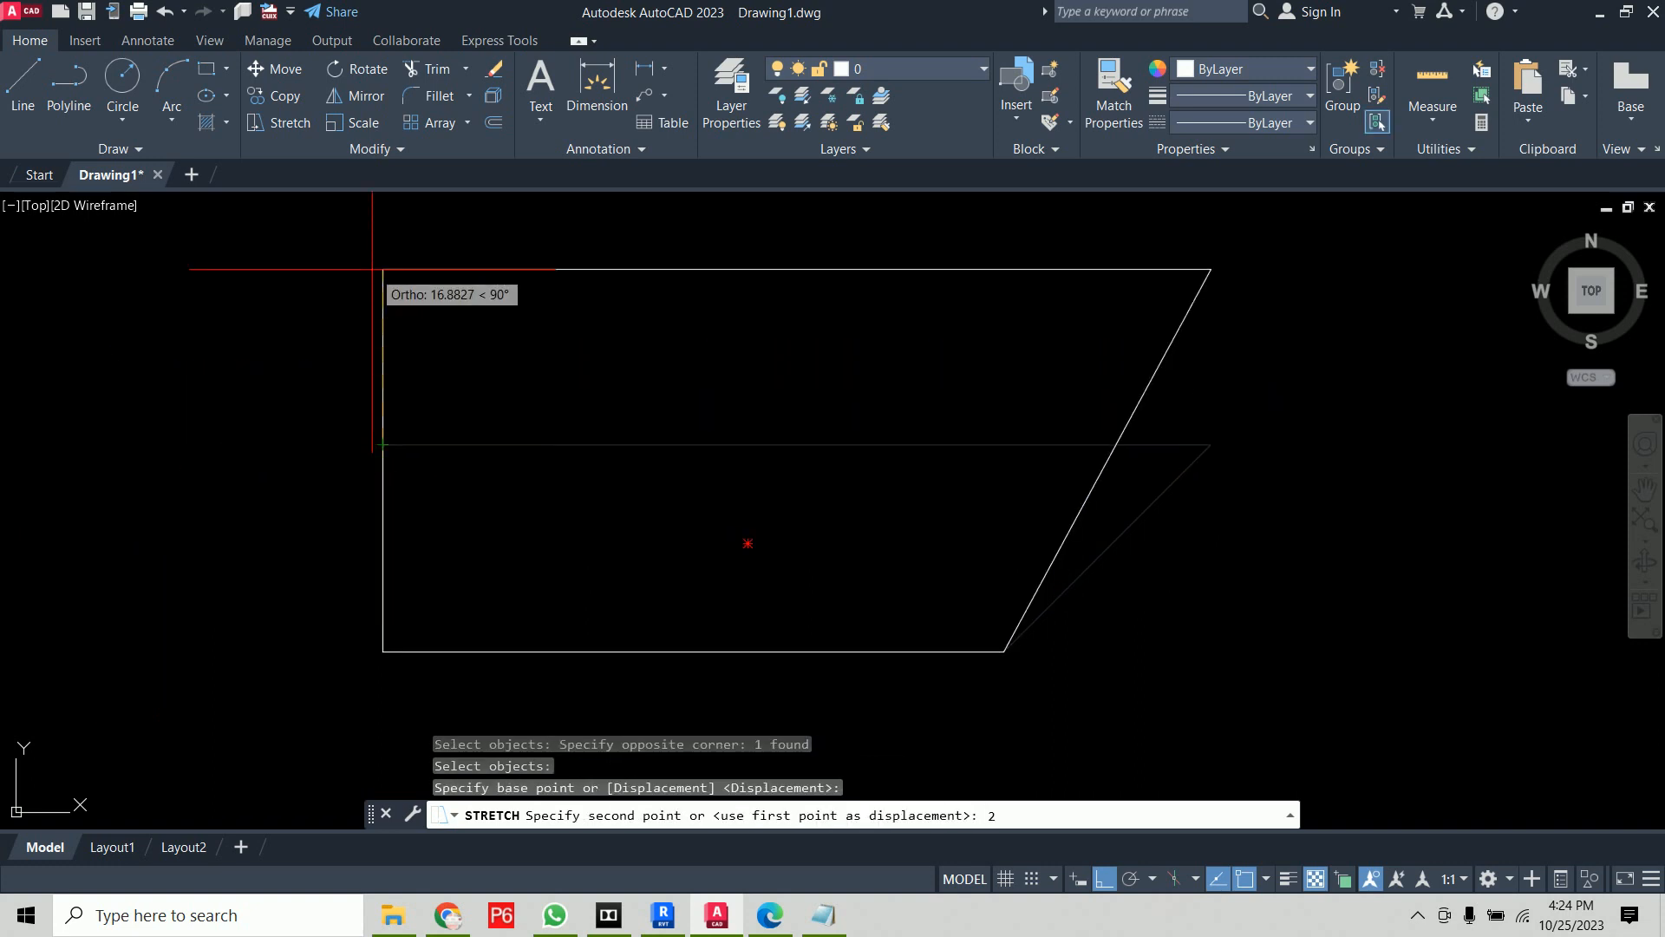
pyautogui.write('20')
pyautogui.press('Return')
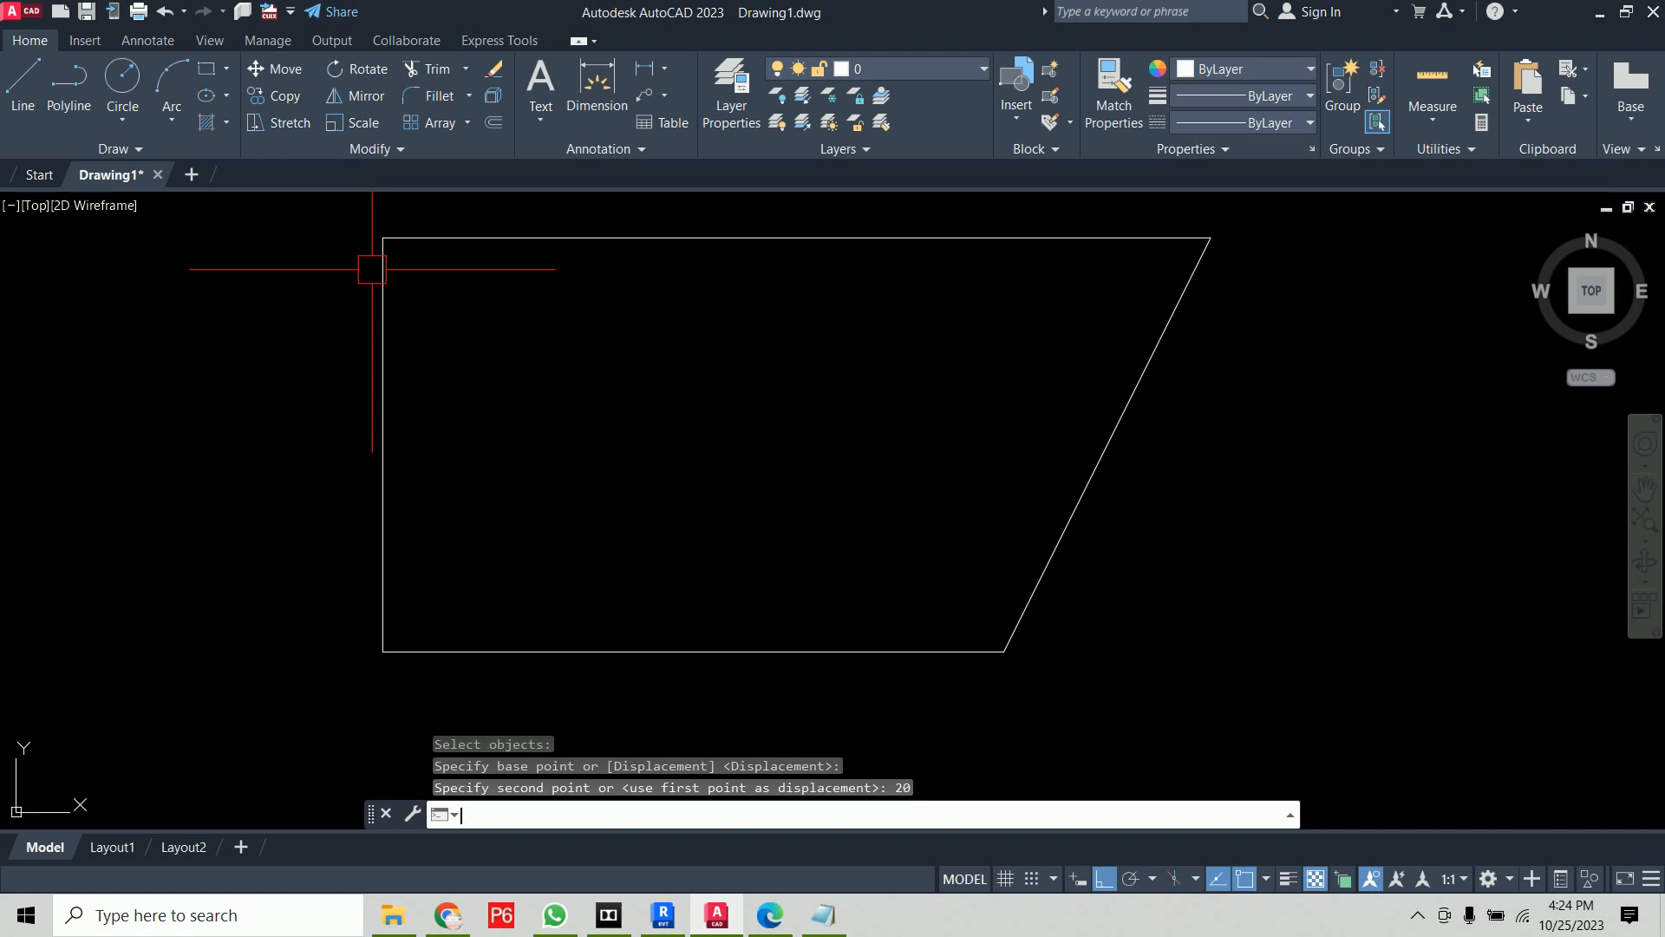
# Delete the stretched four-sided shape from the drawing area
pyautogui.click(546, 313)
pyautogui.click(288, 393)
pyautogui.press('Delete')
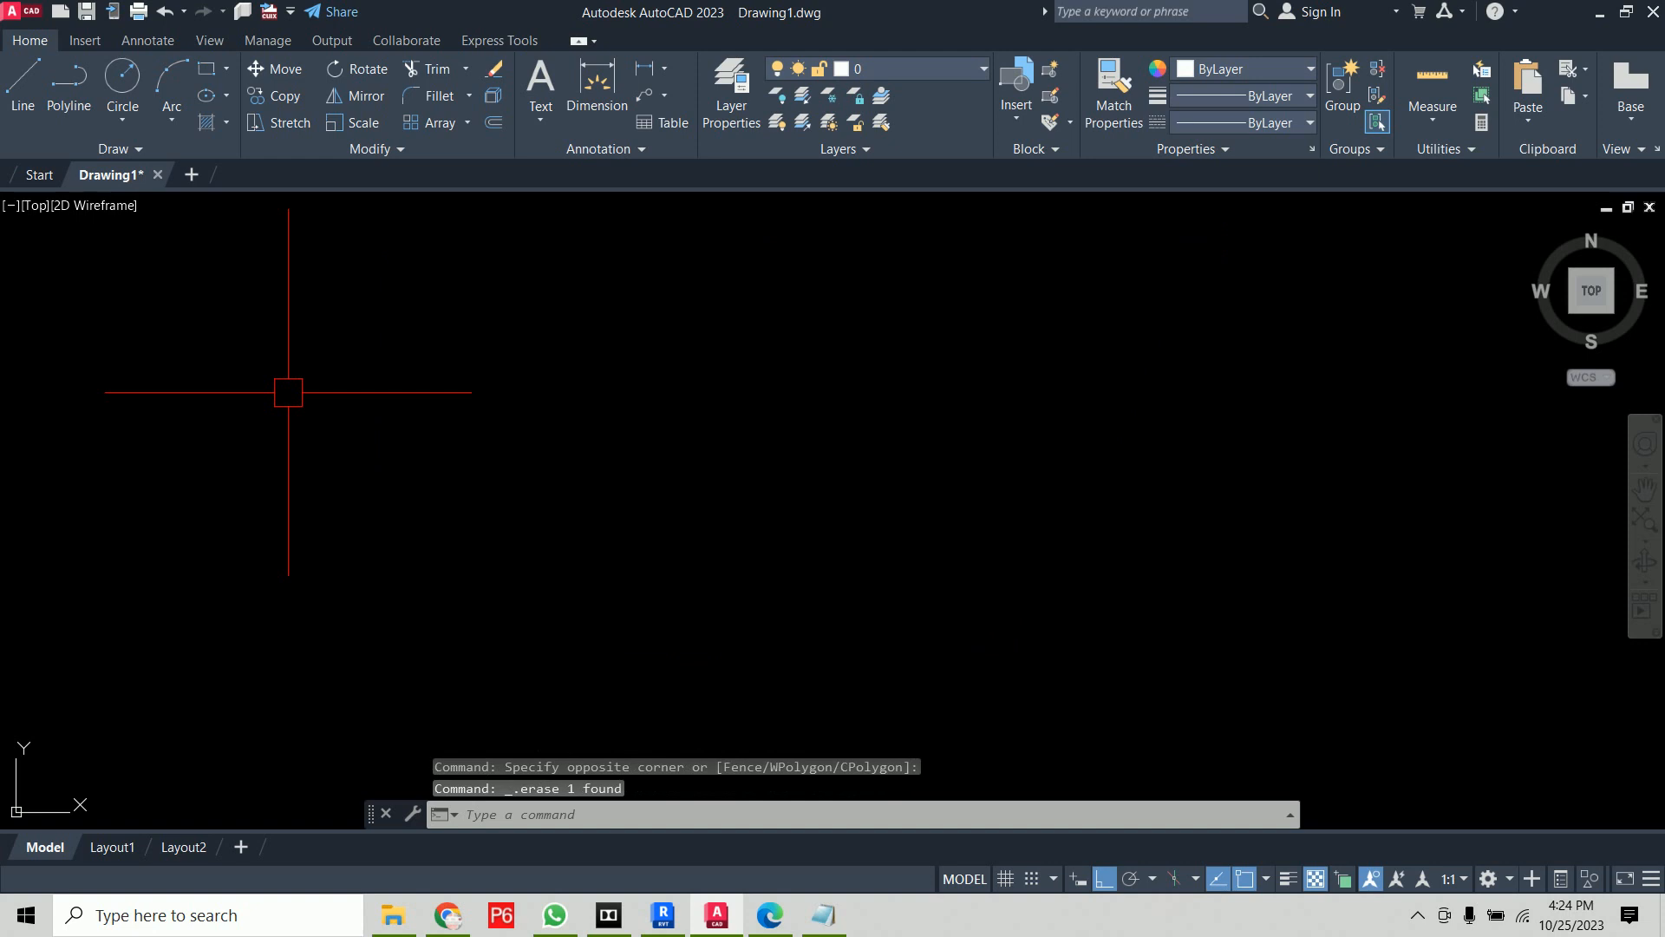
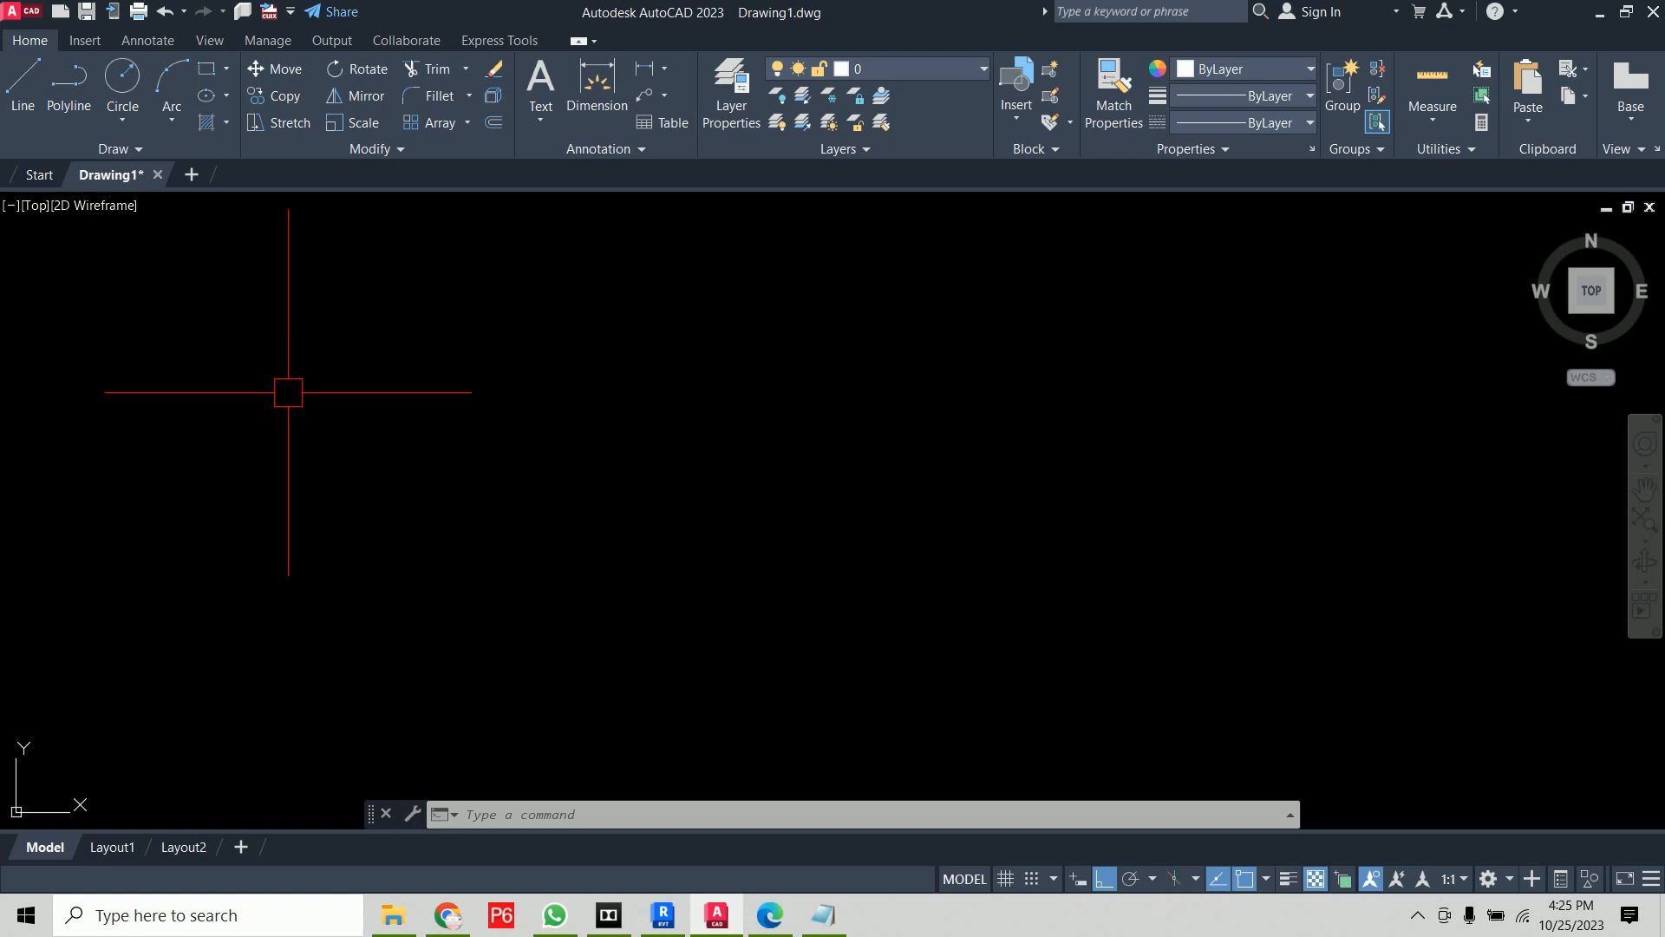
# Draw a circle with a radius of 20 in the empty drawing area
pyautogui.write('c')
pyautogui.press('Return')
pyautogui.click(650, 475)
pyautogui.write('20')
pyautogui.press('Return')
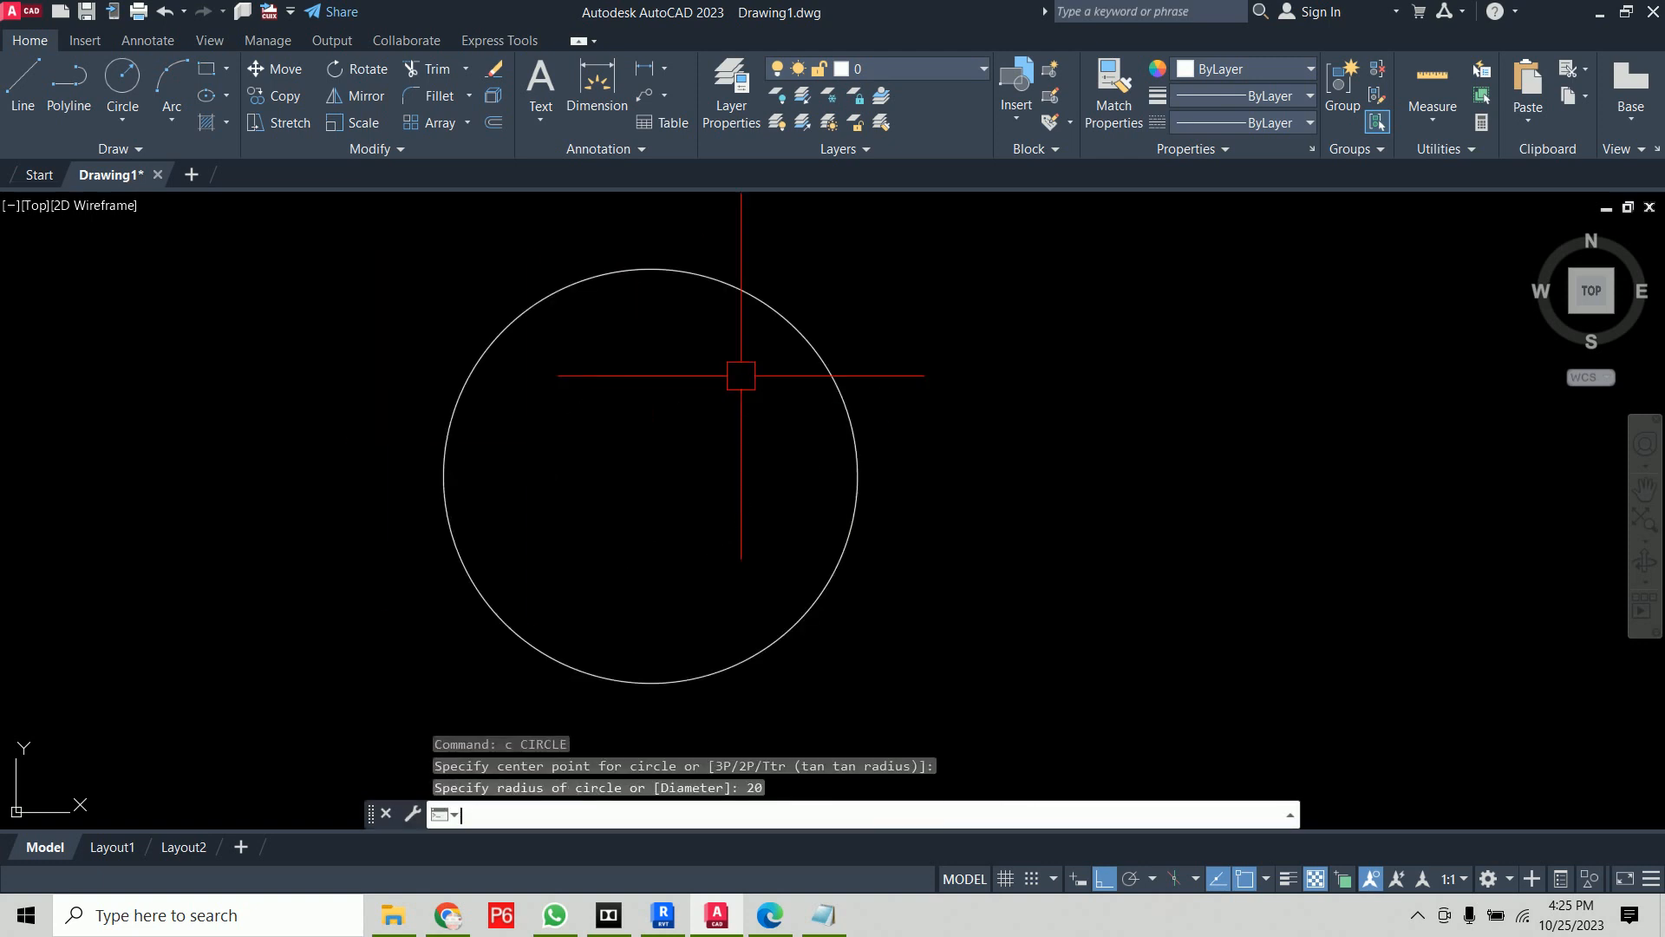
# Try to stretch the circle 20 units to the right from its right quadrant, with a crossing window over only its right part
pyautogui.write('s')
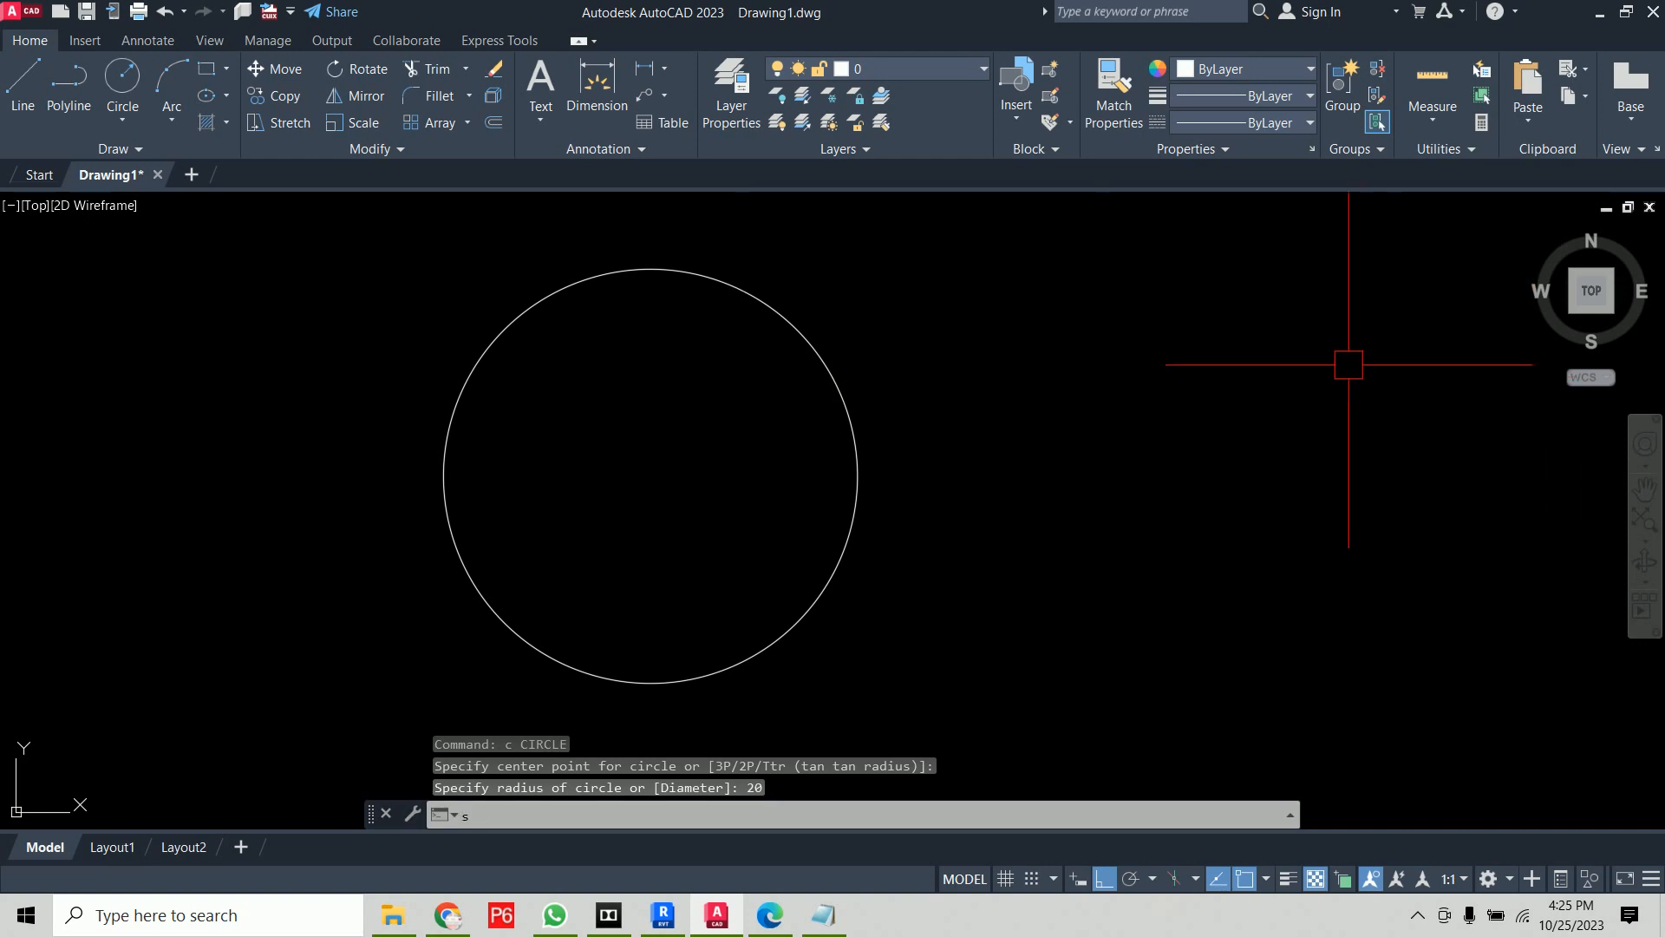
pyautogui.press('Return')
pyautogui.click(1134, 252)
pyautogui.click(796, 701)
pyautogui.press('Return')
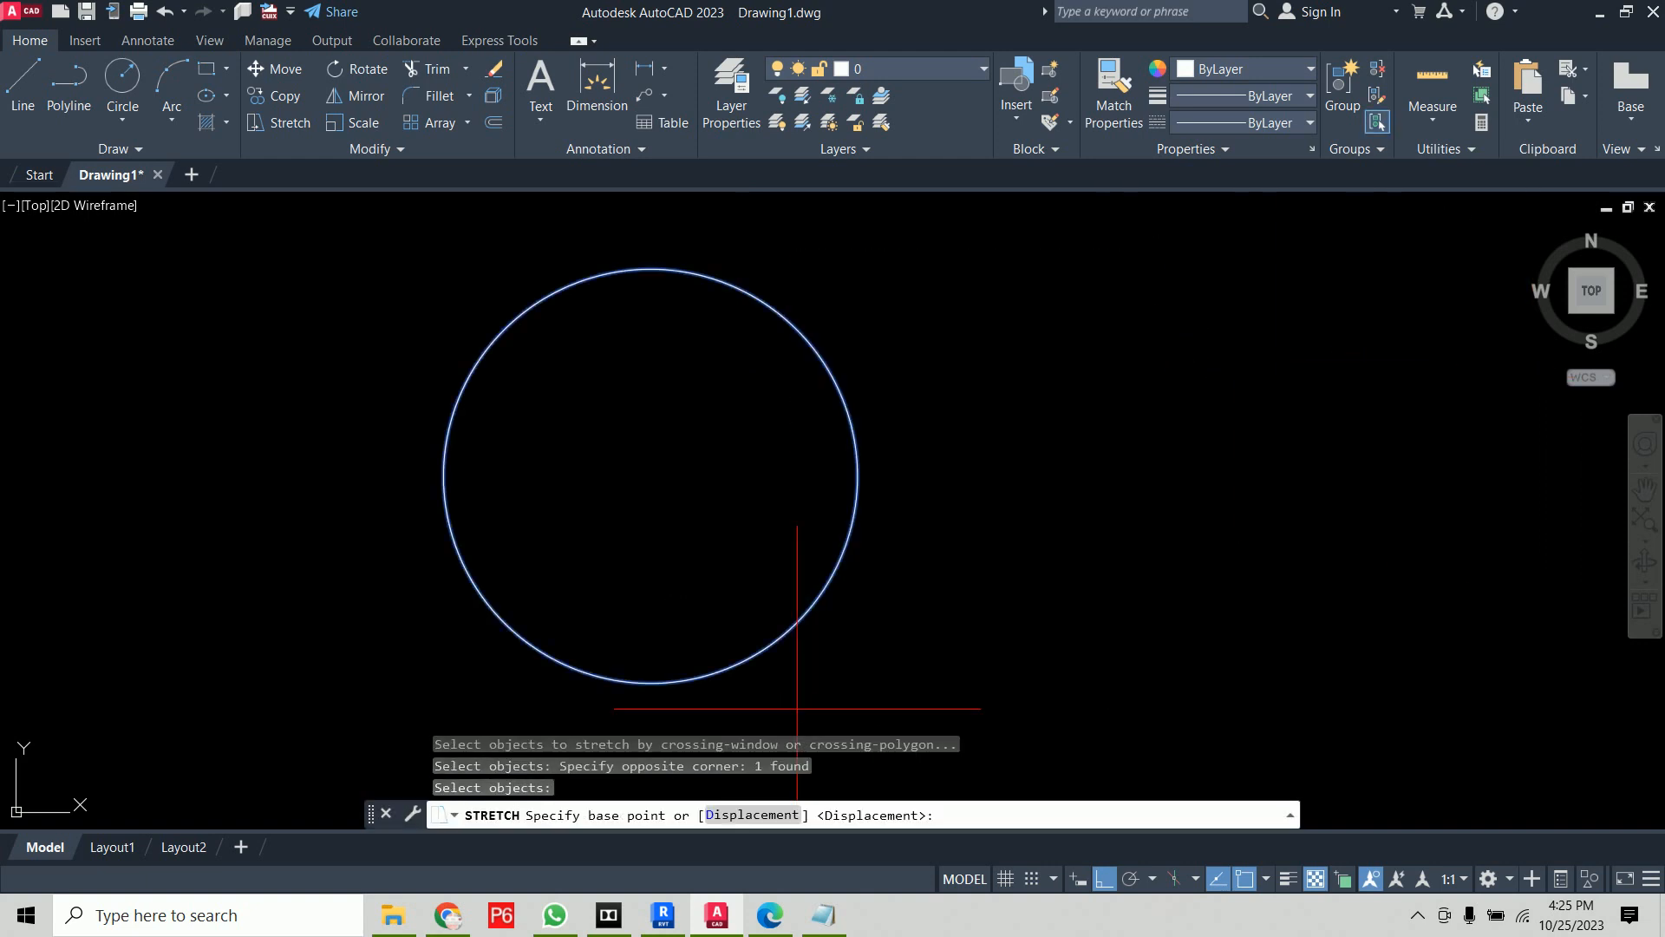
pyautogui.click(859, 476)
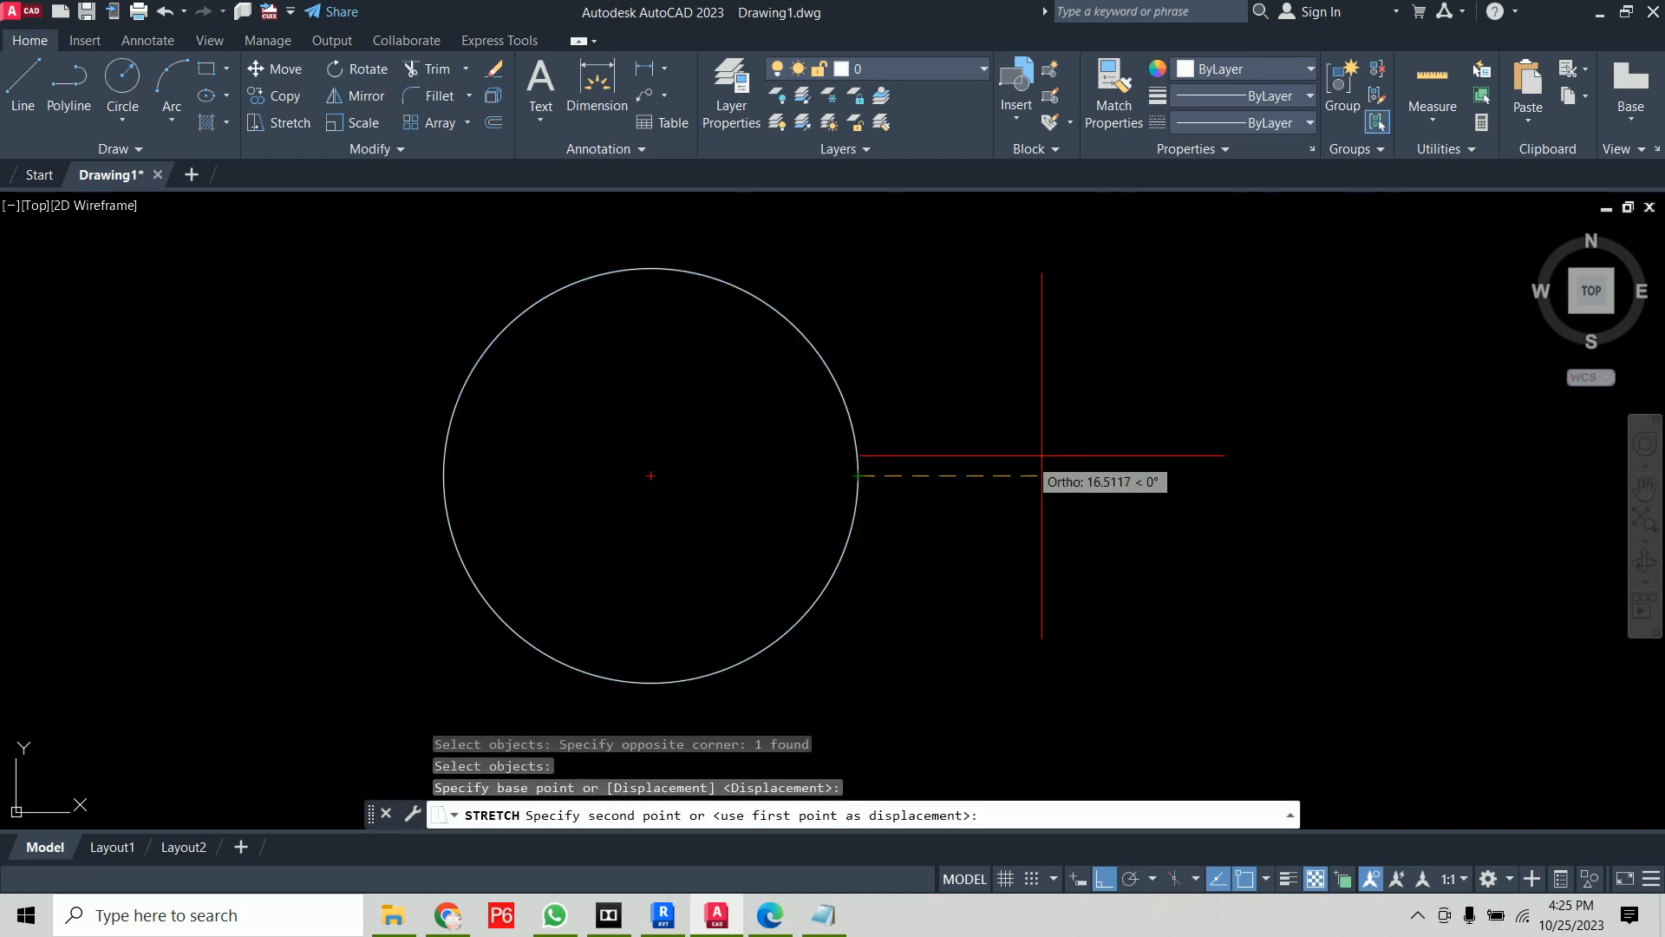
pyautogui.write('20')
pyautogui.press('Return')
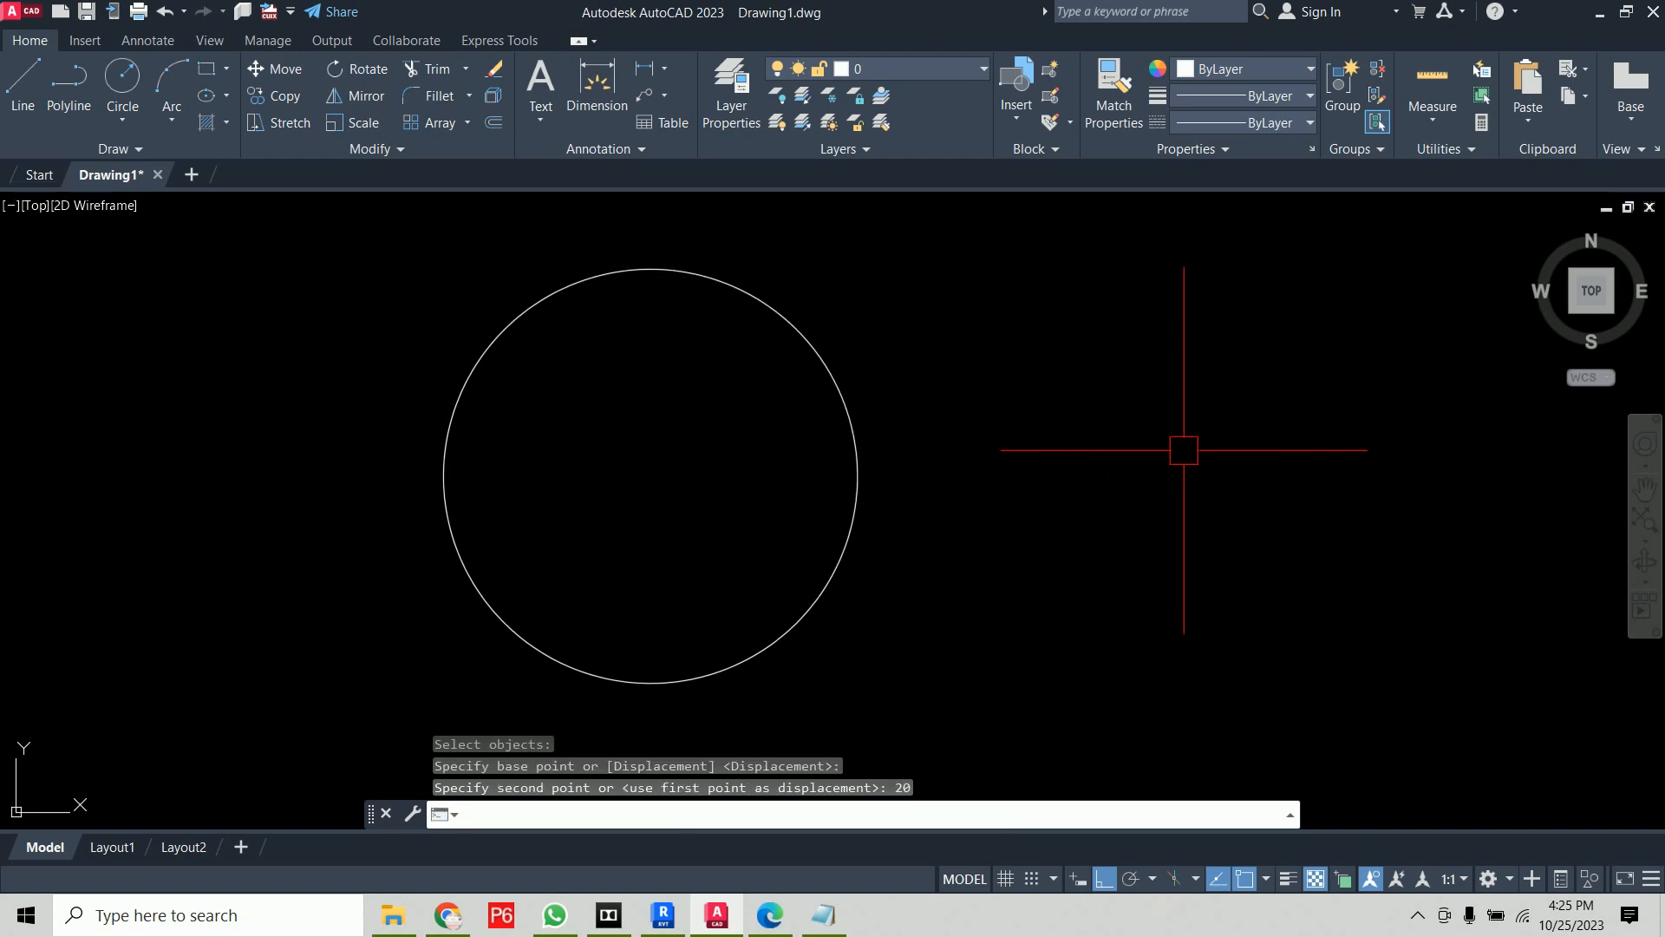
# Stretch the circle 20 units to the right from its right quadrant, with a crossing window that encloses its centre
pyautogui.write('s')
pyautogui.press('Return')
pyautogui.scroll(-2, 1104, 431)
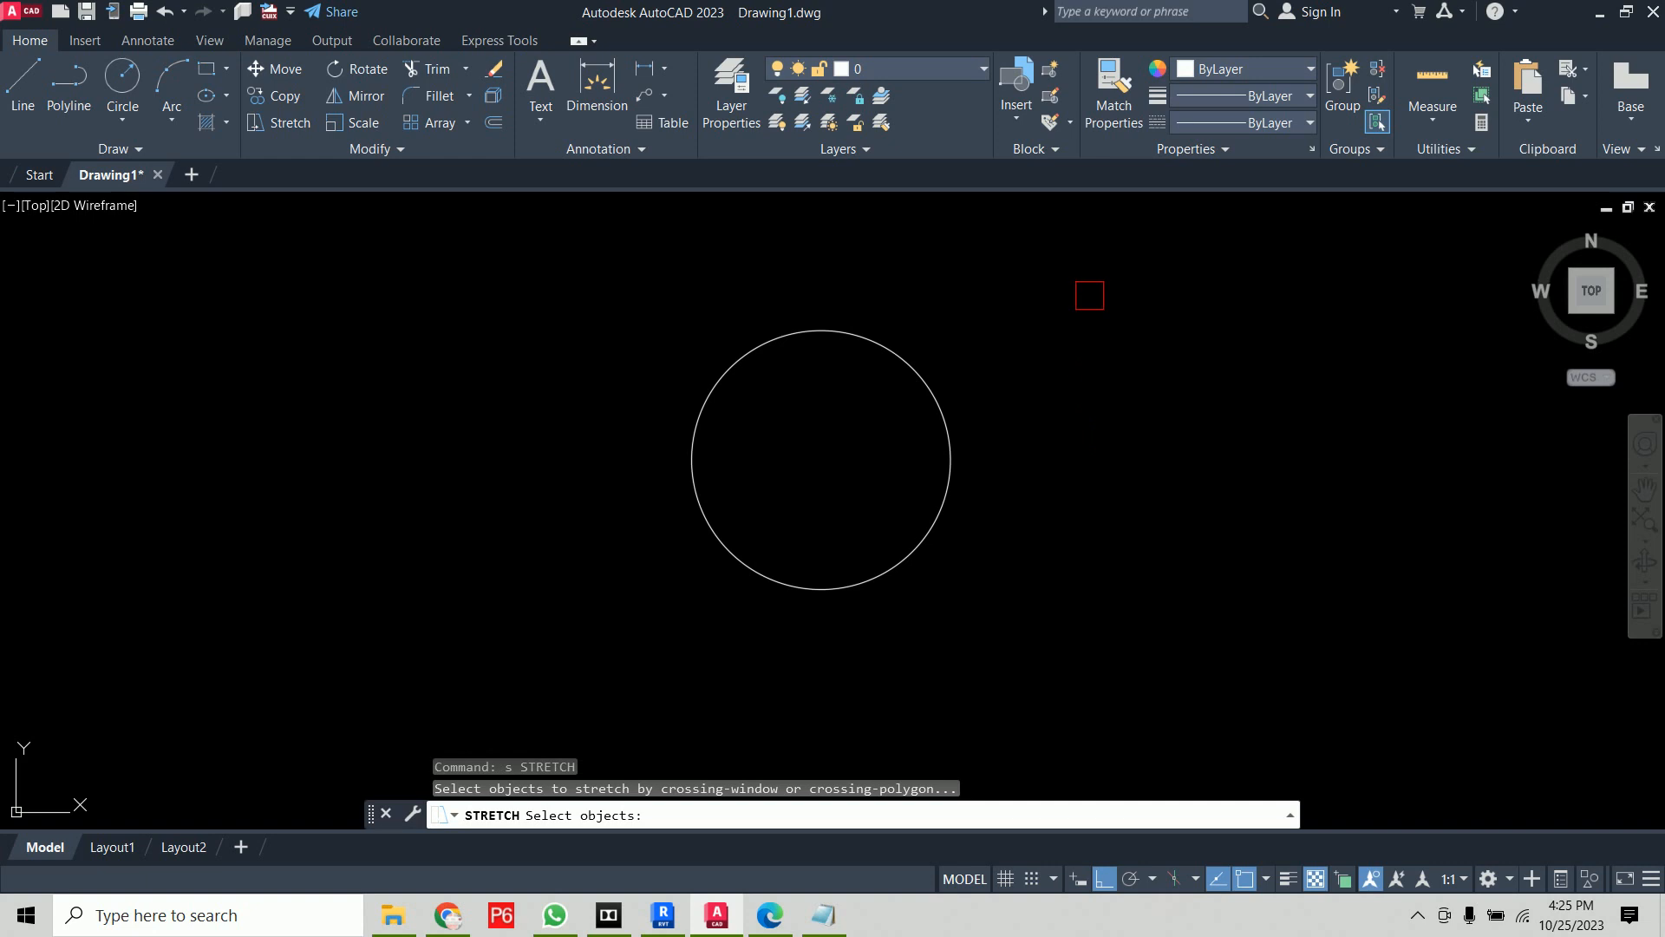
pyautogui.click(1089, 273)
pyautogui.click(740, 658)
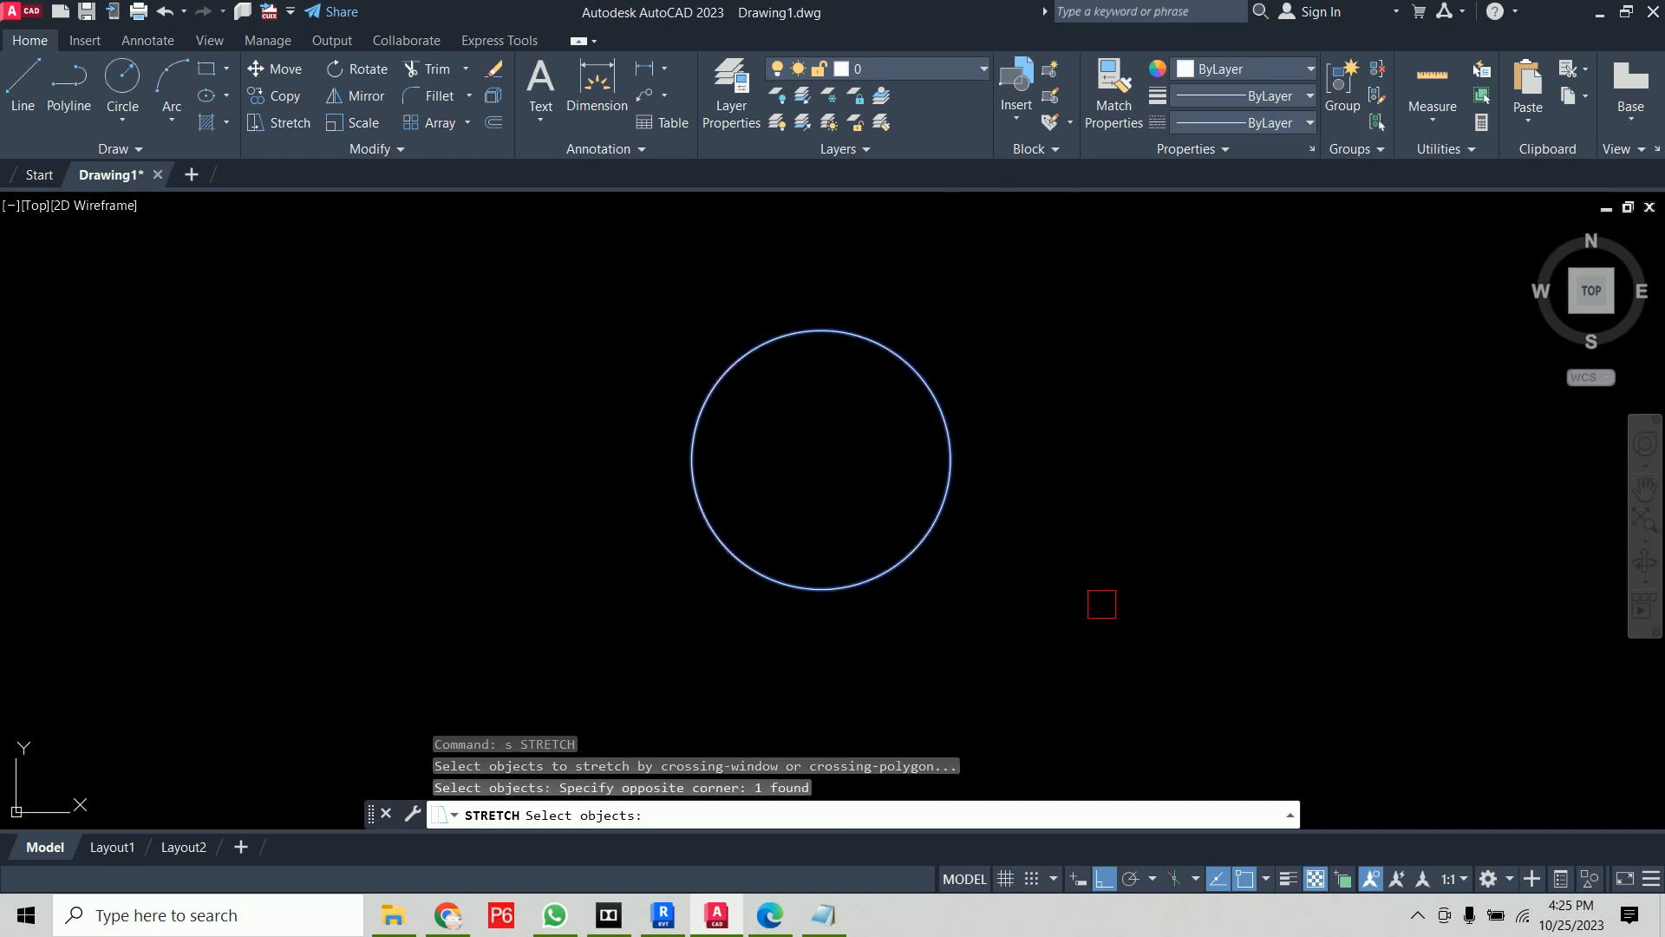
pyautogui.press('Return')
pyautogui.click(951, 458)
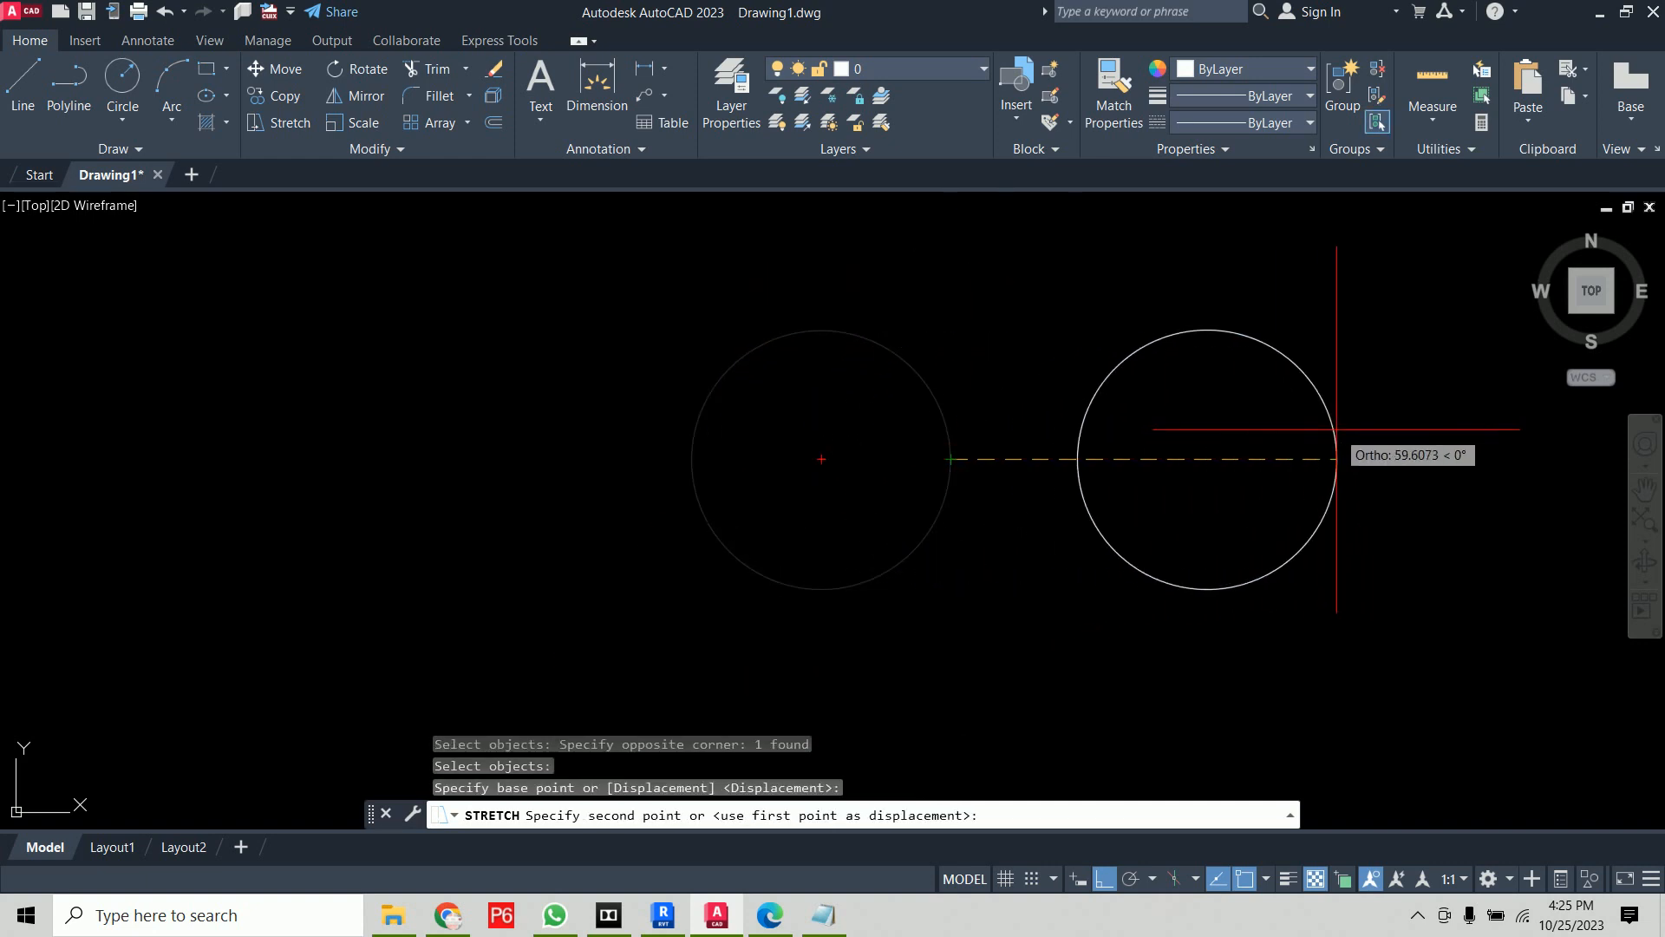
pyautogui.write('20')
pyautogui.press('Return')
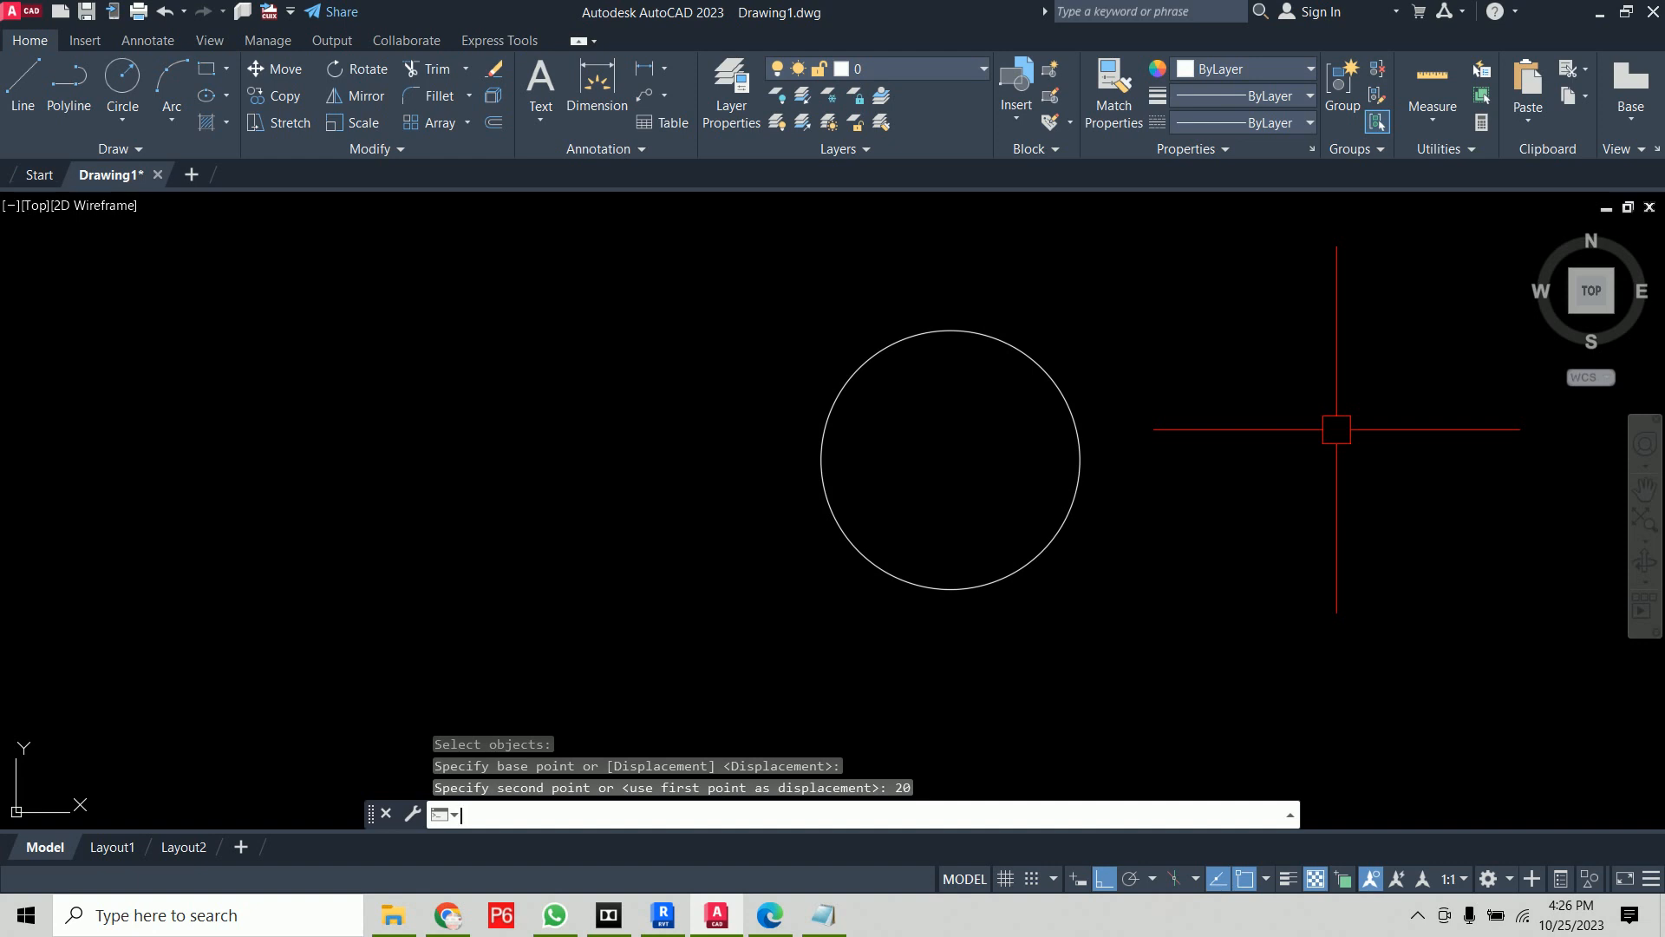
# Delete the circle from the drawing area
pyautogui.click(1336, 429)
pyautogui.click(988, 491)
pyautogui.press('Delete')
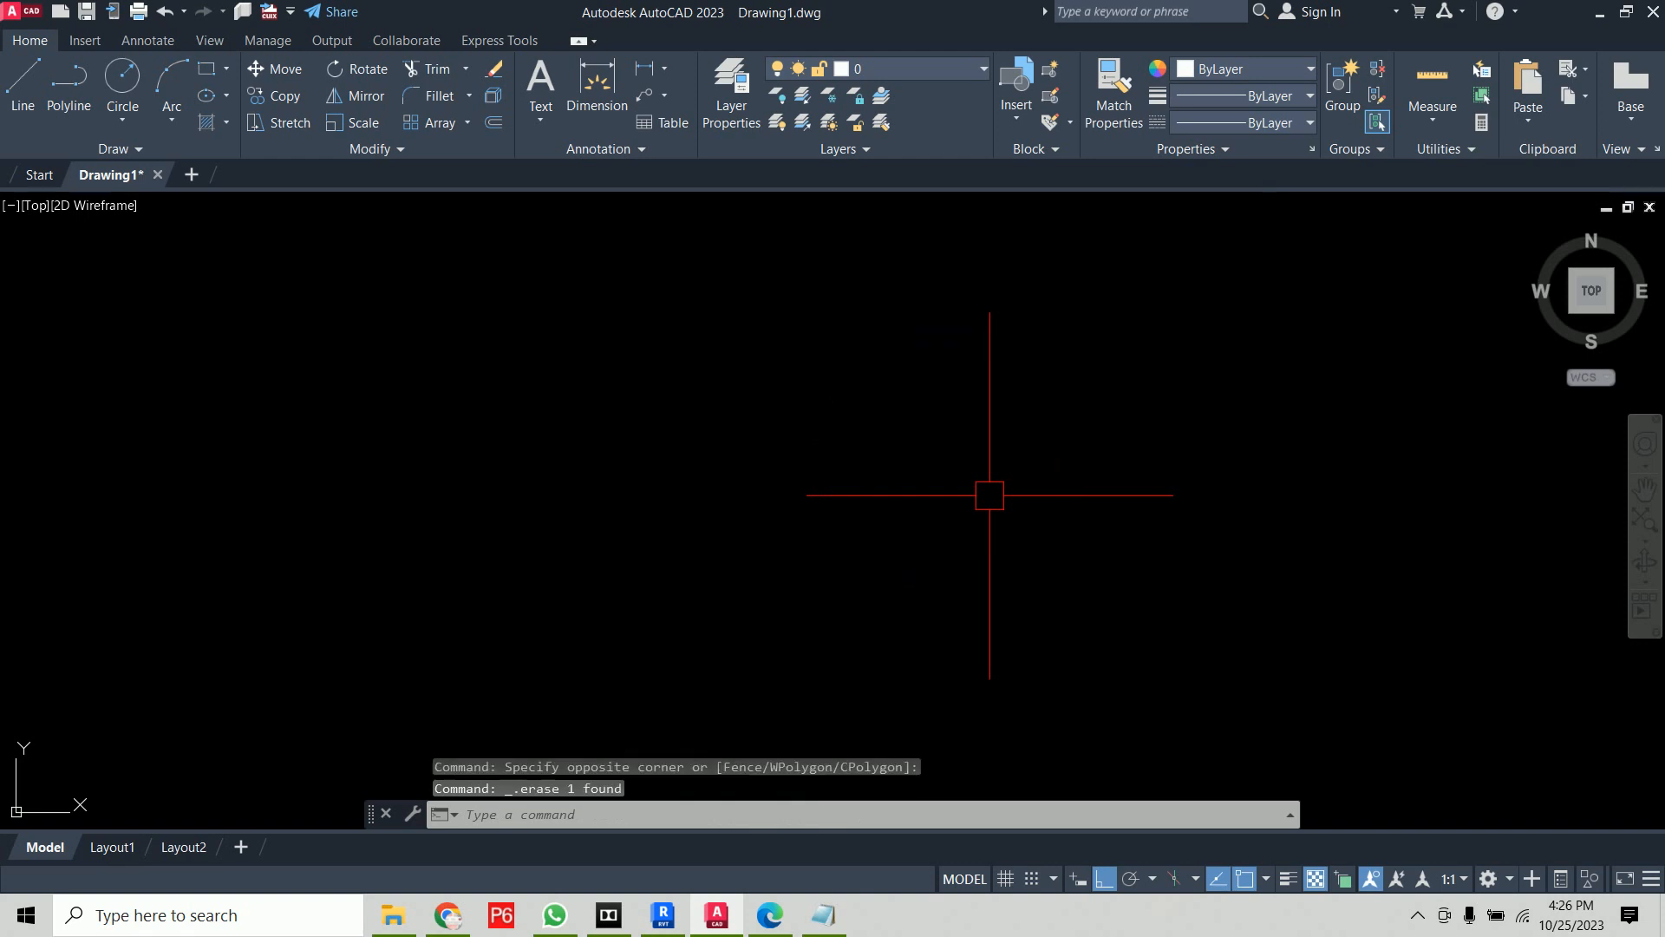
# Draw a horizontal ellipse with a first axis of 100 and a distance of 20 to the other axis
pyautogui.write('EL')
pyautogui.press('Return')
pyautogui.click(489, 437)
pyautogui.write('100')
pyautogui.press('Return')
pyautogui.write('20')
pyautogui.press('Return')
pyautogui.moveTo(1324, 521); pyautogui.dragTo(1117, 571, button='middle')
# Try to stretch the ellipse's right part to the right, using its right quadrant as the base point
pyautogui.write('s')
pyautogui.press('Return')
pyautogui.click(1100, 309)
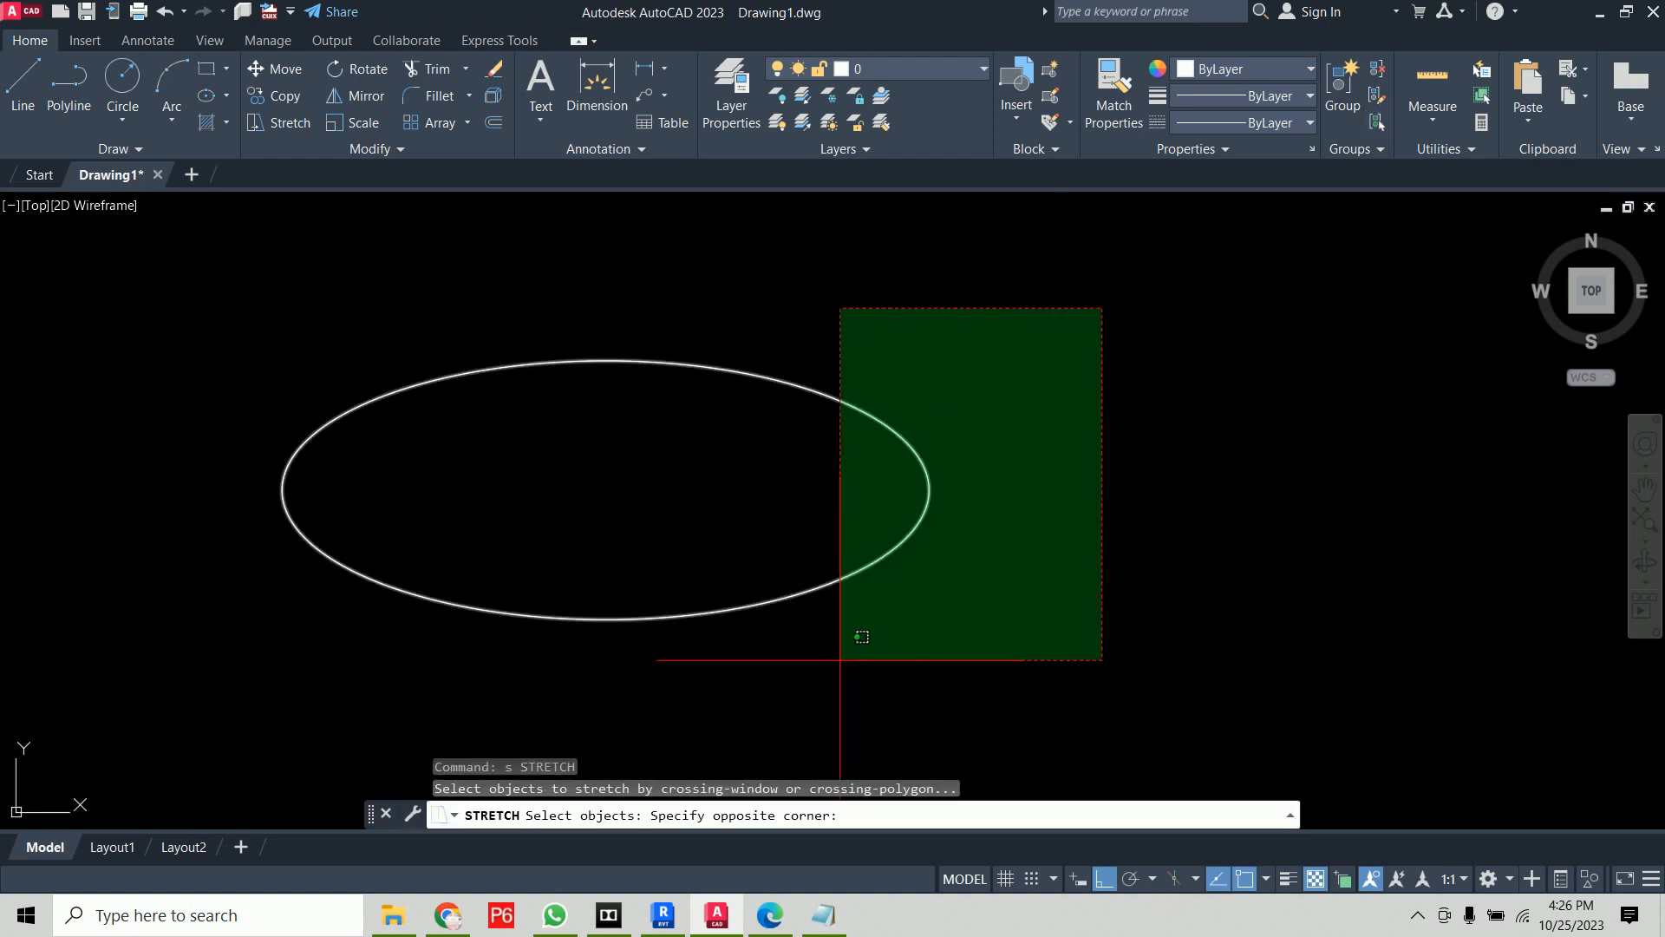
pyautogui.click(840, 660)
pyautogui.press('Return')
pyautogui.click(929, 489)
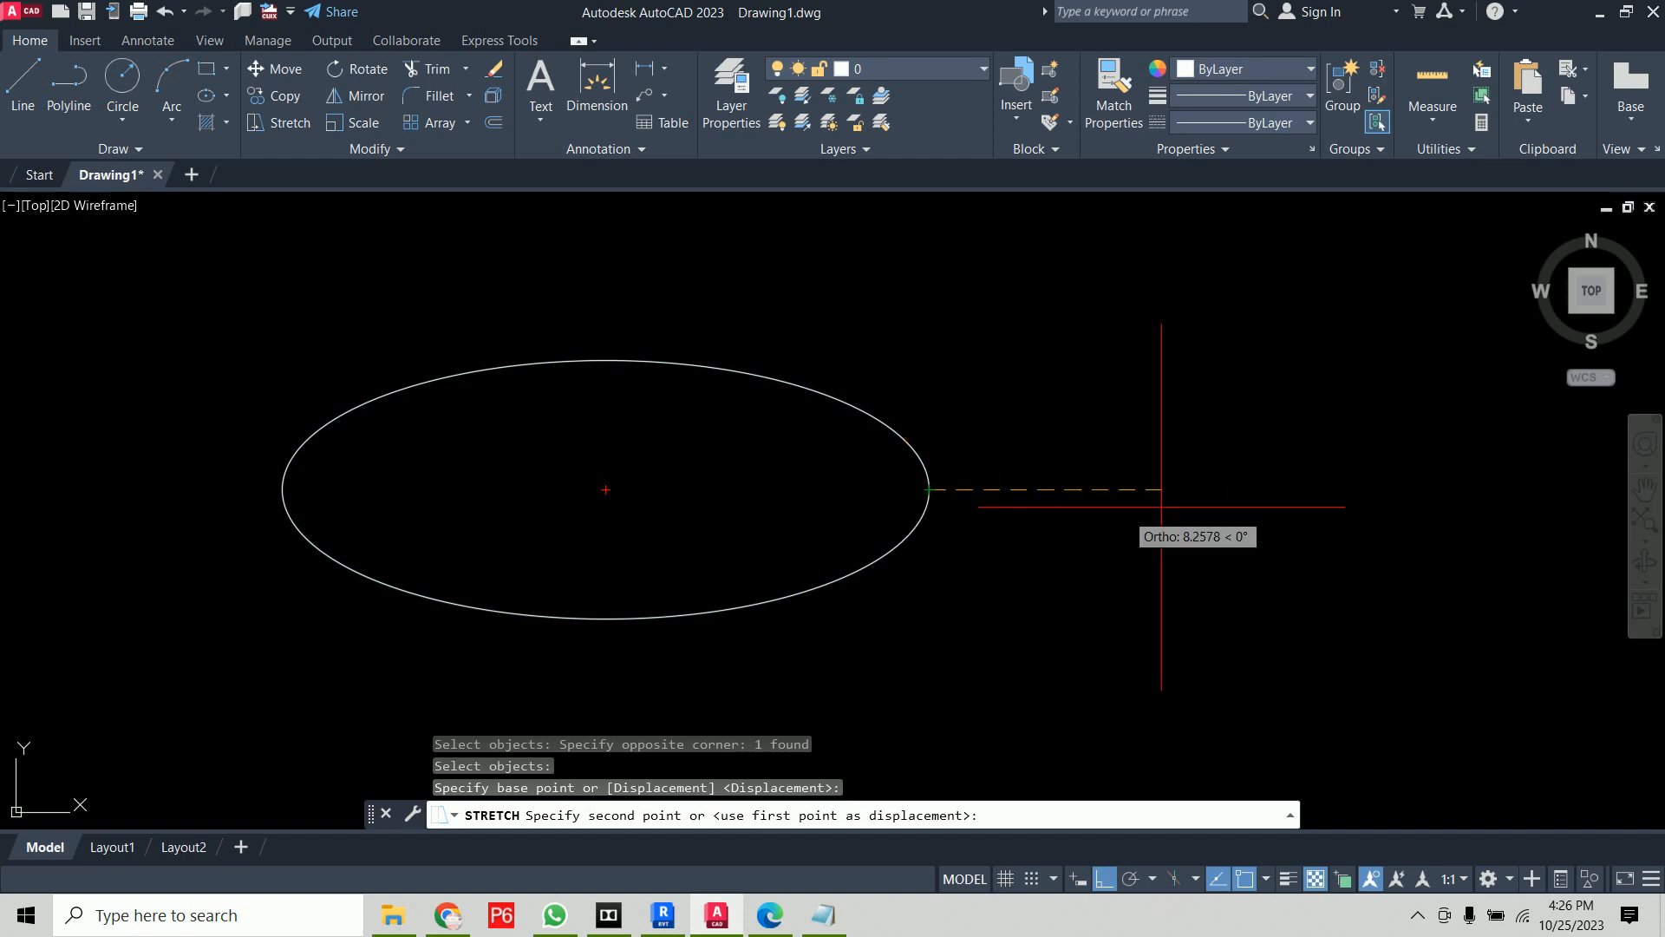
pyautogui.press('Escape')
pyautogui.press('Escape')
pyautogui.press('Escape')
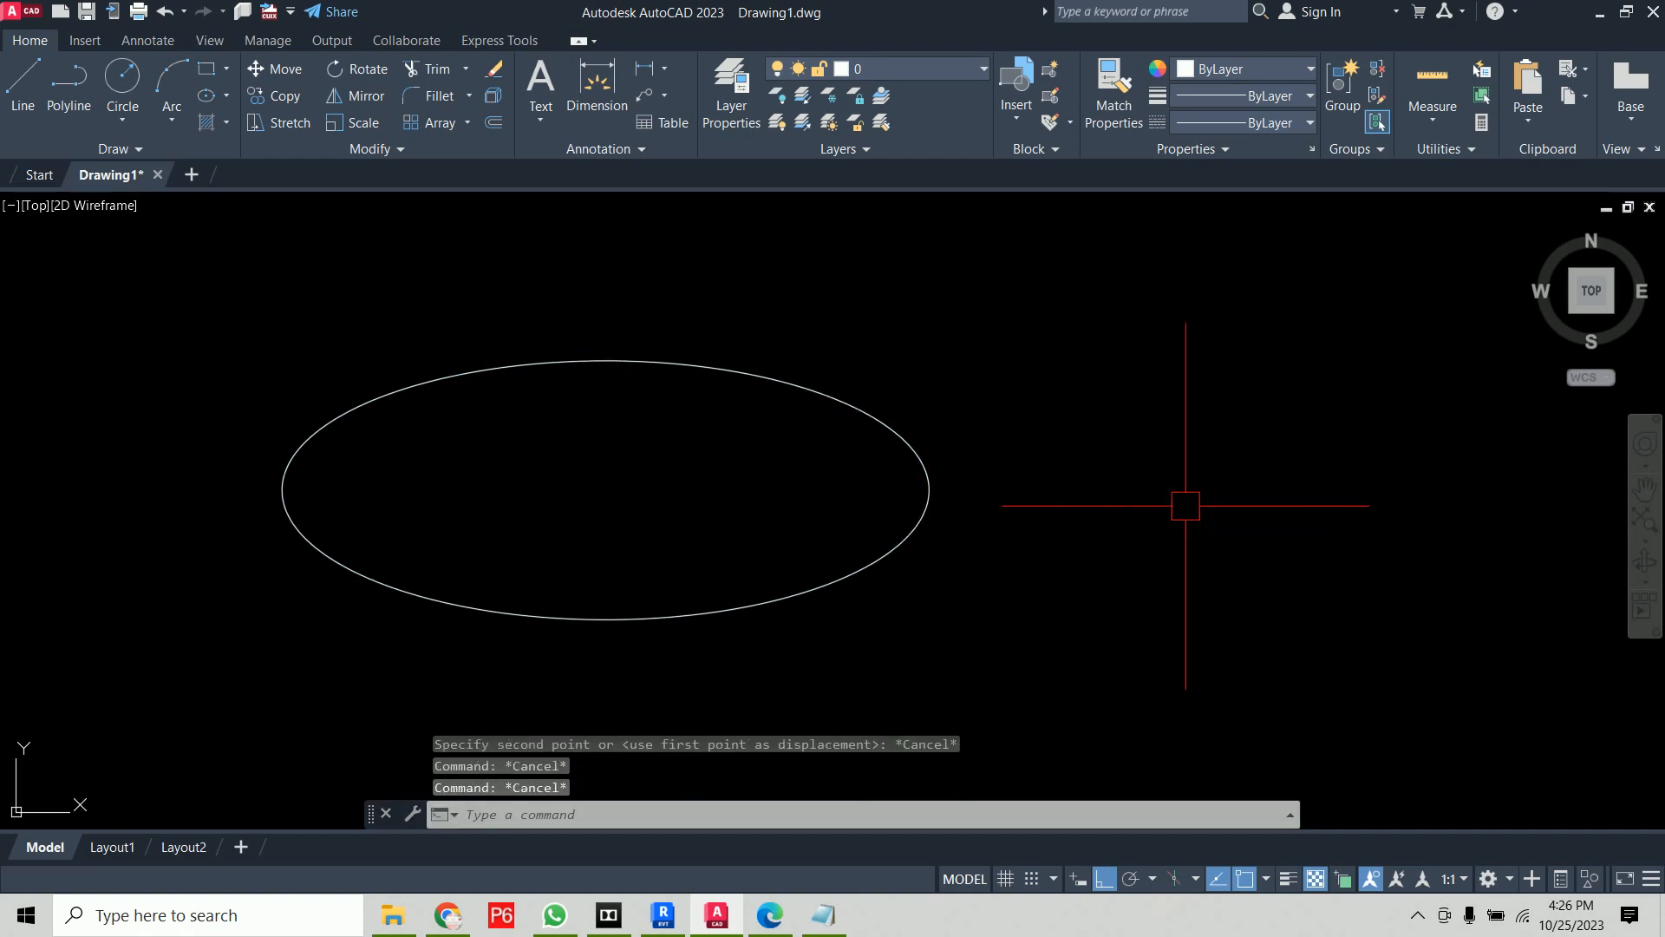
# Delete the ellipse from the drawing area
pyautogui.click(1151, 425)
pyautogui.click(797, 591)
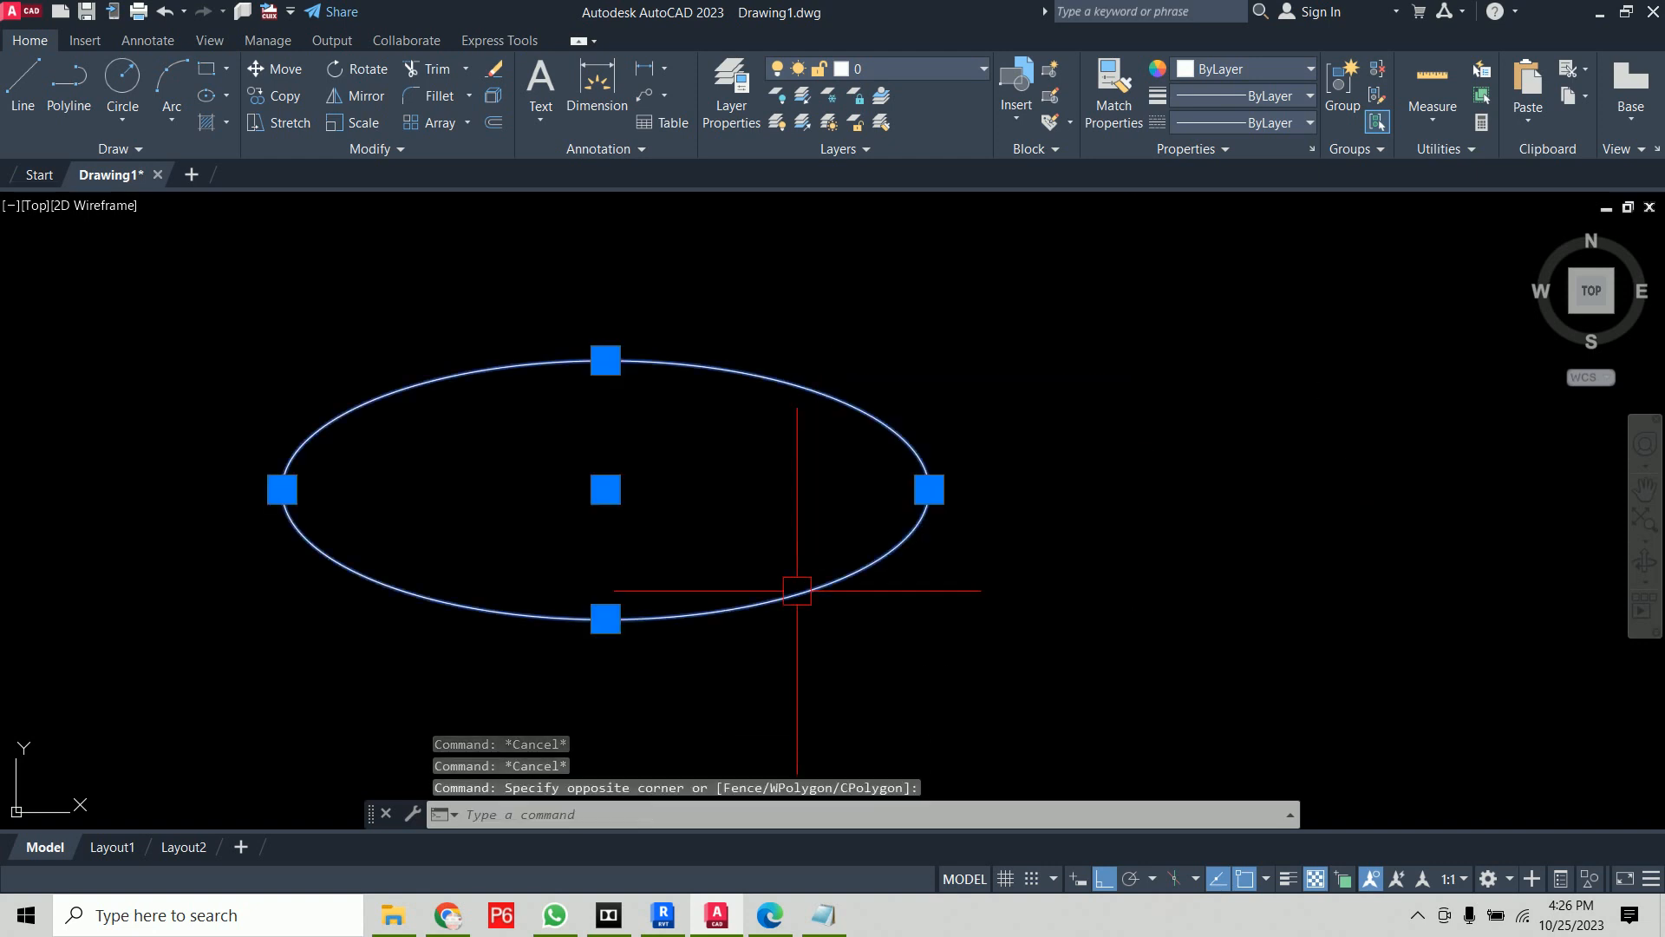
pyautogui.press('Delete')
# Draw an 8-sided polygon inscribed in a circle with a radius of 50
pyautogui.write('pol')
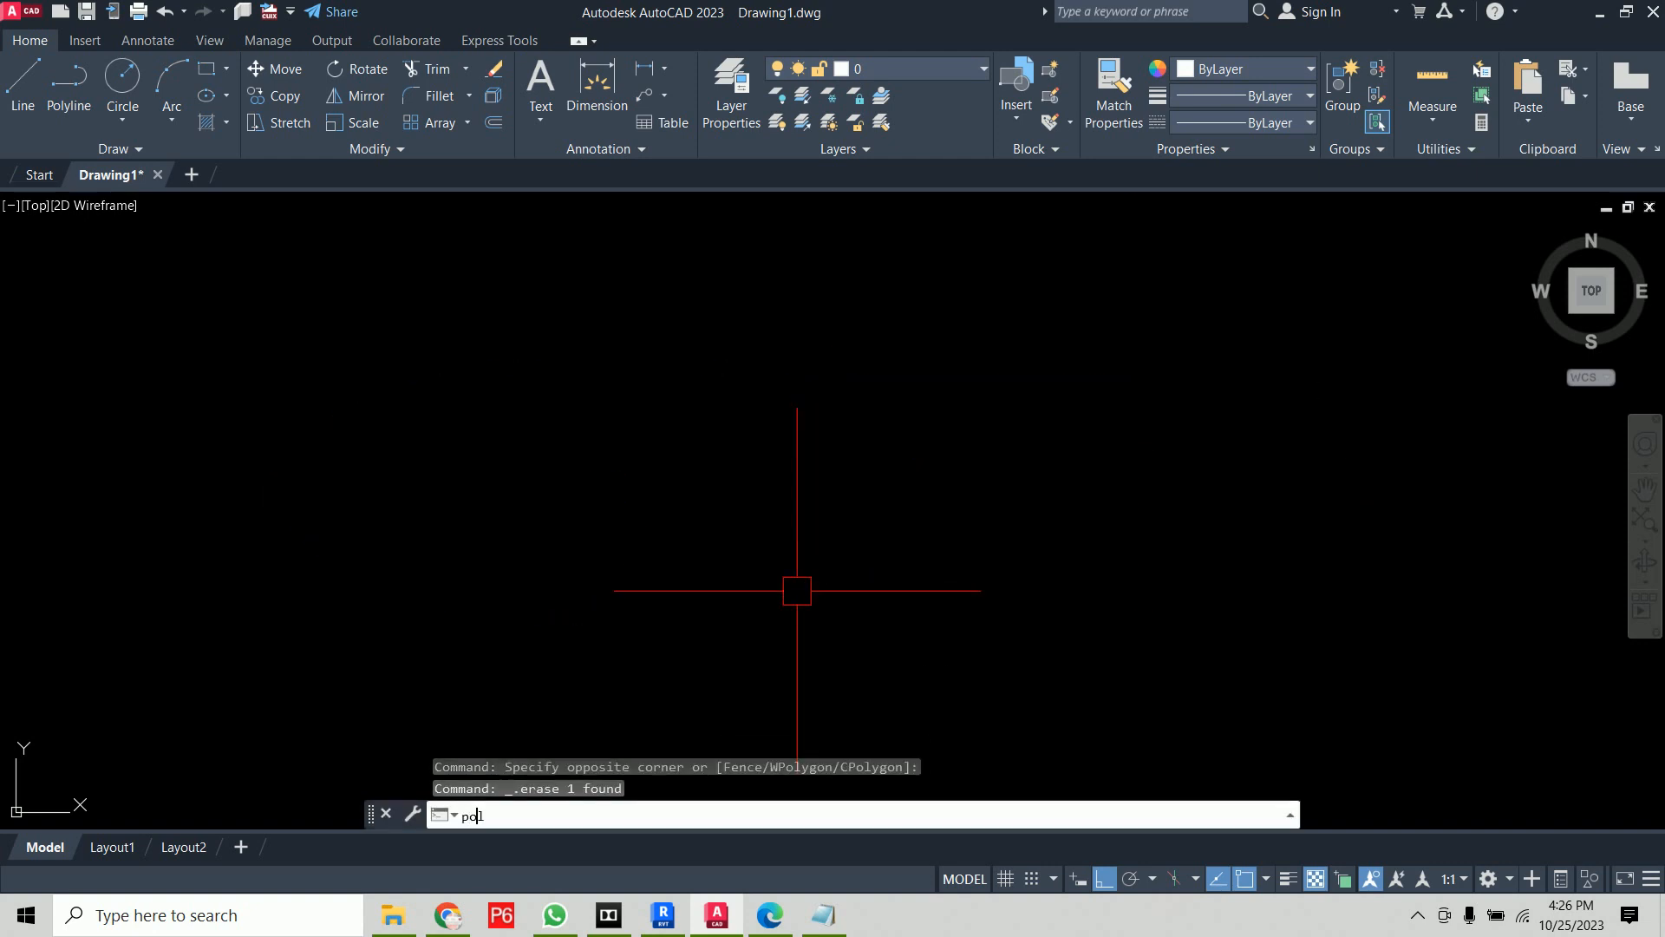
pyautogui.press('Return')
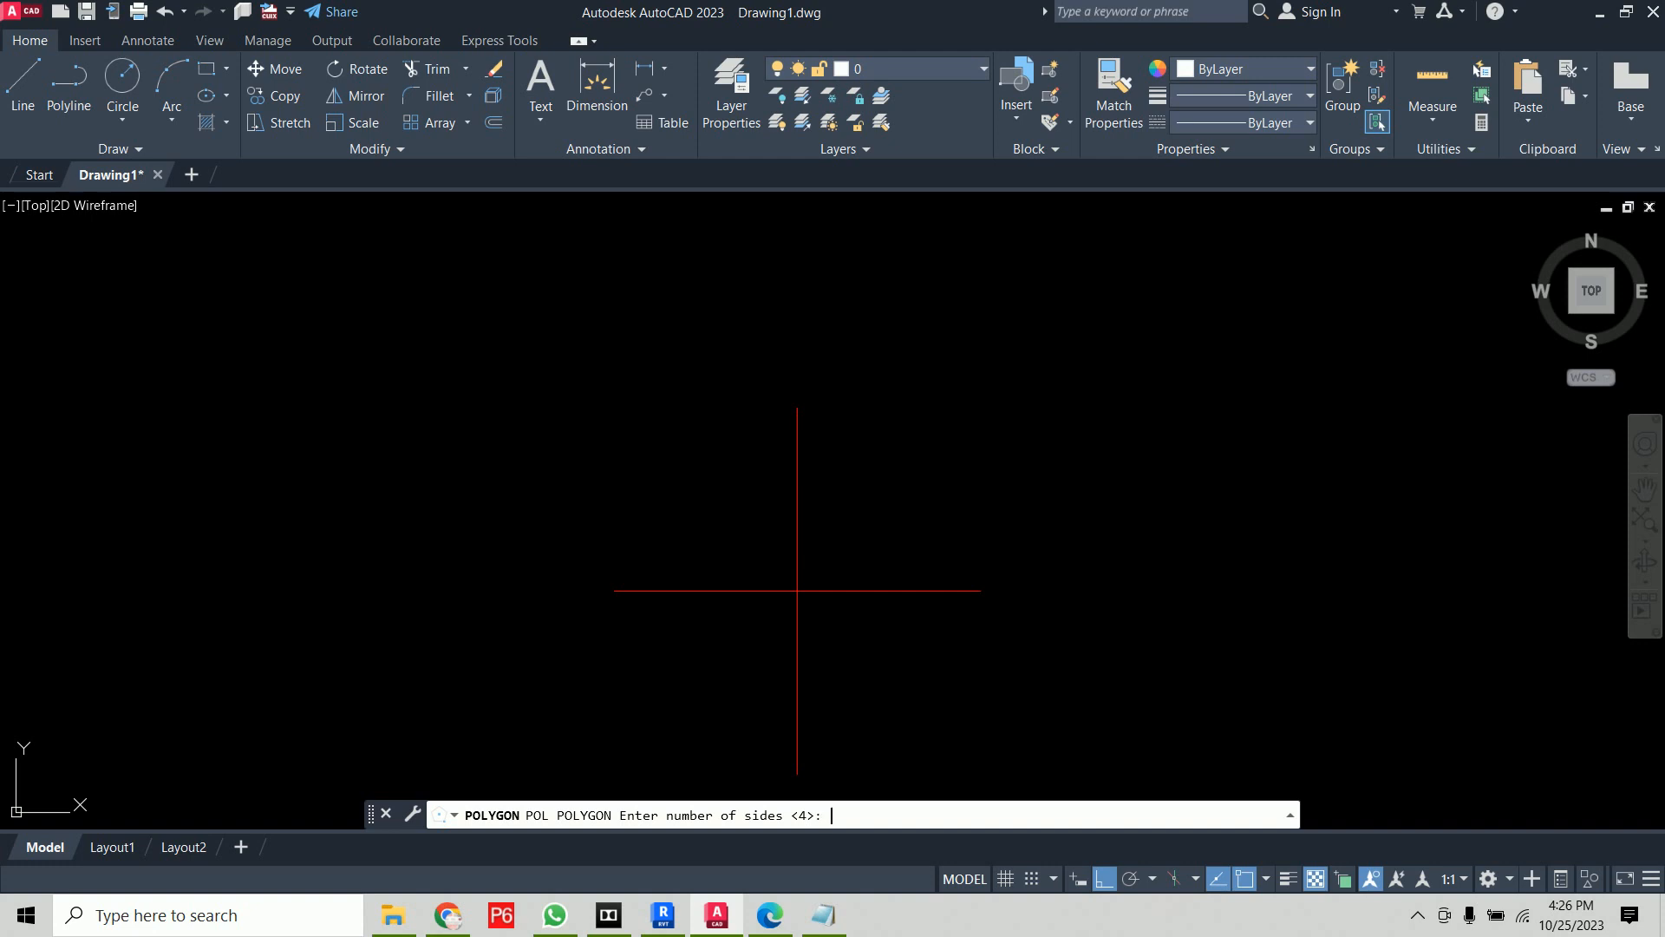
pyautogui.write('8')
pyautogui.press('Return')
pyautogui.click(751, 522)
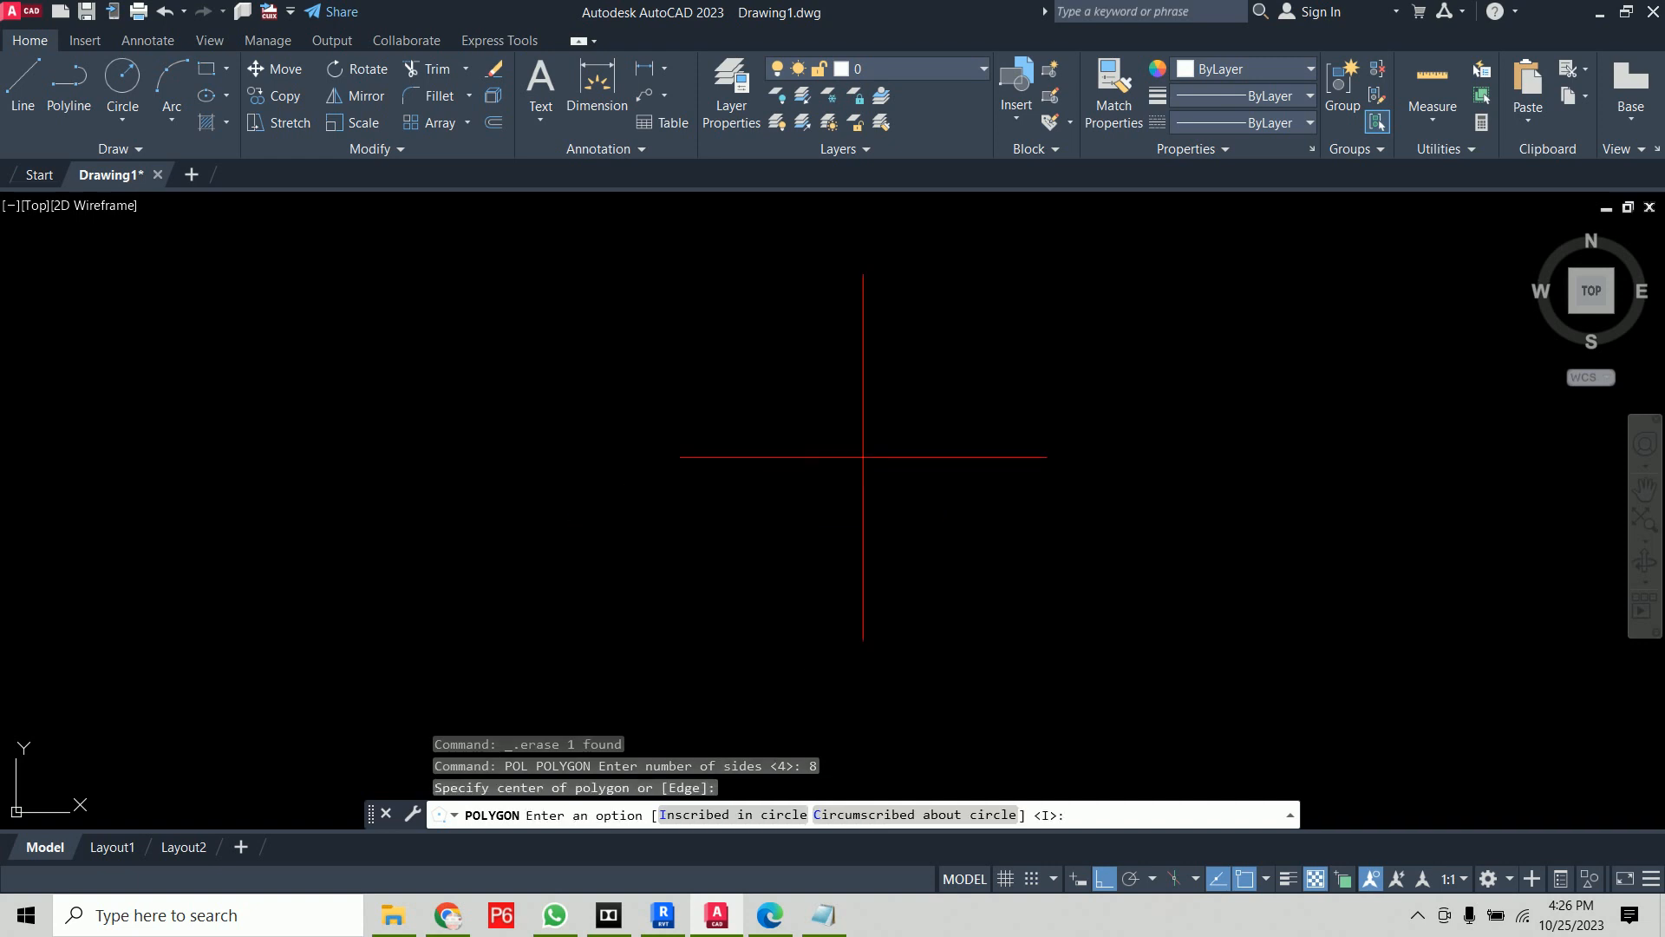
pyautogui.write('i')
pyautogui.press('Return')
pyautogui.write('50')
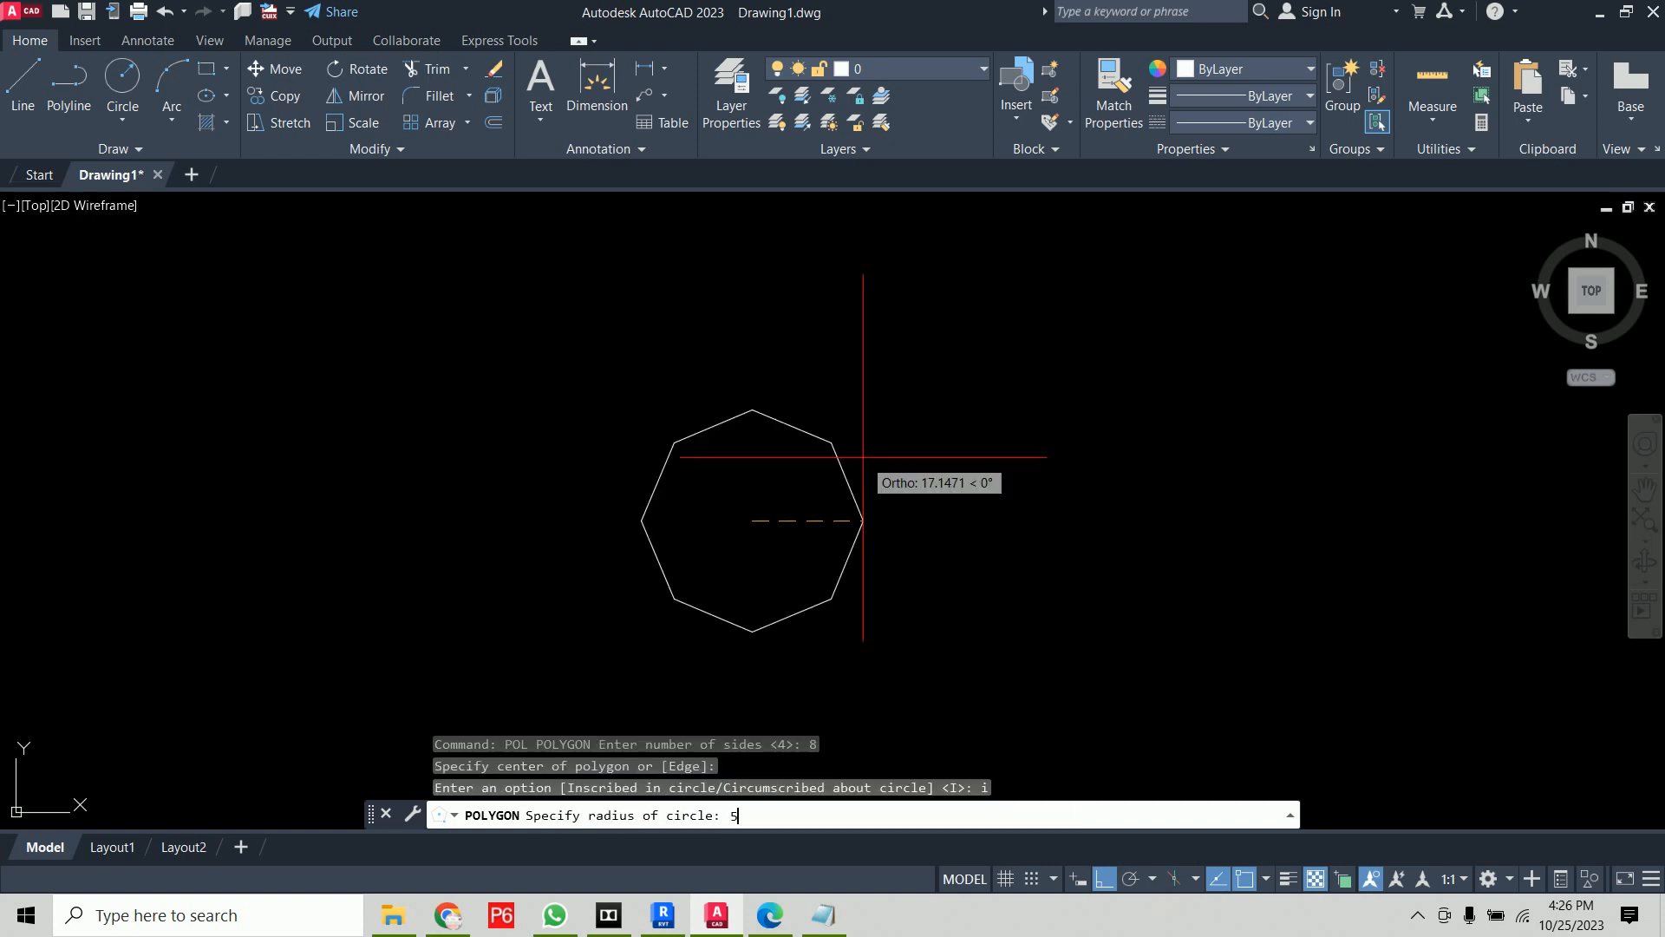
pyautogui.press('Return')
pyautogui.scroll(-2, 1245, 405)
pyautogui.moveTo(1245, 405); pyautogui.dragTo(929, 408, button='middle')
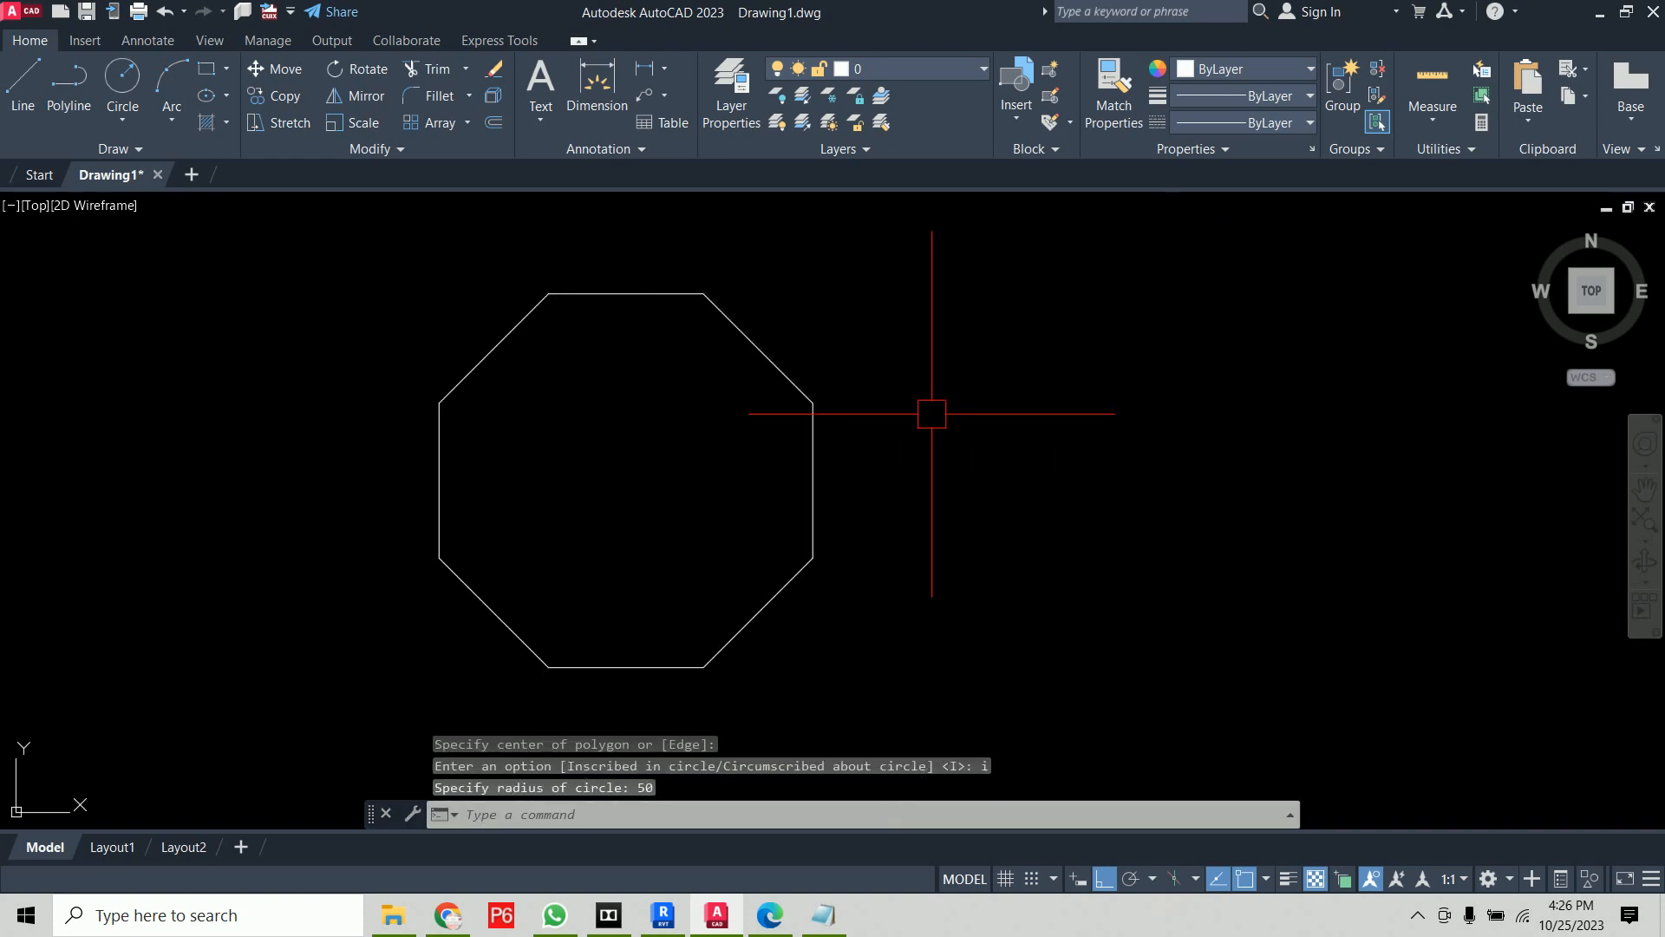
# Try to stretch the octagon's right part to the right, using the right end of its lower edge as the base point
pyautogui.write('s')
pyautogui.press('Return')
pyautogui.click(959, 250)
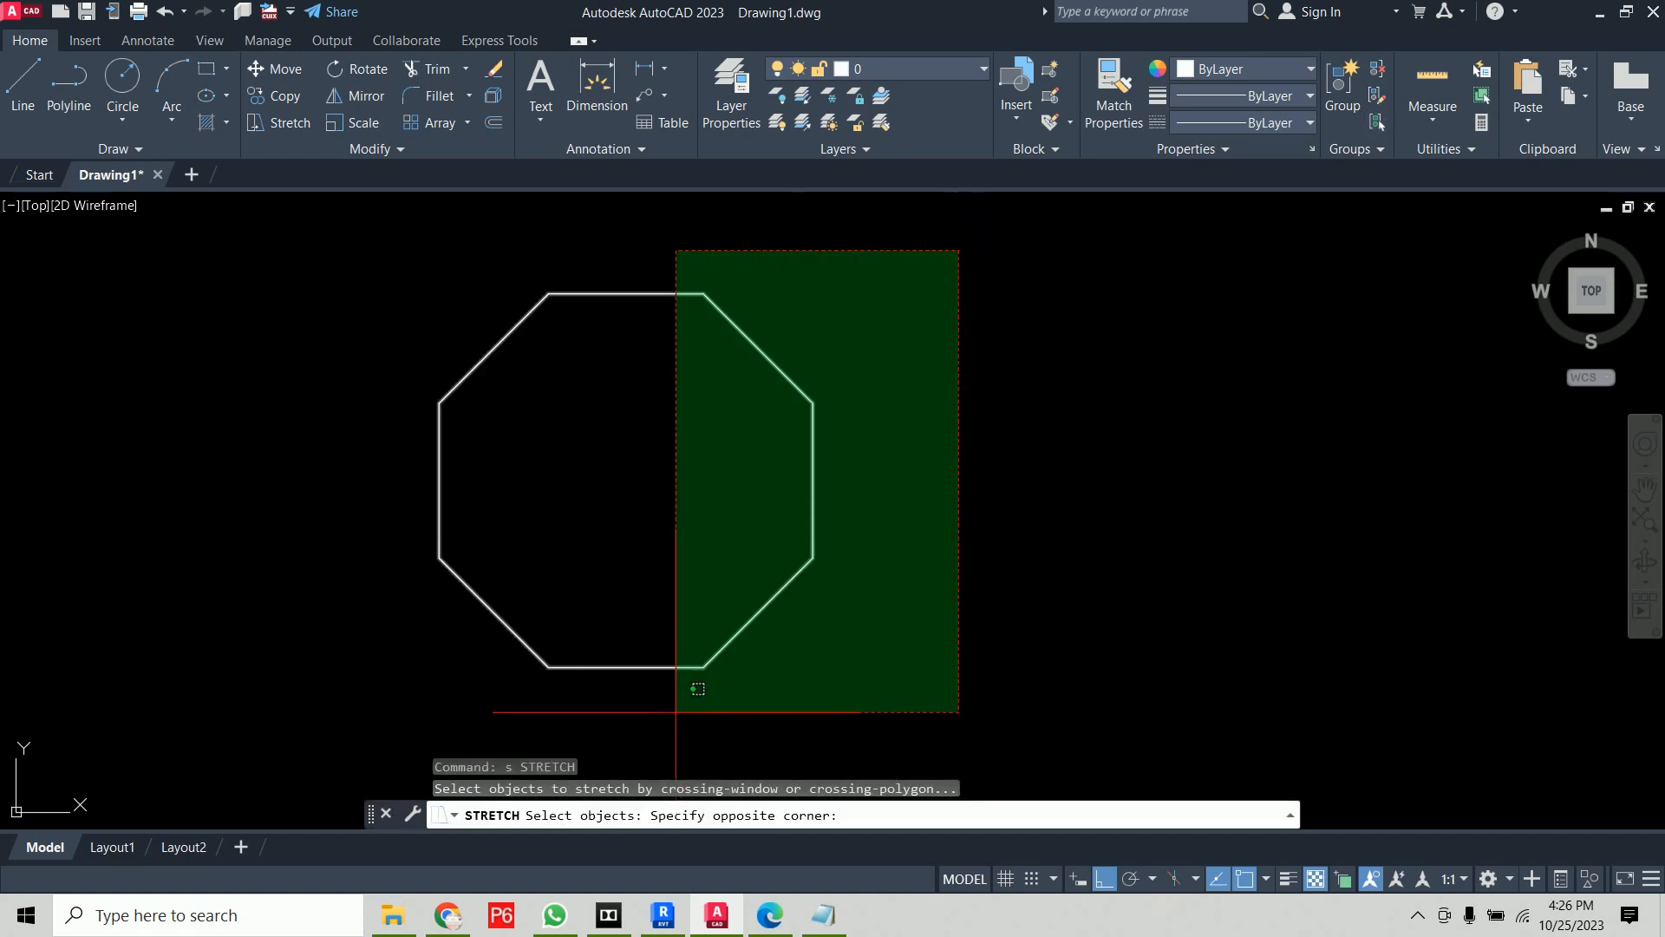
pyautogui.click(691, 708)
pyautogui.press('Return')
pyautogui.click(704, 667)
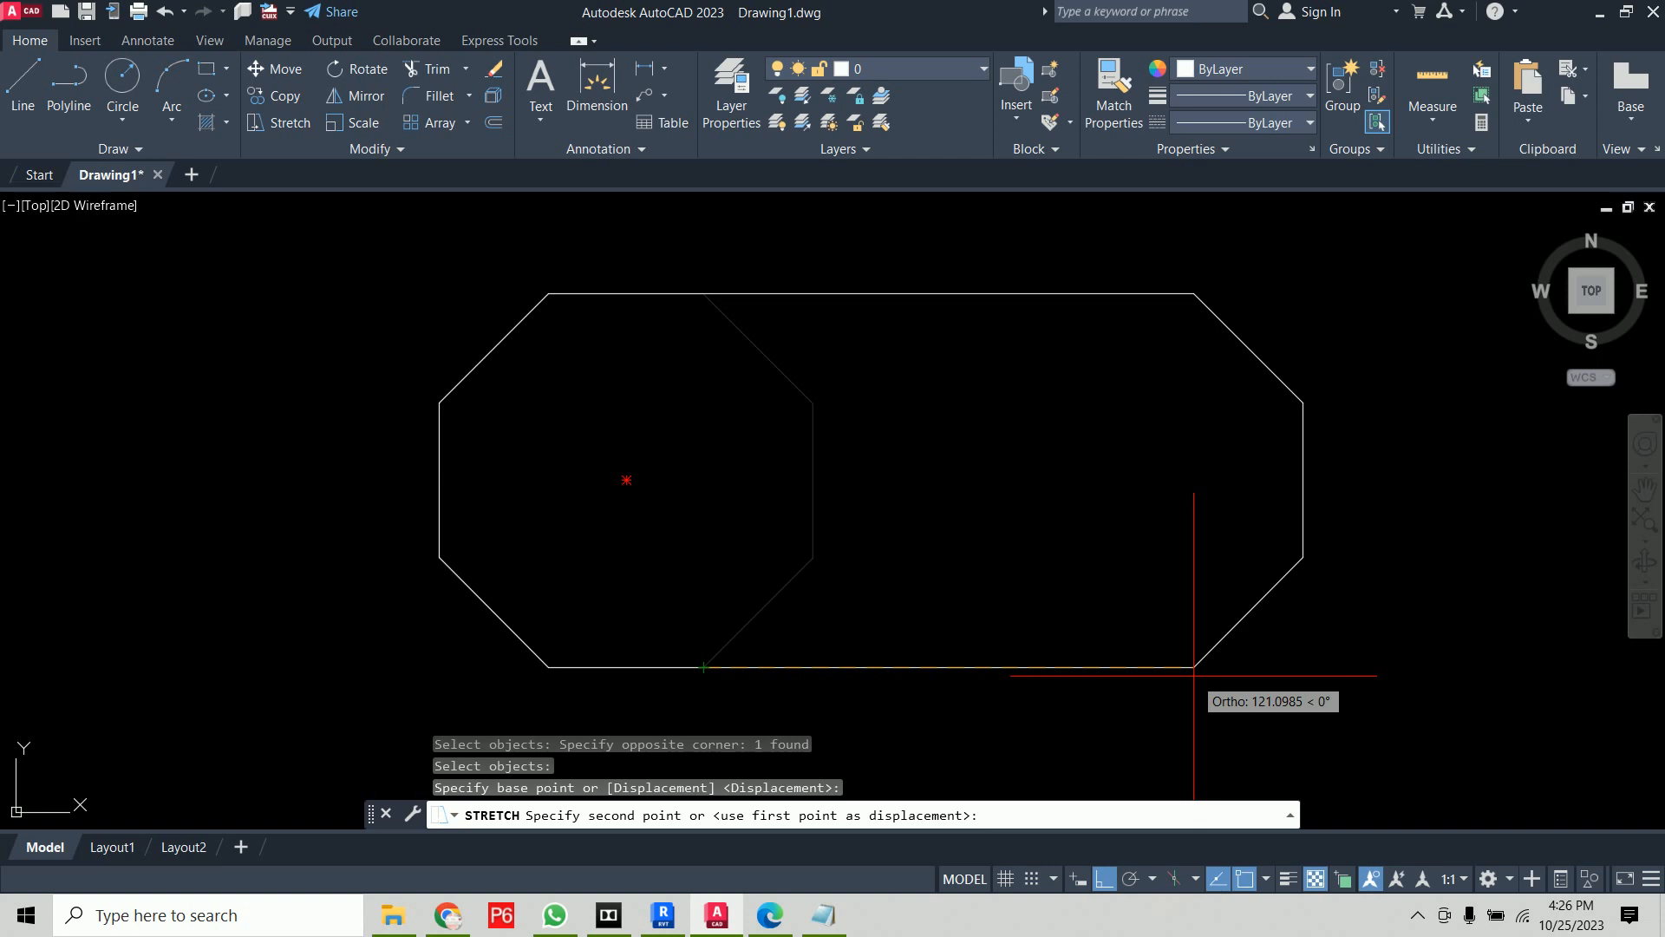
pyautogui.press('Escape')
pyautogui.press('Escape')
pyautogui.press('Escape')
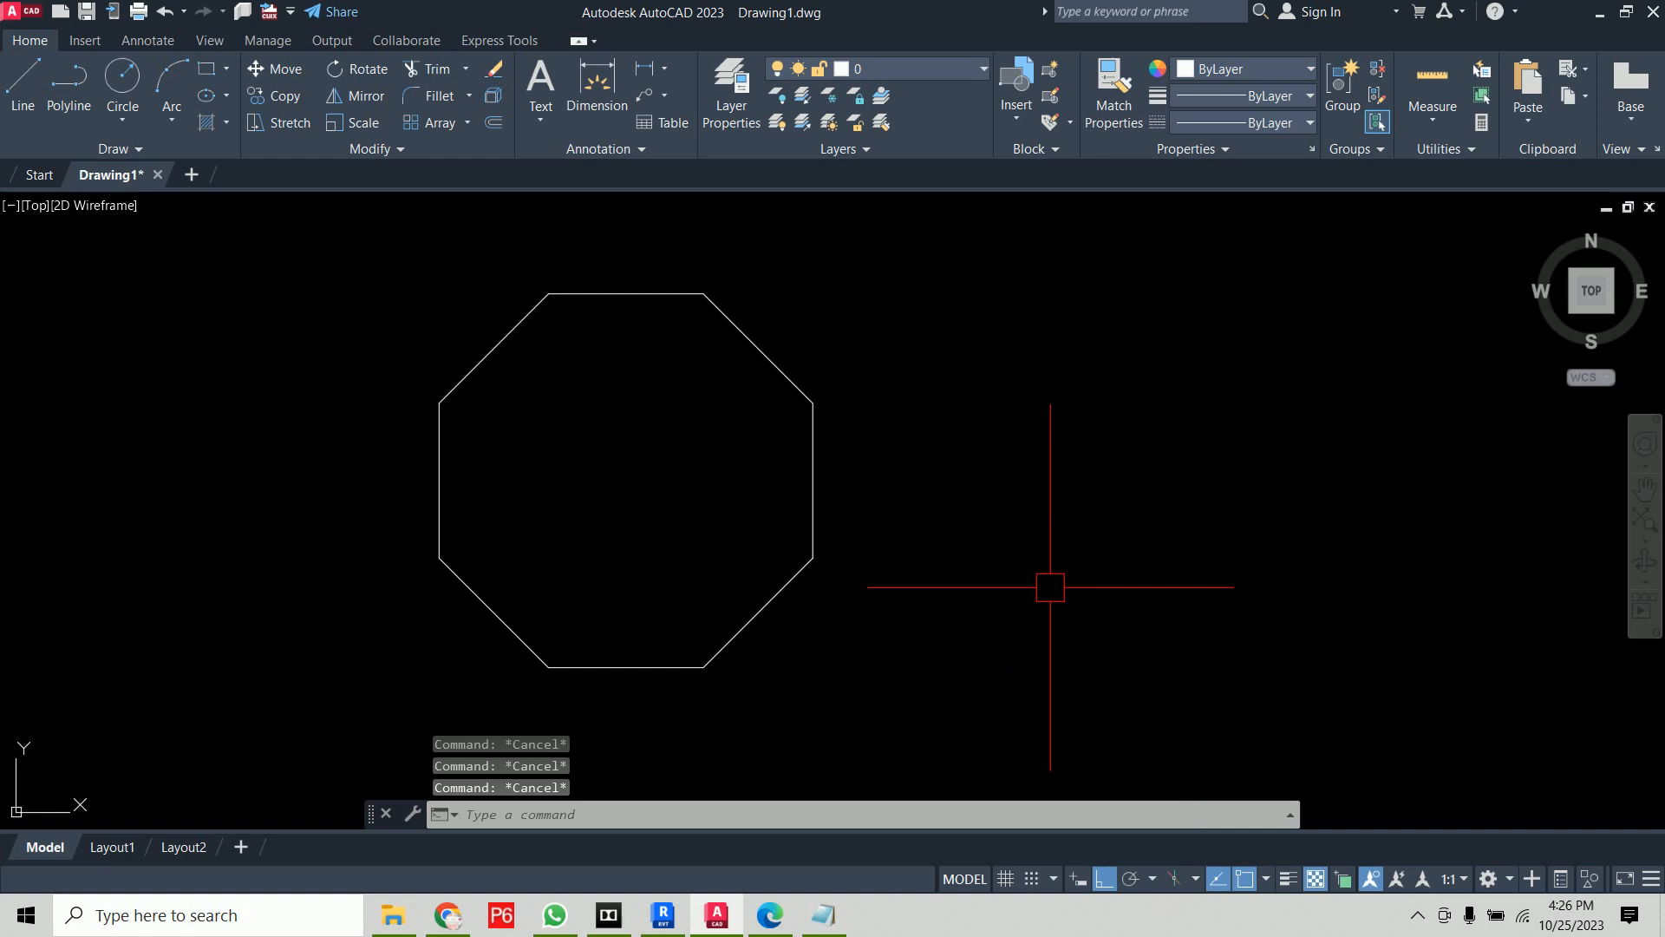
# Delete the octagon from the drawing area
pyautogui.click(989, 304)
pyautogui.click(407, 558)
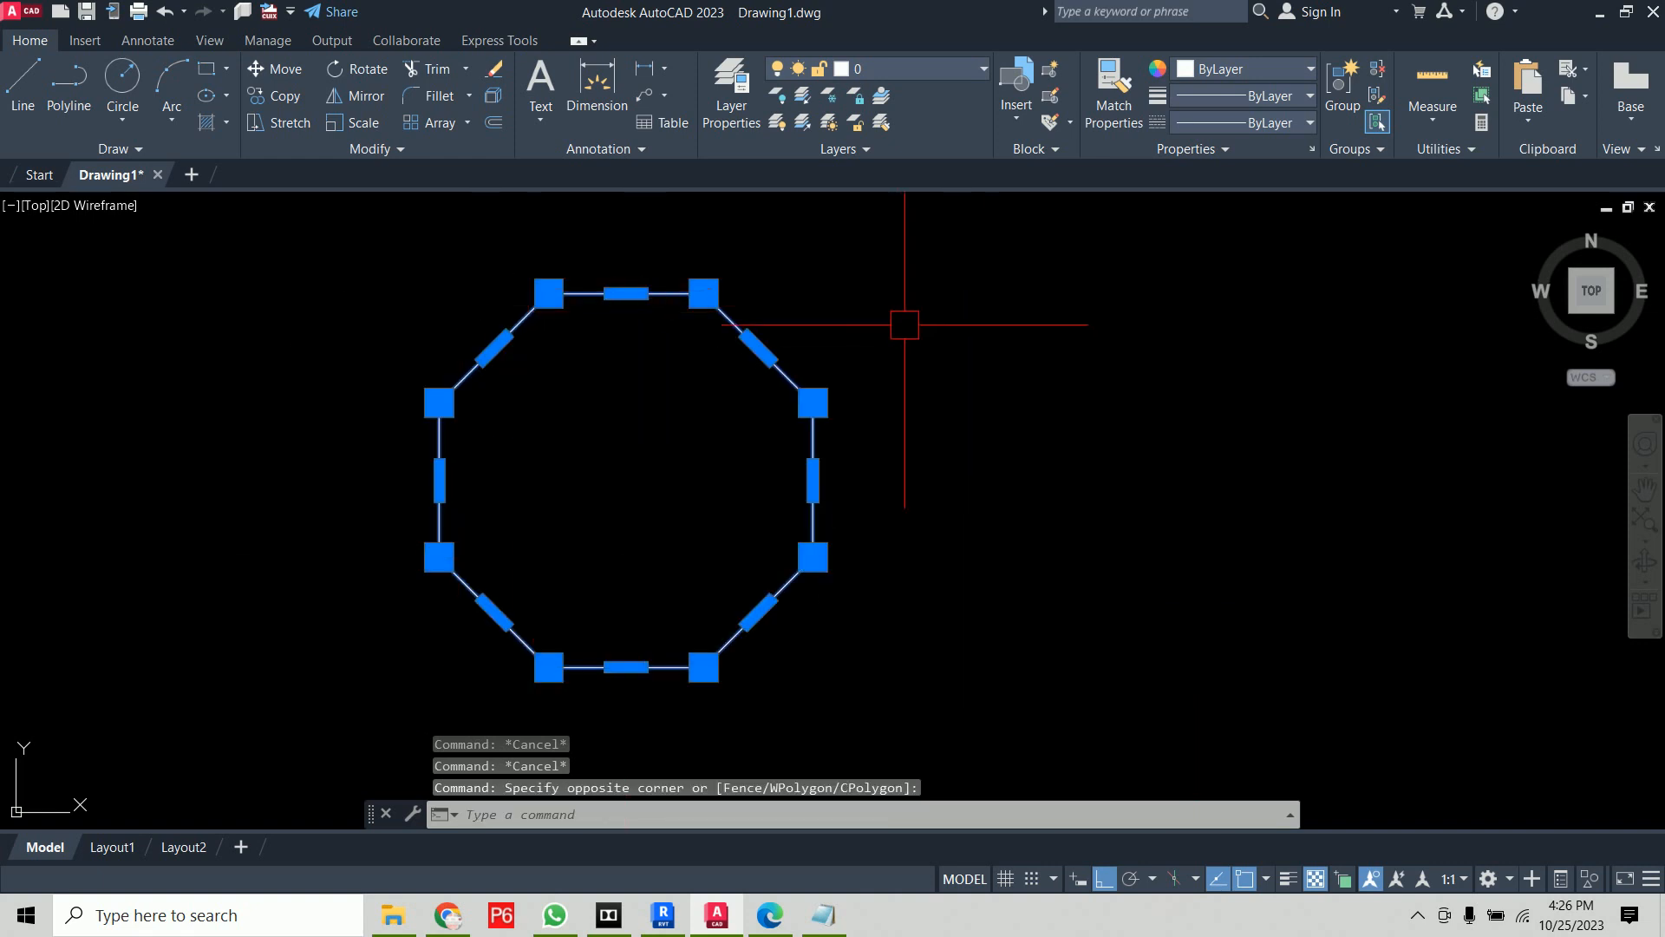
pyautogui.press('Delete')
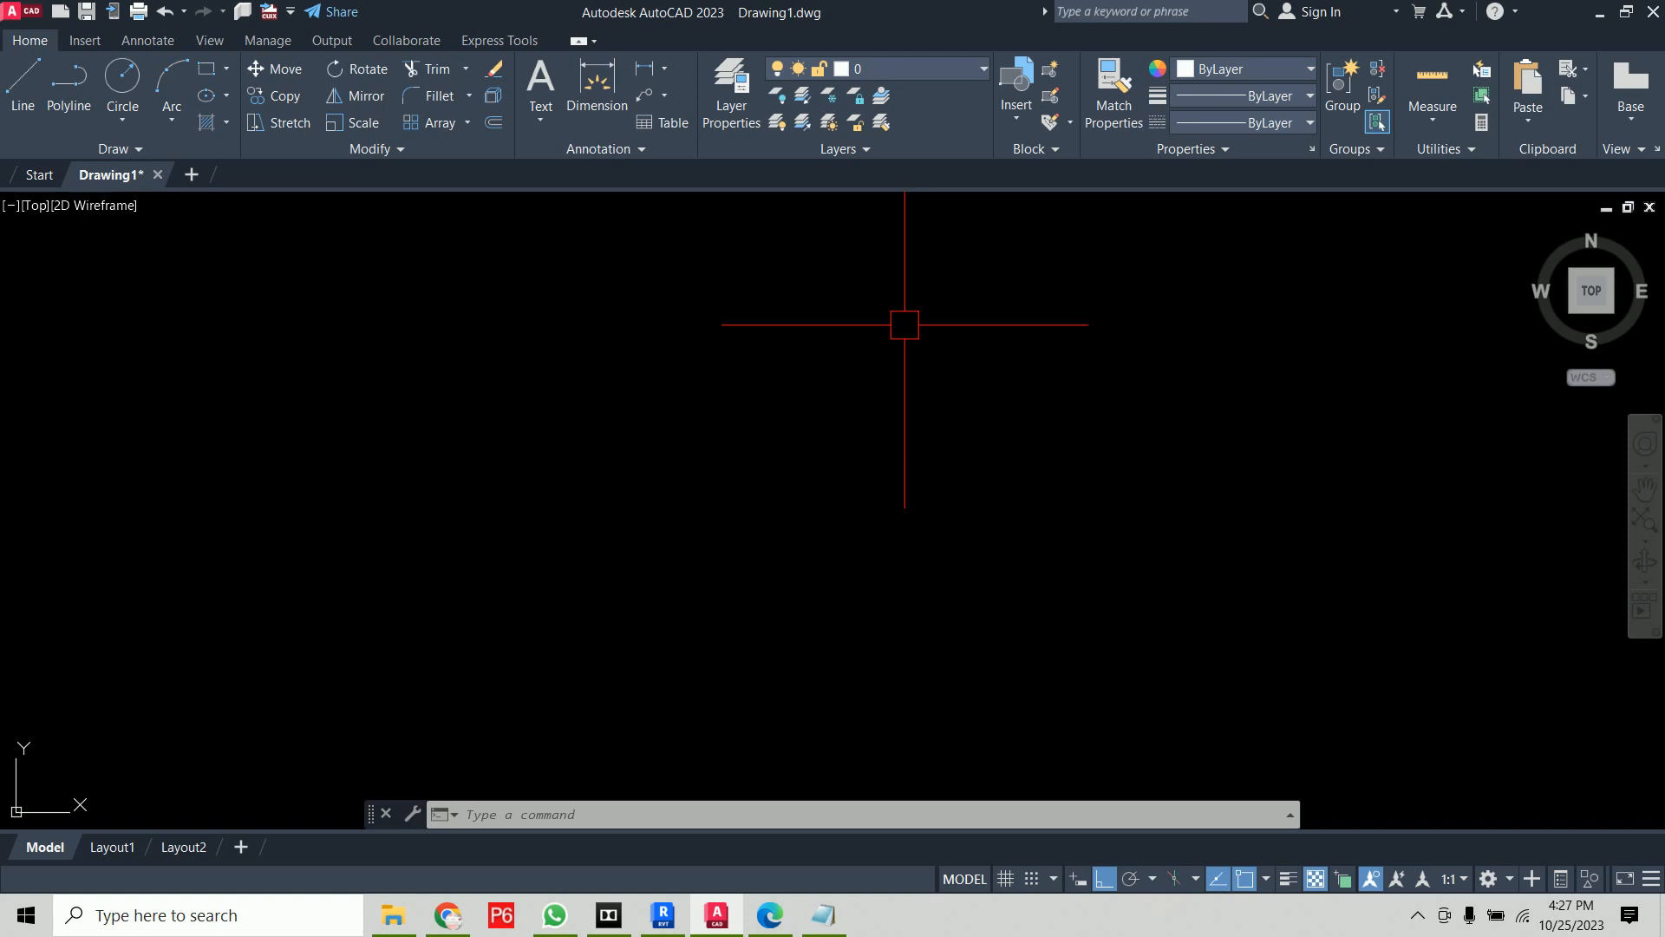
# Switch to the Autocad Class PDF in Edge and ink-mark item 41, its destination-point instruction and the item 42 Leader Line heading
pyautogui.click(769, 915)
pyautogui.moveTo(143, 419)
pyautogui.mouseDown()
pyautogui.moveTo(159, 439)
pyautogui.moveTo(217, 388)
pyautogui.mouseUp()
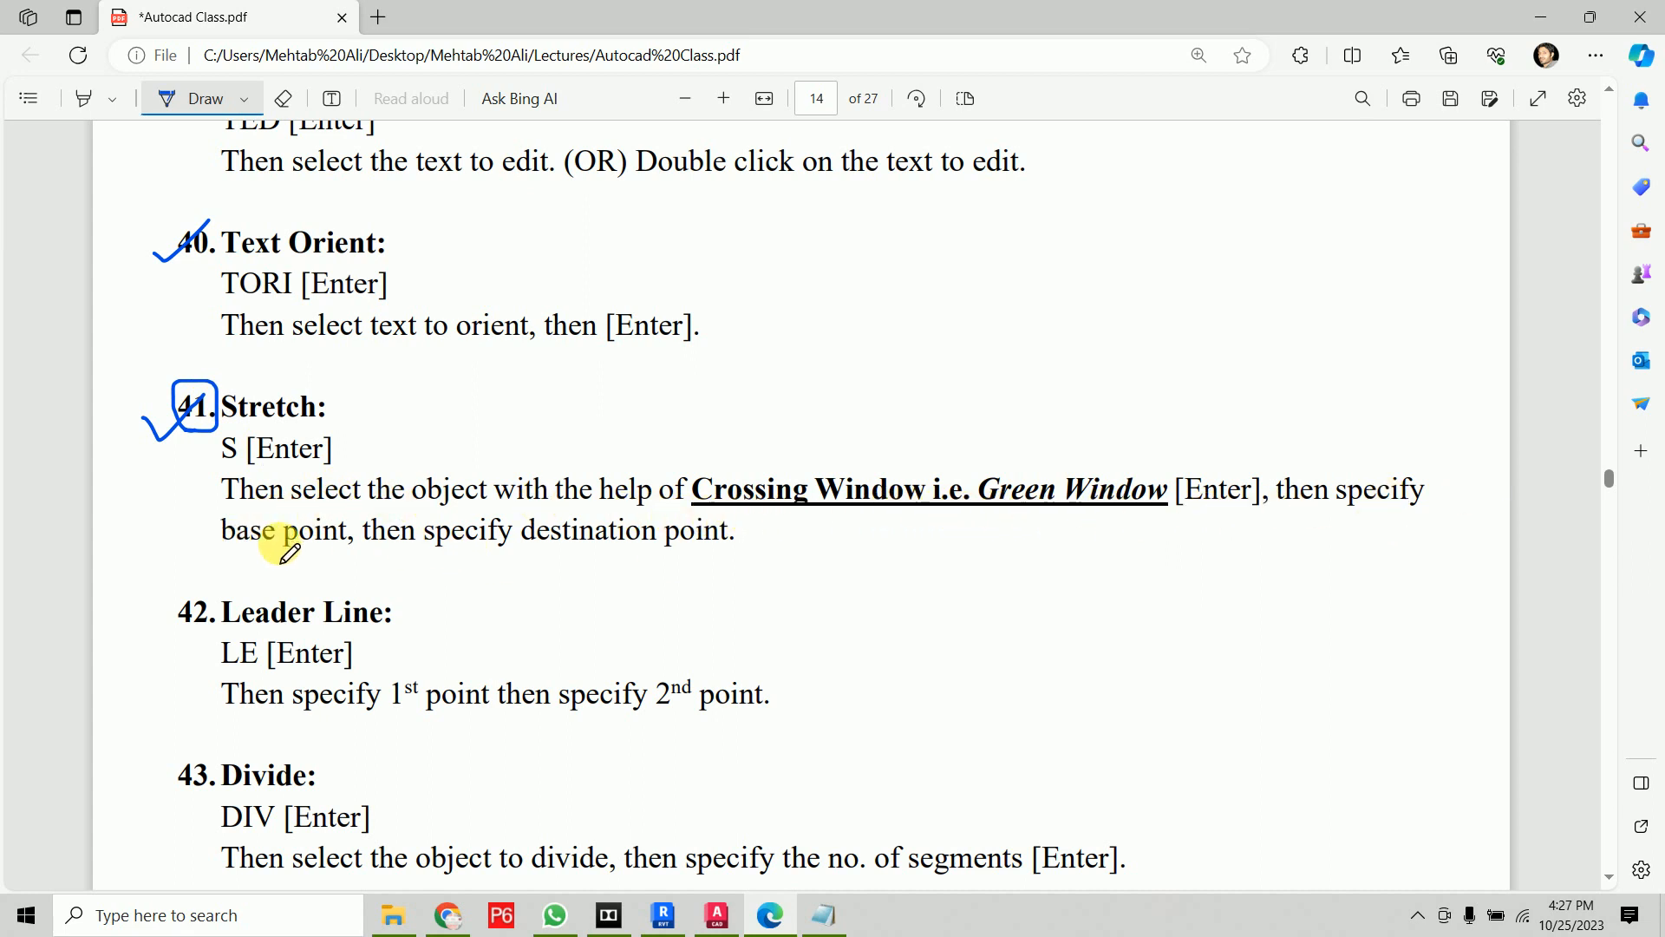
pyautogui.moveTo(479, 561); pyautogui.dragTo(773, 564)
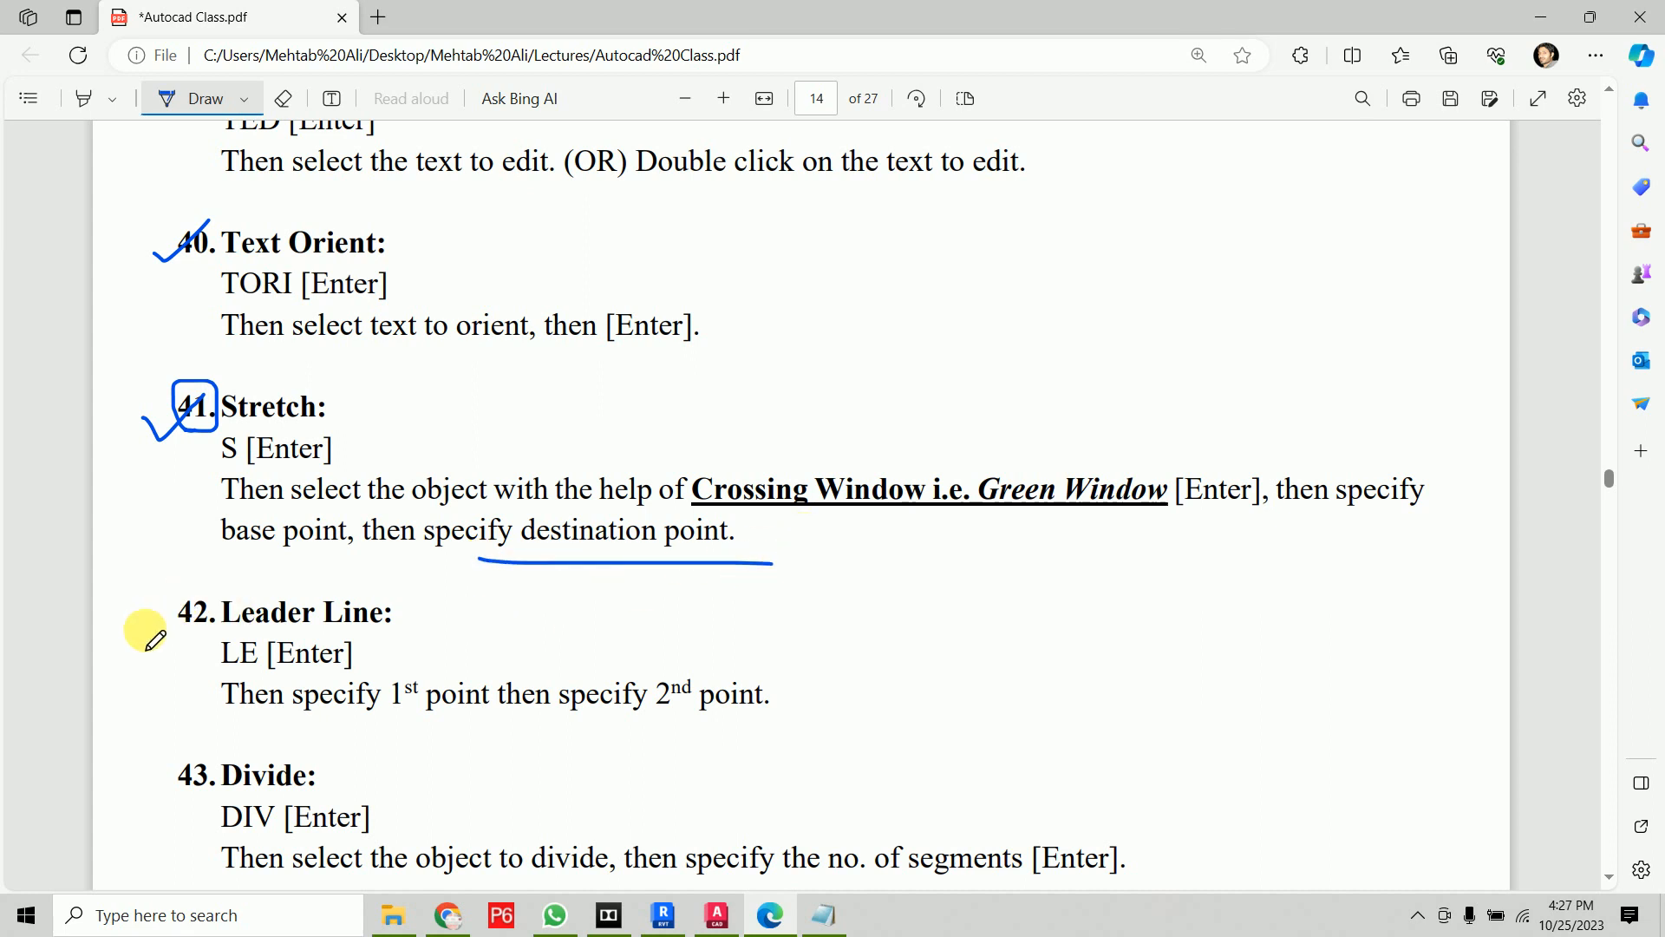
pyautogui.moveTo(163, 642)
pyautogui.mouseDown()
pyautogui.moveTo(346, 626)
pyautogui.moveTo(431, 597)
pyautogui.moveTo(227, 590)
pyautogui.moveTo(167, 633)
pyautogui.moveTo(234, 644)
pyautogui.mouseUp()
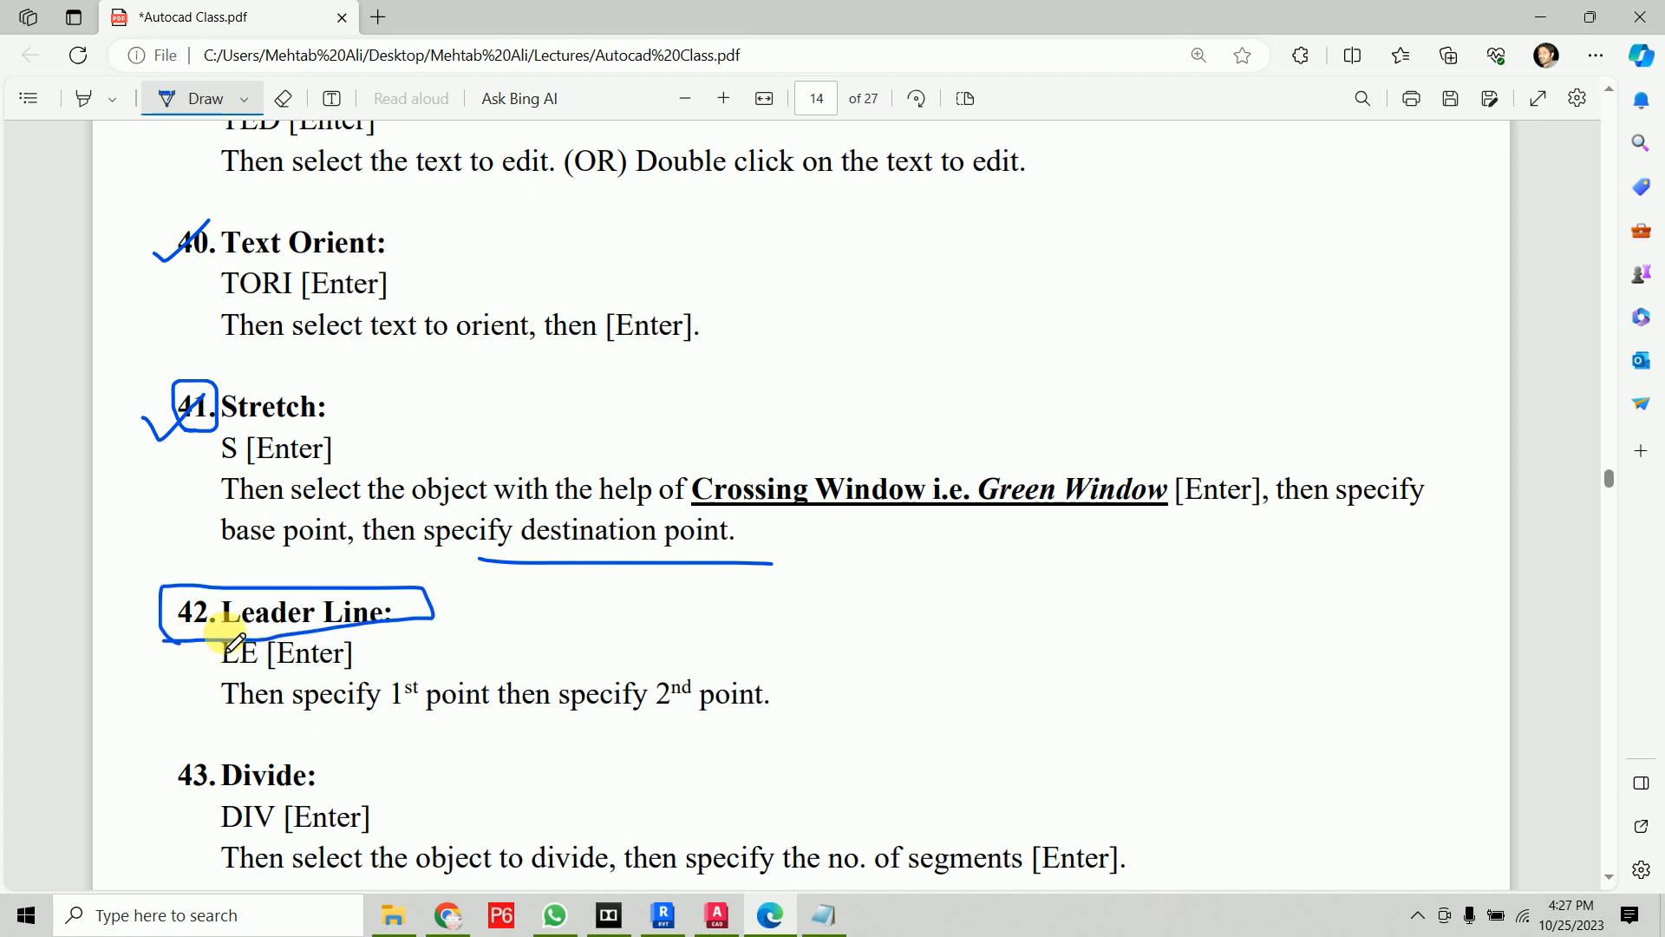
# Switch back to AutoCAD and open the School_Plan drawing from the recent files
pyautogui.click(716, 915)
pyautogui.click(39, 174)
pyautogui.scroll(-3, 1013, 523)
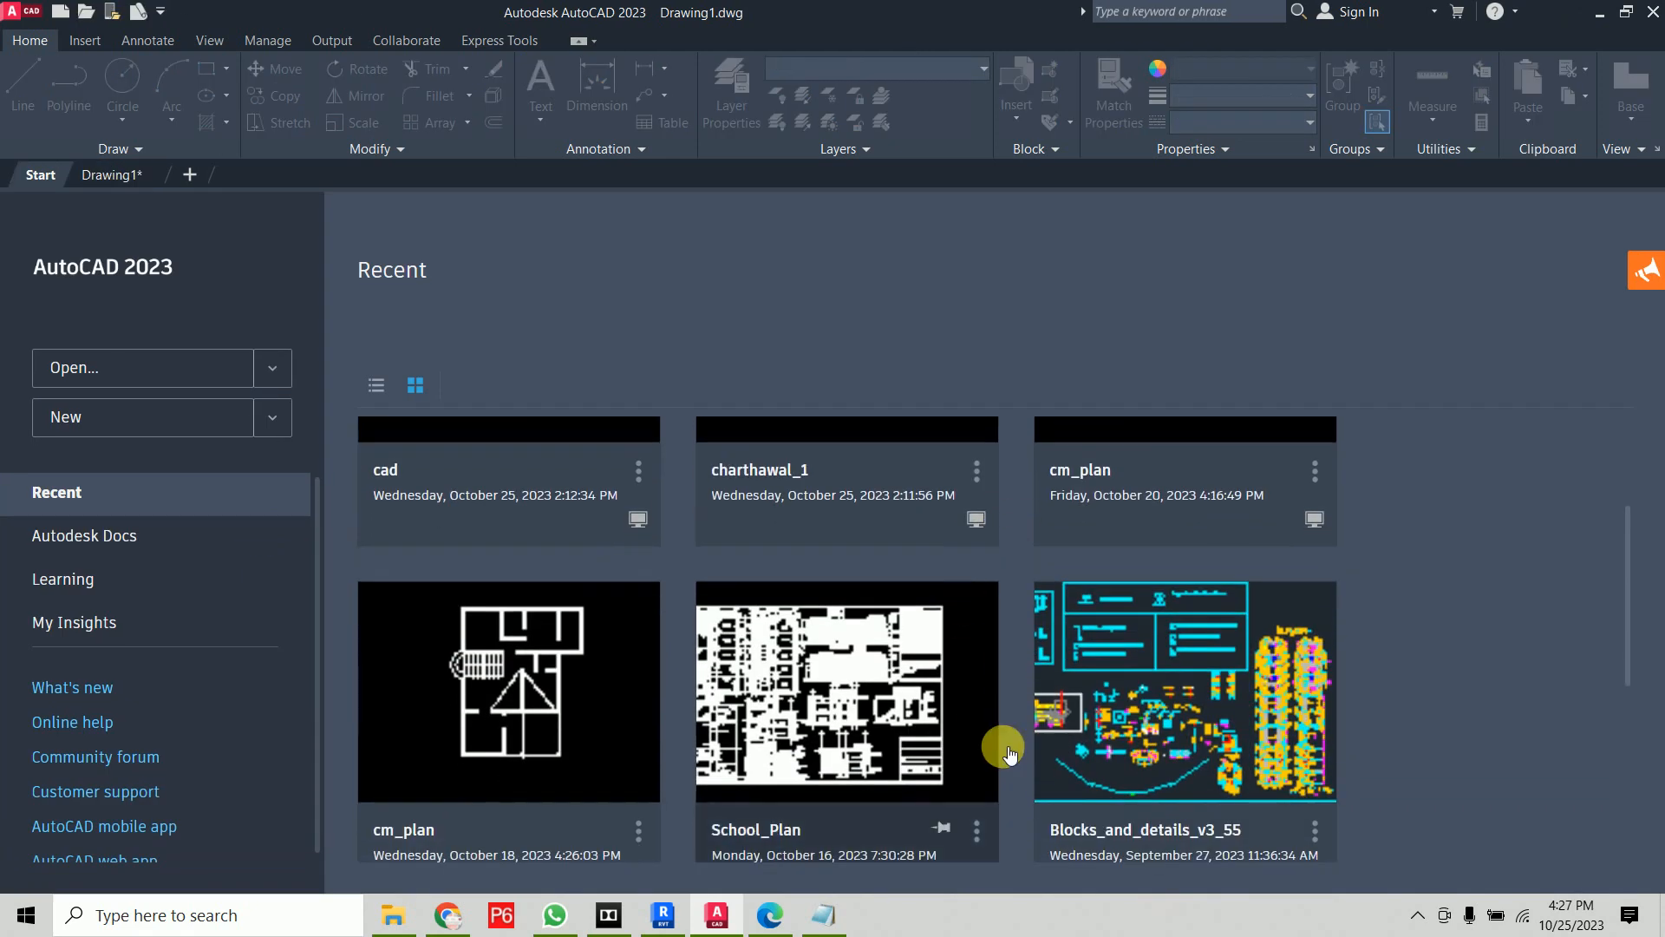
pyautogui.click(937, 692)
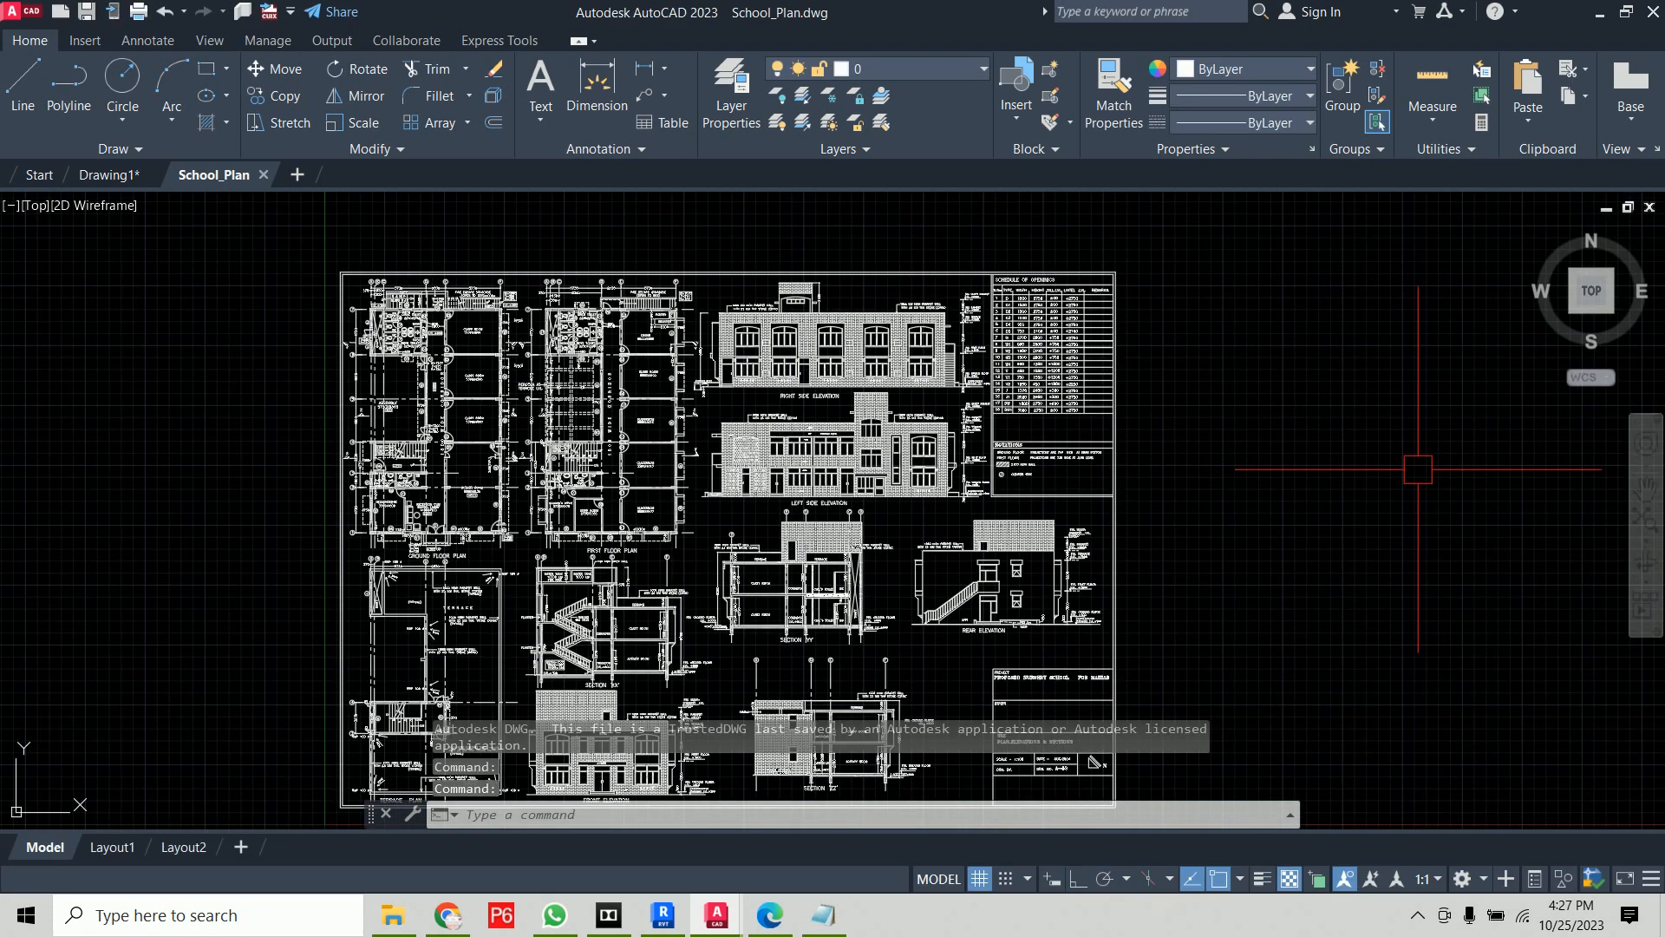
# Examine the leader note for the 1000 high parapet wall above the left side elevation
pyautogui.scroll(8, 772, 434)
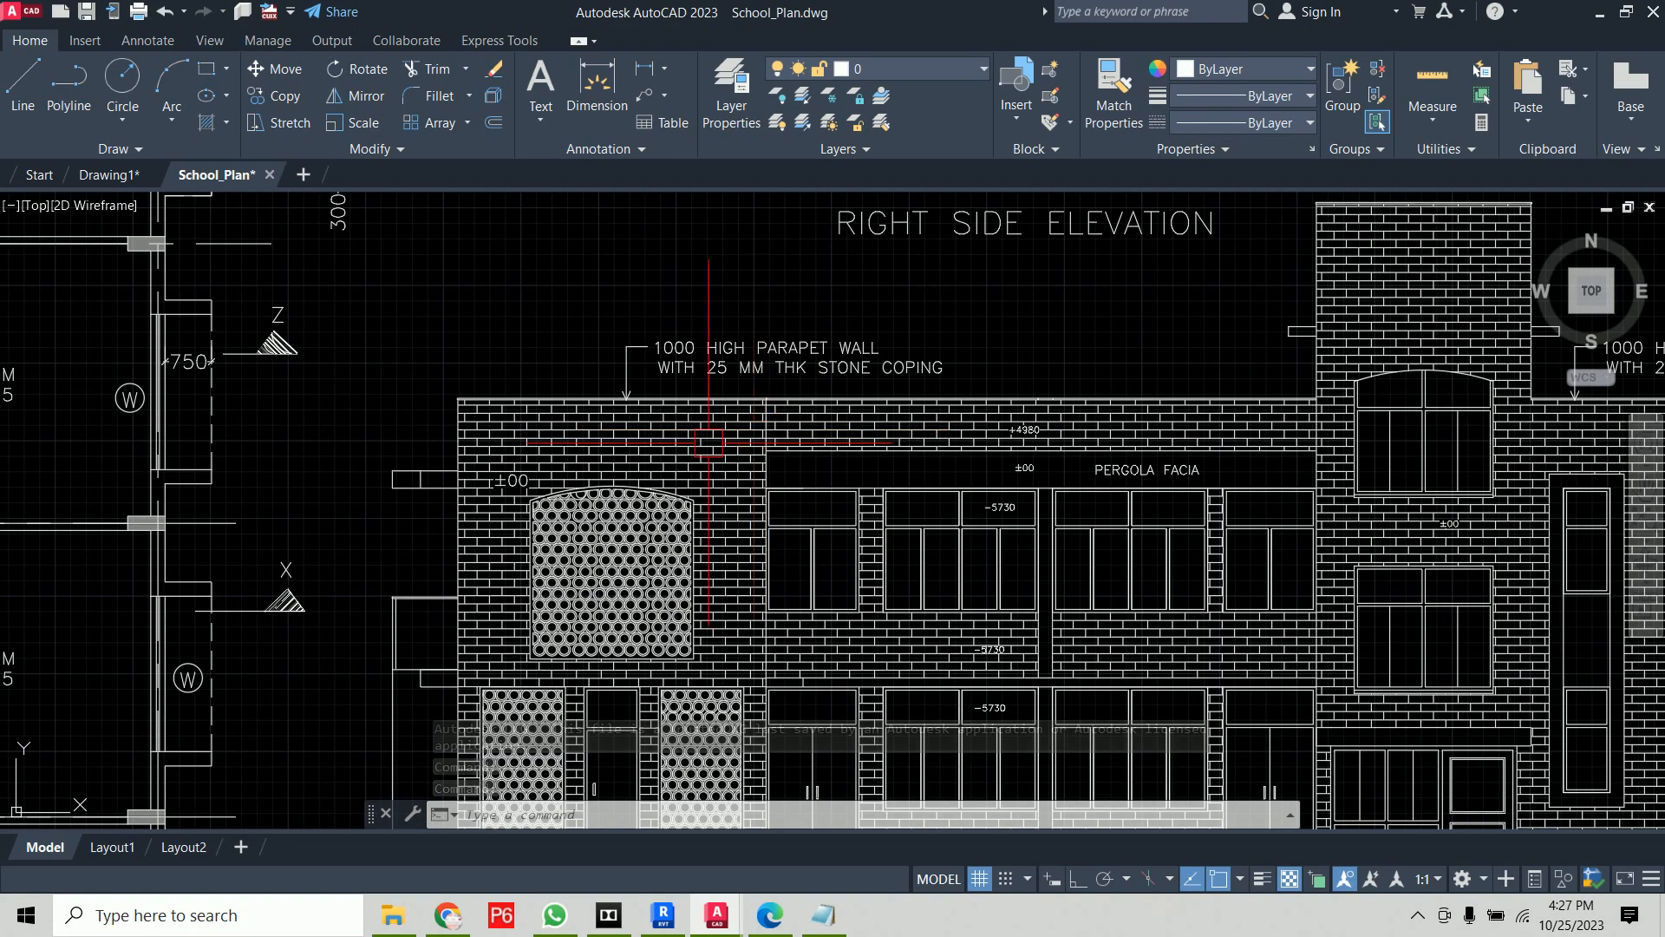
pyautogui.scroll(4, 708, 442)
pyautogui.moveTo(681, 373); pyautogui.dragTo(678, 389, button='middle')
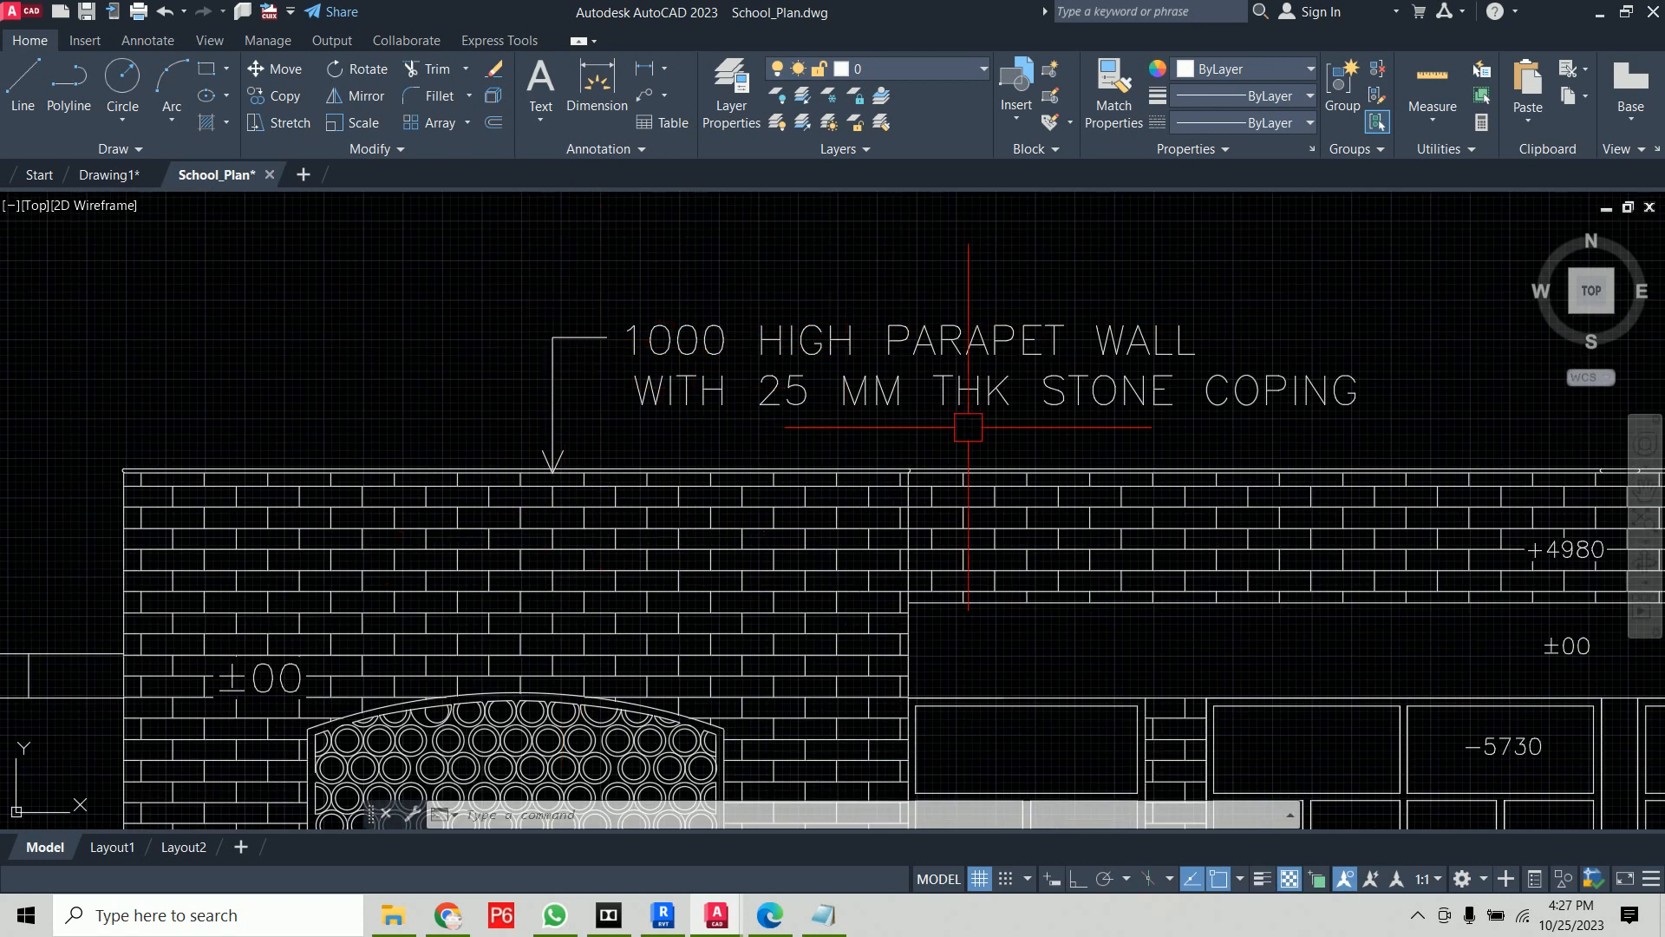
pyautogui.scroll(-12, 968, 427)
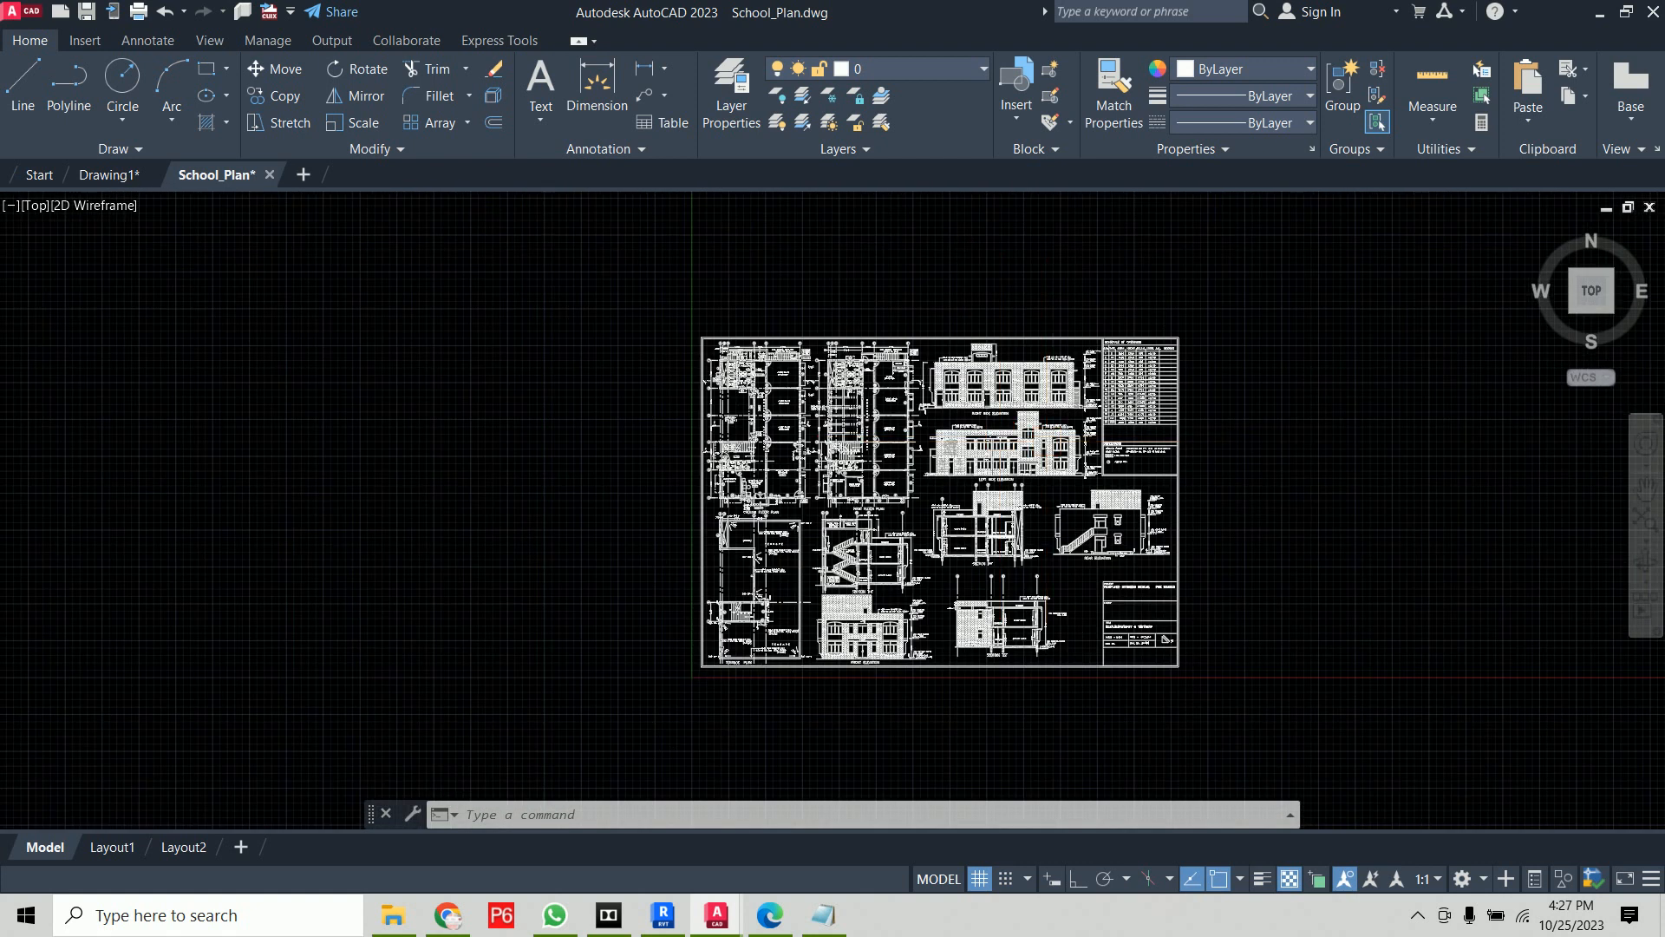
# Switch to the Drawing1 drawing
pyautogui.click(124, 176)
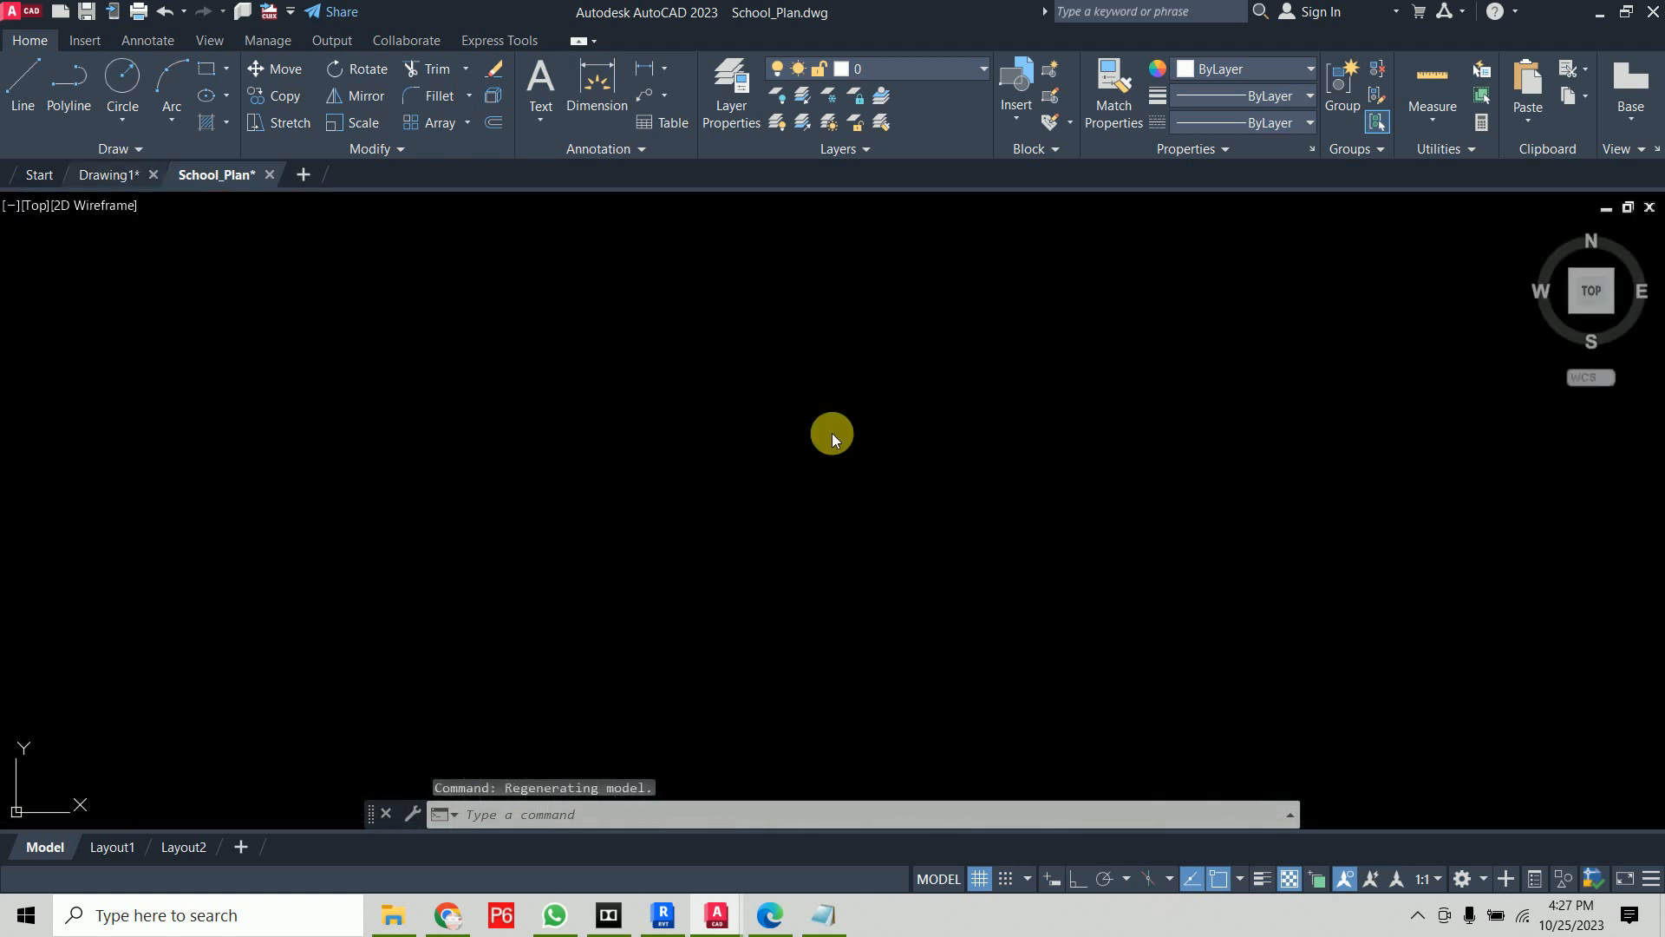
pyautogui.hotkey('ctrl', 'Tab')
pyautogui.write('rec')
pyautogui.press('Return')
pyautogui.press('Escape')
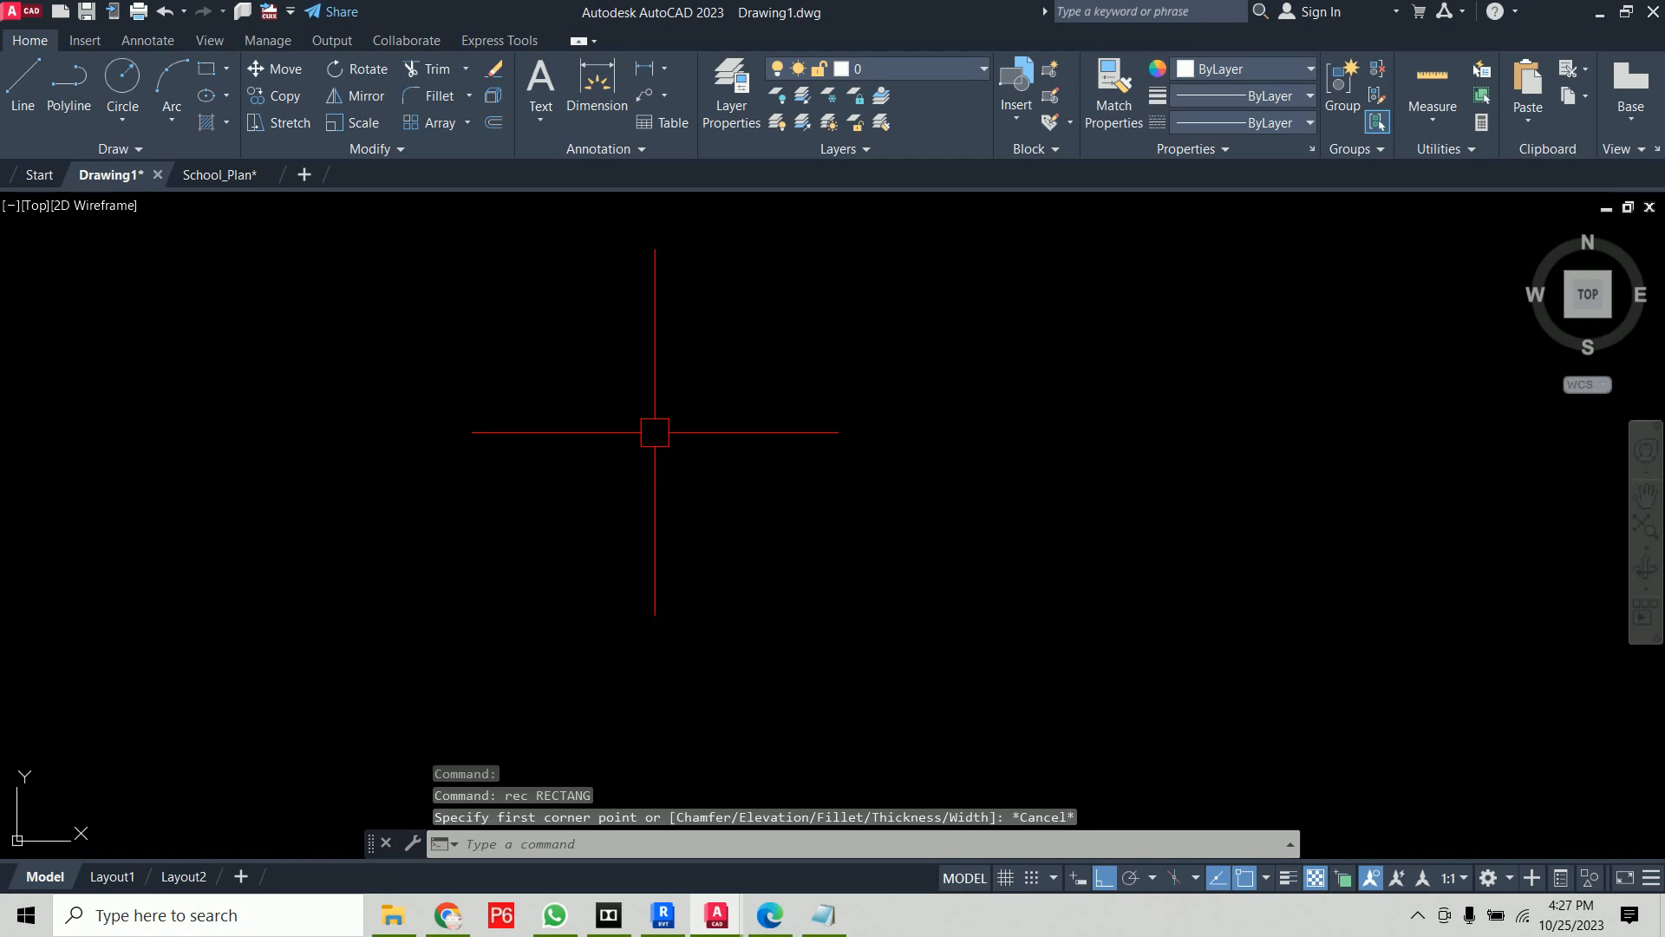
# Draw a rectangle with a length of 50 and a width of 25 in the empty drawing area
pyautogui.write('REC')
pyautogui.press('Return')
pyautogui.click(583, 408)
pyautogui.write('d')
pyautogui.press('Return')
pyautogui.write('50')
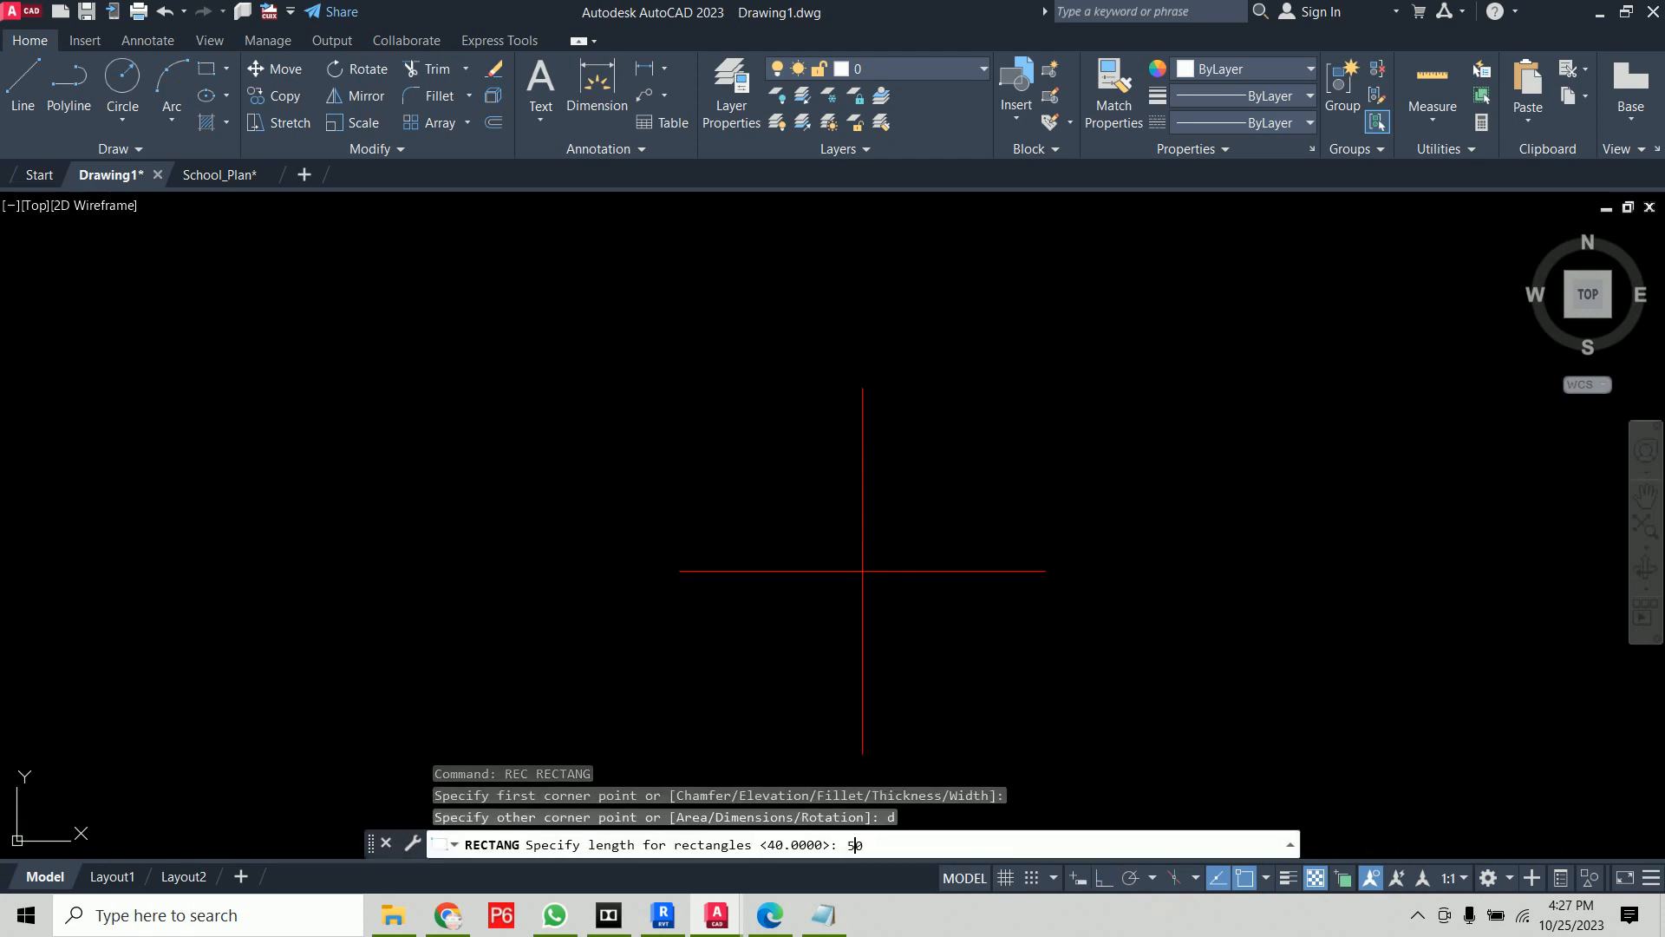
pyautogui.press('Return')
pyautogui.write('25')
pyautogui.press('Return')
pyautogui.scroll(6, 698, 345)
pyautogui.click(1197, 390)
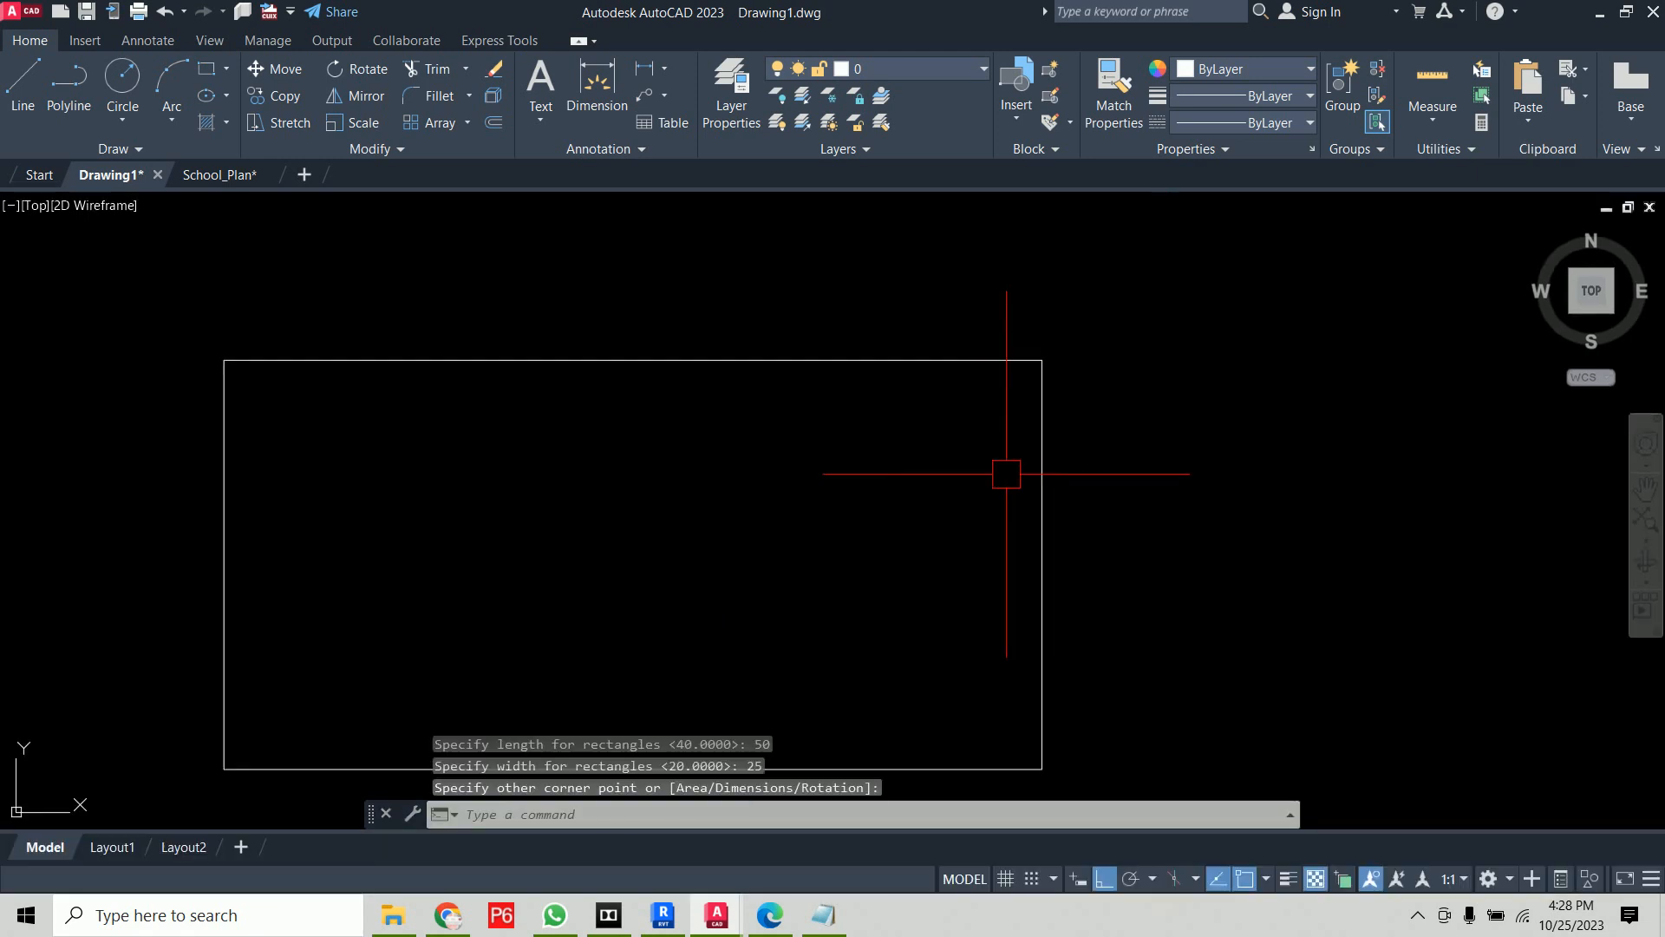
# Hatch the inside of the rectangle with the predefined BRICK pattern
pyautogui.write('h')
pyautogui.press('Return')
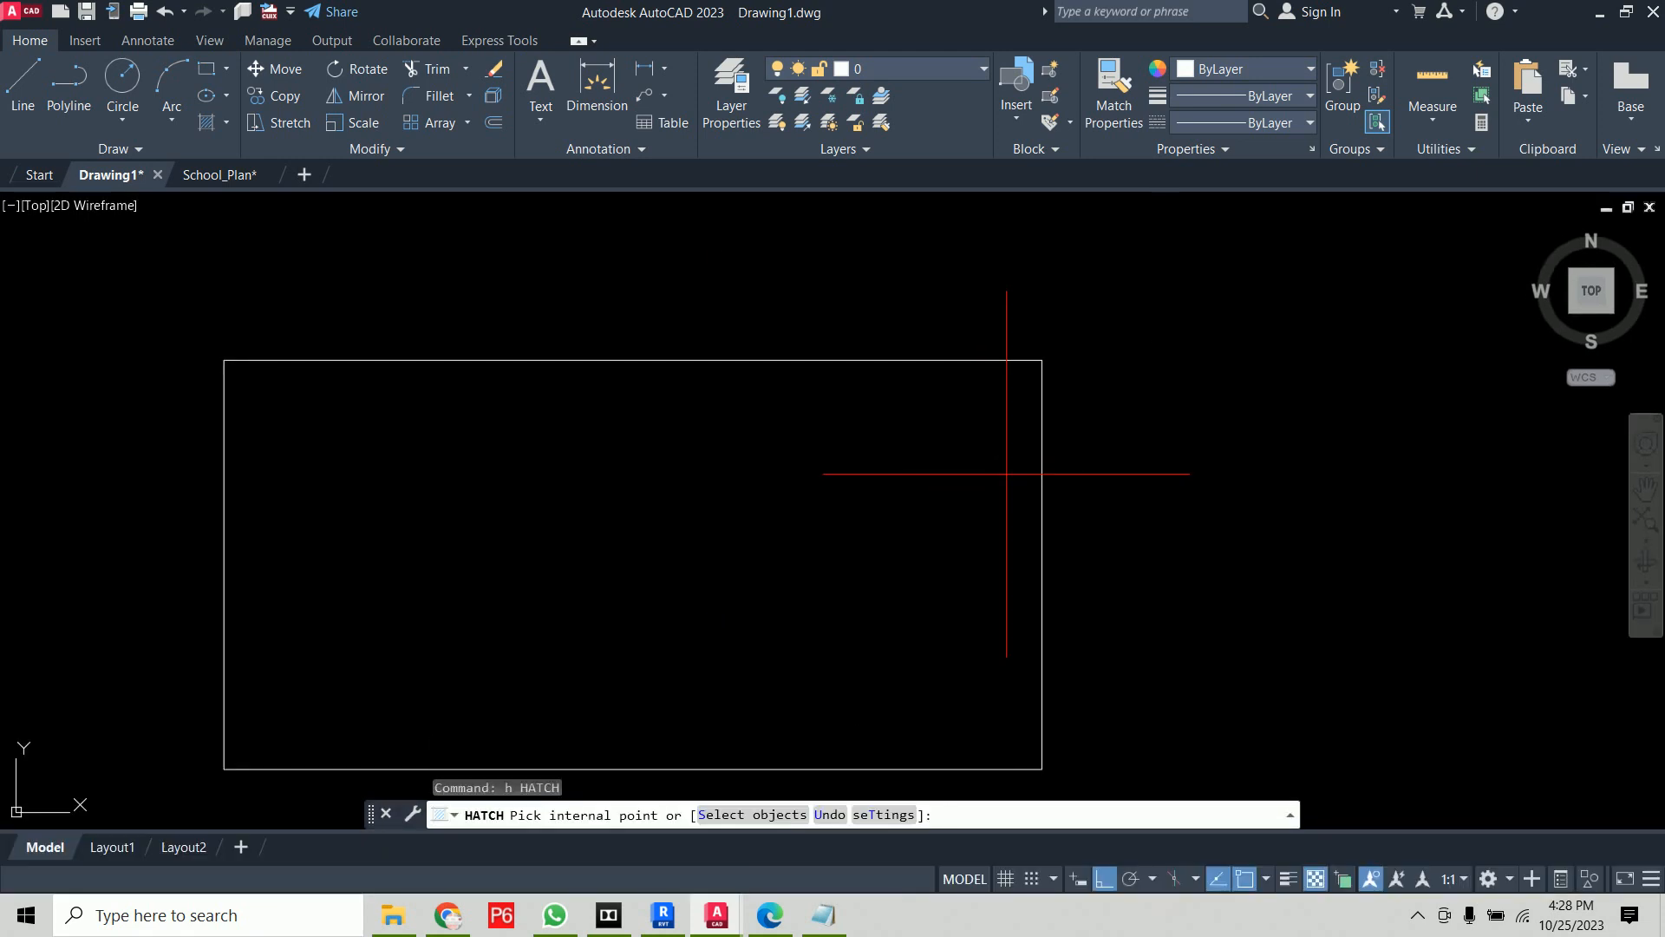
pyautogui.write('t')
pyautogui.press('Return')
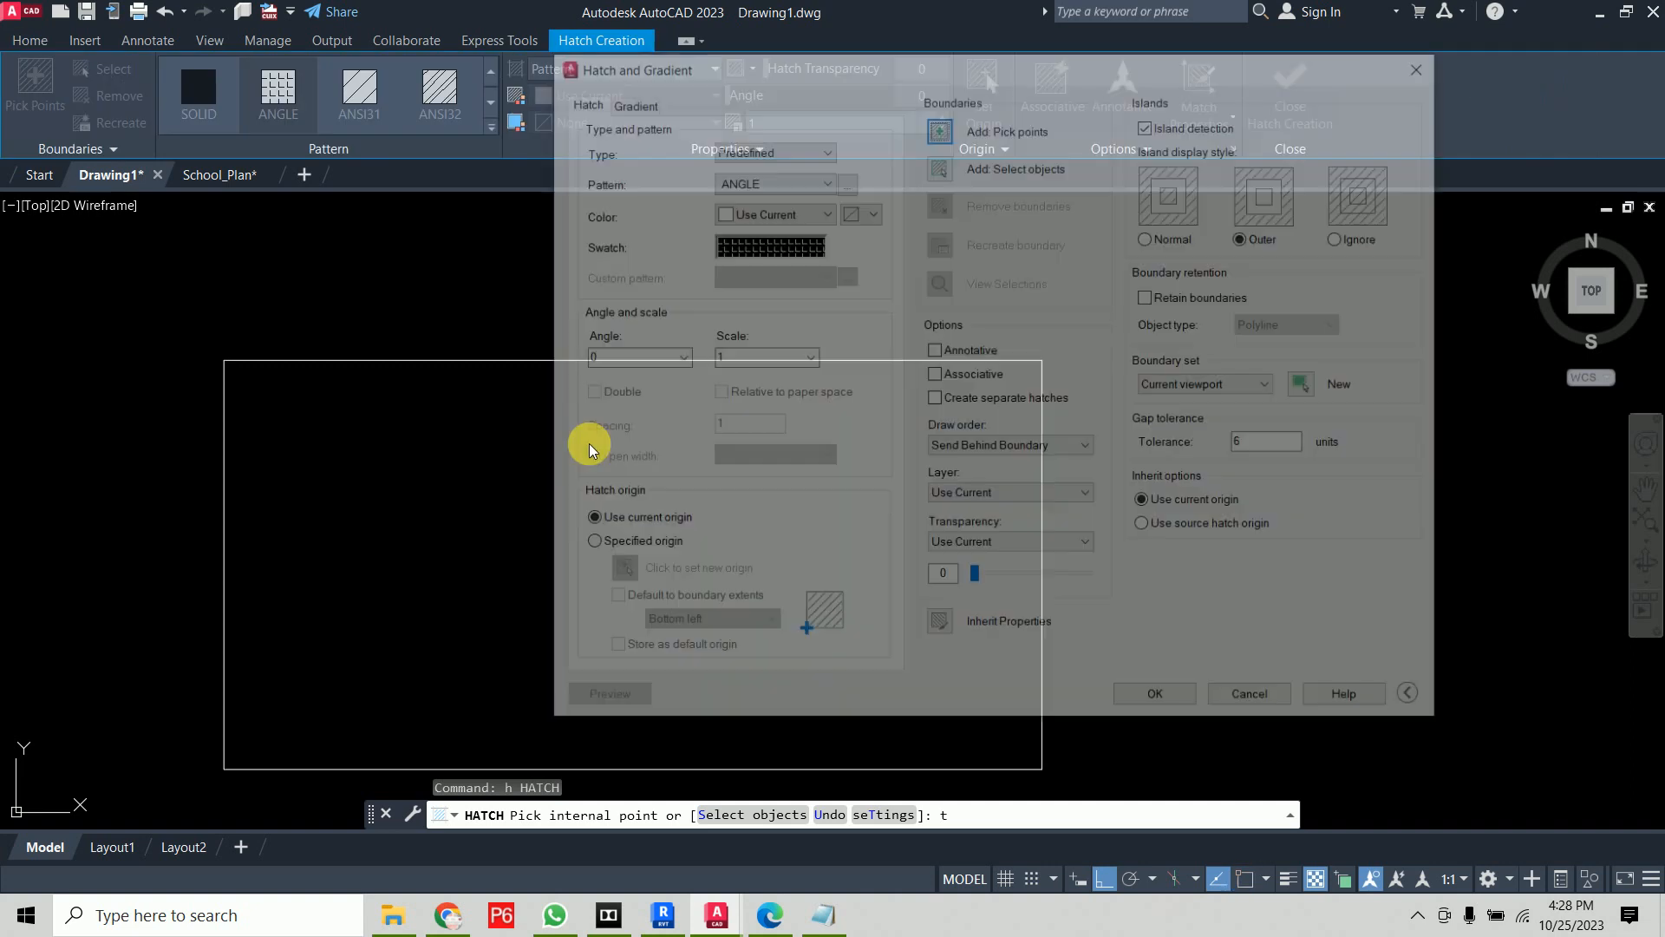
pyautogui.click(845, 180)
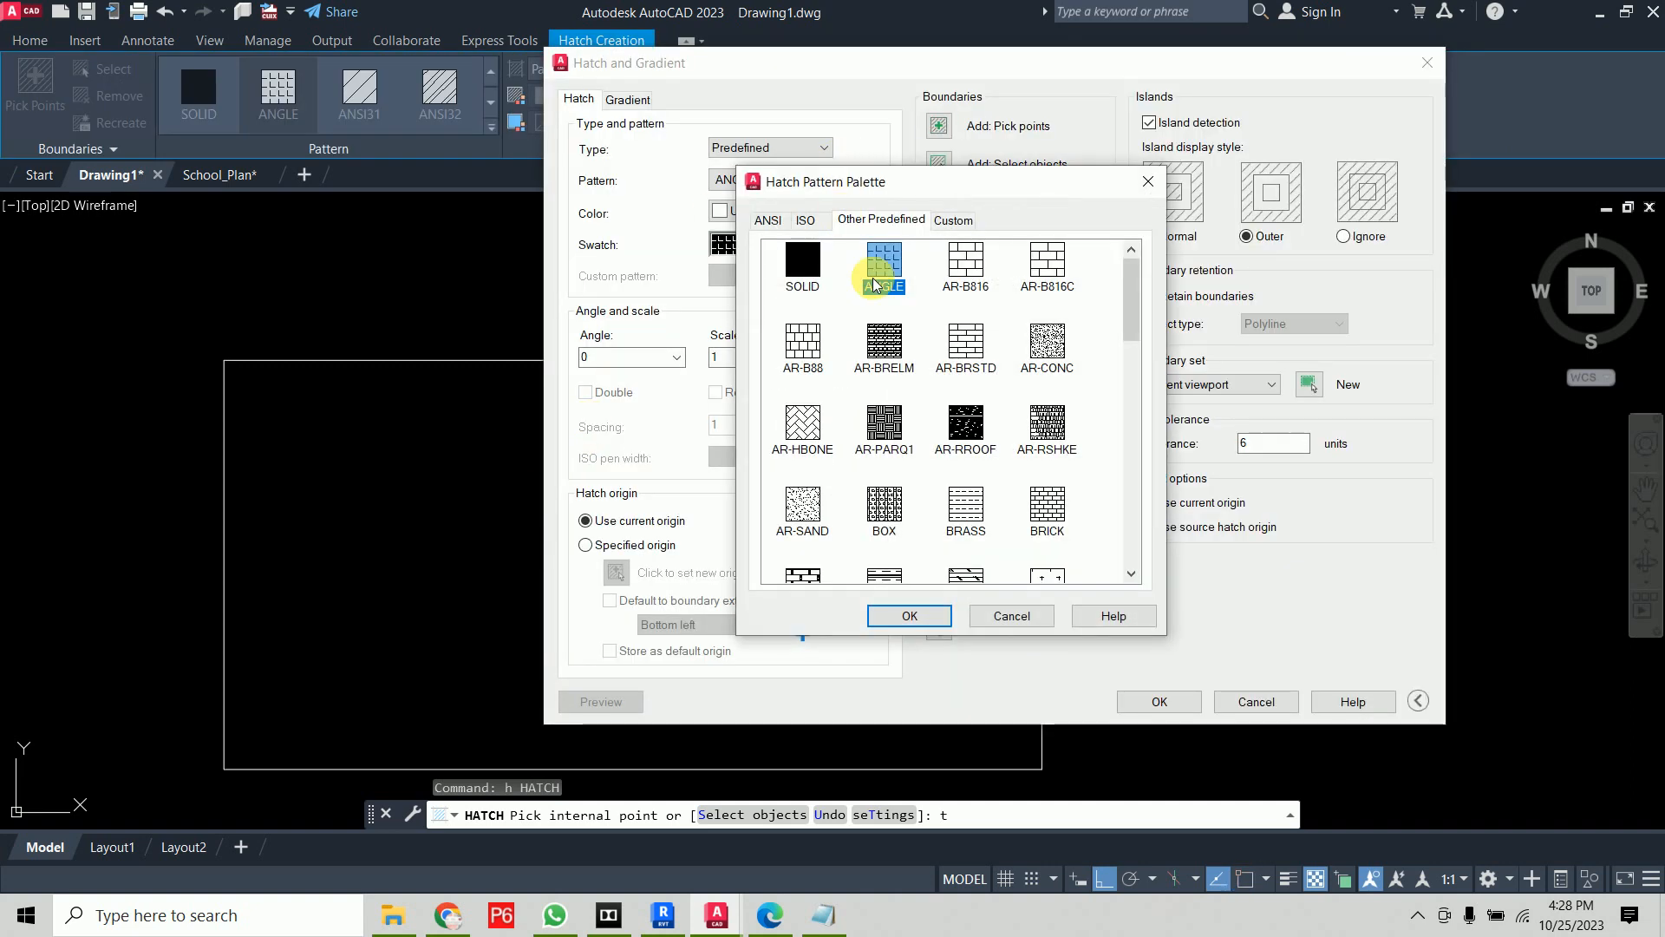
pyautogui.click(1032, 517)
pyautogui.click(932, 615)
pyautogui.click(938, 126)
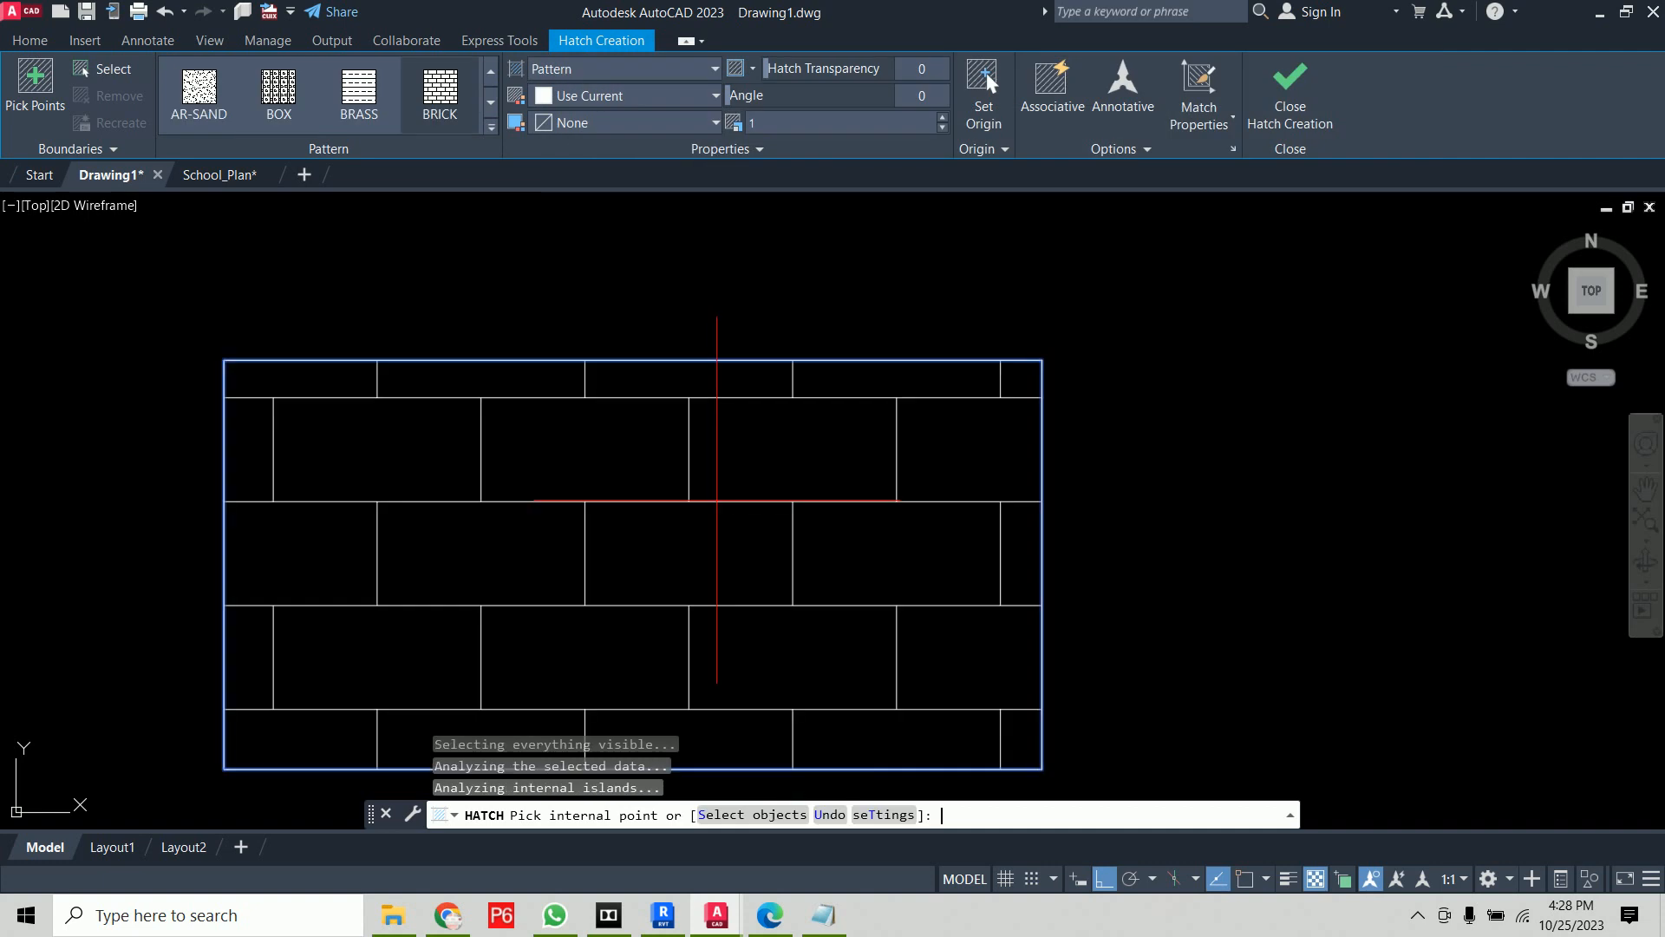
pyautogui.click(718, 498)
pyautogui.press('Return')
# Set the scale of the rectangle's brick hatch to 0.5
pyautogui.scroll(-3, 1245, 375)
pyautogui.click(902, 488)
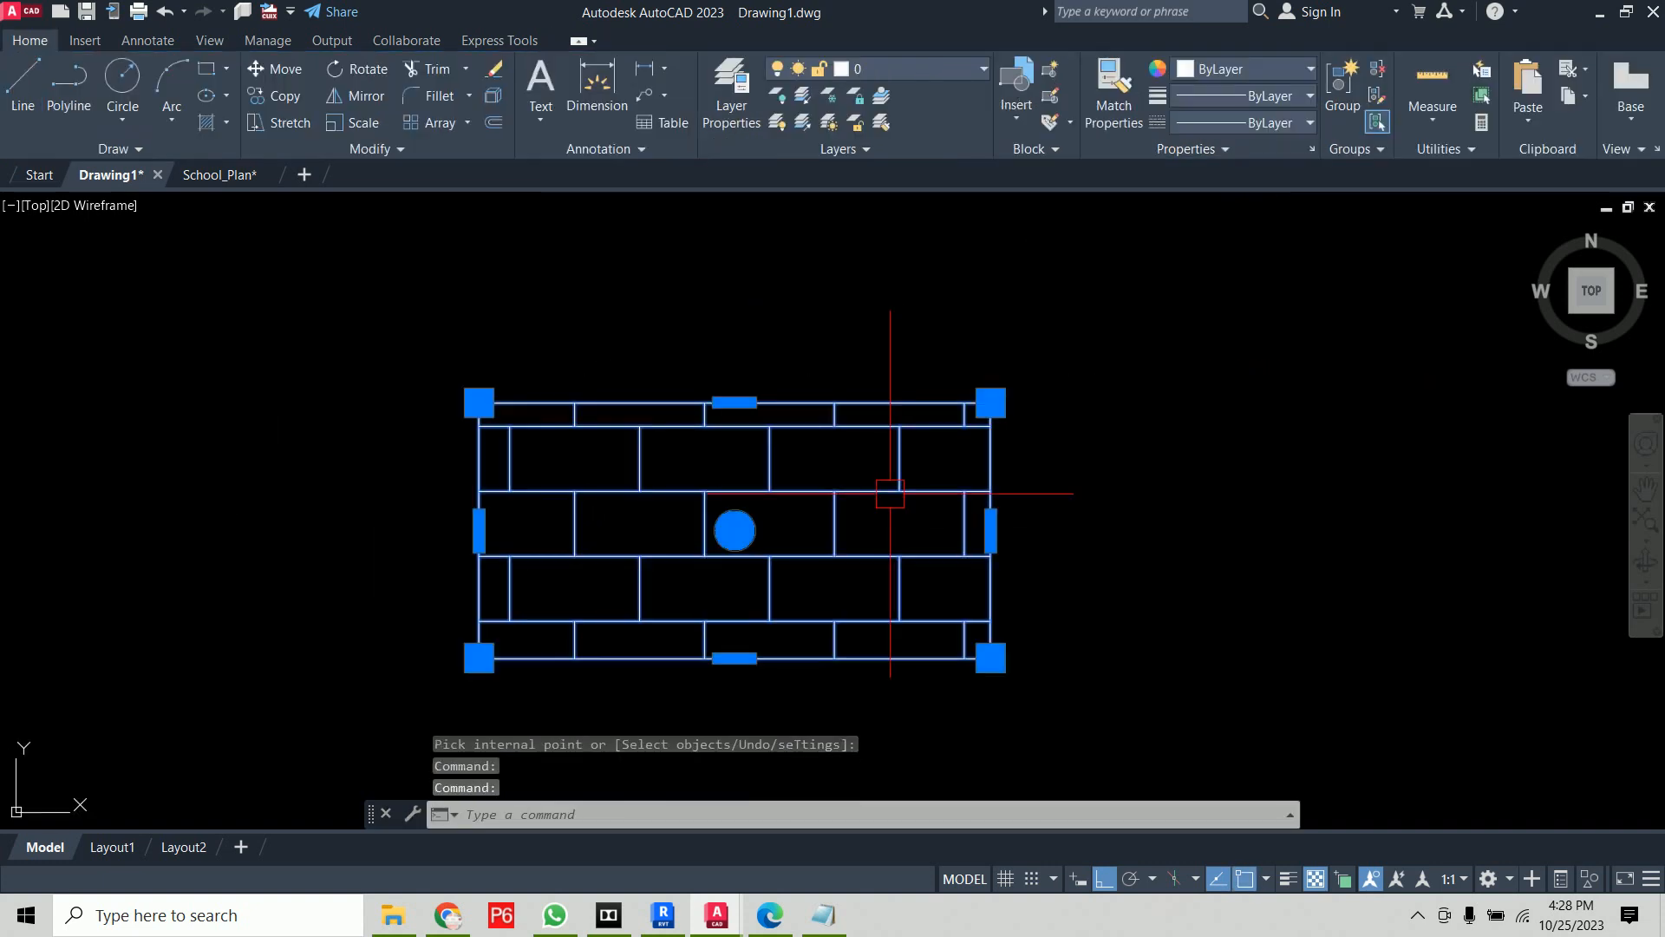
pyautogui.click(1143, 368)
pyautogui.write('0.5')
pyautogui.press('Tab')
pyautogui.press('Escape')
pyautogui.press('Escape')
pyautogui.press('Escape')
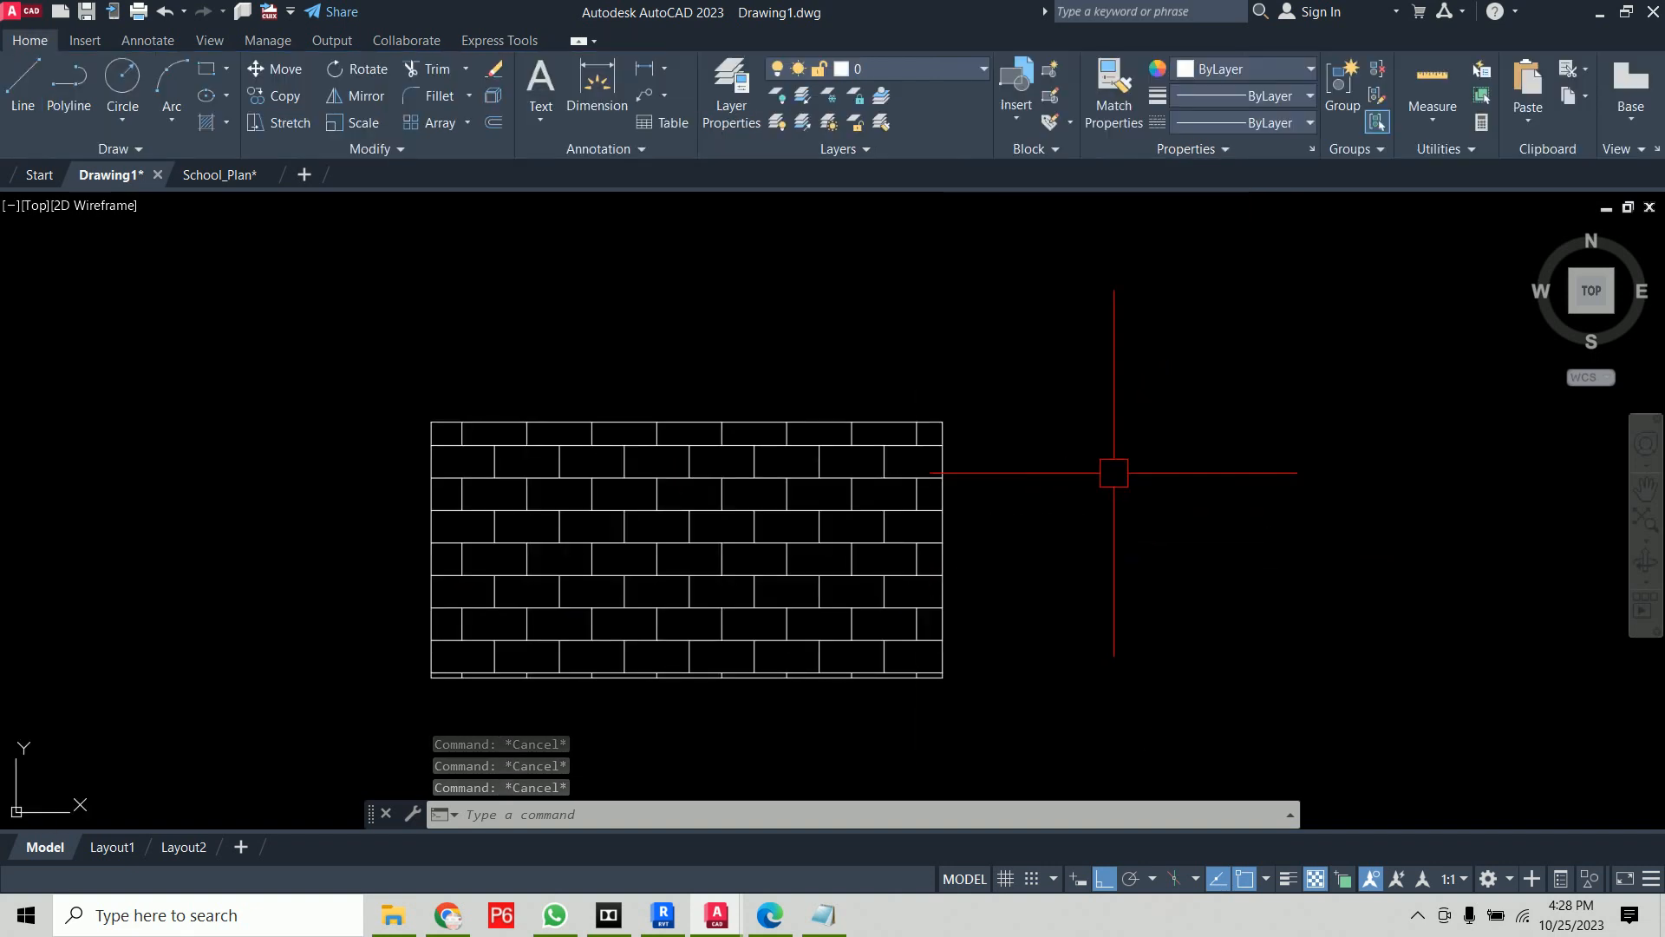
# Add a two-segment leader from the hatch's upper right part, up and to the right, with text width 5 and annotation "Brick Pattern"
pyautogui.write('LE')
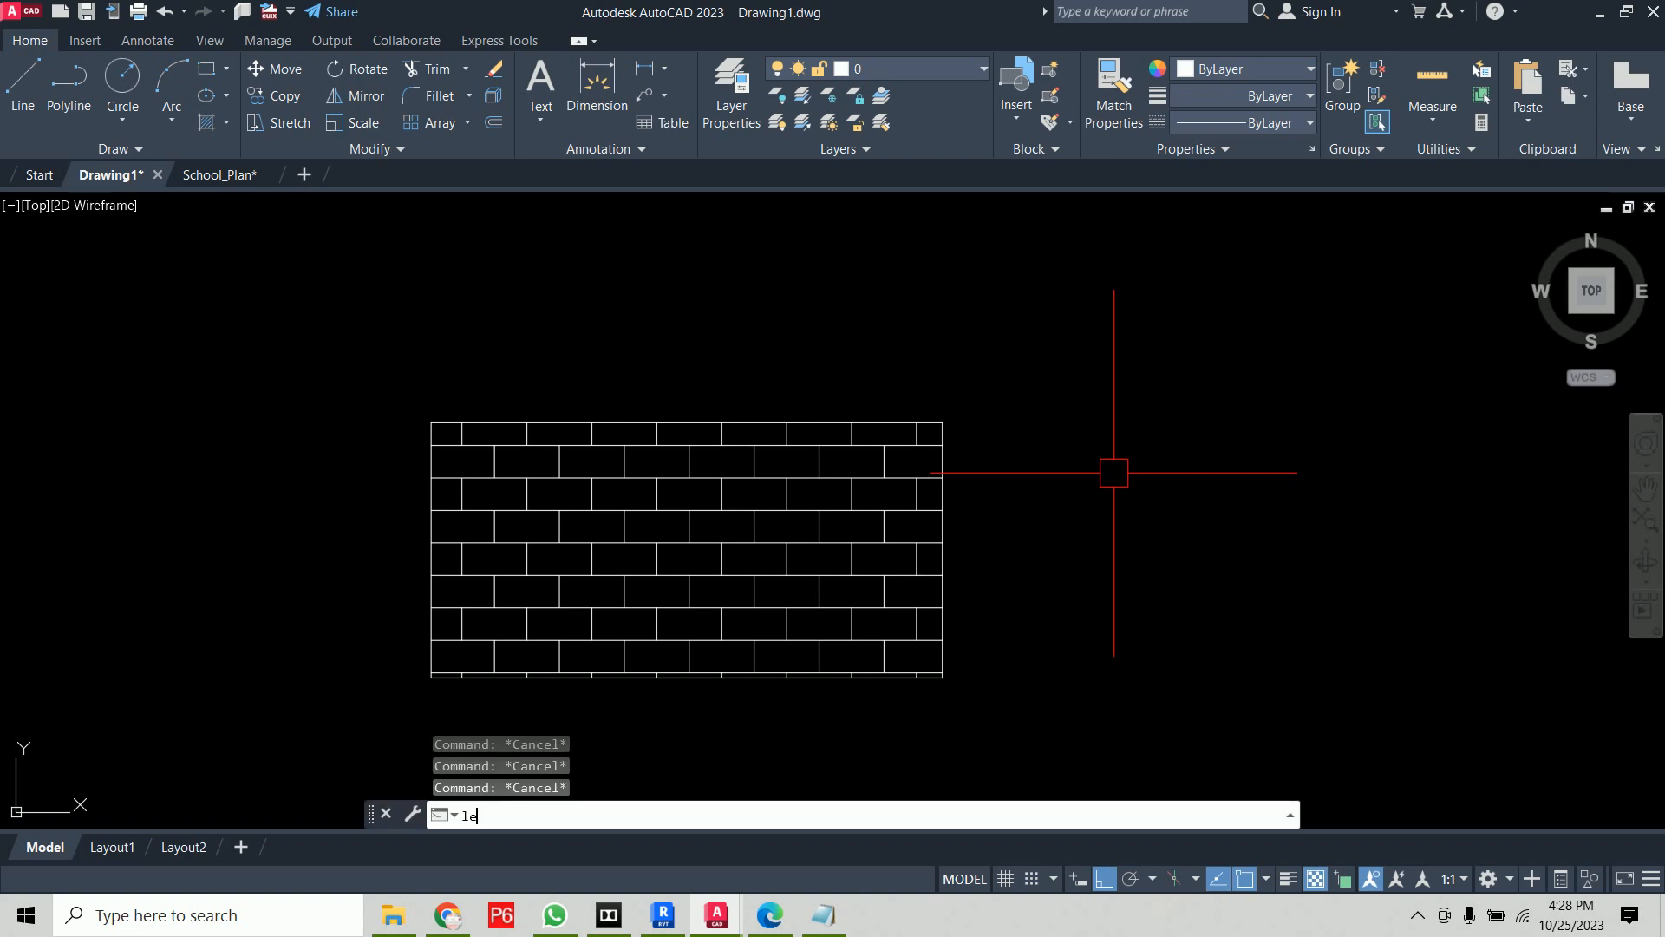
pyautogui.press('Return')
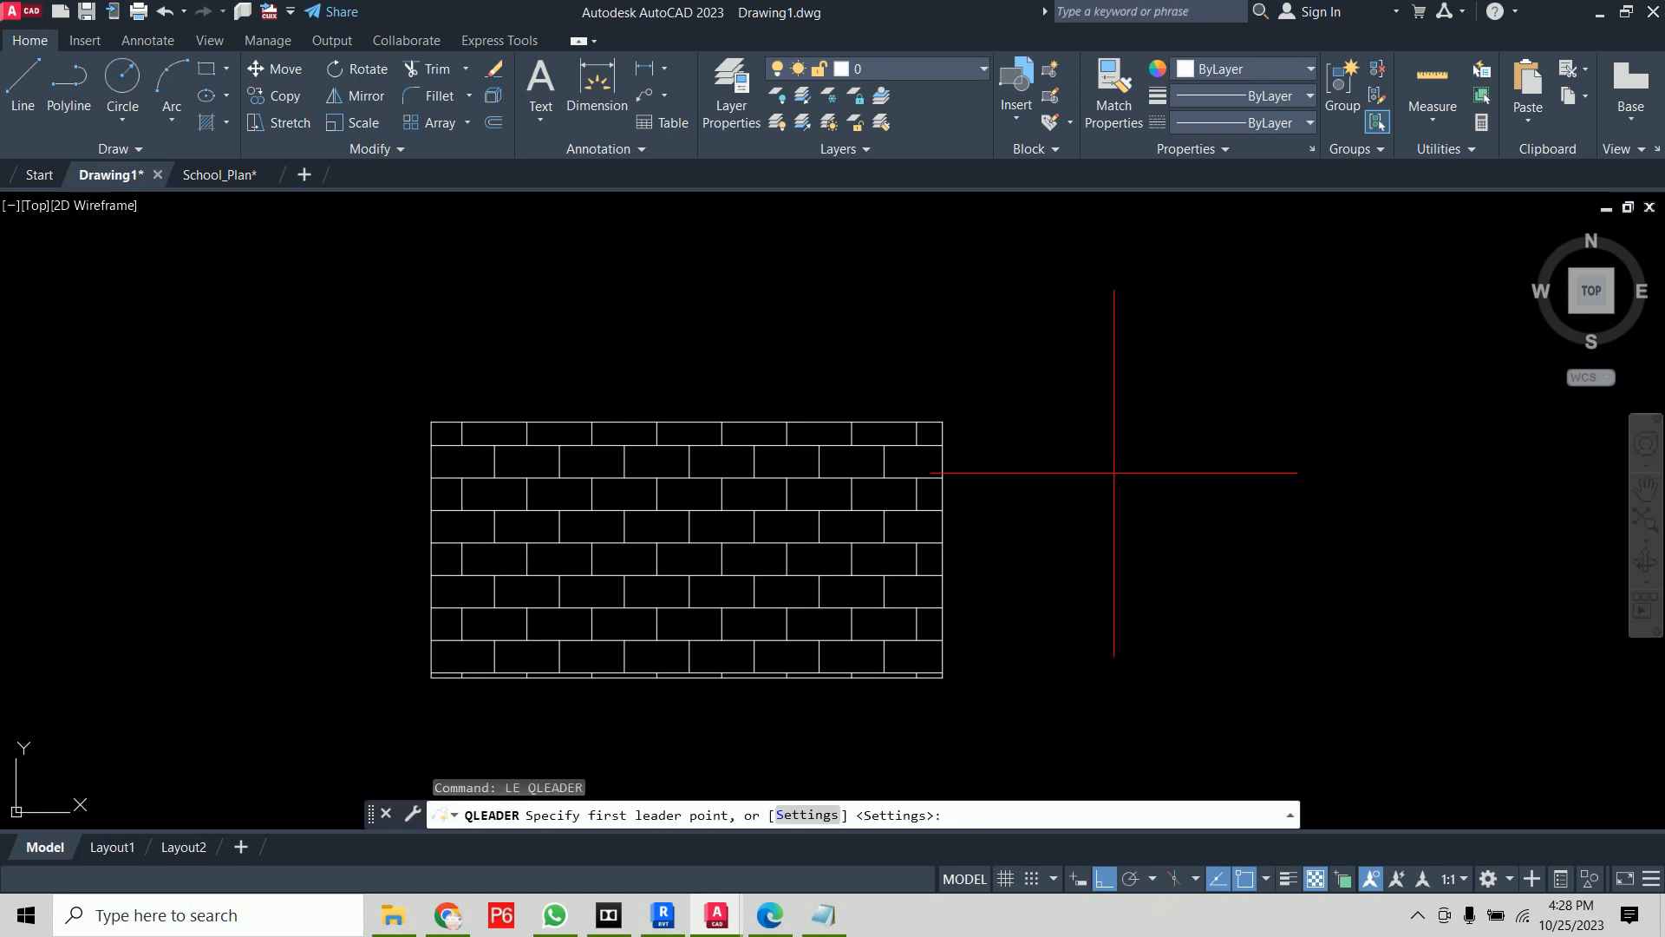
pyautogui.click(842, 460)
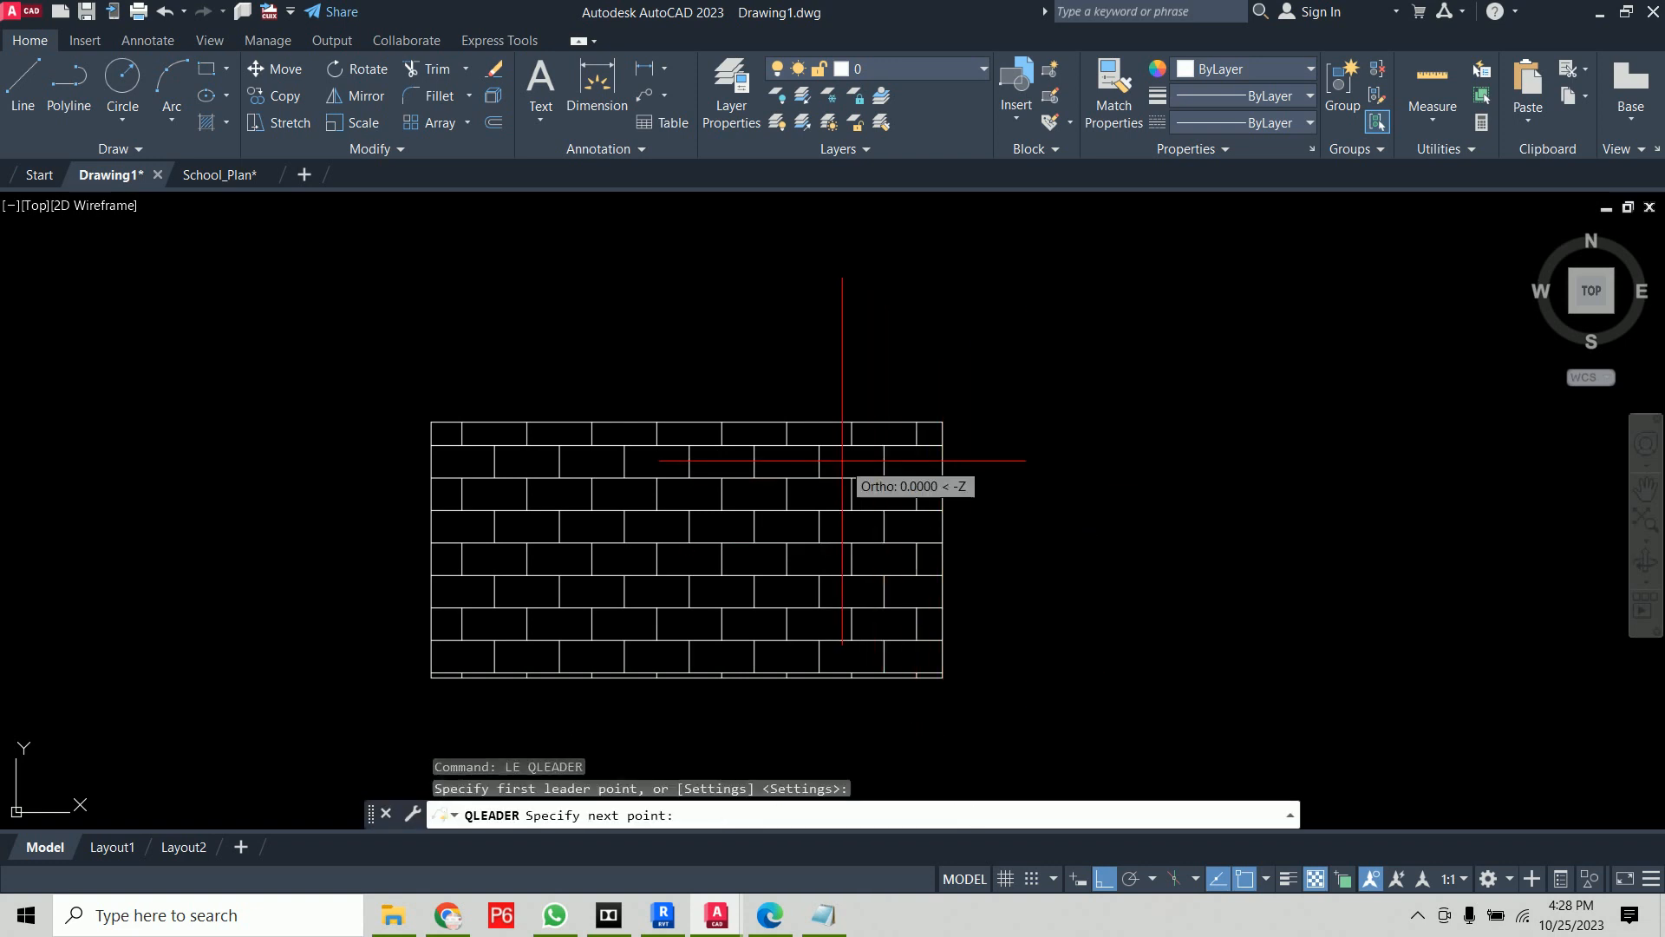
pyautogui.click(863, 349)
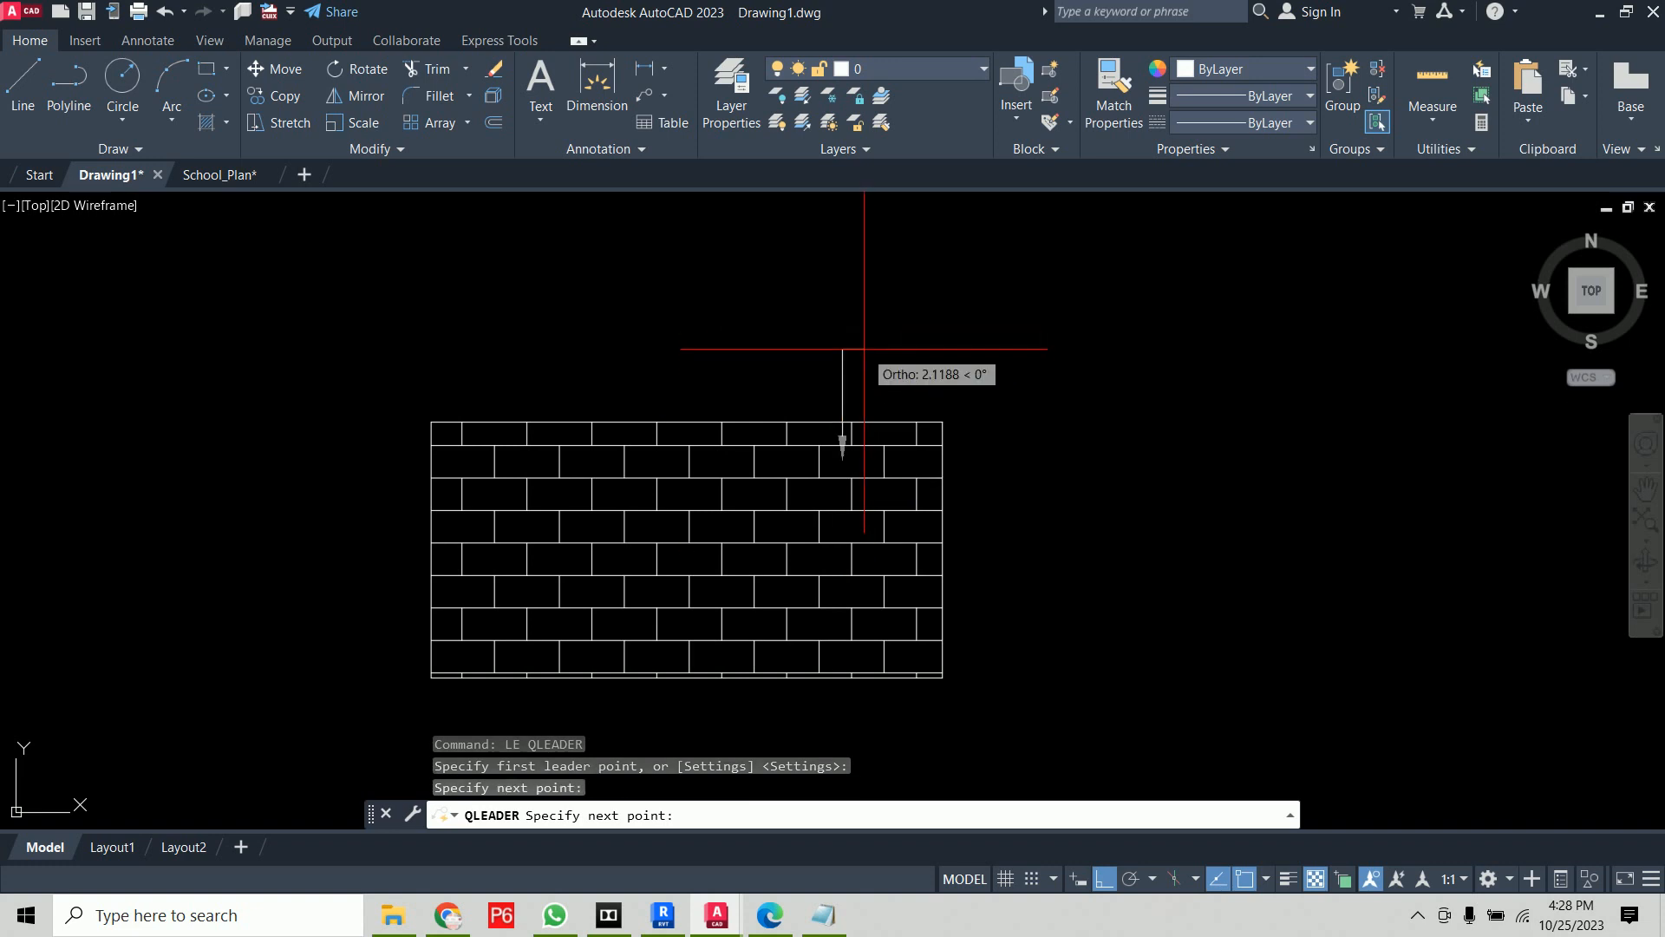
pyautogui.click(911, 349)
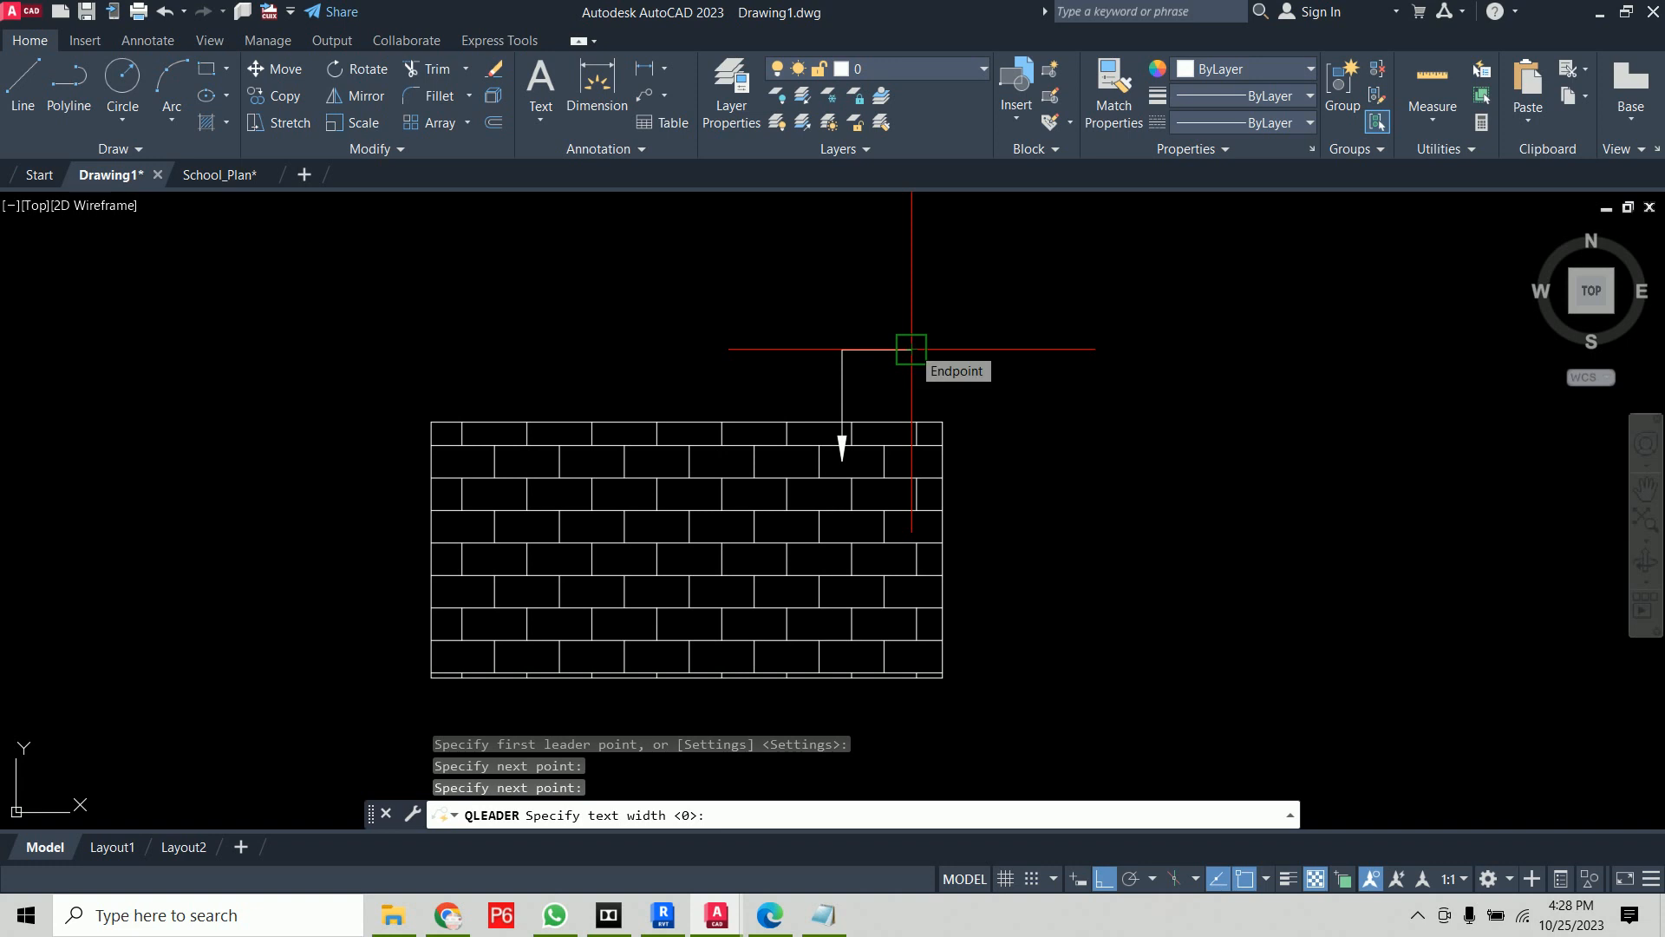
pyautogui.write('5')
pyautogui.press('Return')
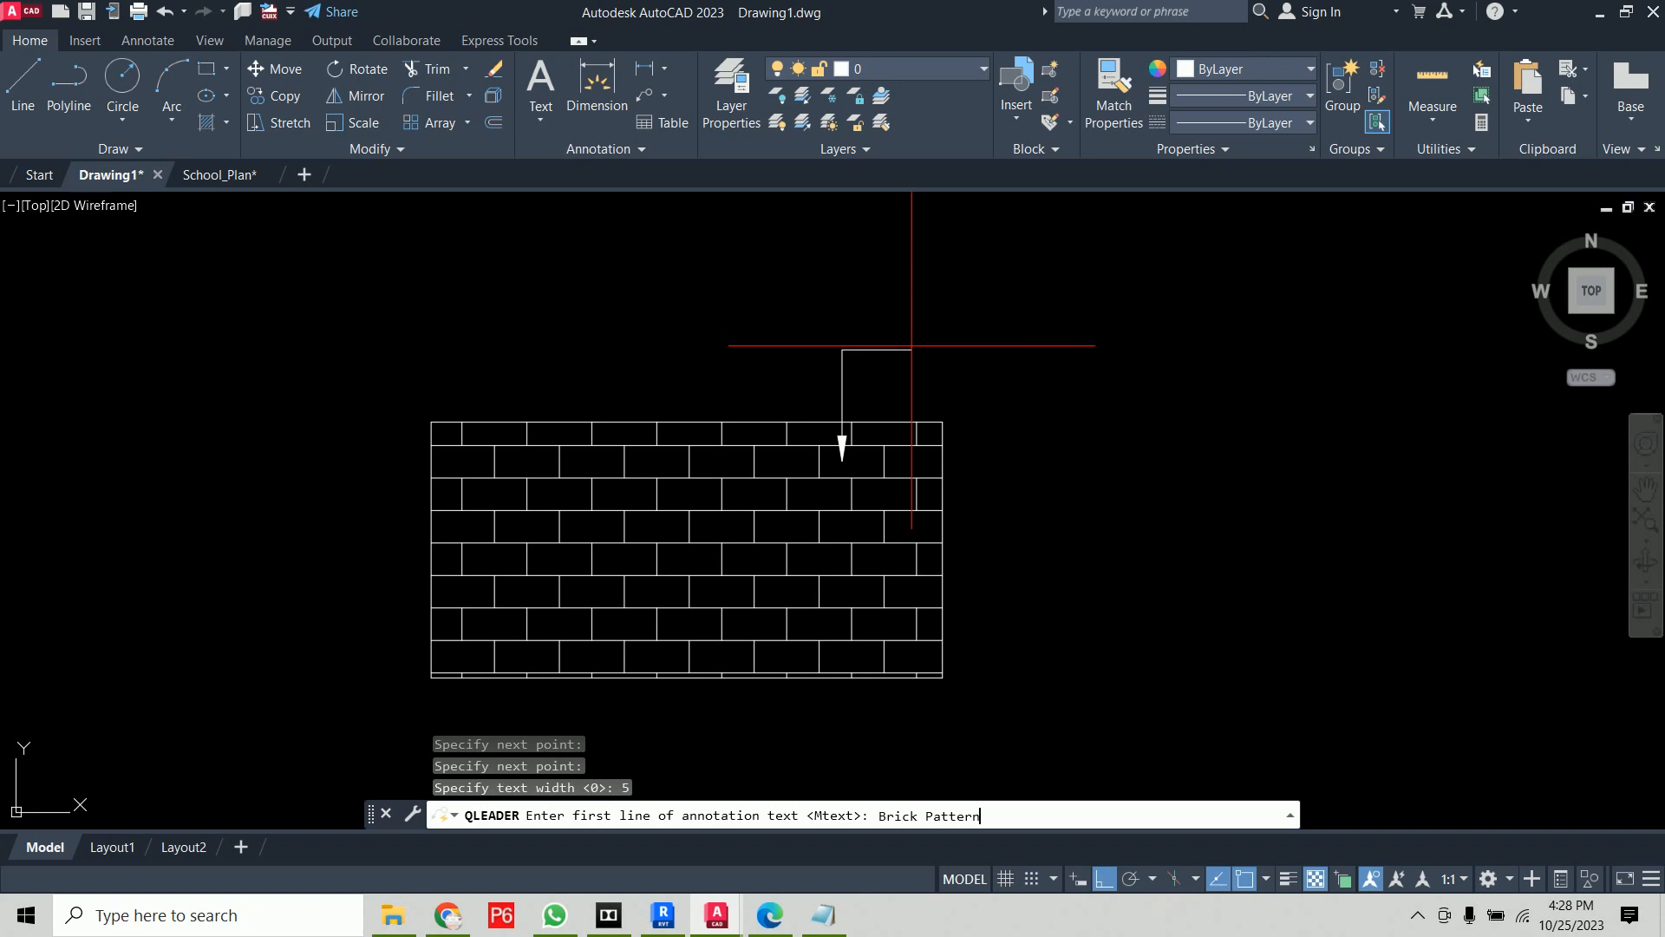
pyautogui.press('Return')
pyautogui.press('Return')
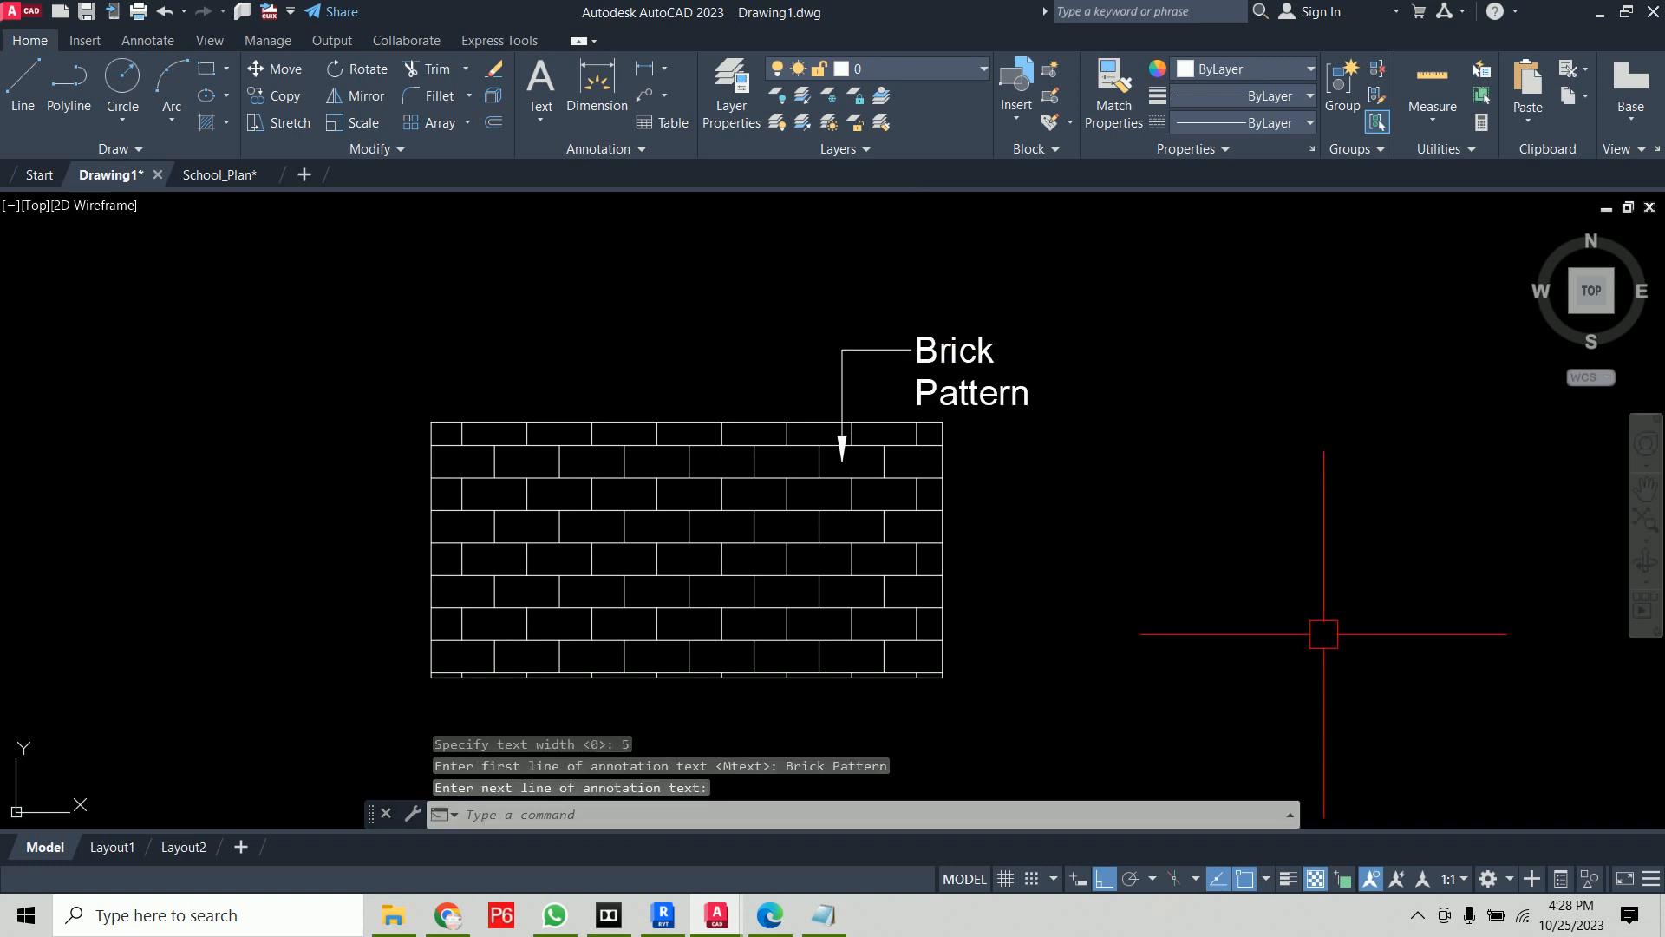
# Widen the "Brick Pattern" text frame to the right so the annotation fits on one line
pyautogui.moveTo(1234, 488); pyautogui.dragTo(1063, 495, button='middle')
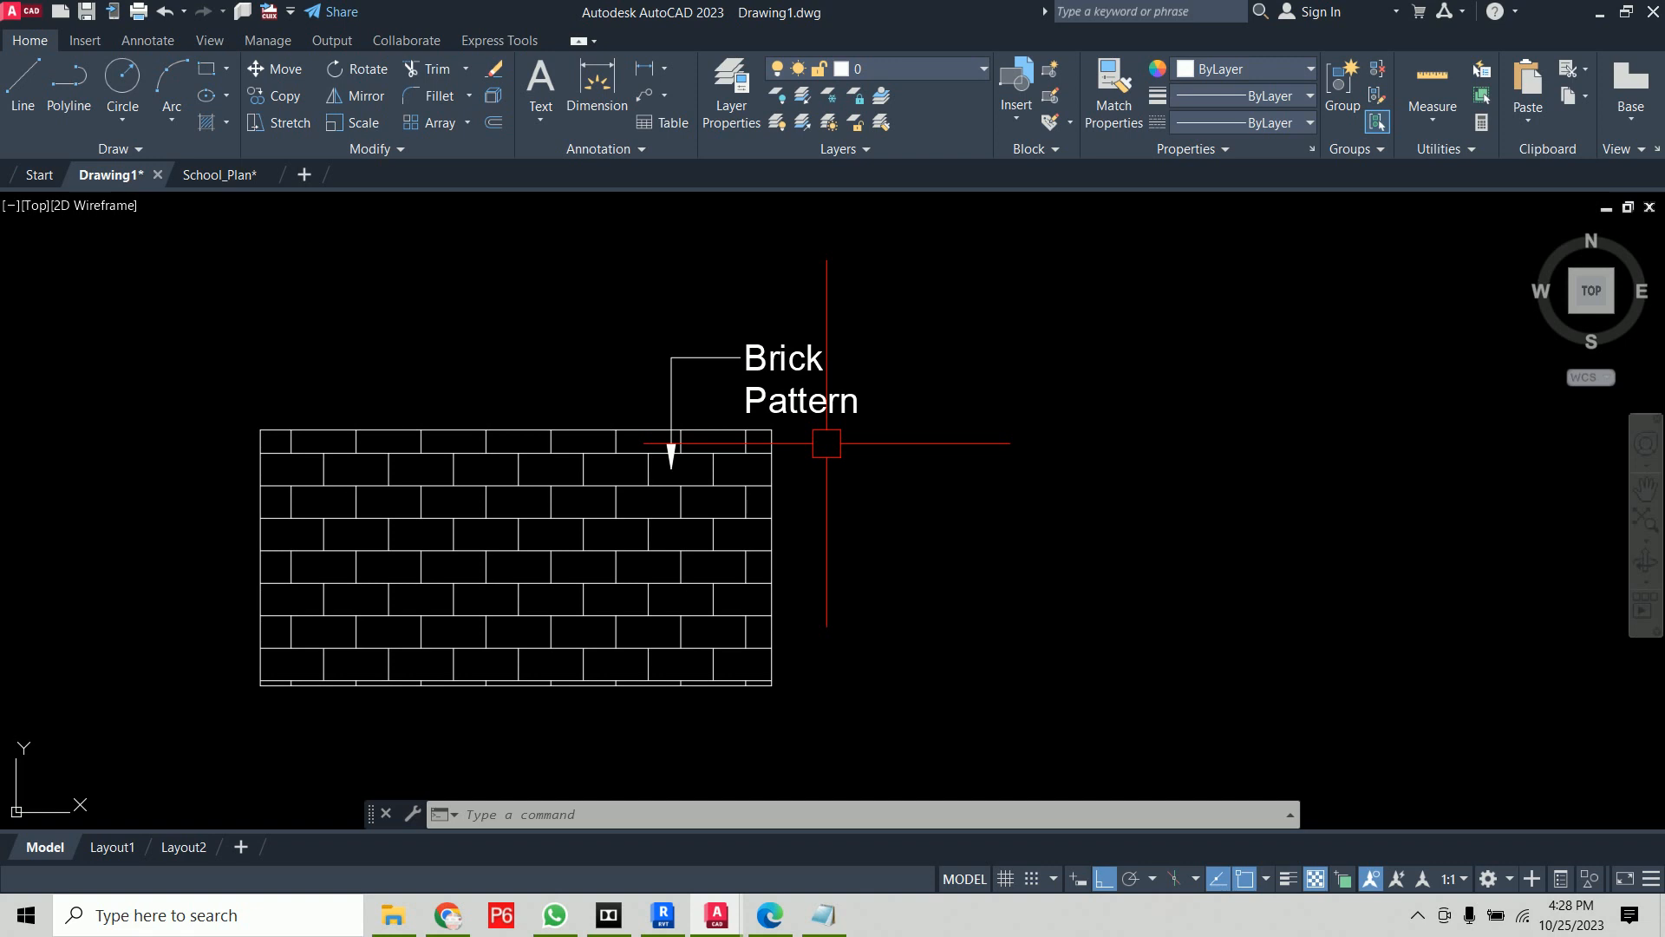
pyautogui.click(771, 407)
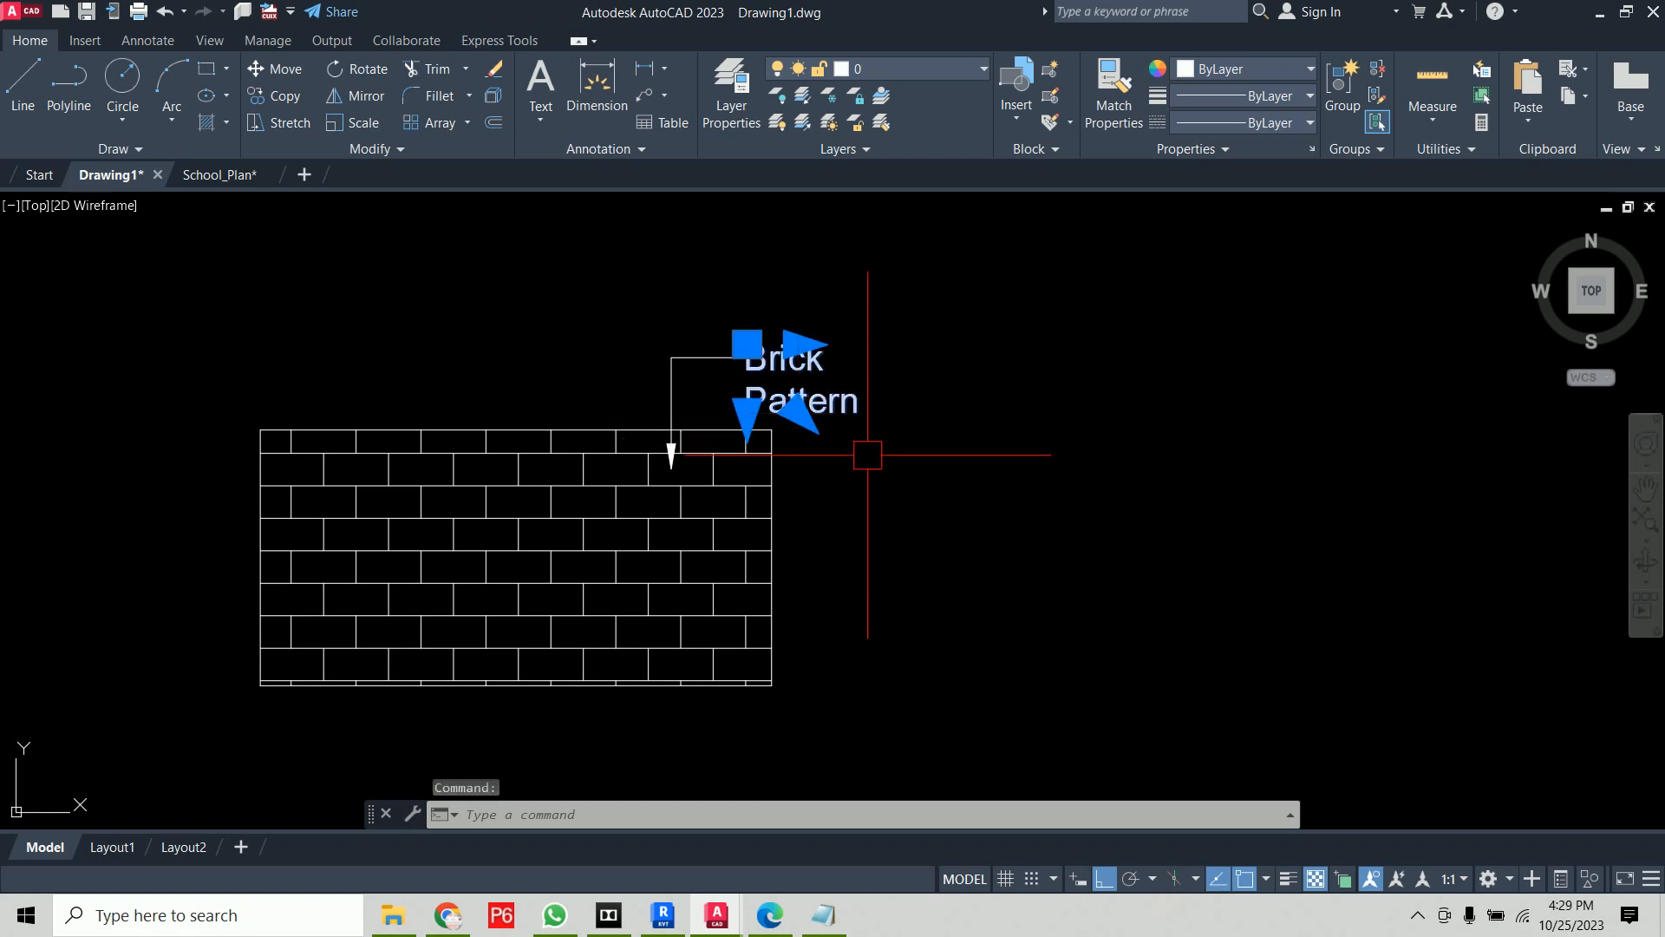
pyautogui.click(798, 345)
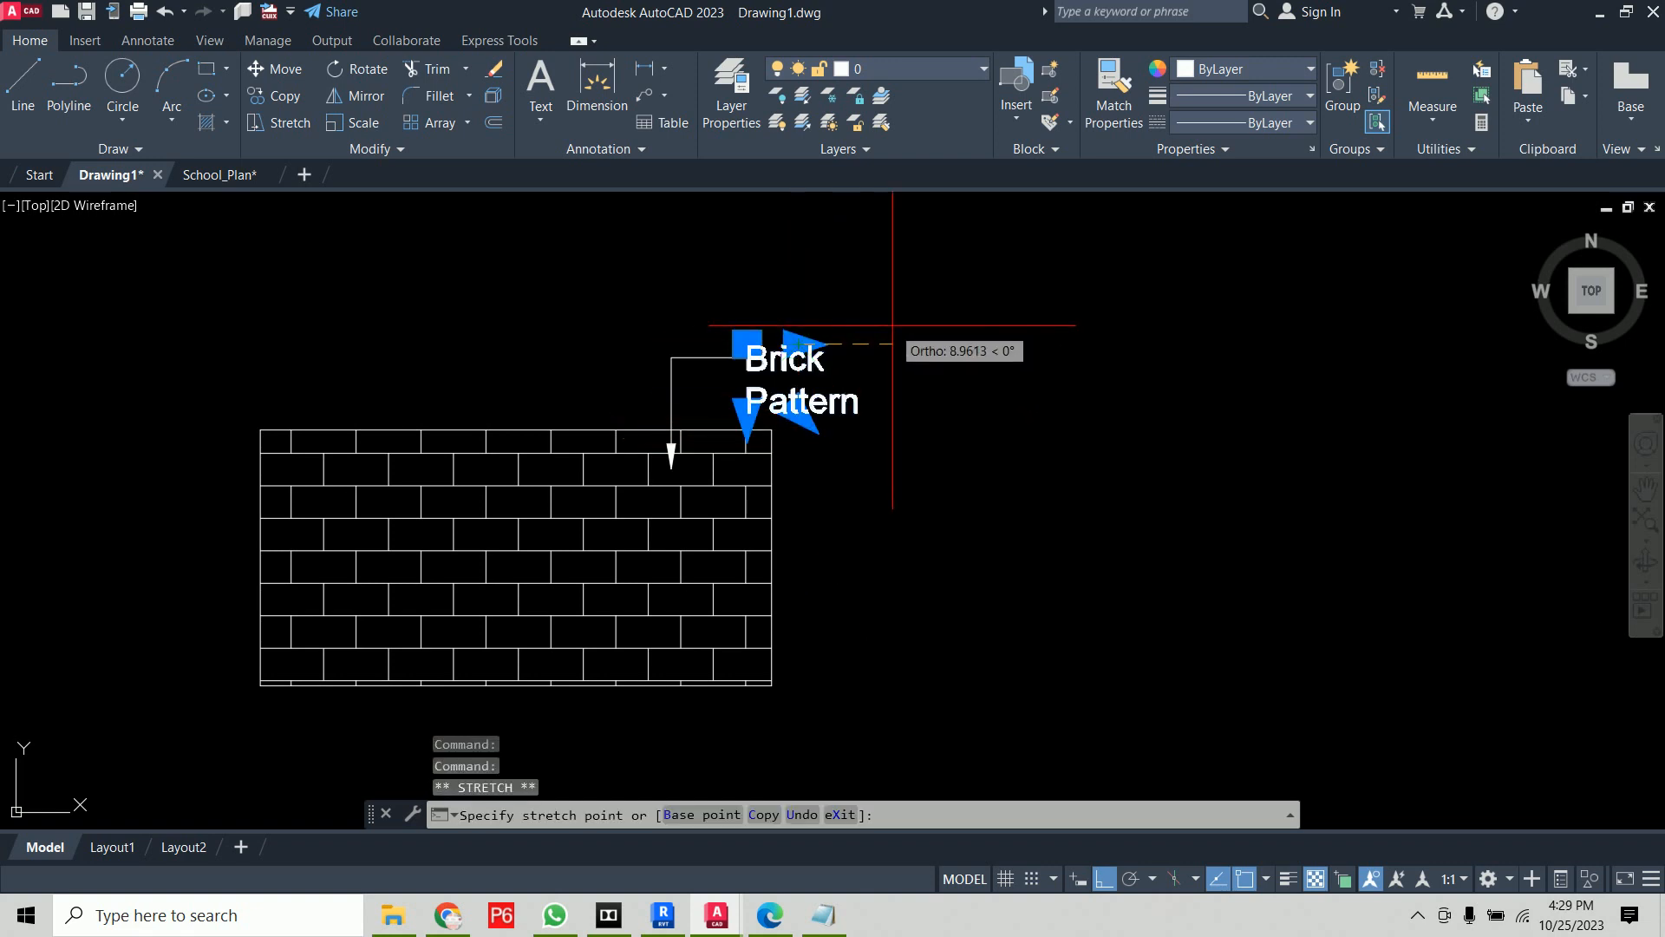
pyautogui.click(977, 303)
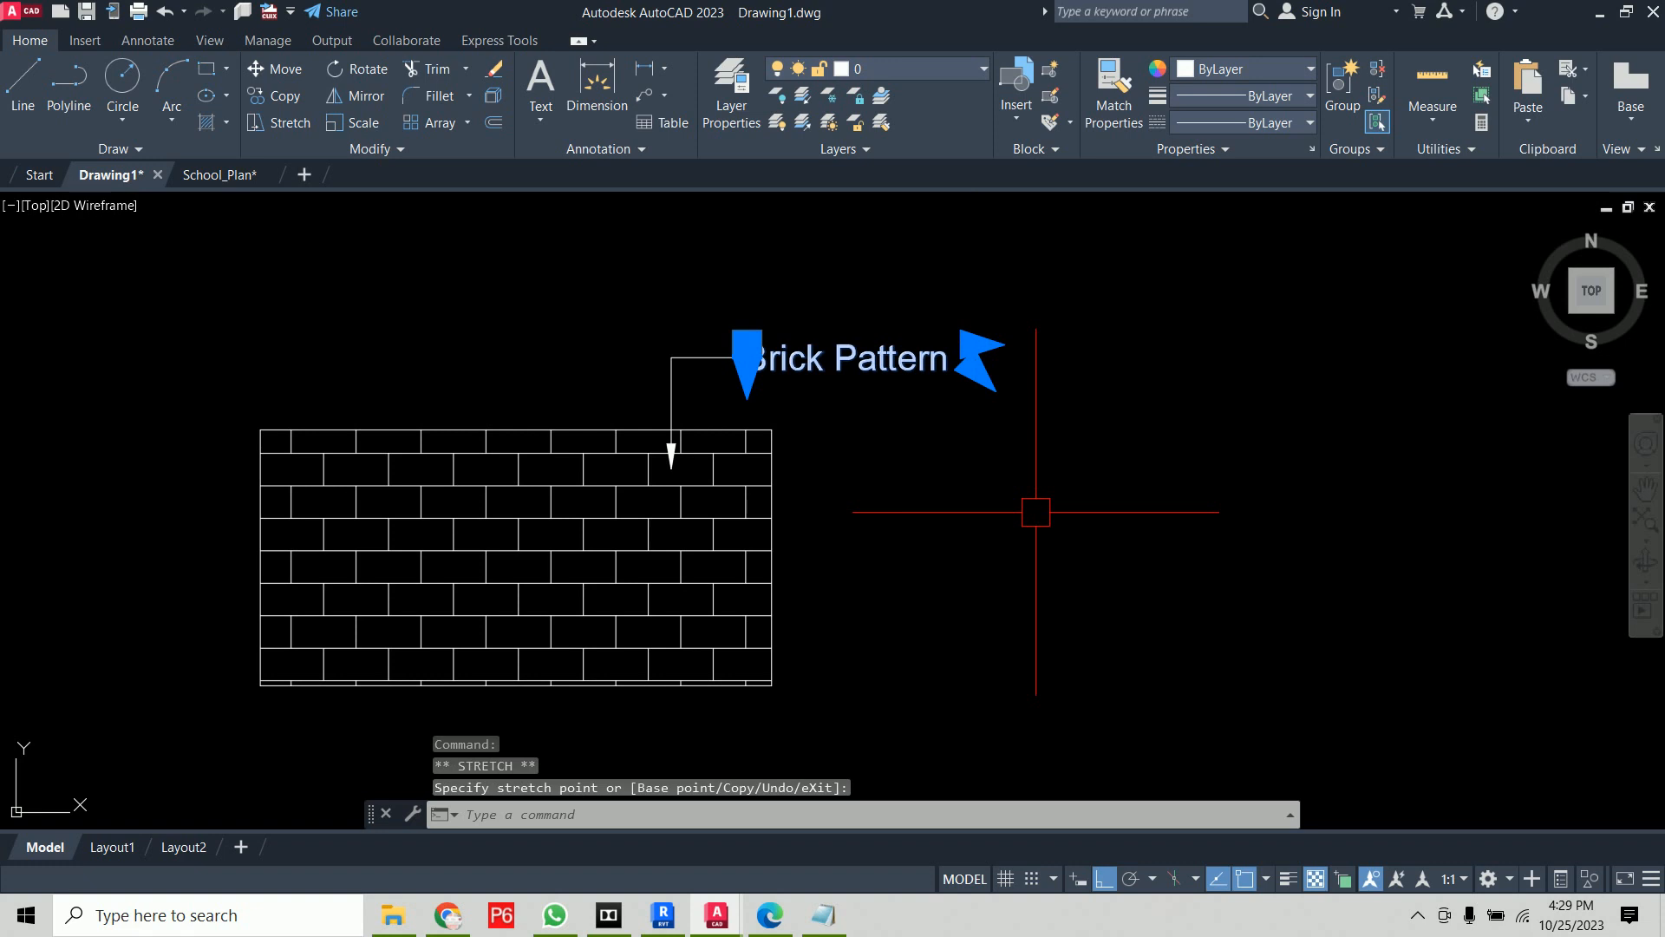
pyautogui.press('Escape')
pyautogui.press('Escape')
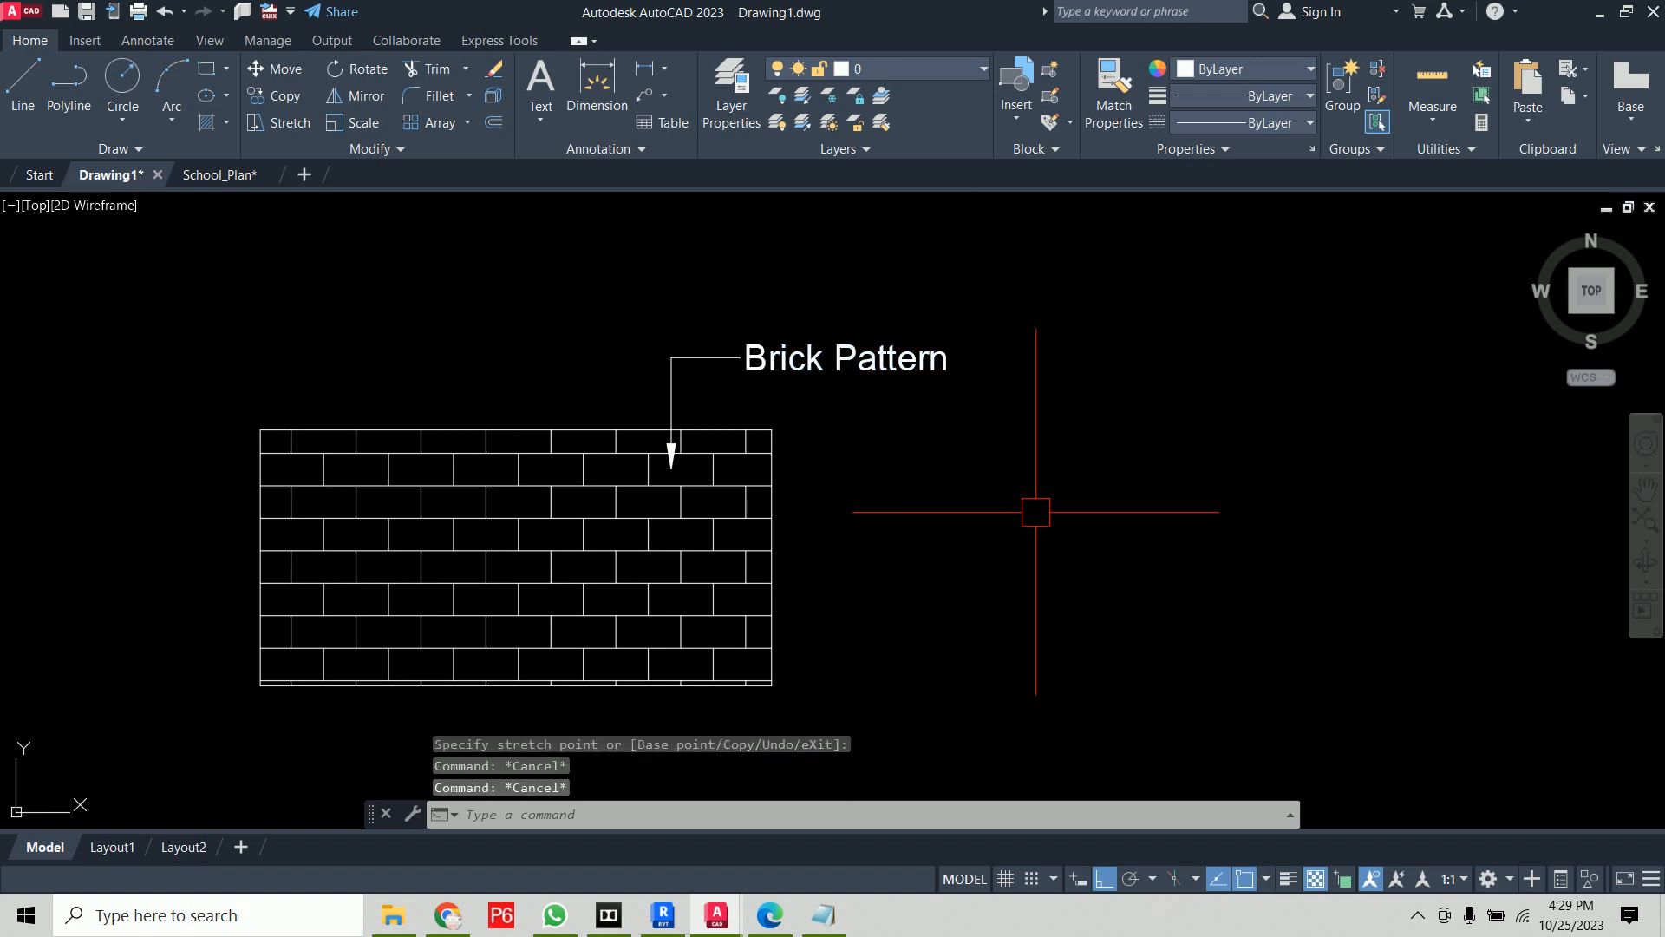
# Start a new quick leader and set its maximum number of leader points to 2 in the leader settings
pyautogui.scroll(6, 668, 469)
pyautogui.scroll(-2, 606, 520)
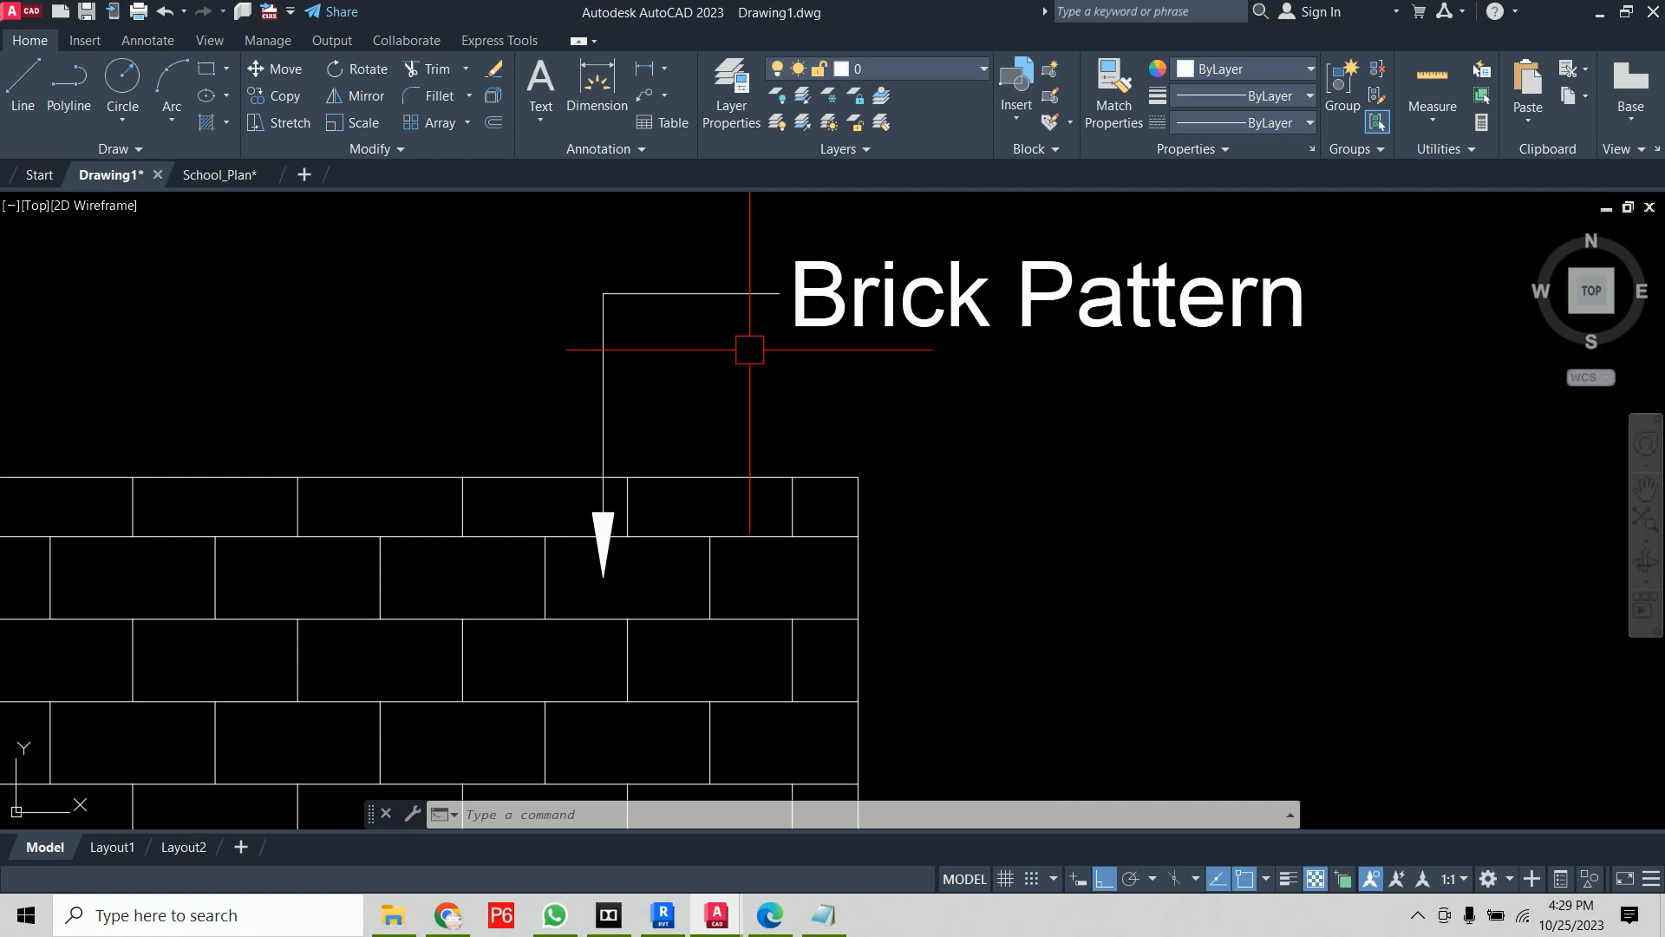
pyautogui.write('lw')
pyautogui.press('BackSpace')
pyautogui.write('e')
pyautogui.press('Return')
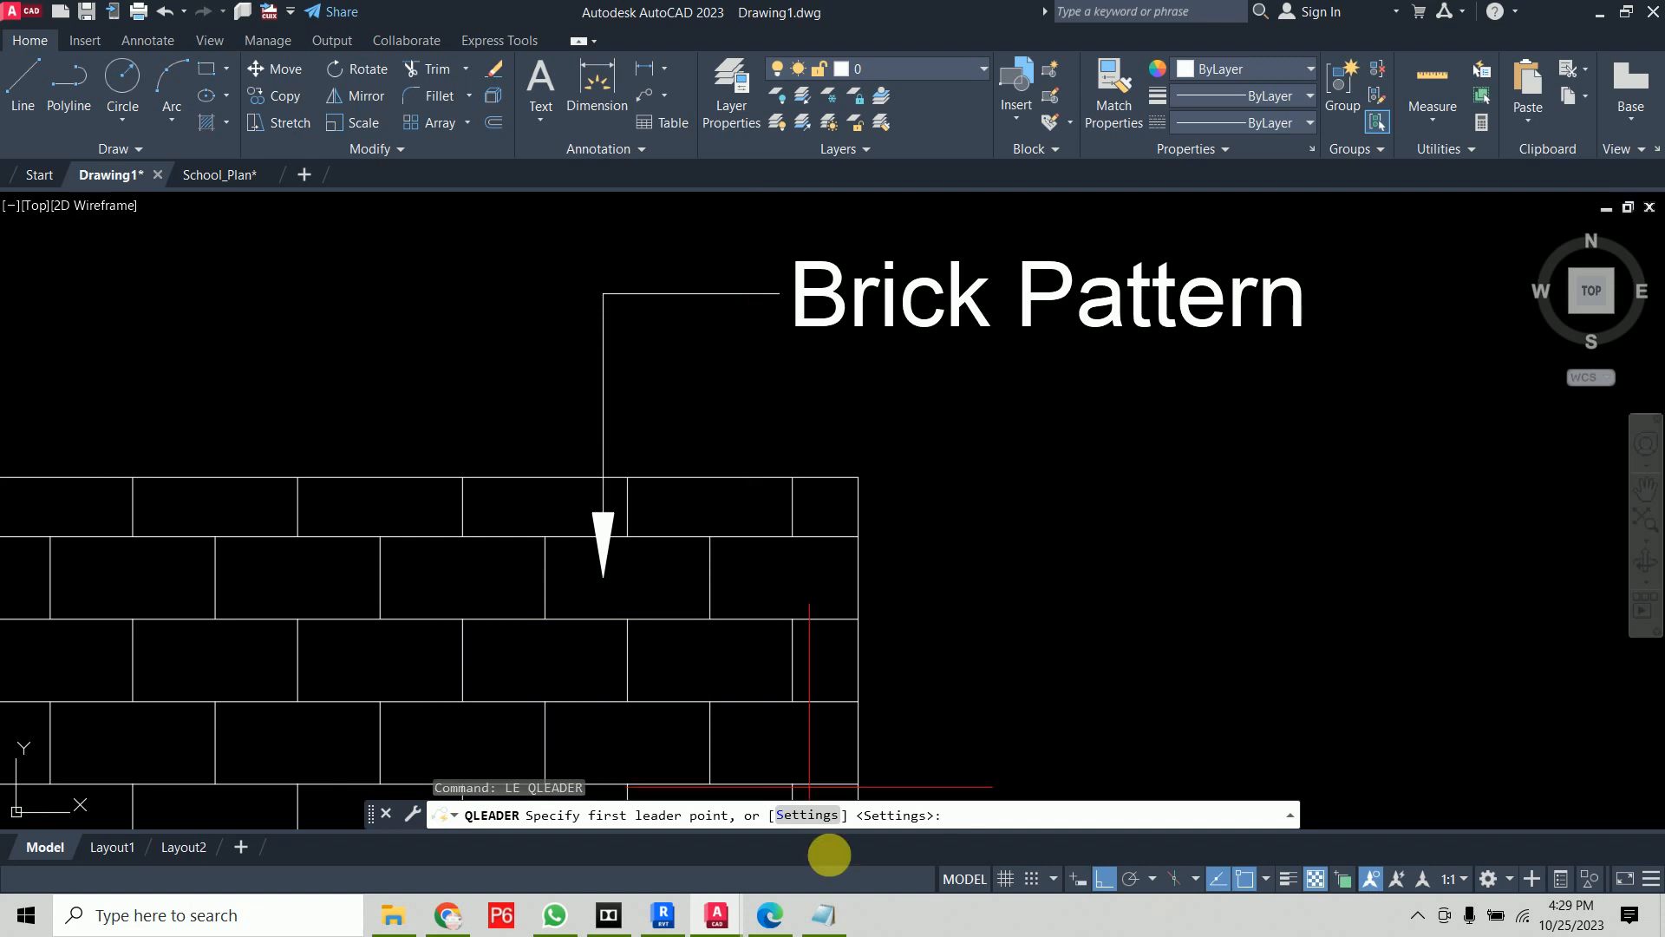
pyautogui.click(798, 815)
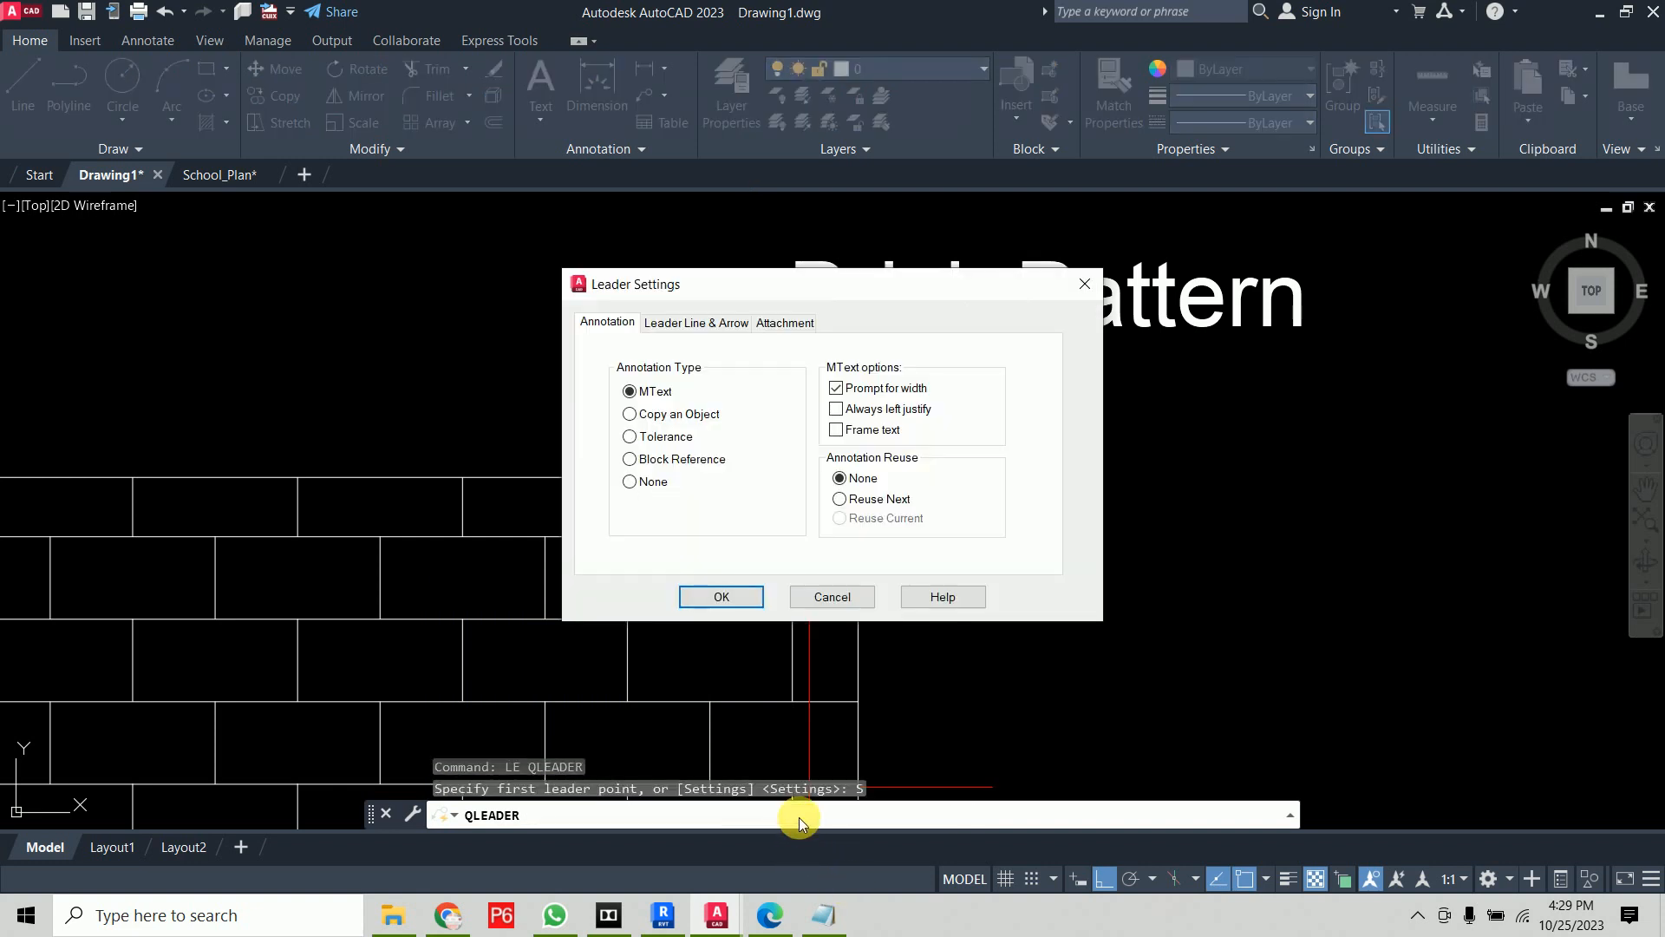
pyautogui.click(695, 324)
pyautogui.doubleClick(637, 501)
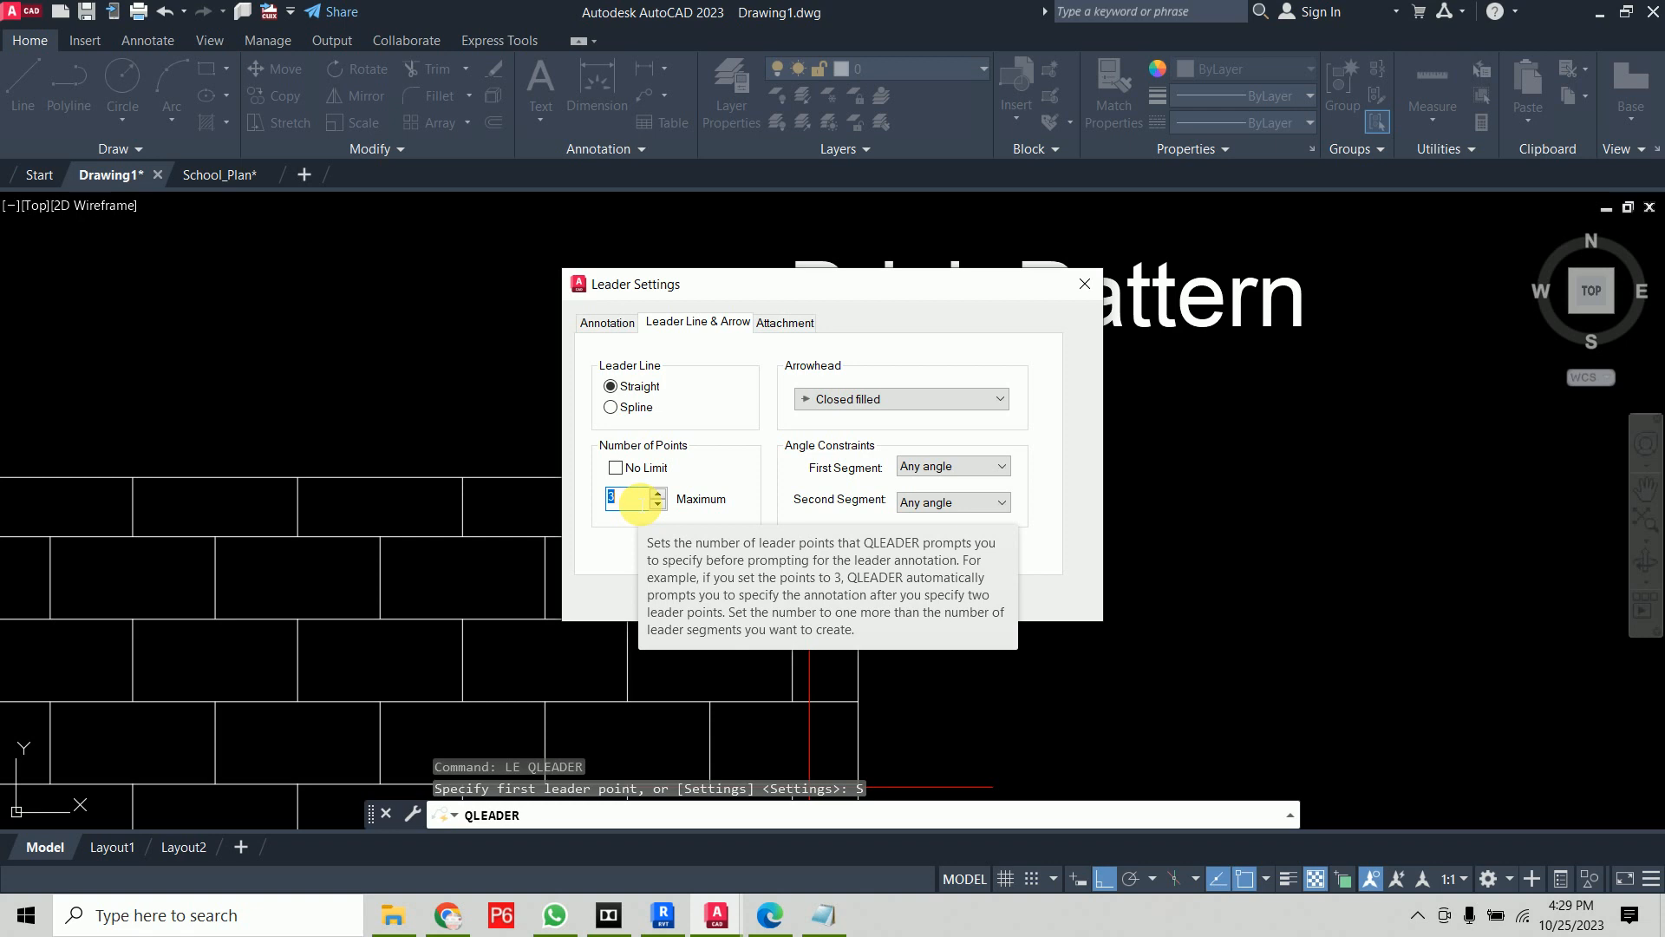
pyautogui.write('2')
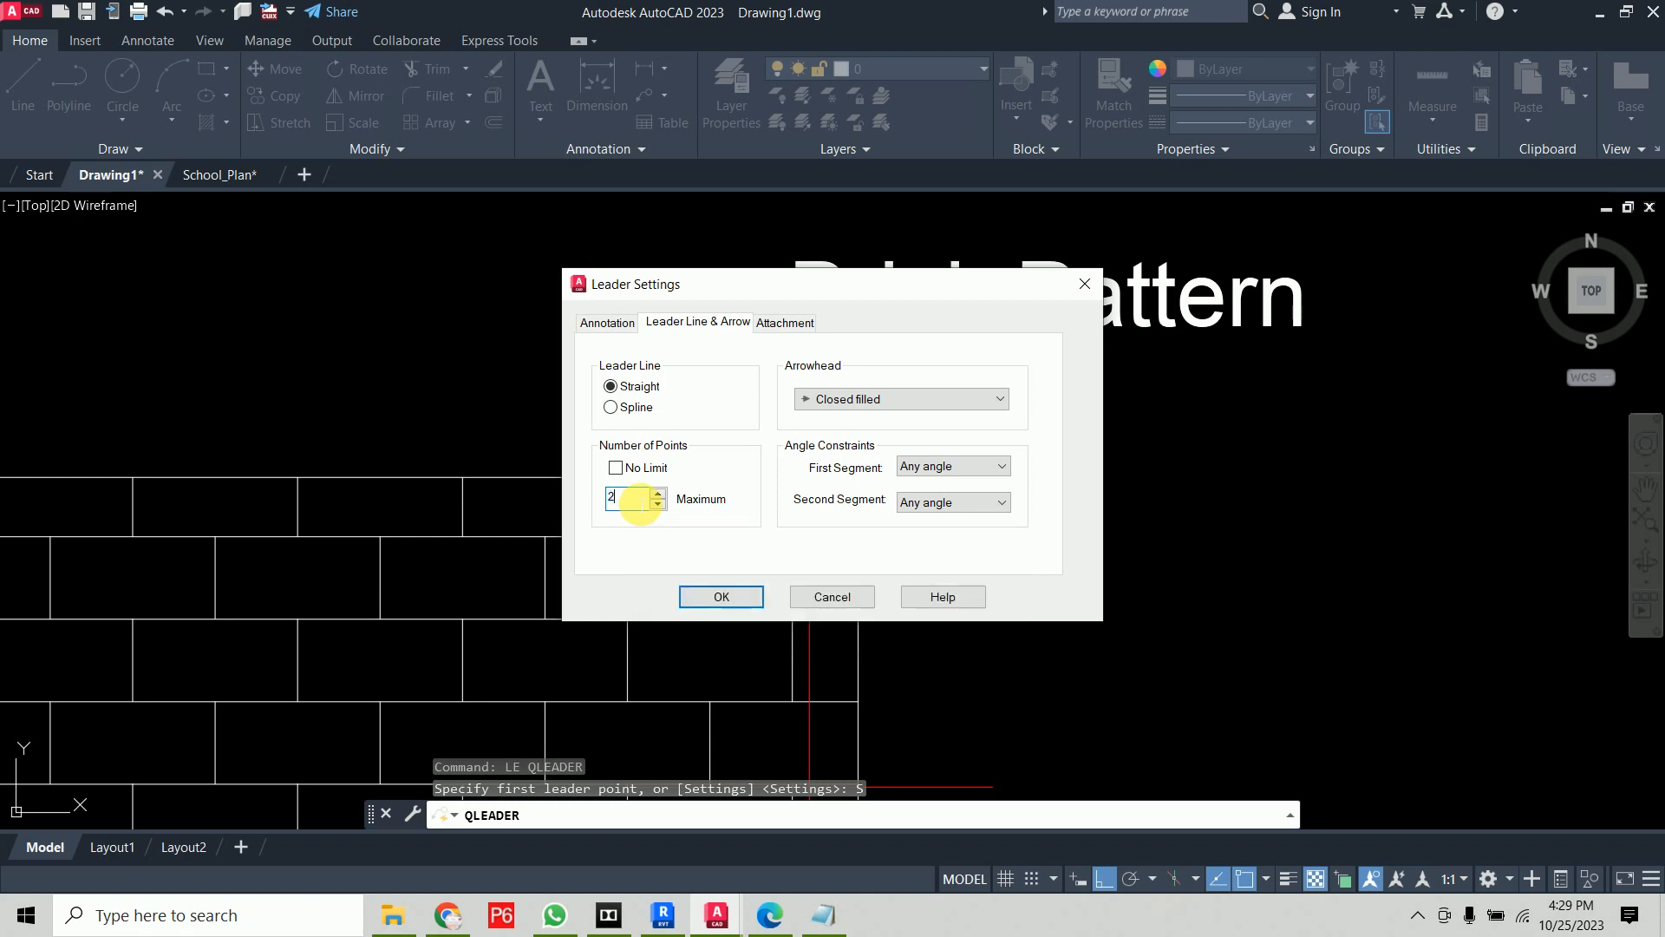
pyautogui.click(708, 596)
# Place a straight horizontal leader from inside the hatch out to the right, with text width 3.5 and annotation "Hatch Command"
pyautogui.click(745, 683)
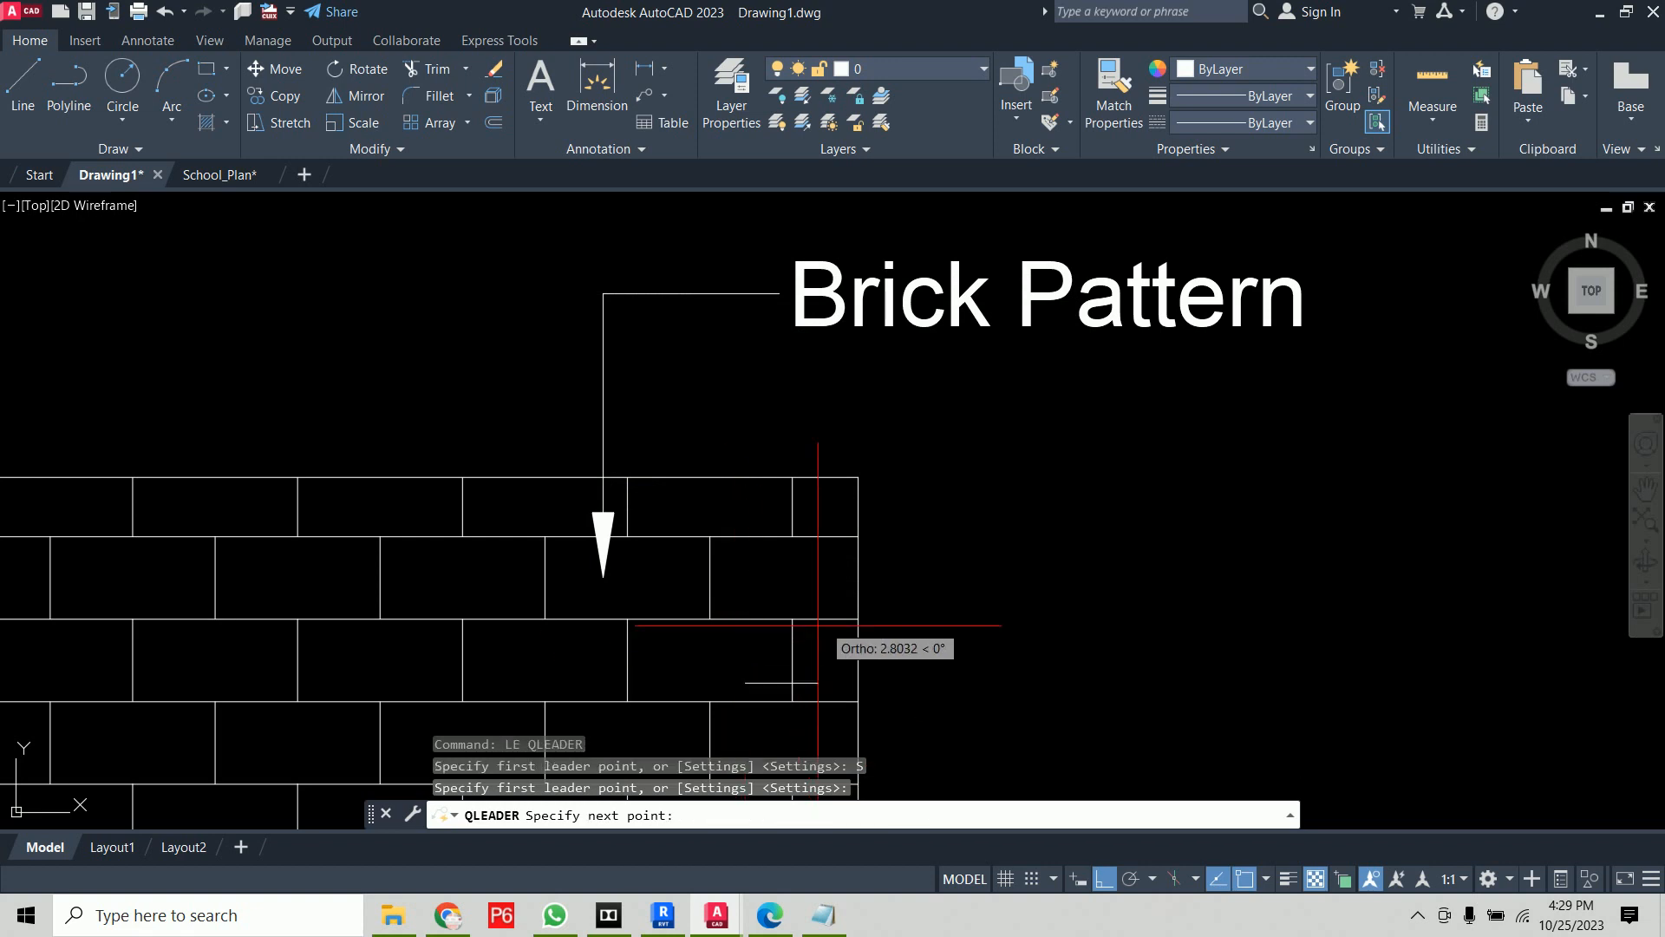
pyautogui.click(1026, 683)
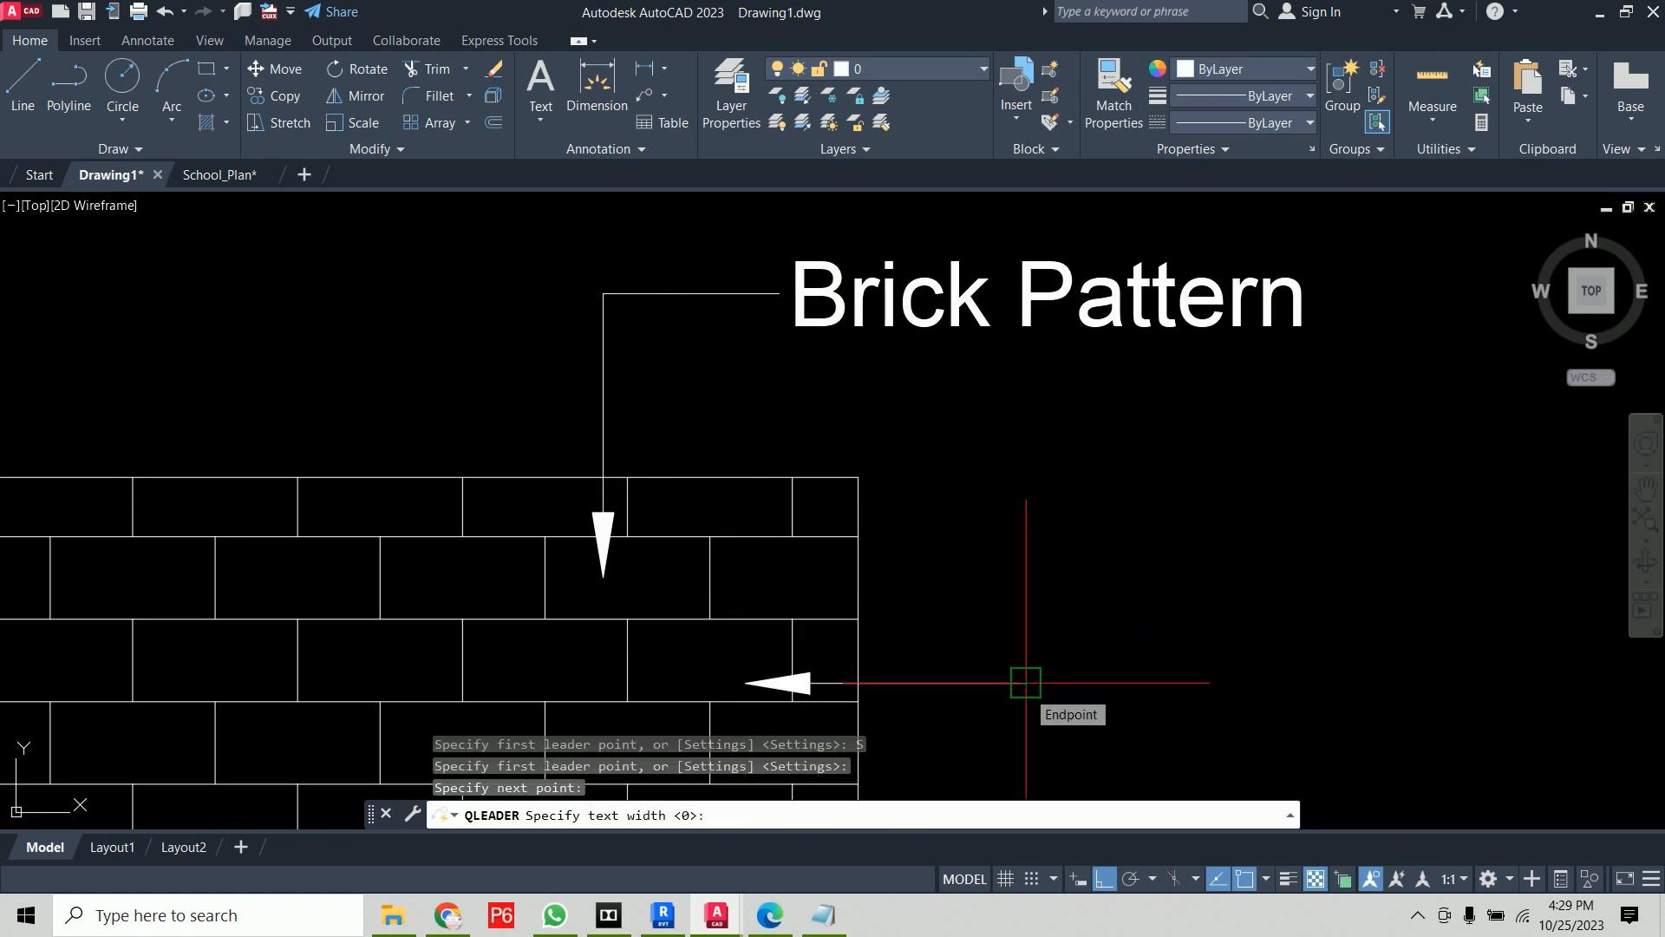
pyautogui.write('3.5')
pyautogui.press('Return')
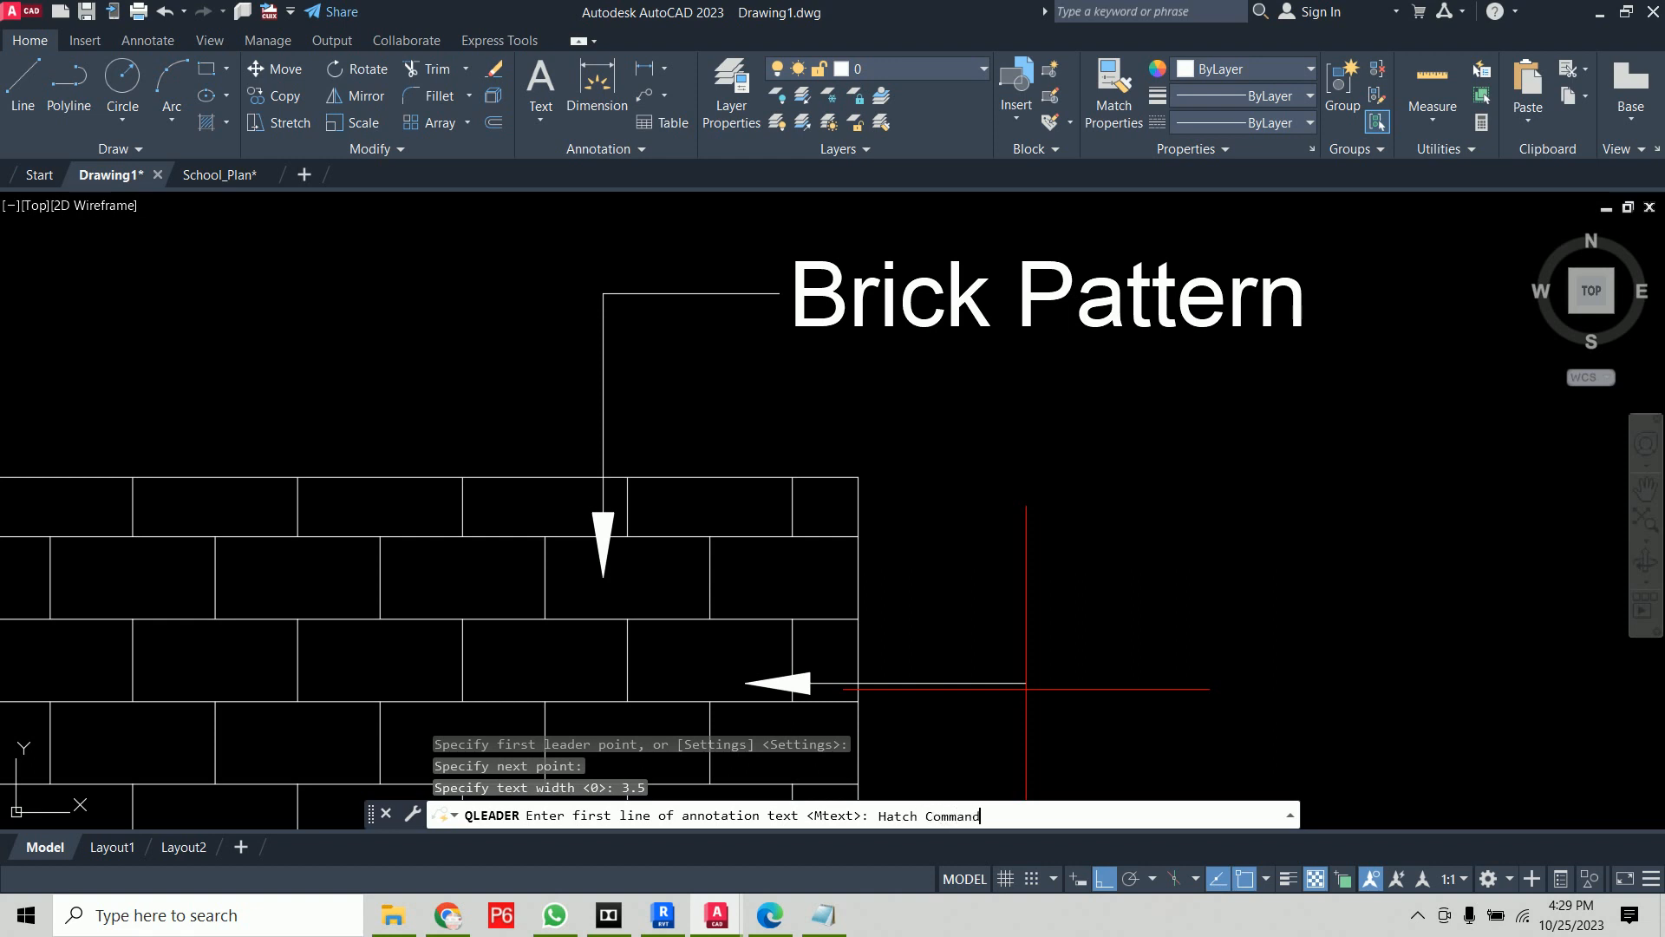
pyautogui.write('Hatch Command')
pyautogui.press('Return')
pyautogui.press('Return')
pyautogui.scroll(-2, 1084, 520)
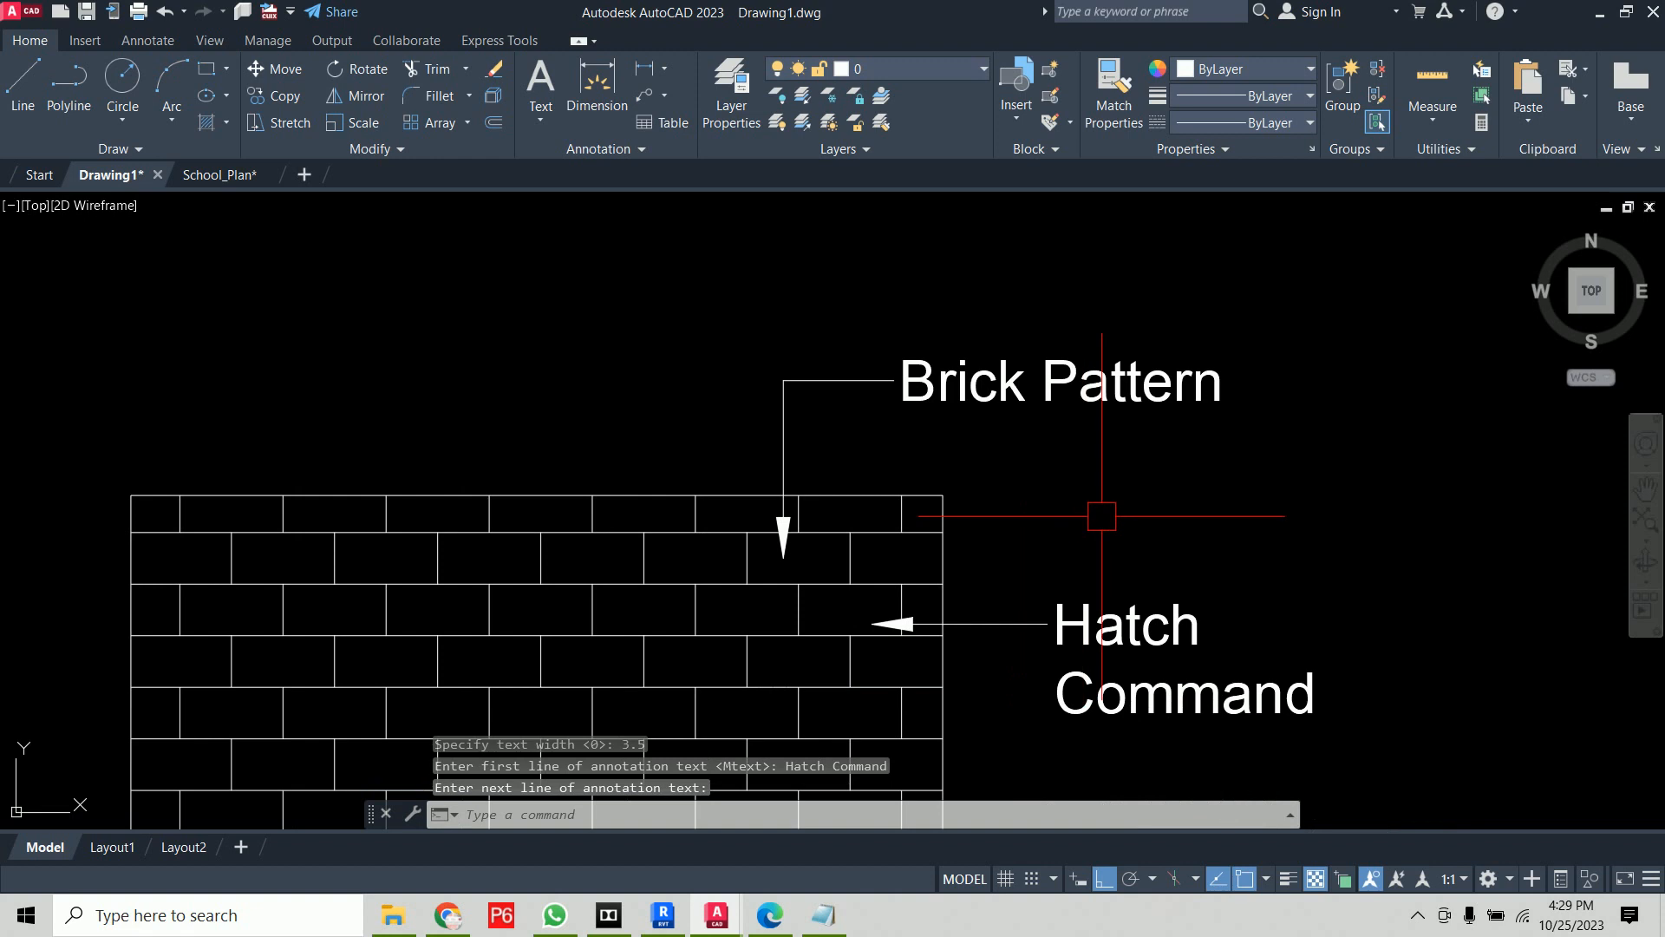
pyautogui.moveTo(1100, 512); pyautogui.dragTo(885, 353, button='middle')
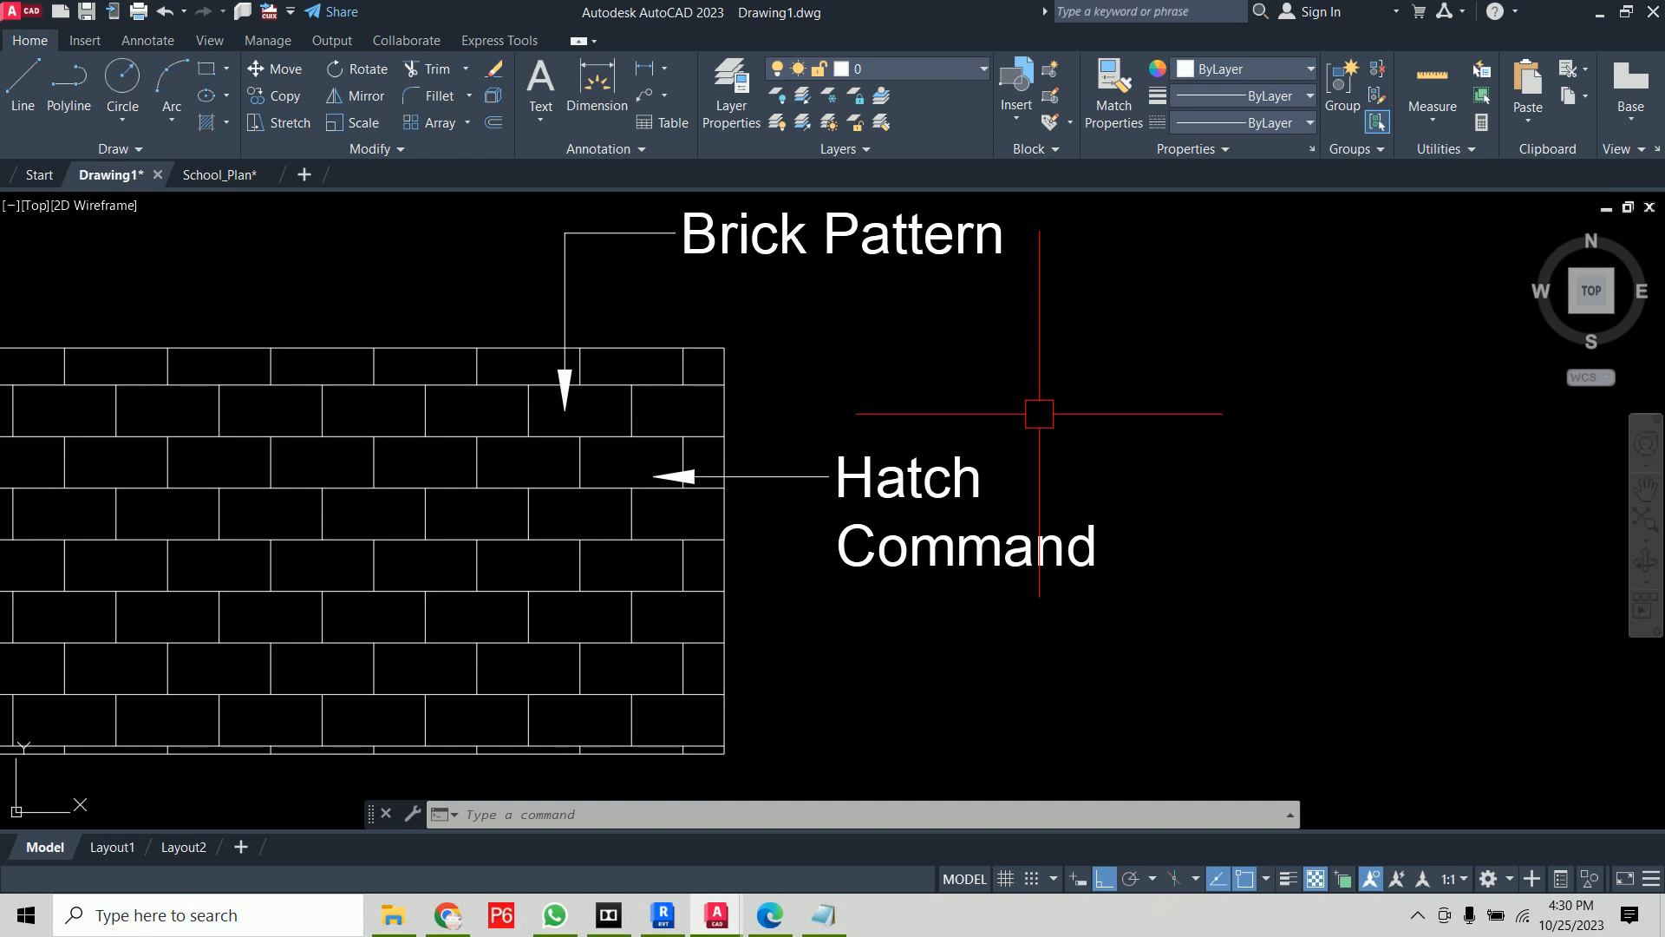
# Try a horizontal leader with text width 3.5 and empty annotation below the "Hatch Command" leader, and erase it
pyautogui.press('space')
pyautogui.click(624, 616)
pyautogui.click(848, 685)
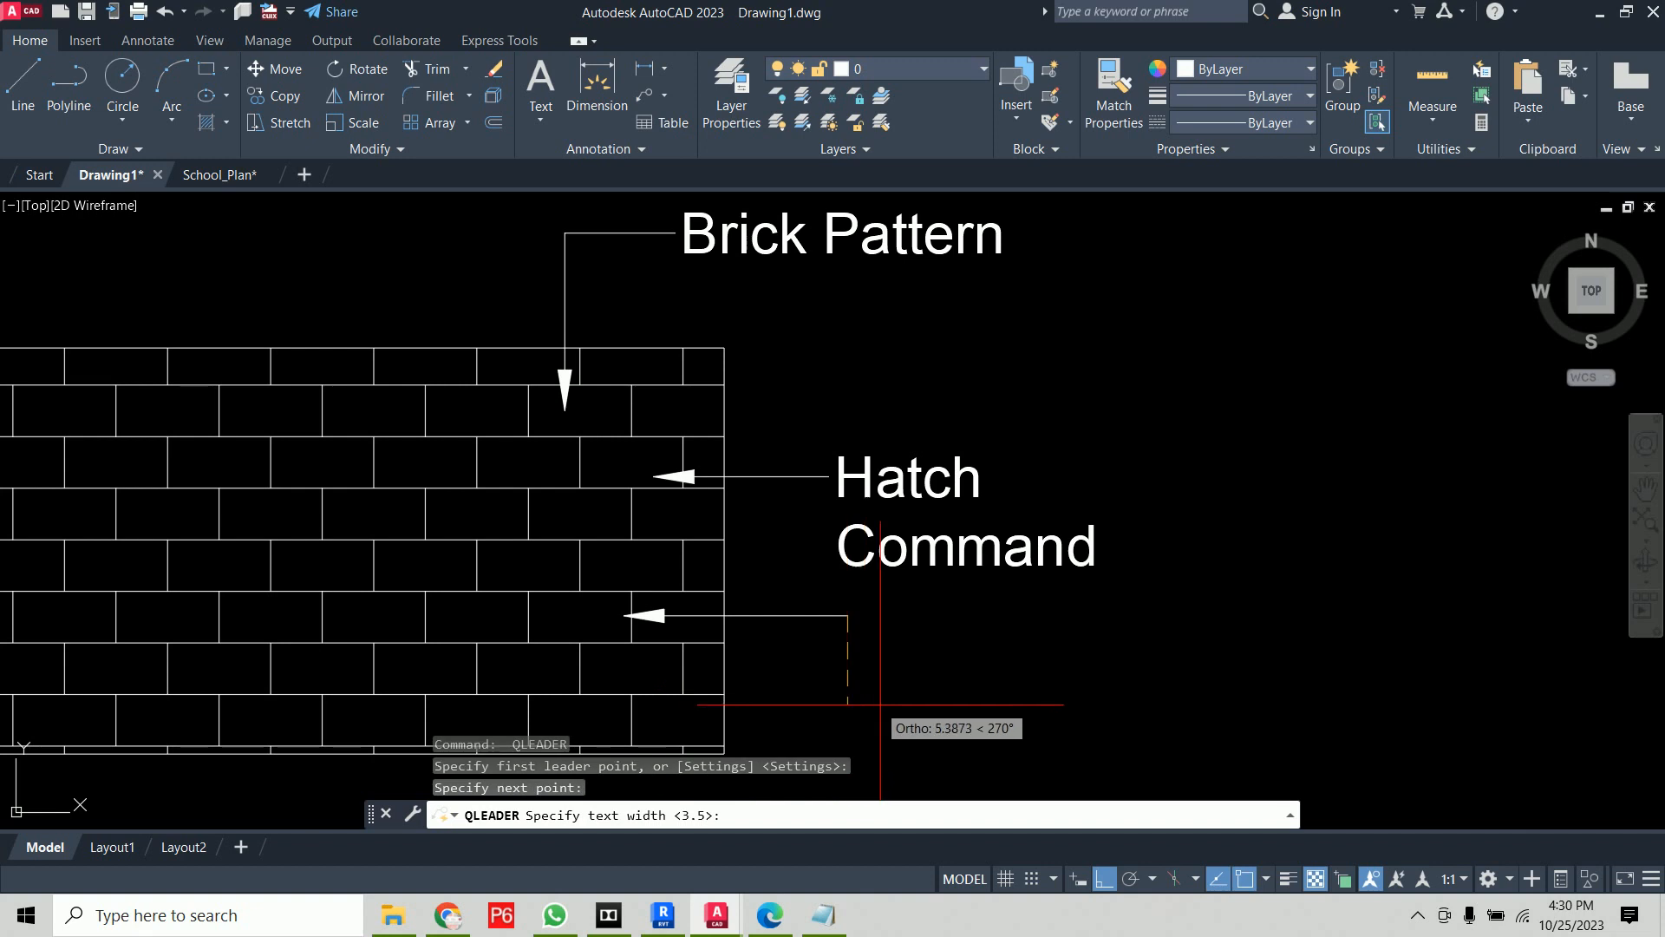
pyautogui.press('Return')
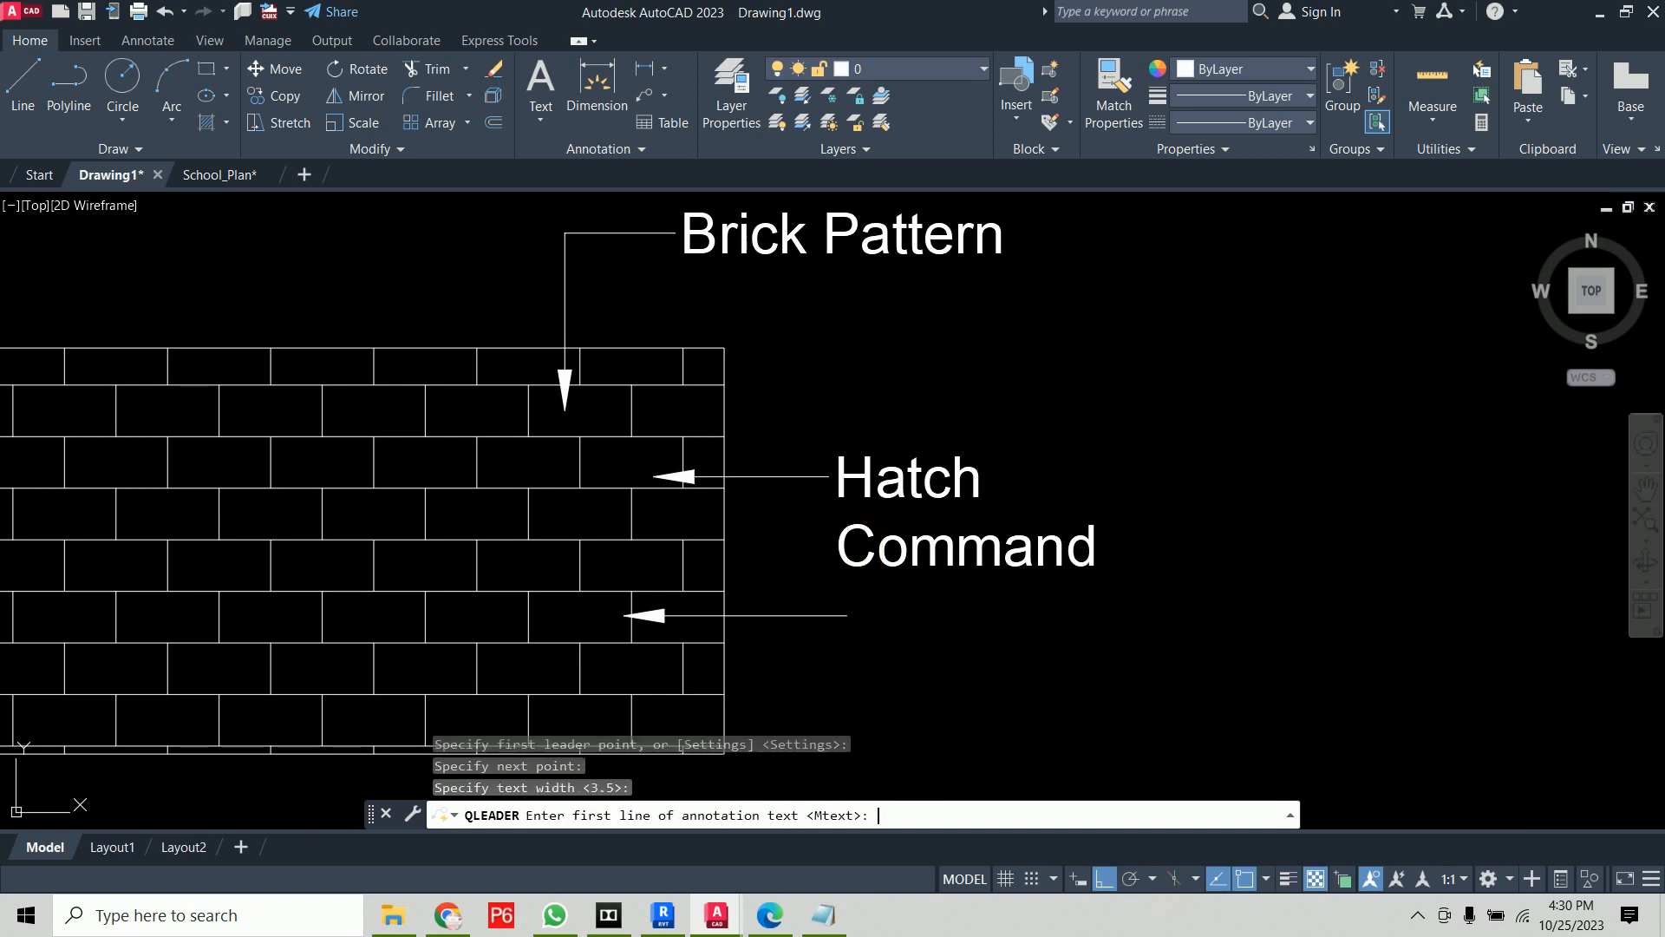
pyautogui.press('Return')
pyautogui.press('Return')
pyautogui.press('Return')
pyautogui.press('Return')
pyautogui.press('Return')
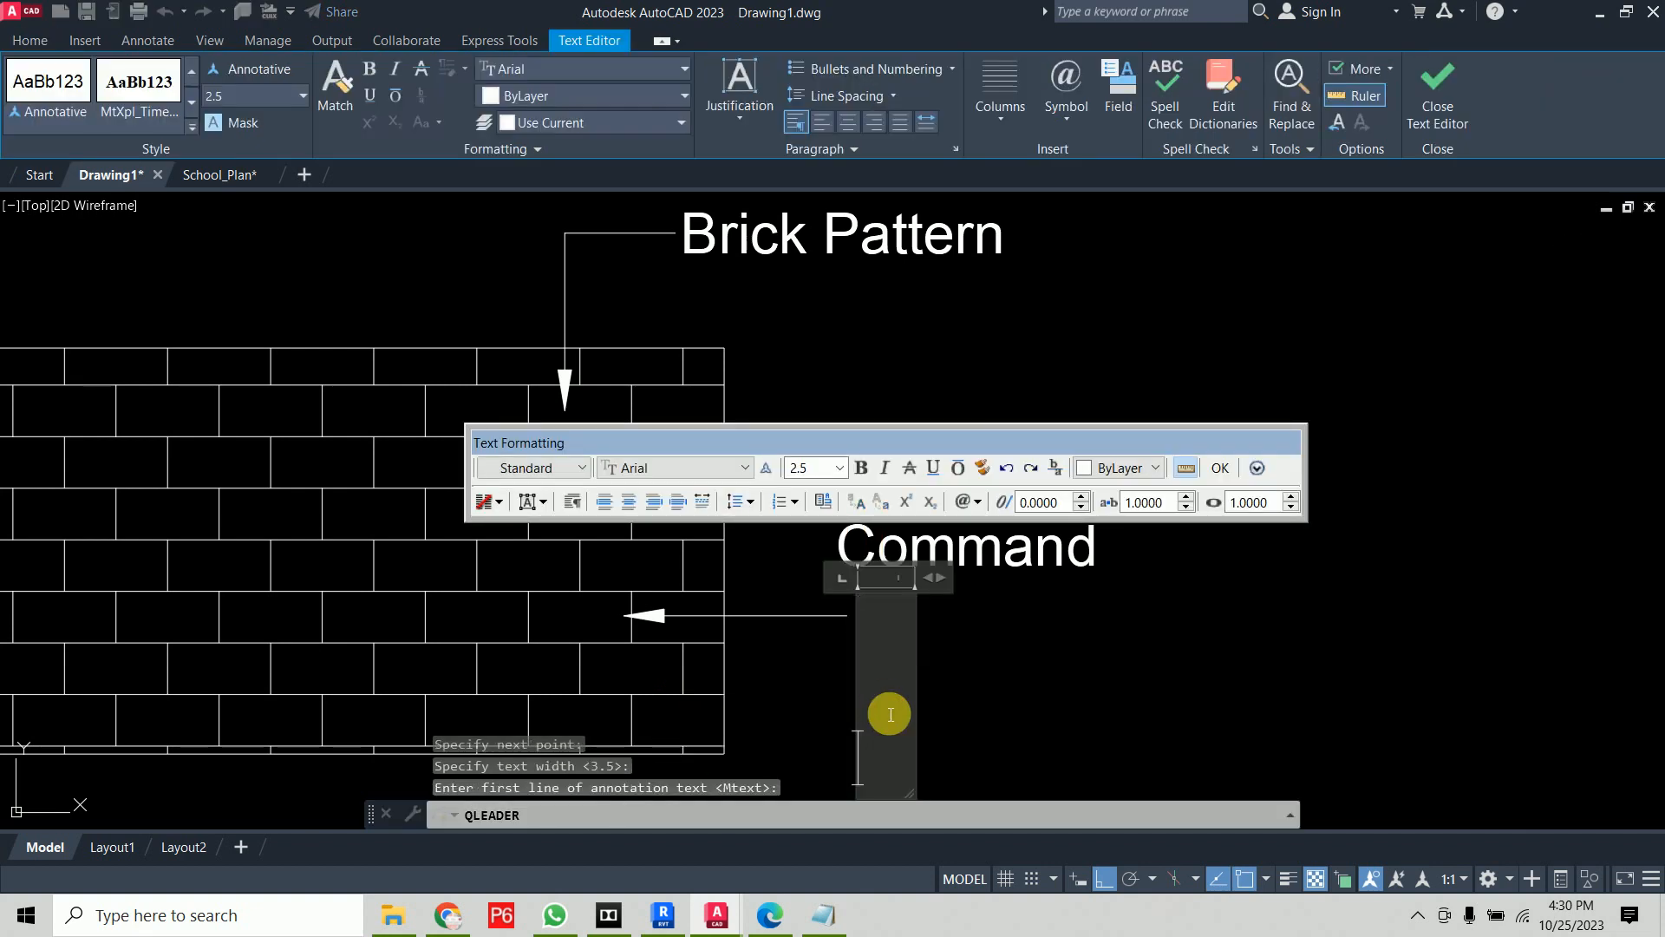
pyautogui.press('Escape')
pyautogui.press('Escape')
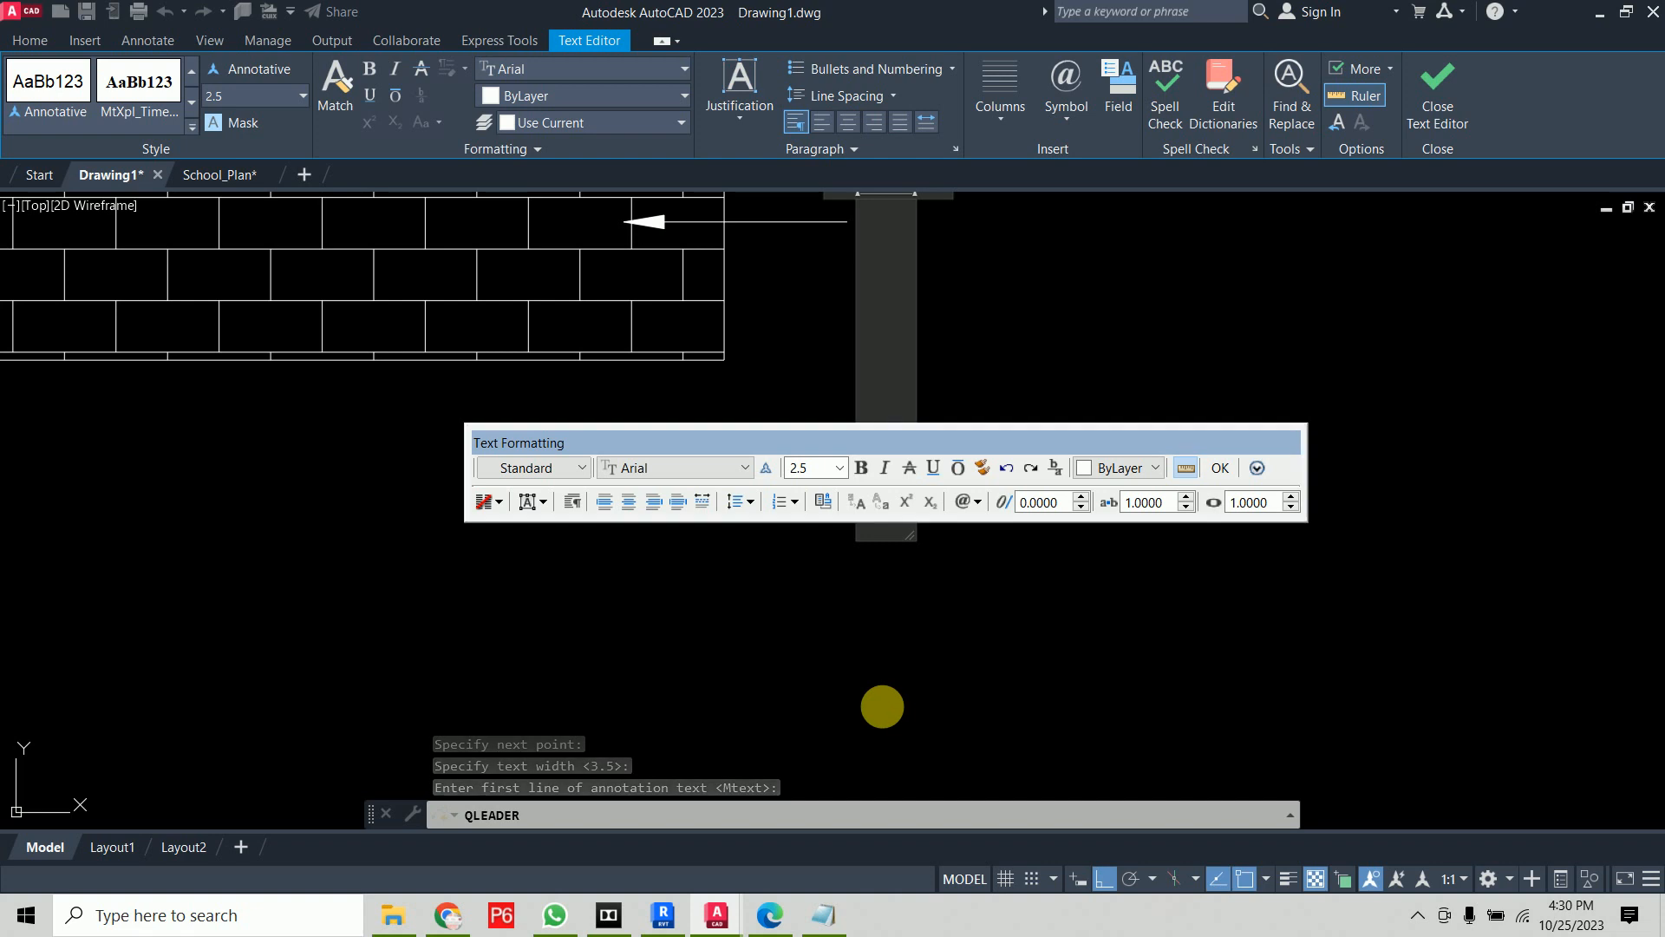
pyautogui.press('Escape')
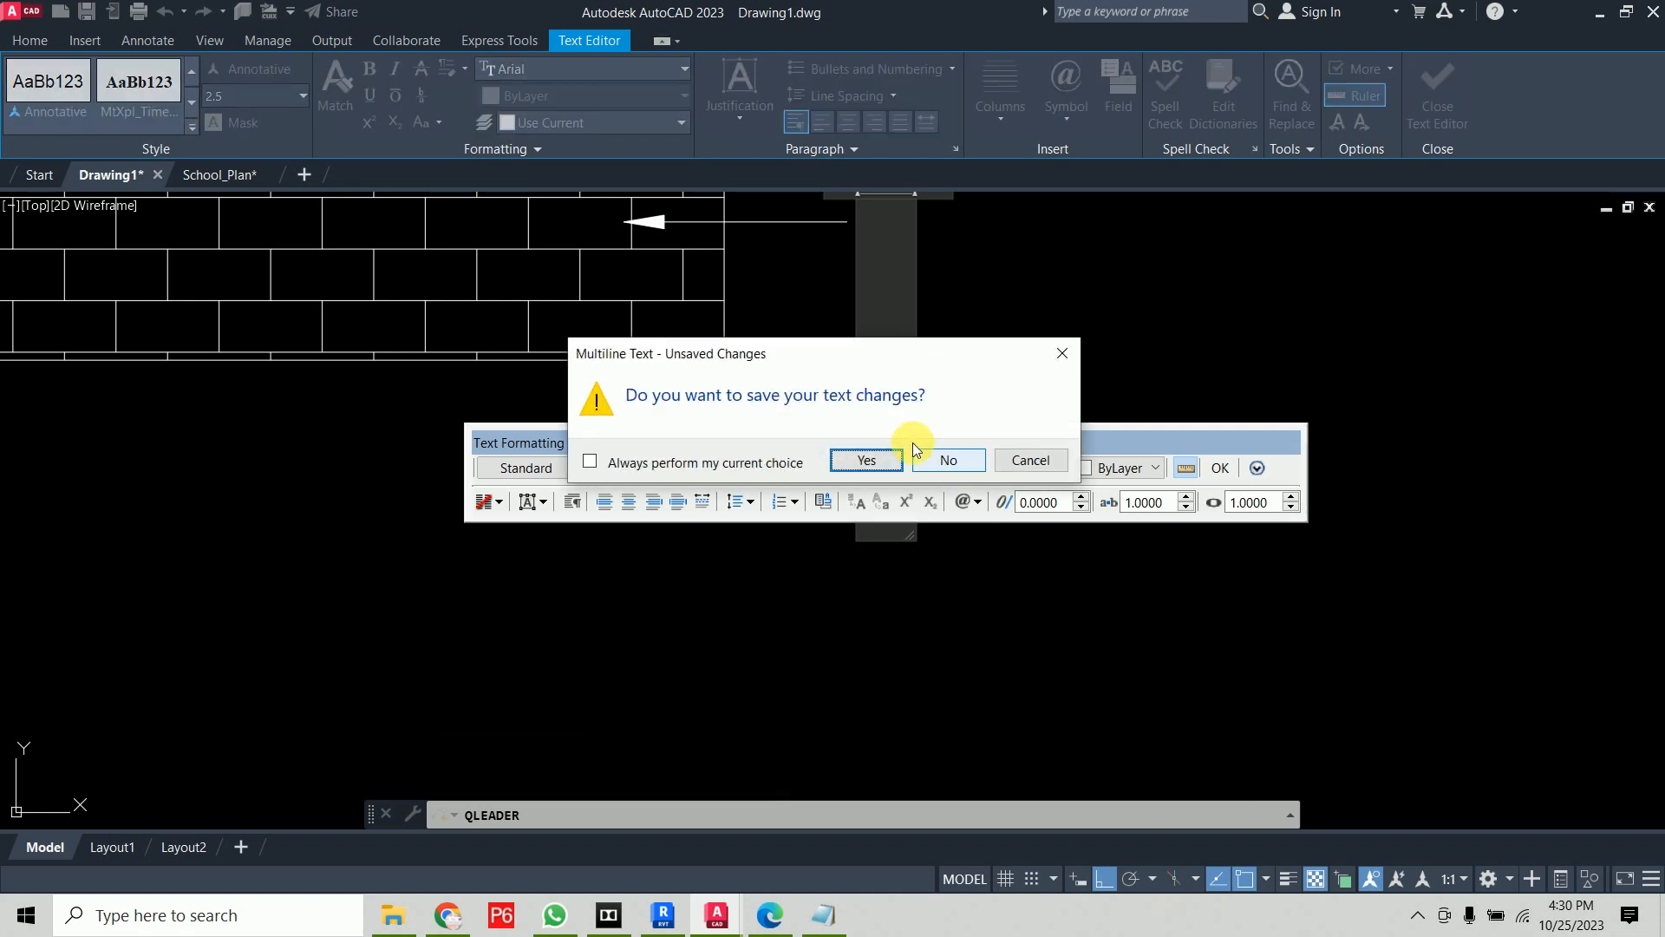
pyautogui.click(882, 457)
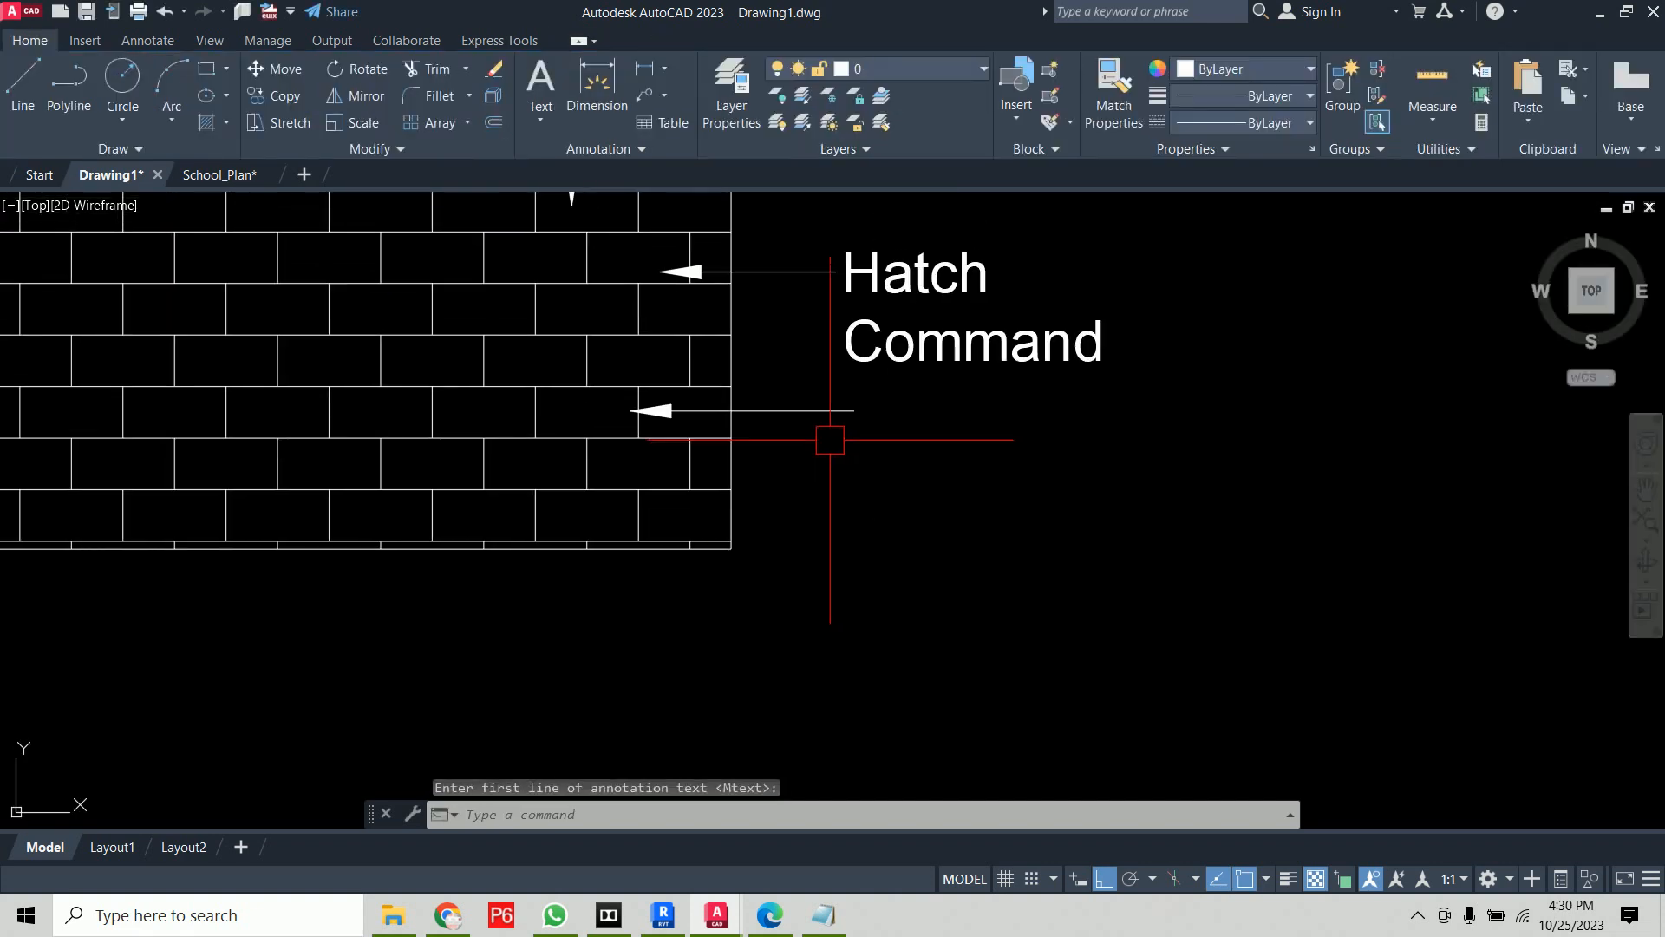
pyautogui.click(829, 415)
pyautogui.press('Delete')
# Start a new quick leader and set its annotation type to None in the leader settings
pyautogui.write('le')
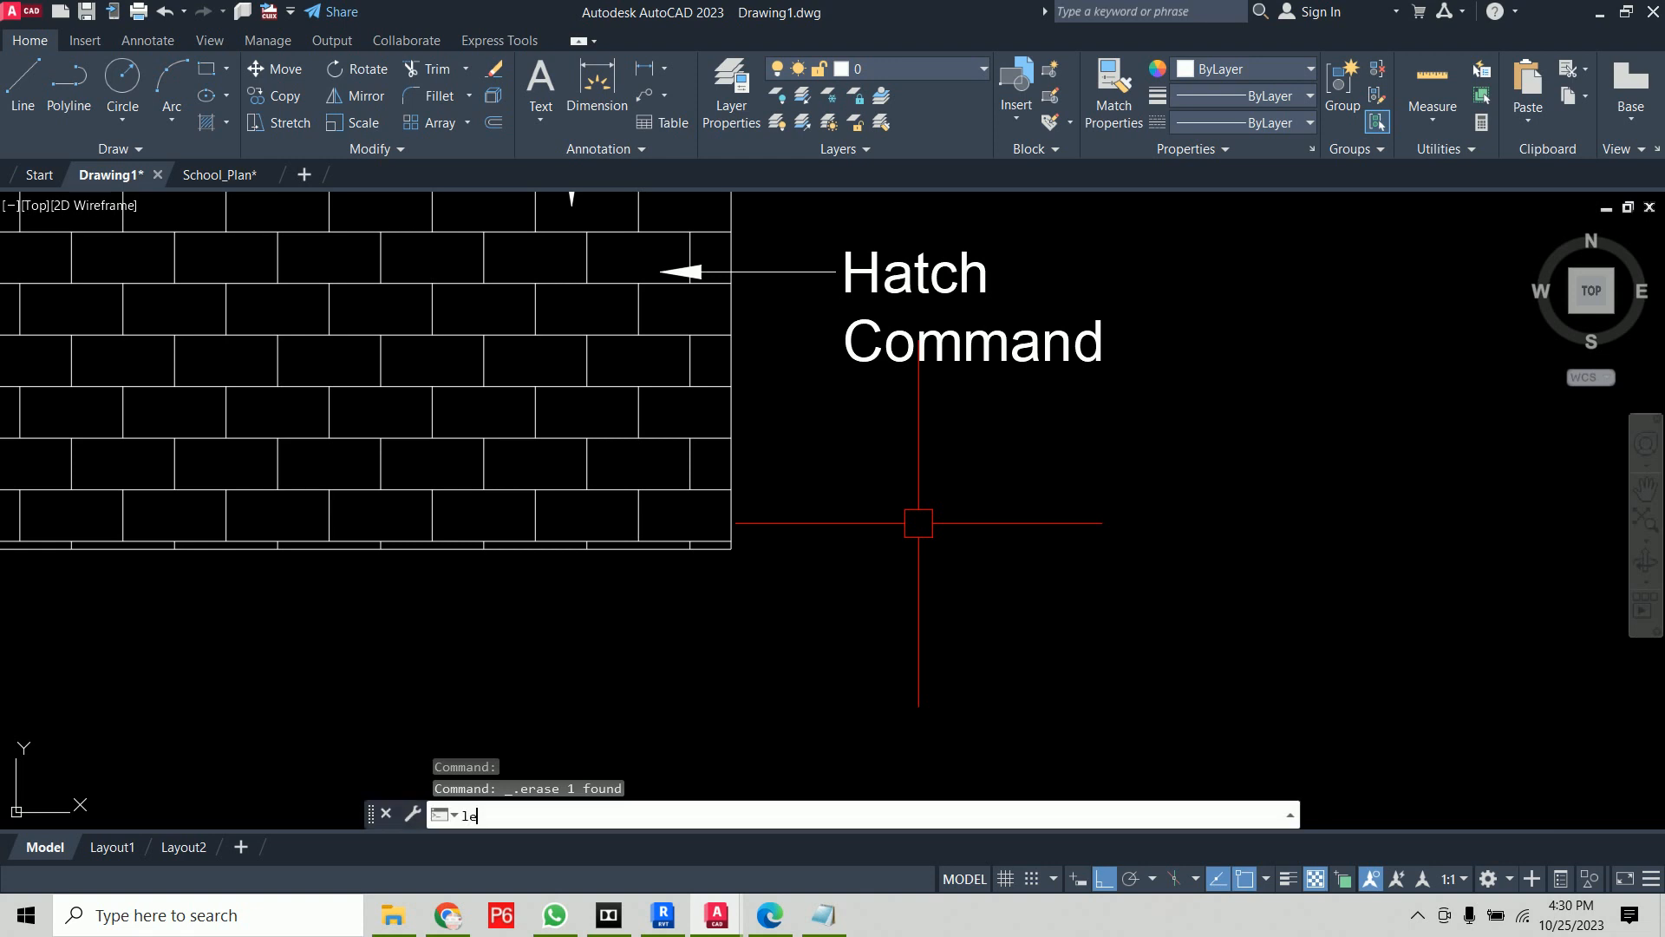
pyautogui.press('Return')
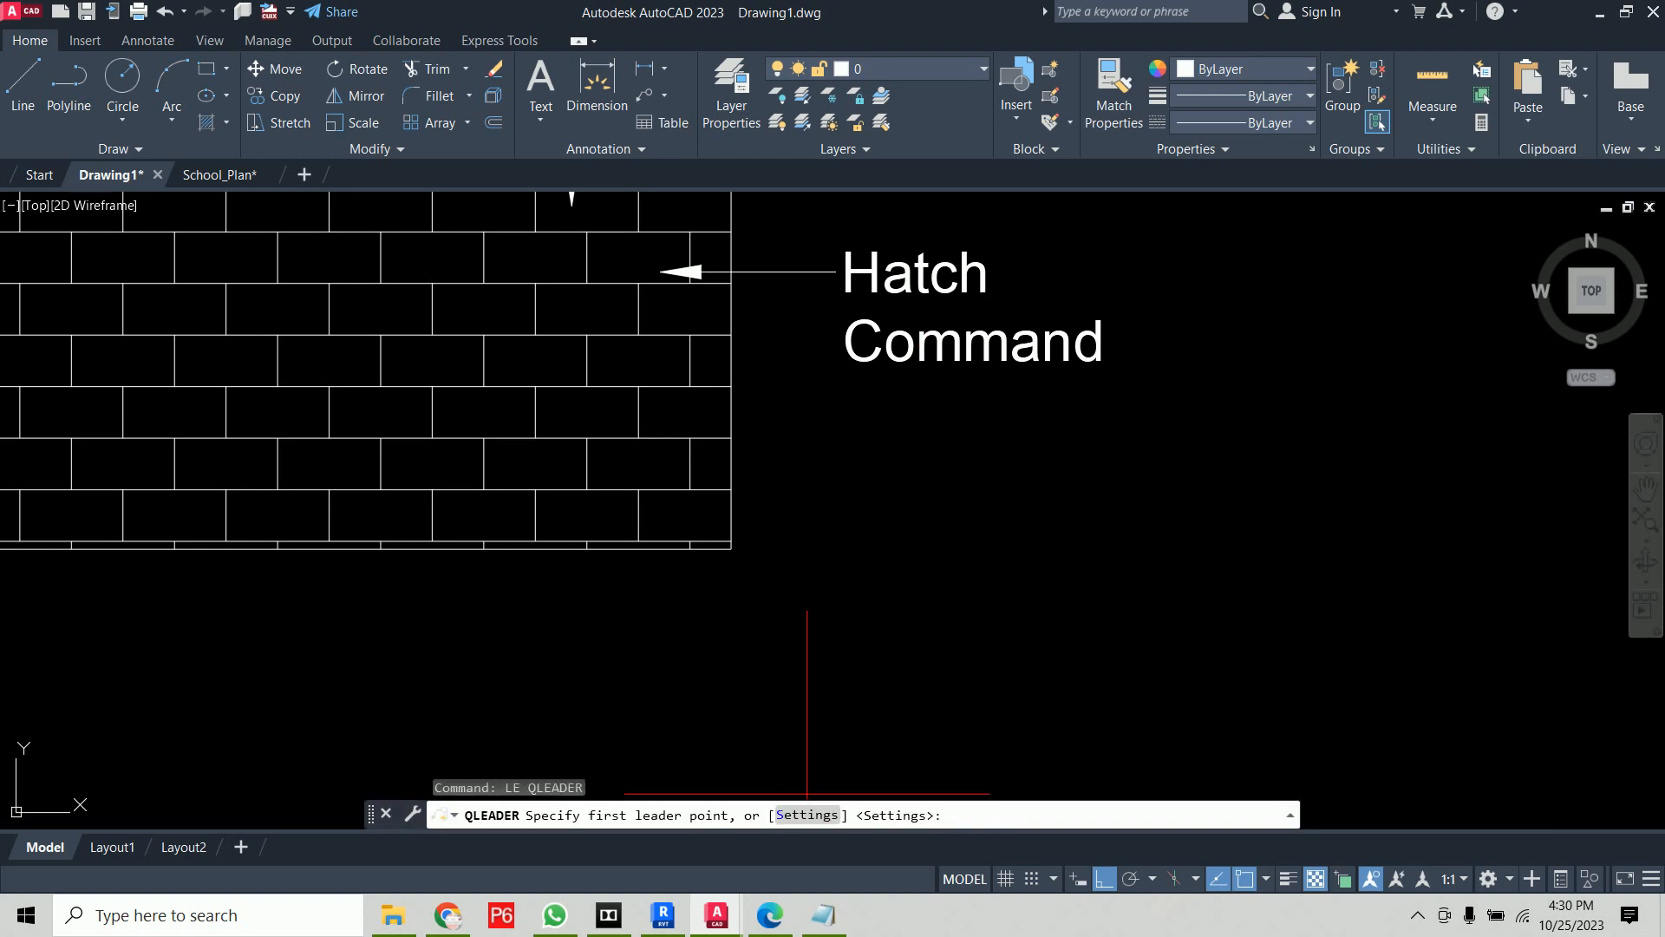
pyautogui.click(805, 815)
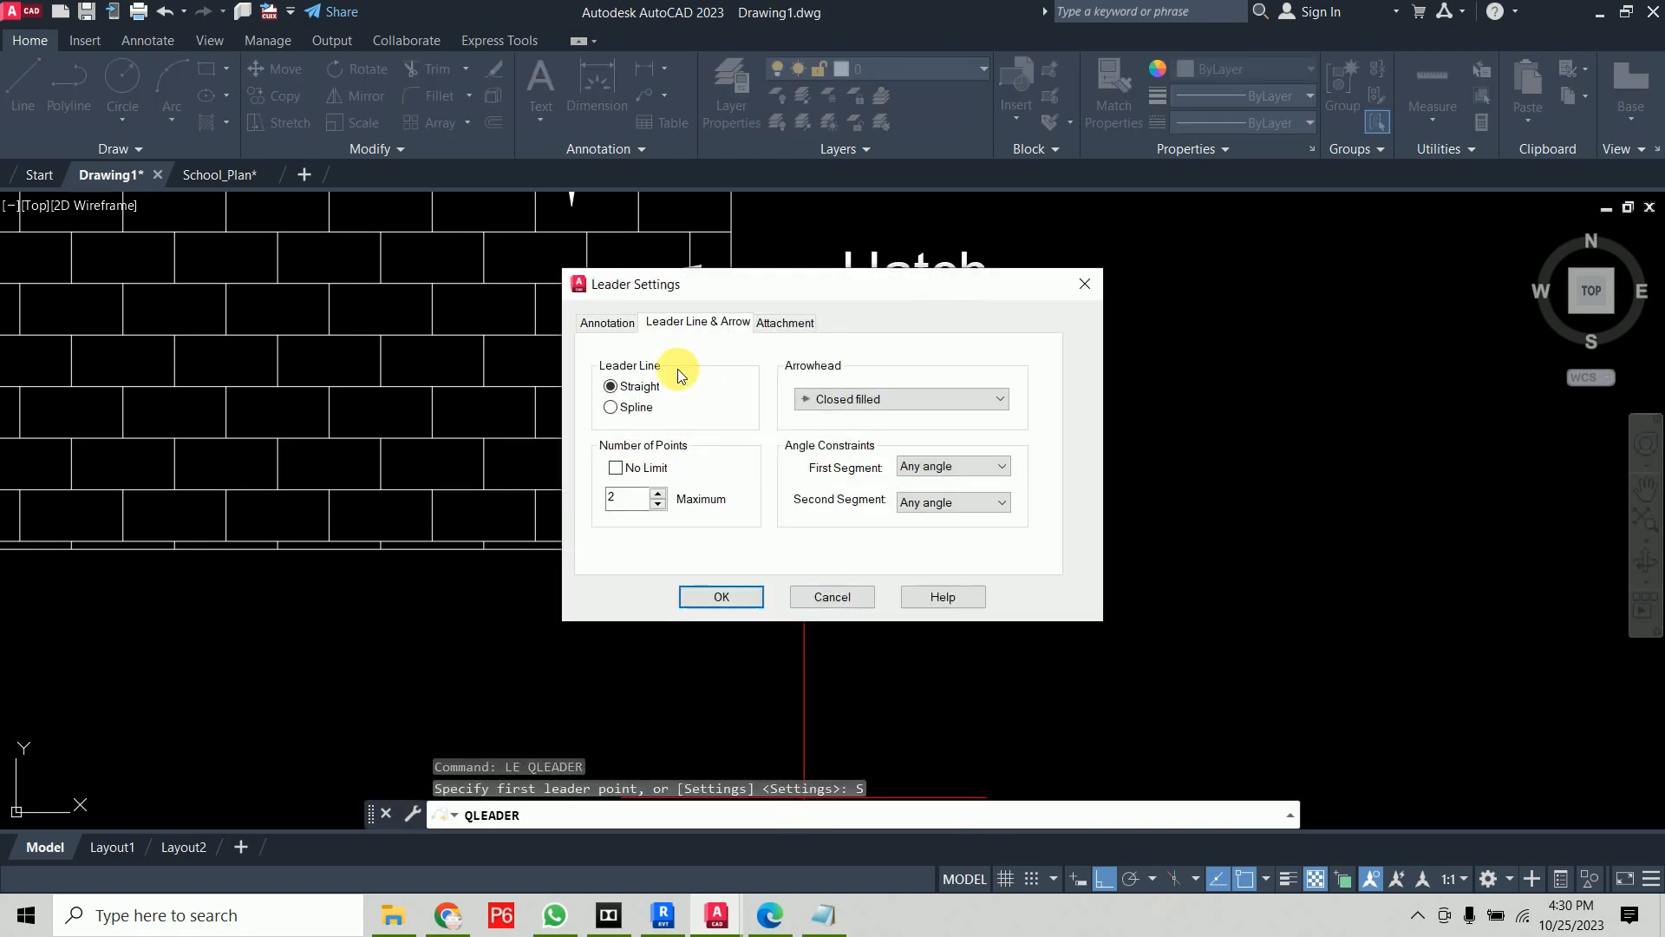
pyautogui.click(607, 322)
pyautogui.click(658, 488)
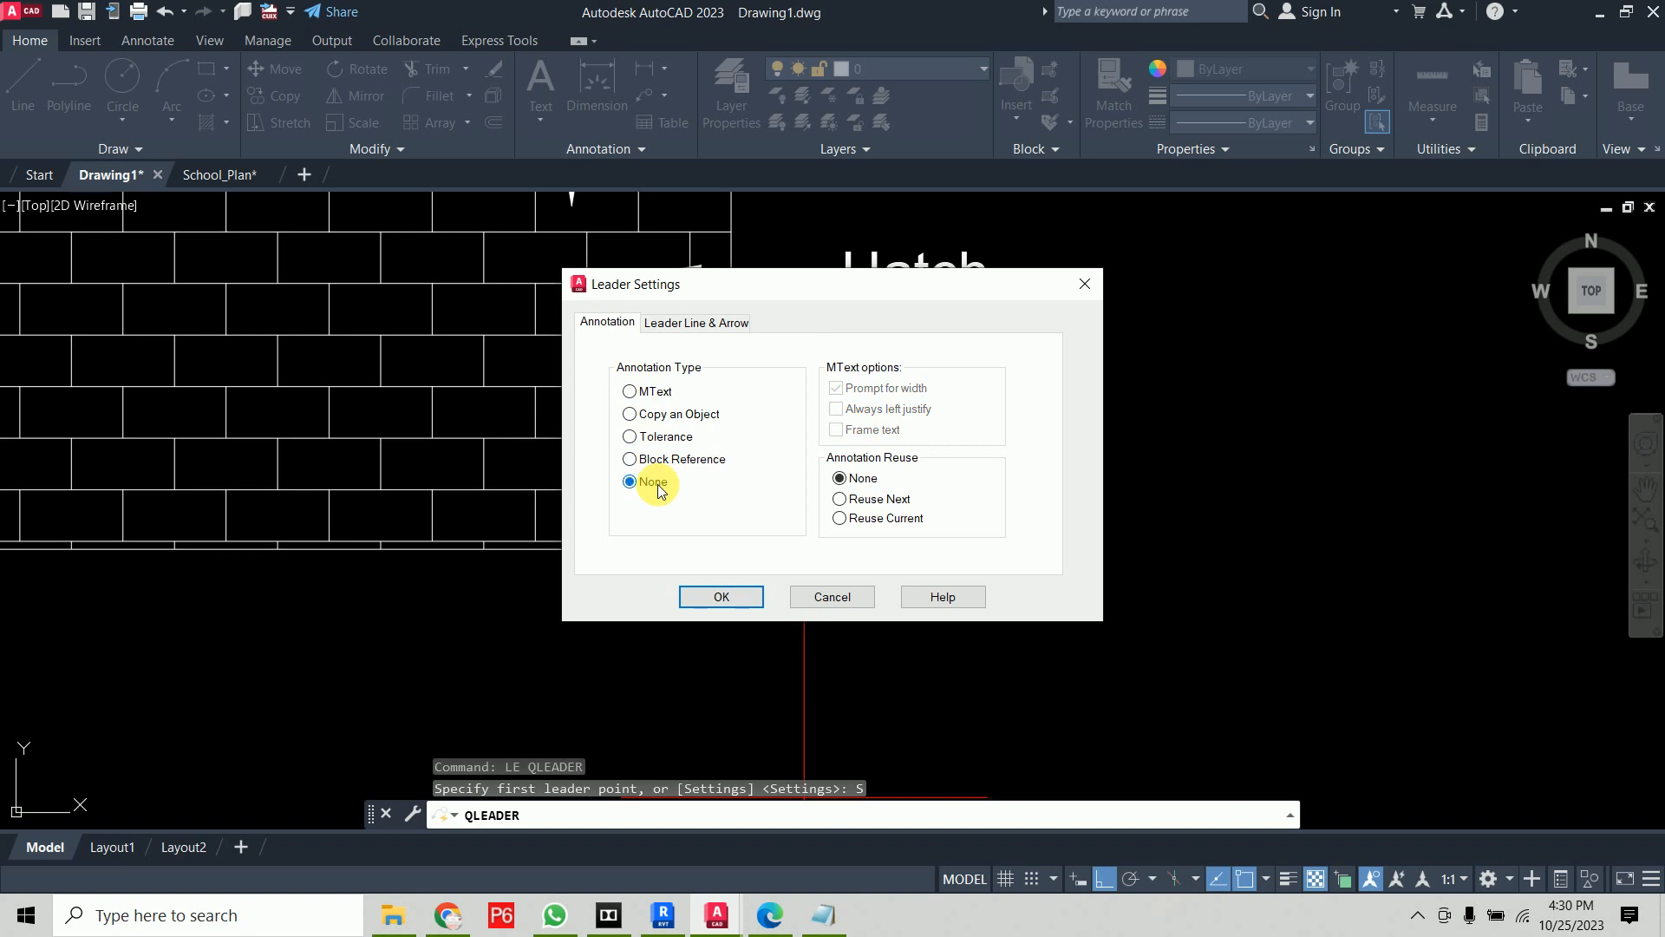
pyautogui.click(721, 596)
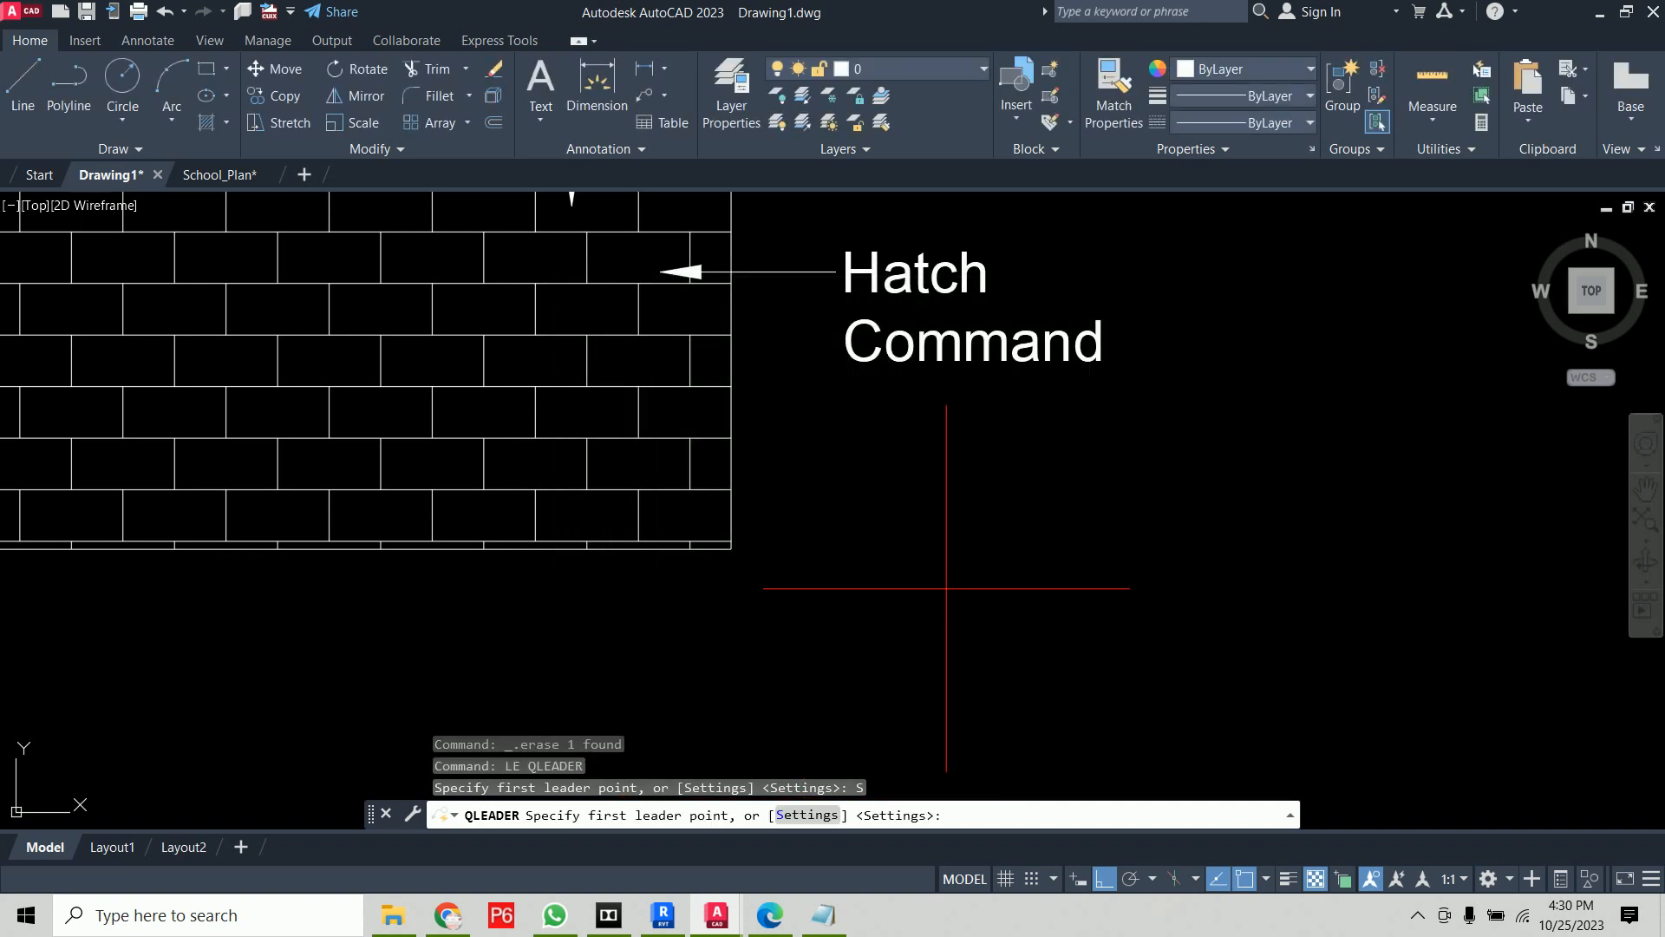
# Place a horizontal leader without text below the "Hatch Command" annotation, with its arrowhead pointing left
pyautogui.write('le')
pyautogui.press('Return')
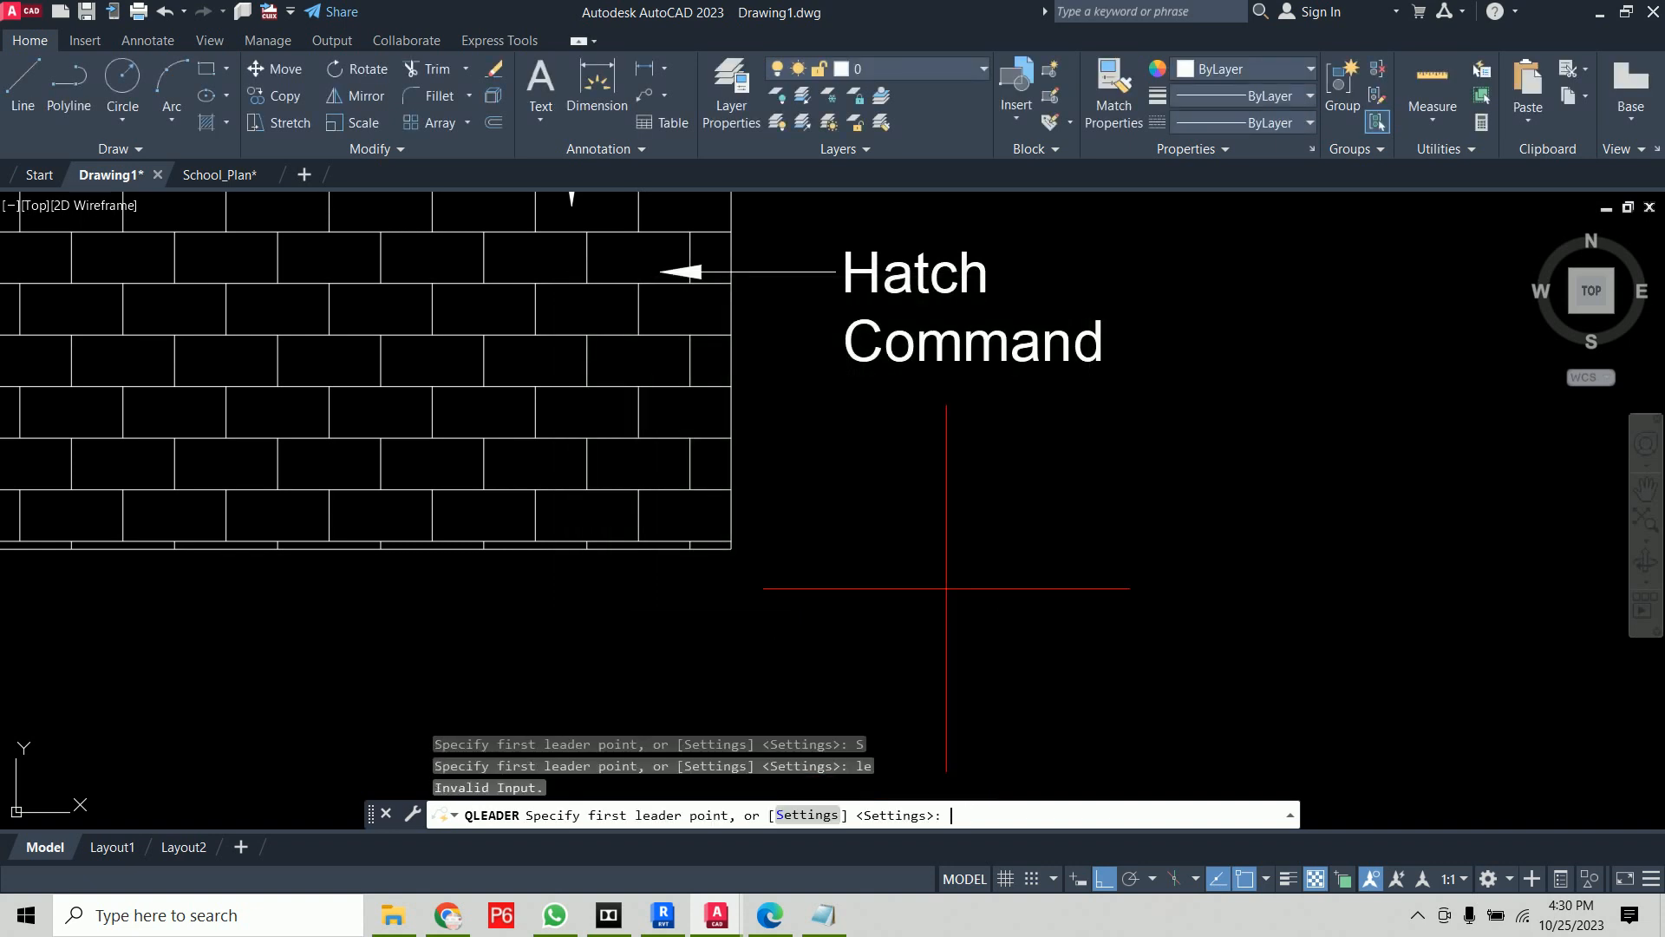
pyautogui.click(854, 565)
pyautogui.click(1175, 457)
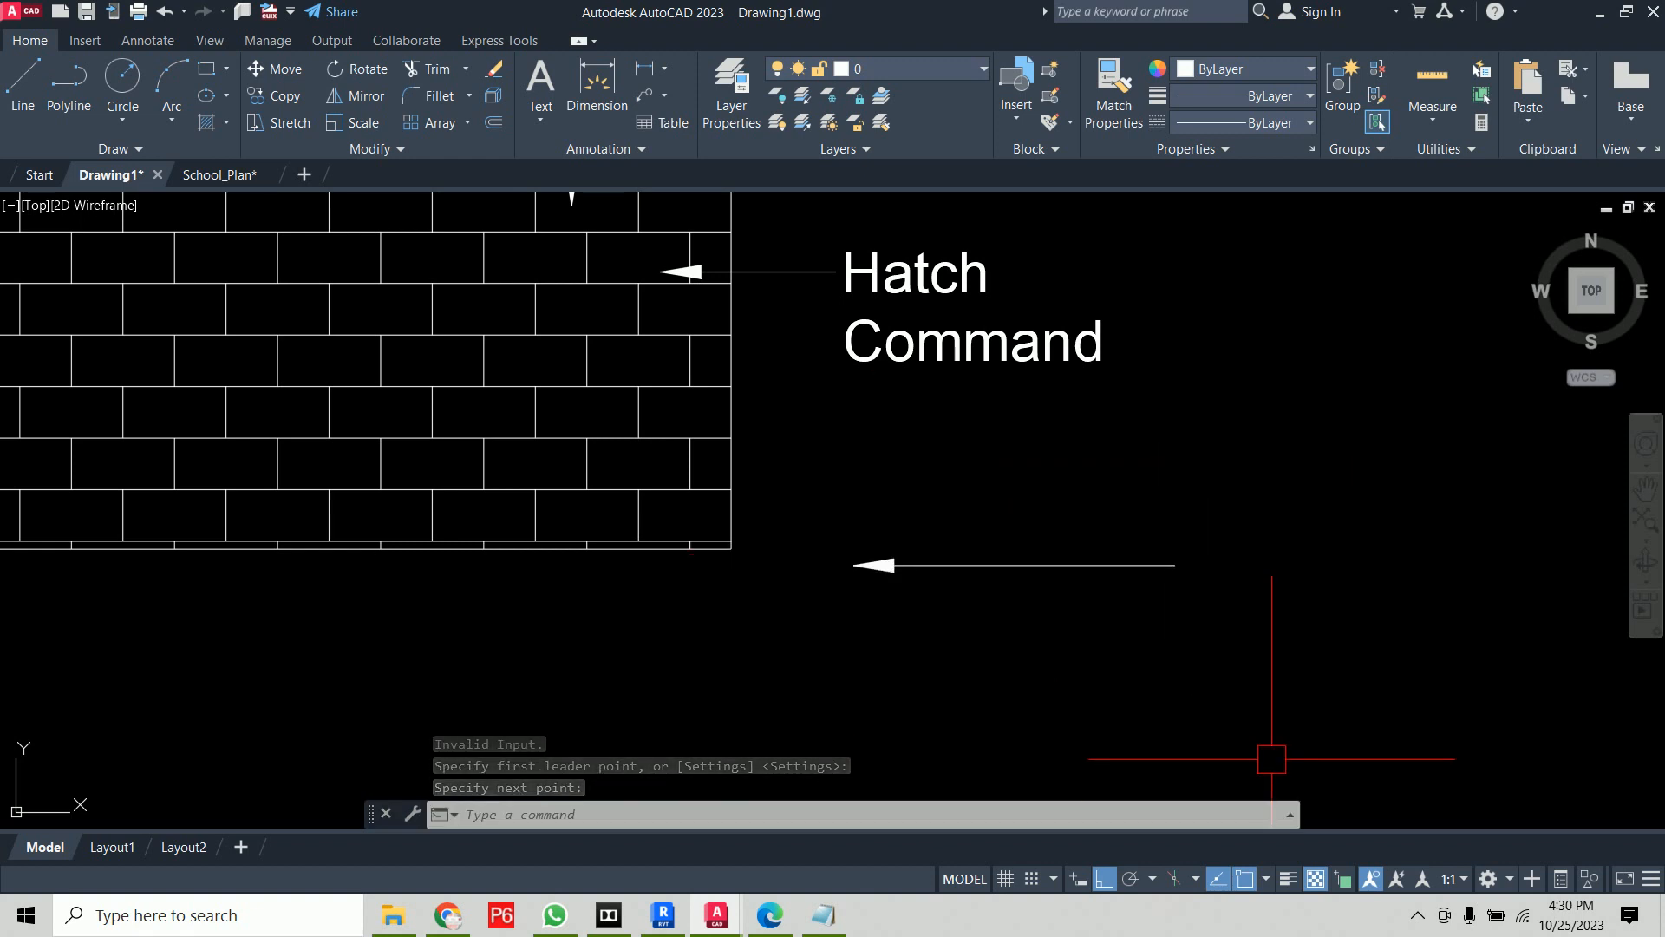
# Add two vertical leaders without text at the far right, the upper pointing up and the lower pointing down
pyautogui.press('Return')
pyautogui.click(1394, 260)
pyautogui.click(1395, 490)
pyautogui.press('Return')
pyautogui.click(1379, 724)
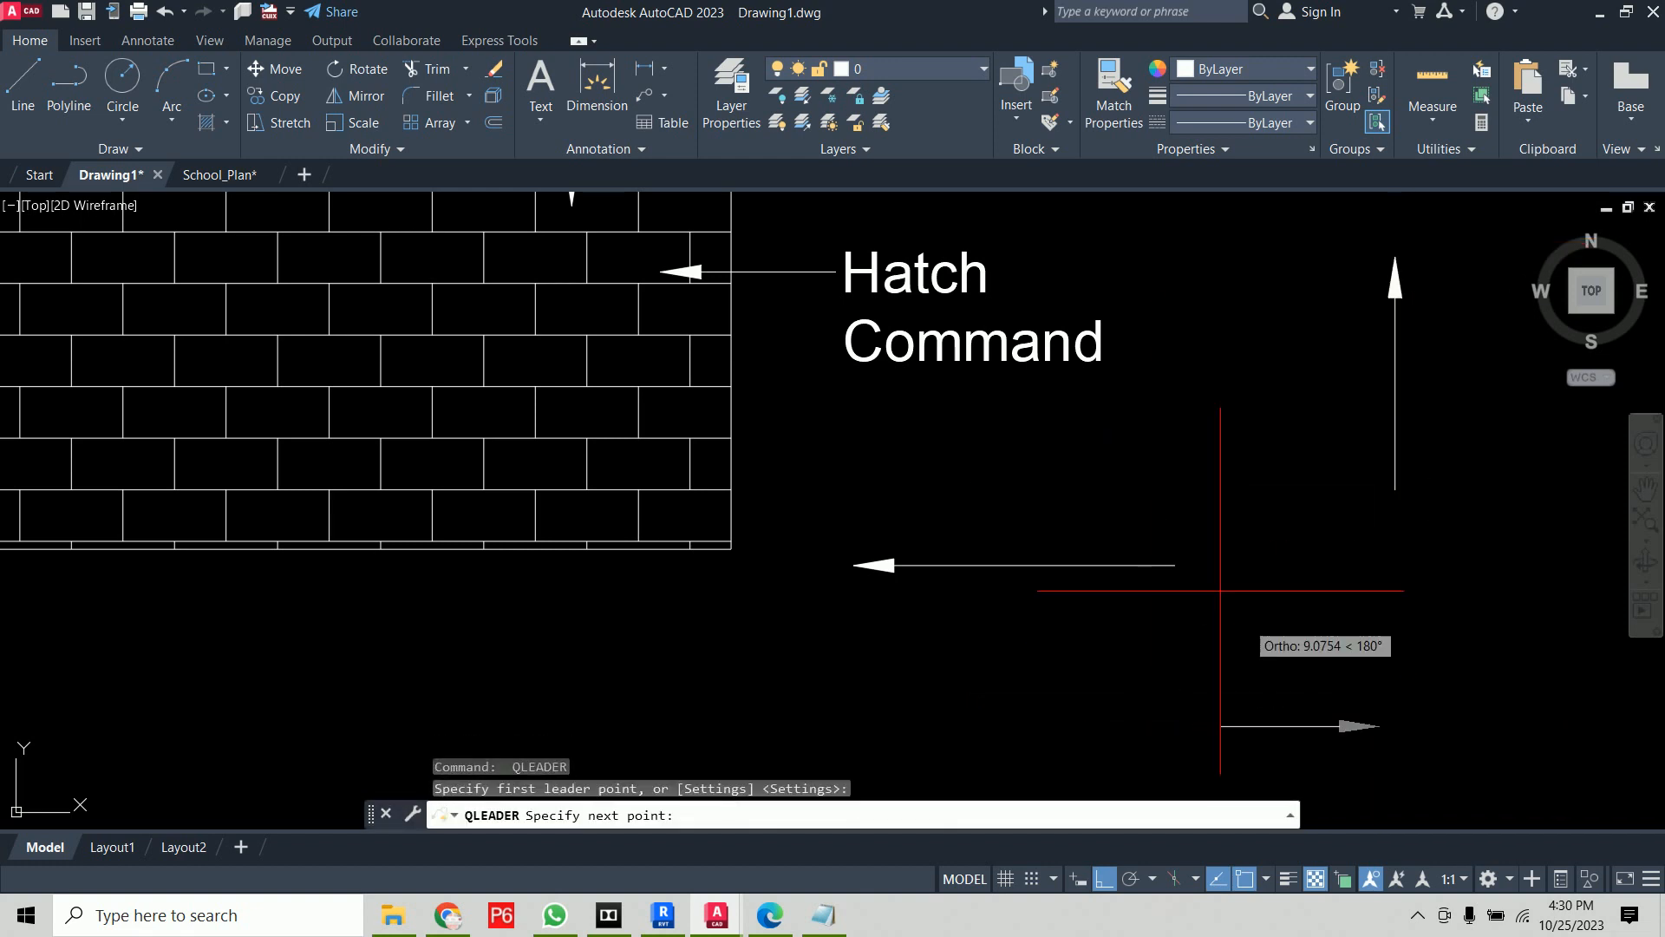
pyautogui.click(1156, 483)
# Add two diagonal leaders without text and with Ortho off, one pointing down-right and the other pointing down-left
pyautogui.press('Return')
pyautogui.click(1232, 704)
pyautogui.click(1006, 494)
pyautogui.press('Return')
pyautogui.click(1132, 444)
pyautogui.click(1371, 293)
pyautogui.press('Return')
pyautogui.press('Return')
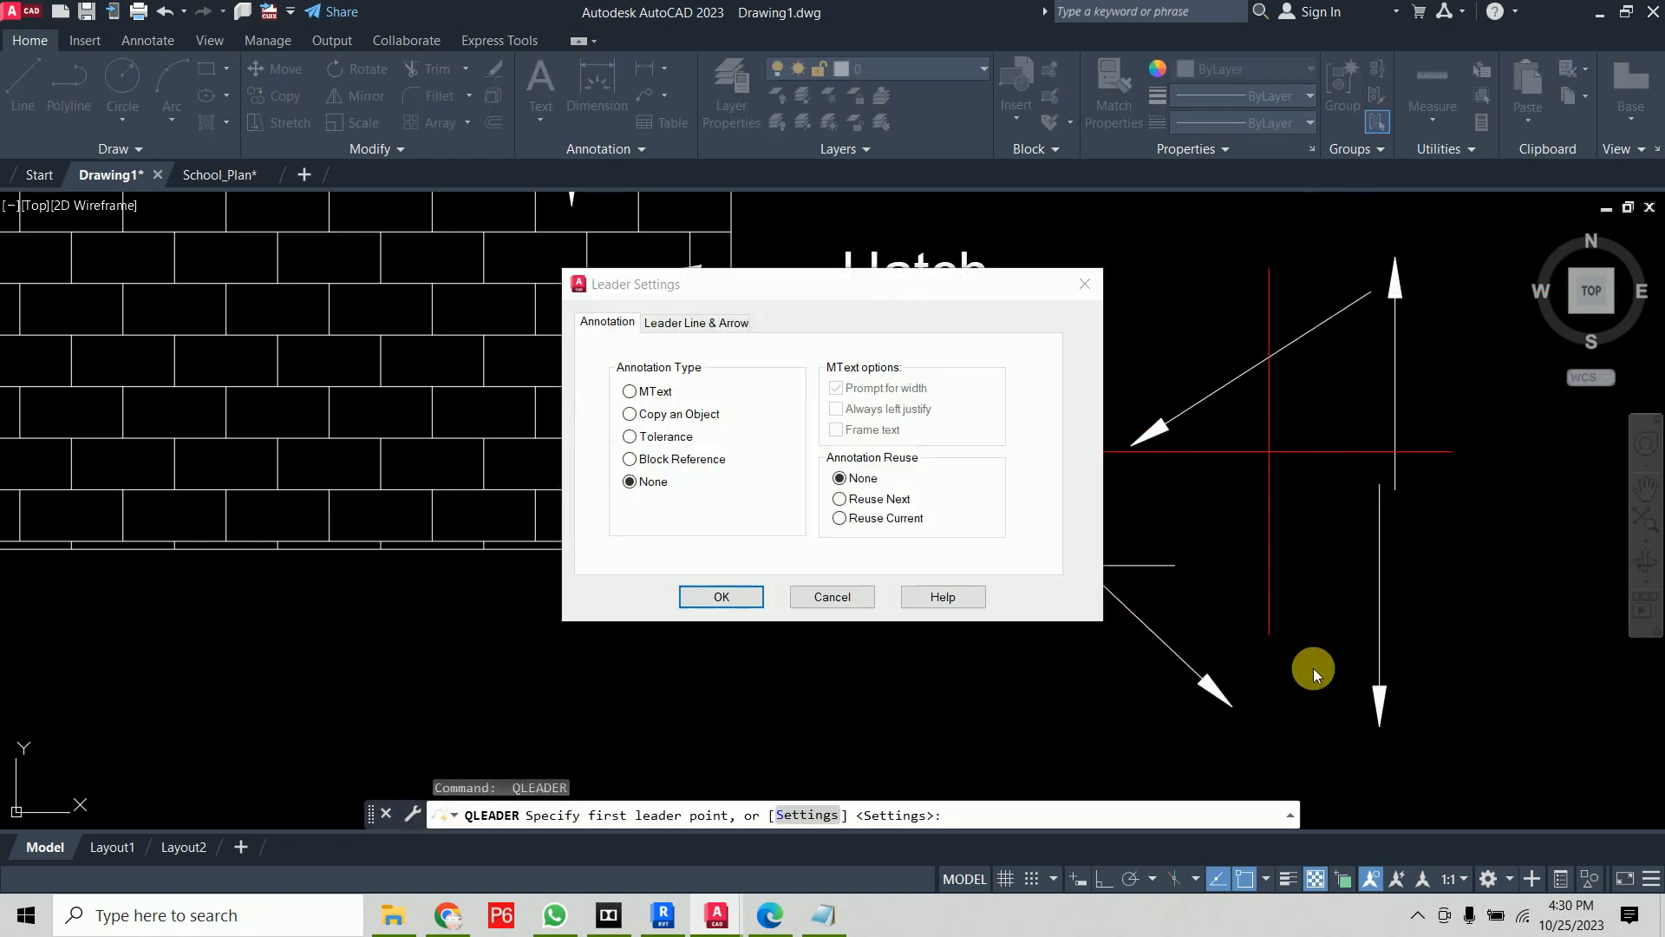
pyautogui.click(831, 593)
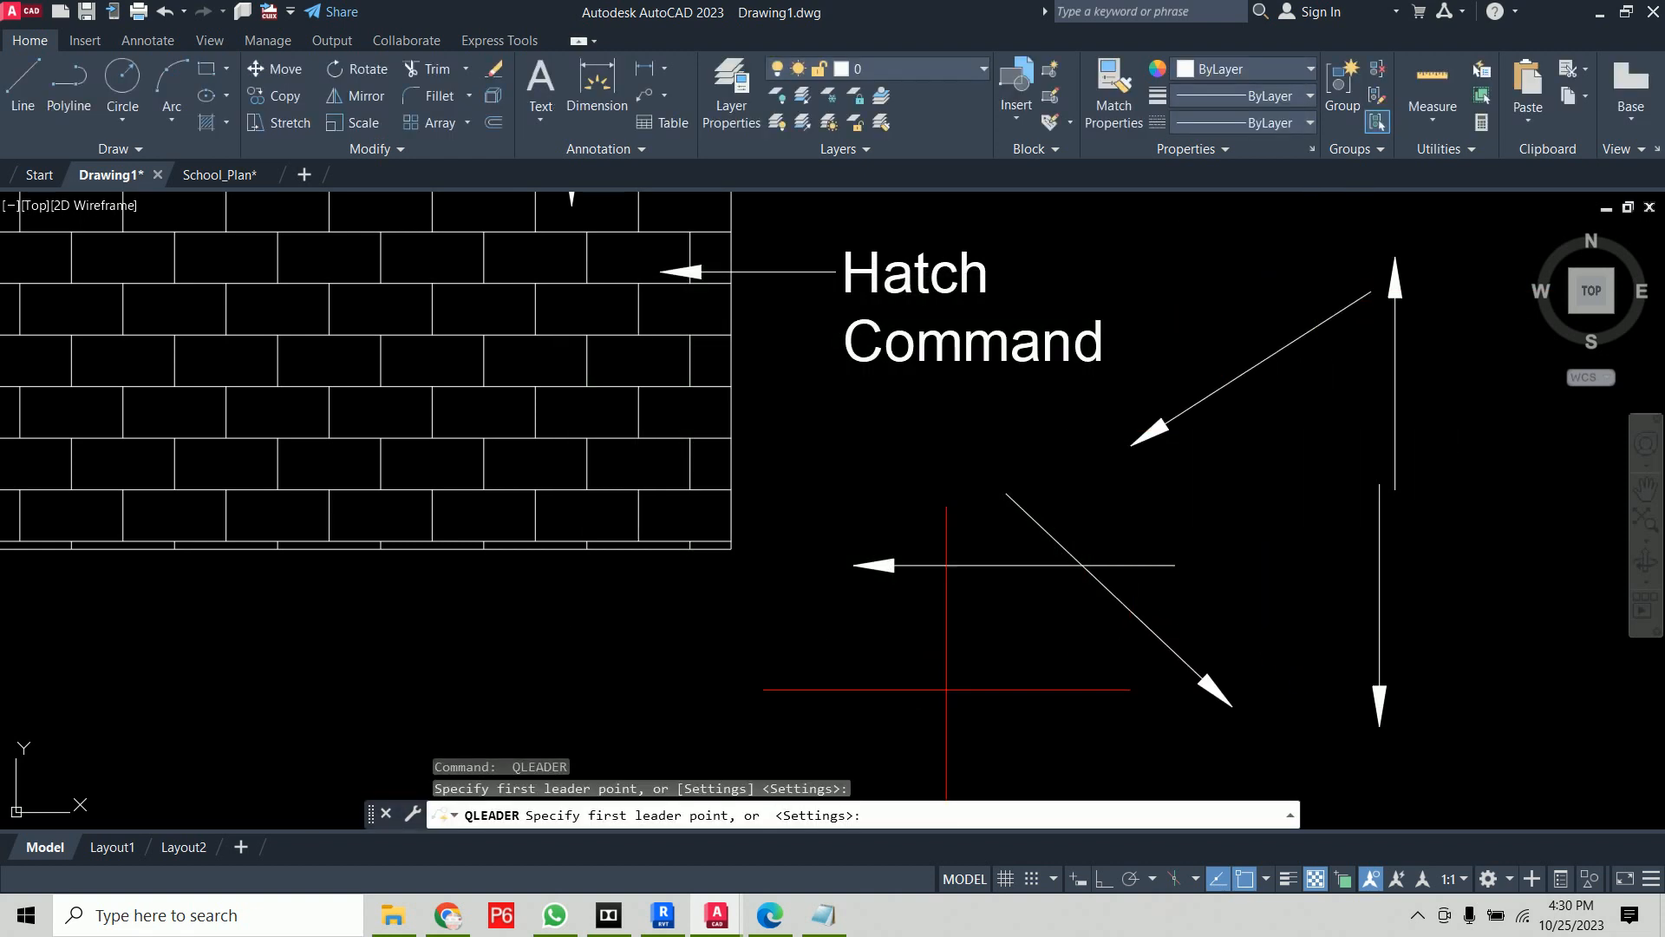
pyautogui.press('Escape')
pyautogui.press('Escape')
pyautogui.press('Escape')
pyautogui.scroll(-5, 1111, 559)
pyautogui.scroll(3, 963, 599)
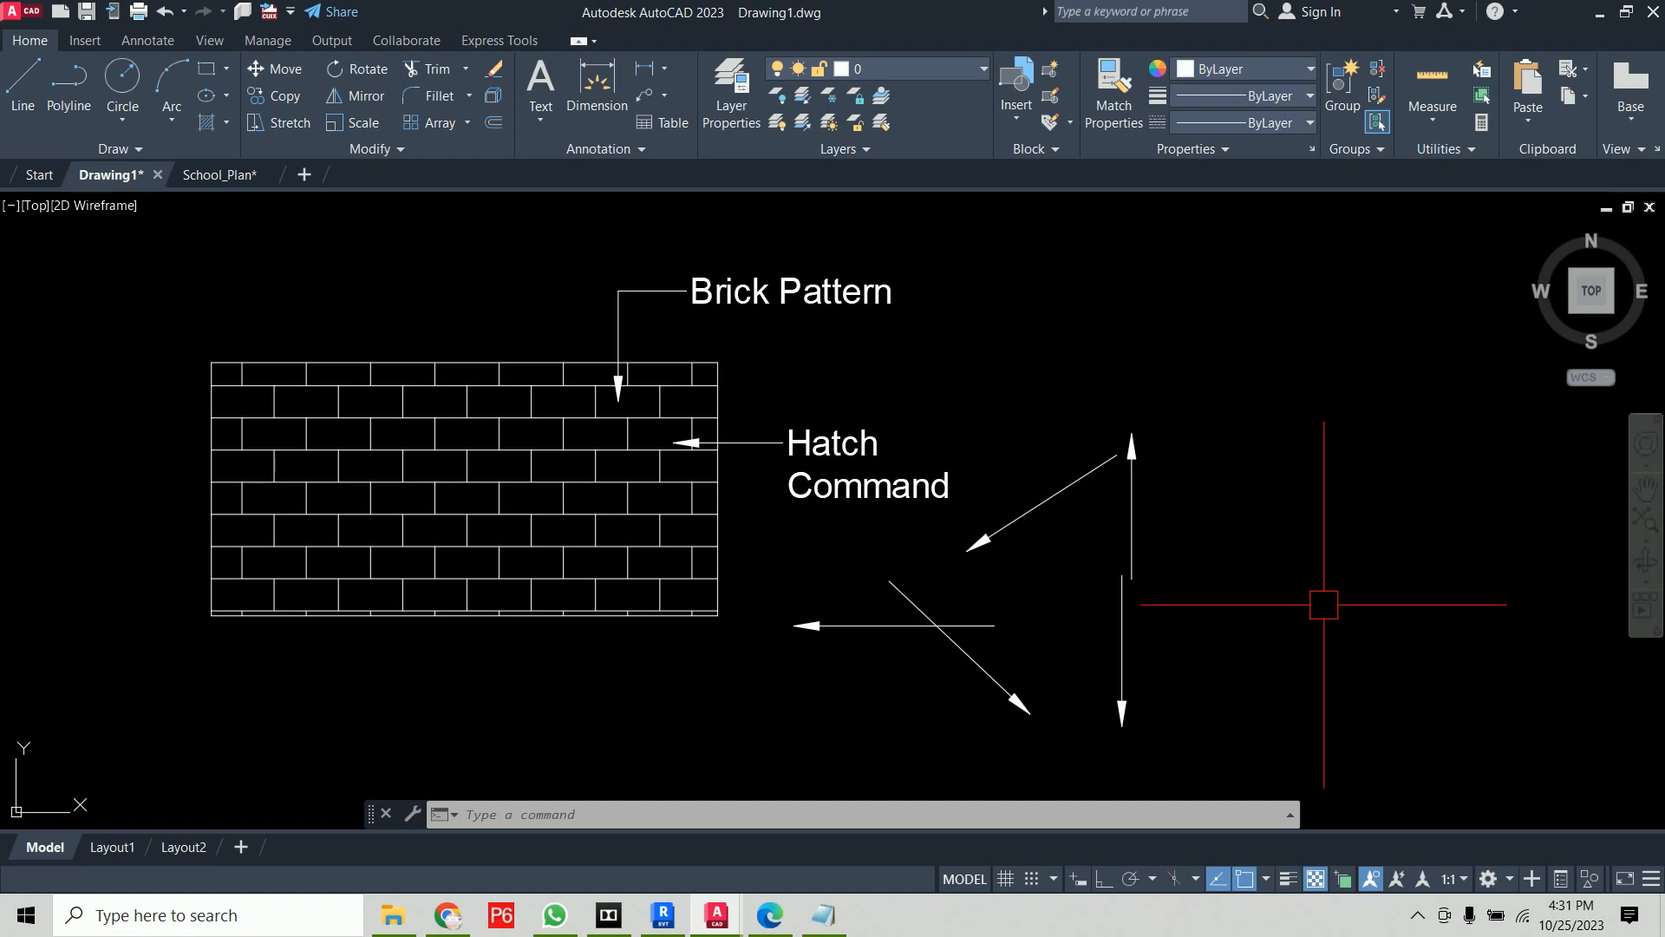
# Switch to Notepad and close the untitled note without saving
pyautogui.click(824, 915)
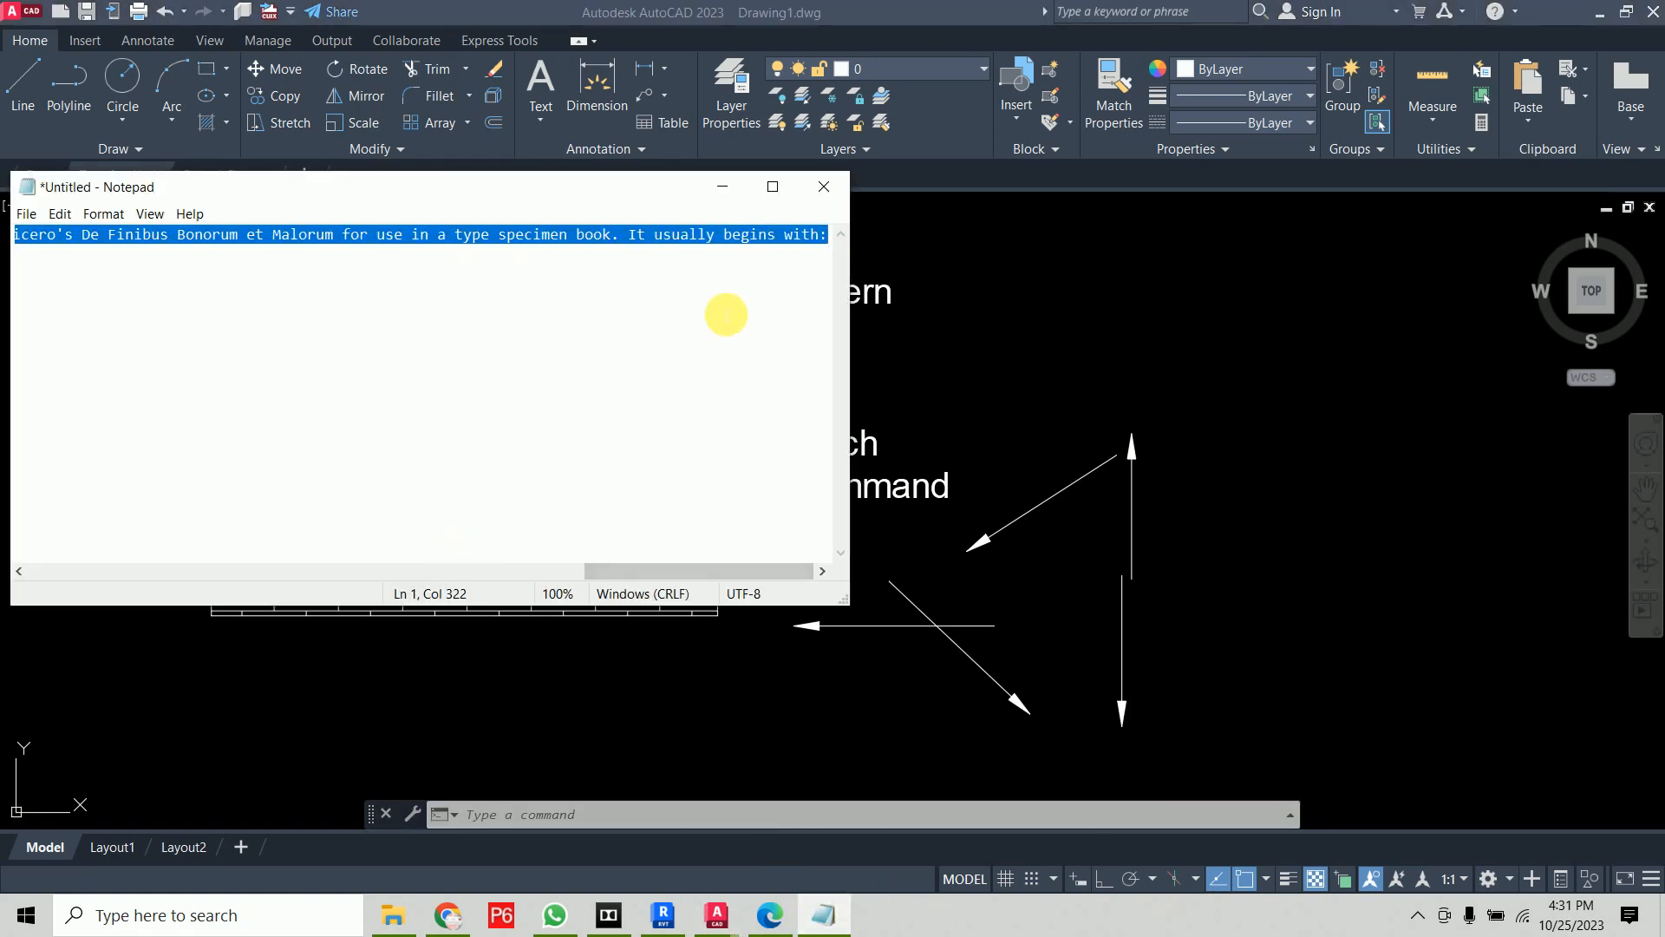
pyautogui.click(824, 186)
pyautogui.click(880, 460)
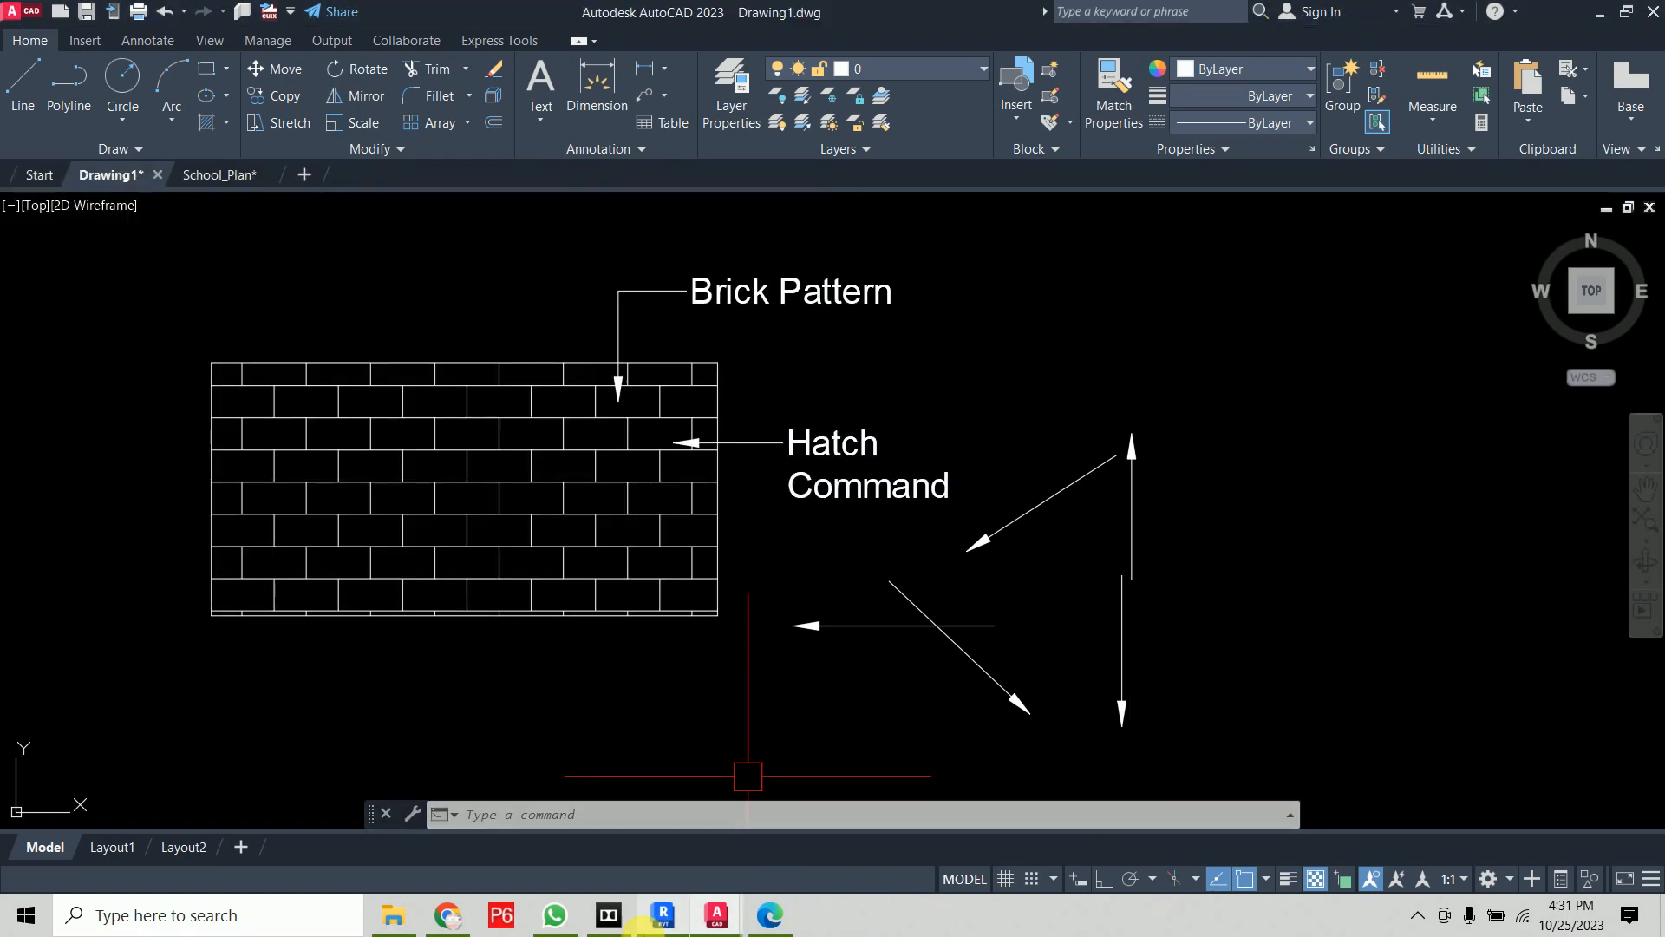
# Switch to the Autocad Class PDF in Edge and tick headings 42 Leader Line, 43 Divide and 44 Measure with the pen
pyautogui.click(444, 915)
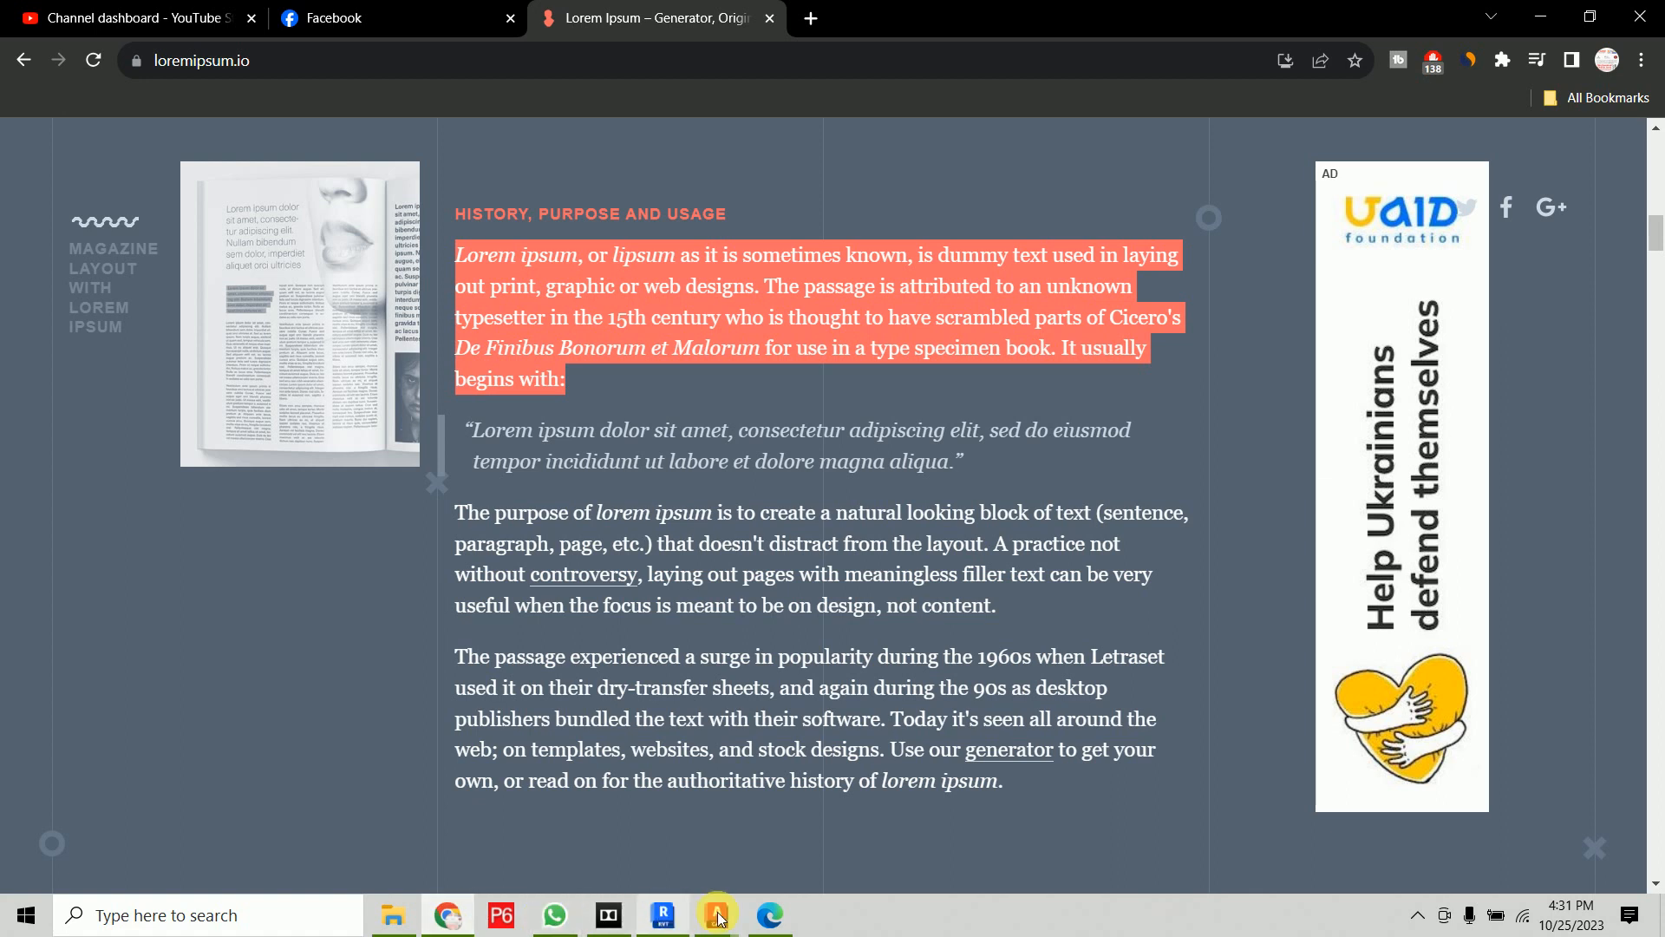
pyautogui.click(770, 915)
pyautogui.scroll(-3, 208, 373)
pyautogui.moveTo(137, 370)
pyautogui.mouseDown()
pyautogui.moveTo(164, 395)
pyautogui.moveTo(236, 345)
pyautogui.mouseUp()
pyautogui.scroll(-1, 575, 361)
pyautogui.scroll(-3, 576, 361)
pyautogui.scroll(1, 575, 360)
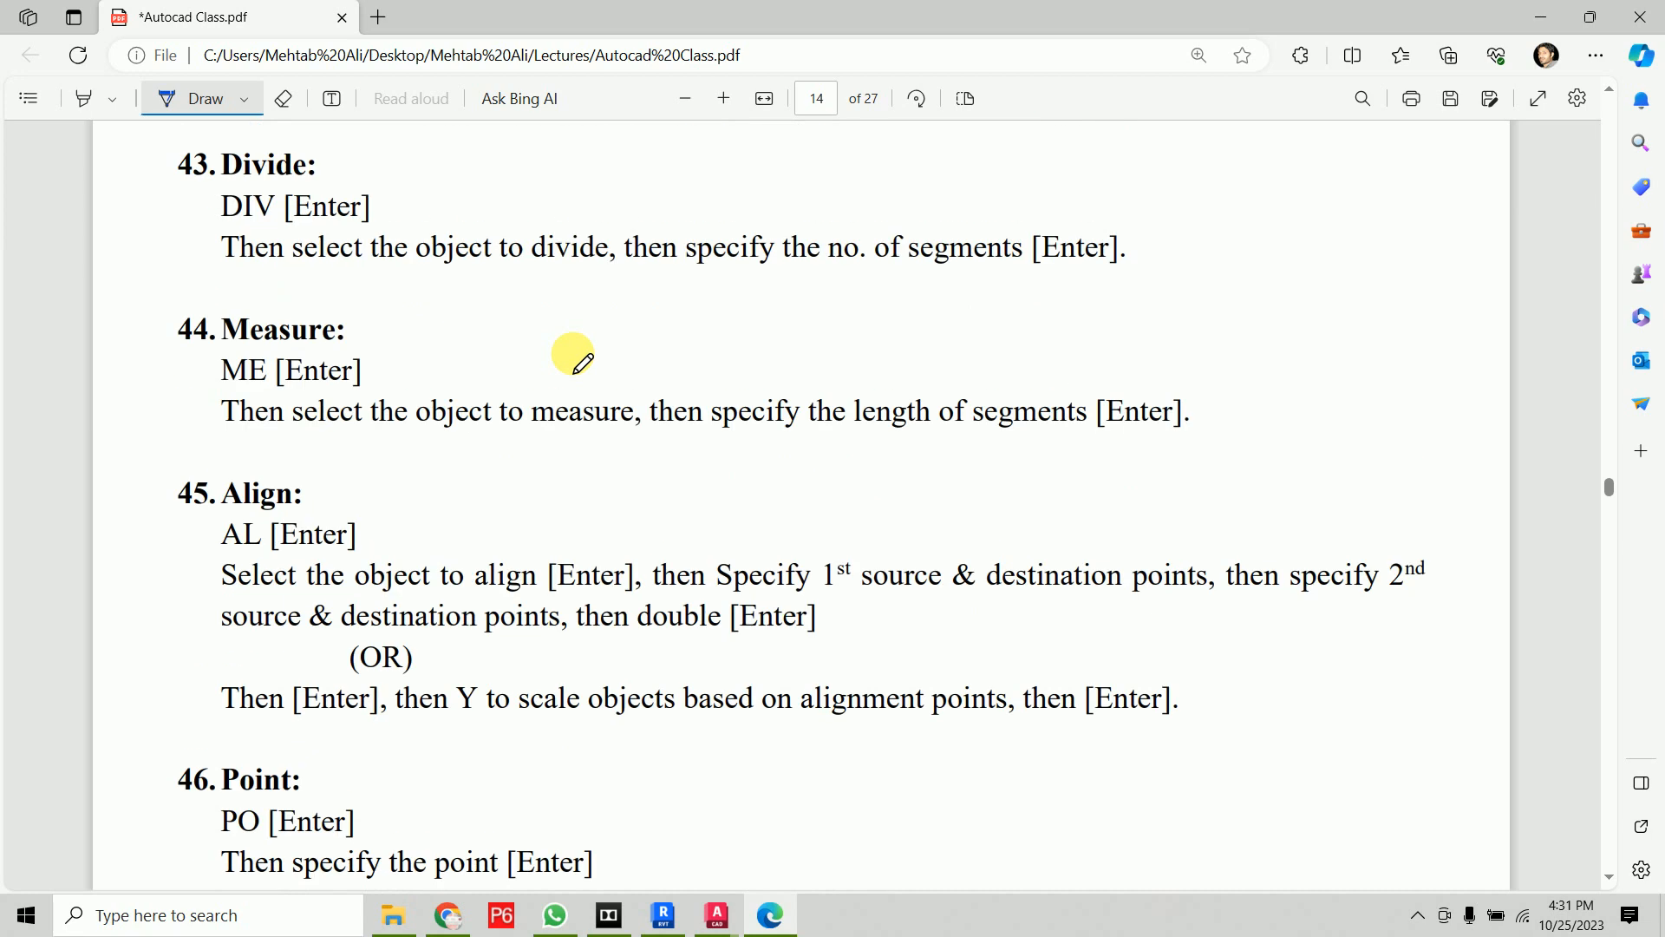
pyautogui.scroll(1, 576, 361)
pyautogui.moveTo(169, 297); pyautogui.dragTo(217, 286)
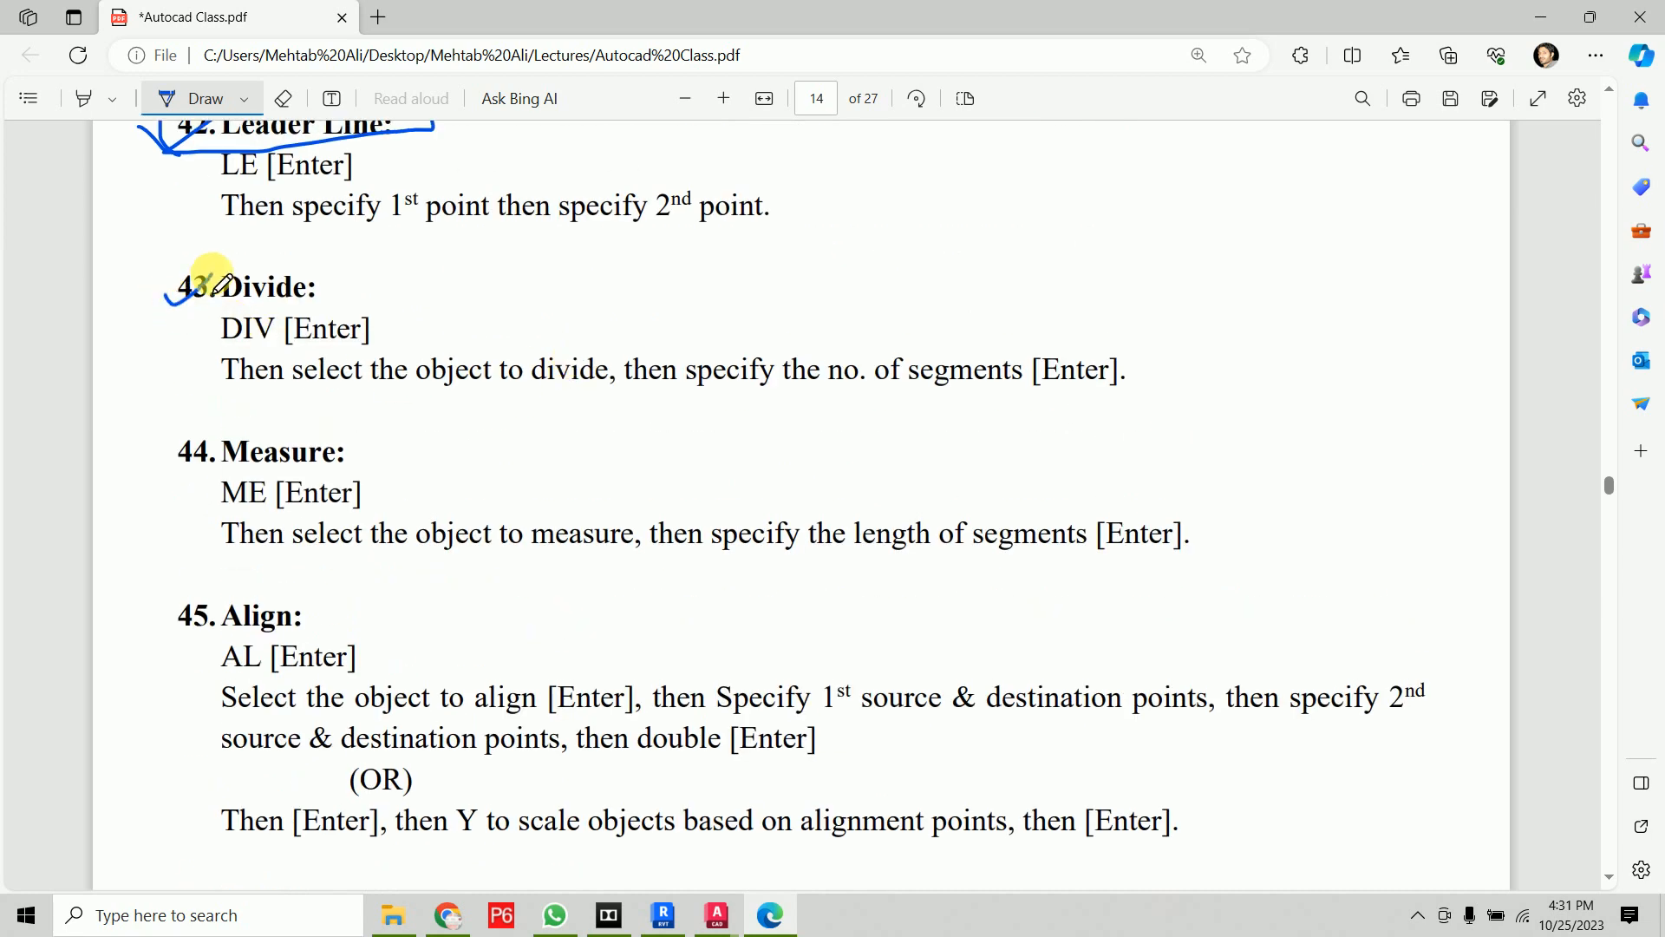
pyautogui.moveTo(165, 453); pyautogui.dragTo(222, 440)
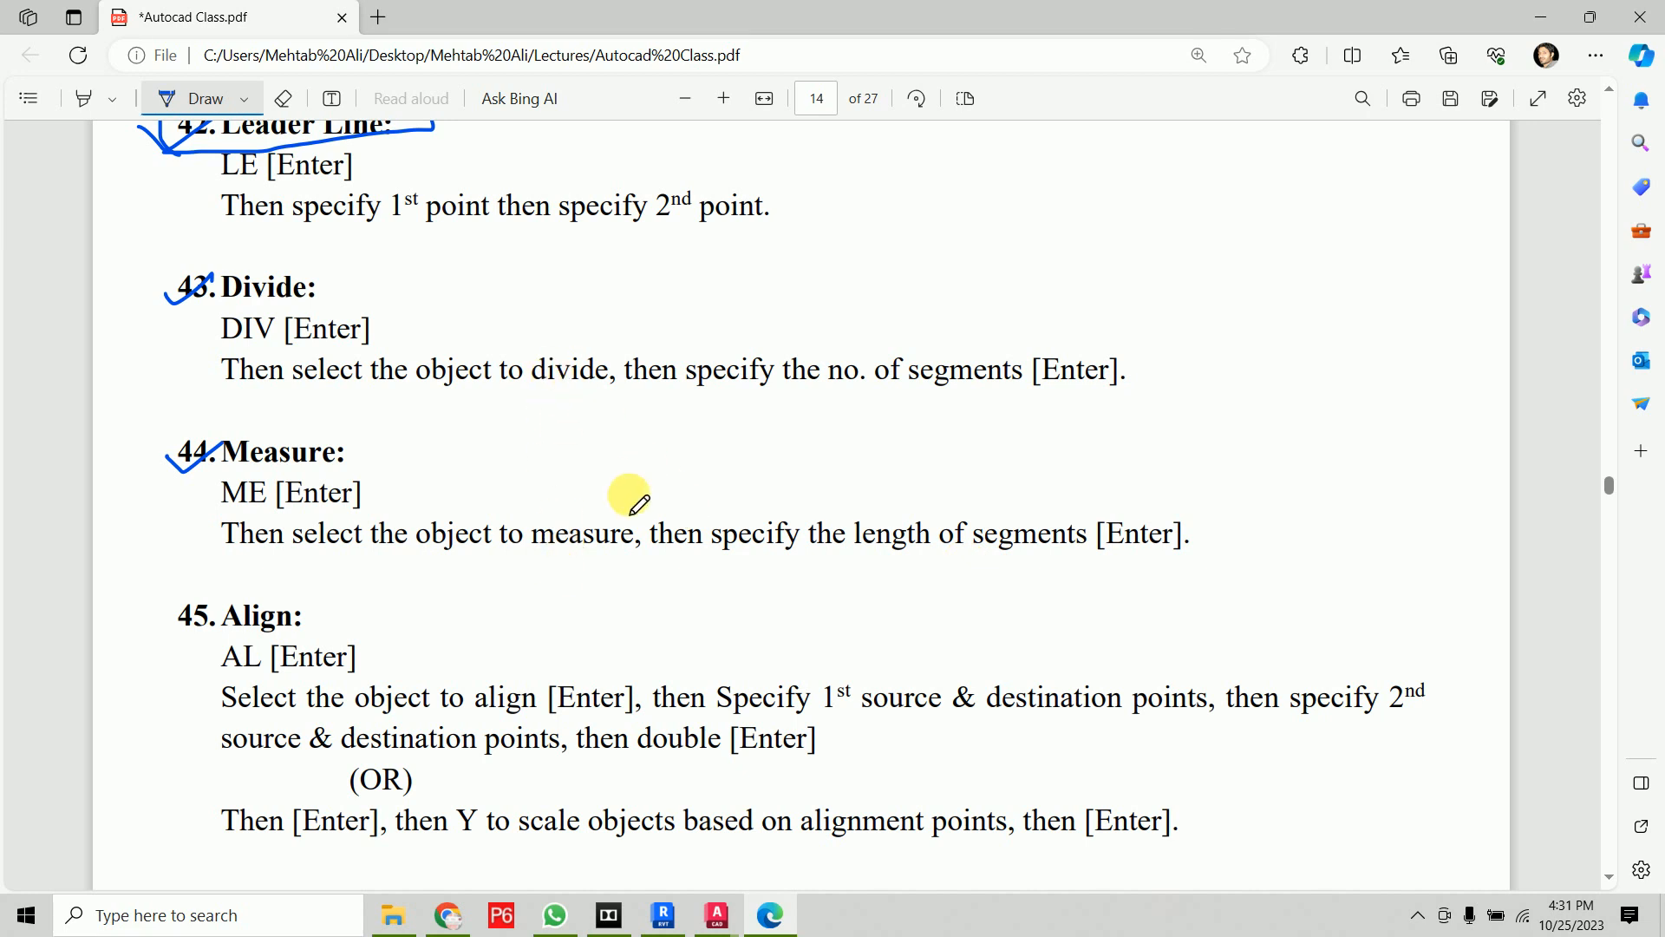
# Switch to School_Plan.dwg in AutoCAD and close that drawing without saving
pyautogui.click(716, 915)
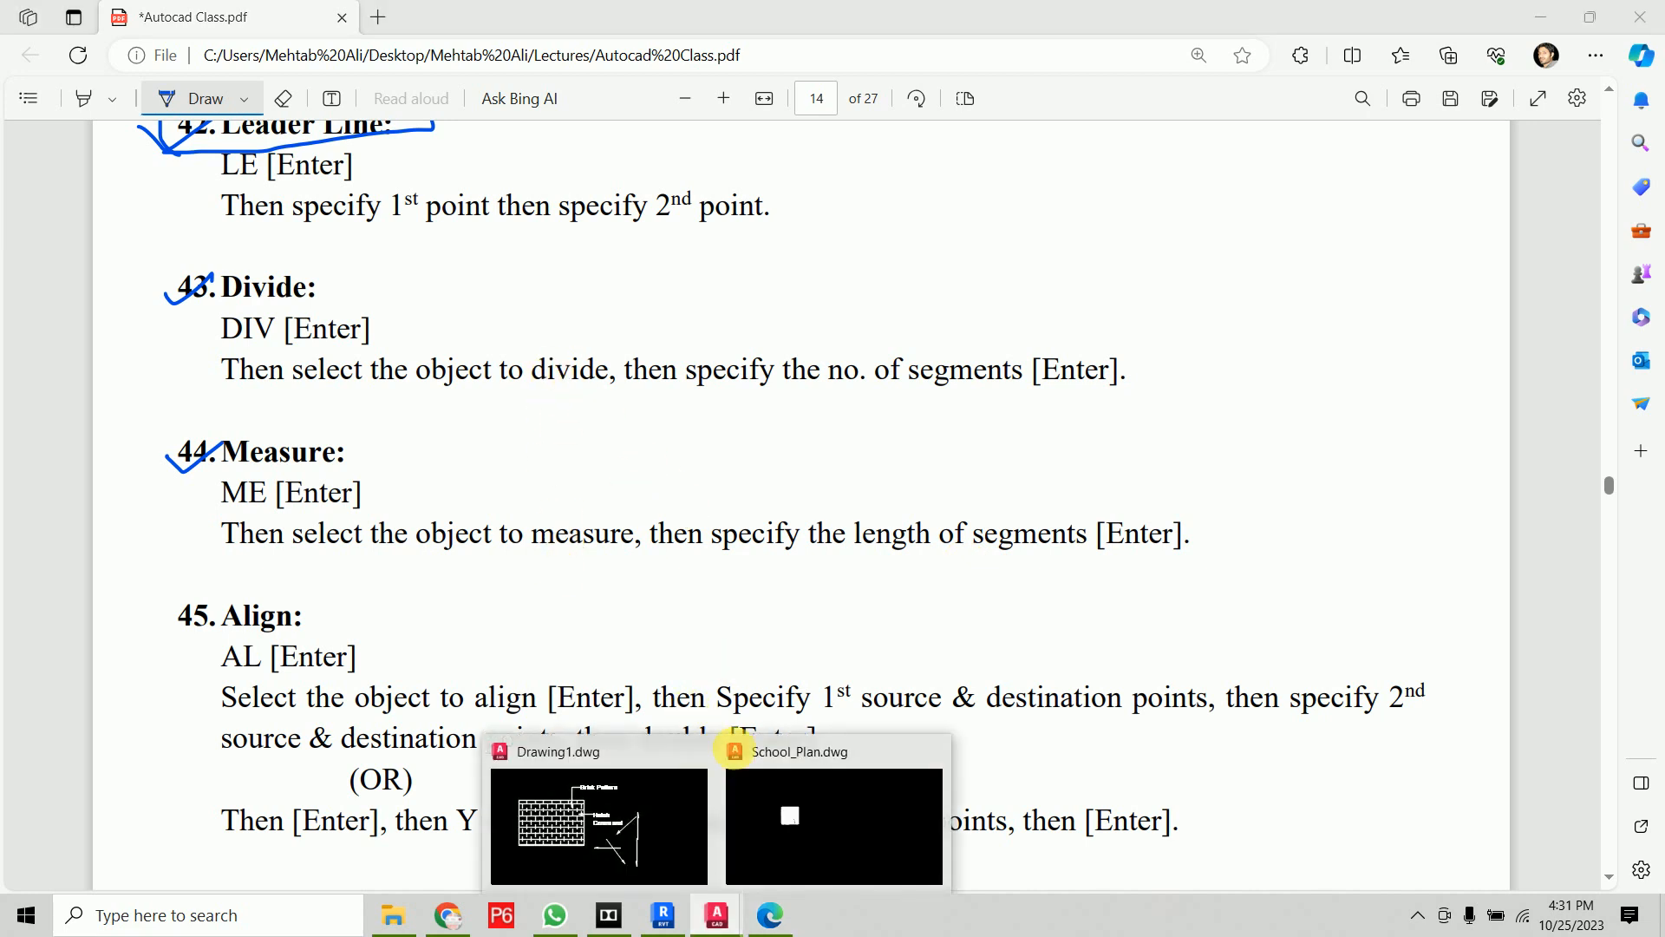
pyautogui.click(796, 833)
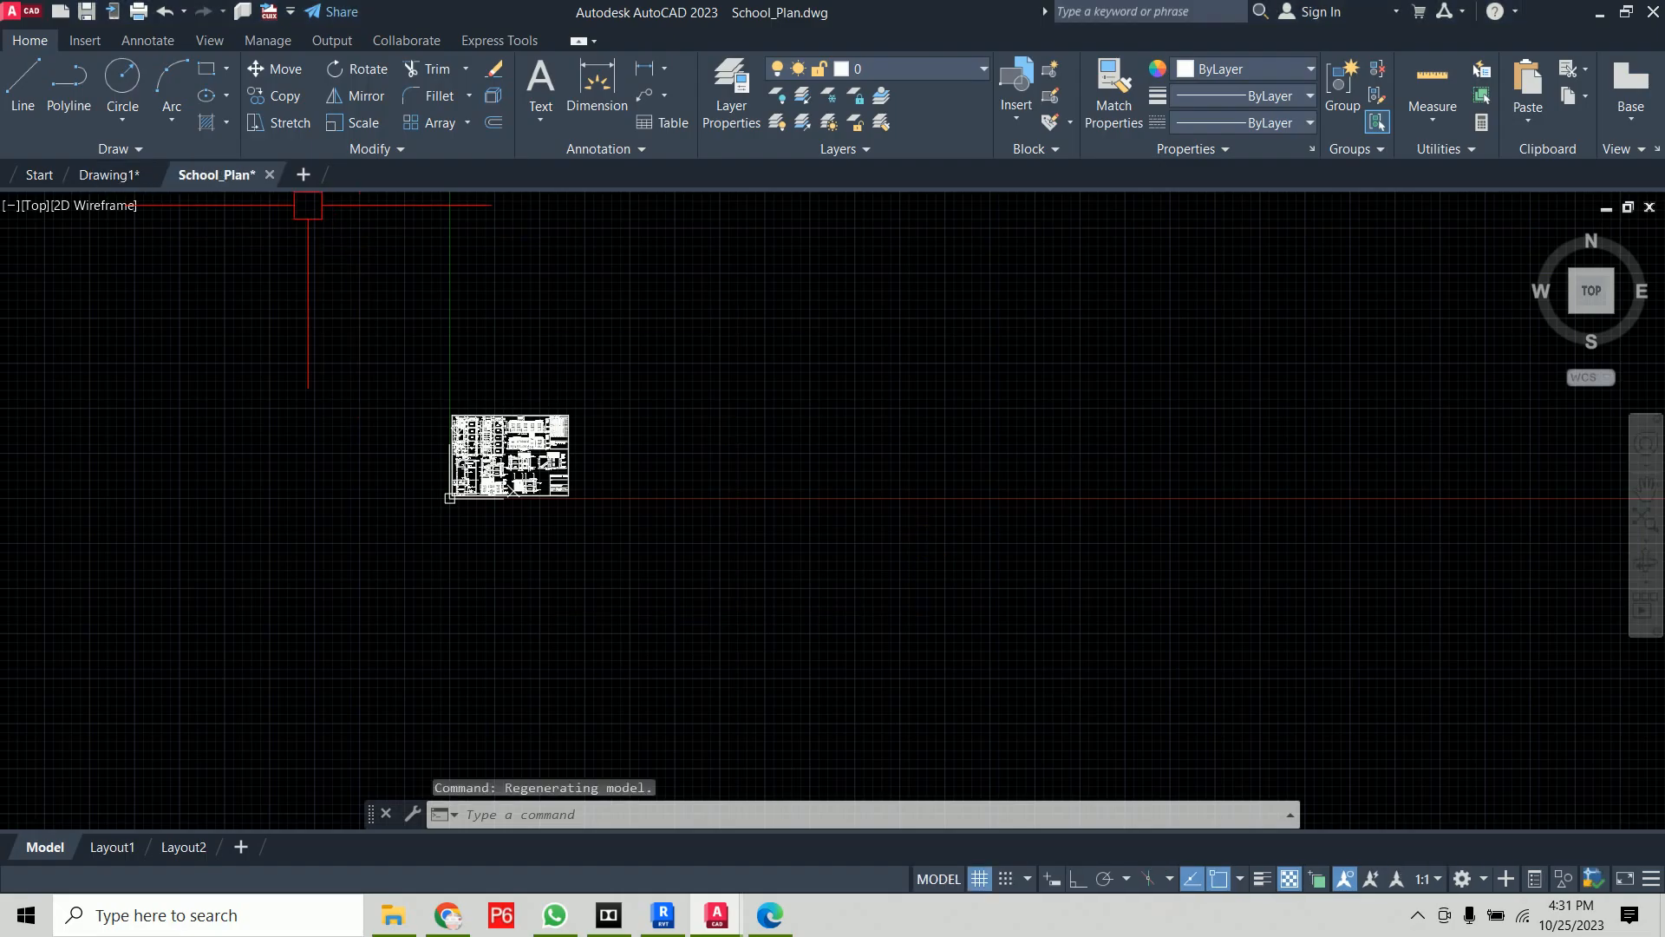
pyautogui.click(268, 177)
pyautogui.click(851, 500)
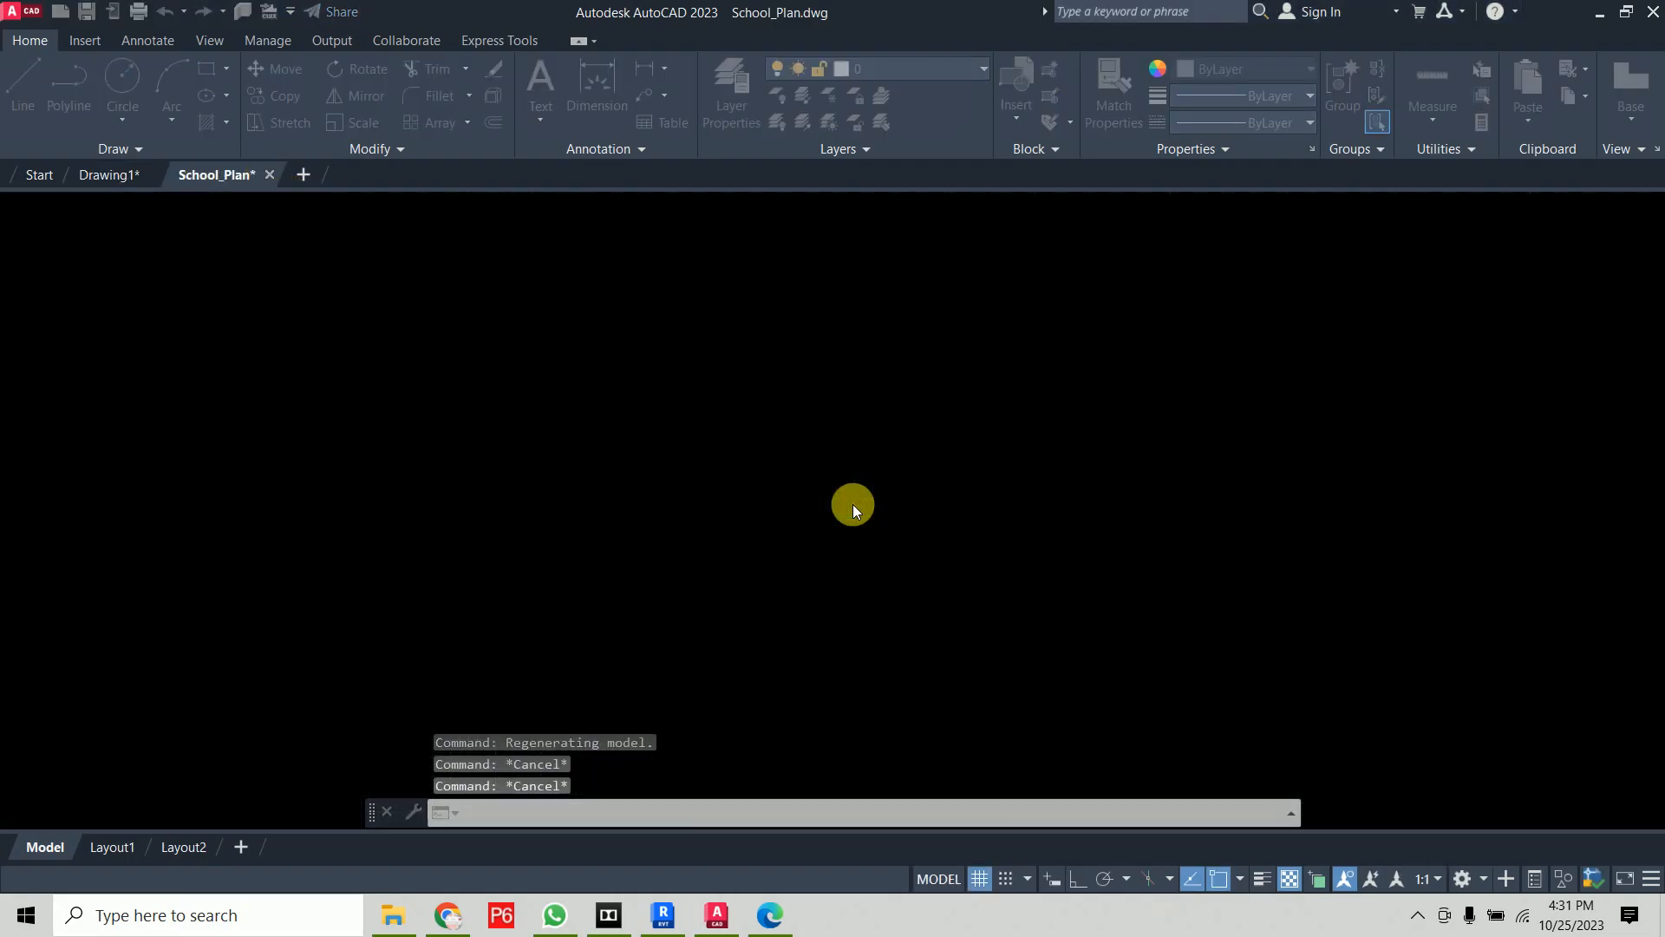
# Draw a horizontal line 150 units long with Ortho on, in the empty area right of the leaders
pyautogui.scroll(-4, 1082, 395)
pyautogui.moveTo(1376, 376); pyautogui.dragTo(1202, 338, button='middle')
pyautogui.scroll(2, 1029, 373)
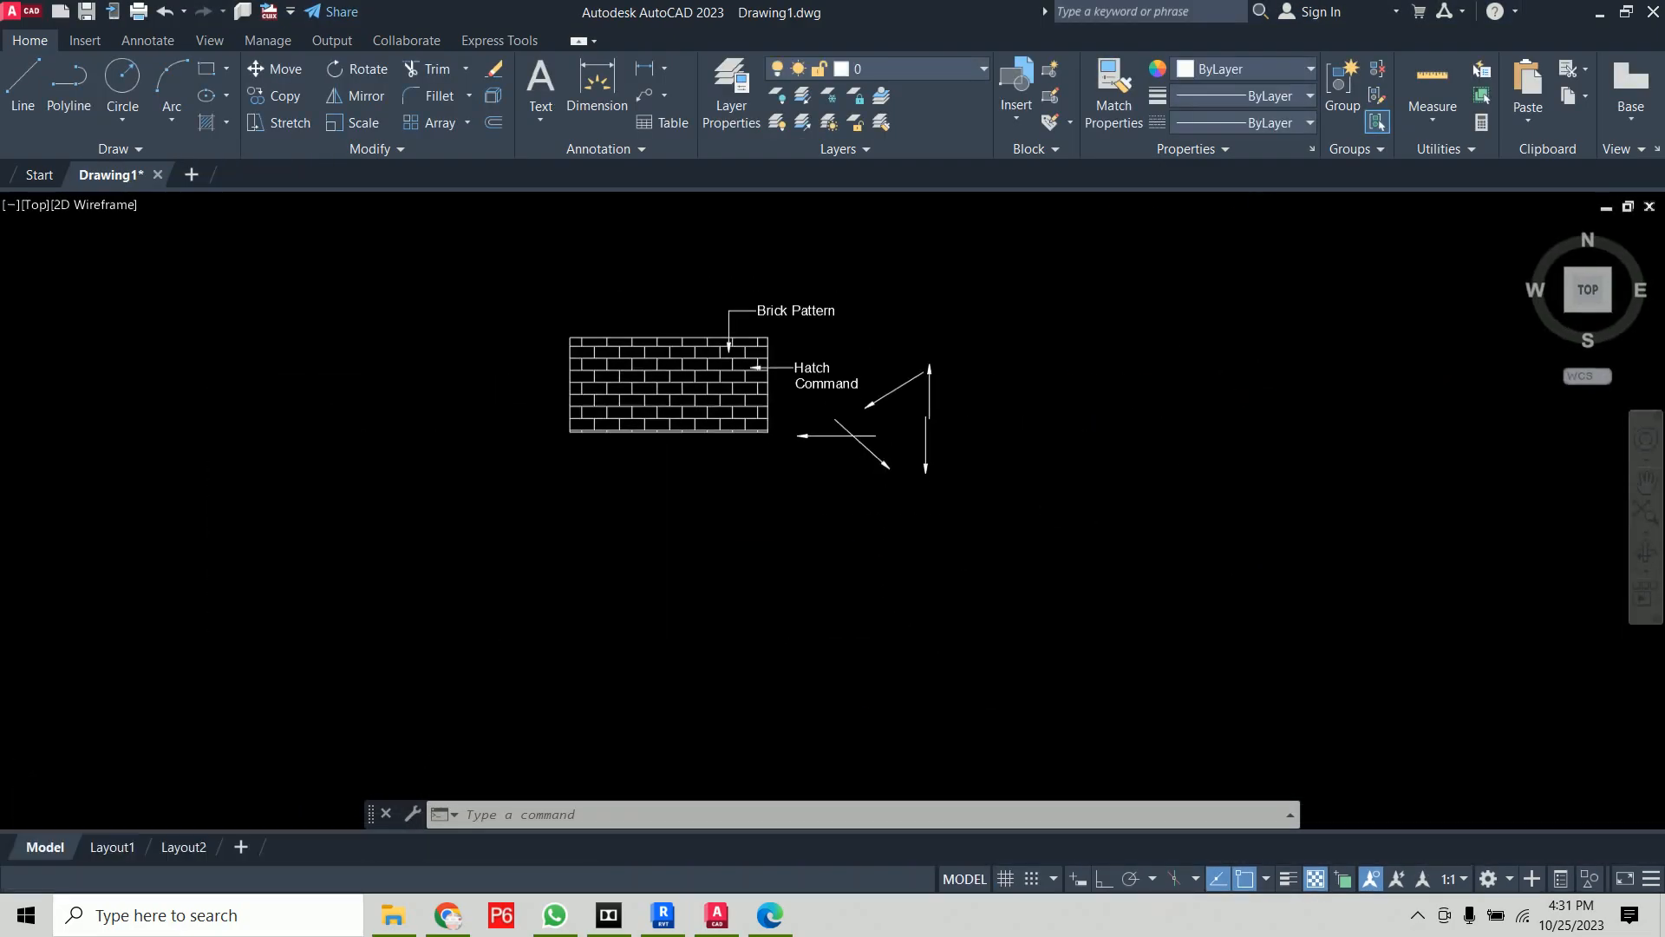
pyautogui.scroll(2, 974, 476)
pyautogui.write('l')
pyautogui.press('Return')
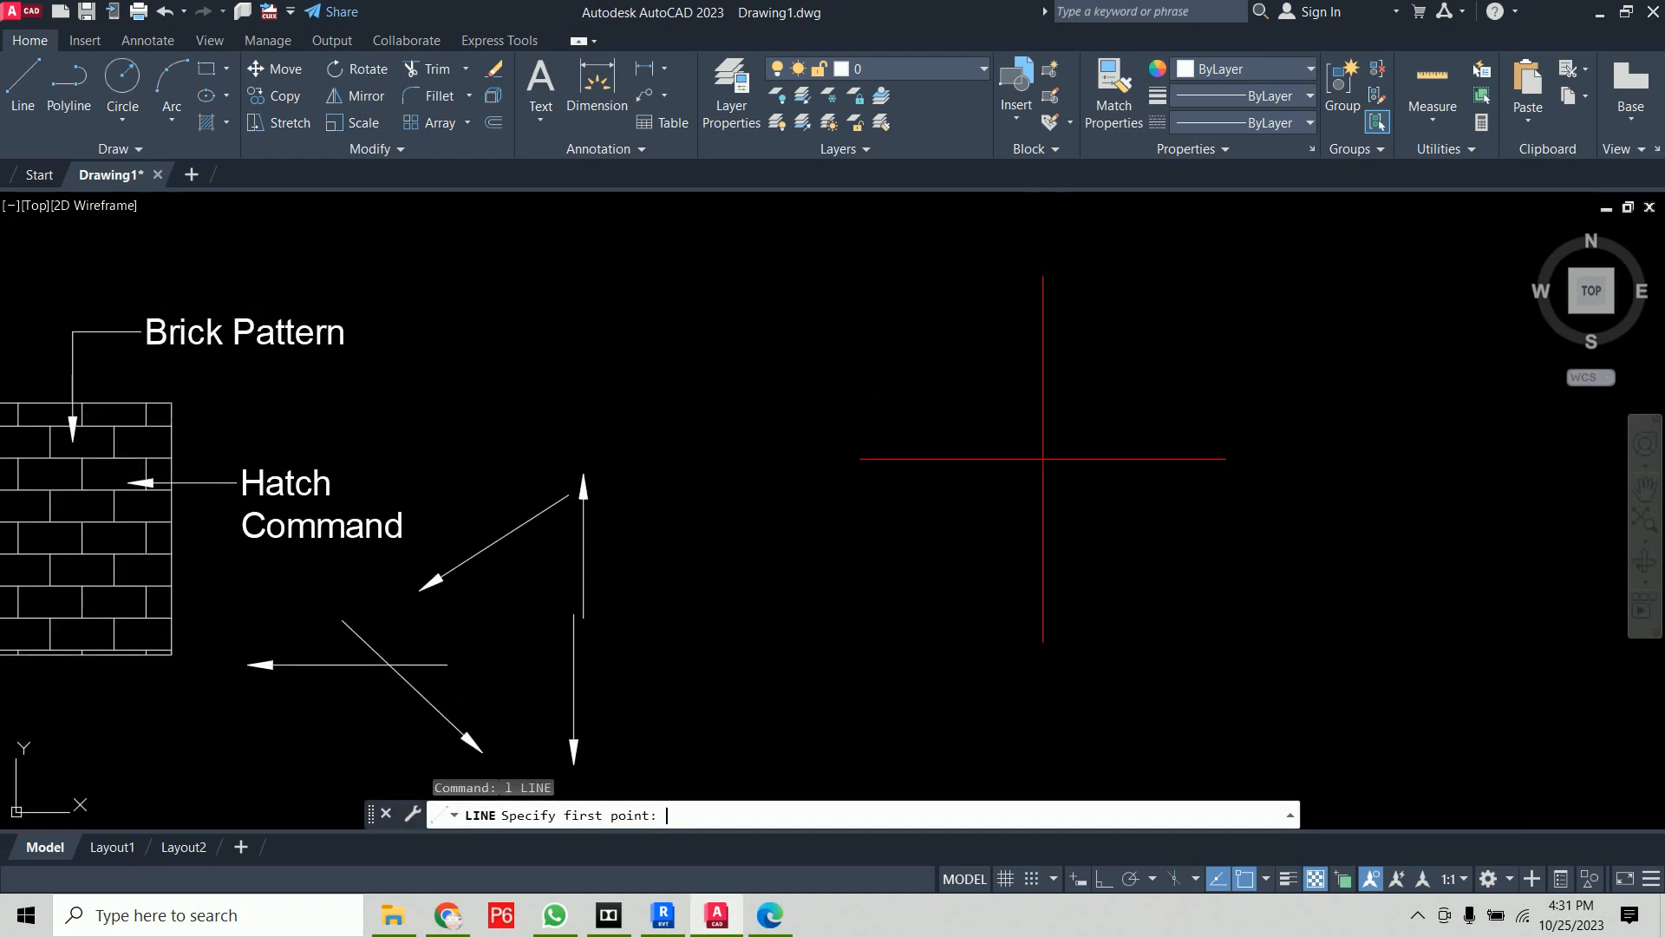
pyautogui.press('F8')
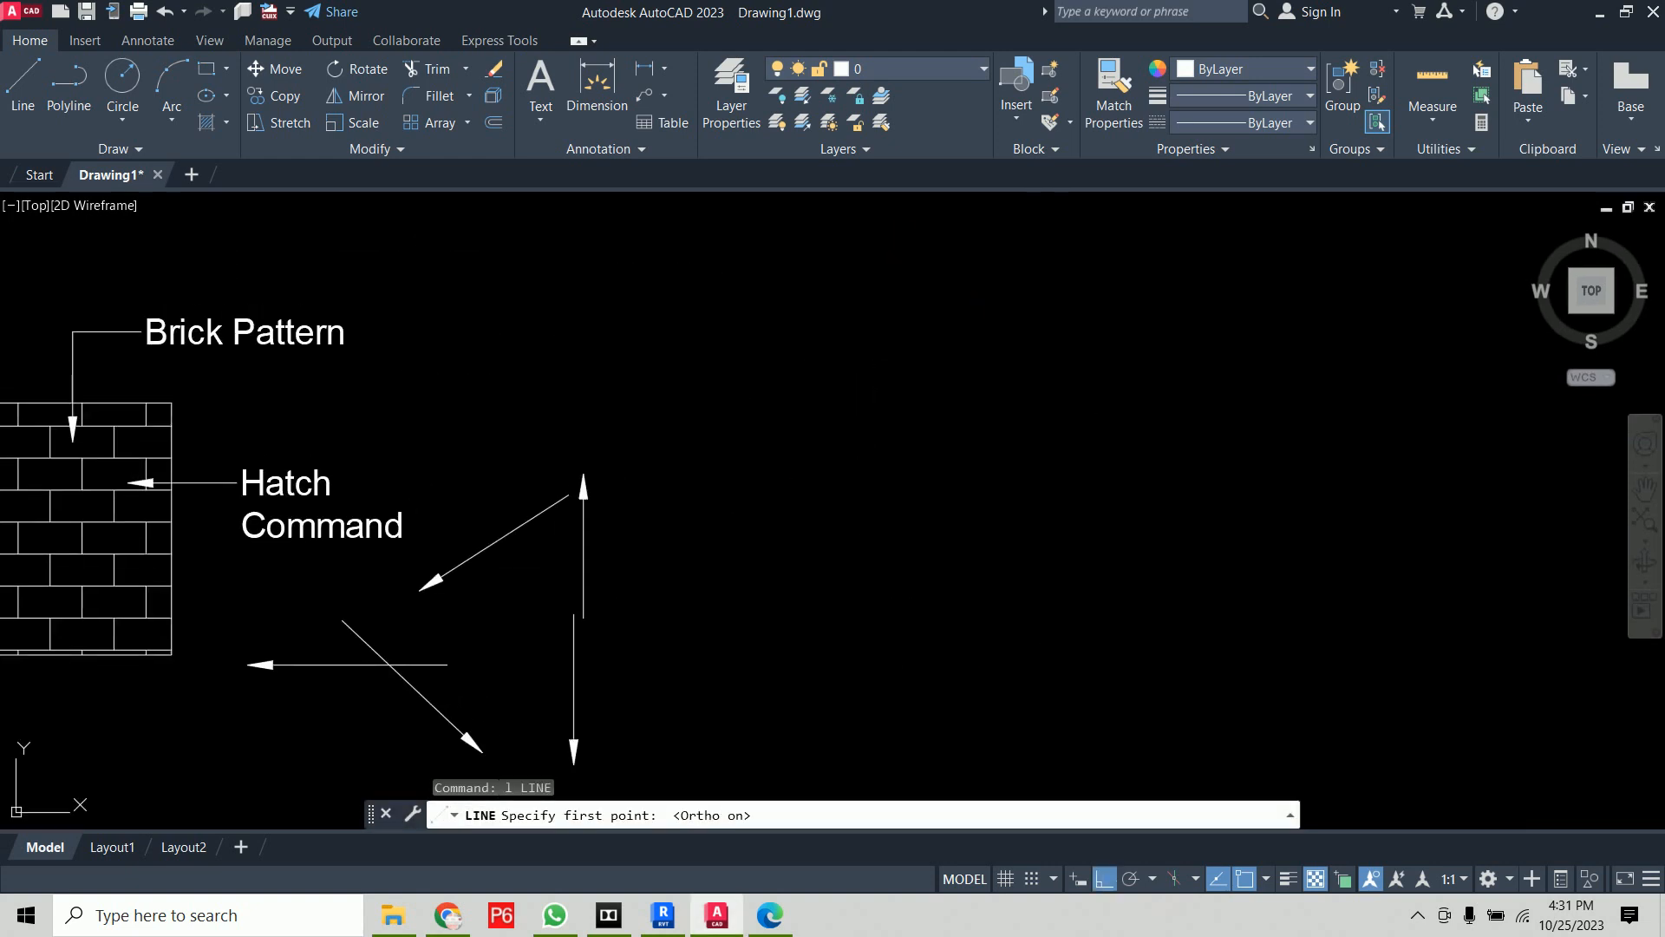
pyautogui.click(845, 400)
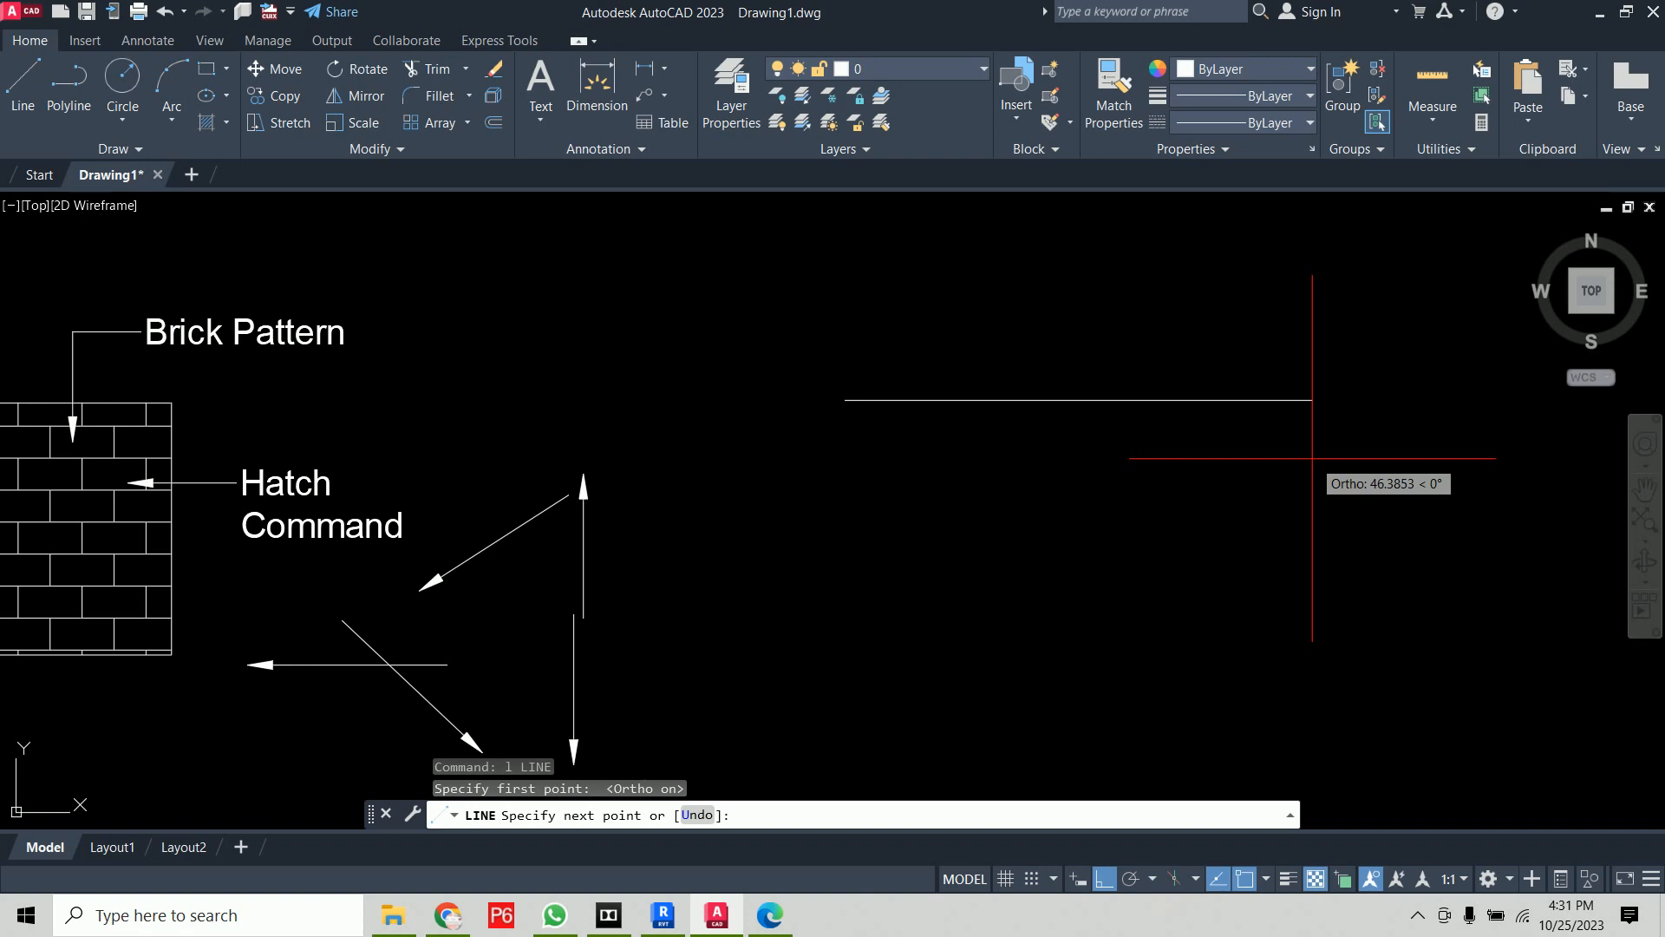
pyautogui.write('150')
pyautogui.press('Return')
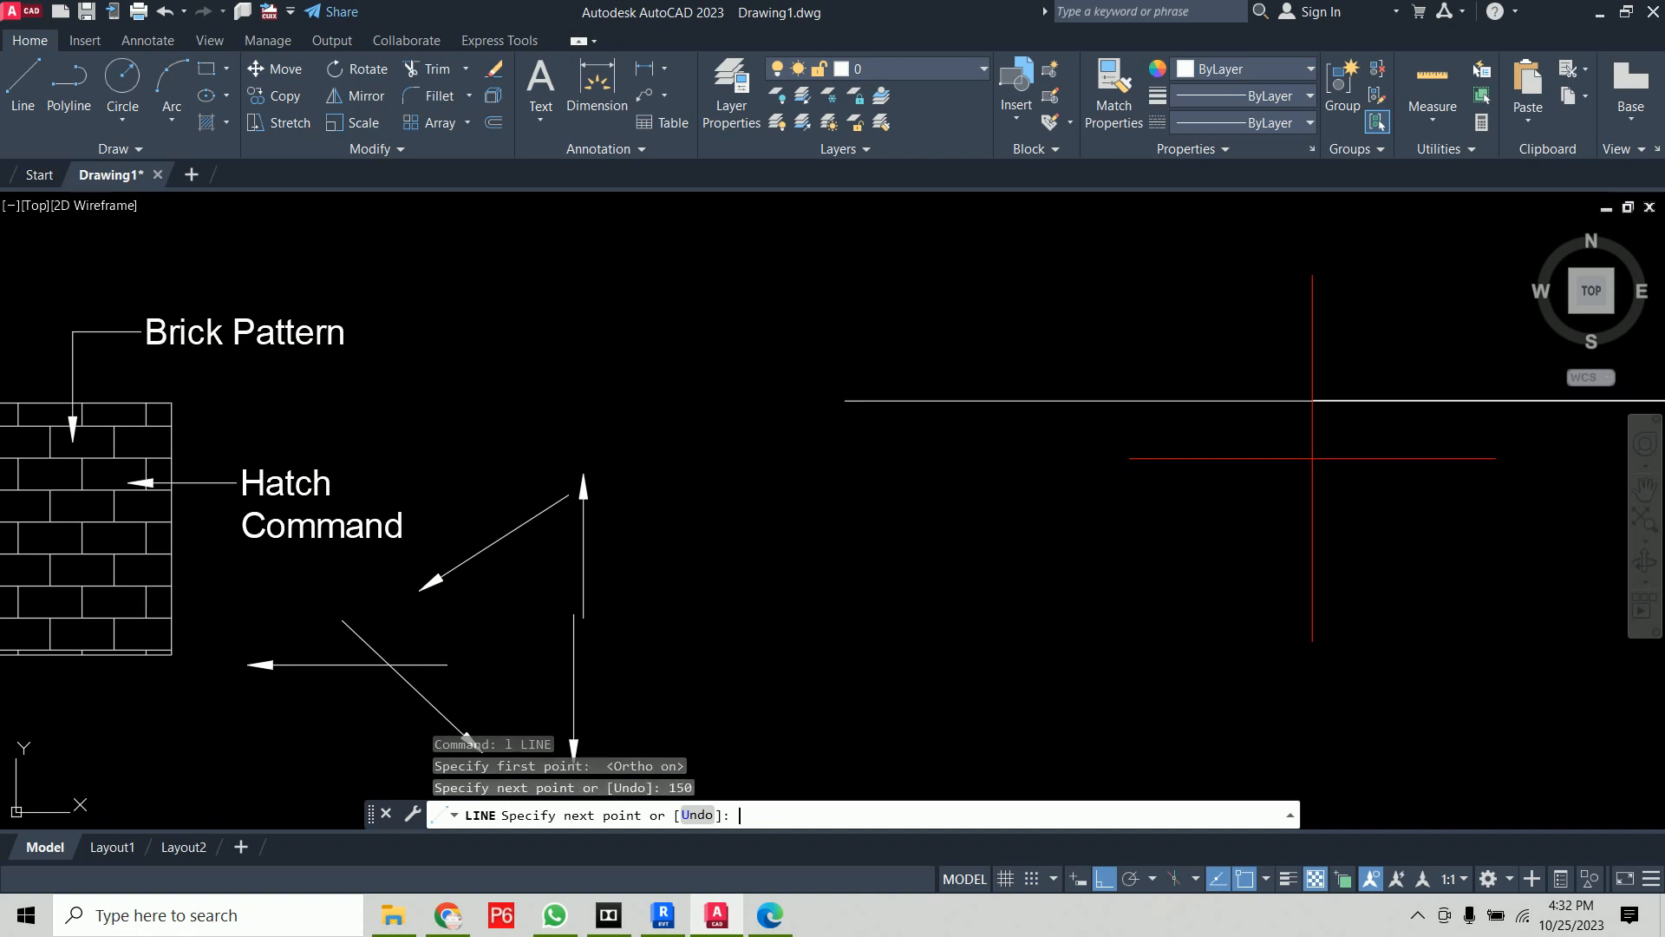
pyautogui.scroll(-4, 1070, 625)
pyautogui.moveTo(1070, 624); pyautogui.dragTo(657, 457, button='middle')
pyautogui.scroll(2, 658, 457)
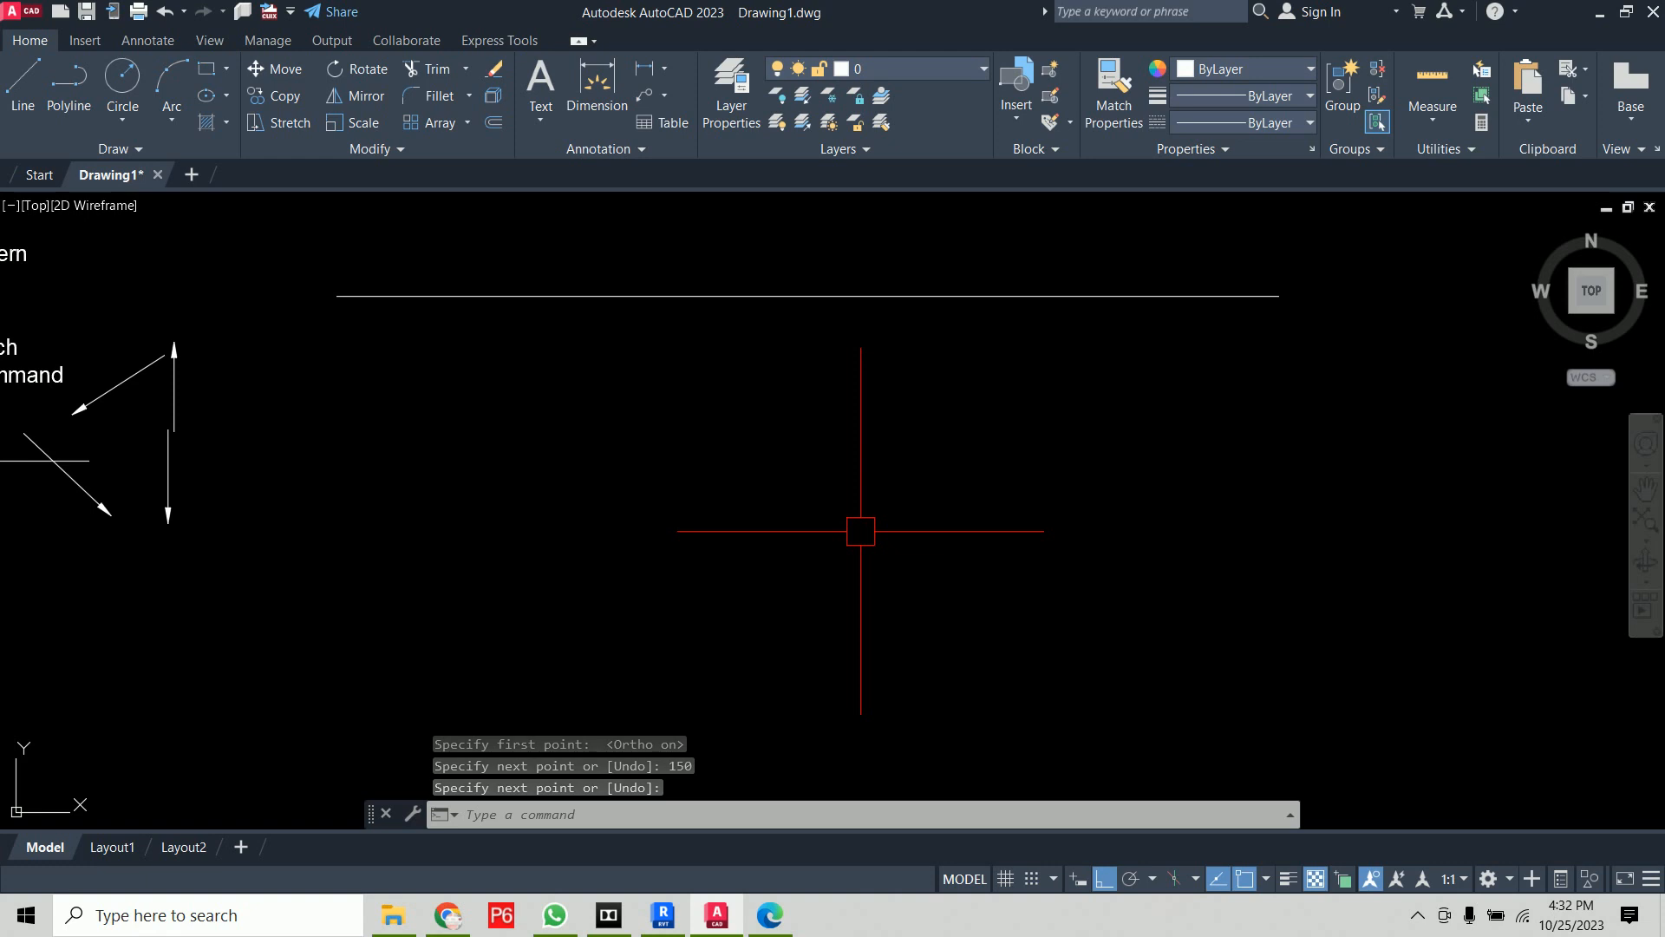
# Draw a vertical line 80 units long straight down from the midpoint of the horizontal line
pyautogui.write('l')
pyautogui.press('Return')
pyautogui.click(792, 296)
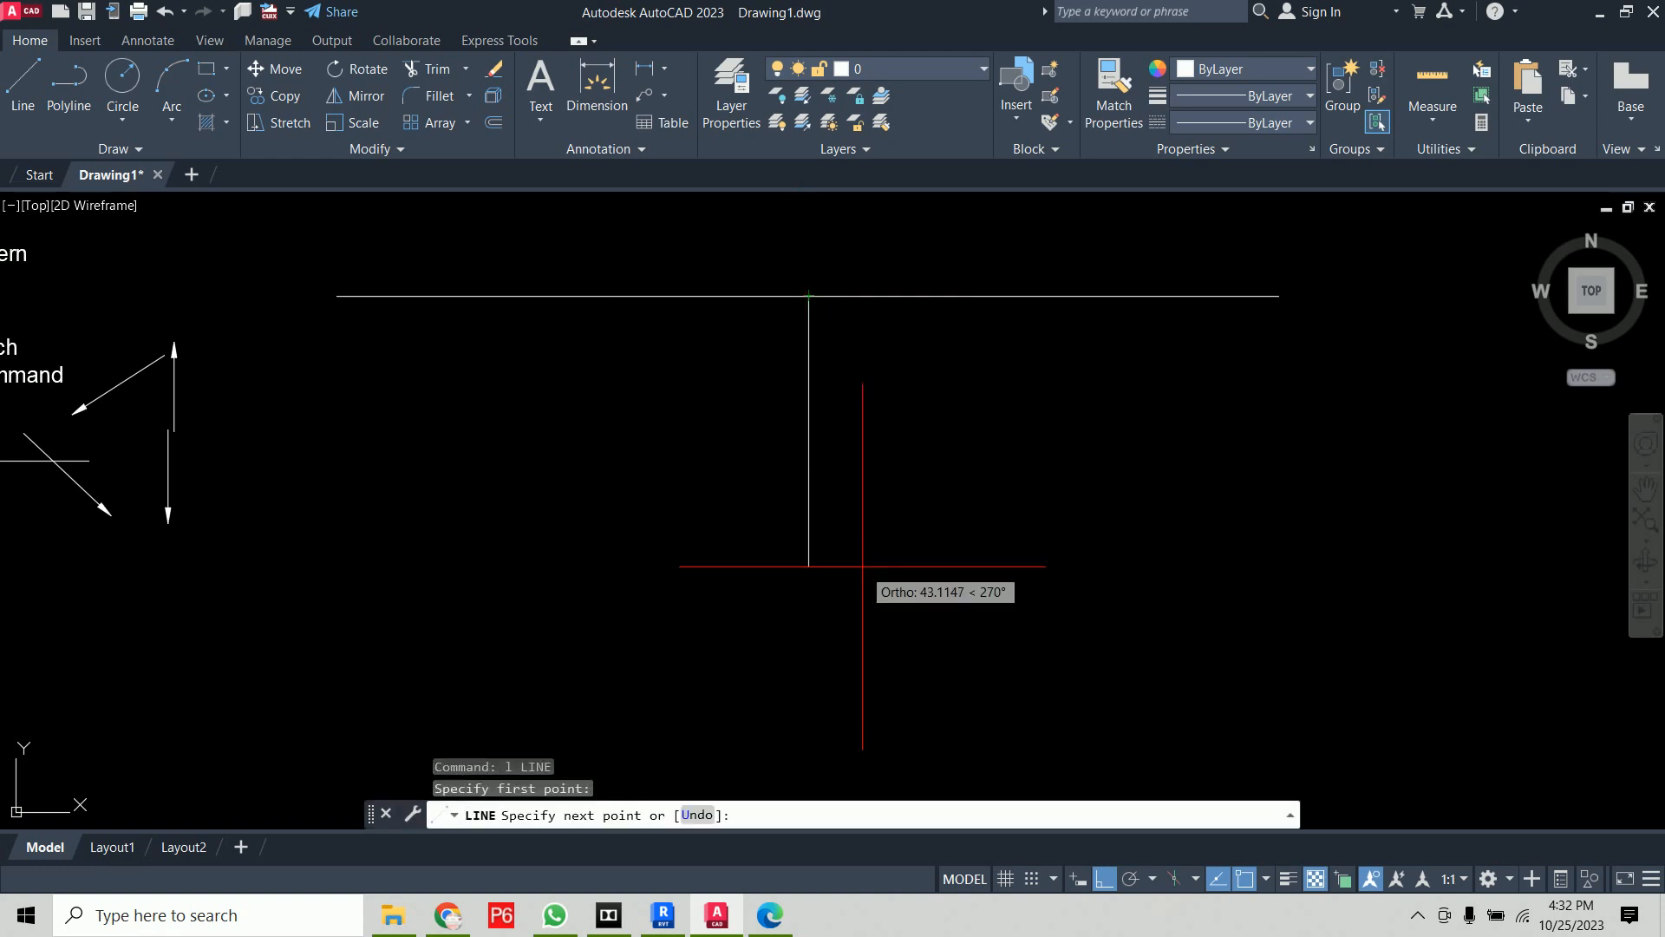
pyautogui.write('80')
pyautogui.press('Return')
pyautogui.press('Return')
pyautogui.scroll(-2, 876, 564)
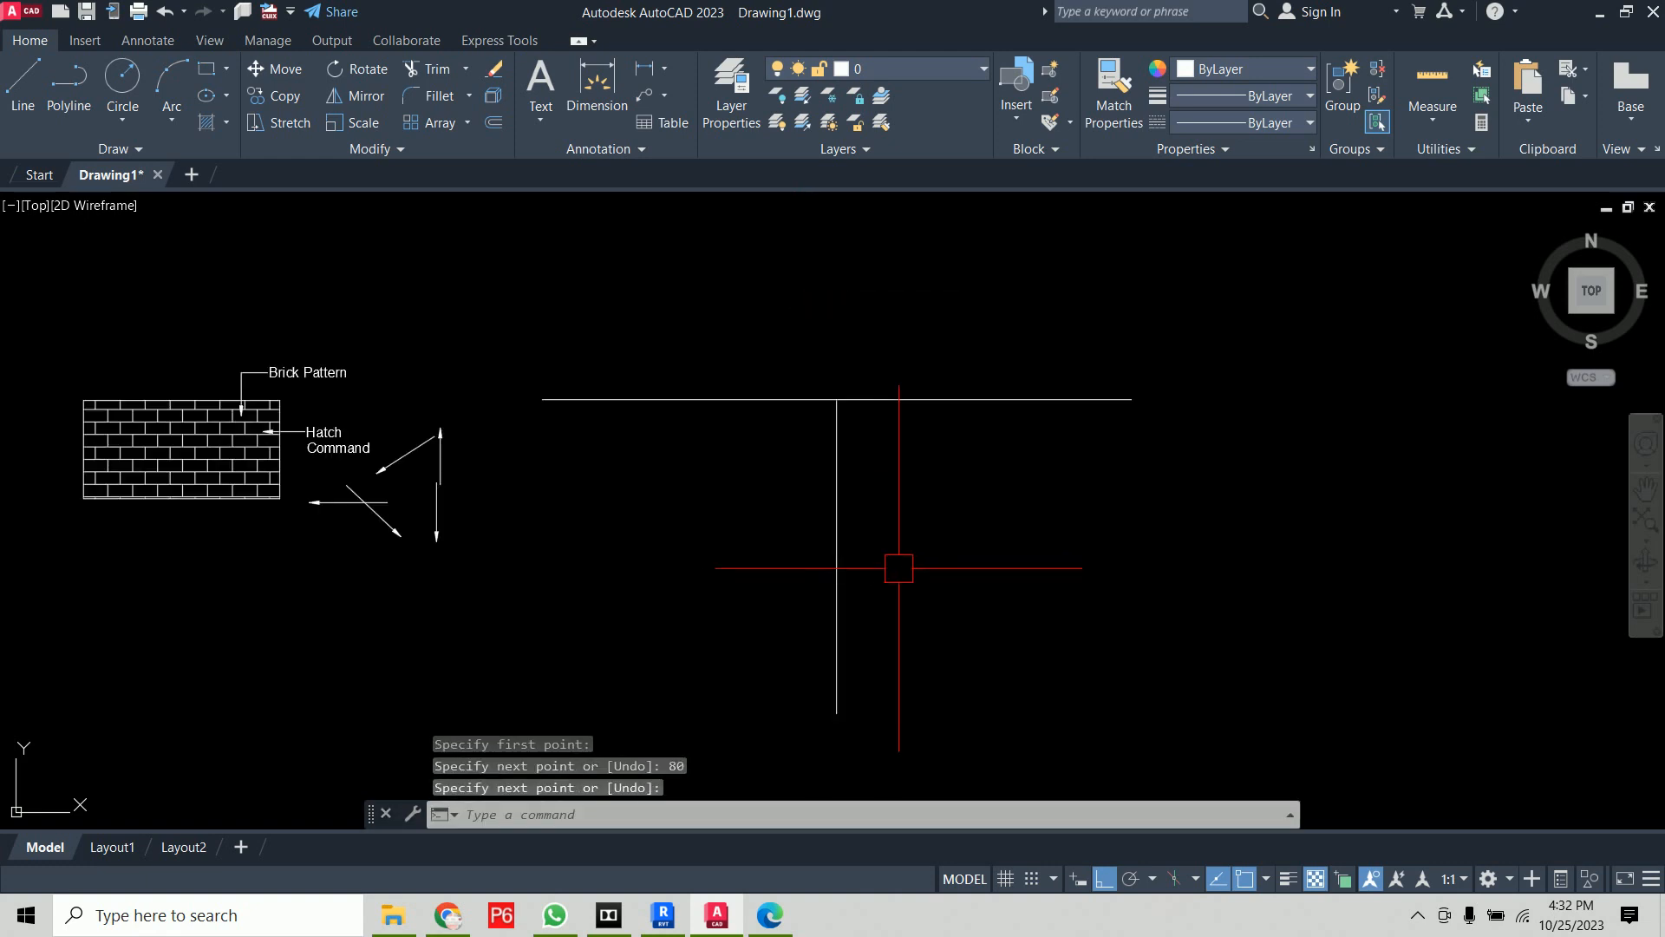
# Draw a horizontal line 90 units long in the empty area below the vertical line
pyautogui.moveTo(896, 564); pyautogui.dragTo(939, 454, button='middle')
pyautogui.write('l')
pyautogui.press('Return')
pyautogui.click(602, 653)
pyautogui.write('9')
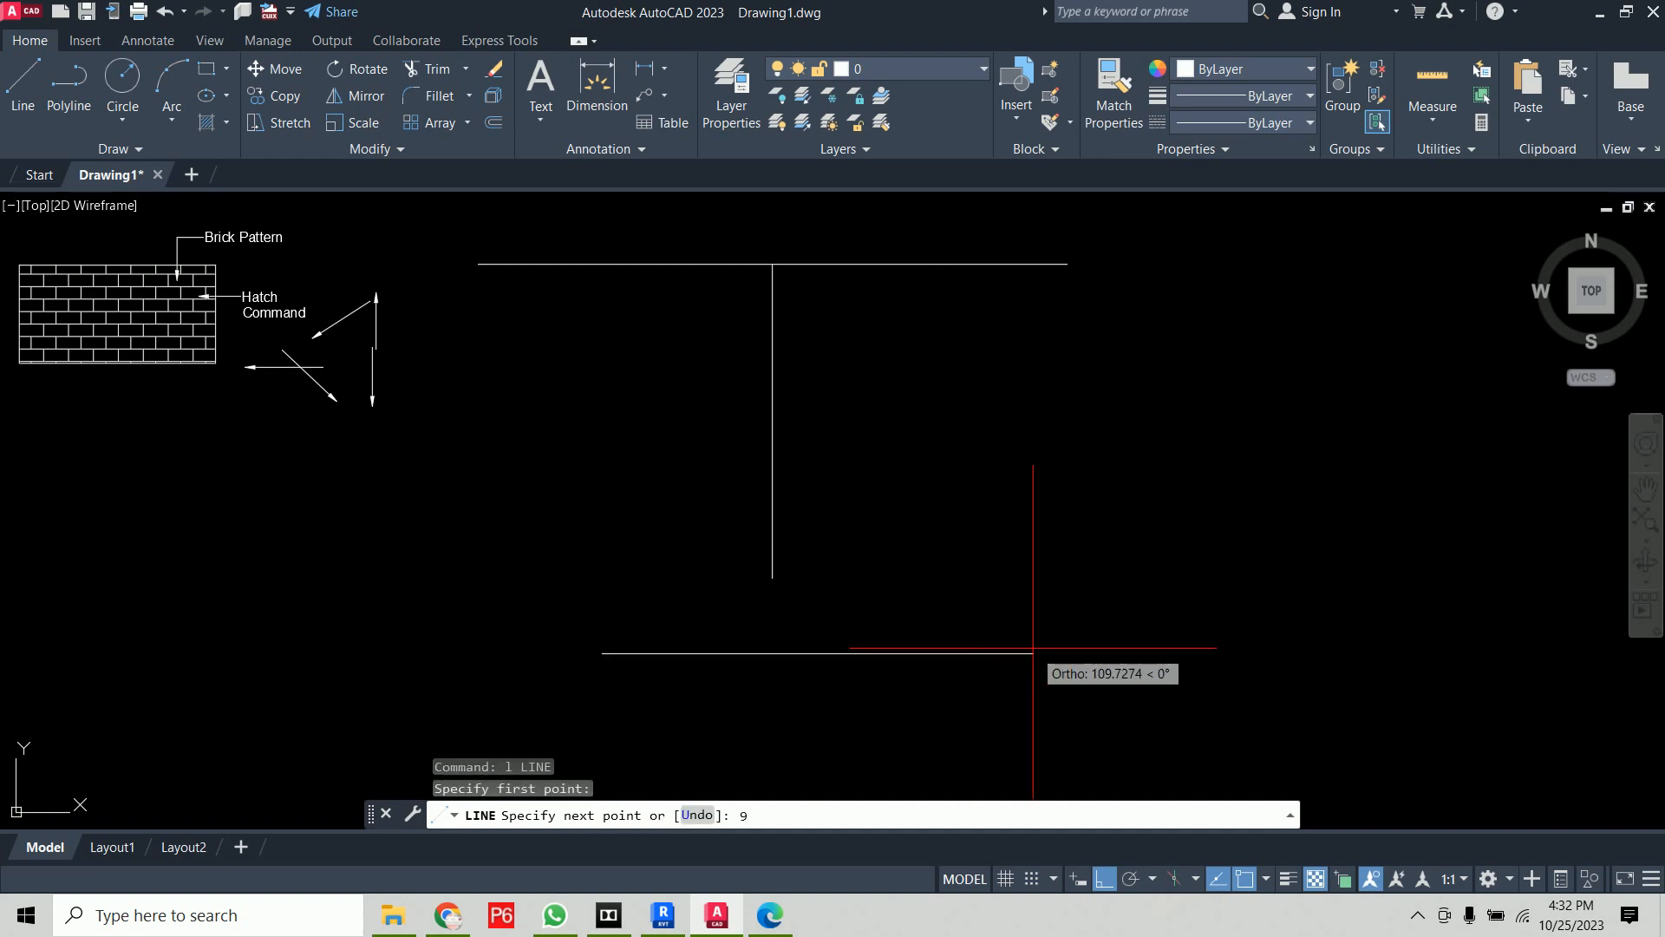
pyautogui.write('0')
pyautogui.press('Return')
pyautogui.press('Return')
# Move the 90-unit line by its midpoint onto the lower end of the vertical line
pyautogui.write('m')
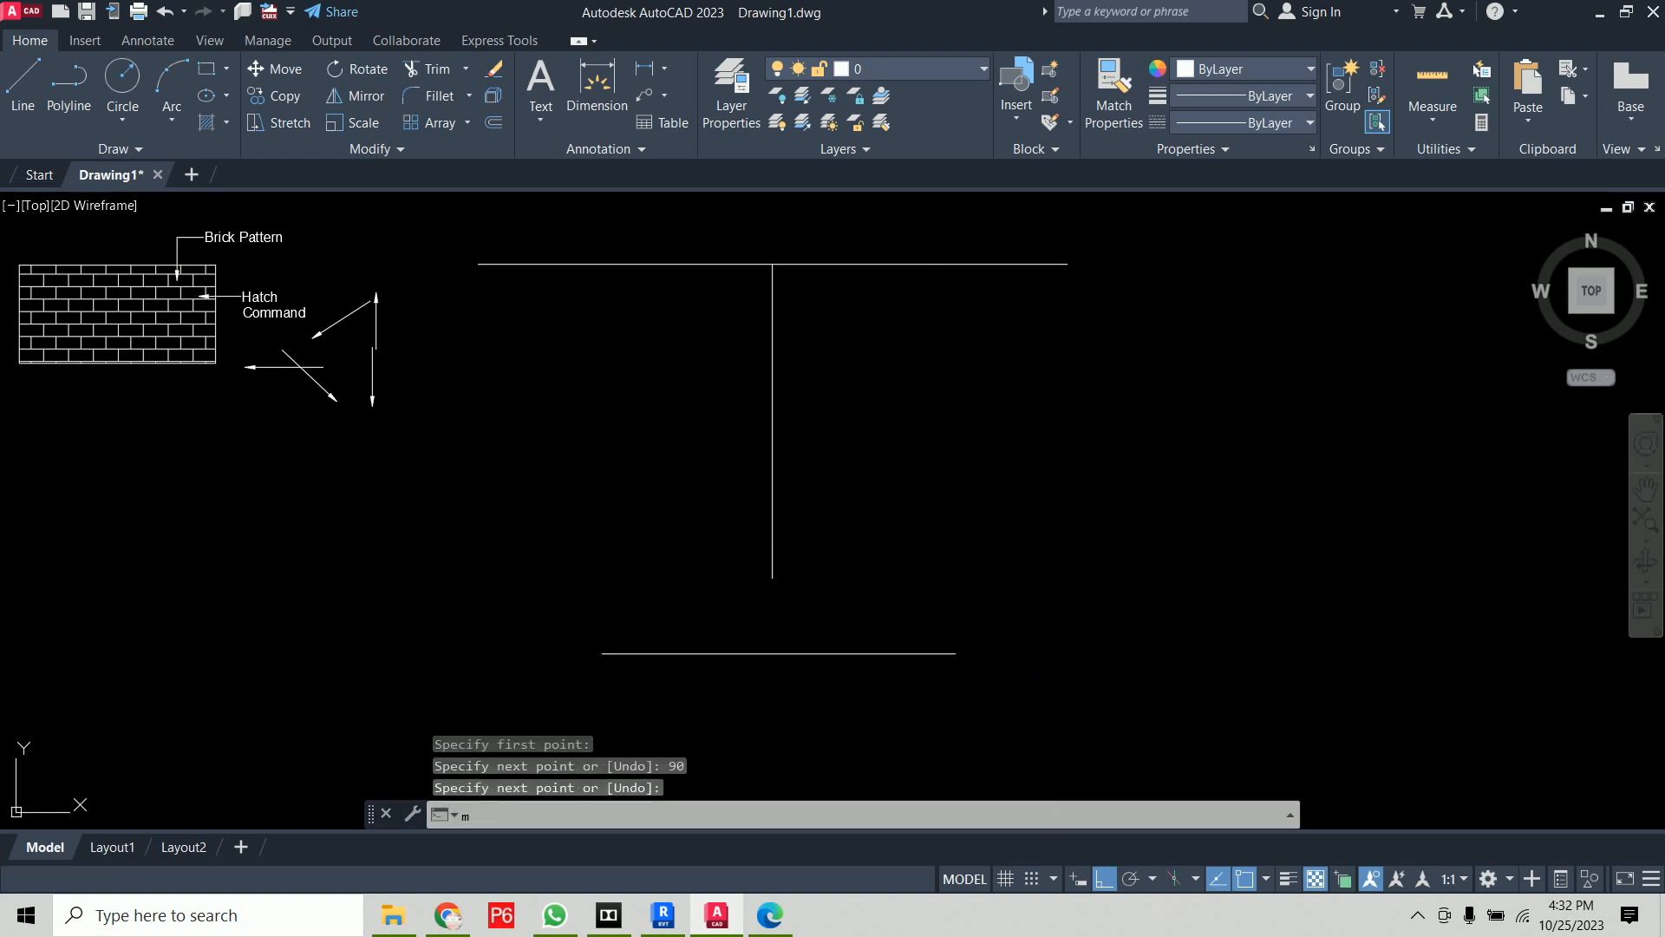
pyautogui.press('Return')
pyautogui.click(918, 653)
pyautogui.press('Return')
pyautogui.click(778, 653)
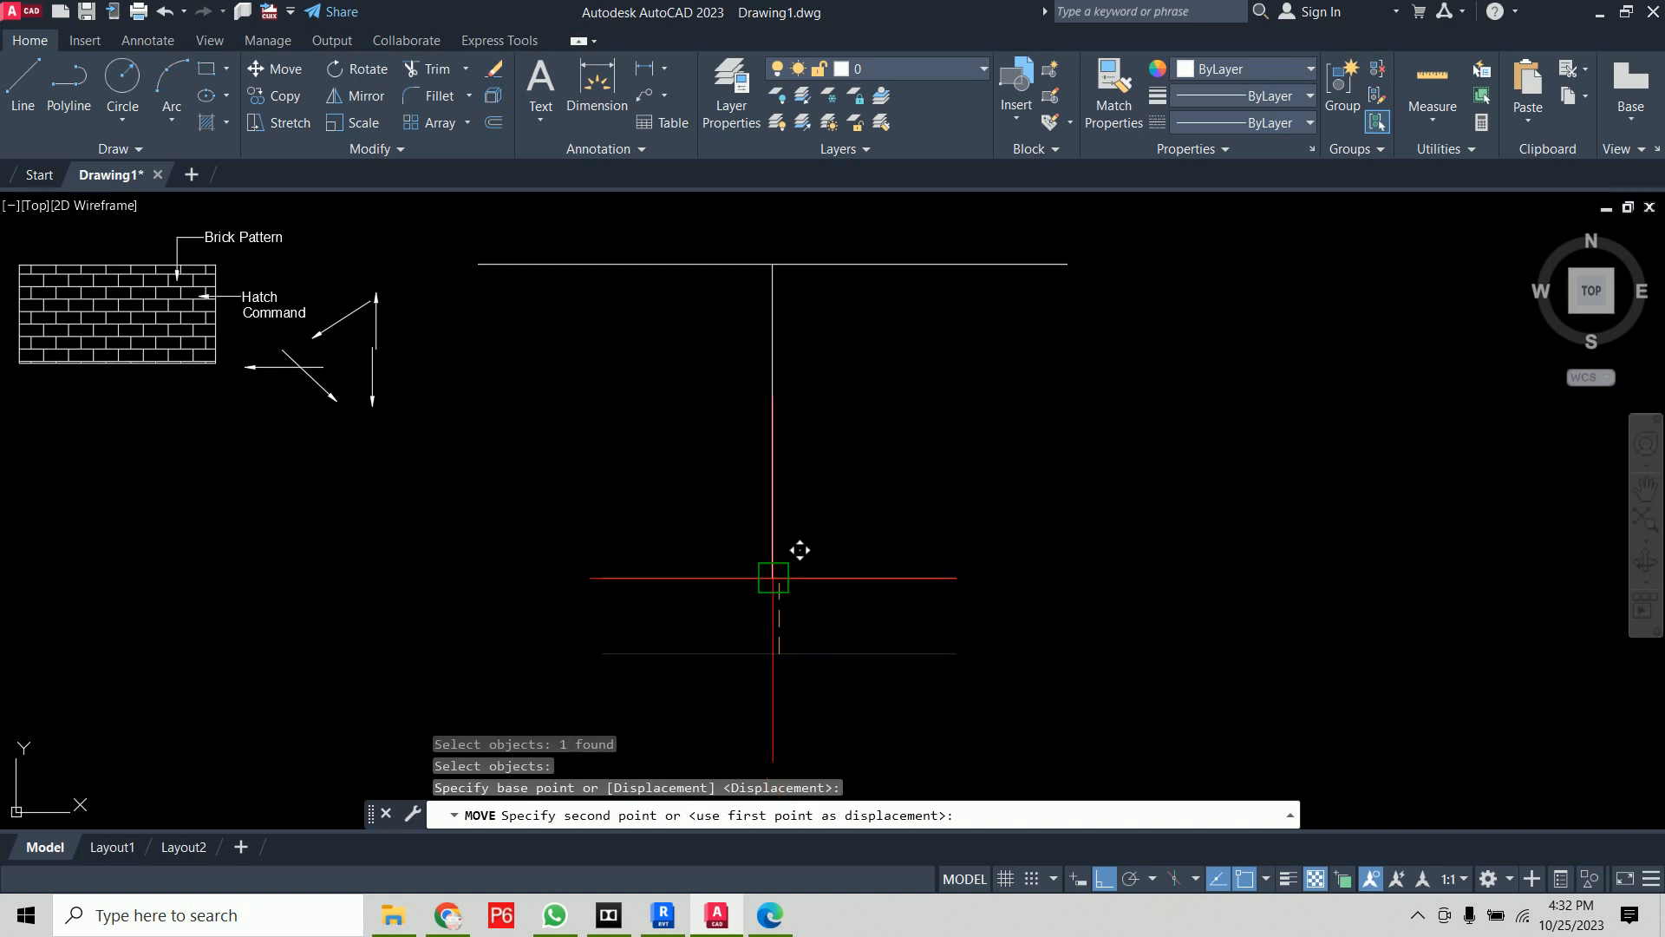
pyautogui.click(773, 578)
# Join the ends of the lower and upper horizontal lines with a slanted line on each side, forming a trapezoid
pyautogui.write('l')
pyautogui.press('Return')
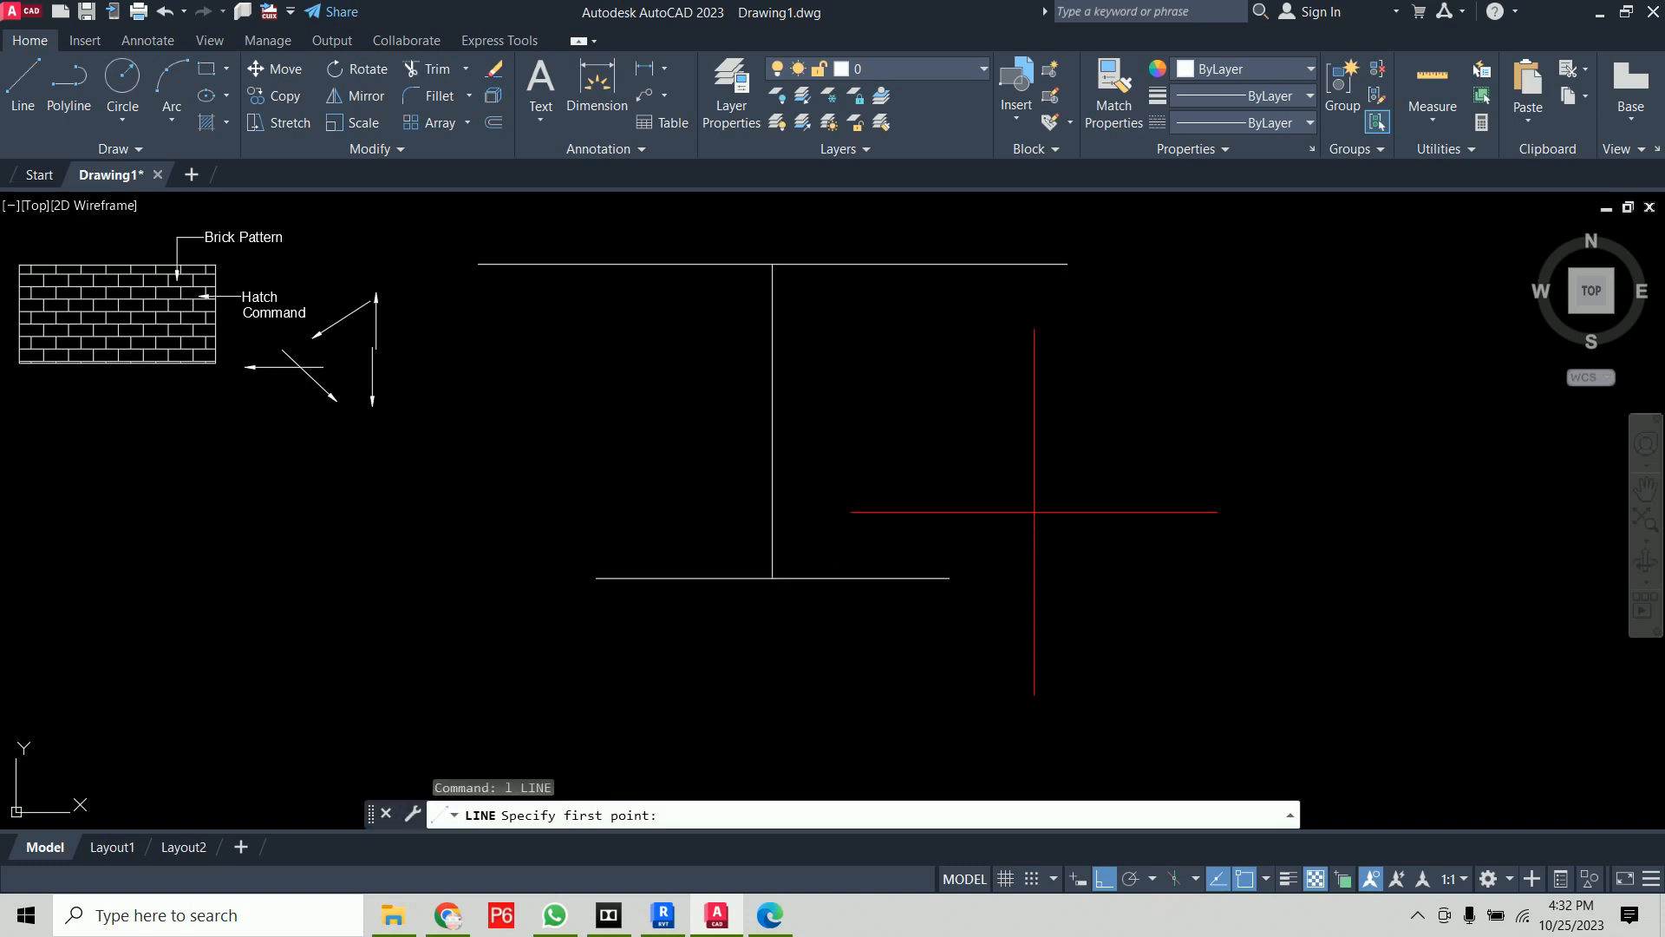
pyautogui.click(950, 578)
pyautogui.click(1066, 264)
pyautogui.press('Return')
pyautogui.press('Return')
pyautogui.click(595, 577)
pyautogui.click(478, 263)
pyautogui.press('Return')
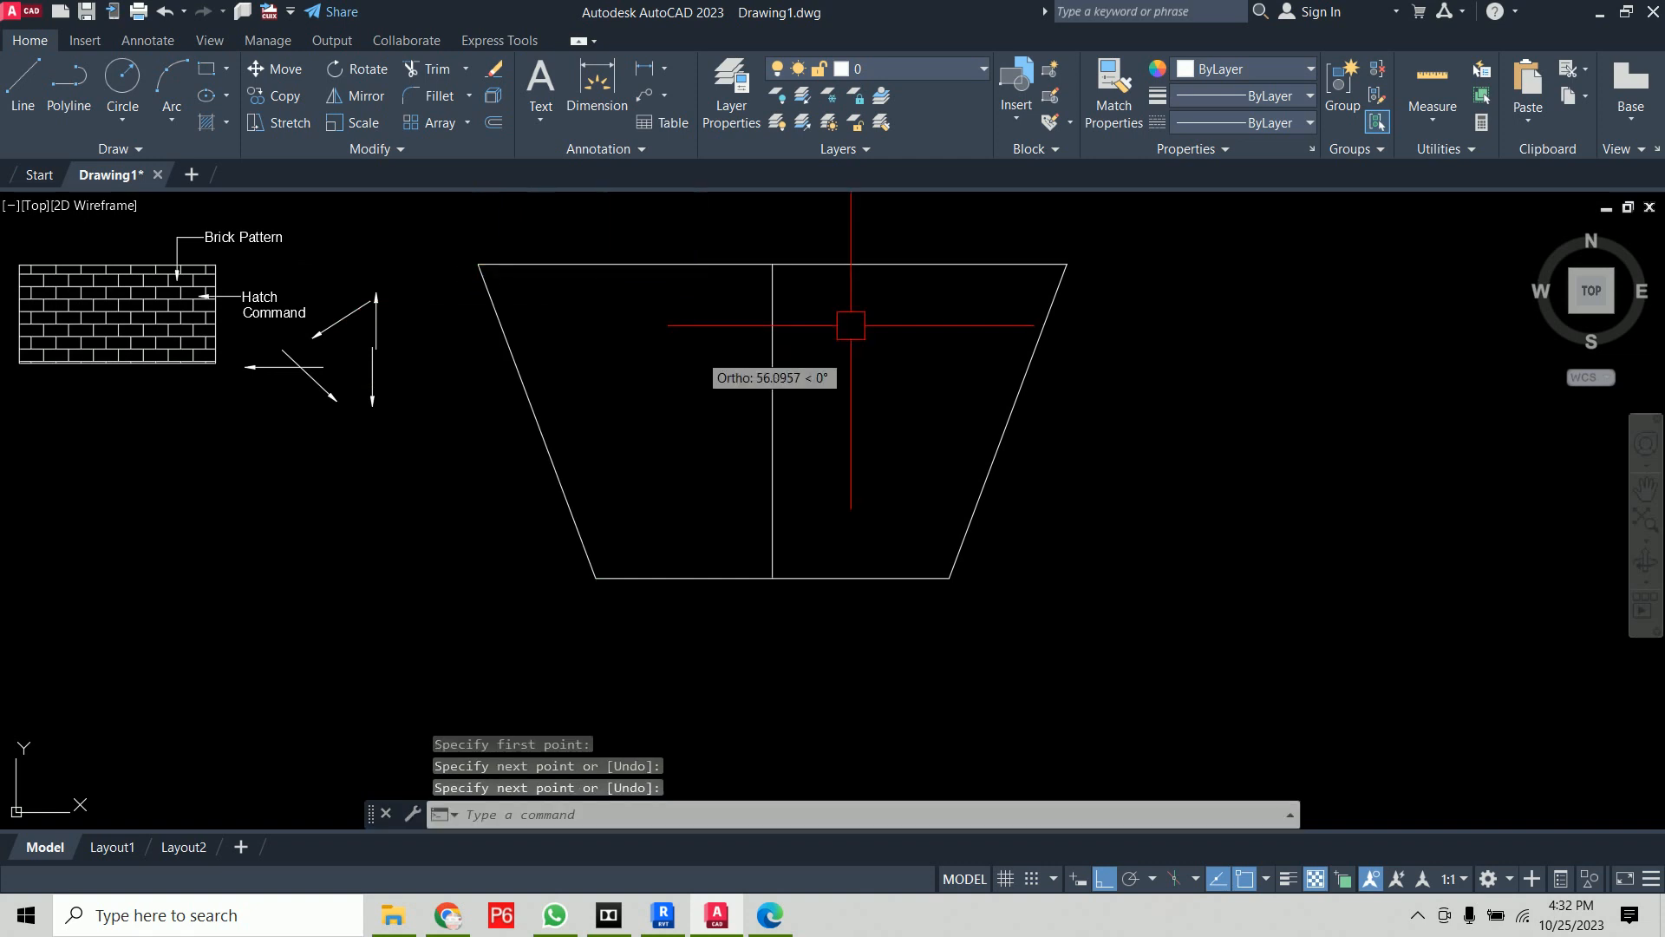
# Delete the vertical line in the middle of the trapezoid
pyautogui.click(850, 324)
pyautogui.click(743, 376)
pyautogui.press('Delete')
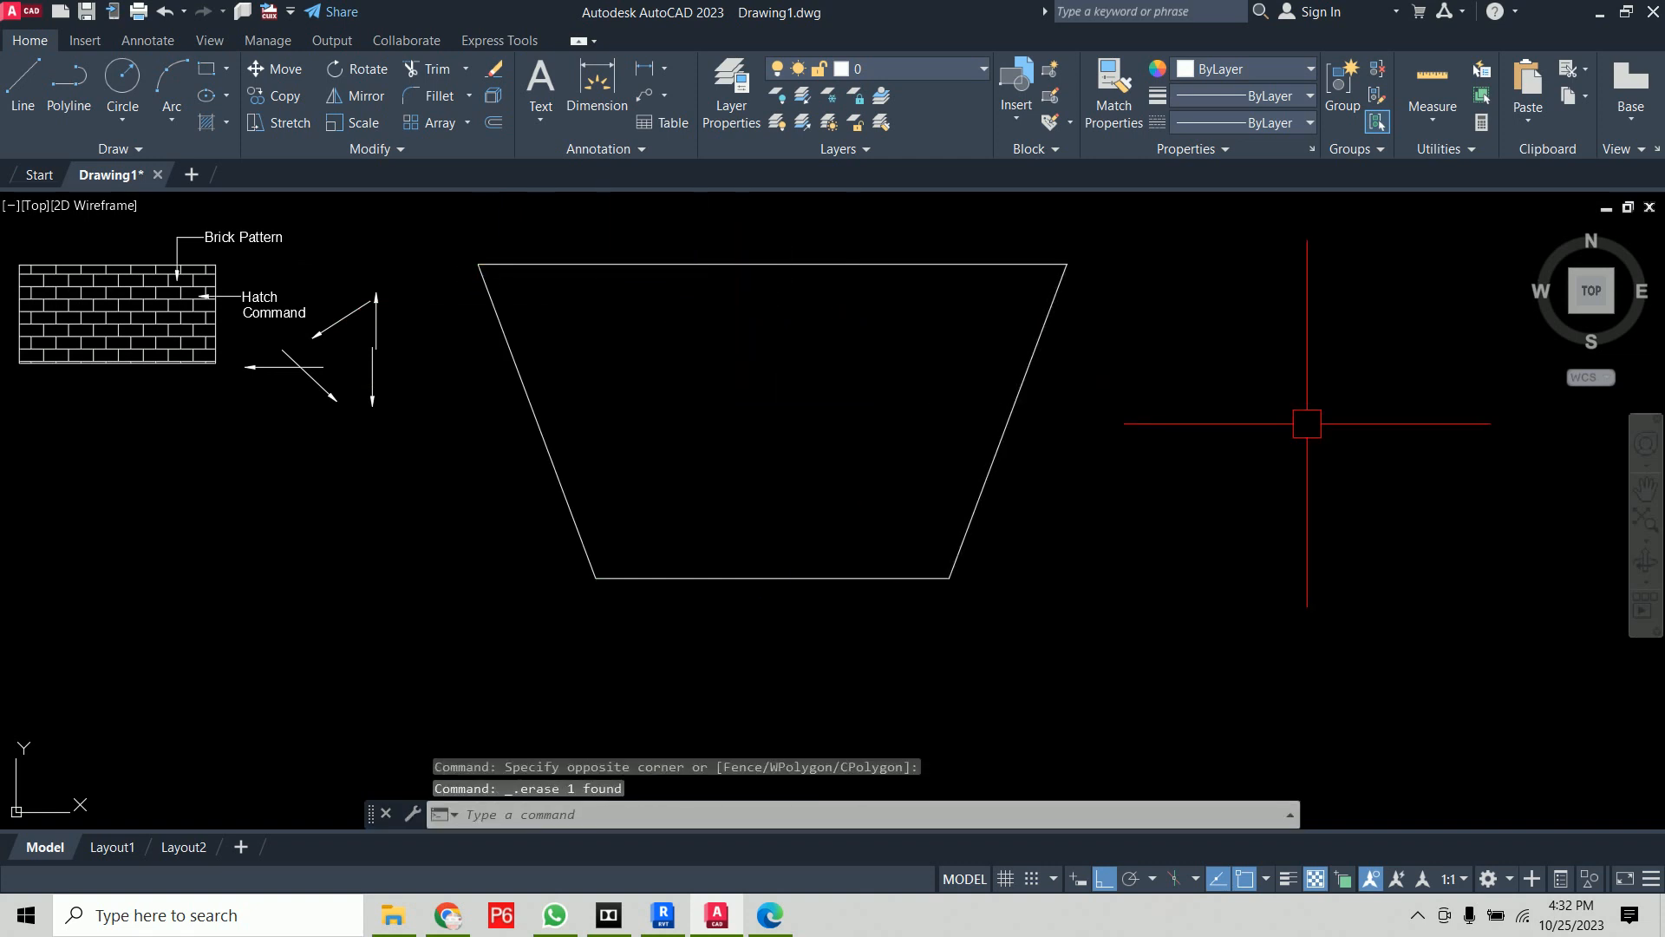
# Divide the trapezoid's upper line into 10 segments with the Divide command
pyautogui.scroll(2, 1097, 382)
pyautogui.moveTo(1108, 382)
pyautogui.mouseDown(button='middle')
pyautogui.moveTo(1305, 461)
pyautogui.moveTo(1356, 390)
pyautogui.mouseUp(button='middle')
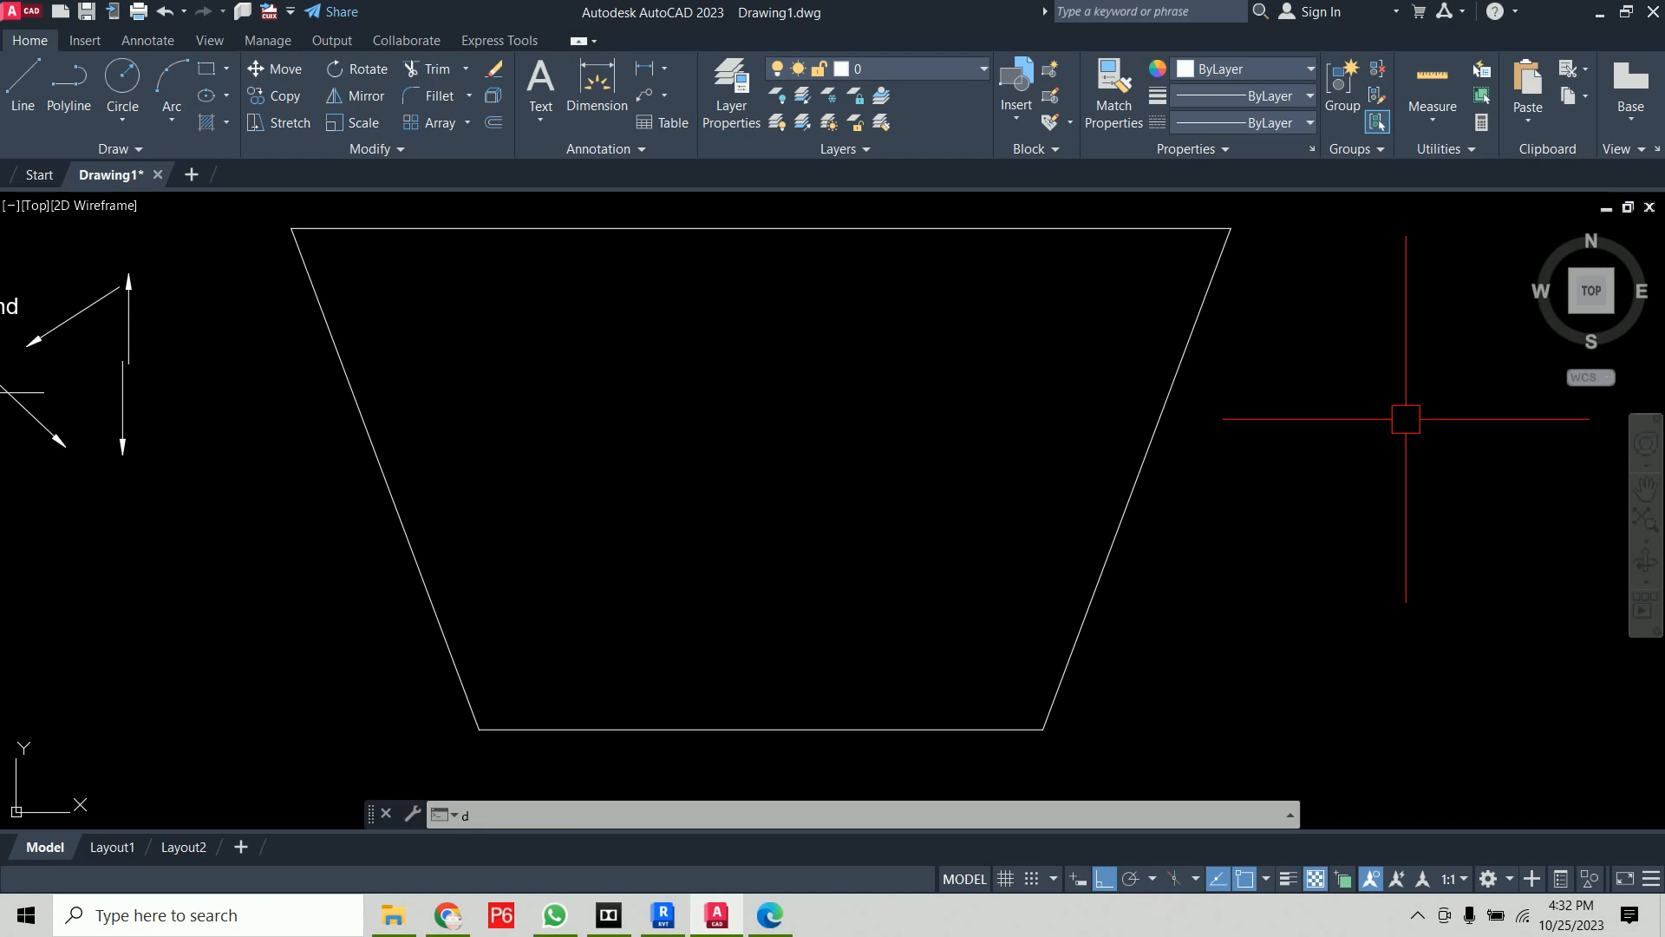
pyautogui.write('DIV')
pyautogui.press('Return')
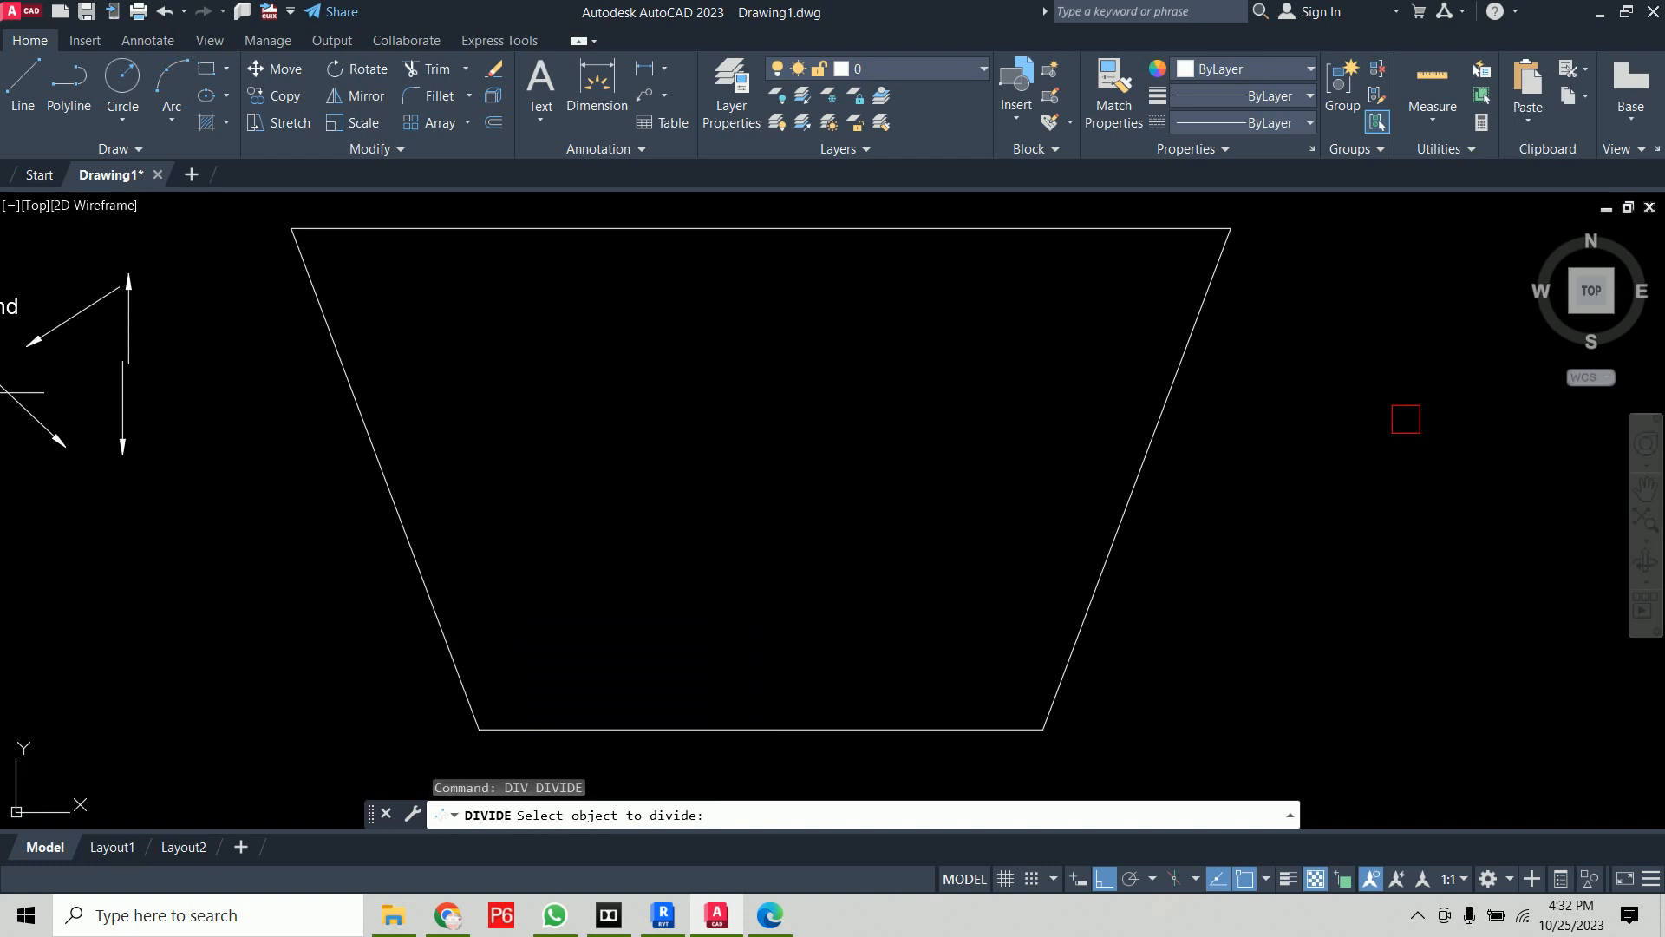
pyautogui.click(1032, 230)
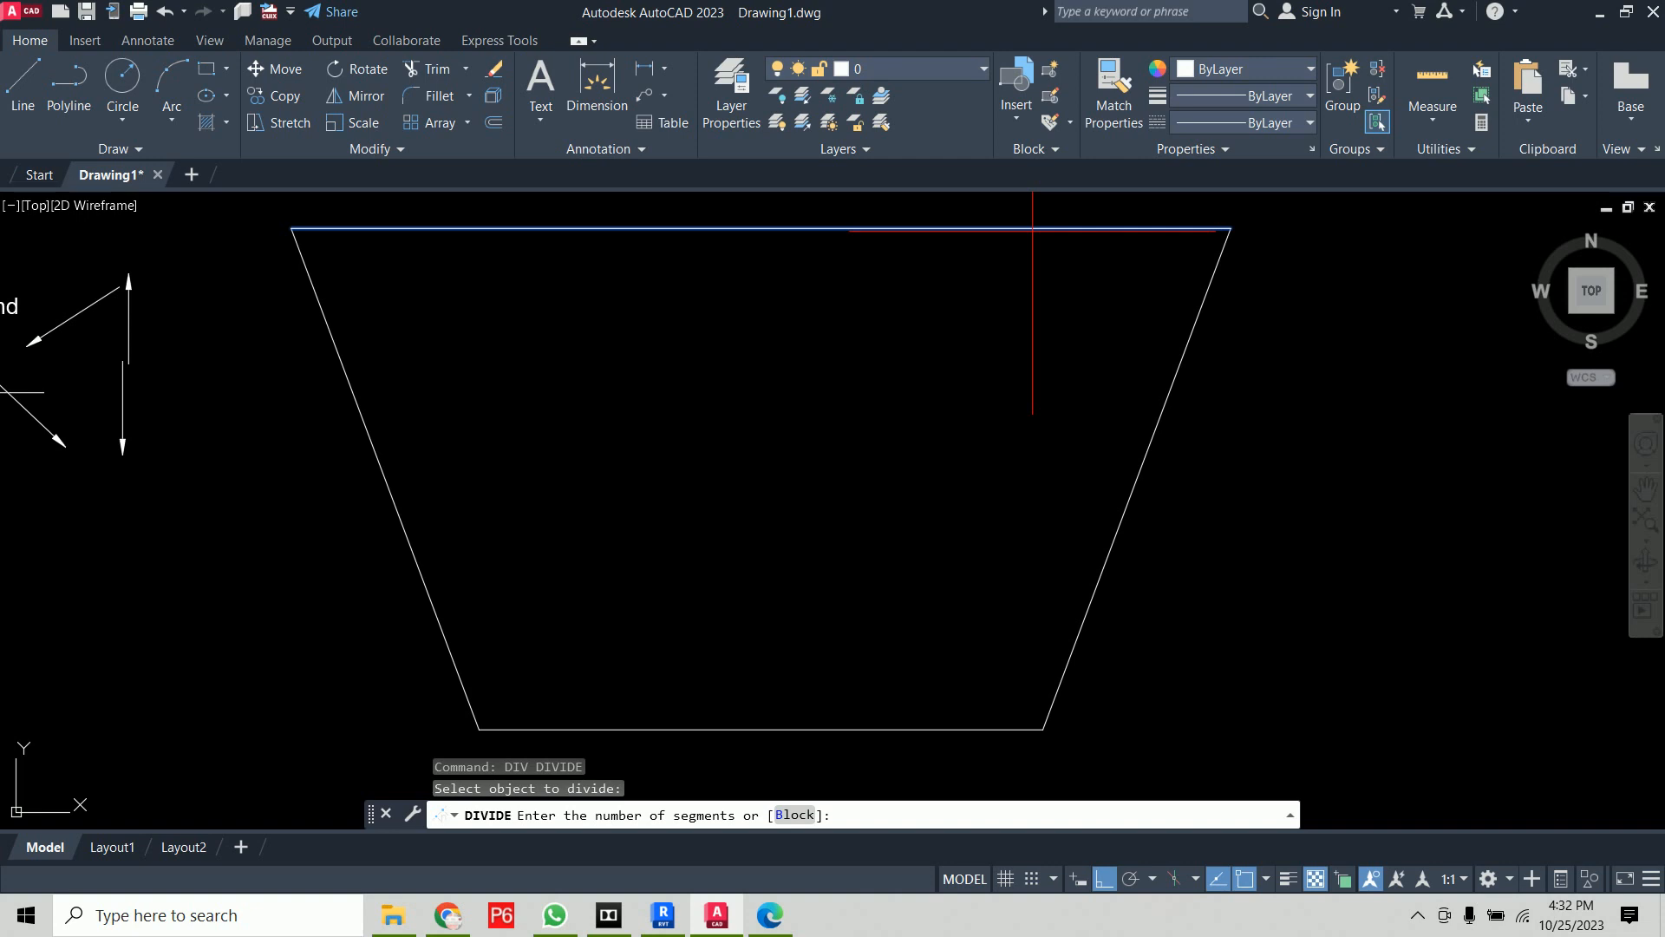
pyautogui.write('10')
pyautogui.press('Return')
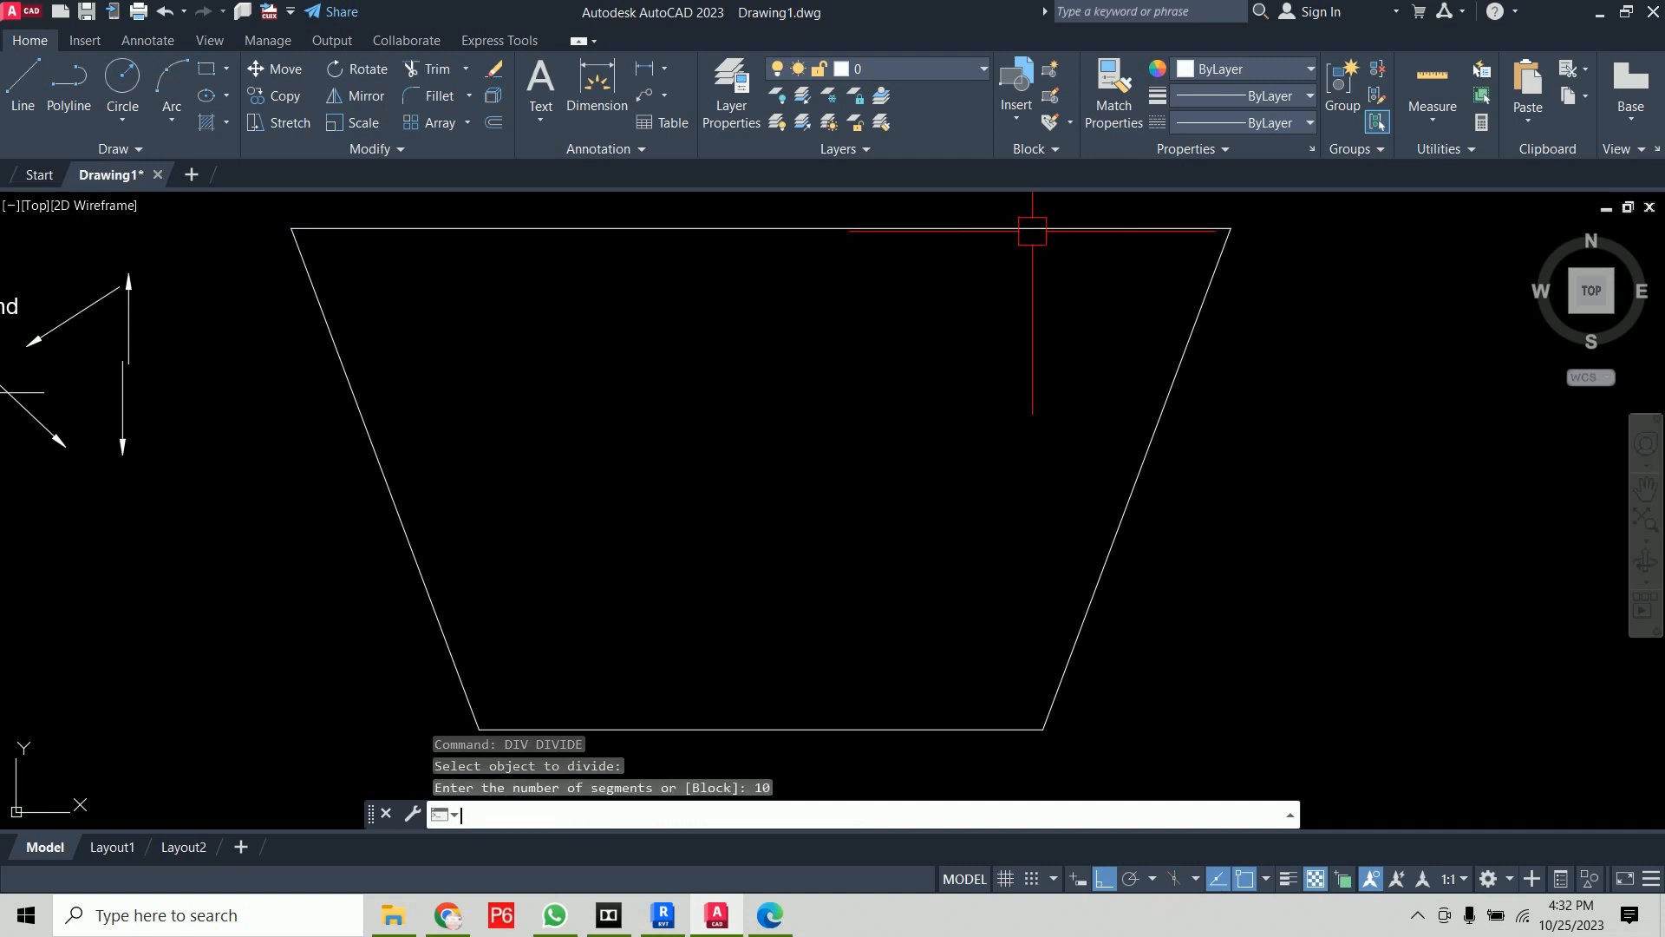
# Move the trapezoid's upper line a short distance straight up, off its division points
pyautogui.moveTo(1105, 290); pyautogui.dragTo(1074, 431, button='middle')
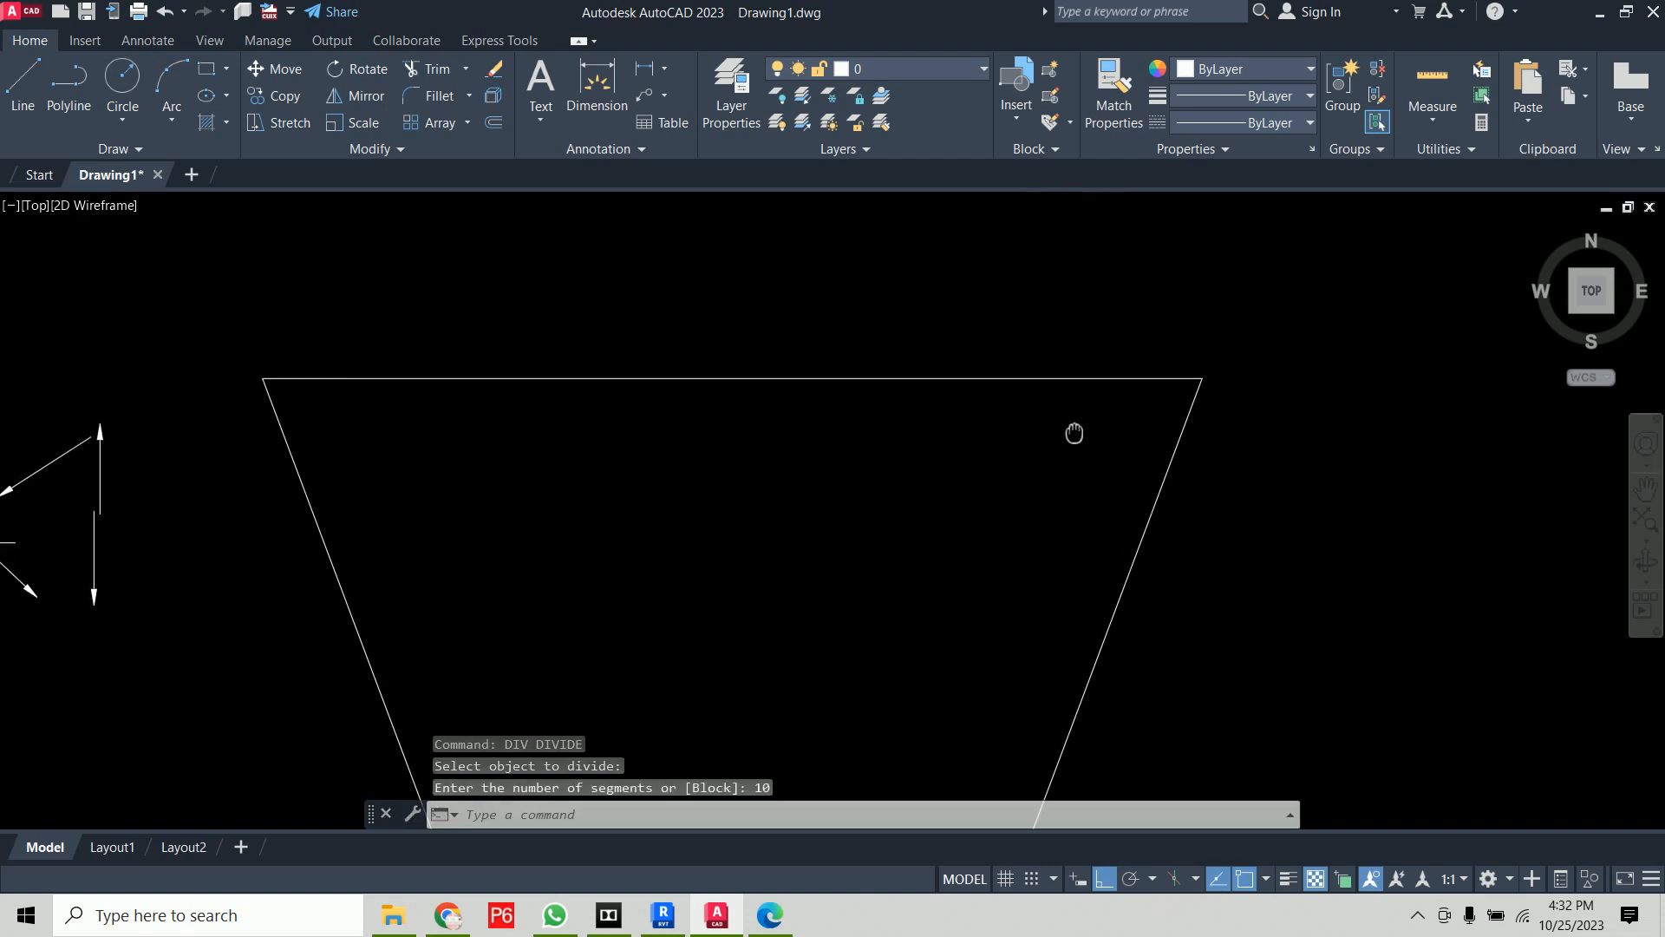
pyautogui.click(1164, 388)
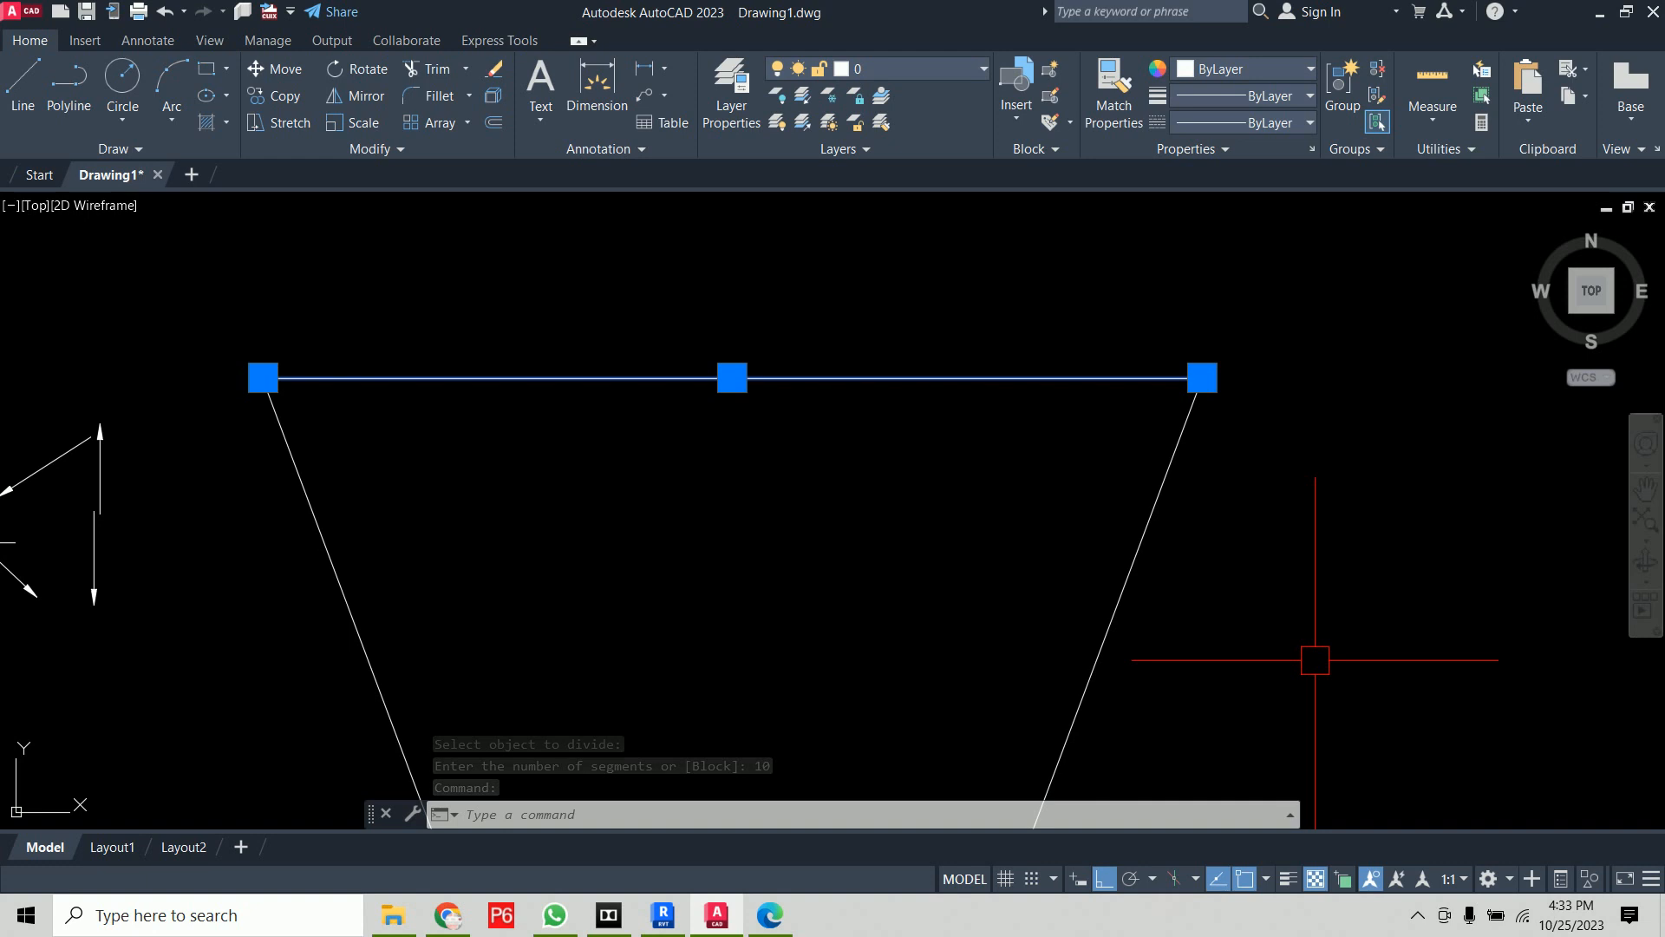
pyautogui.press('Escape')
pyautogui.moveTo(854, 440)
pyautogui.mouseDown(button='middle')
pyautogui.moveTo(911, 483)
pyautogui.moveTo(1138, 531)
pyautogui.moveTo(1104, 536)
pyautogui.mouseUp(button='middle')
pyautogui.scroll(2, 907, 512)
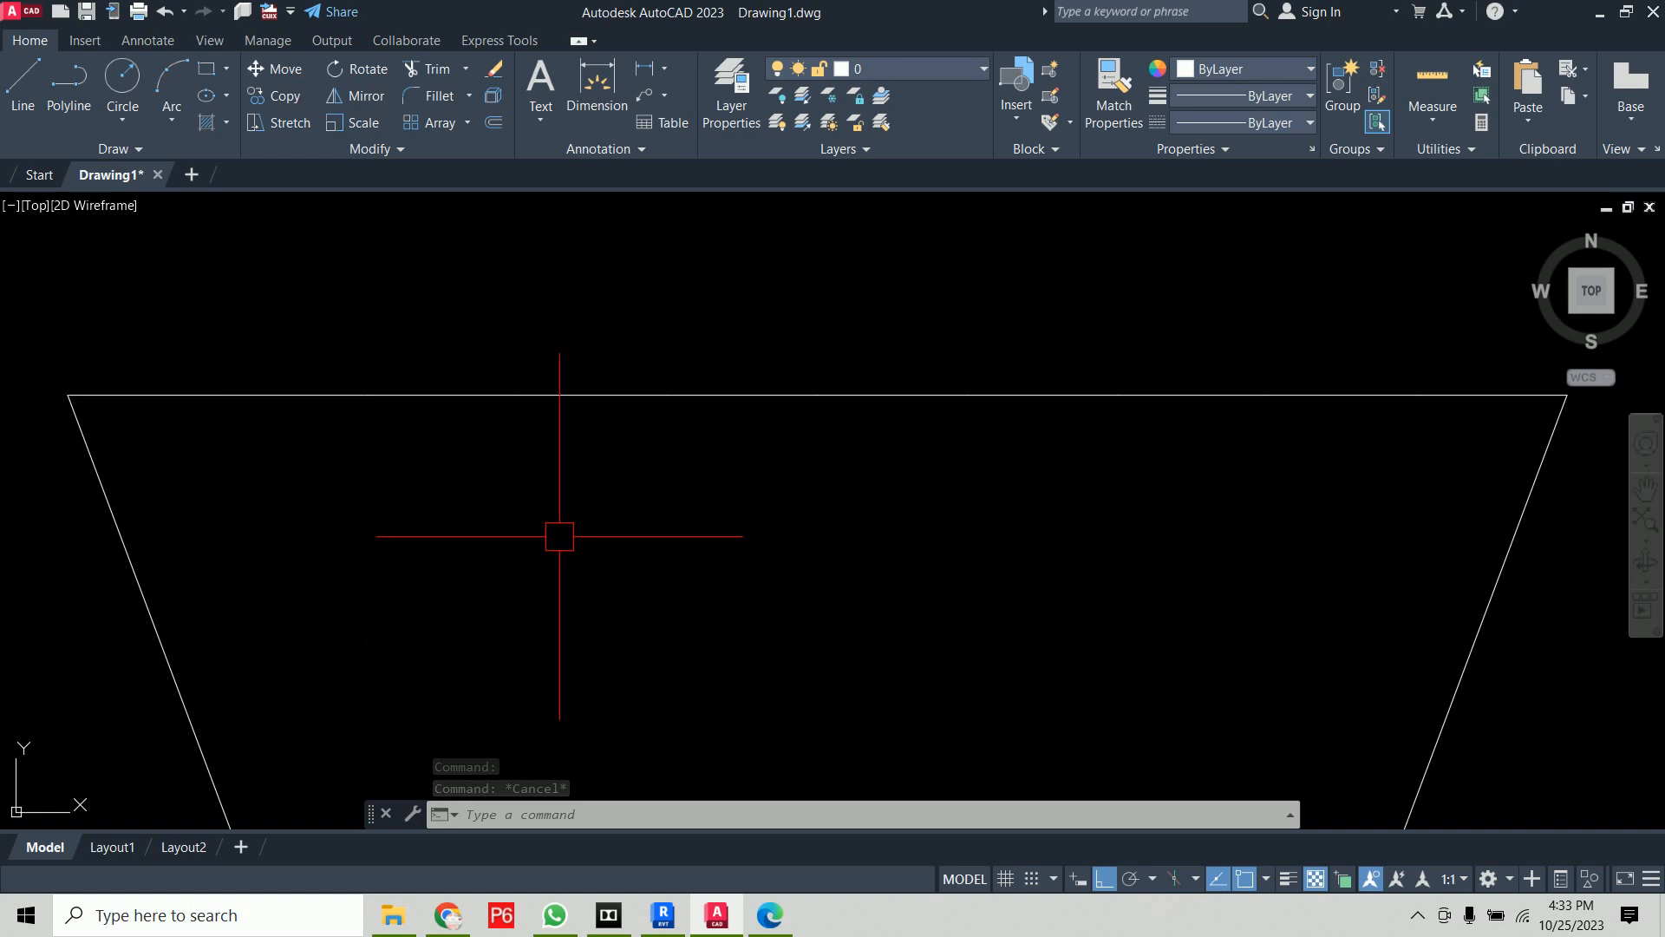
pyautogui.write('m')
pyautogui.press('Return')
pyautogui.click(1497, 411)
pyautogui.click(1423, 511)
pyautogui.click(1540, 396)
pyautogui.press('Return')
pyautogui.click(1268, 609)
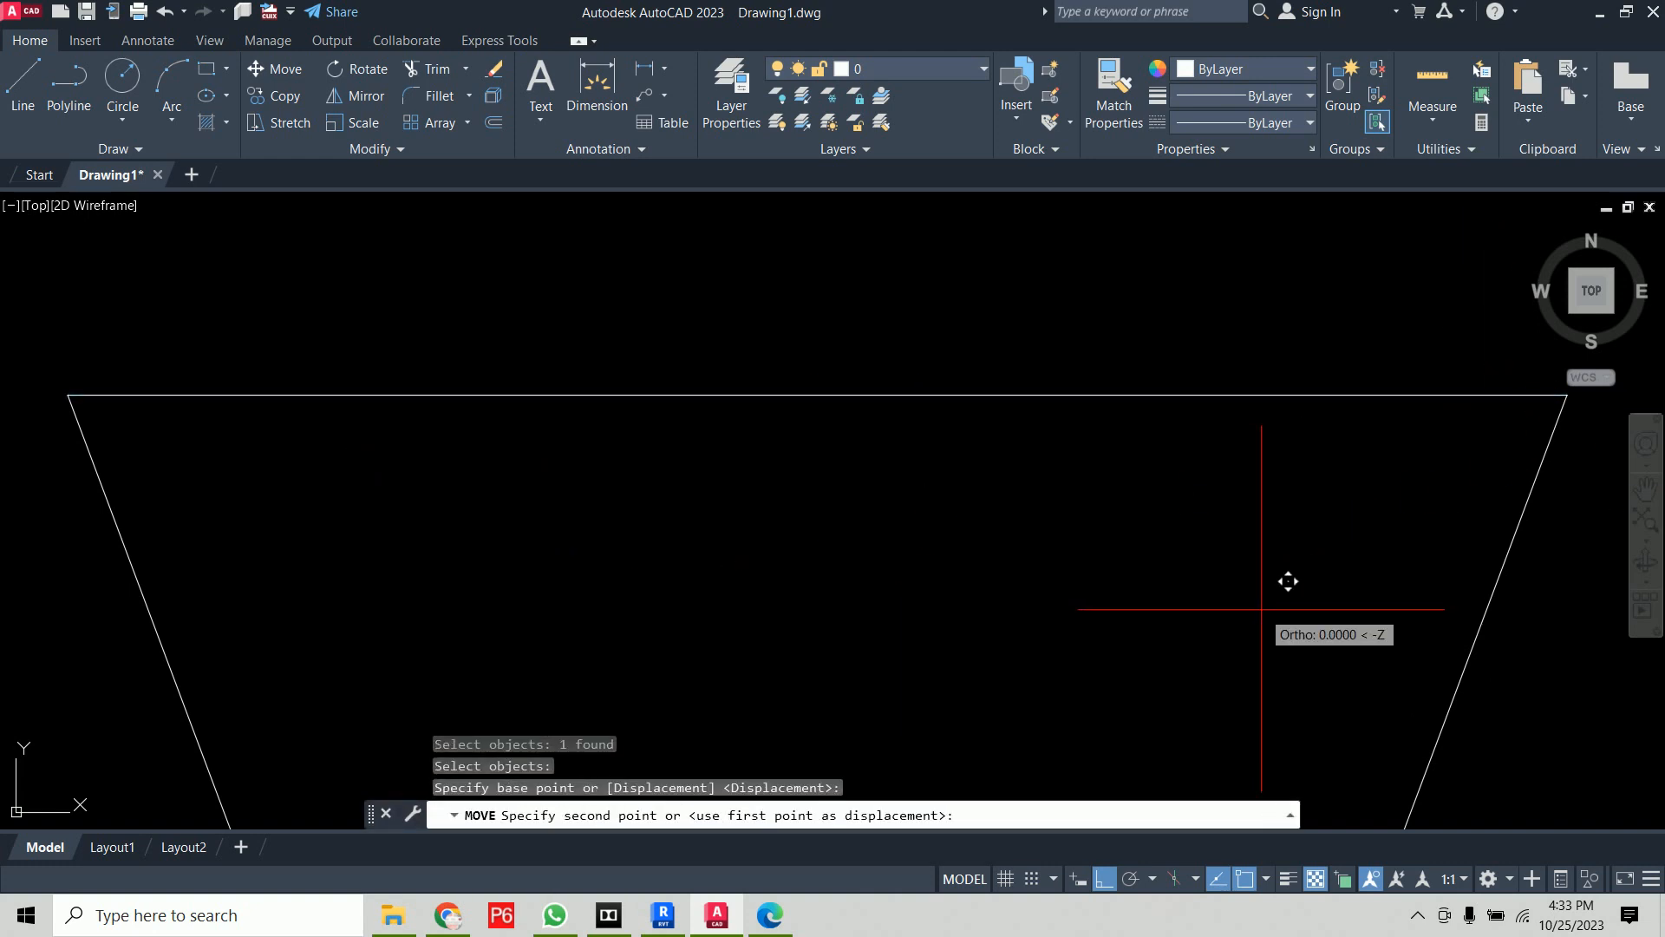
pyautogui.click(1270, 561)
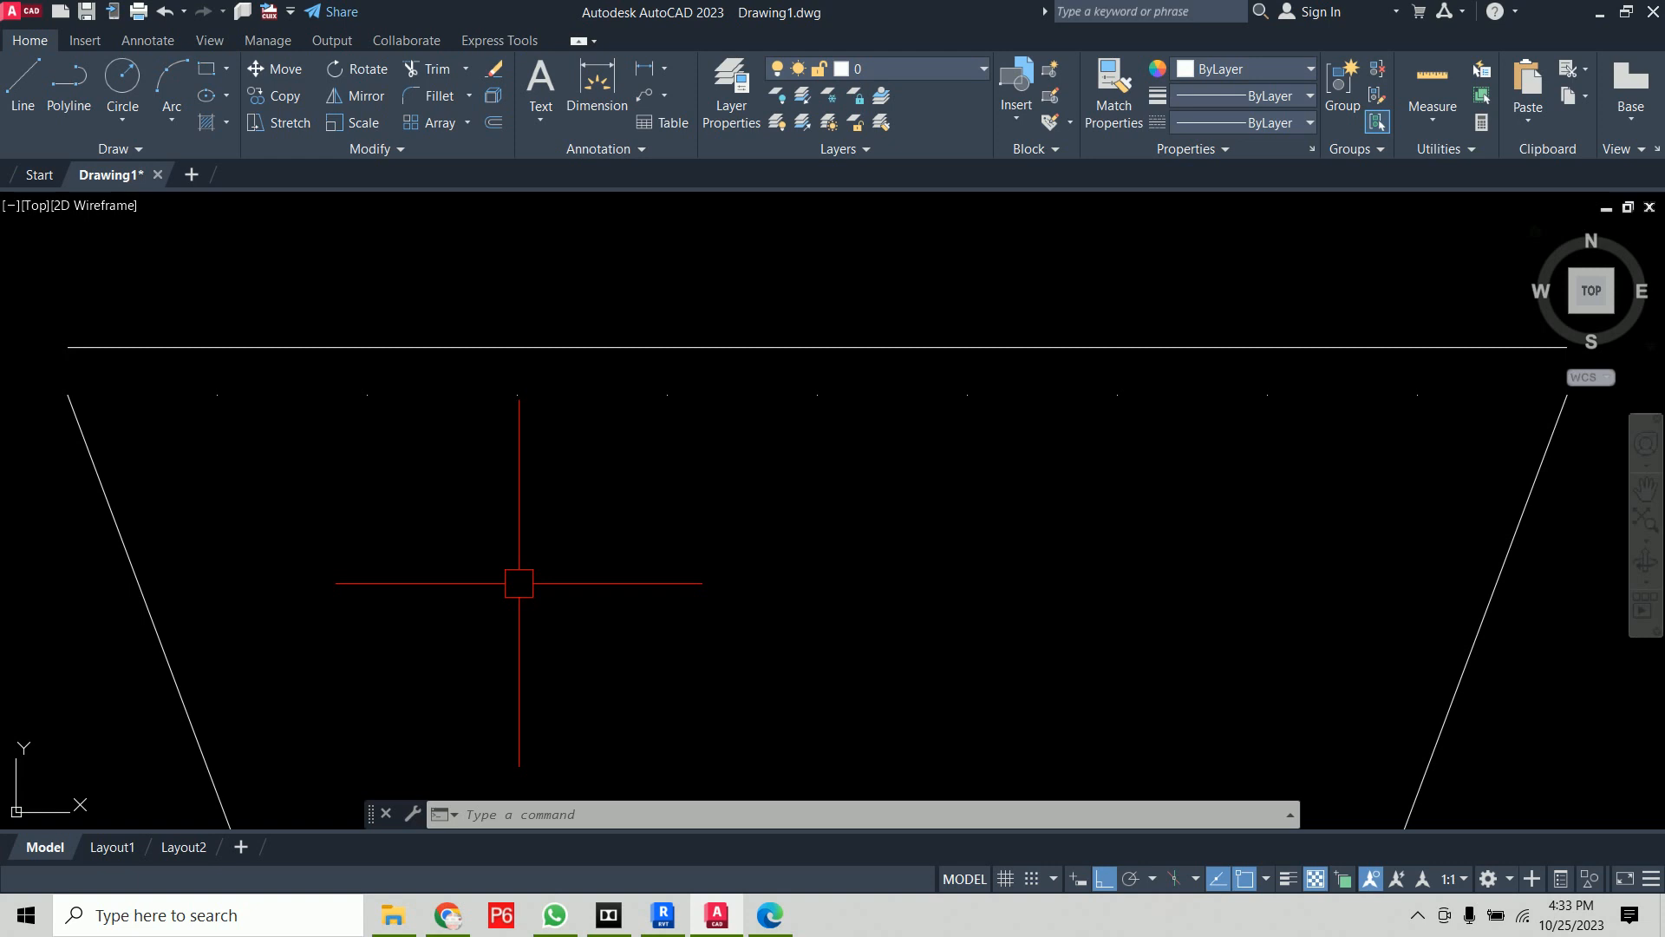
# Undo the move of the upper line
pyautogui.hotkey('ctrl', 'z')
pyautogui.scroll(-5, 695, 558)
pyautogui.scroll(2, 872, 490)
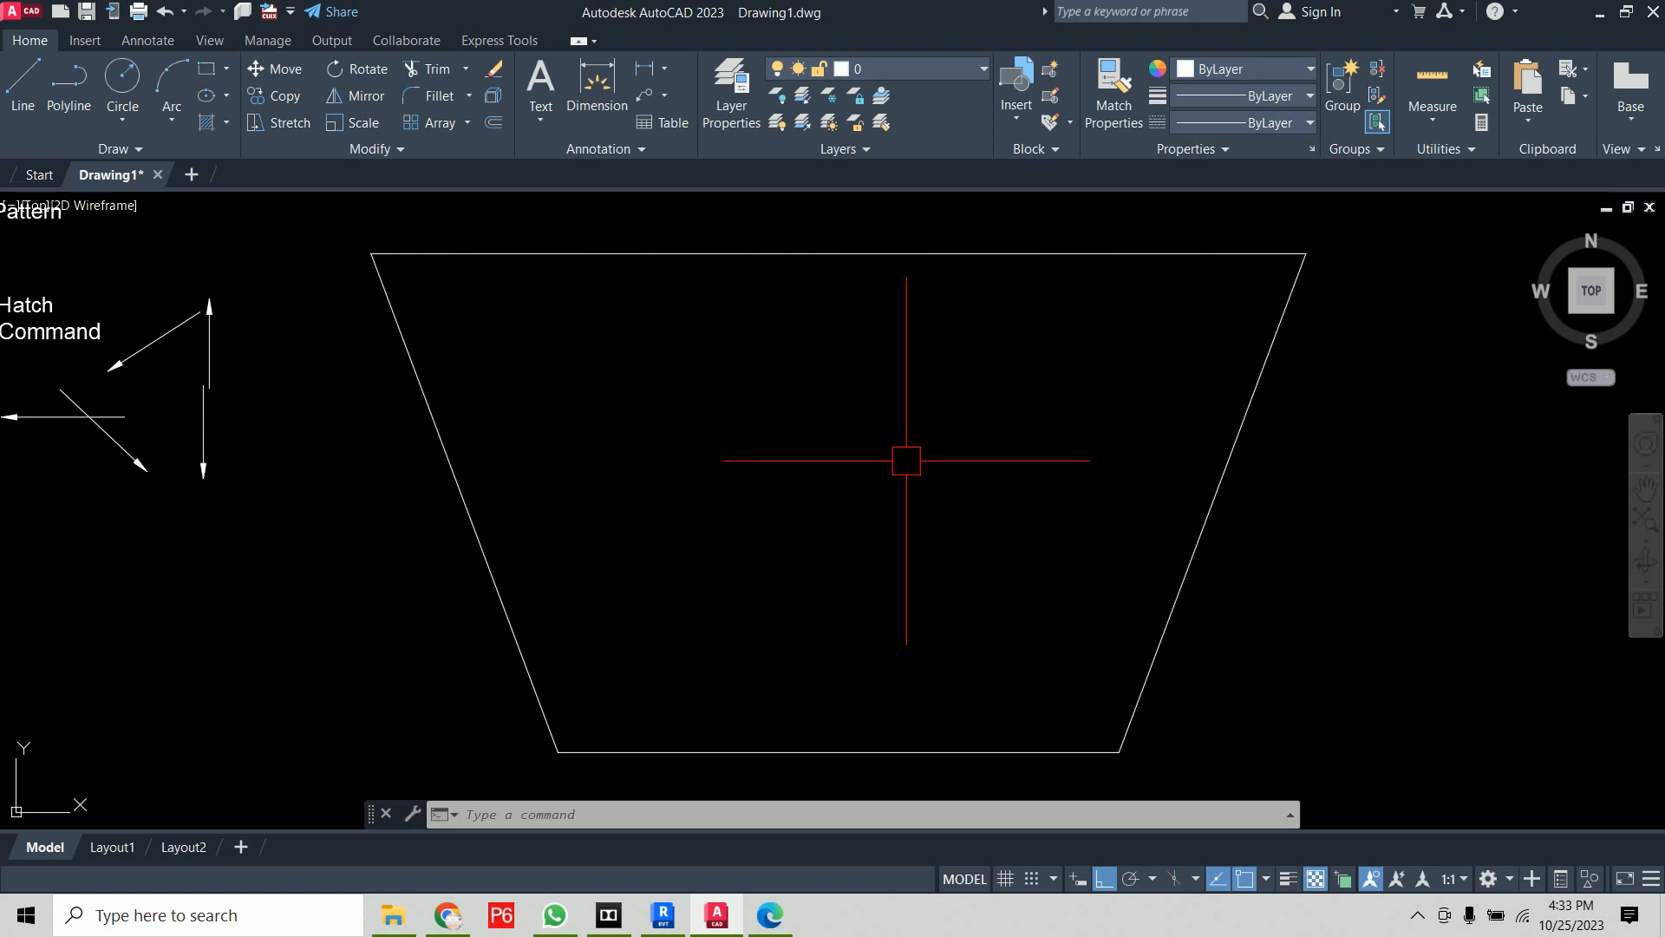
# Run PTYPE and set the point style to the circle with an X through it
pyautogui.write('p')
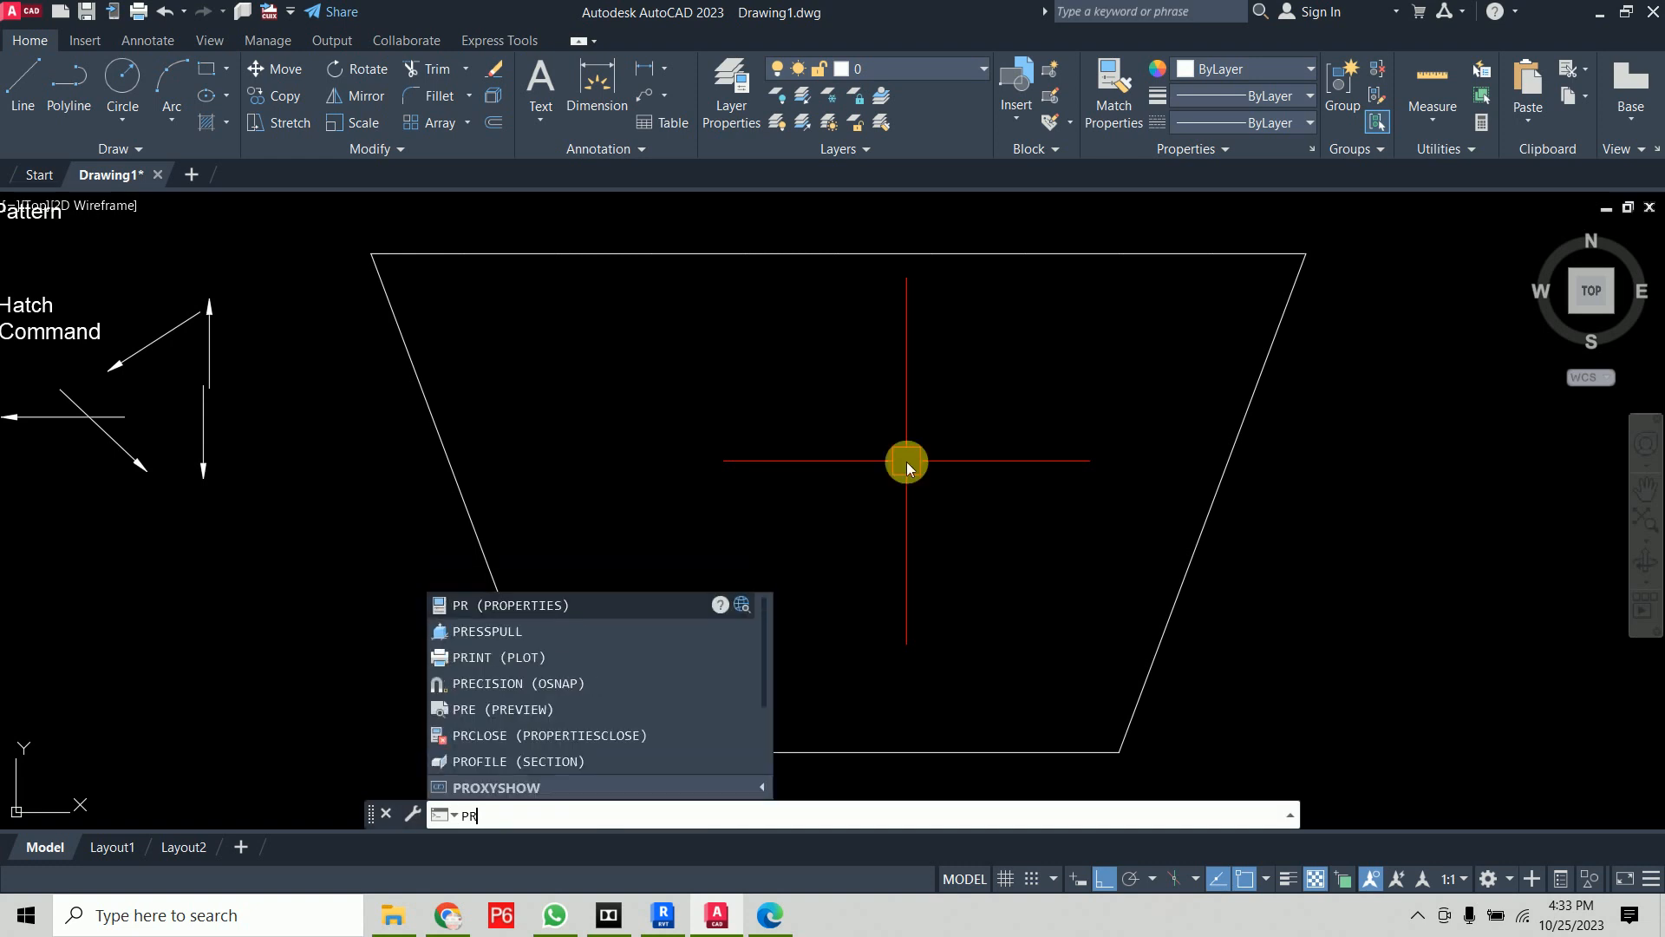
pyautogui.write('type')
pyautogui.press('Return')
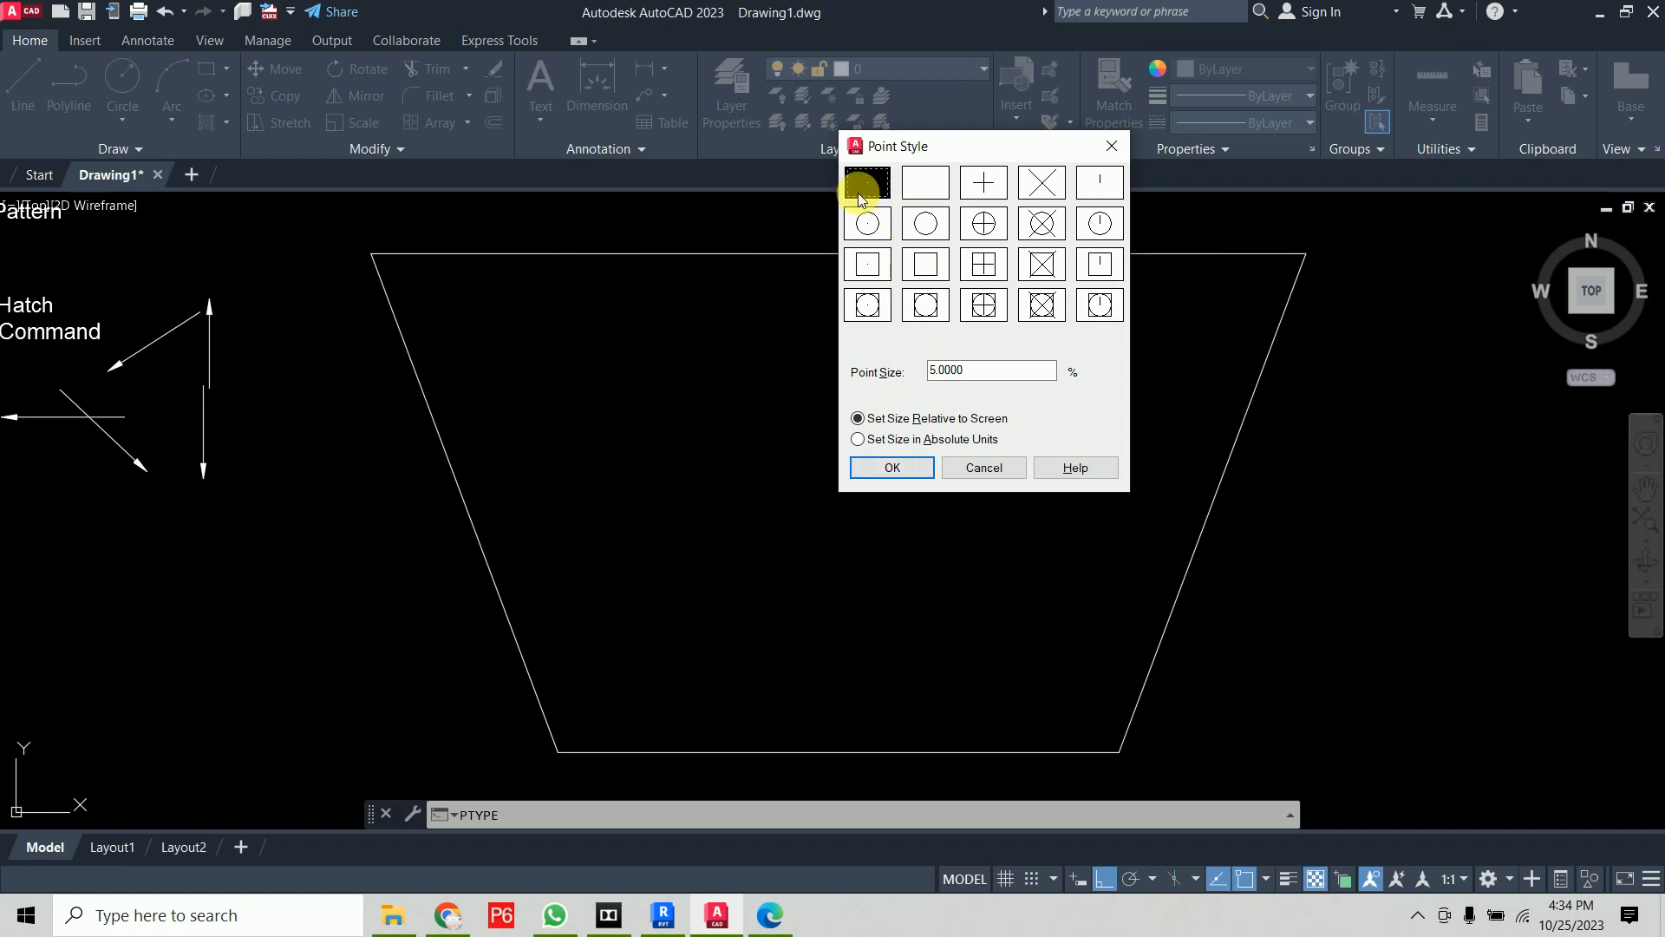
pyautogui.click(1039, 223)
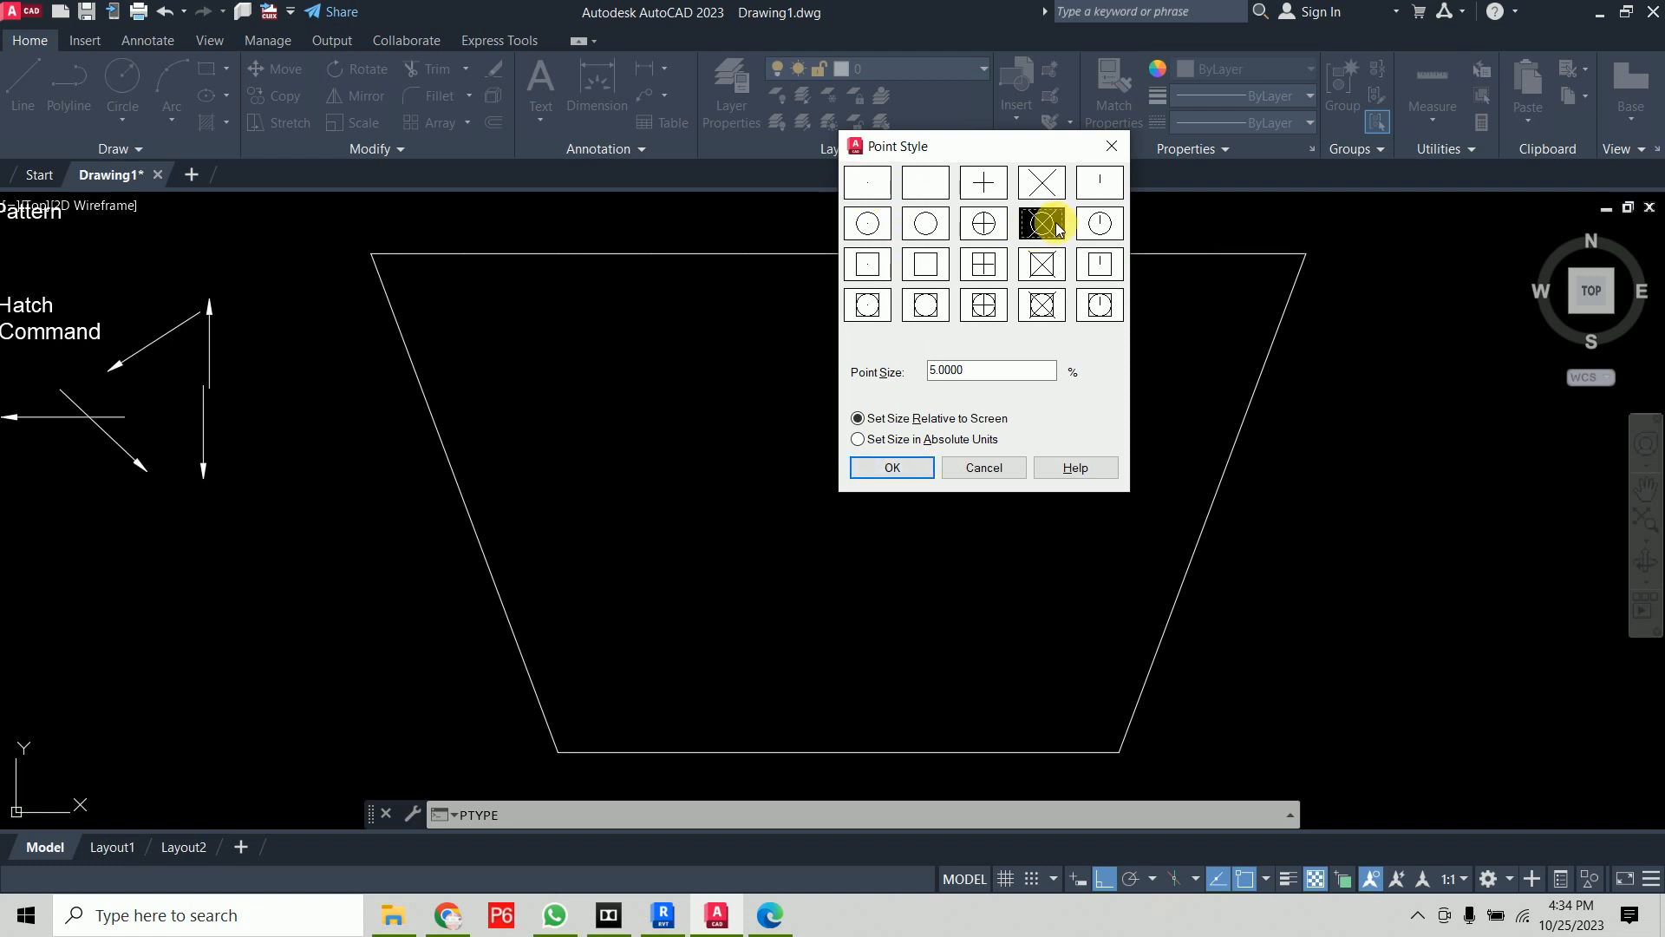
pyautogui.click(1039, 182)
pyautogui.click(1046, 225)
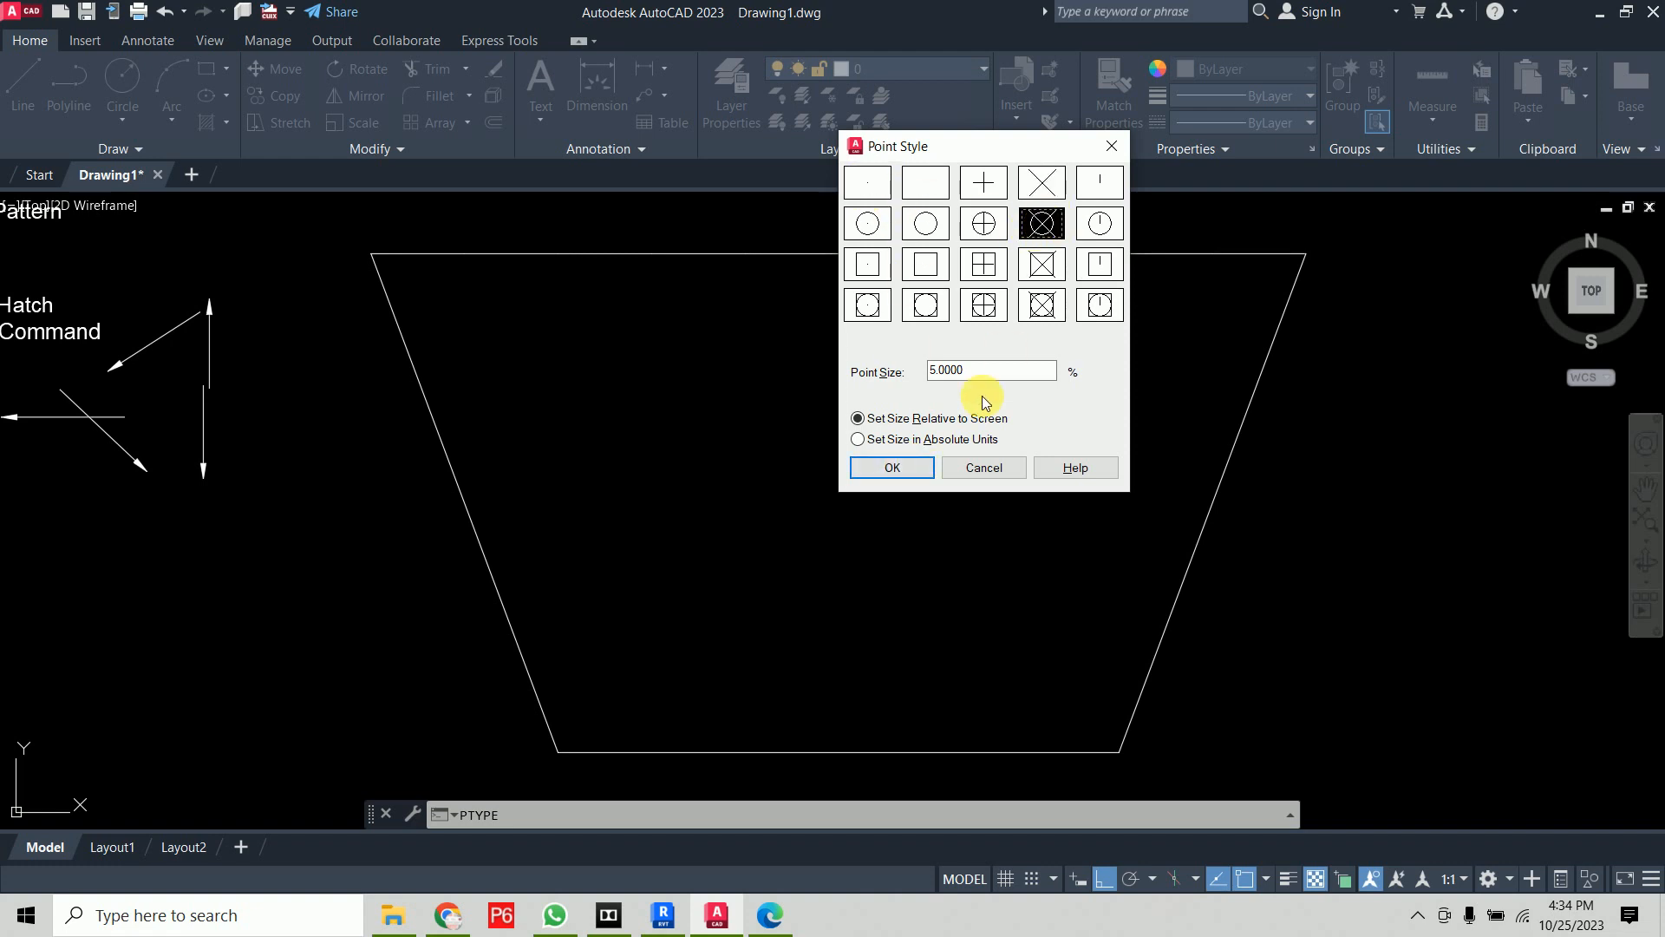
pyautogui.click(893, 474)
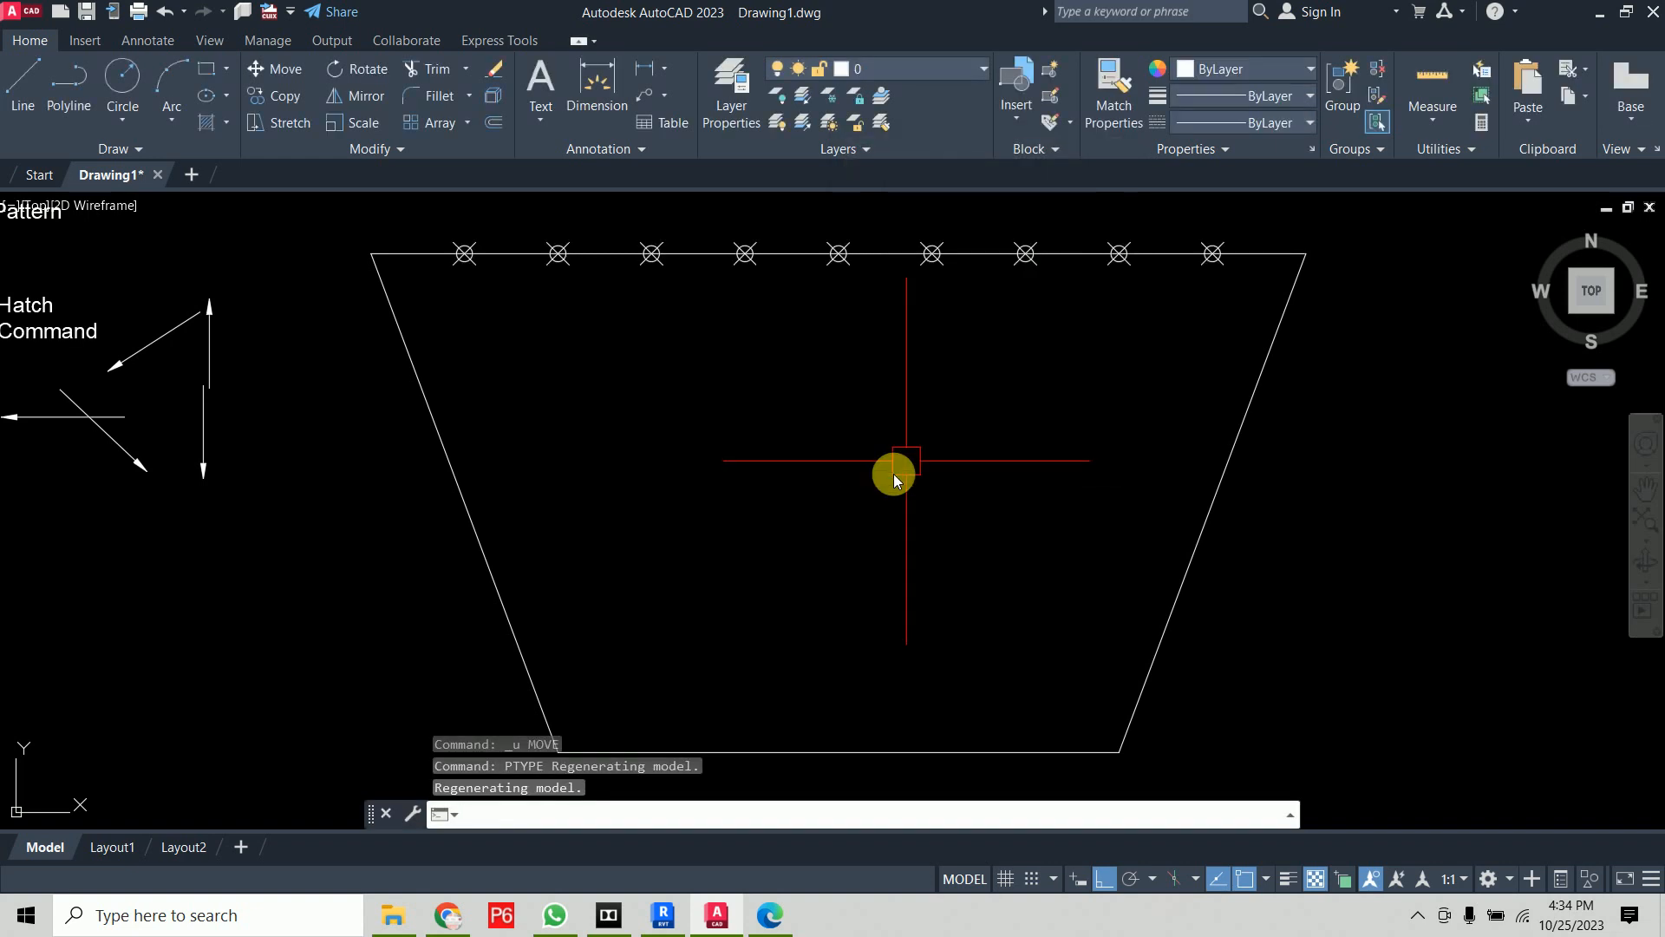
# Divide the trapezoid's lower line into 10 segments with the Divide command
pyautogui.write('dic')
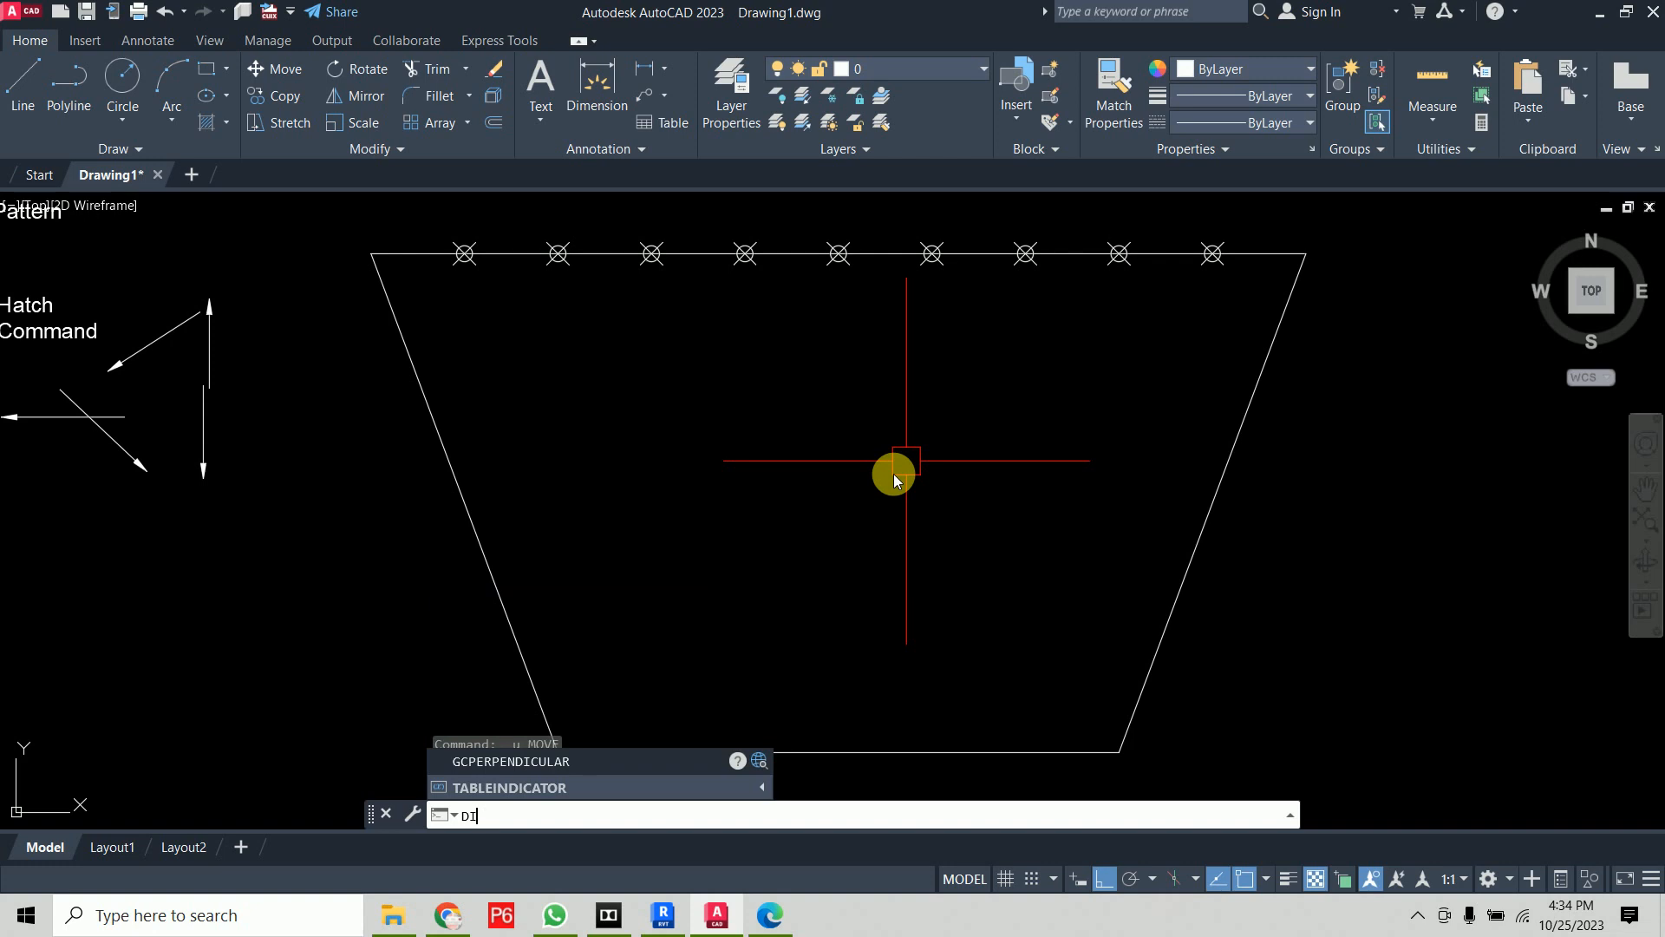
pyautogui.write('V')
pyautogui.press('Return')
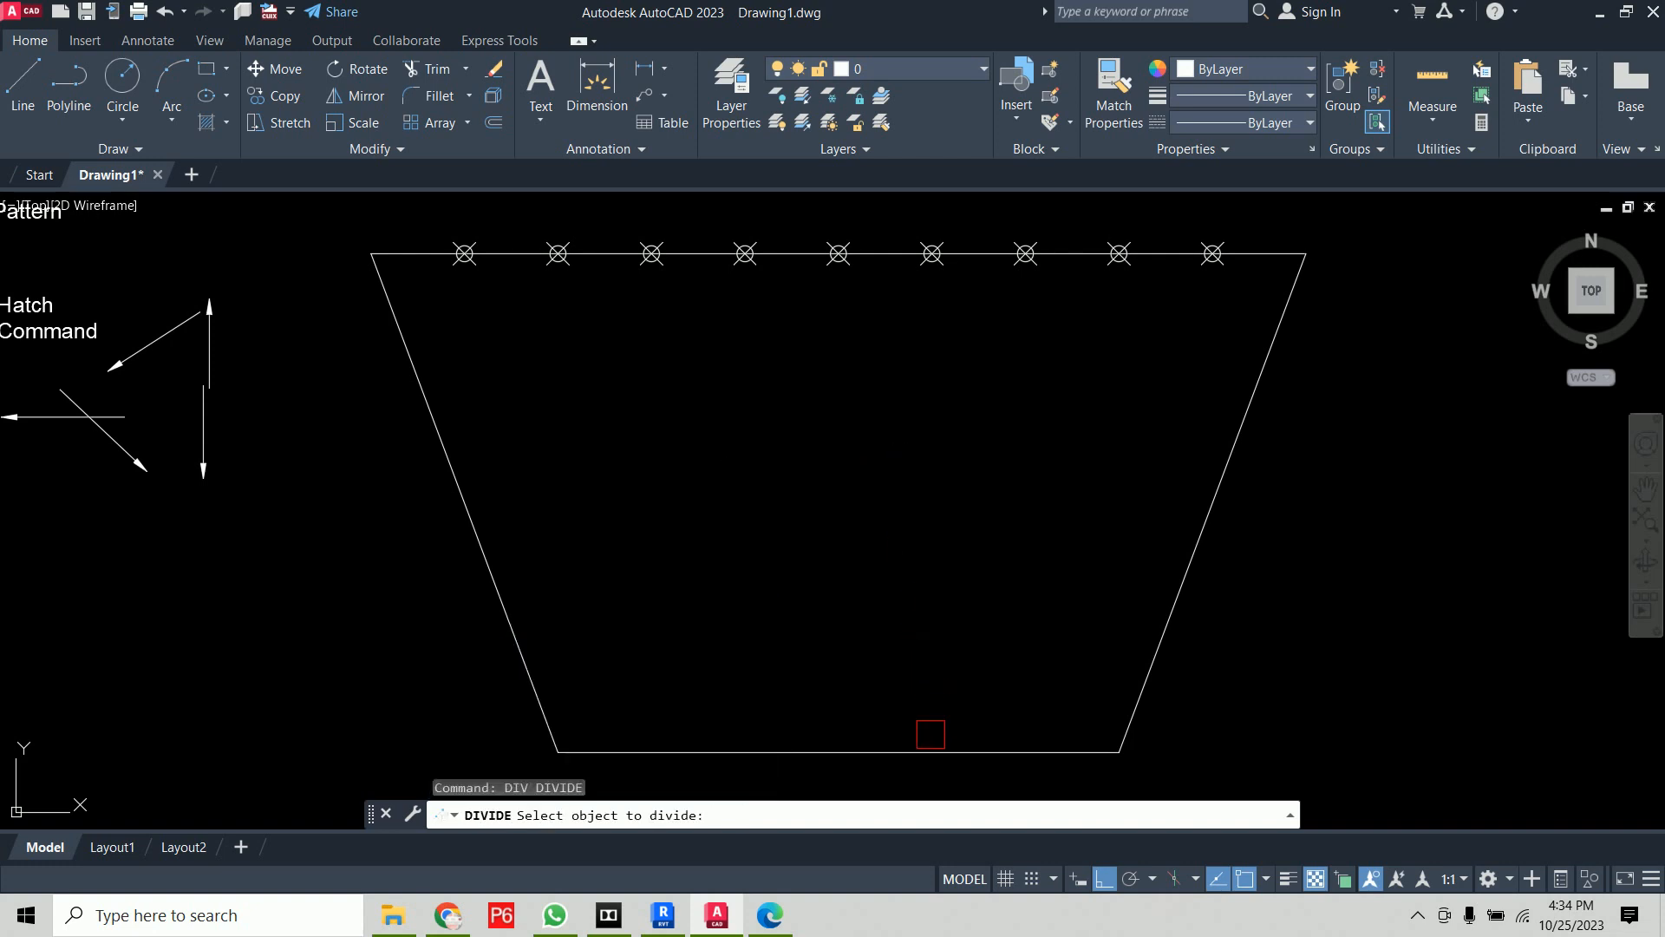
pyautogui.click(930, 751)
pyautogui.write('10')
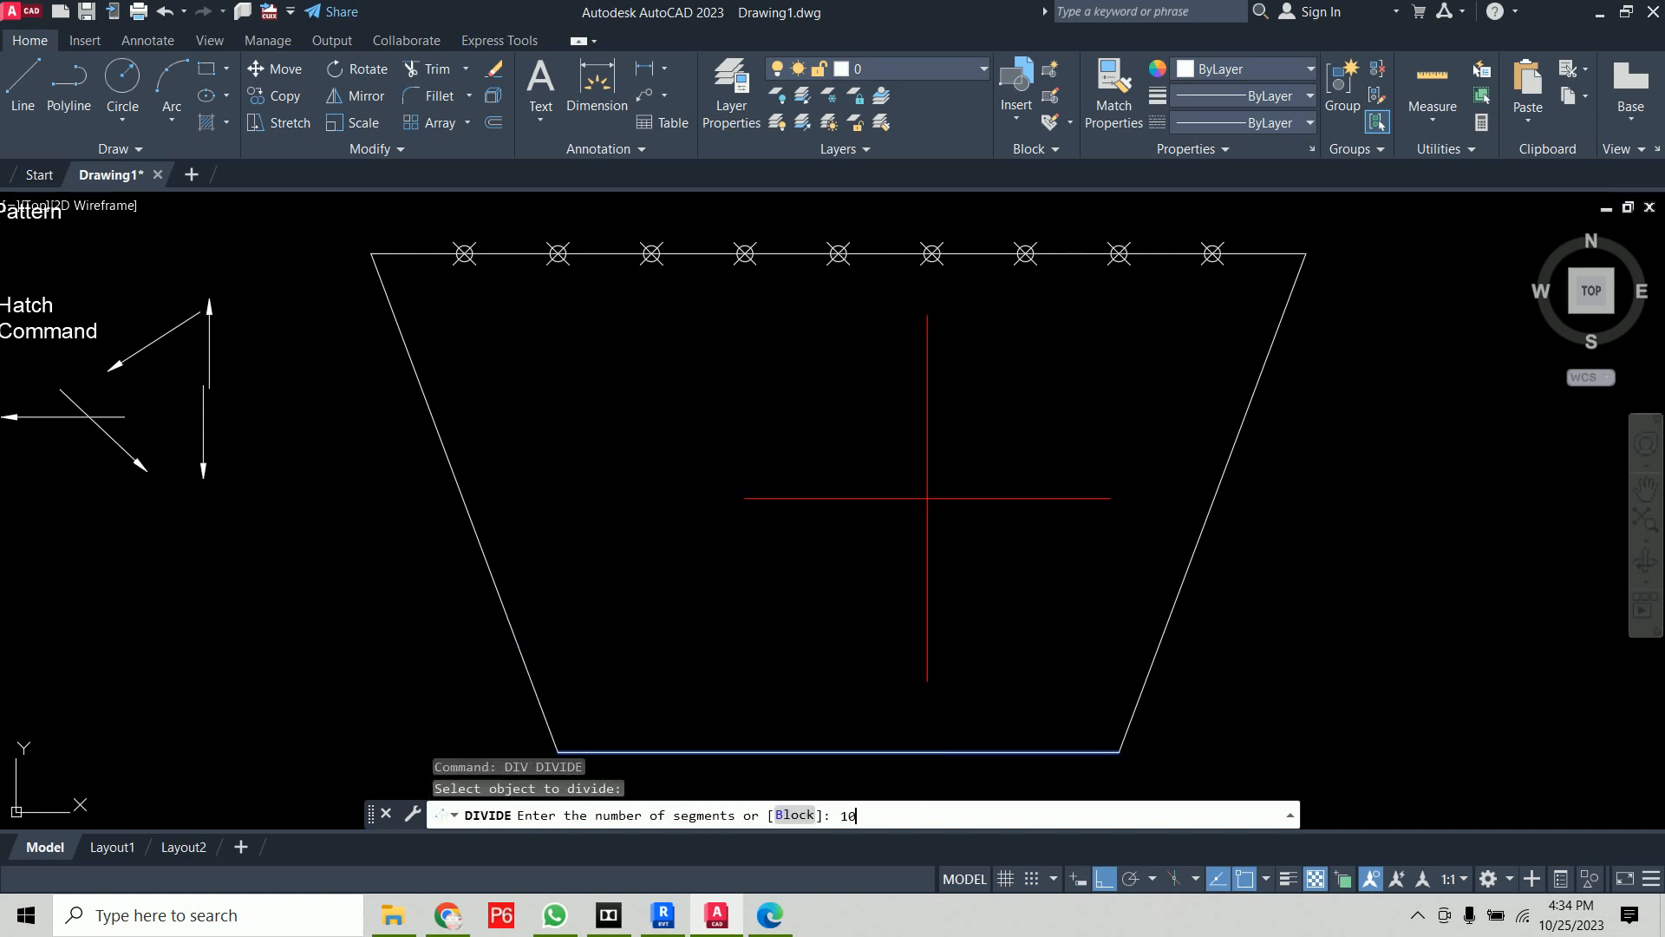
pyautogui.press('Return')
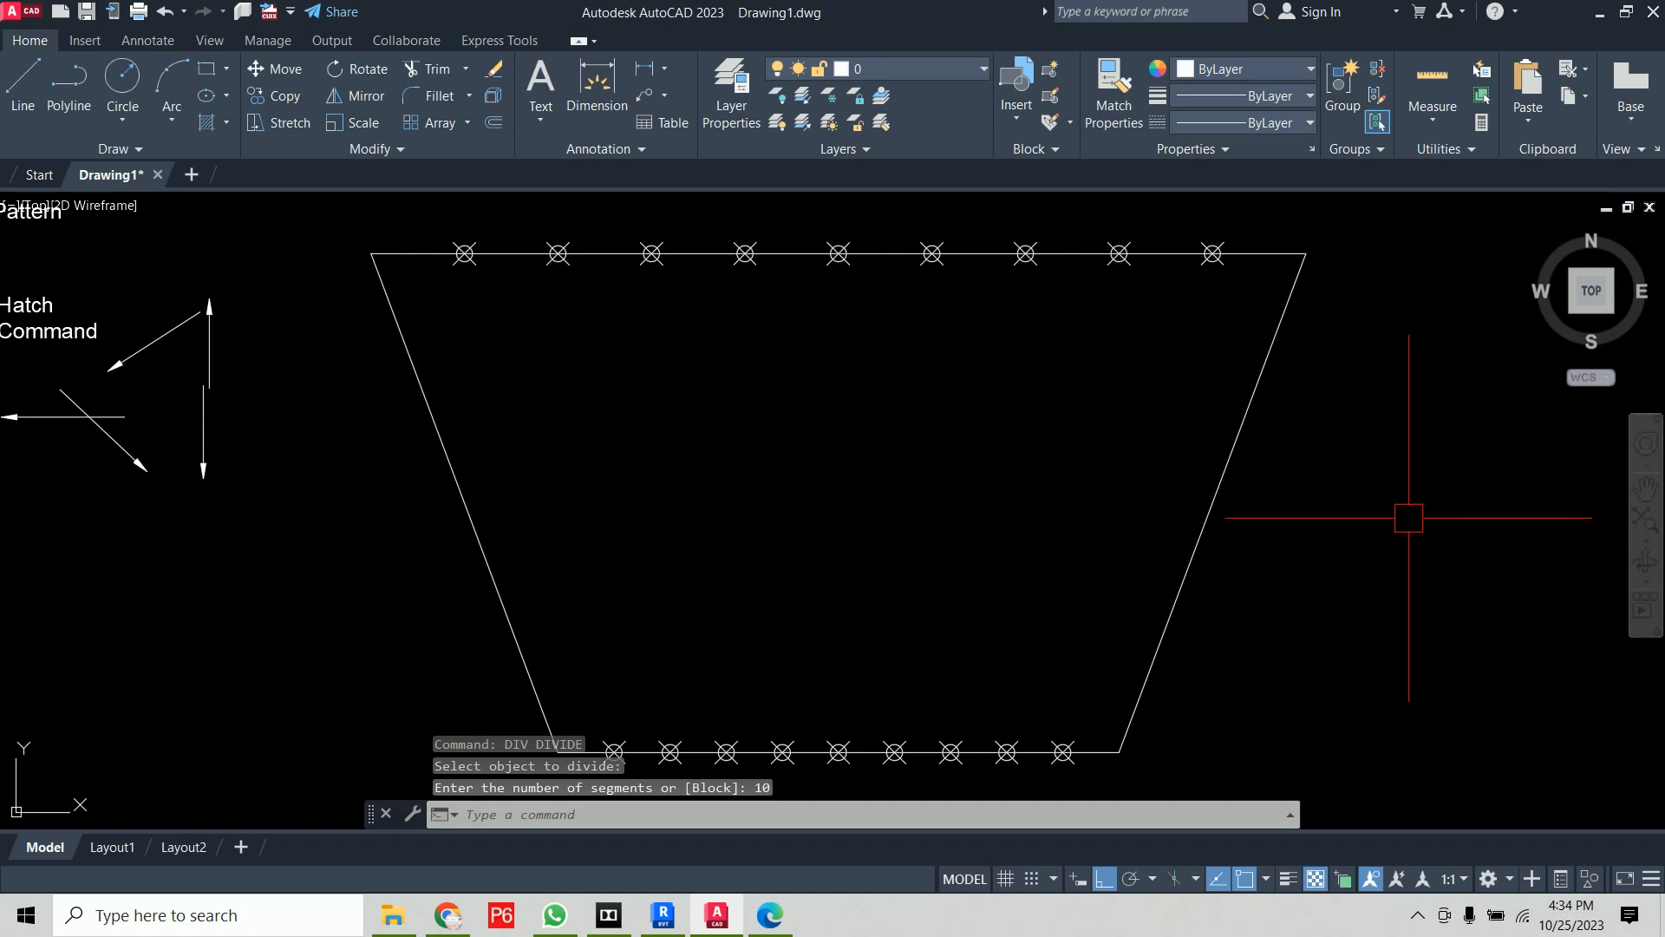
# Draw lines joining the three rightmost division points on the upper edge to their counterparts on the lower edge
pyautogui.moveTo(1374, 562); pyautogui.dragTo(1271, 515, button='middle')
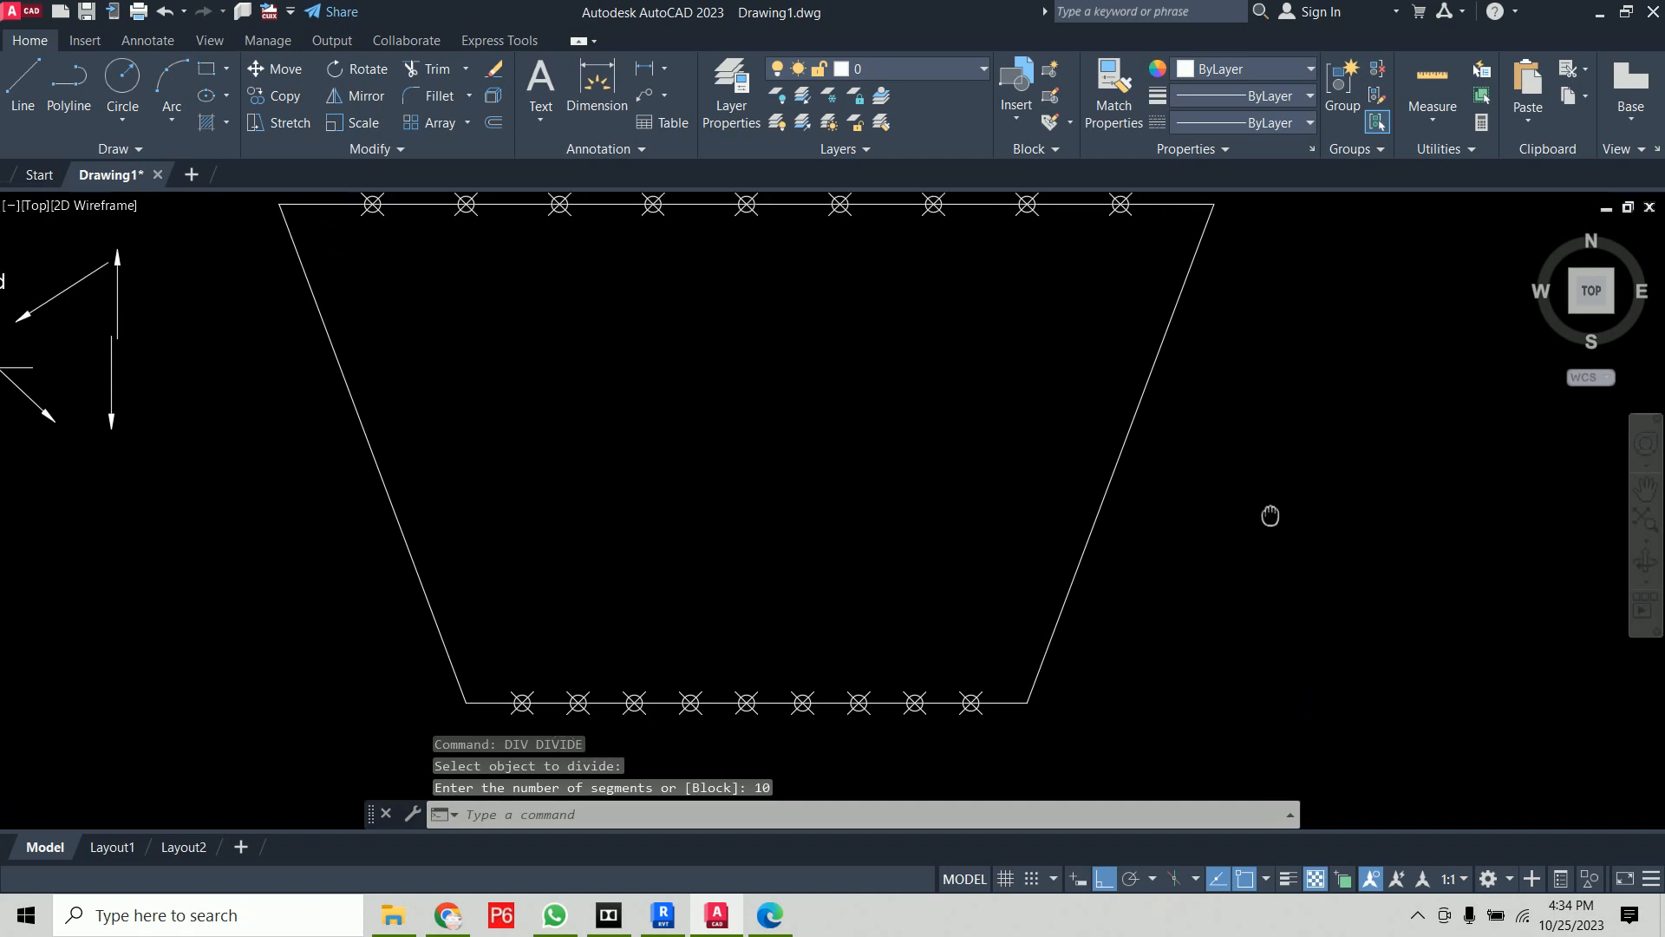
pyautogui.write('l')
pyautogui.press('Return')
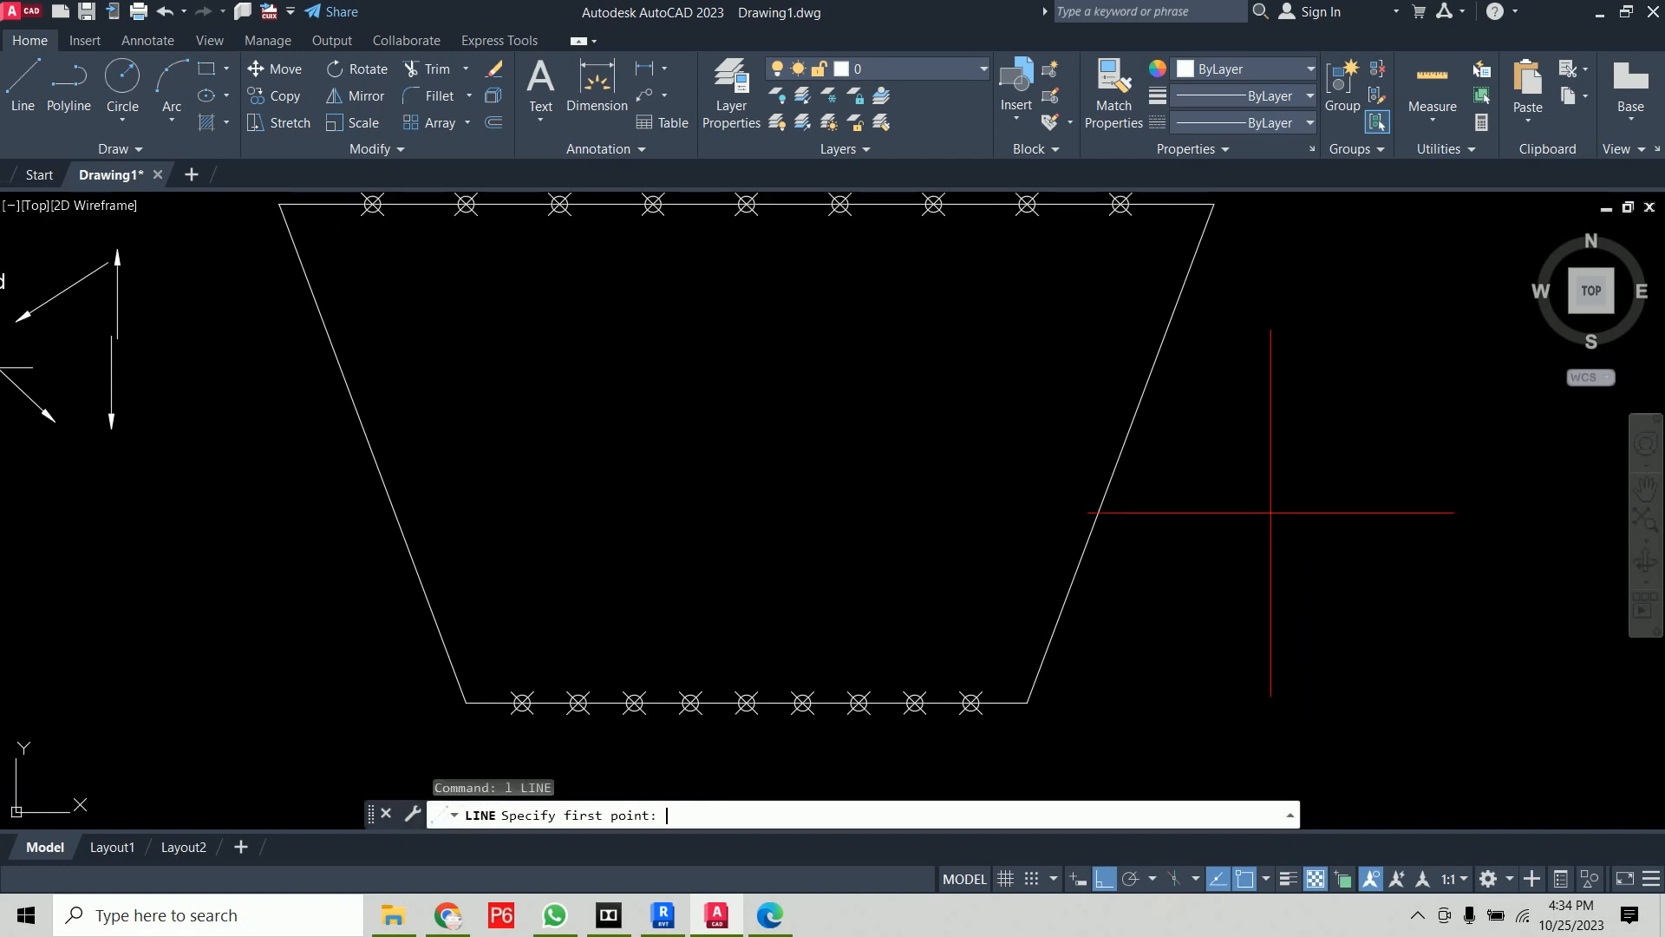
pyautogui.click(1120, 204)
pyautogui.click(970, 702)
pyautogui.press('Return')
pyautogui.press('Return')
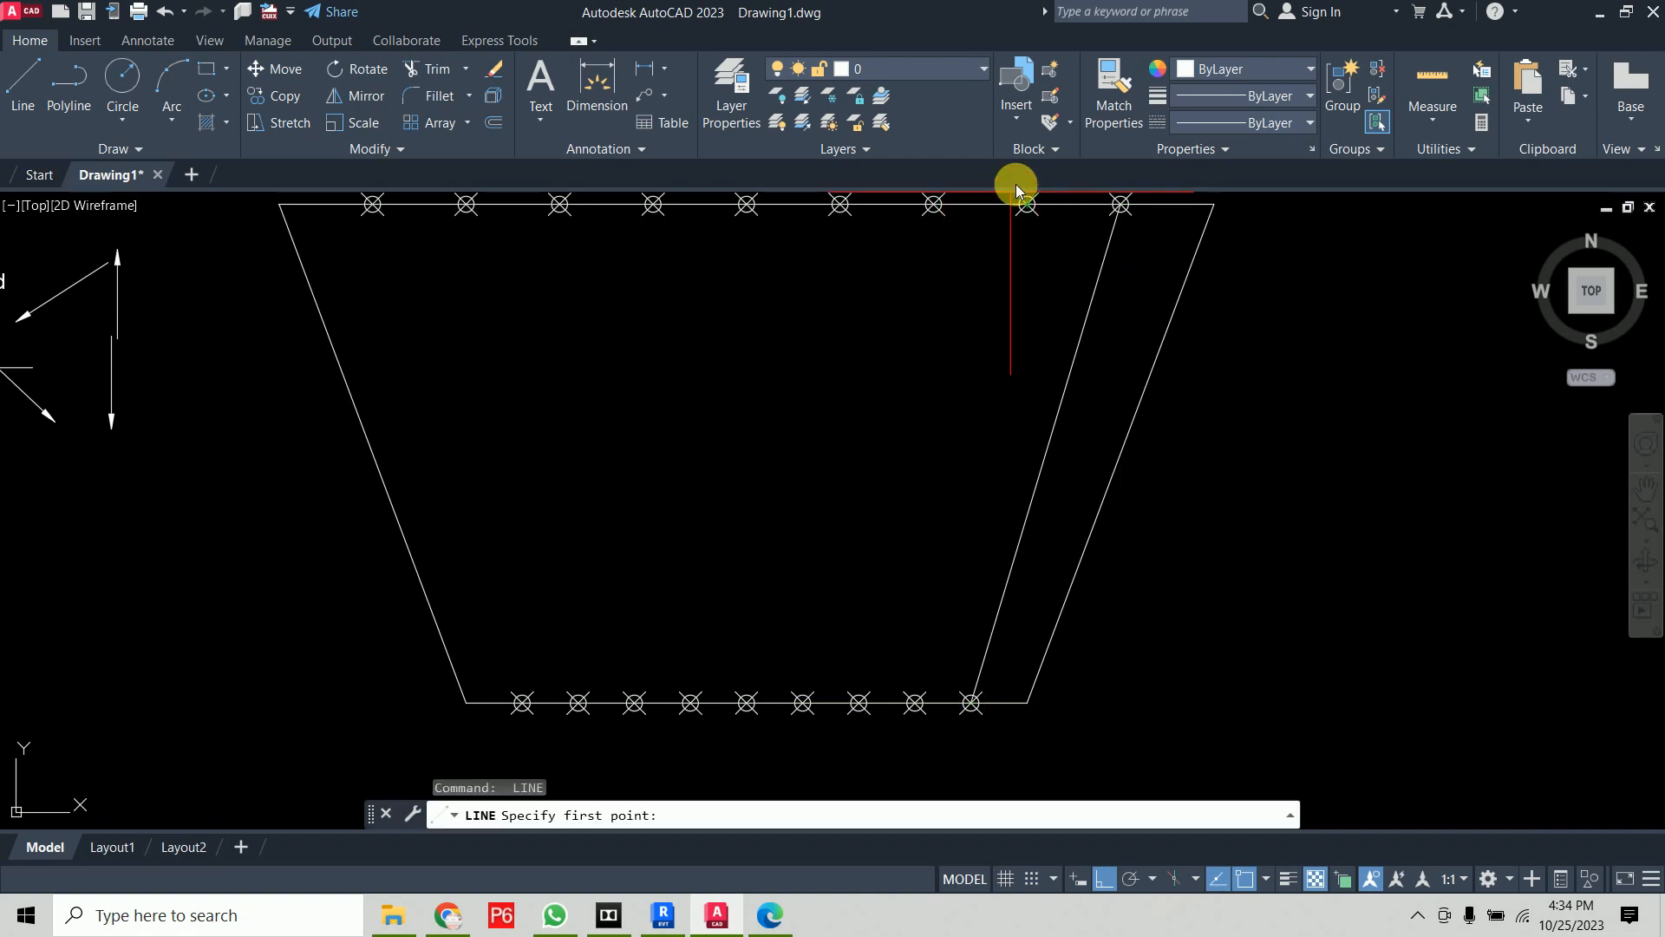
pyautogui.click(1027, 205)
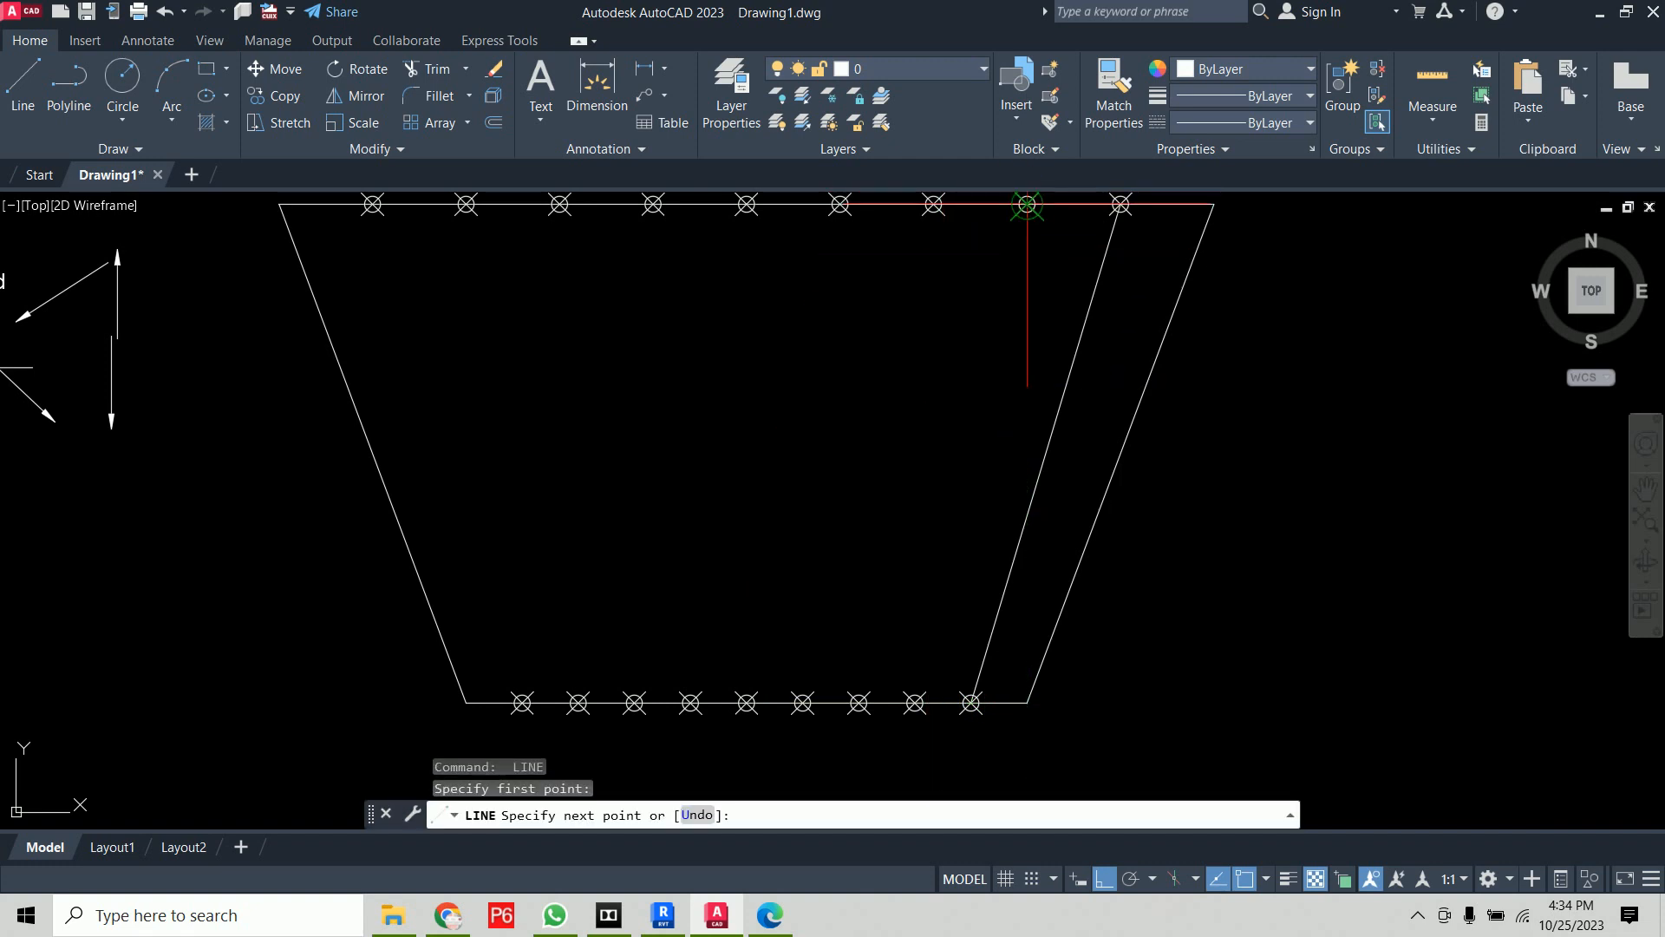
pyautogui.click(914, 702)
pyautogui.press('Return')
pyautogui.press('Return')
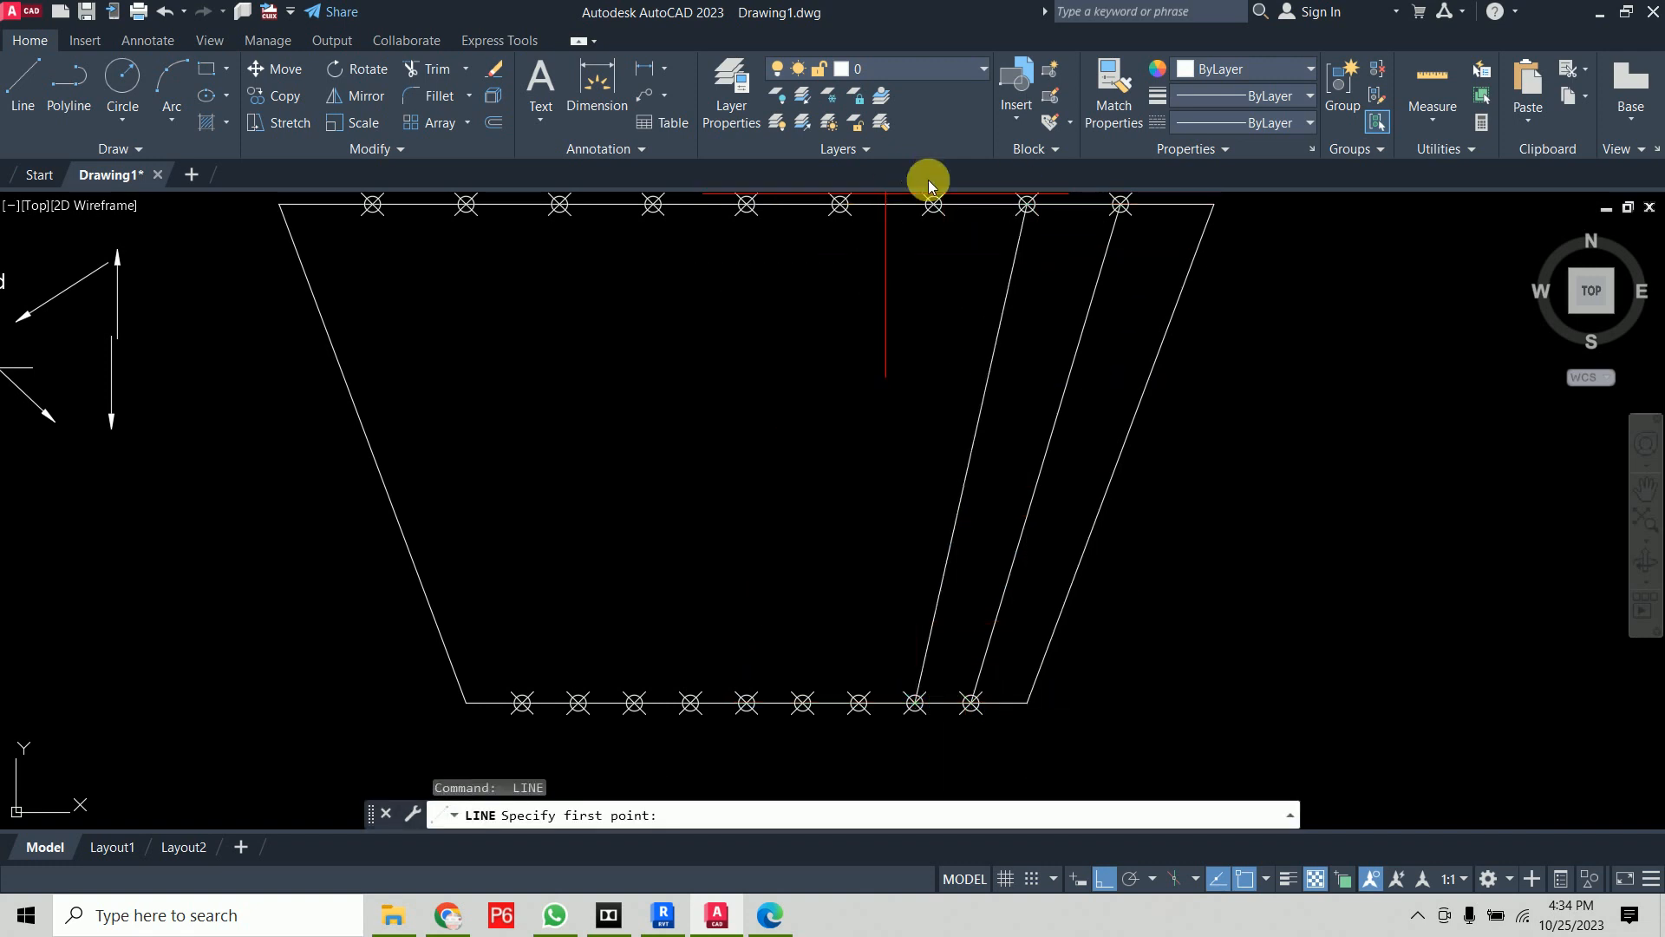
pyautogui.click(934, 205)
pyautogui.click(858, 702)
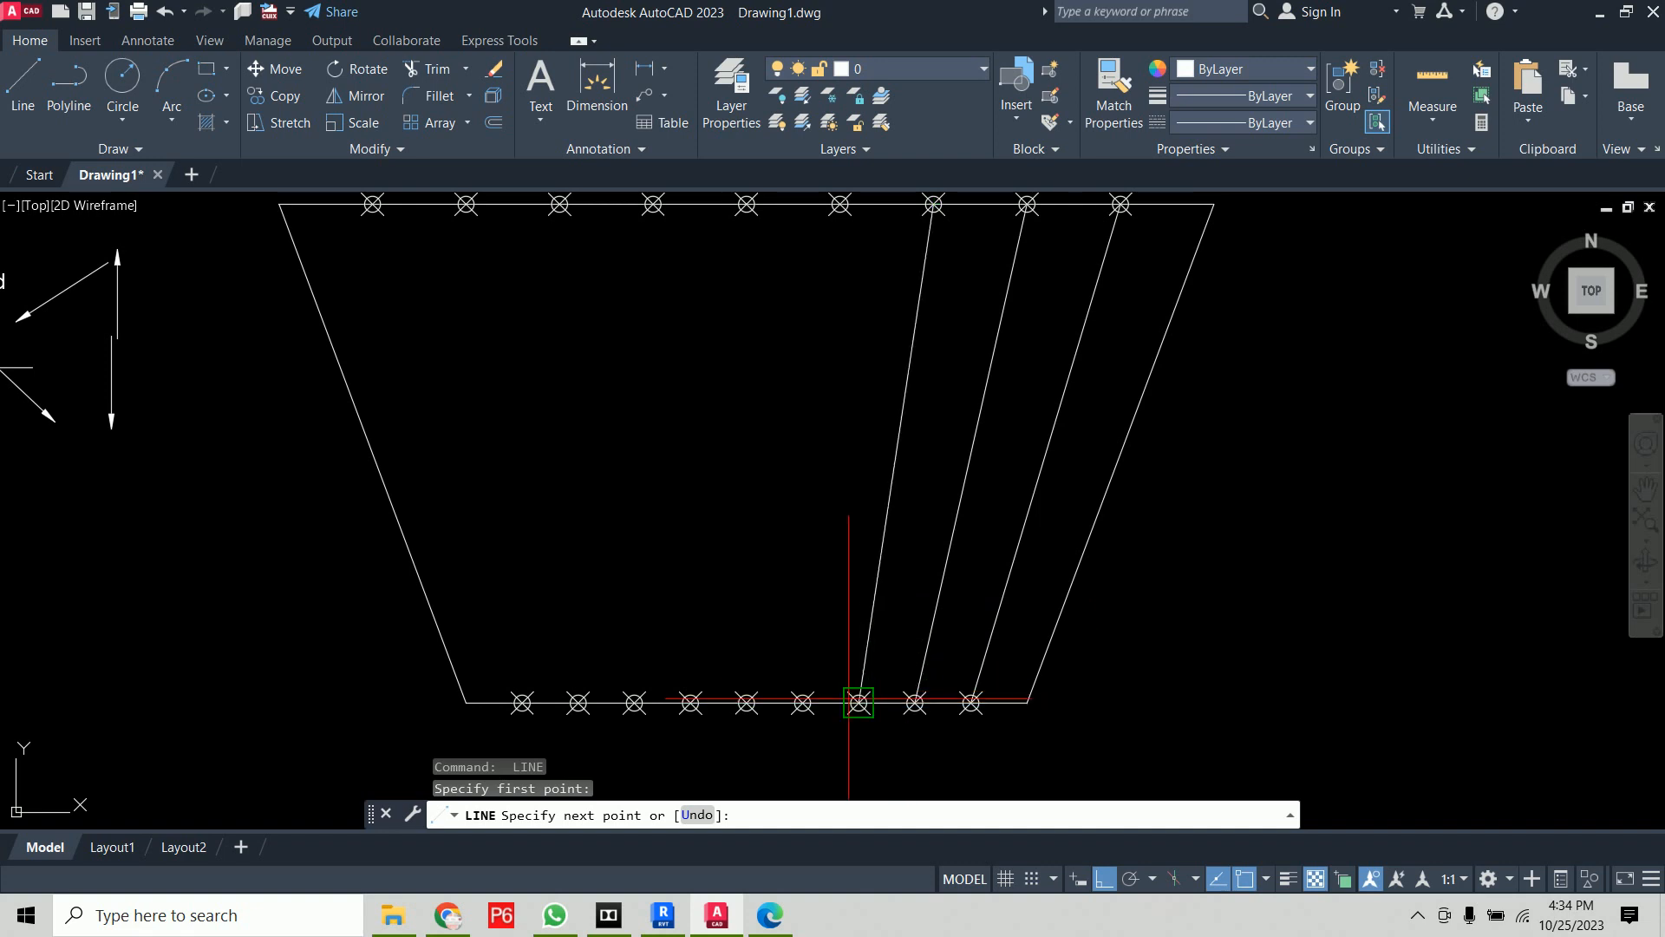
pyautogui.press('Return')
# Draw lines joining the three middle division points on the upper edge to the matching points on the lower edge
pyautogui.press('Return')
pyautogui.click(840, 205)
pyautogui.click(802, 703)
pyautogui.press('Return')
pyautogui.press('Return')
pyautogui.click(746, 205)
pyautogui.click(746, 703)
pyautogui.press('Return')
pyautogui.press('Return')
pyautogui.click(653, 205)
pyautogui.click(690, 703)
pyautogui.press('Return')
# Draw lines joining the three leftmost division points on the upper edge to the matching lower-edge points
pyautogui.press('Return')
pyautogui.click(559, 205)
pyautogui.click(634, 703)
pyautogui.press('Return')
pyautogui.press('Return')
pyautogui.click(466, 205)
pyautogui.click(578, 702)
pyautogui.press('Return')
pyautogui.press('Return')
pyautogui.click(373, 204)
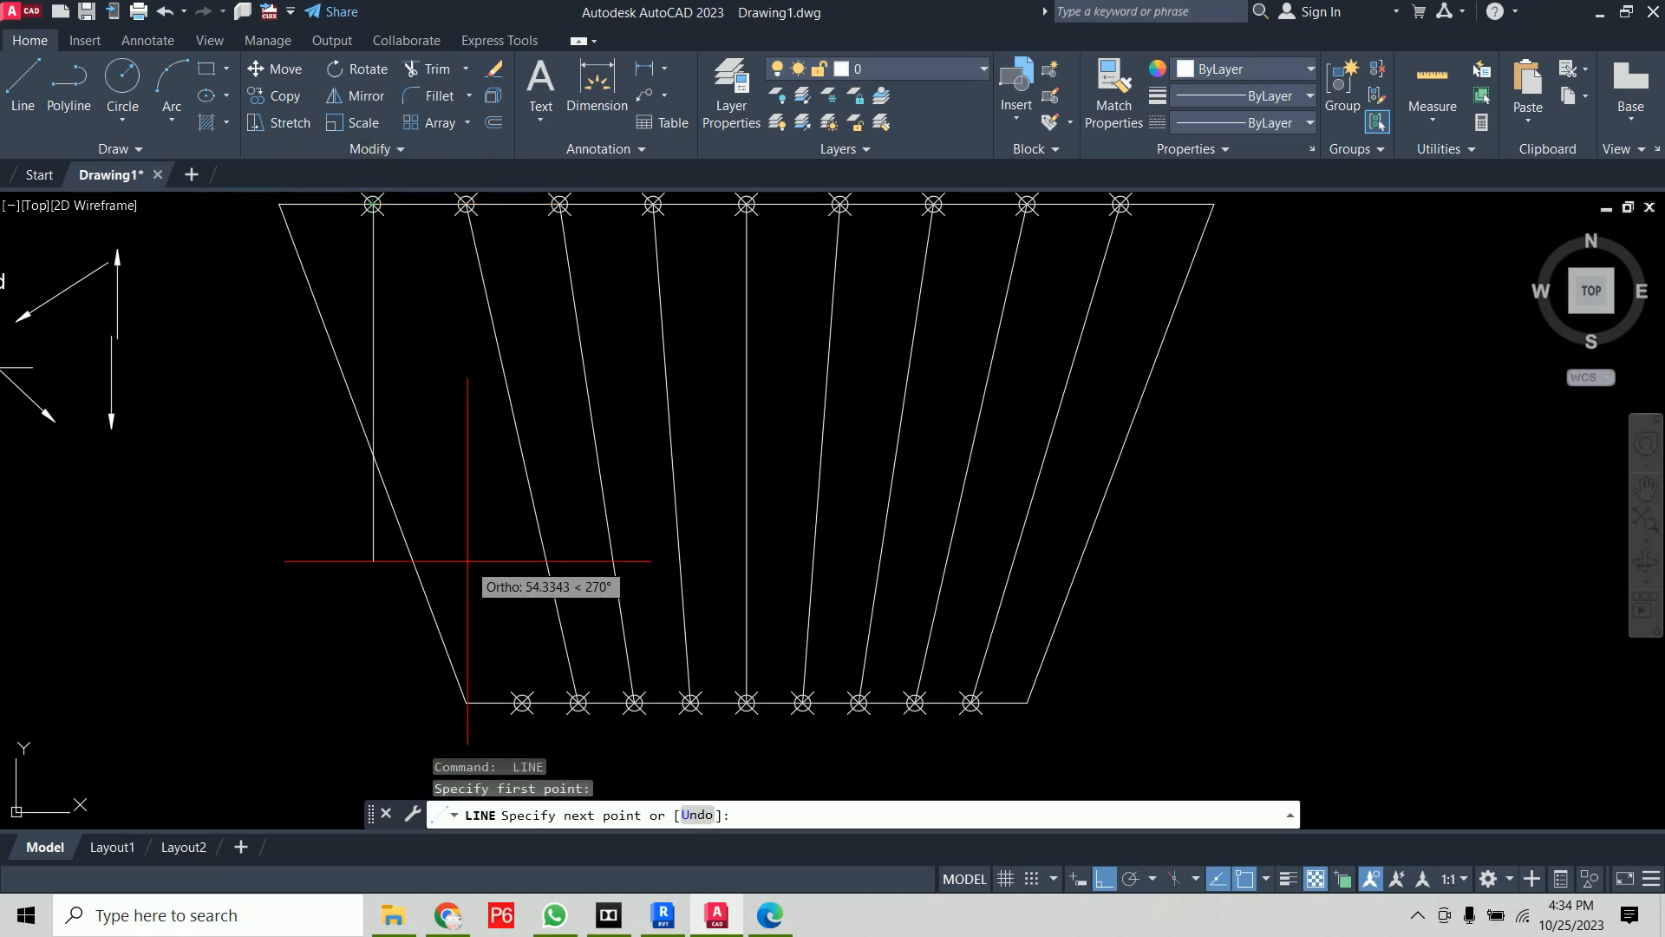
pyautogui.click(521, 703)
pyautogui.press('Return')
pyautogui.scroll(-2, 799, 575)
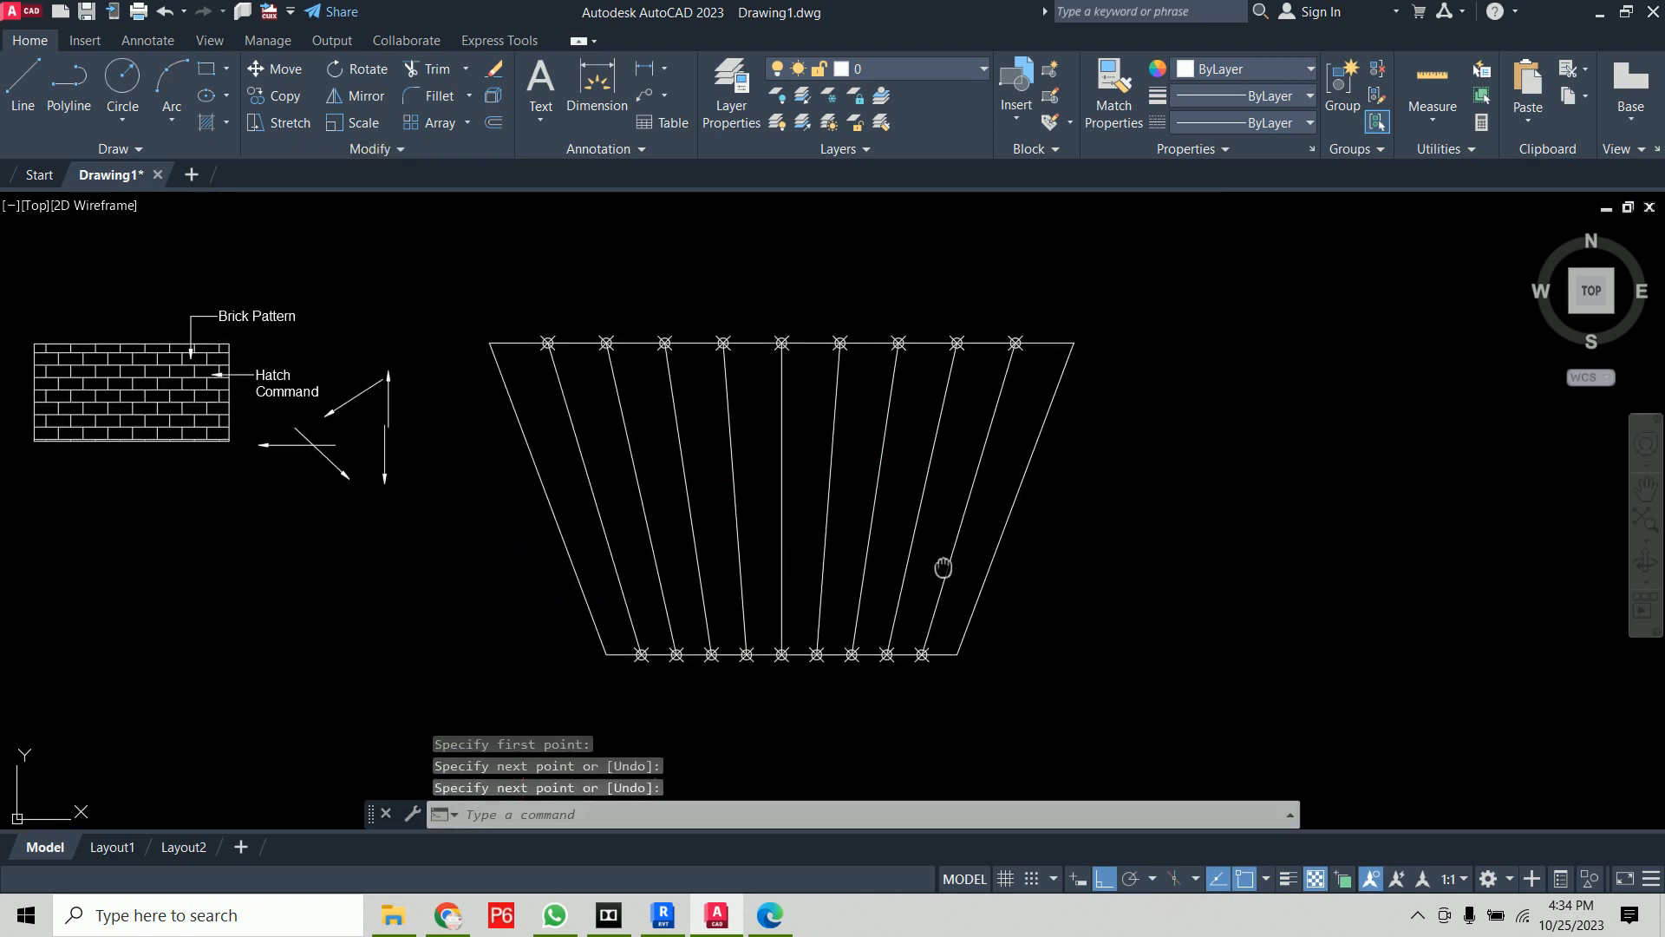
pyautogui.scroll(3, 832, 520)
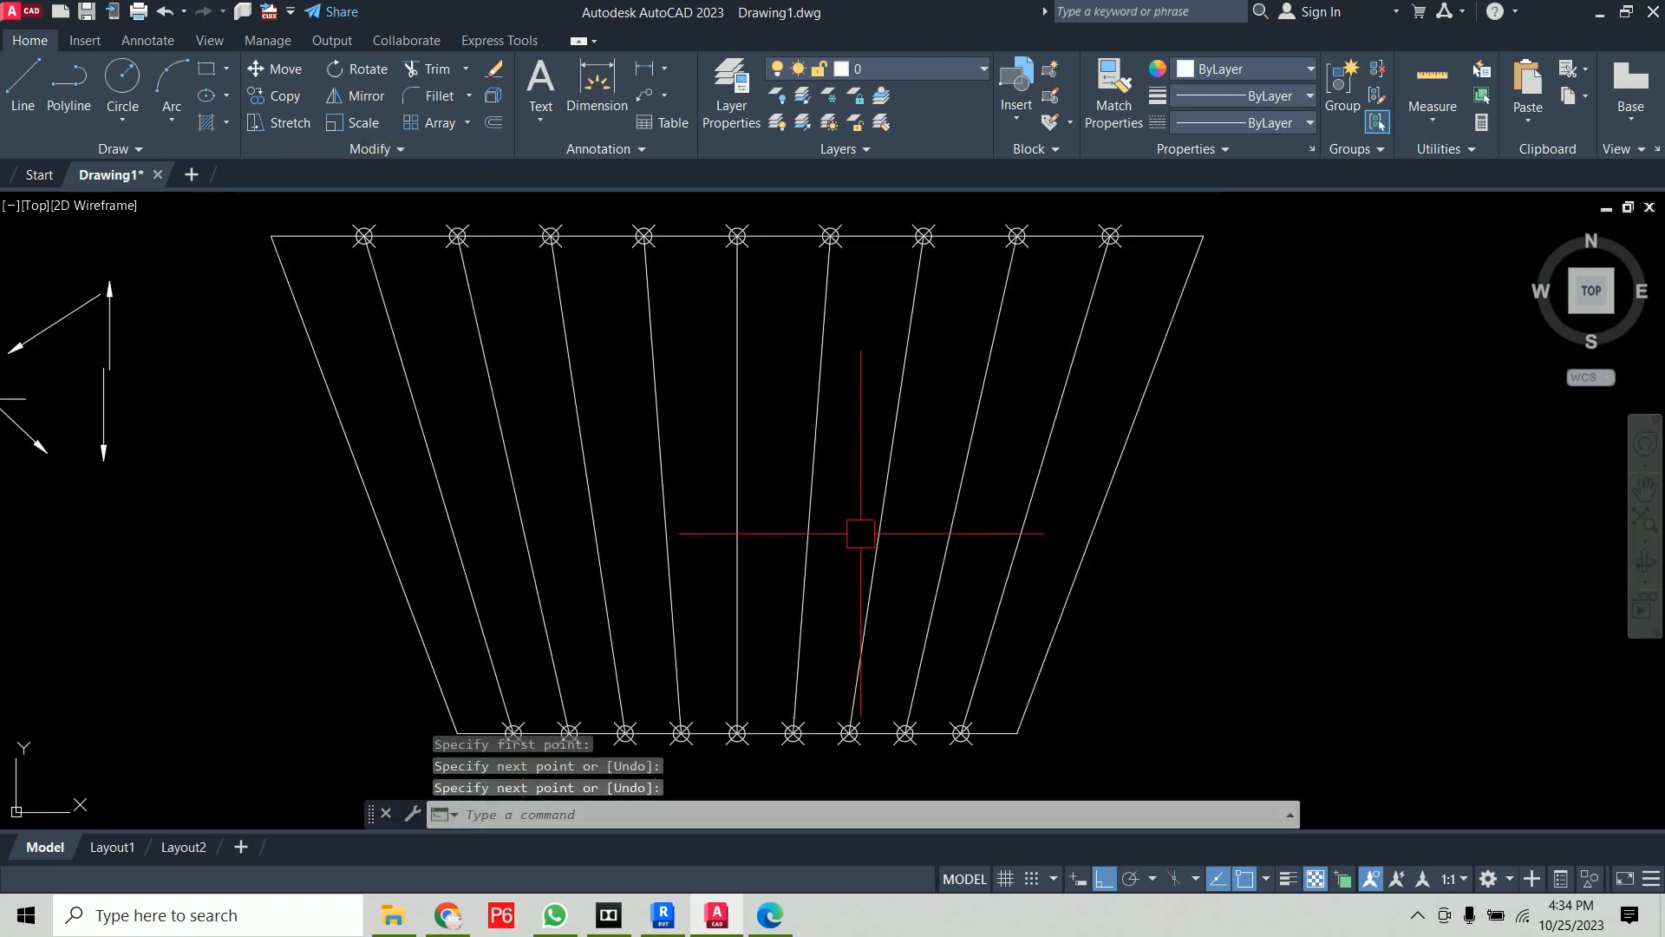
pyautogui.scroll(-1, 1011, 524)
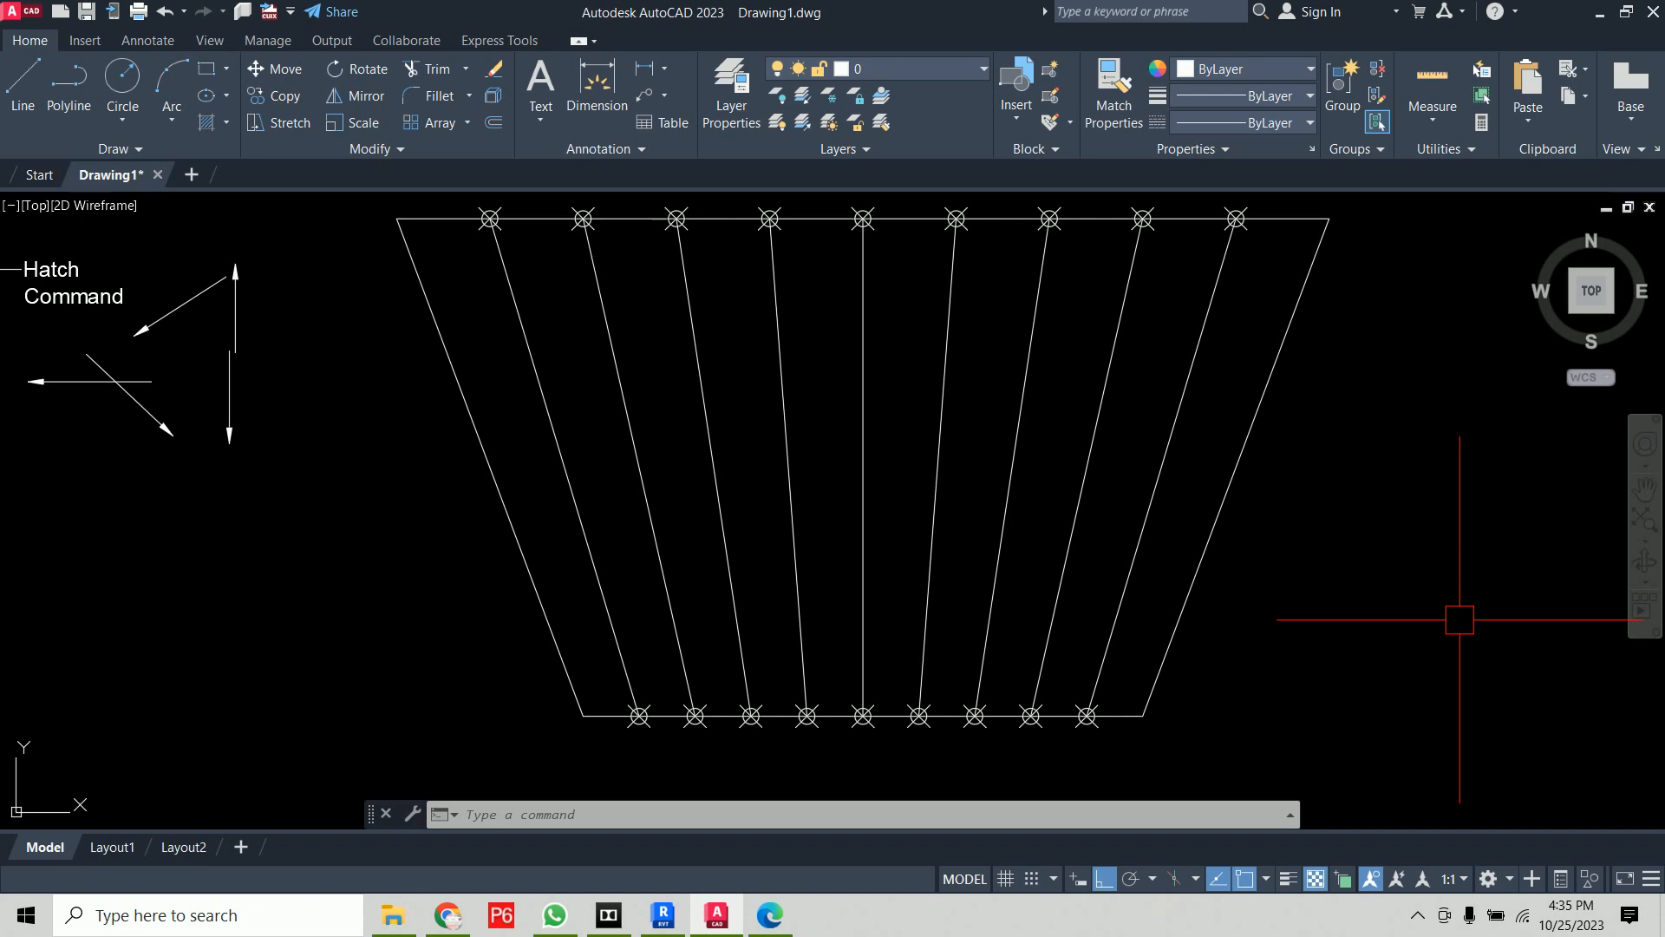
# Try to erase the division points on the trapezoid's upper and lower edges using window selections, and undo the deletion
pyautogui.scroll(-2, 1380, 569)
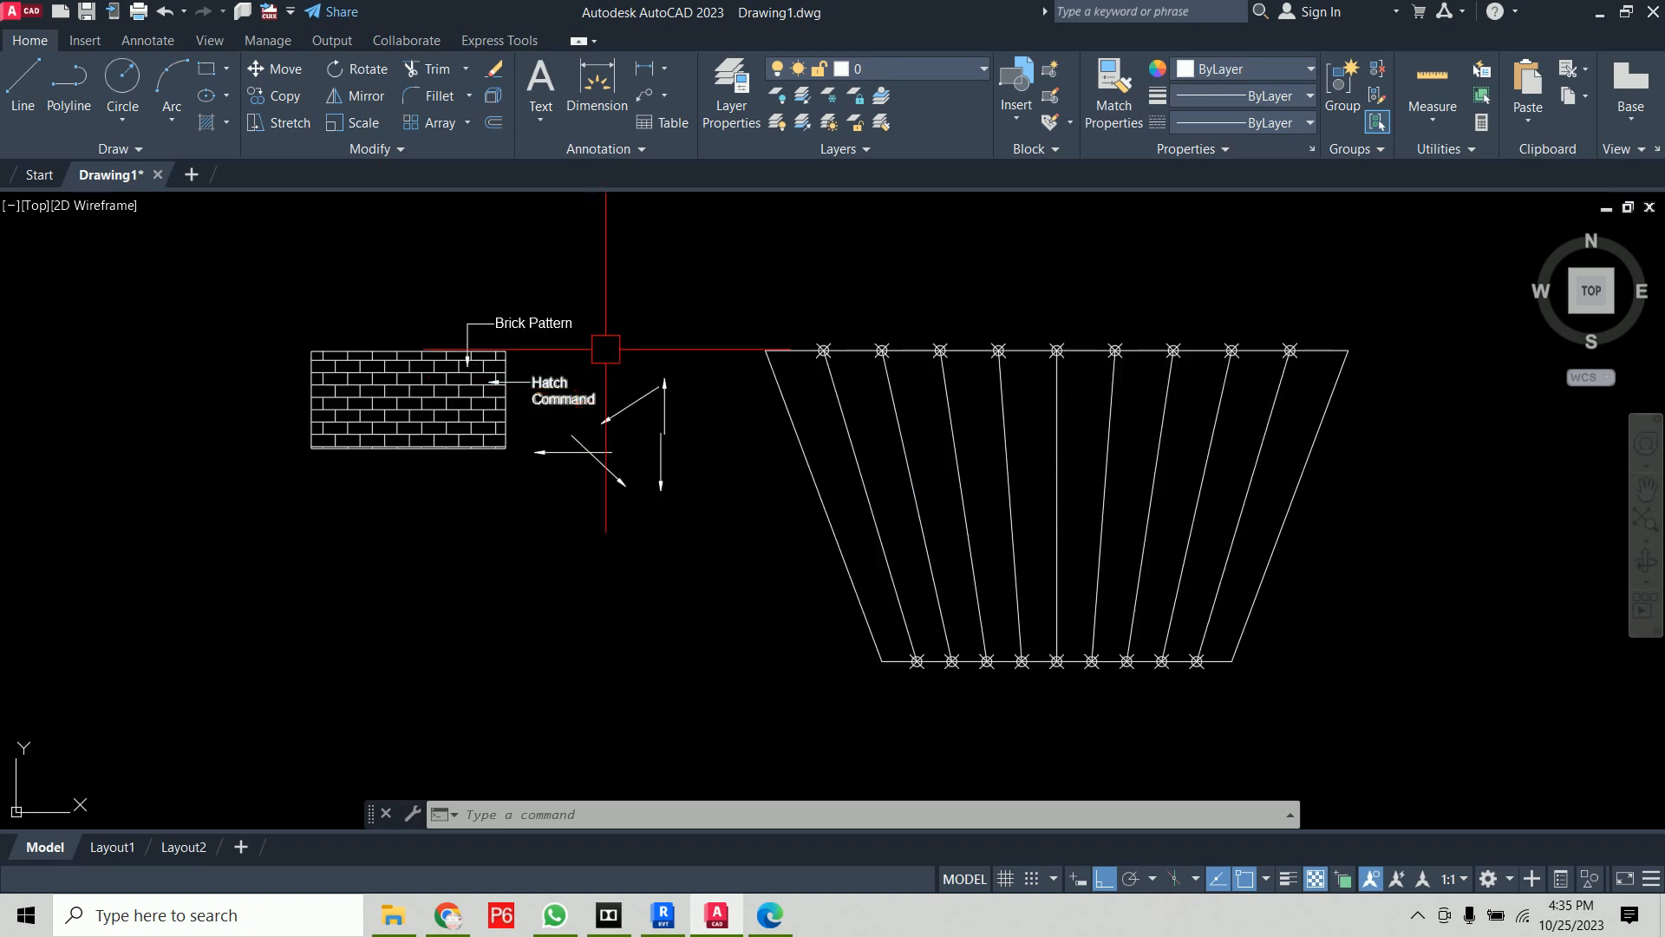
pyautogui.click(683, 295)
pyautogui.click(1420, 399)
pyautogui.click(750, 644)
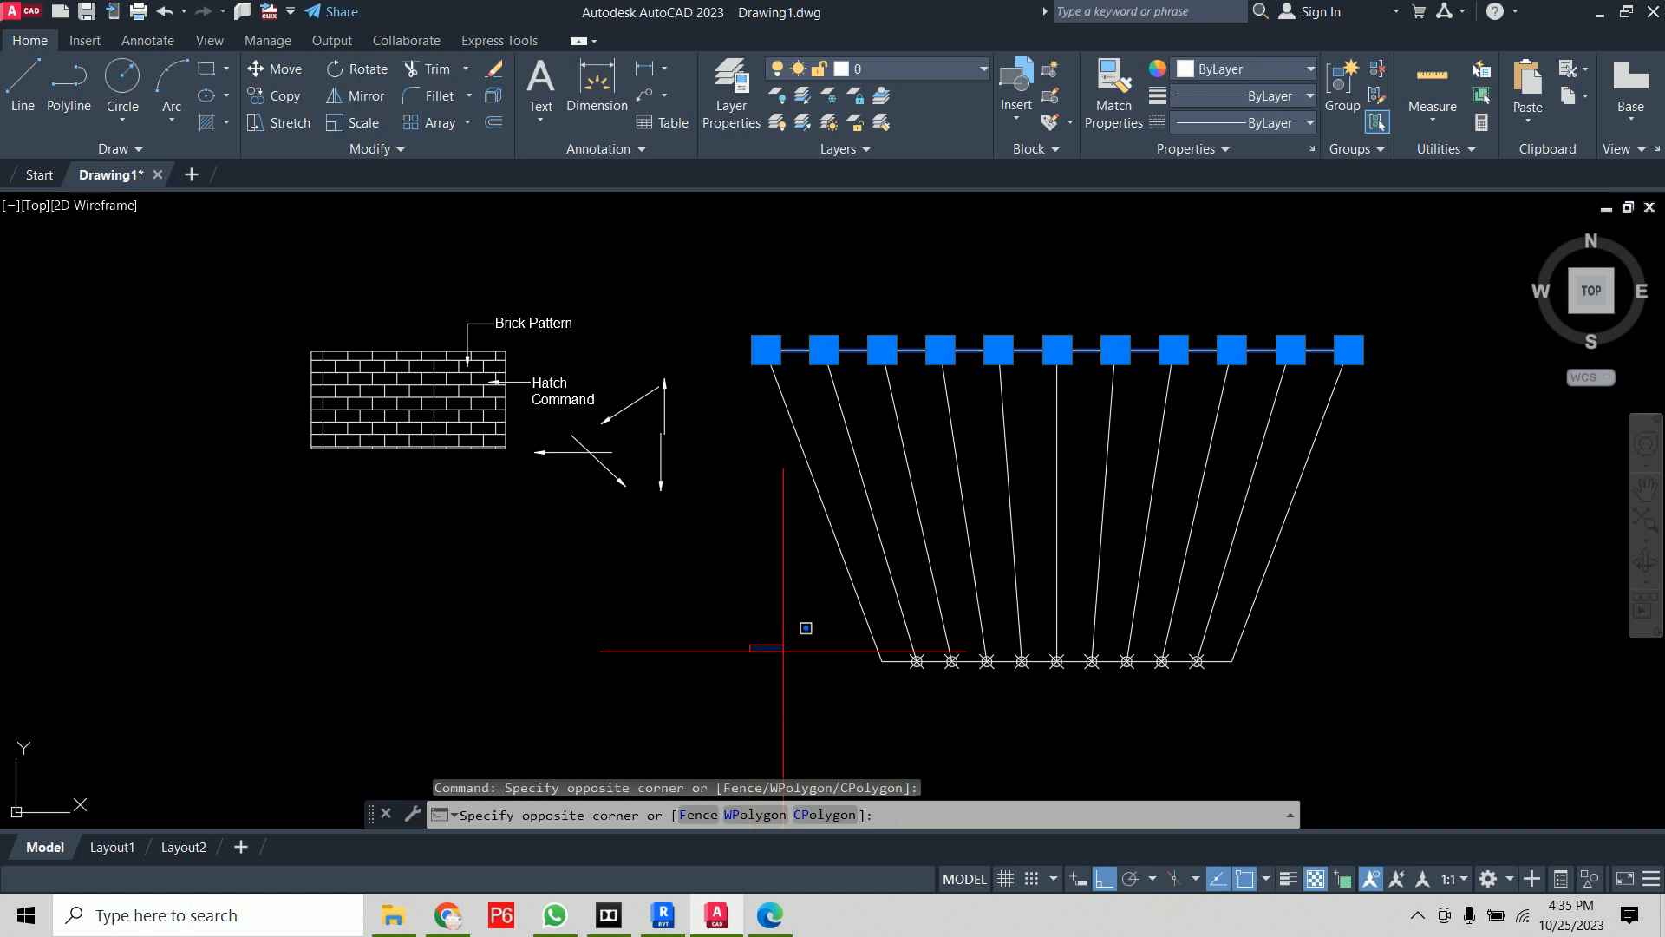
pyautogui.click(1423, 759)
pyautogui.press('Delete')
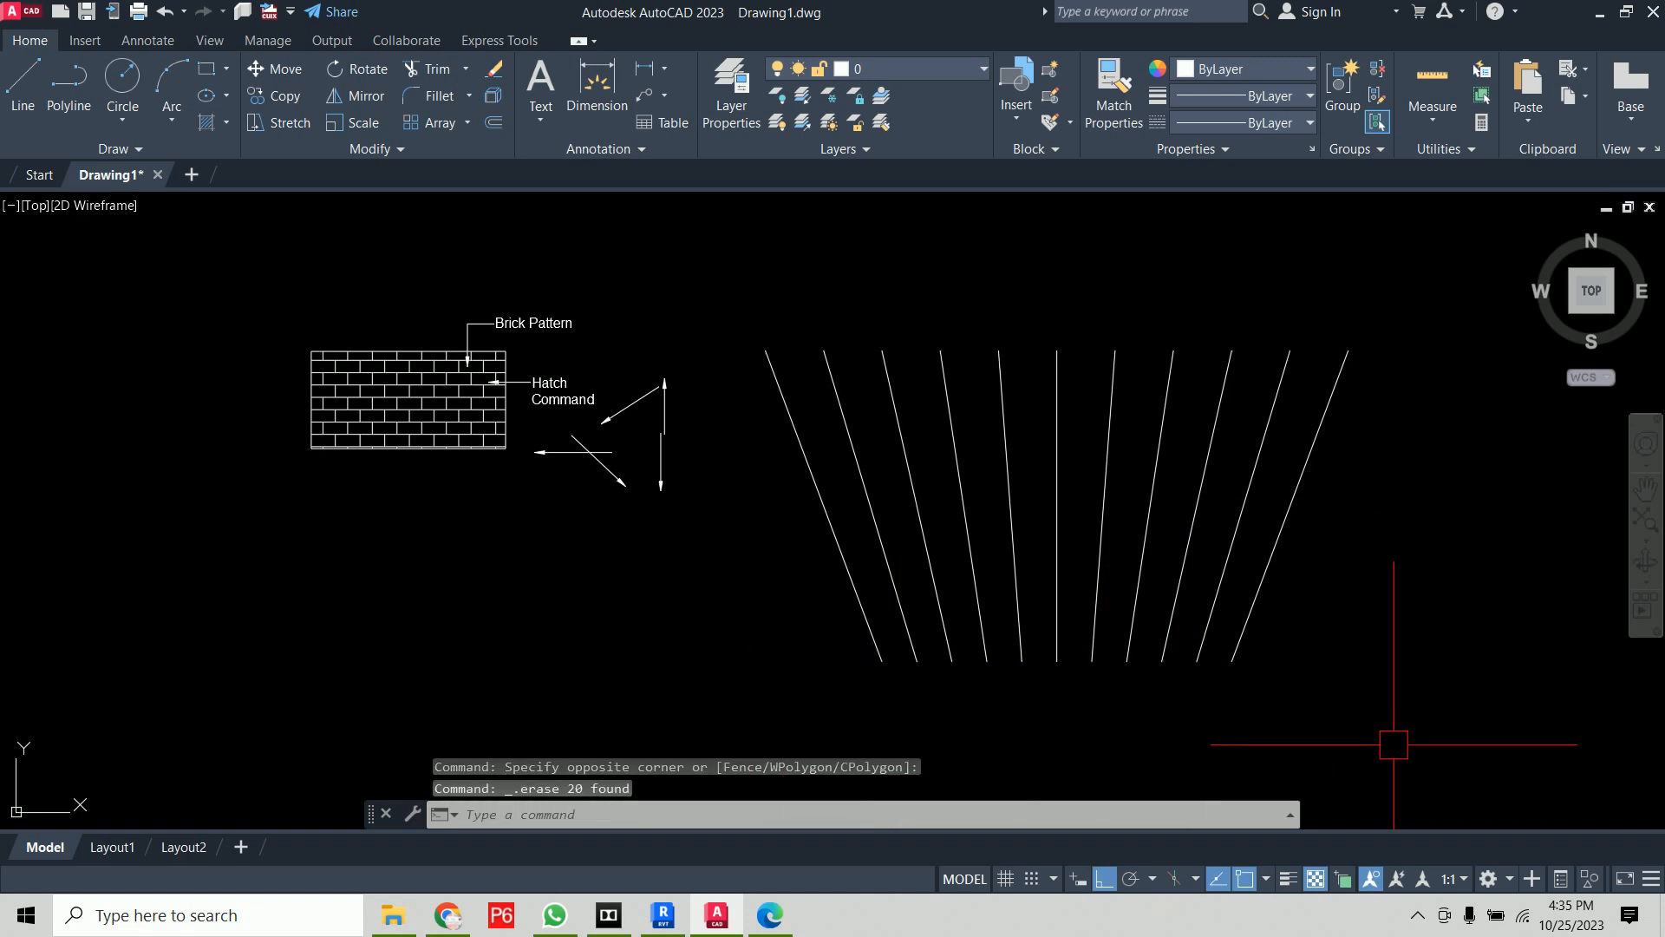
pyautogui.hotkey('ctrl', 'z')
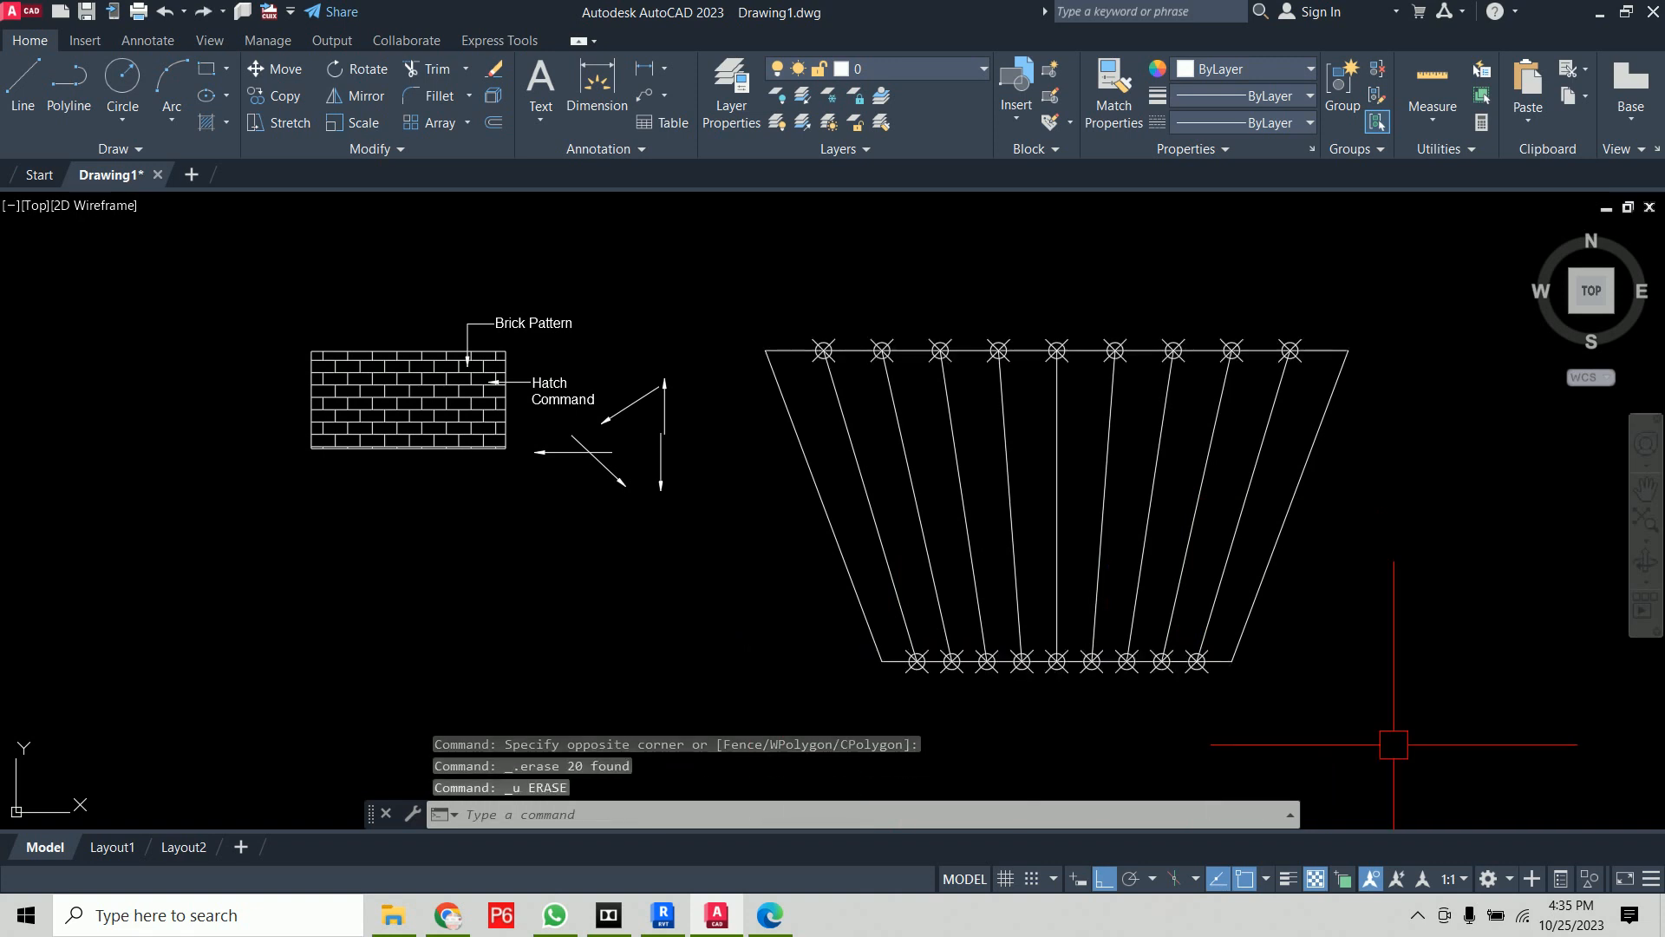
# Erase all division points from the trapezoid's upper and lower edges, leaving both edge lines out of the selection
pyautogui.click(767, 277)
pyautogui.press('Escape')
pyautogui.click(781, 279)
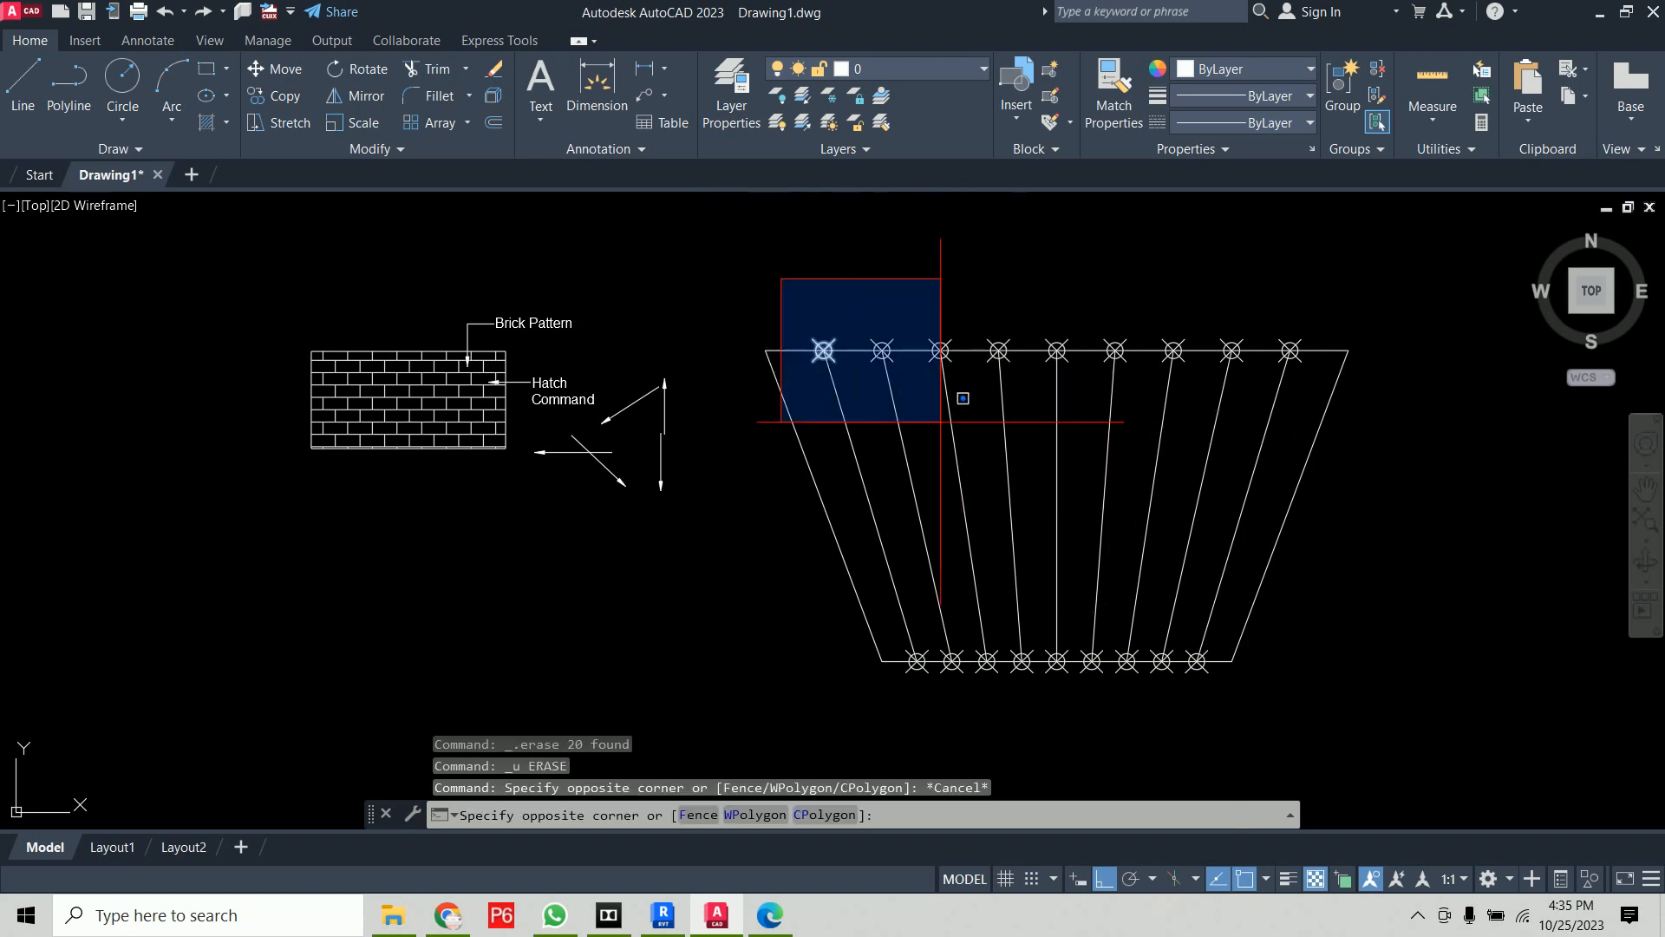
pyautogui.click(1335, 446)
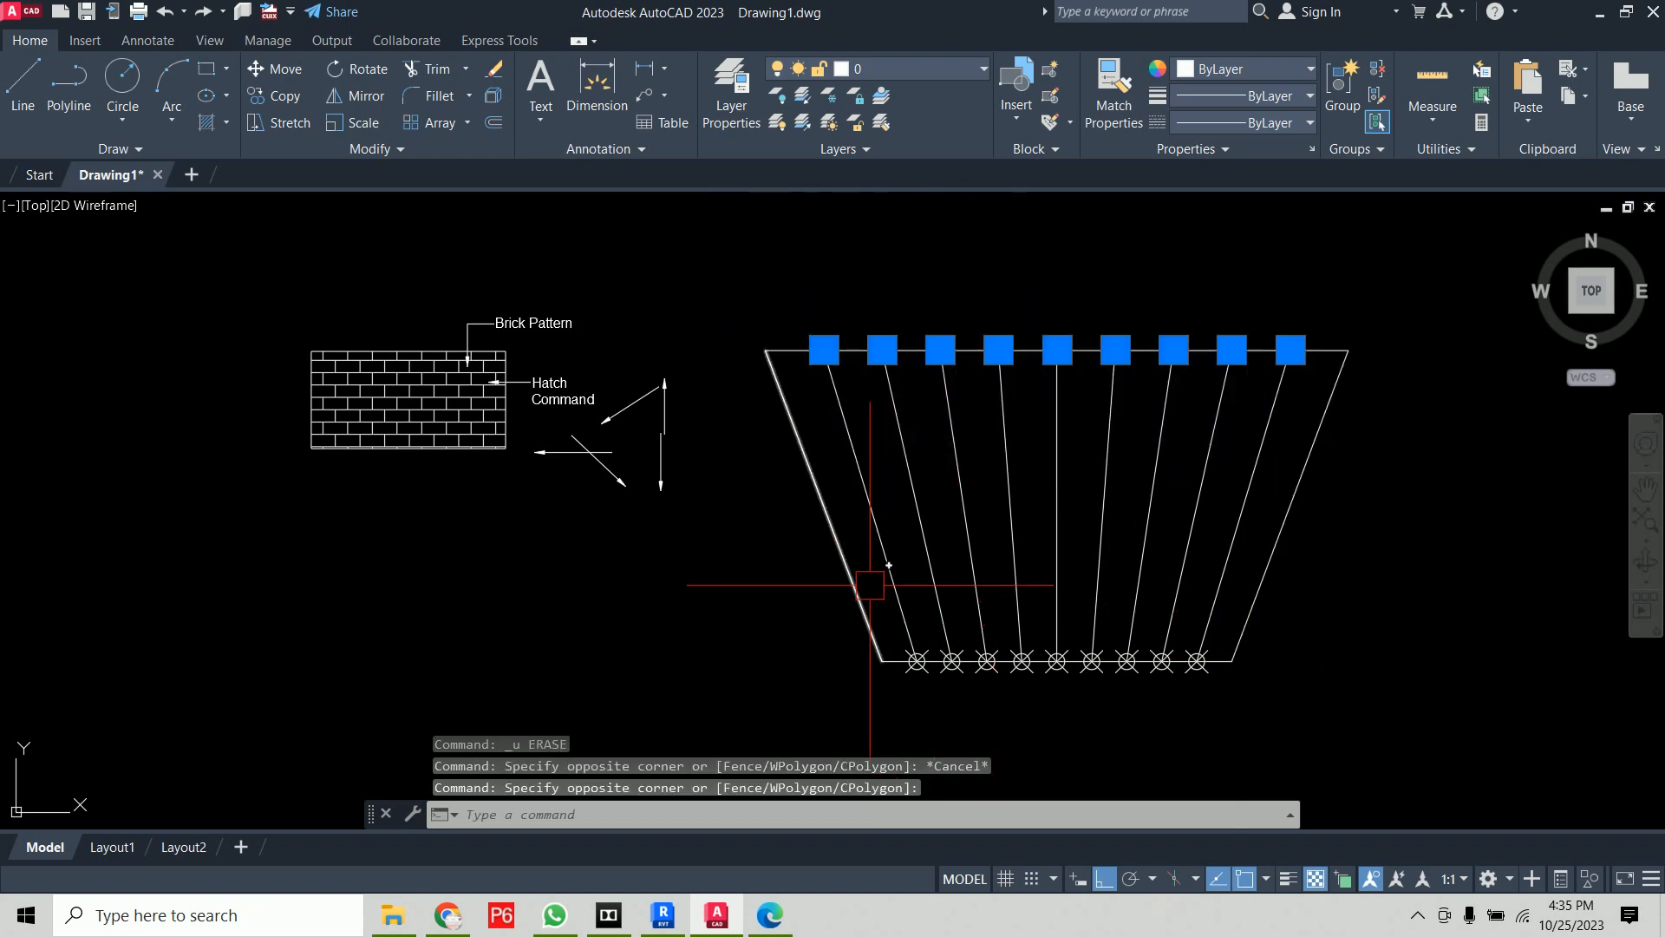
pyautogui.scroll(2, 878, 606)
pyautogui.moveTo(878, 607); pyautogui.dragTo(664, 496, button='middle')
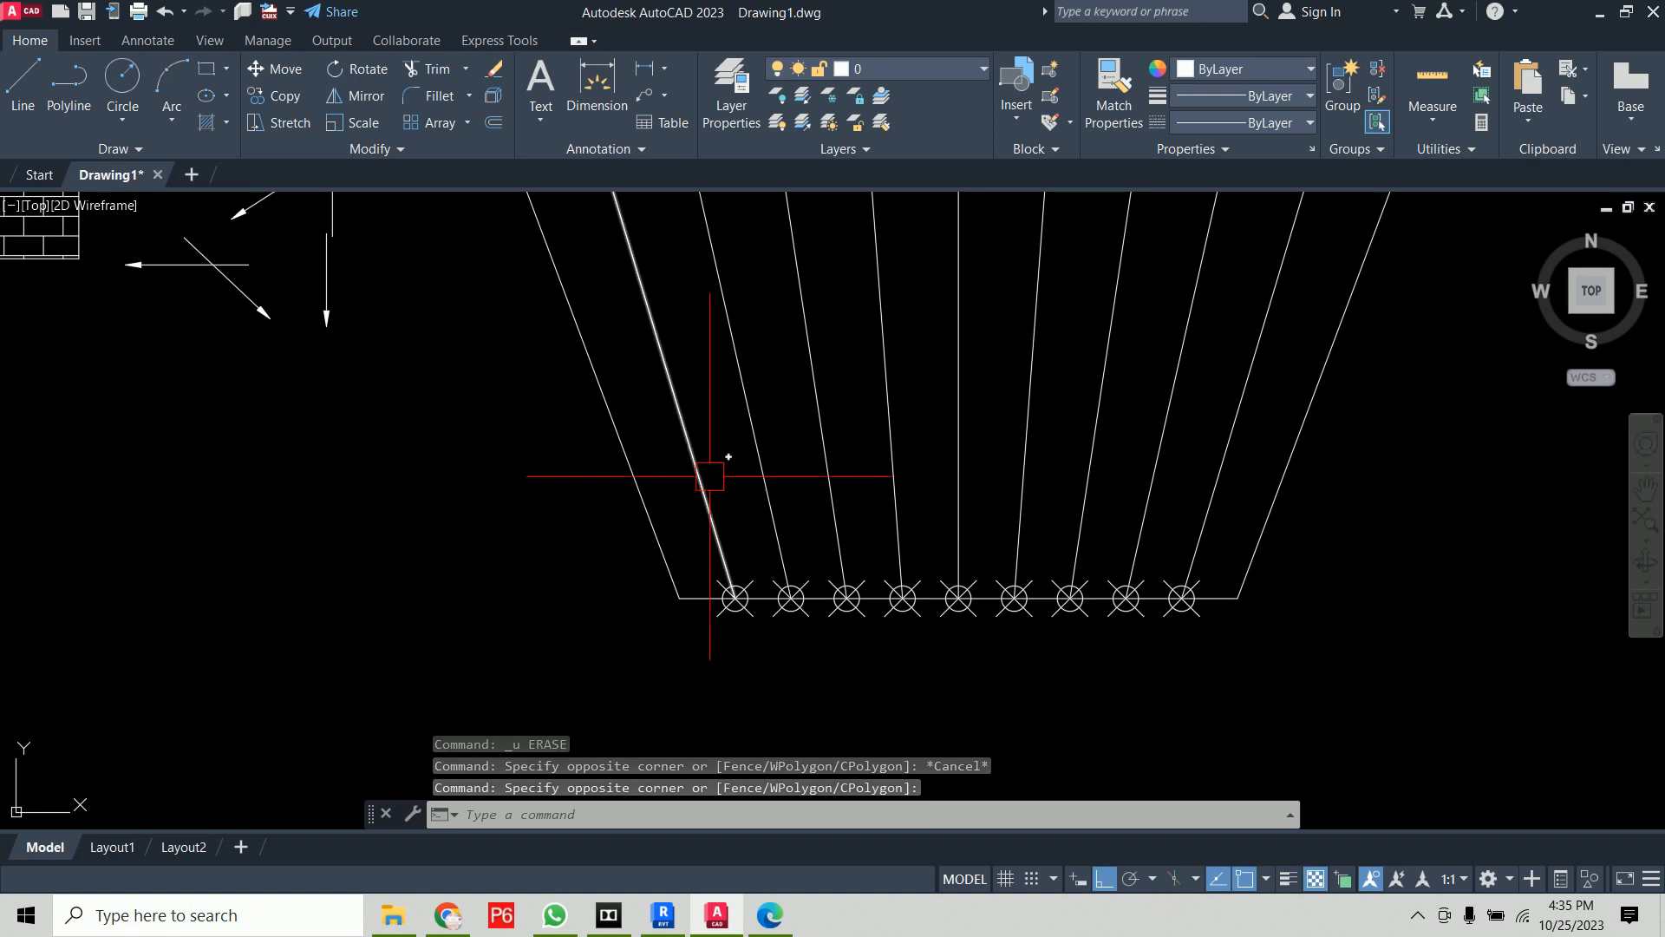
pyautogui.click(676, 483)
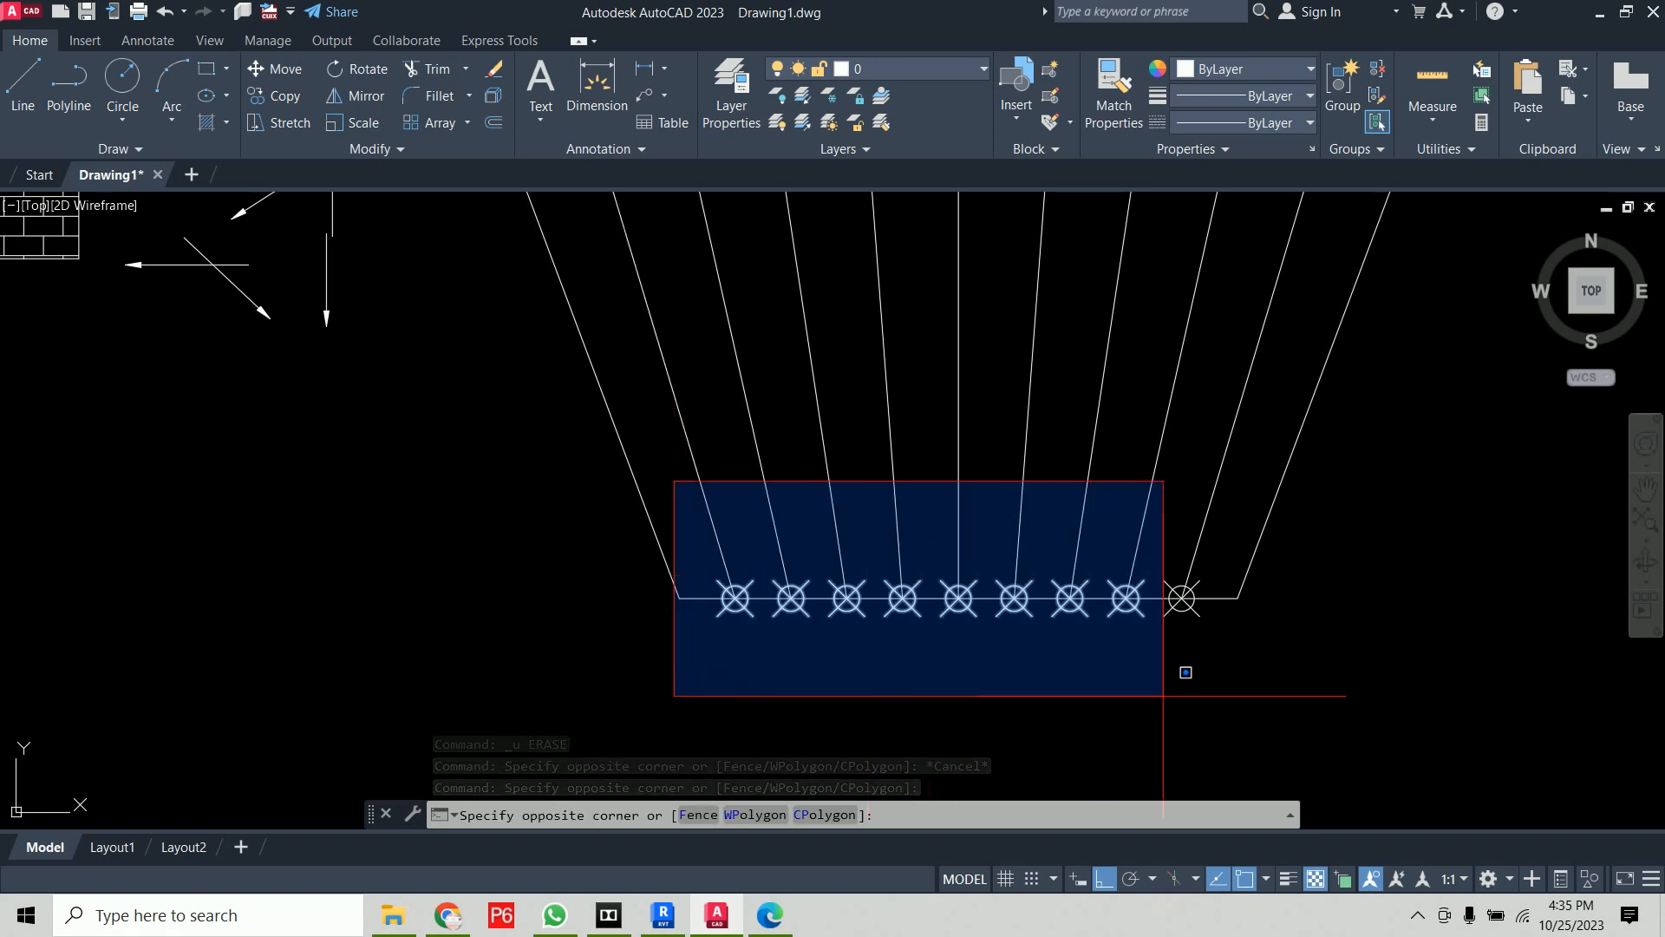
pyautogui.click(1222, 691)
pyautogui.scroll(-4, 1223, 691)
pyautogui.press('Delete')
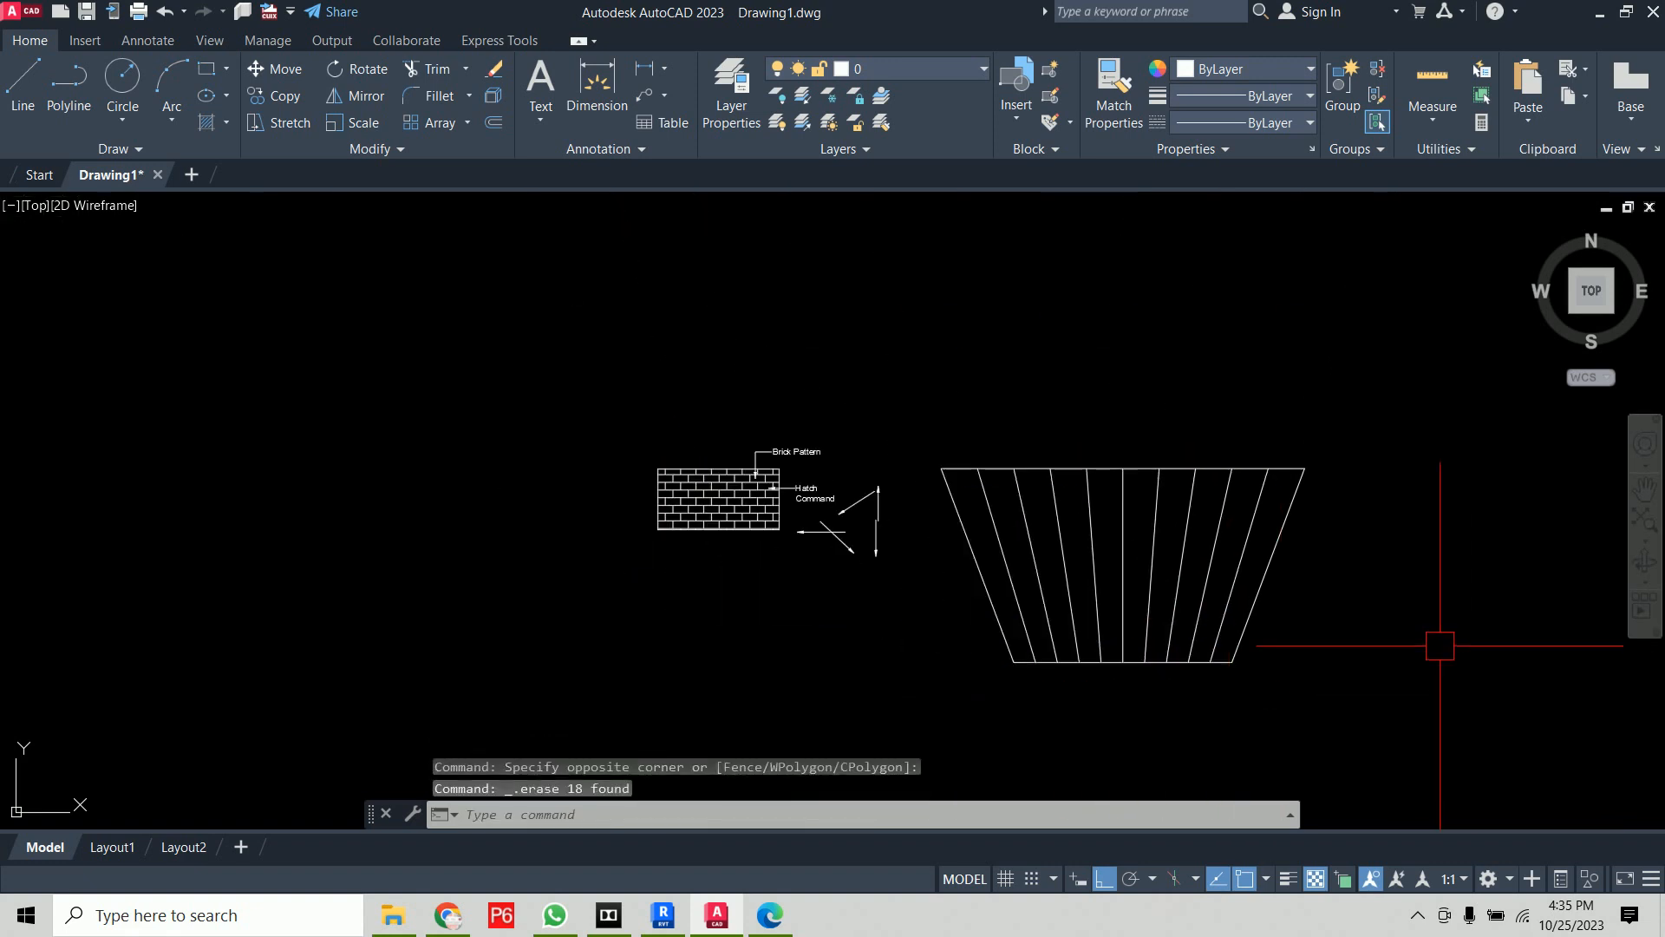
# Draw a horizontal line 108 units long in the empty area to the right of the trapezoid
pyautogui.moveTo(1405, 641); pyautogui.dragTo(1222, 580, button='middle')
pyautogui.scroll(2, 833, 481)
pyautogui.moveTo(1282, 486)
pyautogui.mouseDown(button='middle')
pyautogui.moveTo(1051, 466)
pyautogui.moveTo(606, 509)
pyautogui.moveTo(688, 524)
pyautogui.mouseUp(button='middle')
pyautogui.write('l')
pyautogui.press('Return')
pyautogui.click(688, 503)
pyautogui.write('10')
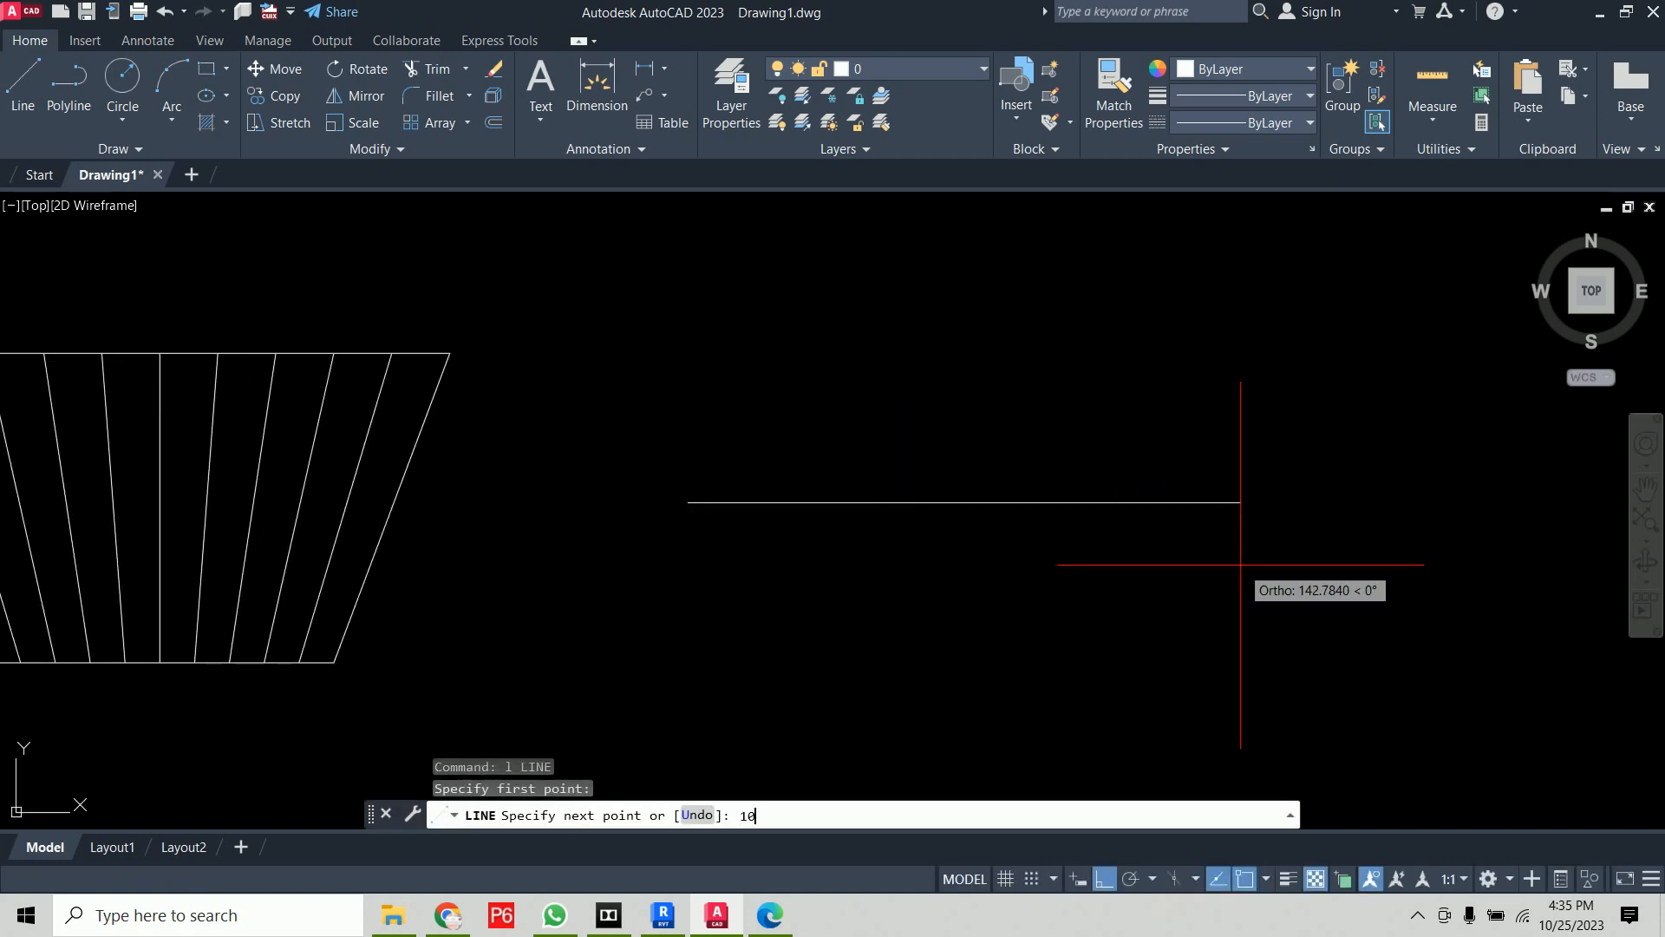
pyautogui.write('8')
pyautogui.press('Return')
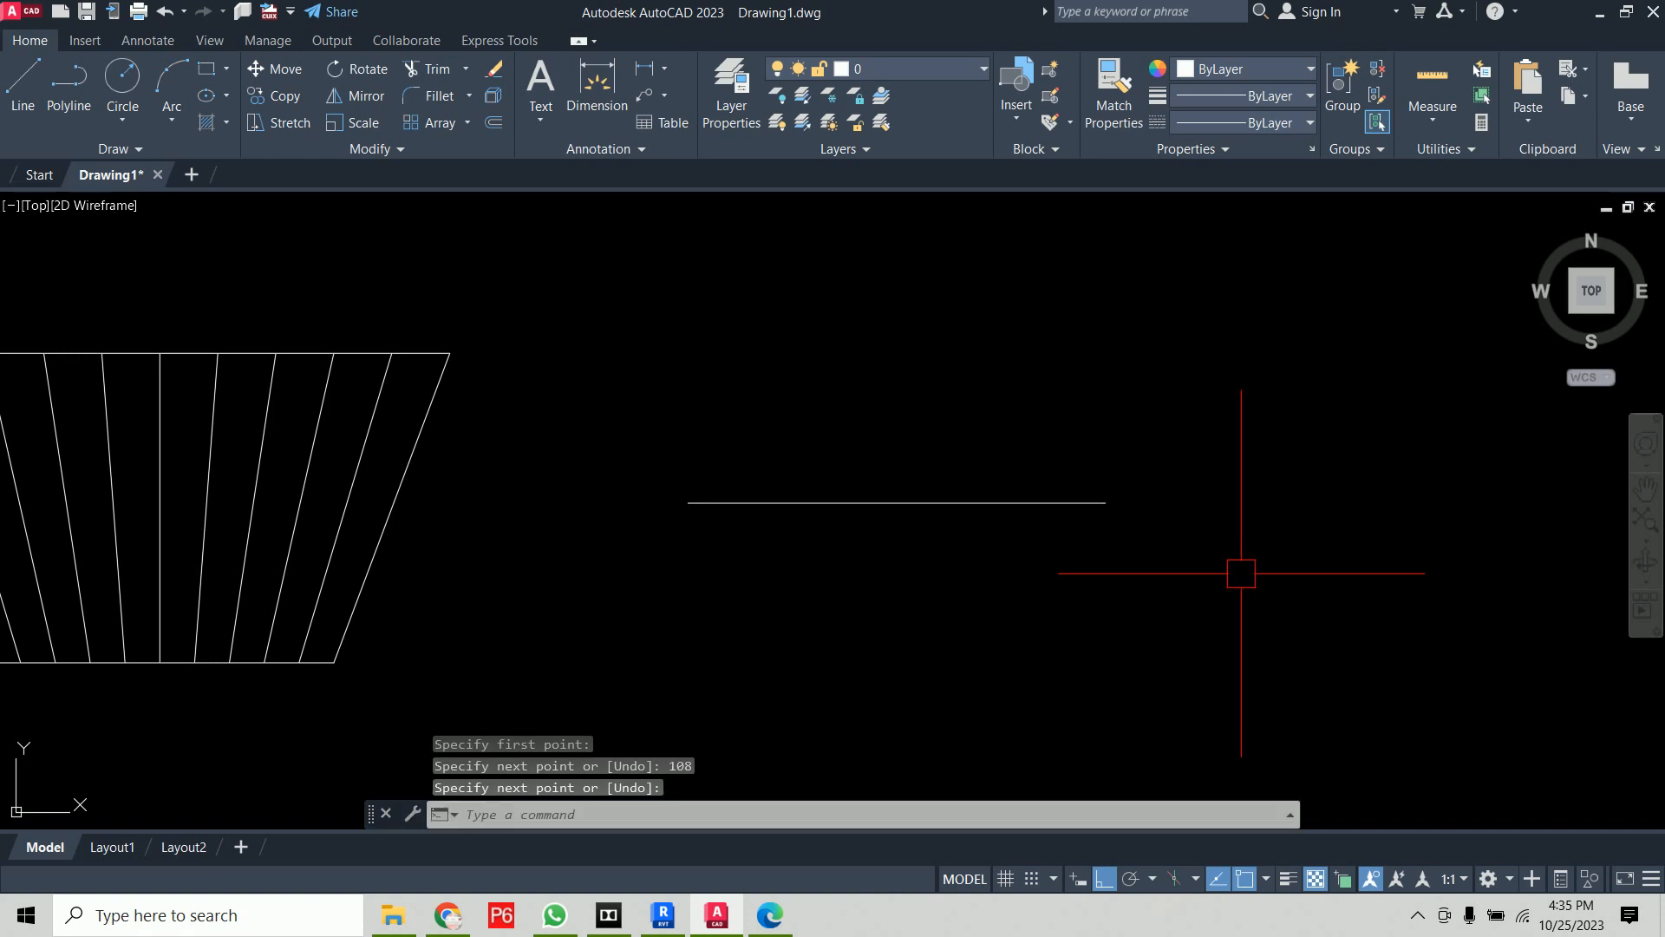
pyautogui.press('Escape')
# Place points along the new line with the Measure command at a segment length of 10, and regenerate the drawing
pyautogui.write('me')
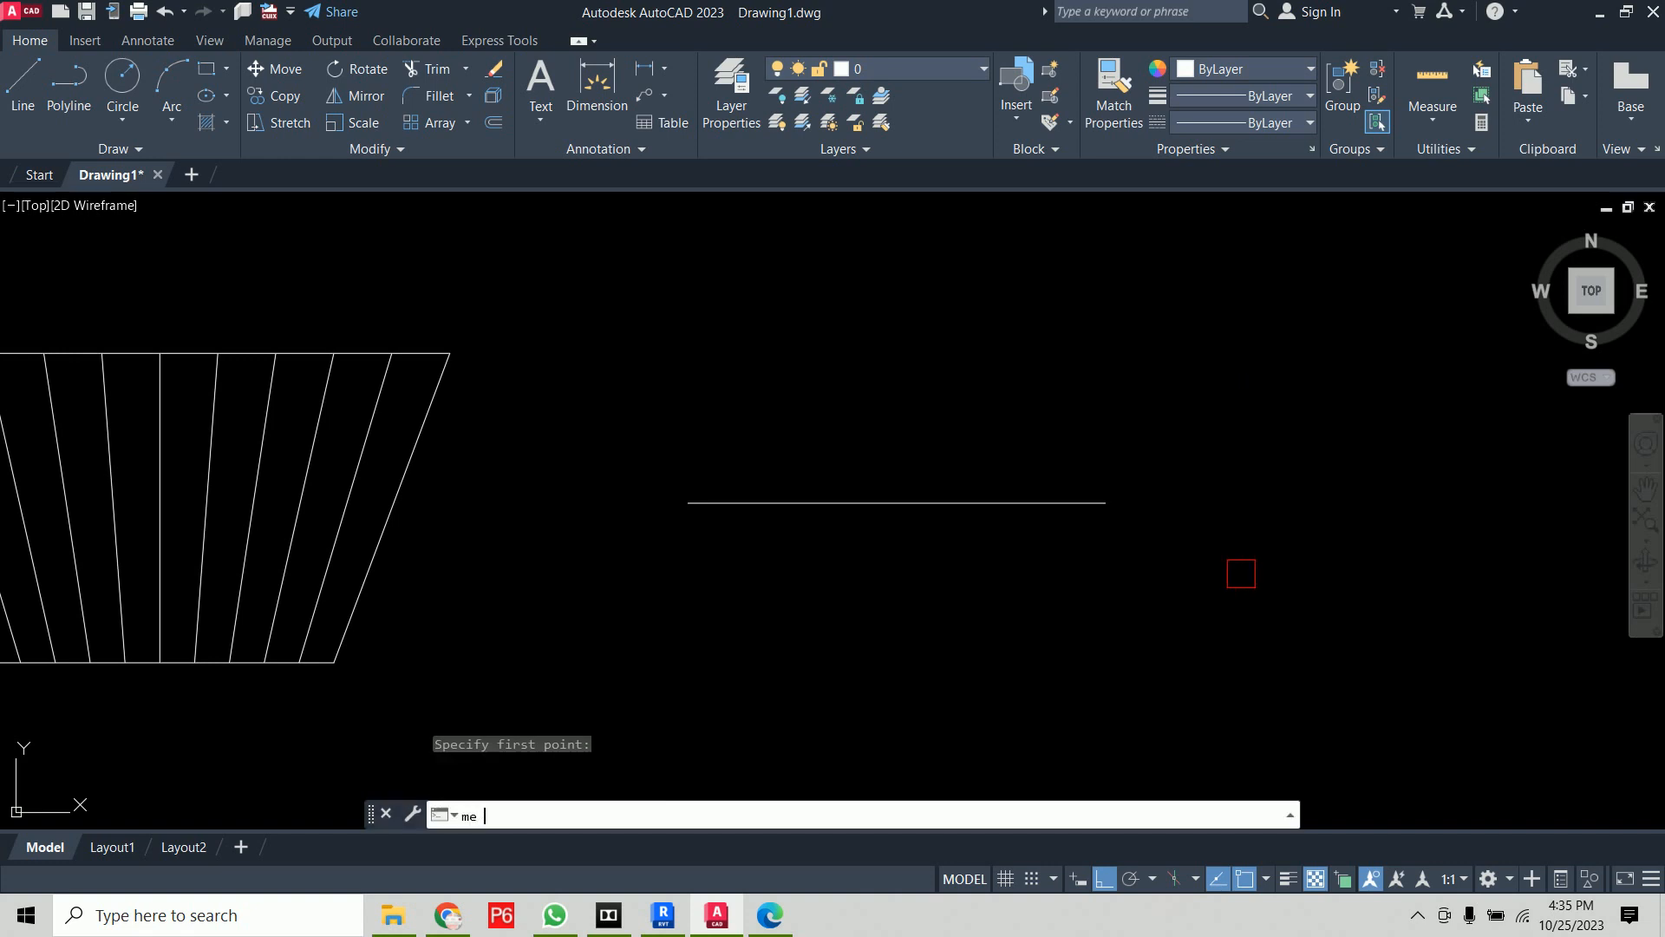
pyautogui.press('Return')
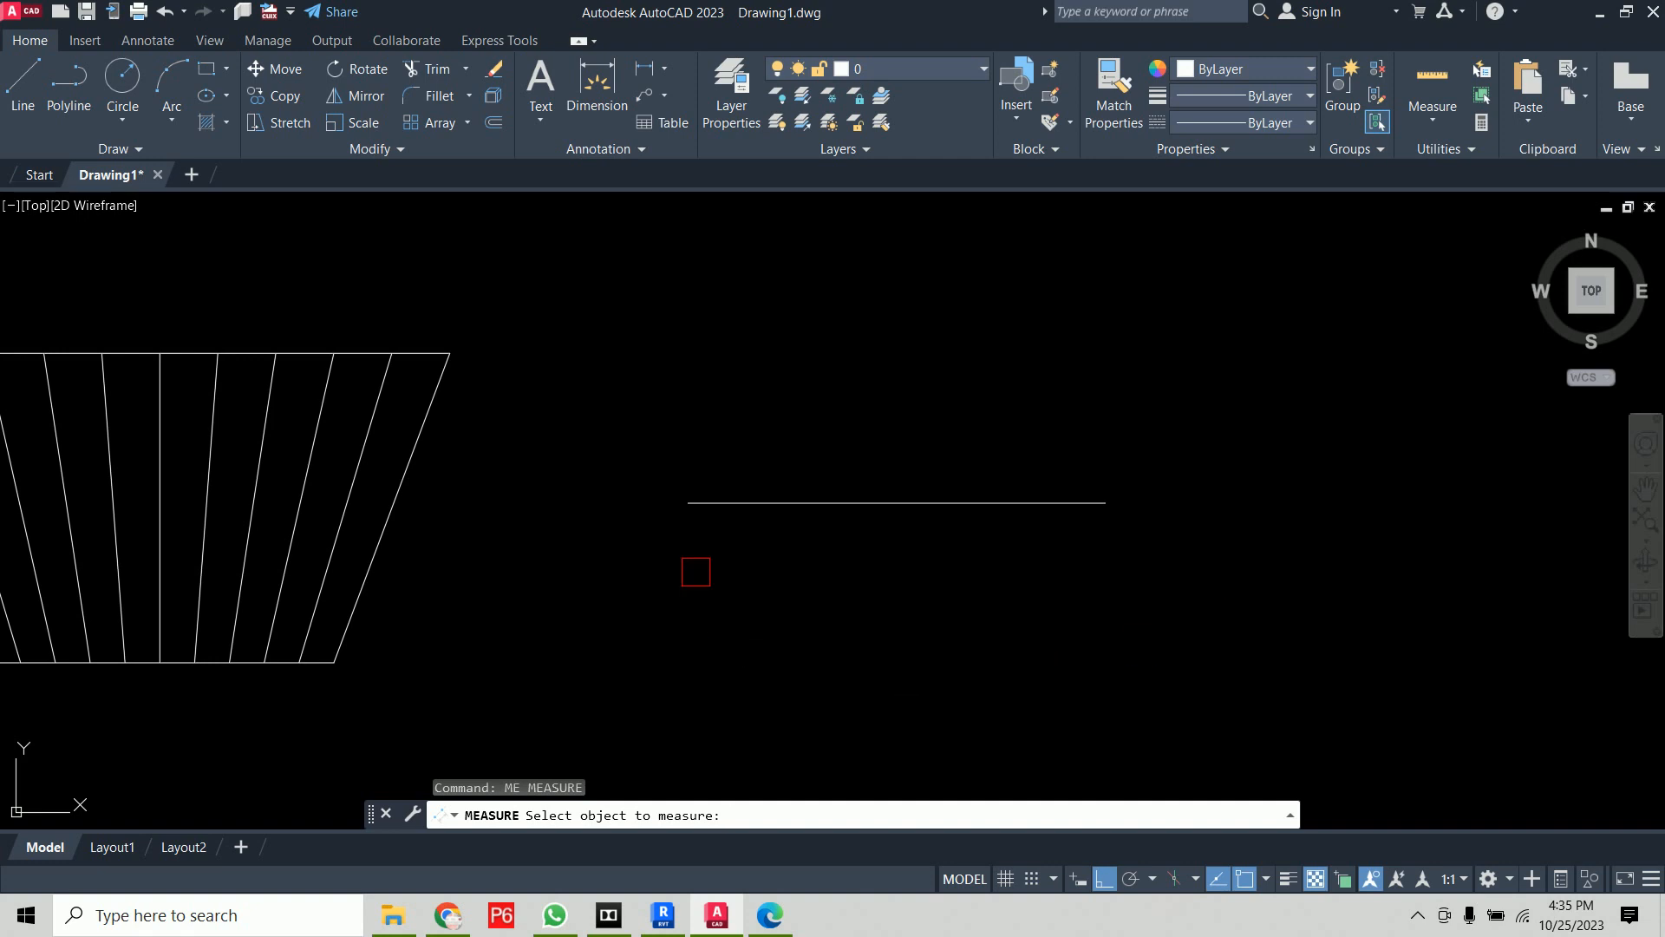
pyautogui.click(684, 502)
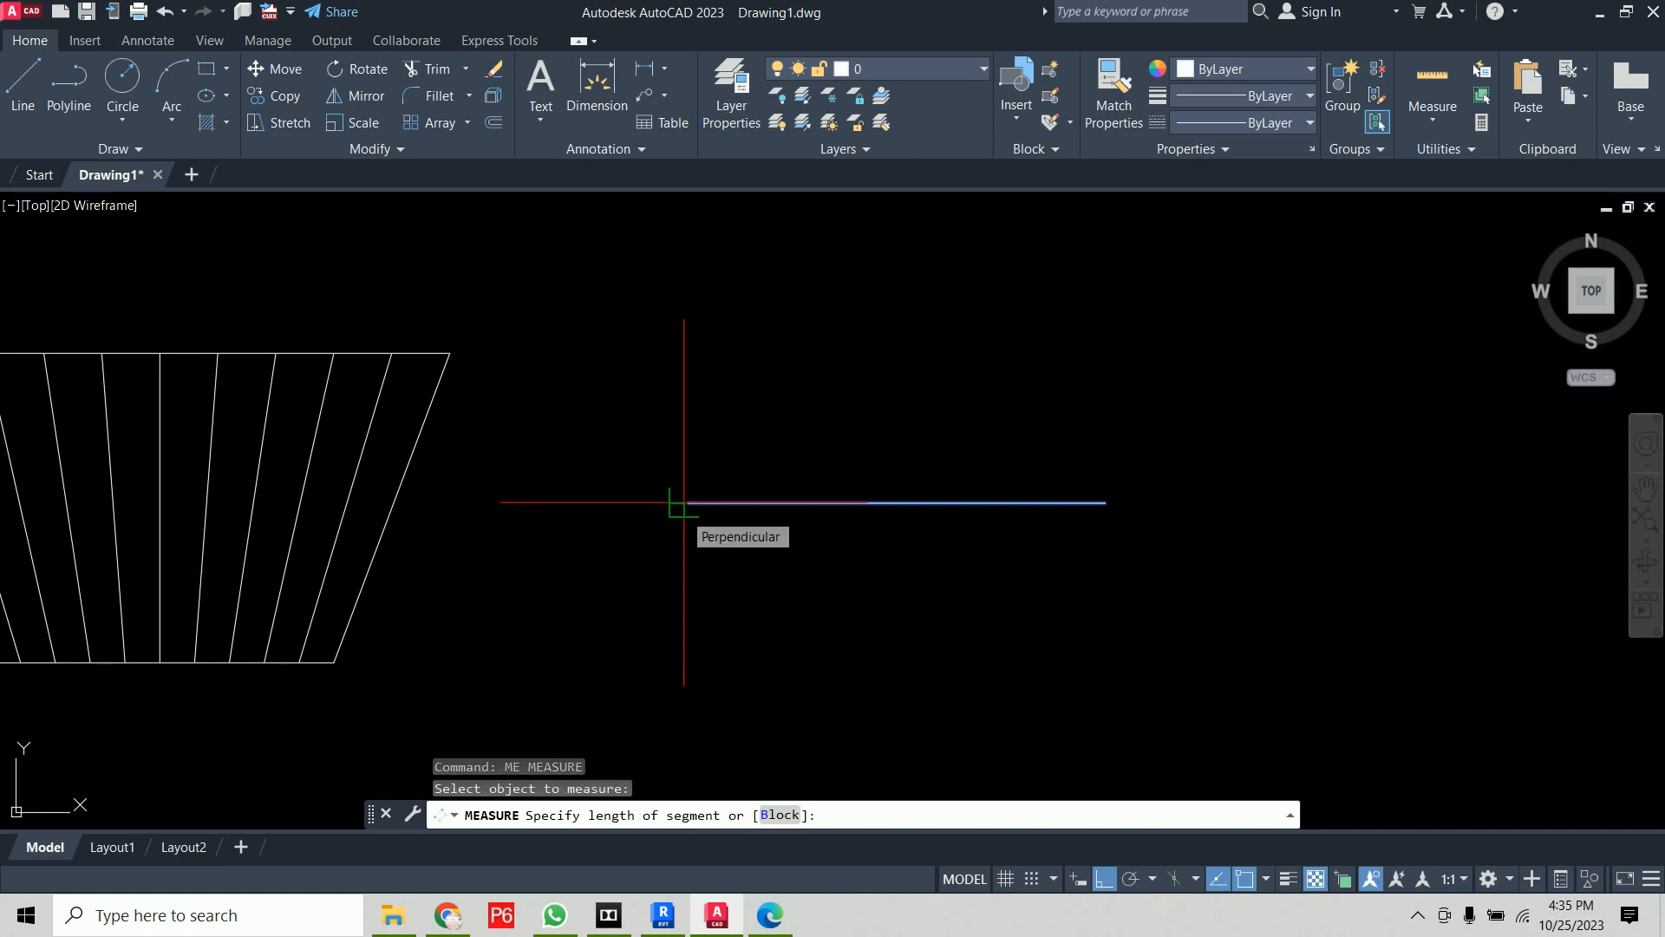
pyautogui.write('10')
pyautogui.press('Return')
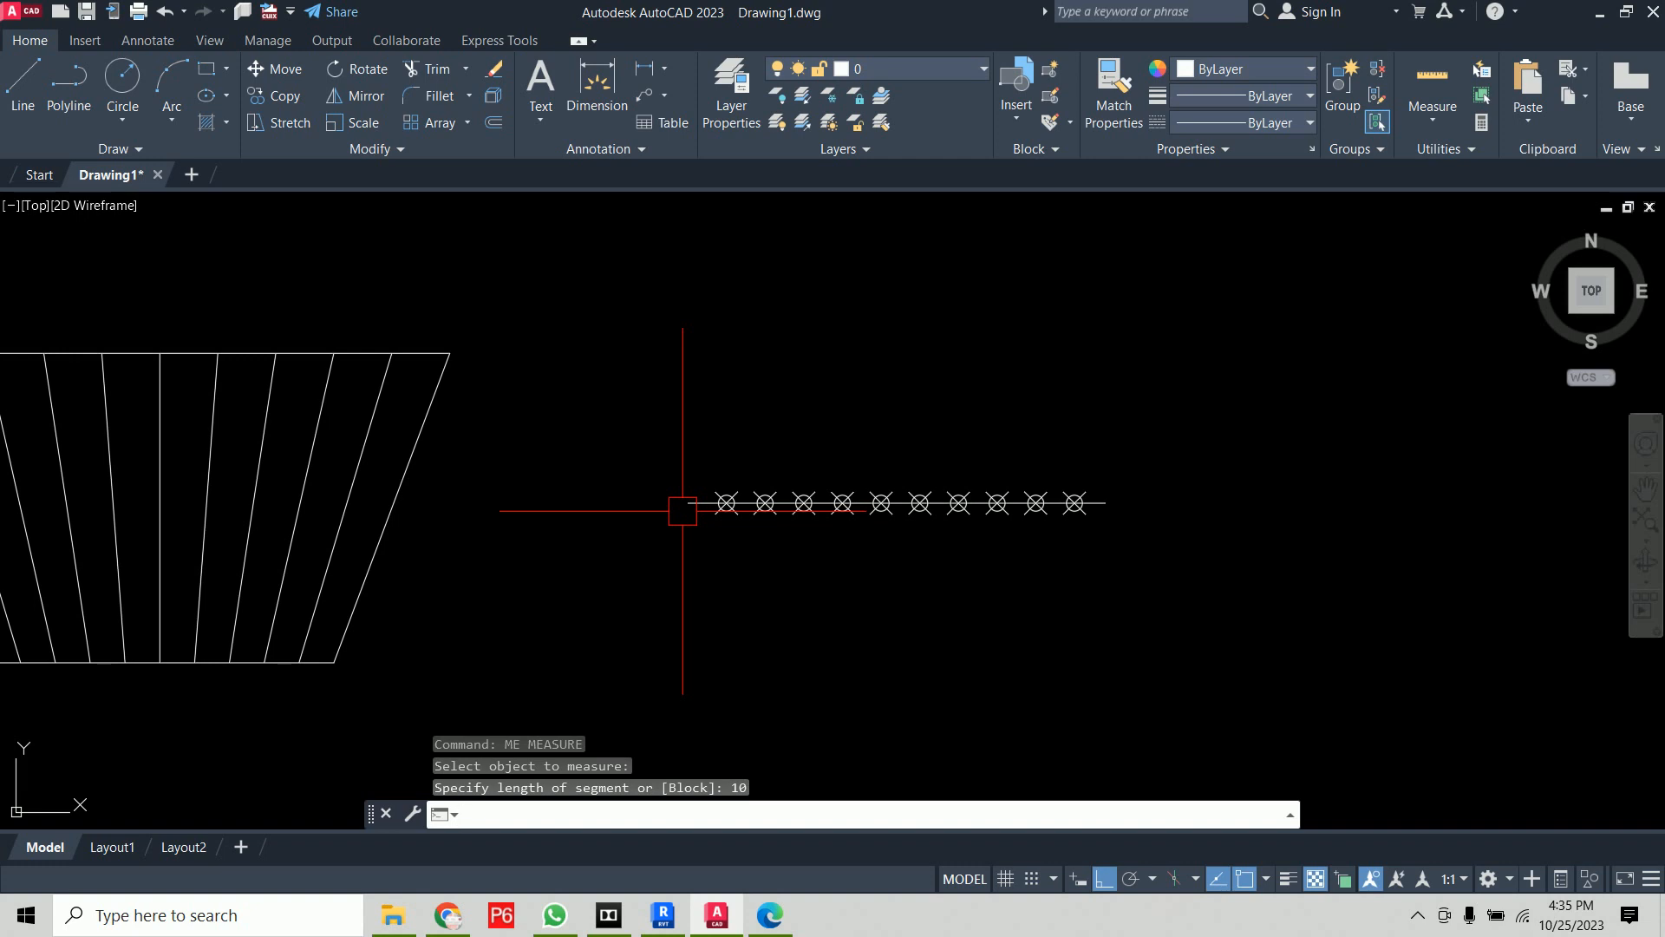
pyautogui.scroll(4, 1078, 442)
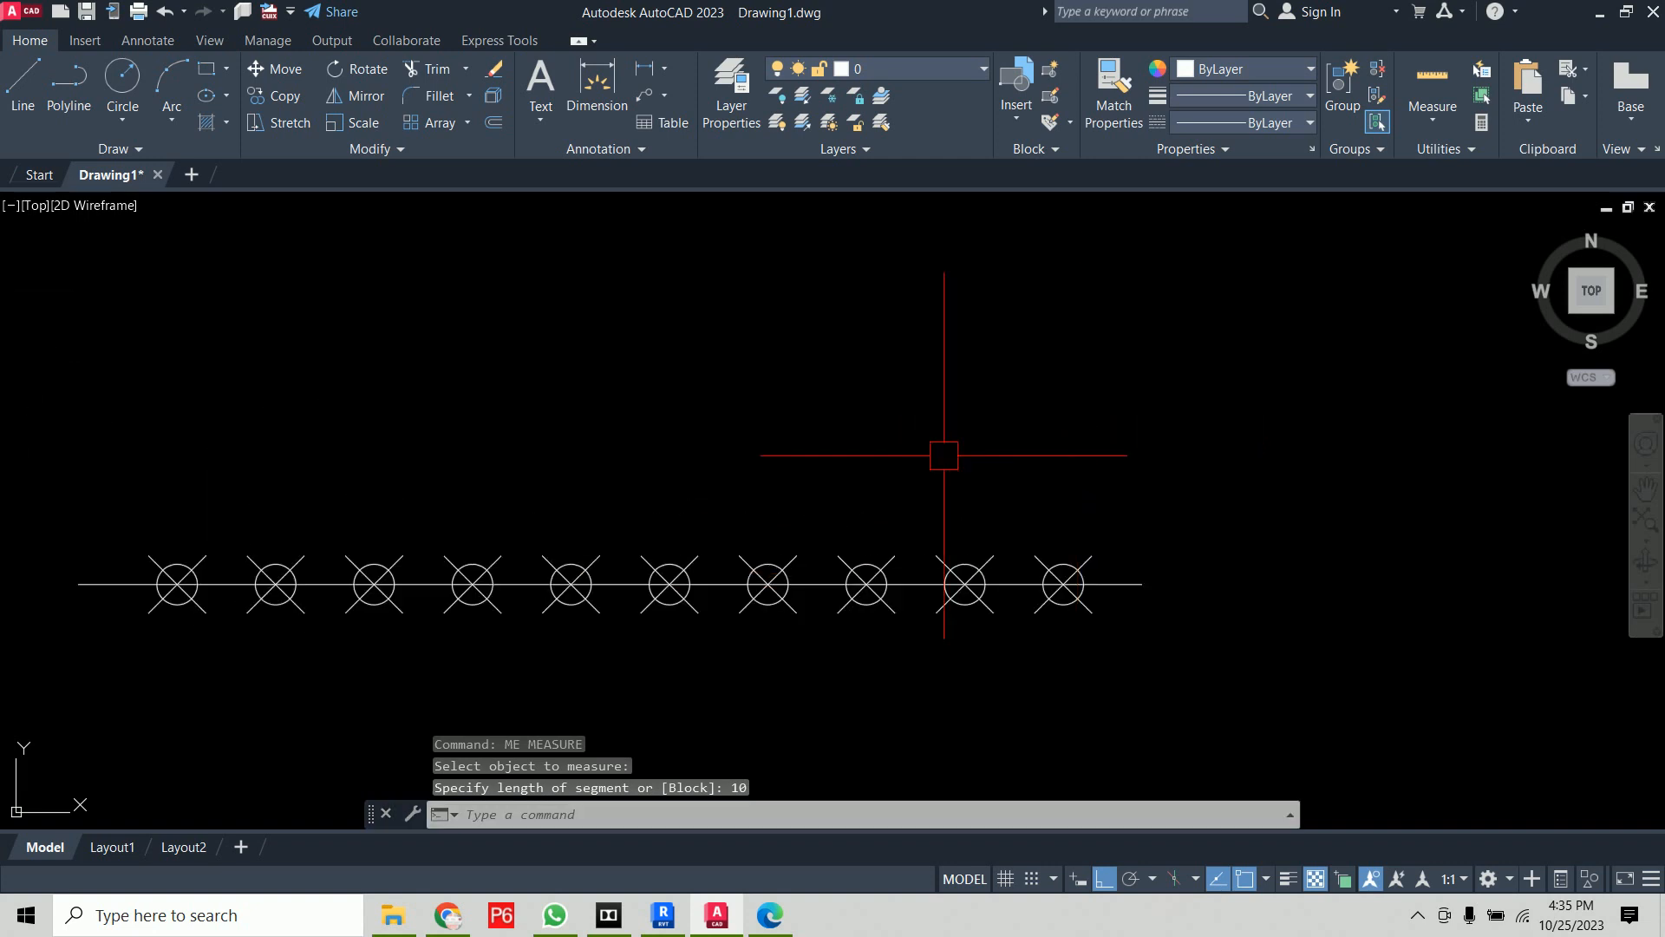
pyautogui.write('re')
pyautogui.press('Return')
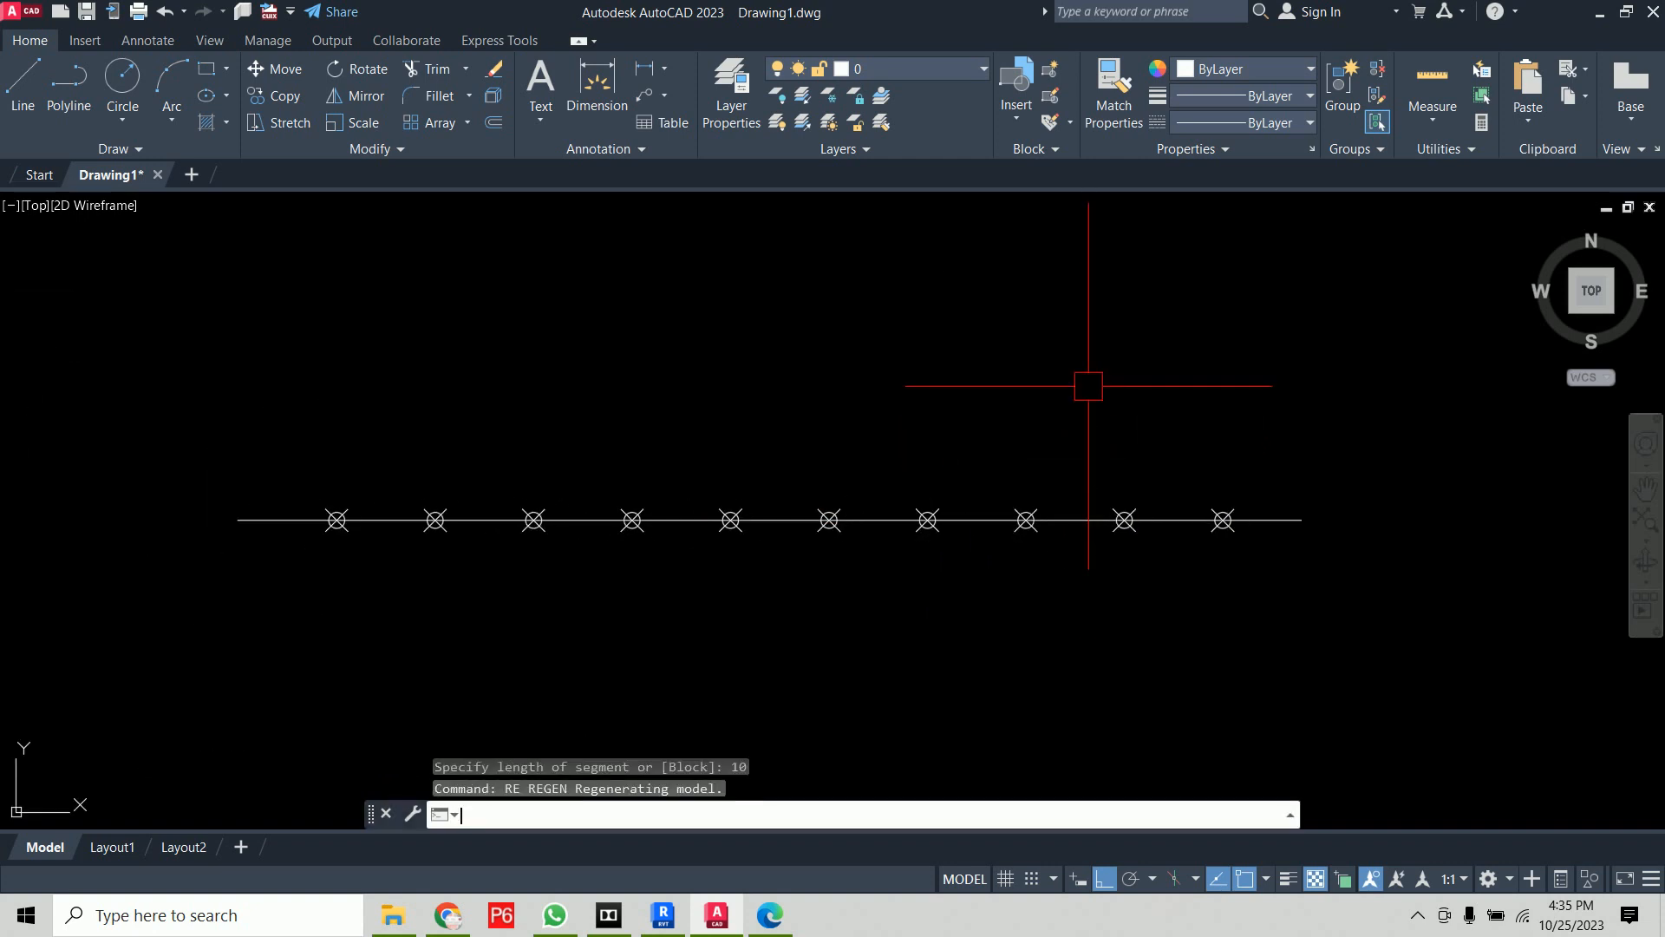
# Add a linear dimension above the line from its left endpoint to the first measured point
pyautogui.write('dli')
pyautogui.press('Return')
pyautogui.click(238, 519)
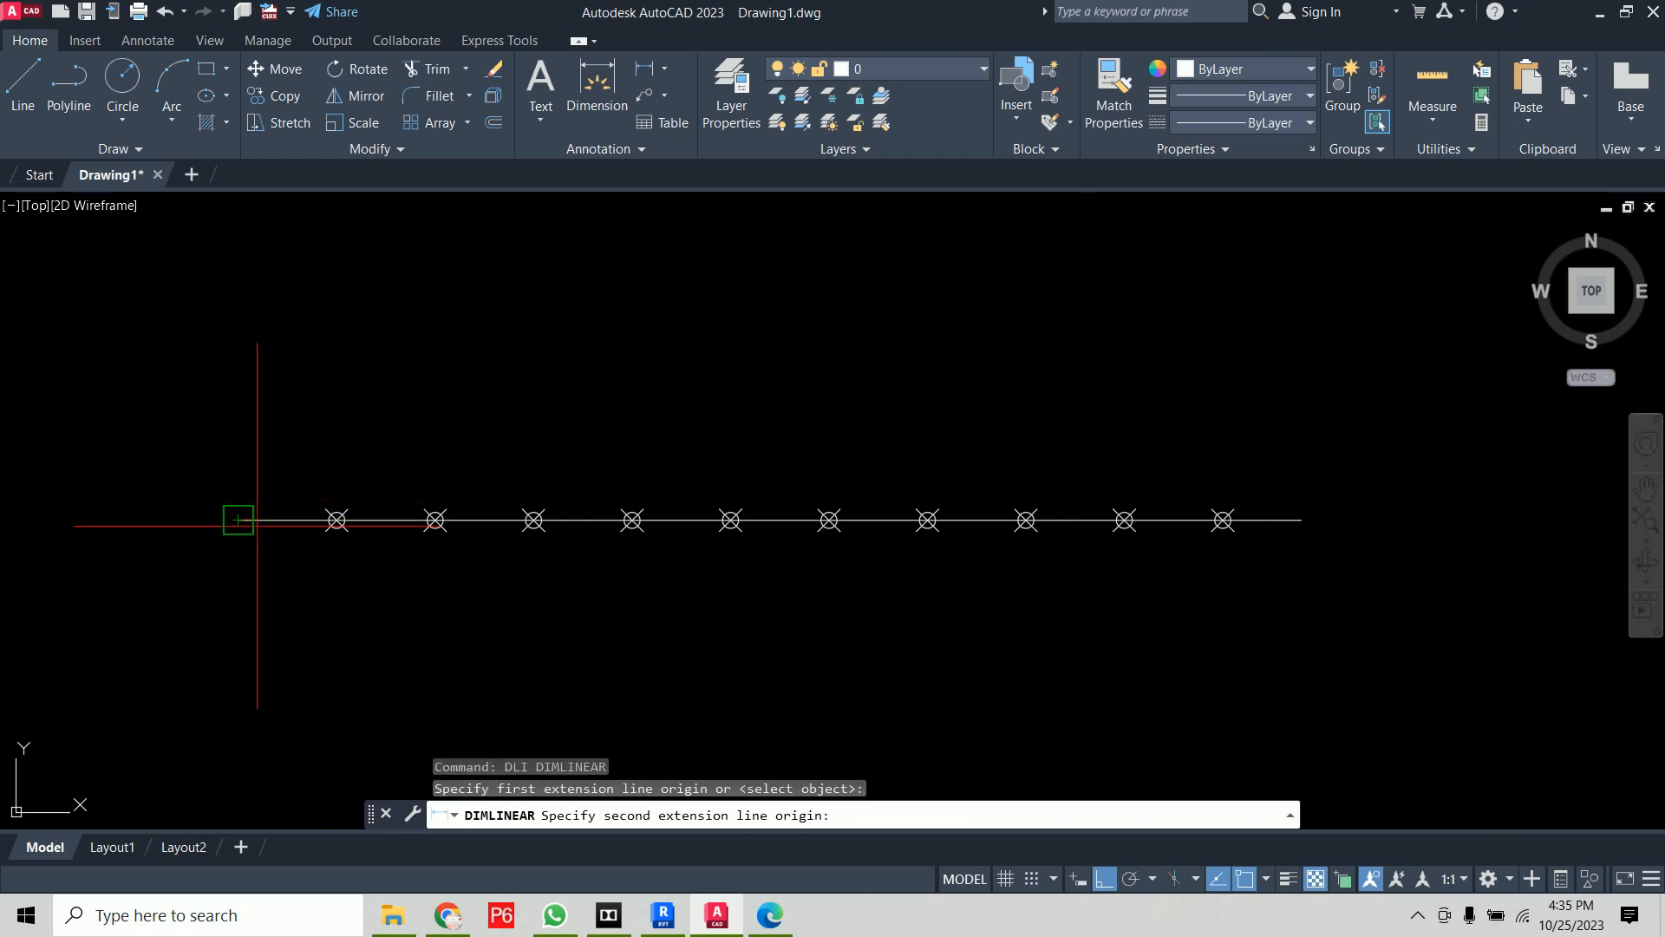
pyautogui.click(336, 519)
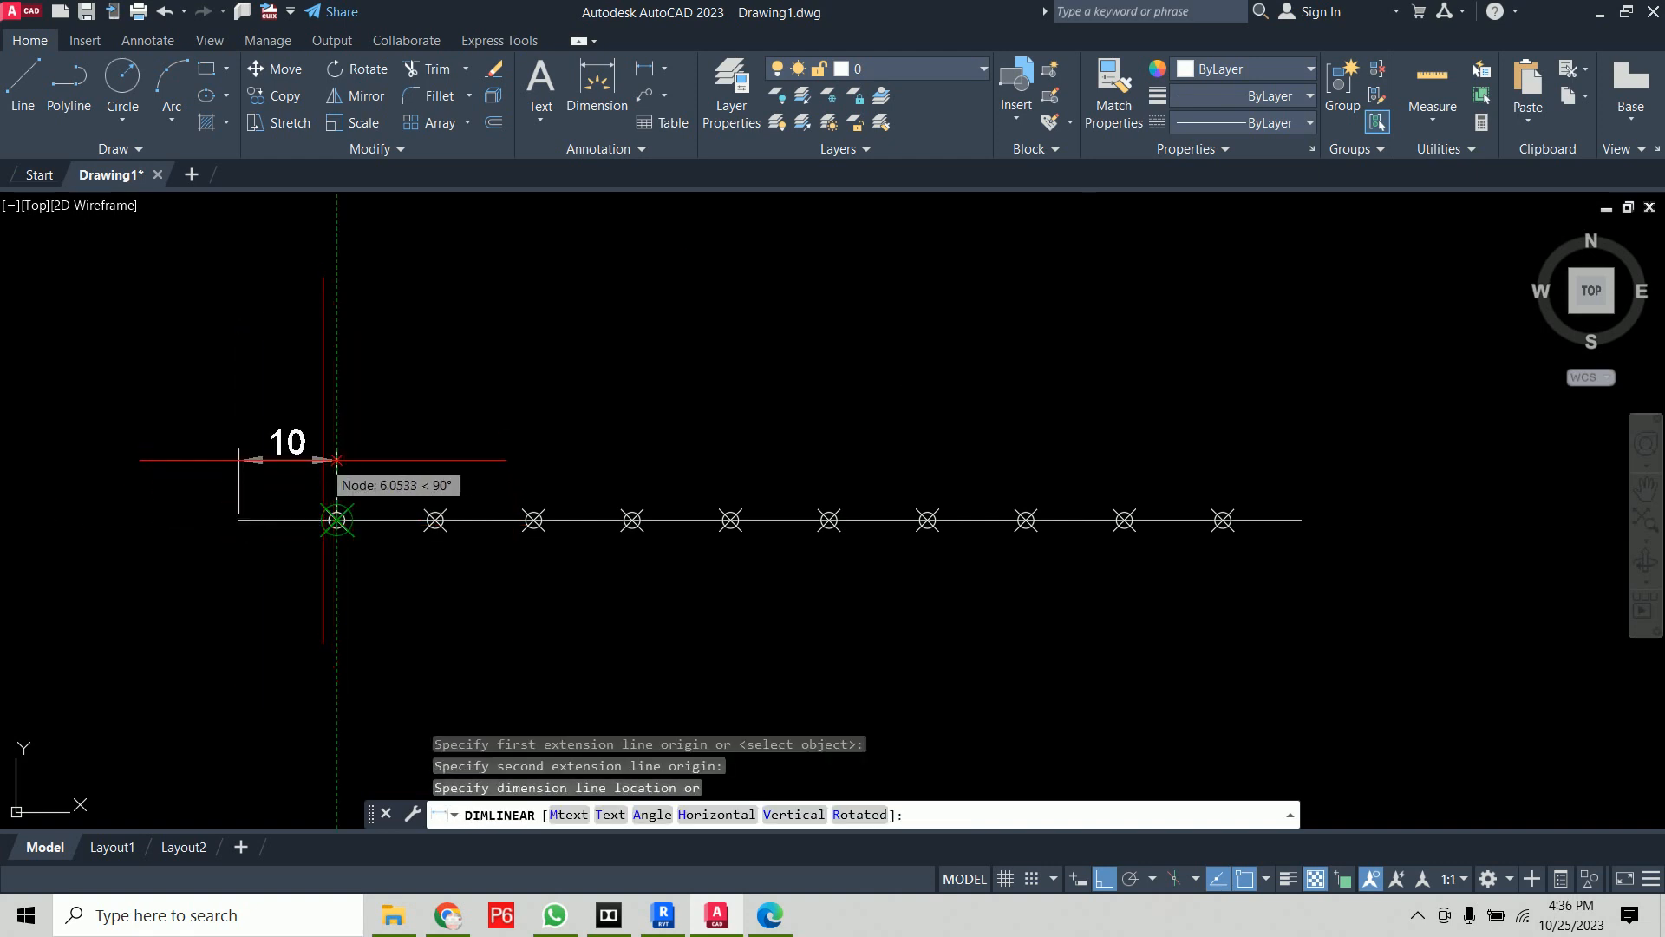
pyautogui.click(337, 460)
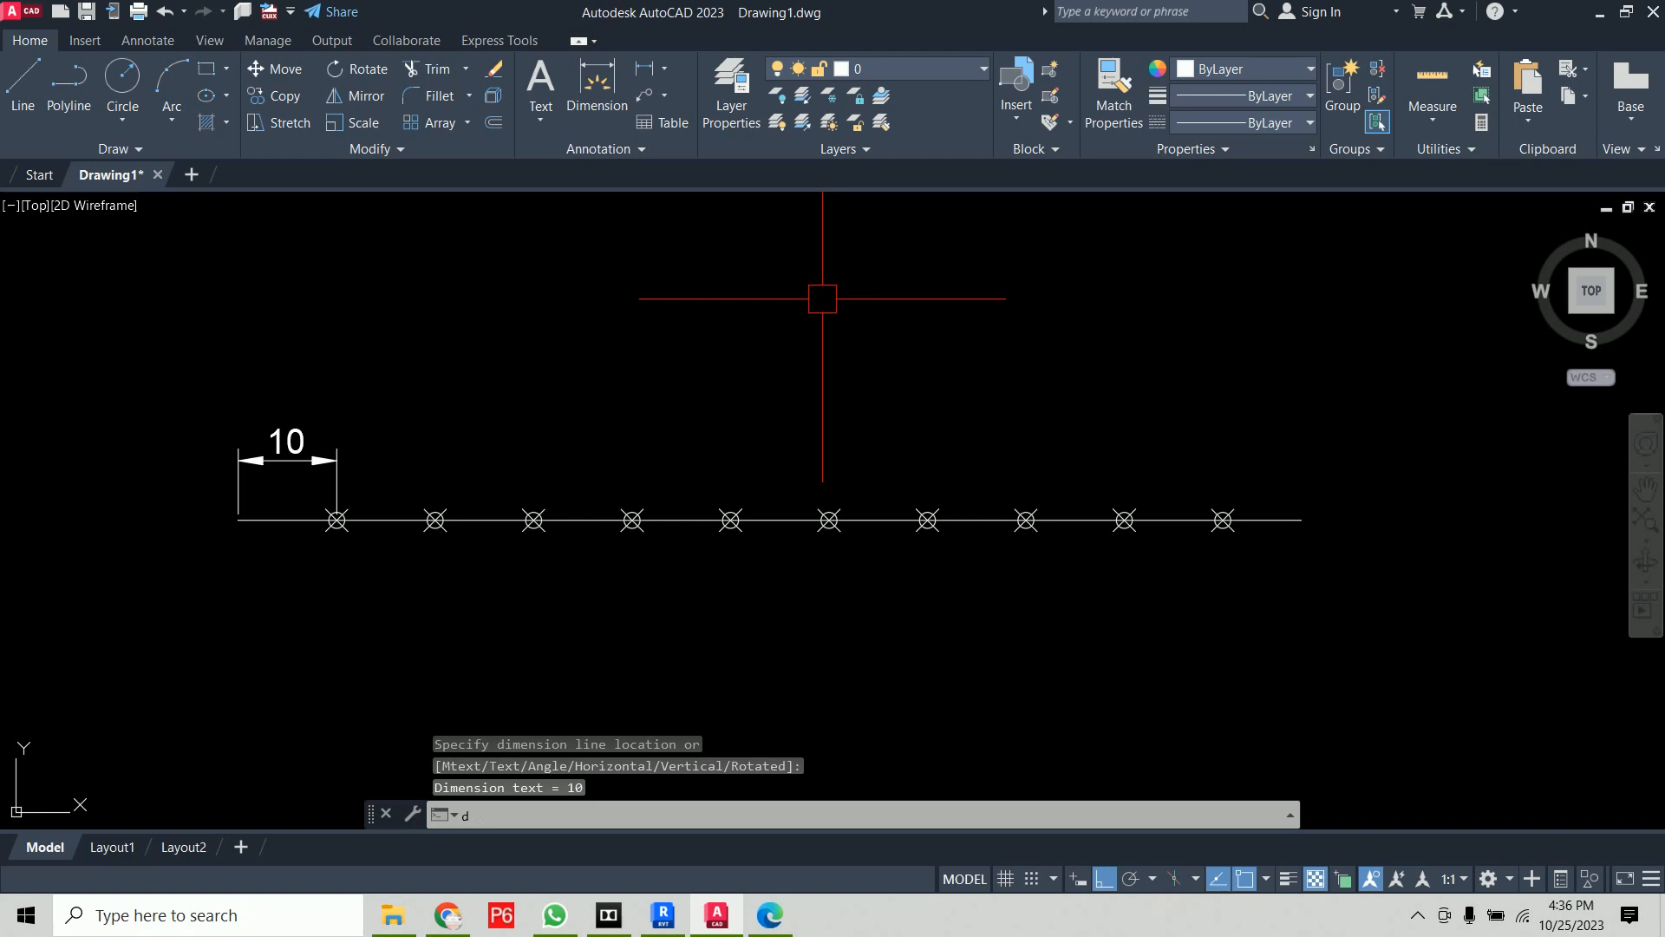
# Continue the dimension chain through each remaining measured point up to the line's right endpoint
pyautogui.write('dco')
pyautogui.press('Return')
pyautogui.click(434, 520)
pyautogui.click(533, 520)
pyautogui.click(633, 519)
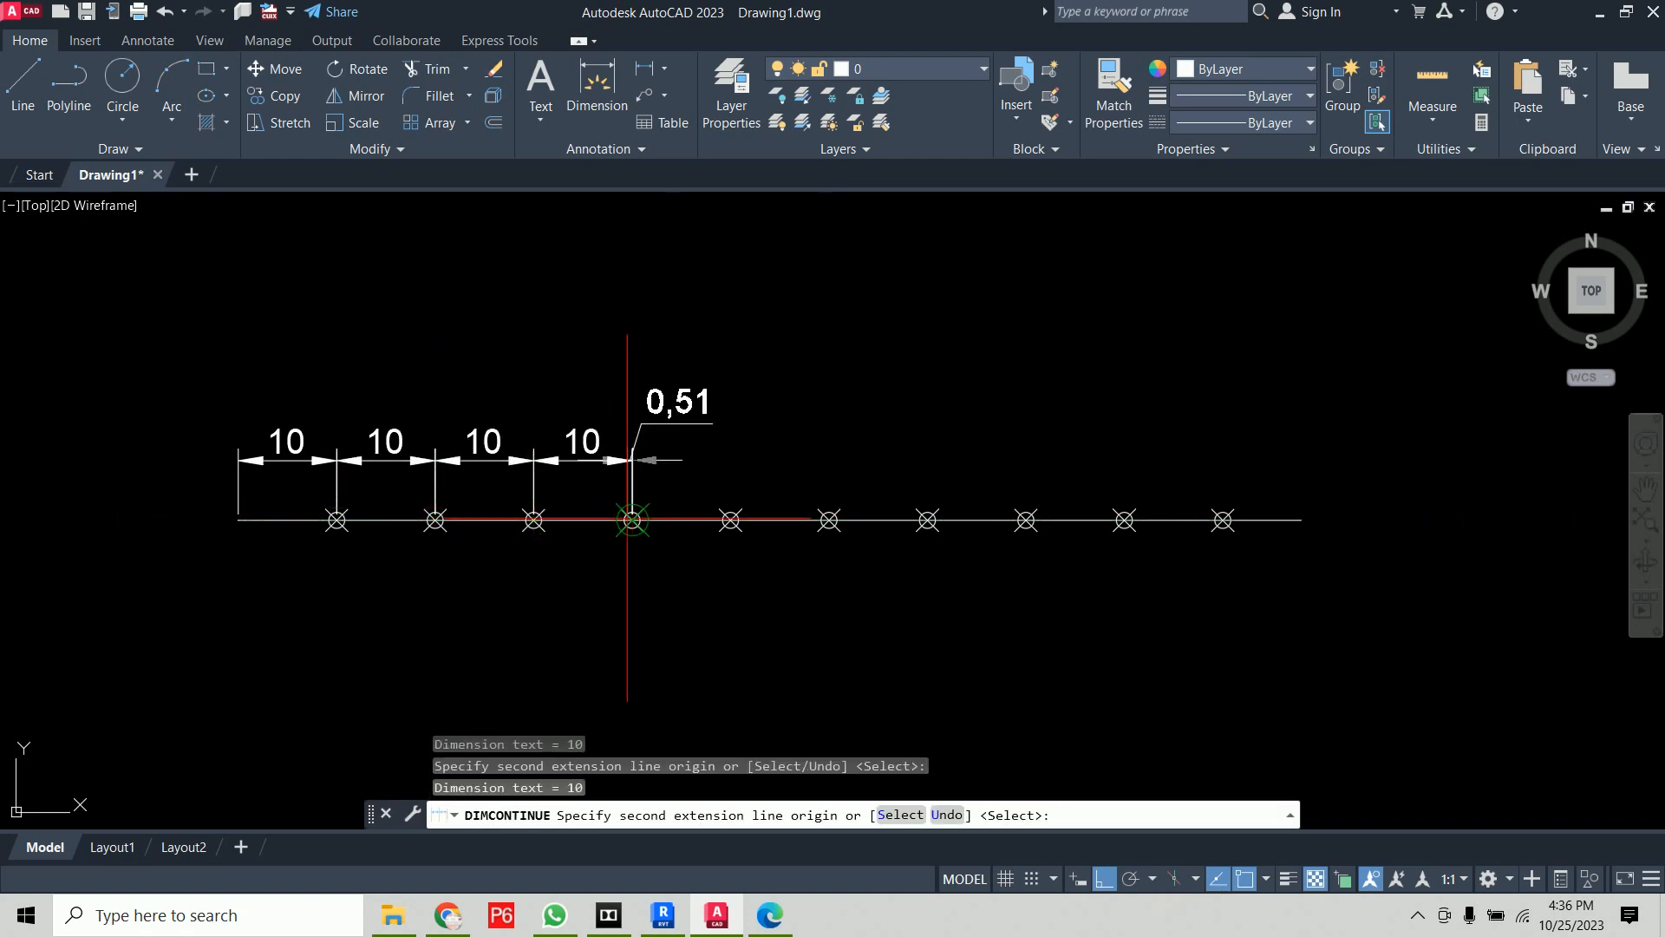
pyautogui.click(730, 520)
pyautogui.click(829, 520)
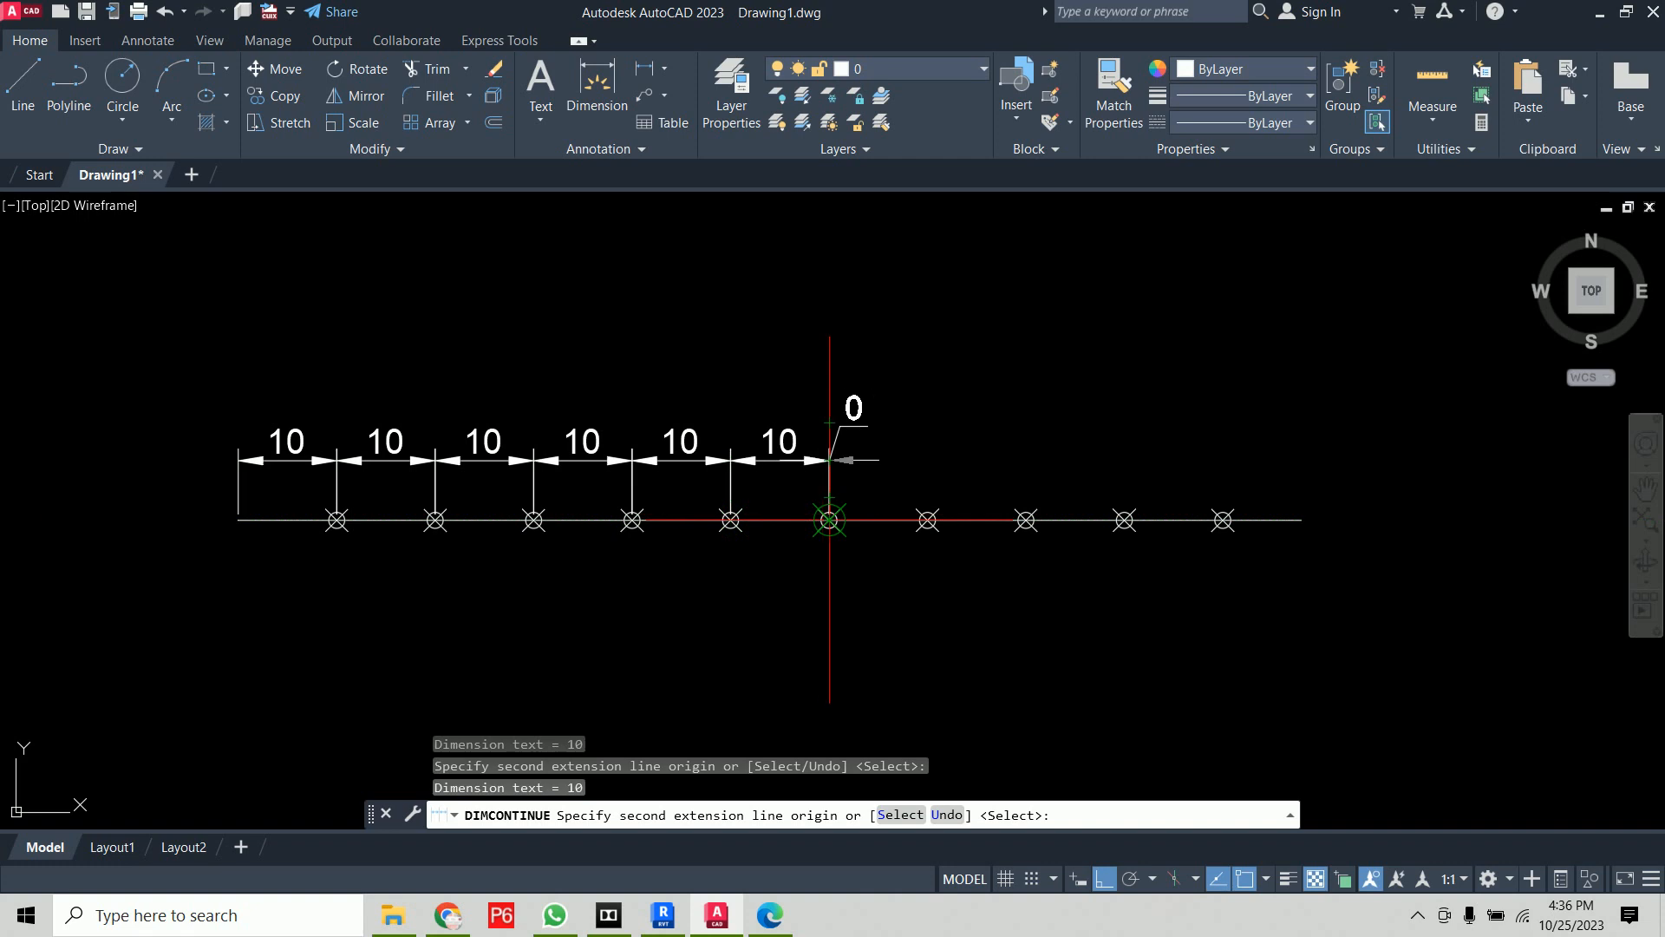
pyautogui.click(927, 519)
pyautogui.click(1026, 519)
pyautogui.click(1125, 519)
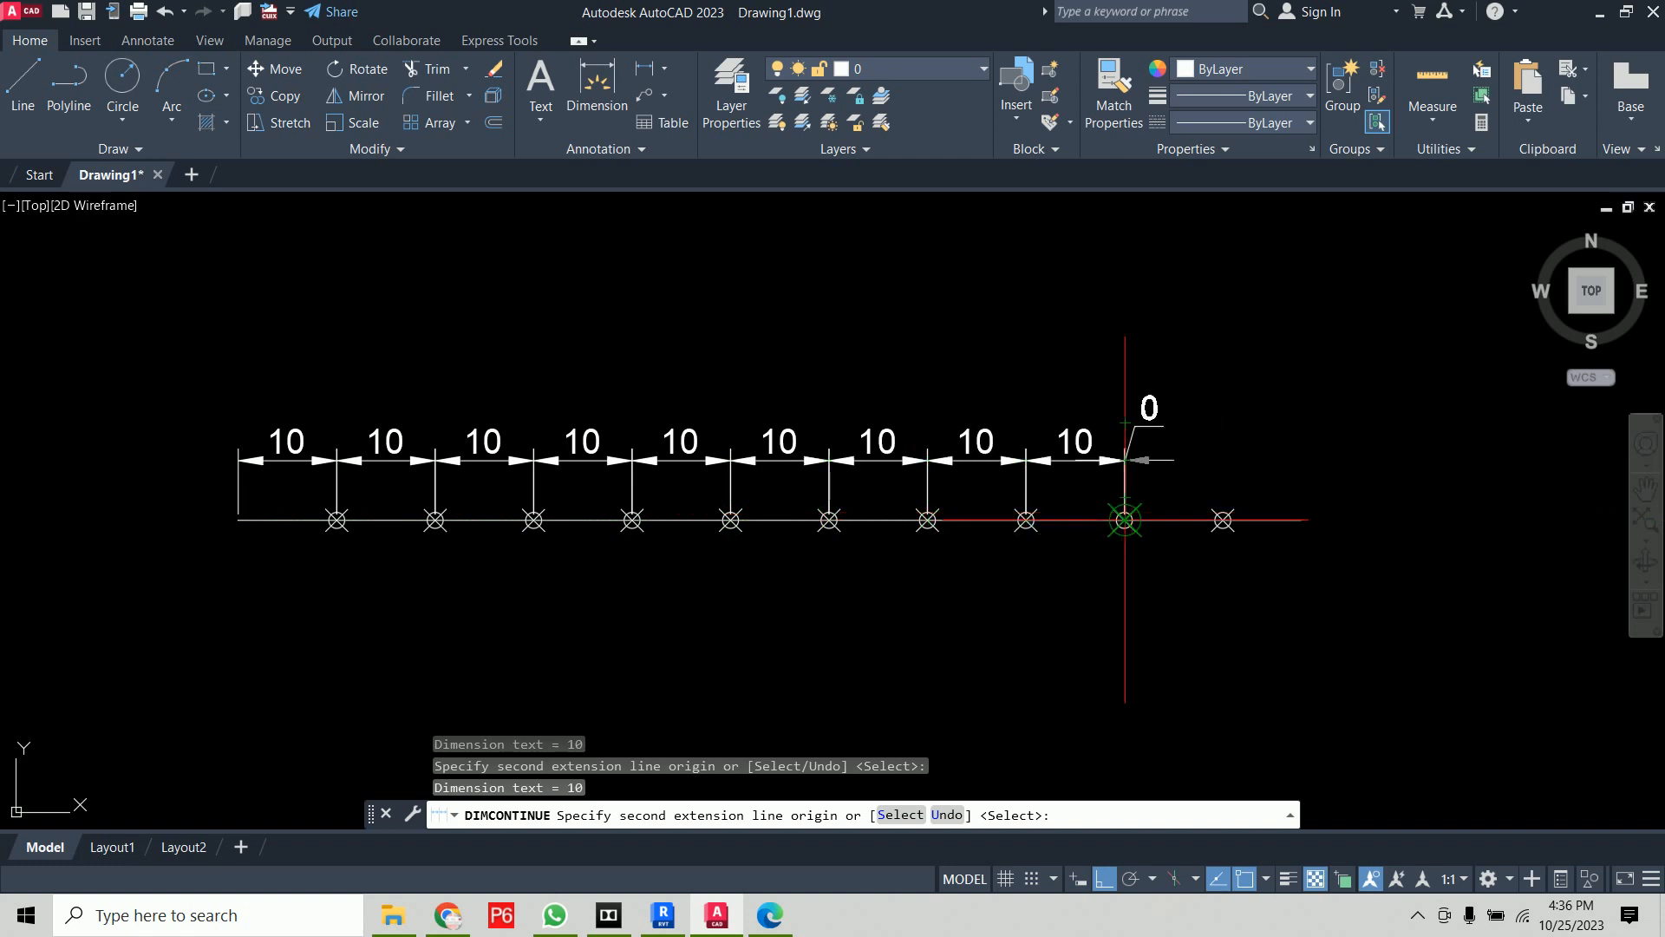
pyautogui.click(1223, 520)
pyautogui.click(1301, 519)
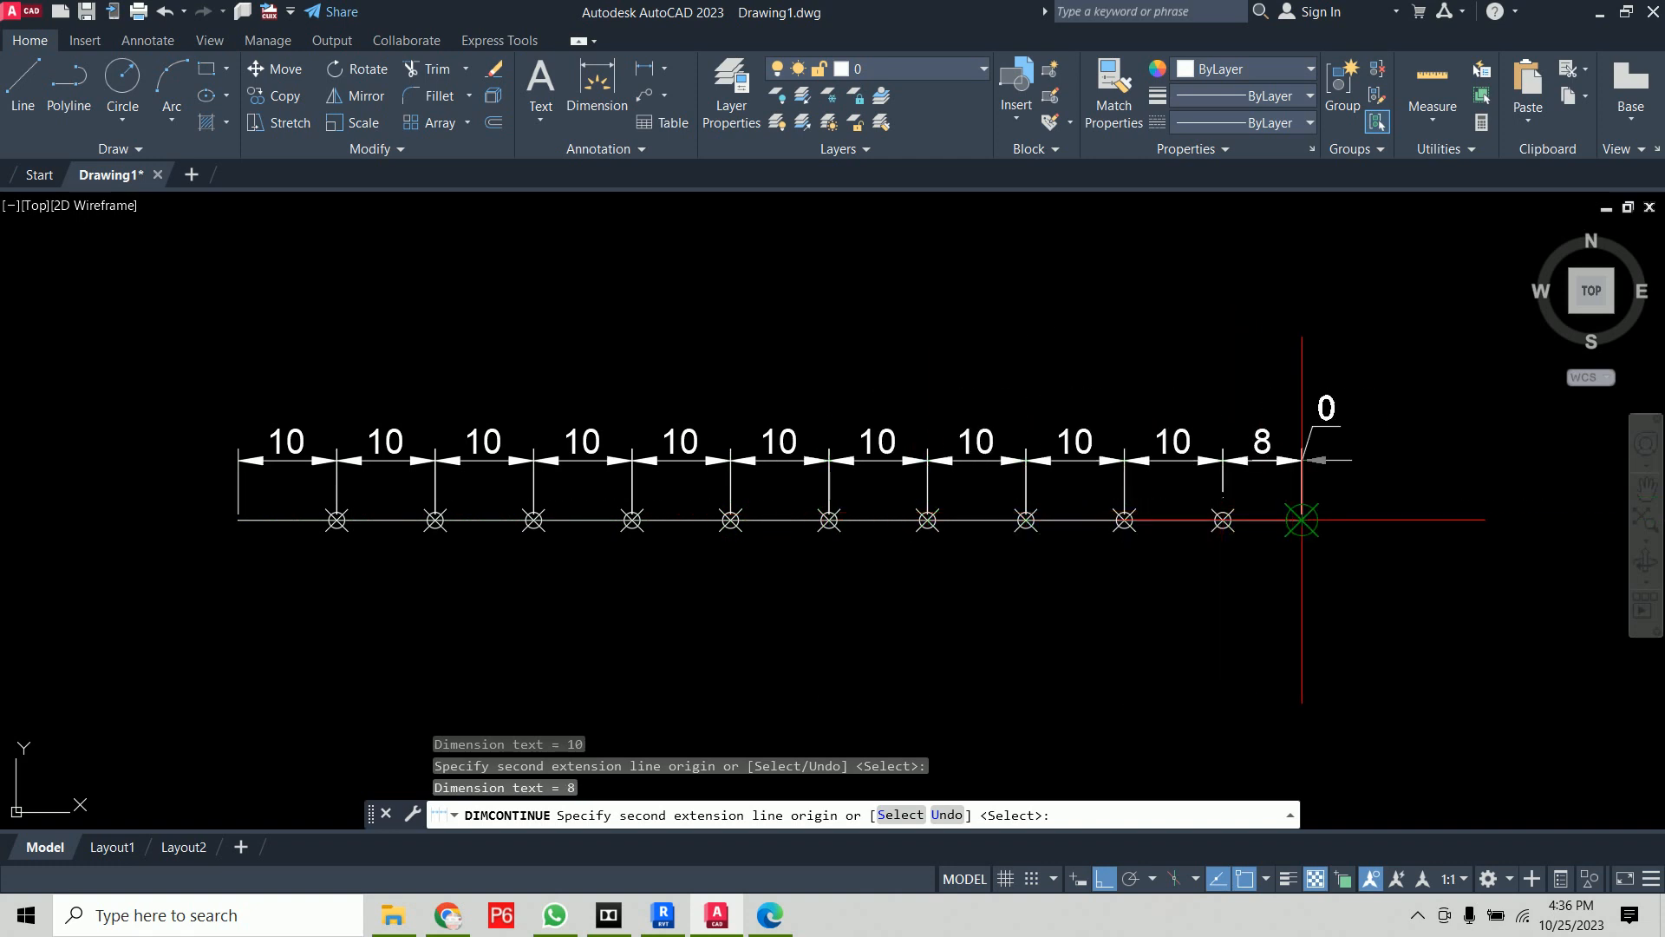
pyautogui.press('Return')
pyautogui.press('Return')
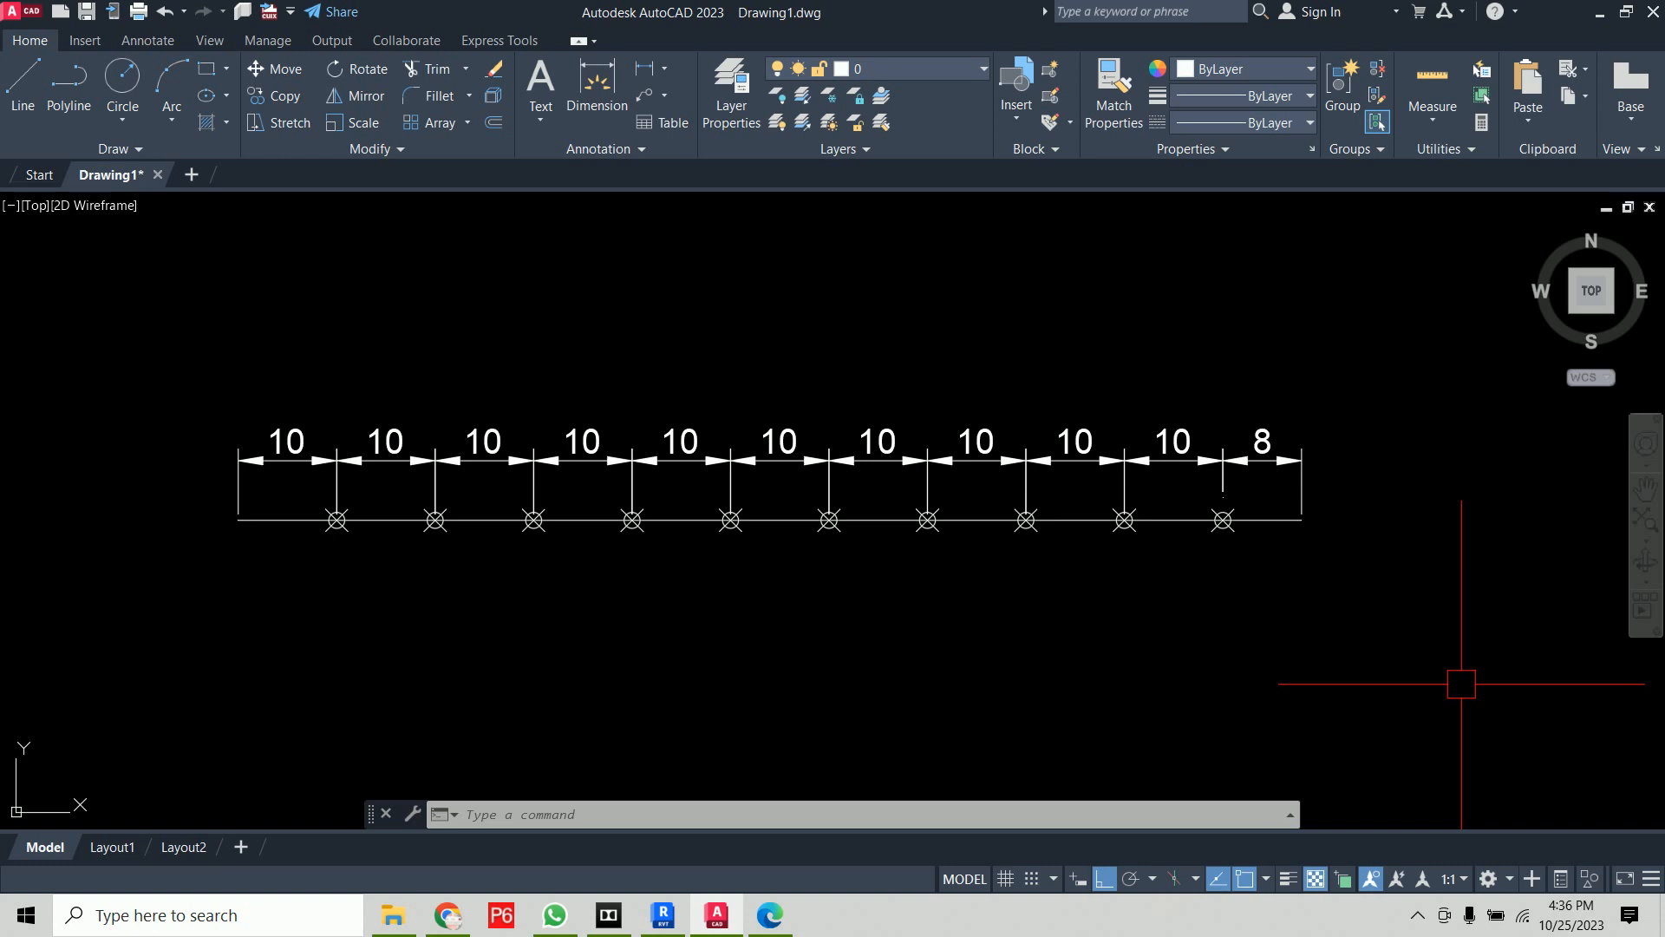
# Switch to the class notes PDF in Edge, tick item 47 Point Style, handwrite "PT ↵" beside it, and box the DDP TYPE command
pyautogui.click(769, 915)
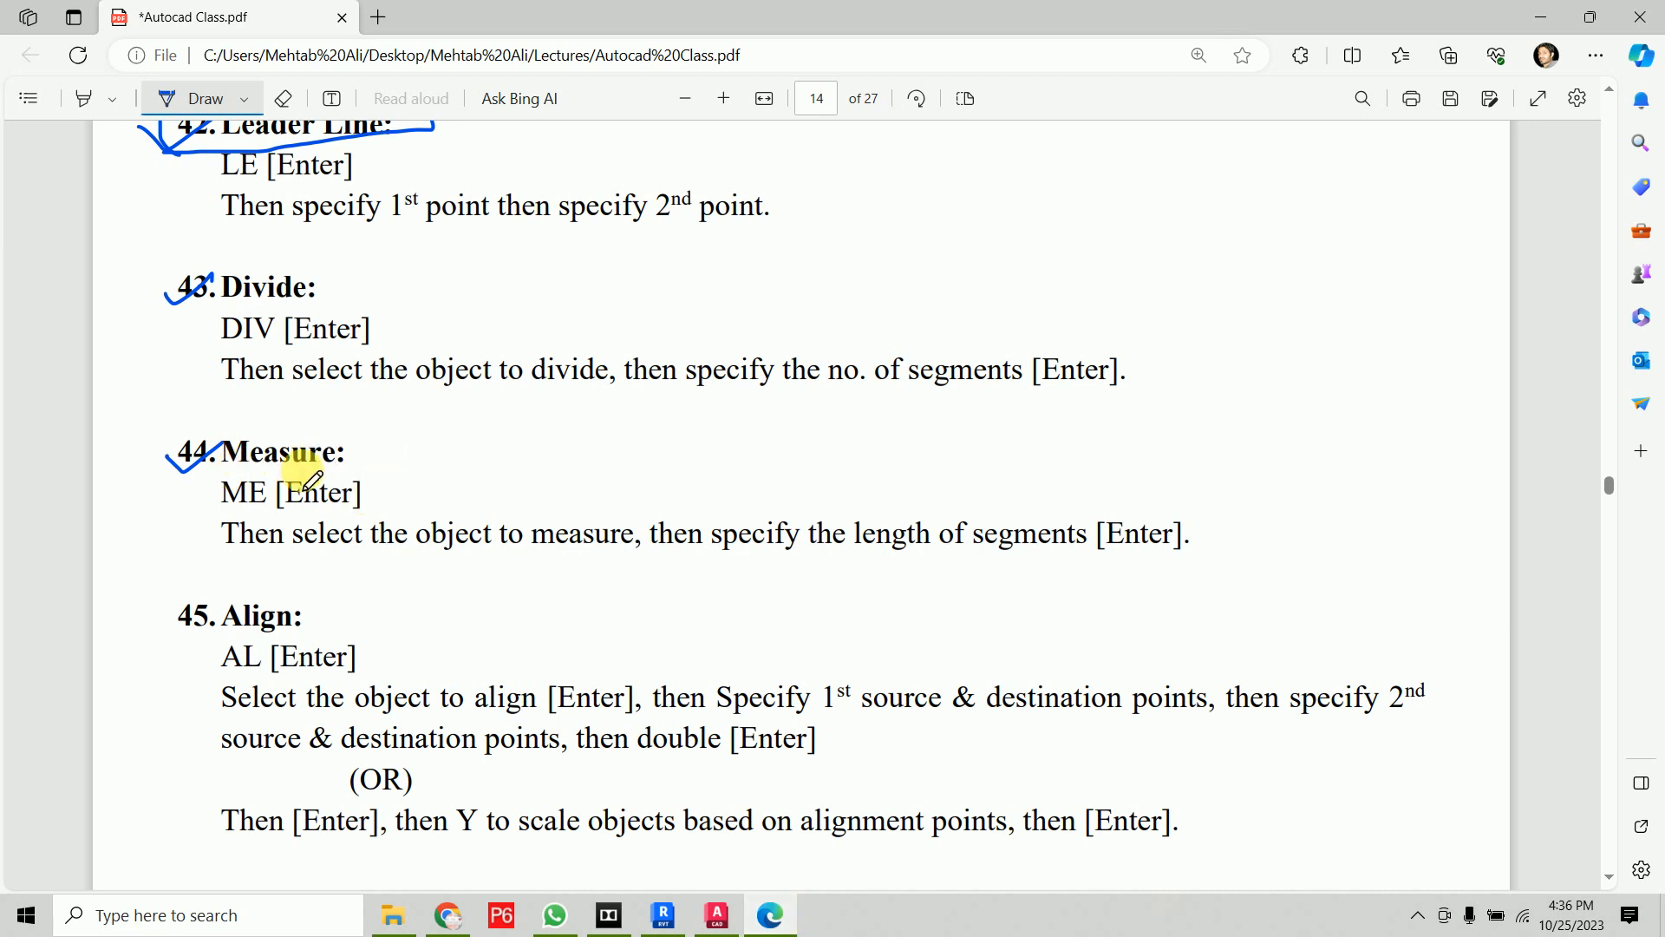
pyautogui.scroll(-5, 394, 440)
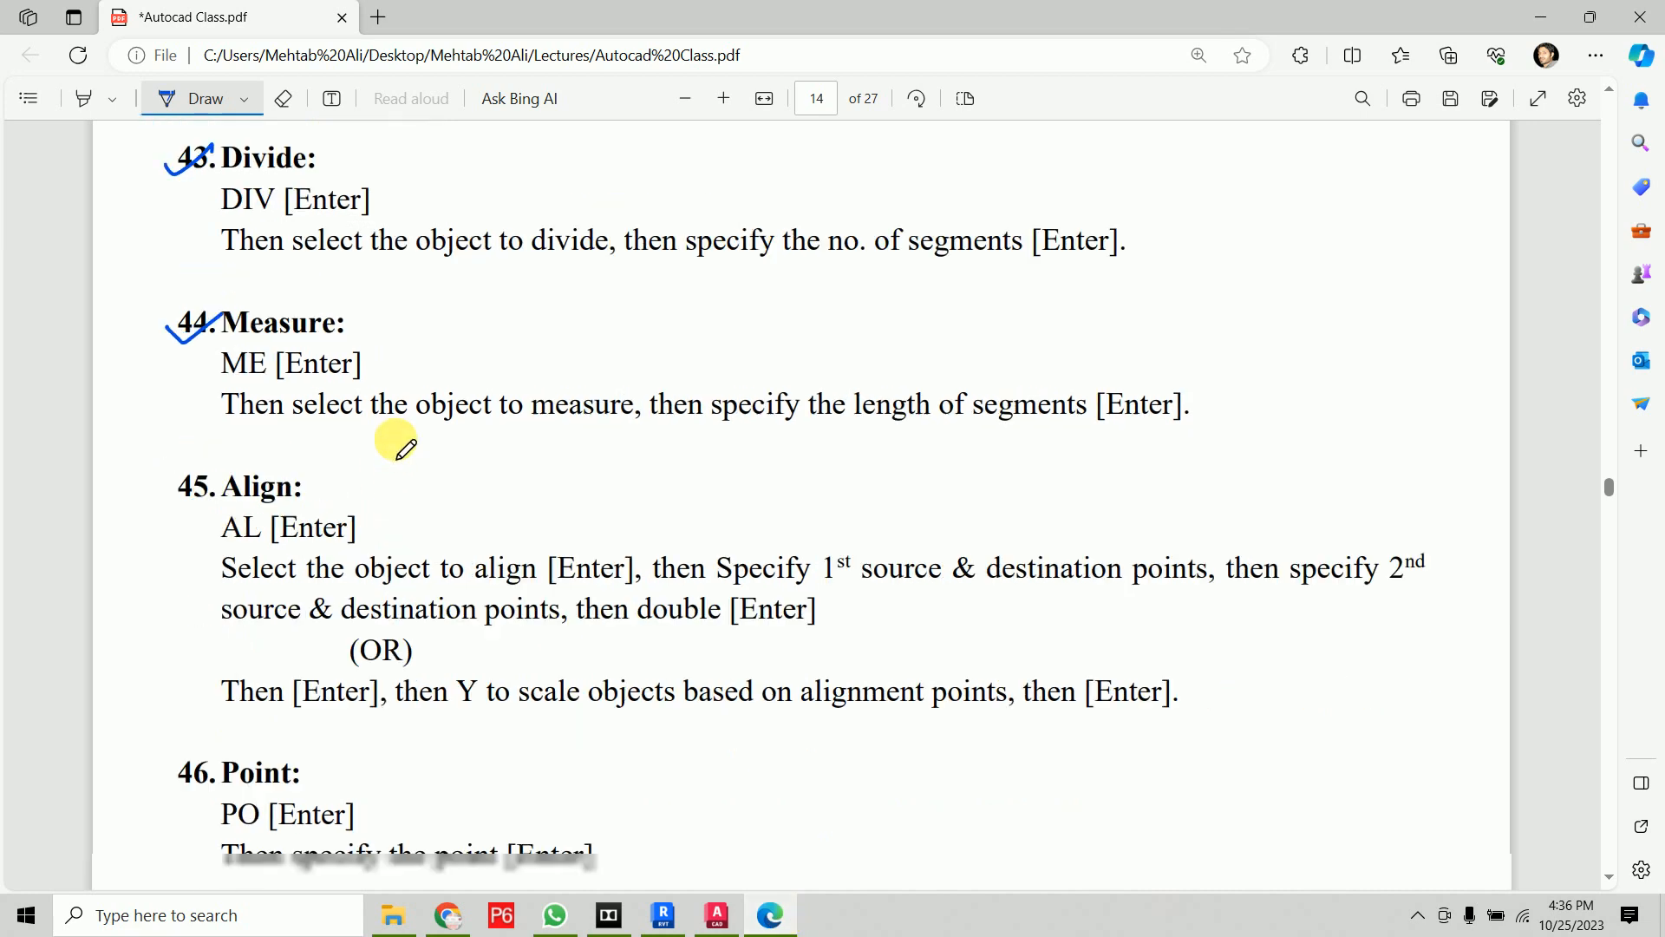
pyautogui.moveTo(150, 575)
pyautogui.mouseDown()
pyautogui.moveTo(164, 598)
pyautogui.moveTo(225, 538)
pyautogui.mouseUp()
pyautogui.moveTo(222, 638)
pyautogui.mouseDown()
pyautogui.moveTo(428, 639)
pyautogui.moveTo(512, 629)
pyautogui.moveTo(531, 606)
pyautogui.moveTo(567, 606)
pyautogui.moveTo(556, 640)
pyautogui.moveTo(617, 621)
pyautogui.moveTo(595, 628)
pyautogui.moveTo(607, 637)
pyautogui.mouseUp()
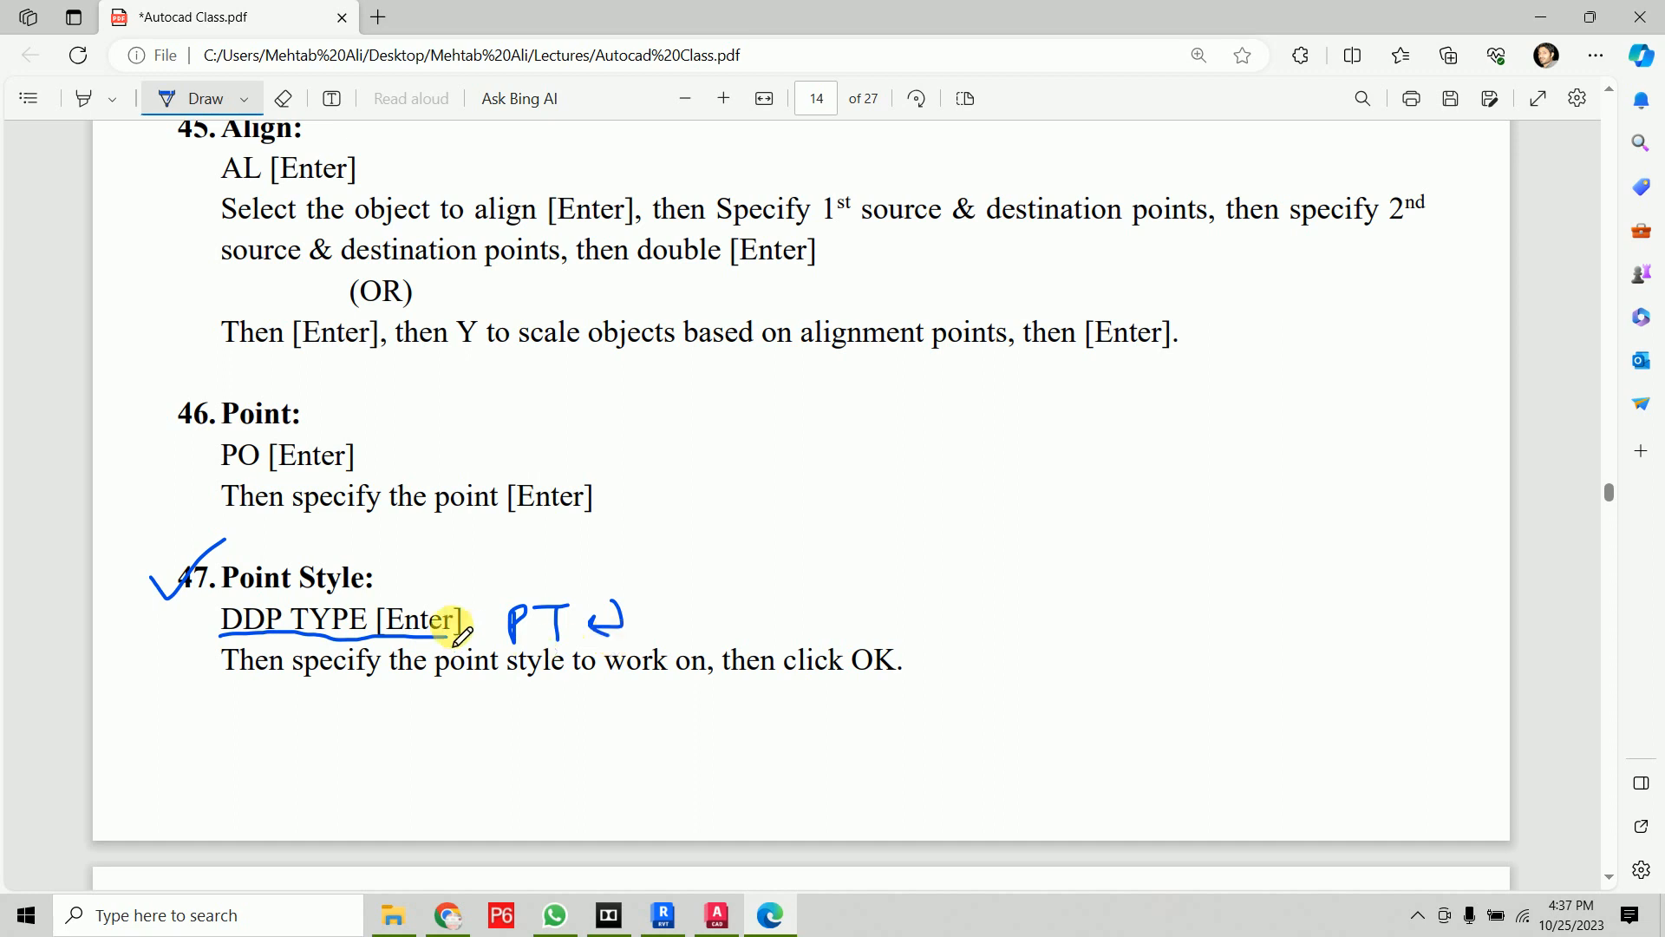
pyautogui.moveTo(214, 648)
pyautogui.mouseDown()
pyautogui.moveTo(425, 652)
pyautogui.moveTo(465, 632)
pyautogui.moveTo(476, 584)
pyautogui.moveTo(372, 576)
pyautogui.moveTo(233, 618)
pyautogui.moveTo(222, 644)
pyautogui.mouseUp()
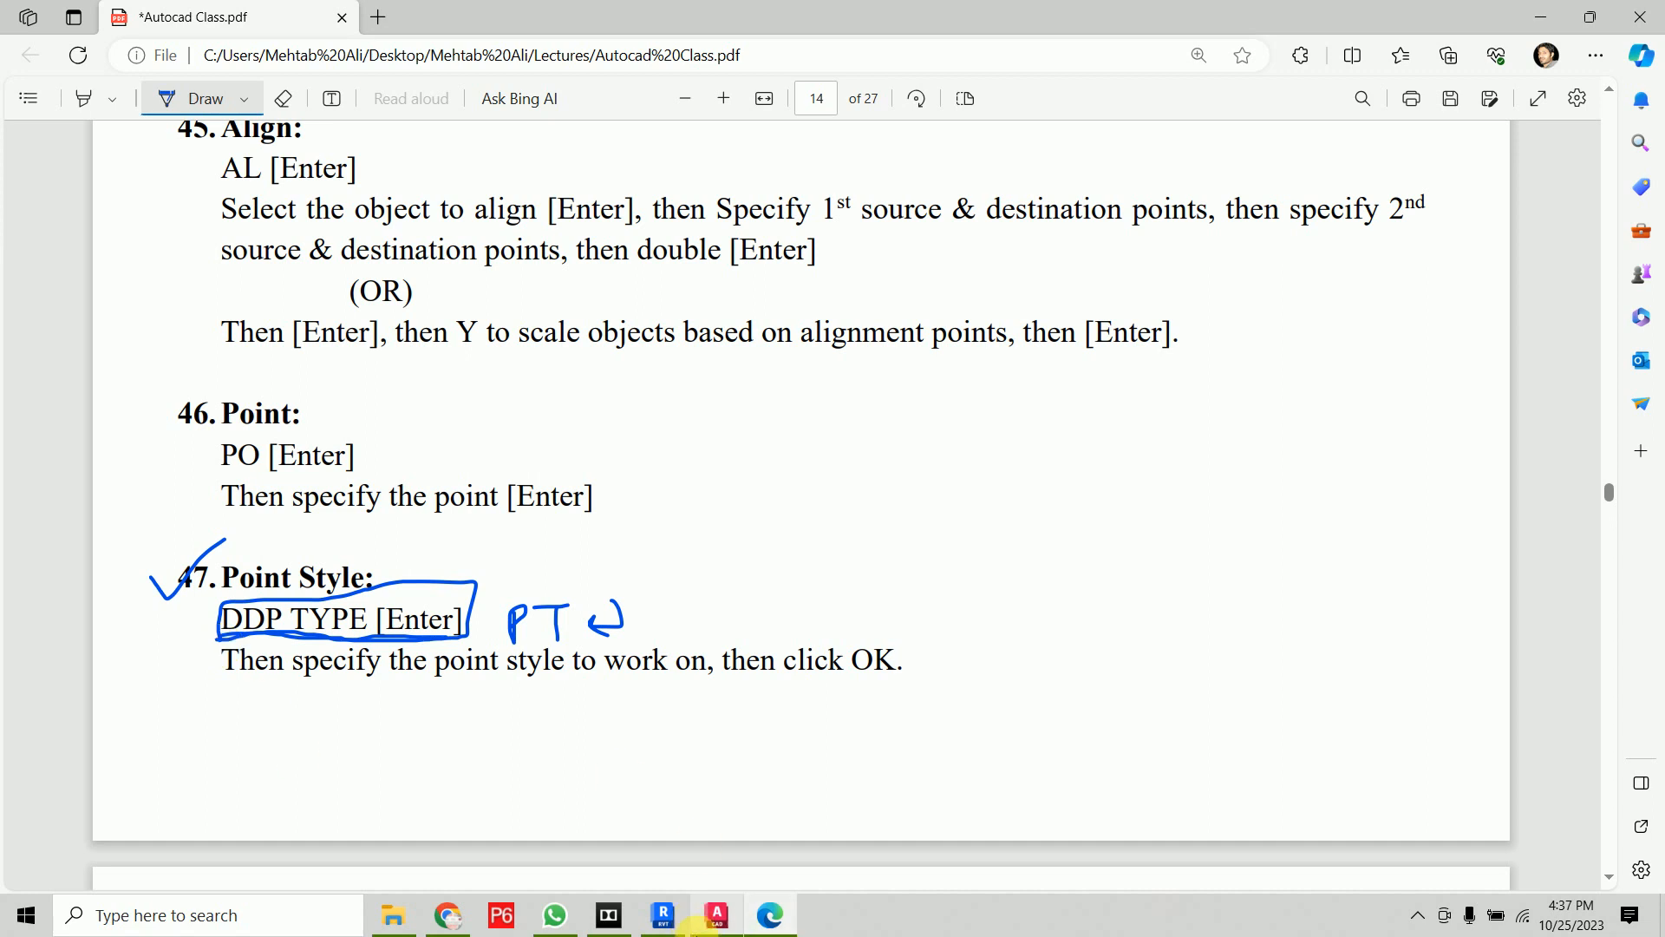
# Switch back to AutoCAD, open the Point Style settings with DDPTYPE to view them, and close them without changes
pyautogui.click(716, 915)
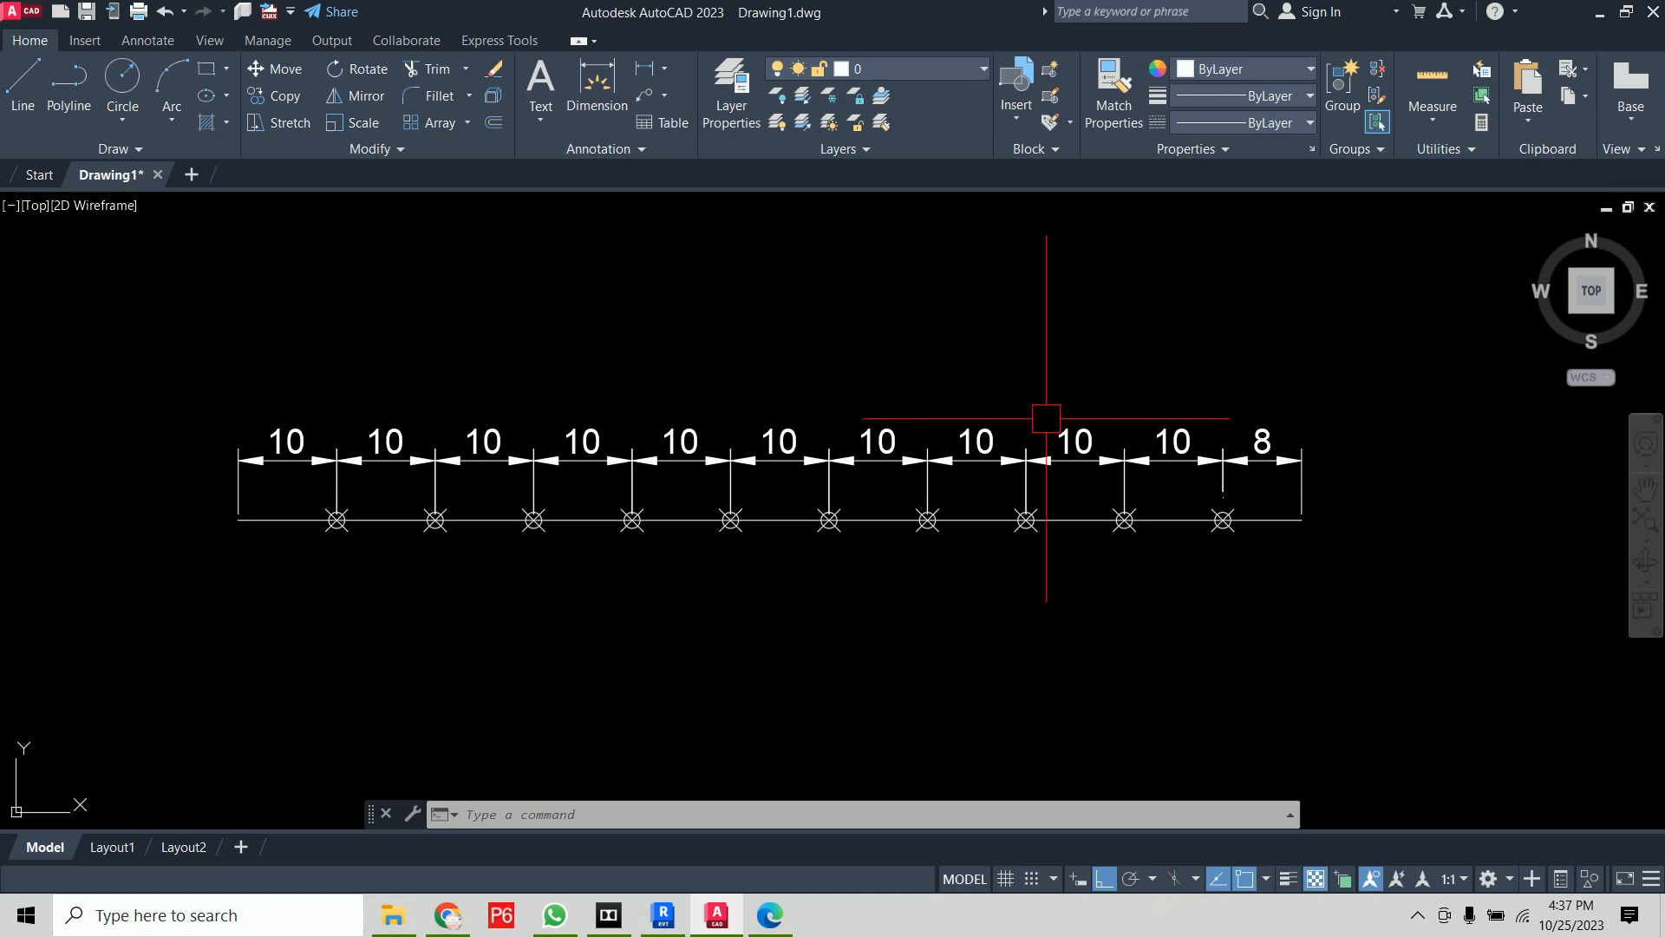
pyautogui.write('ddptype')
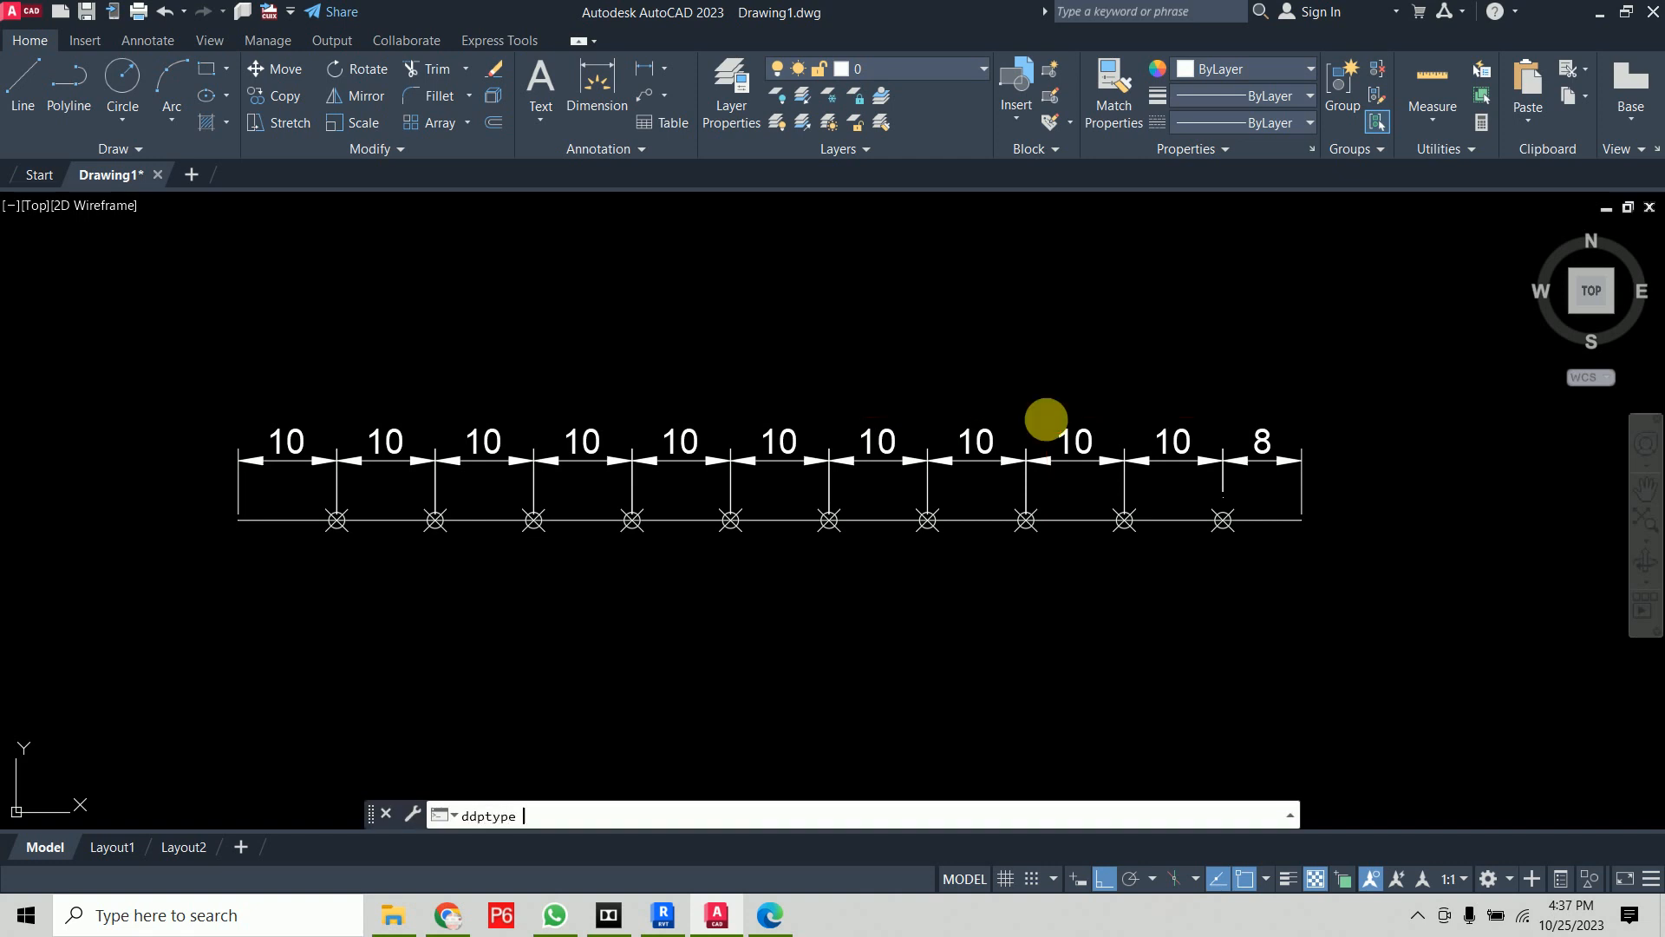
pyautogui.press('Return')
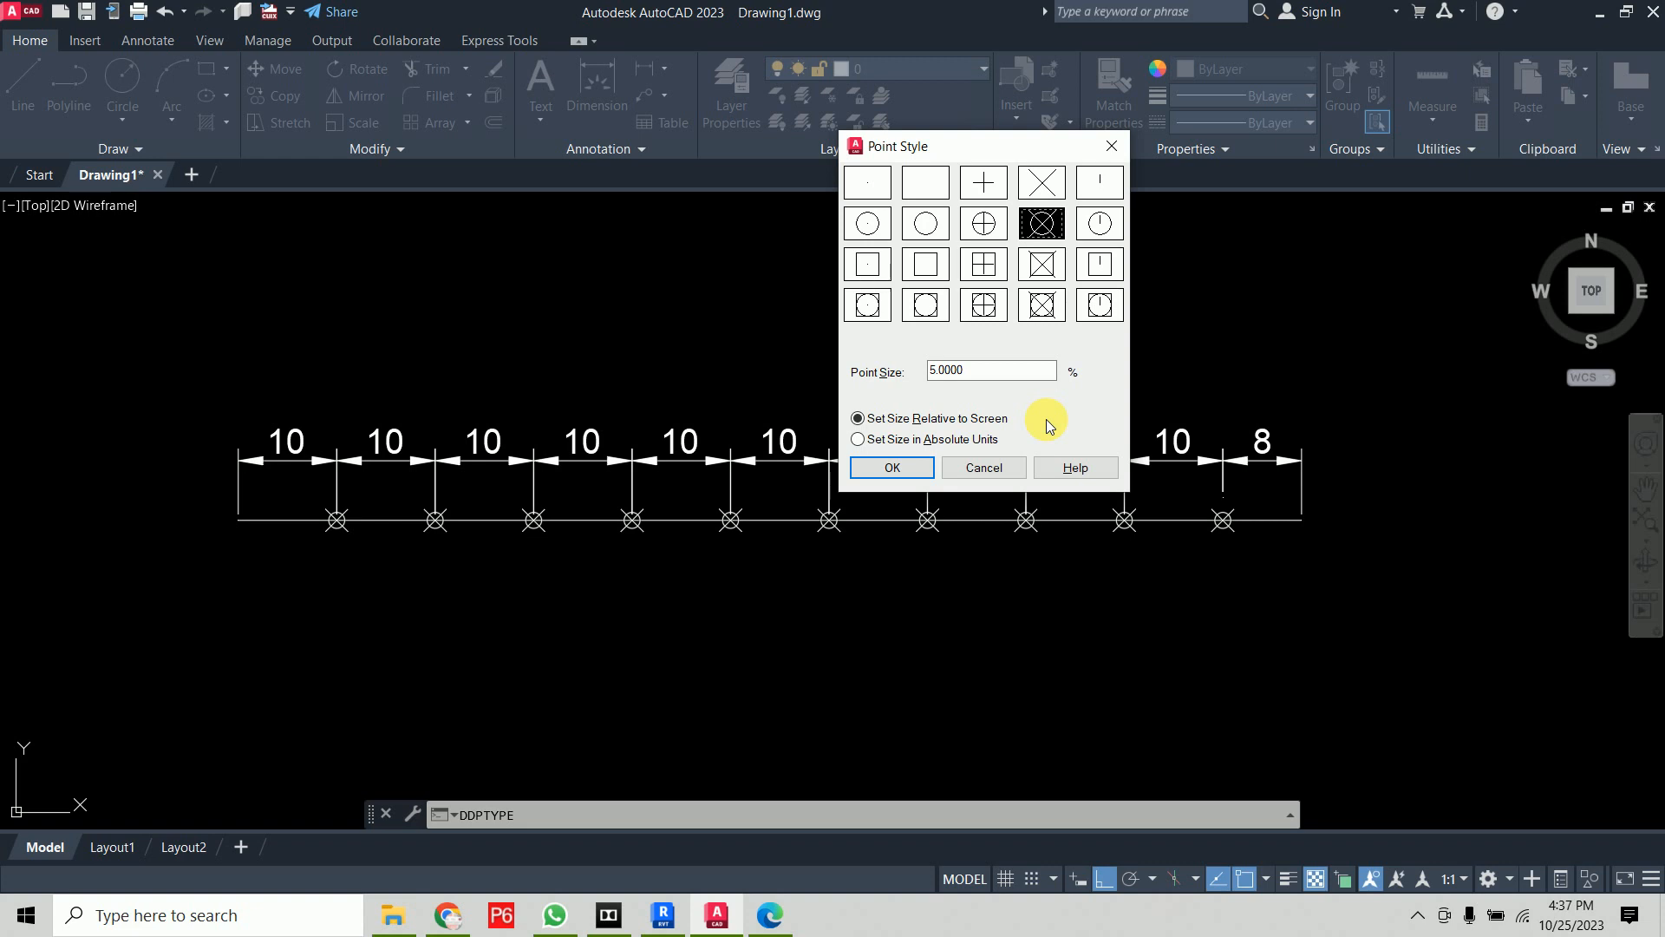
pyautogui.click(1111, 143)
# Return to the class notes PDF in Edge and go to item 48 Properties on page 15
pyautogui.click(769, 915)
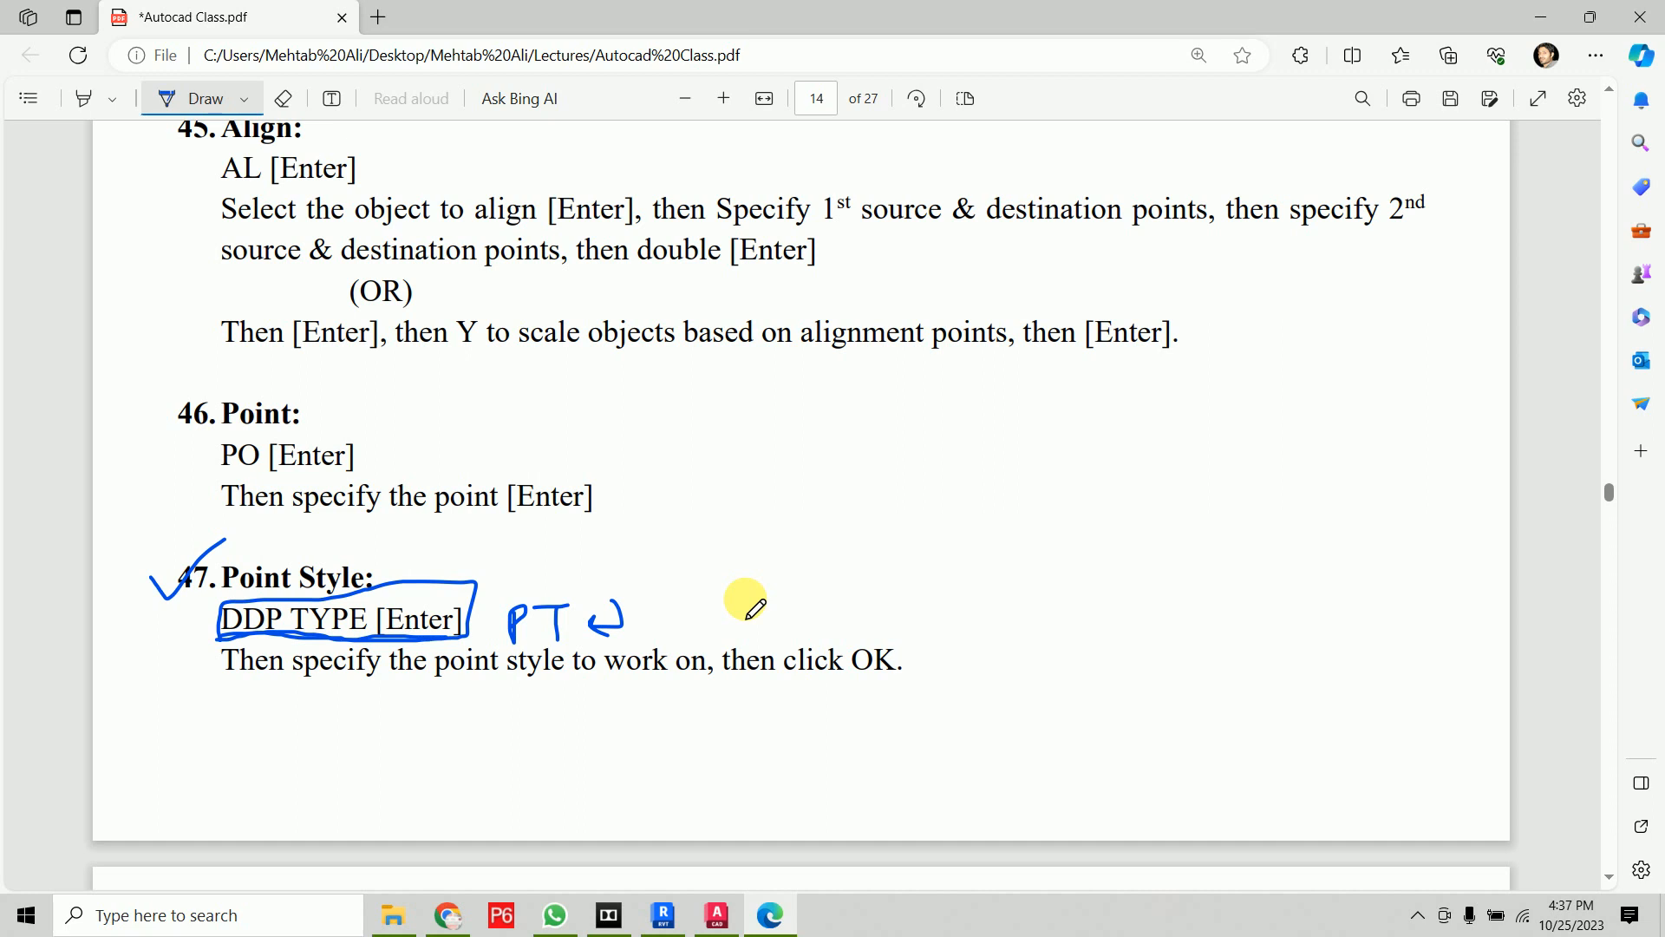
pyautogui.scroll(1, 745, 599)
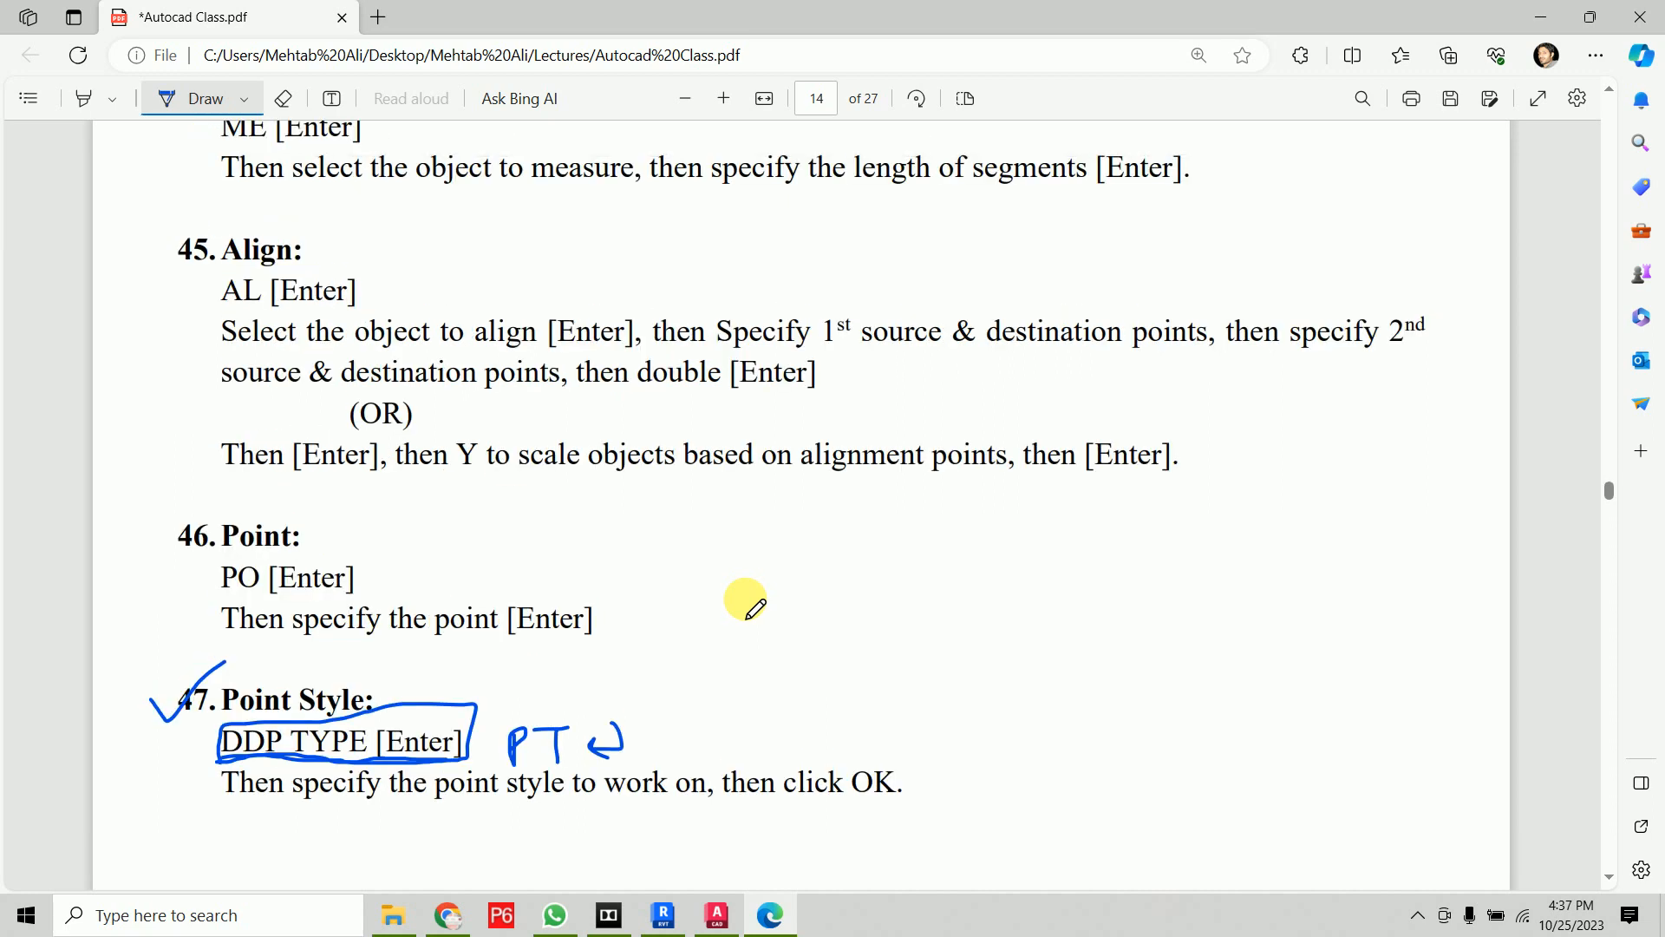
pyautogui.scroll(-5, 520, 431)
pyautogui.scroll(-1, 519, 431)
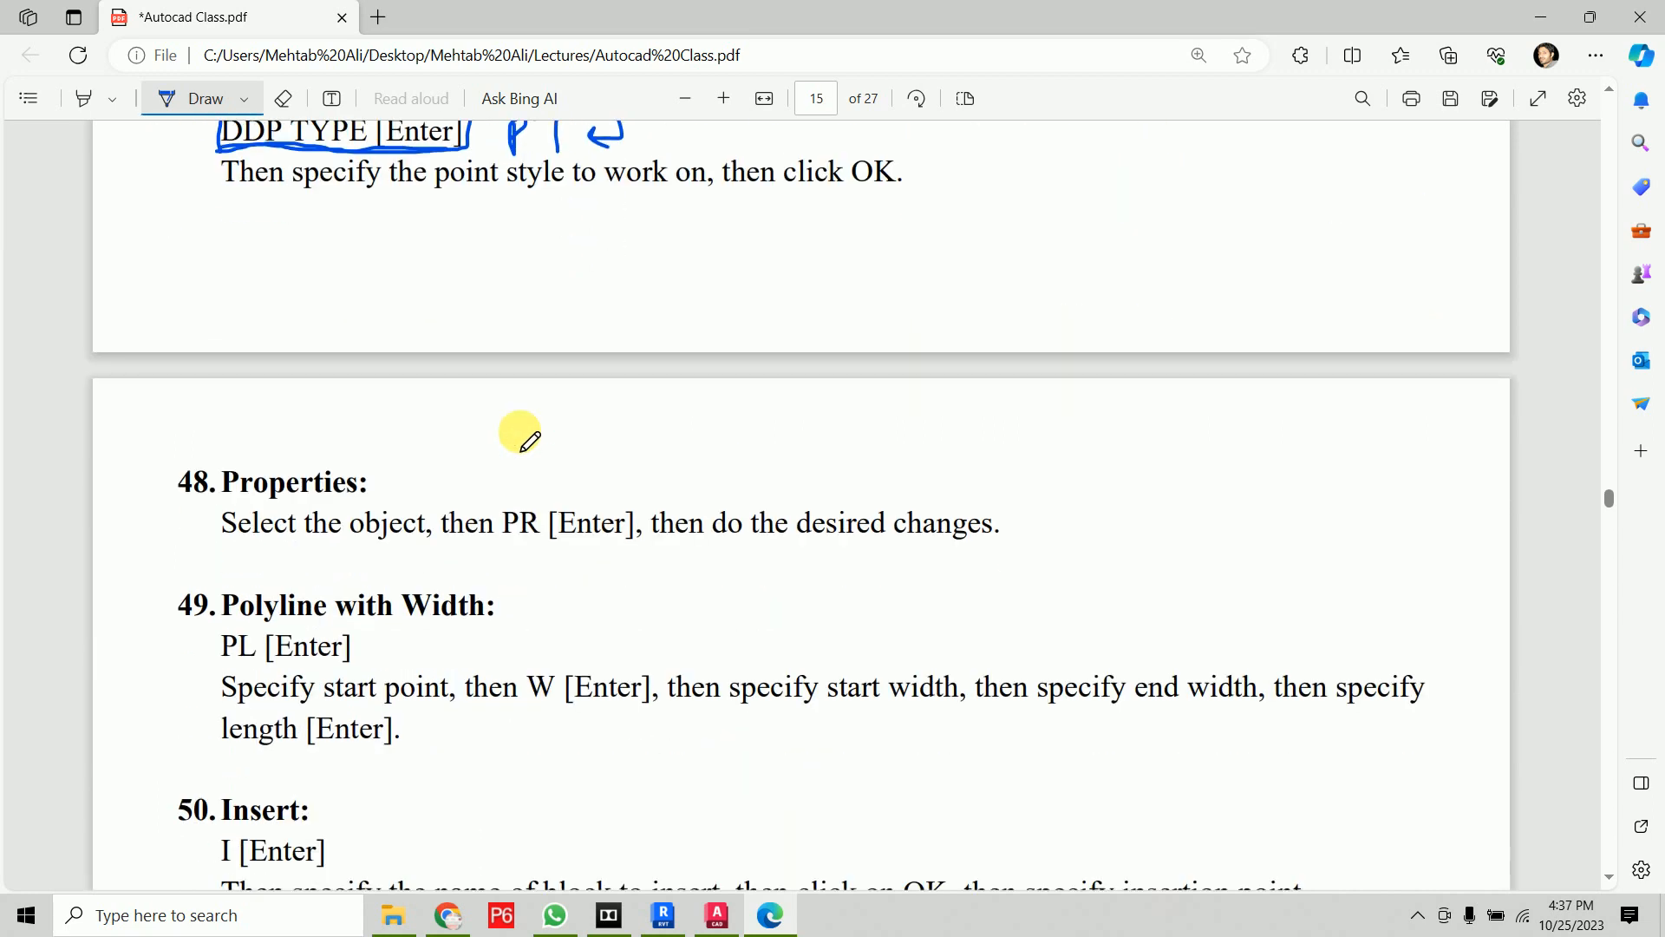
# Handwrite "Block" in the blank space beside item 55 Design Center in the class notes and draw a box around it
pyautogui.scroll(-12, 520, 434)
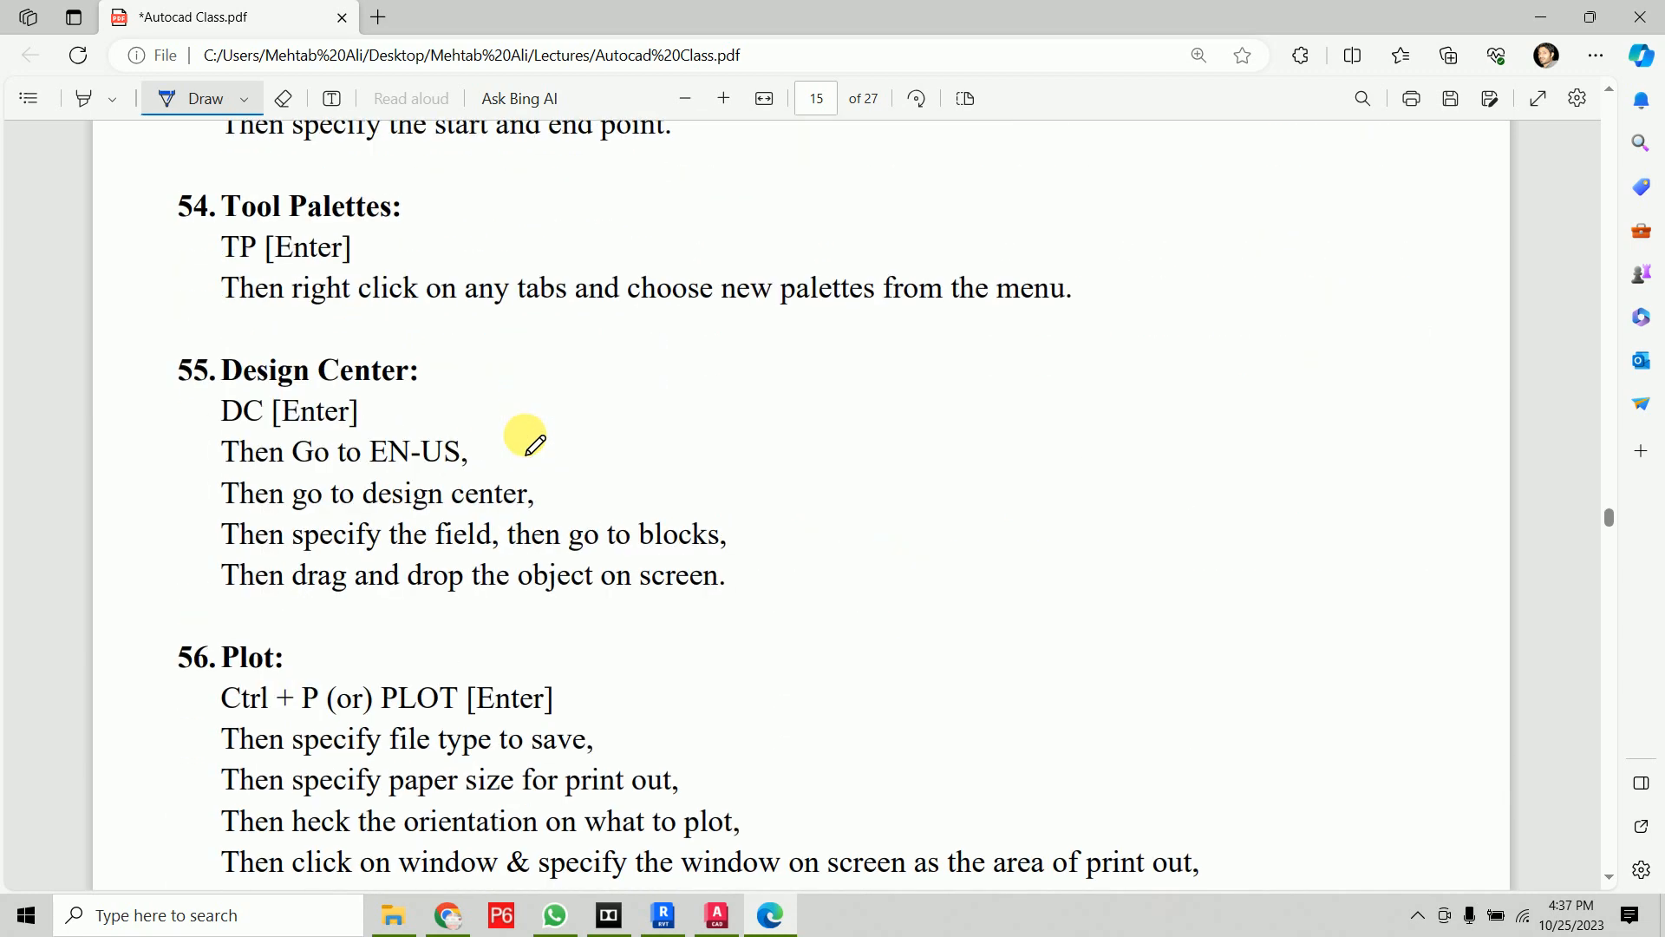
pyautogui.moveTo(987, 434)
pyautogui.mouseDown()
pyautogui.moveTo(984, 387)
pyautogui.moveTo(1002, 431)
pyautogui.moveTo(1023, 372)
pyautogui.moveTo(1038, 416)
pyautogui.moveTo(1103, 371)
pyautogui.moveTo(1125, 414)
pyautogui.moveTo(1134, 342)
pyautogui.moveTo(955, 379)
pyautogui.moveTo(1115, 460)
pyautogui.moveTo(1142, 341)
pyautogui.mouseUp()
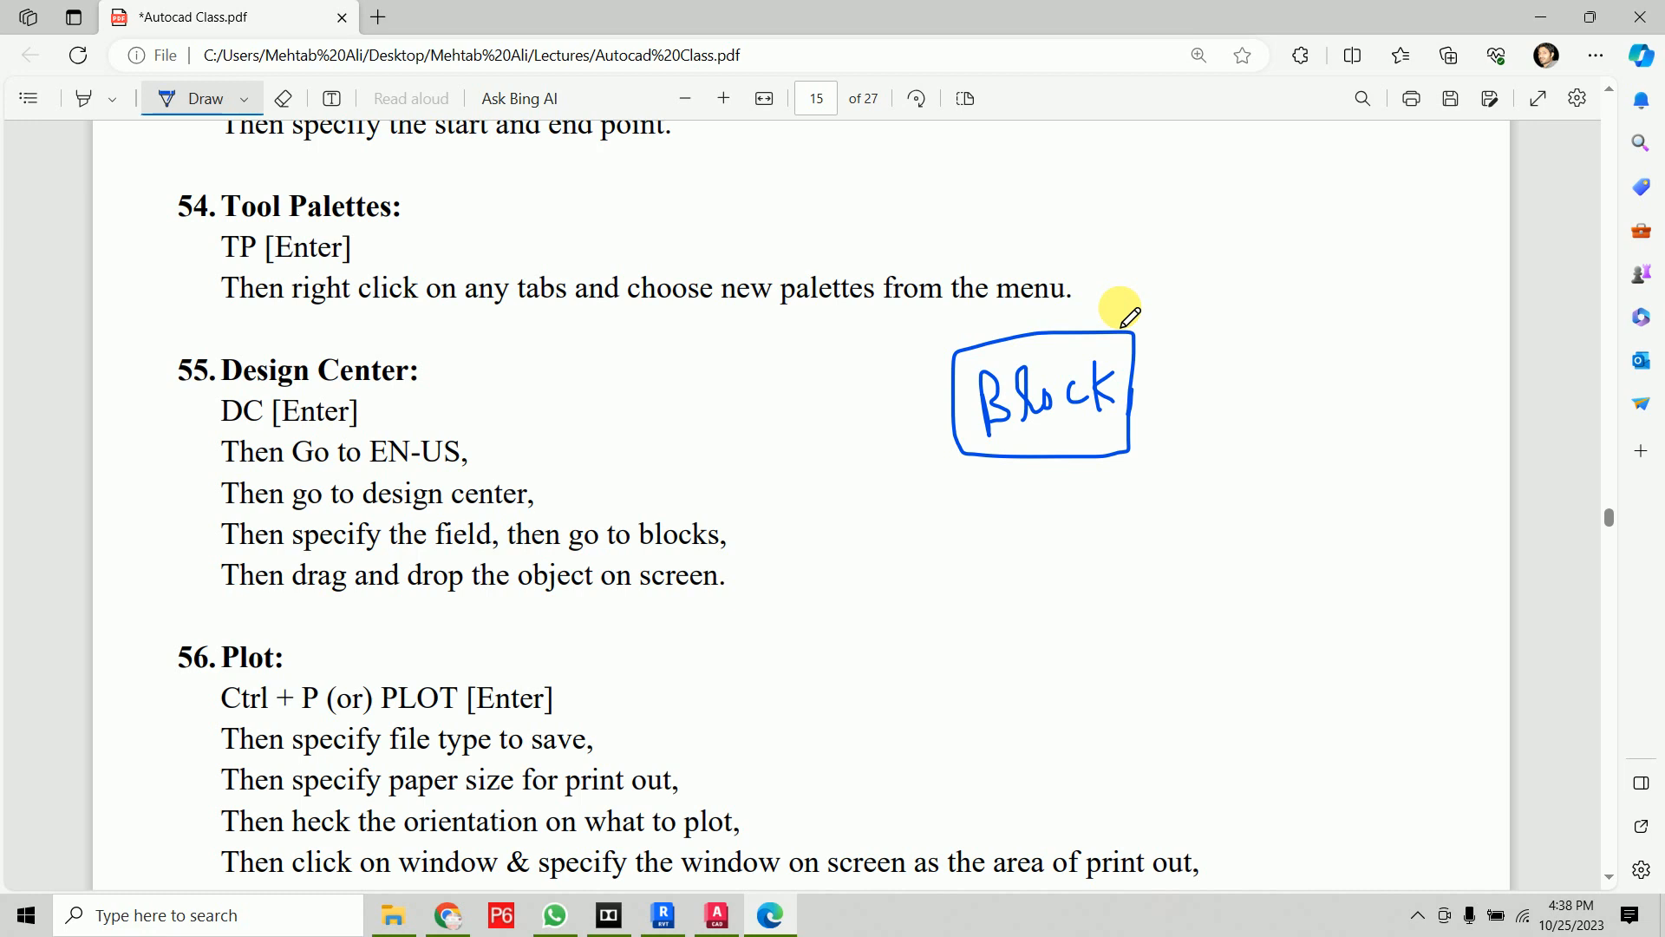
# Review the already covered notes back past item 35 Dimensions of Object, and return to item 48 Properties on page 15
pyautogui.scroll(12, 1153, 392)
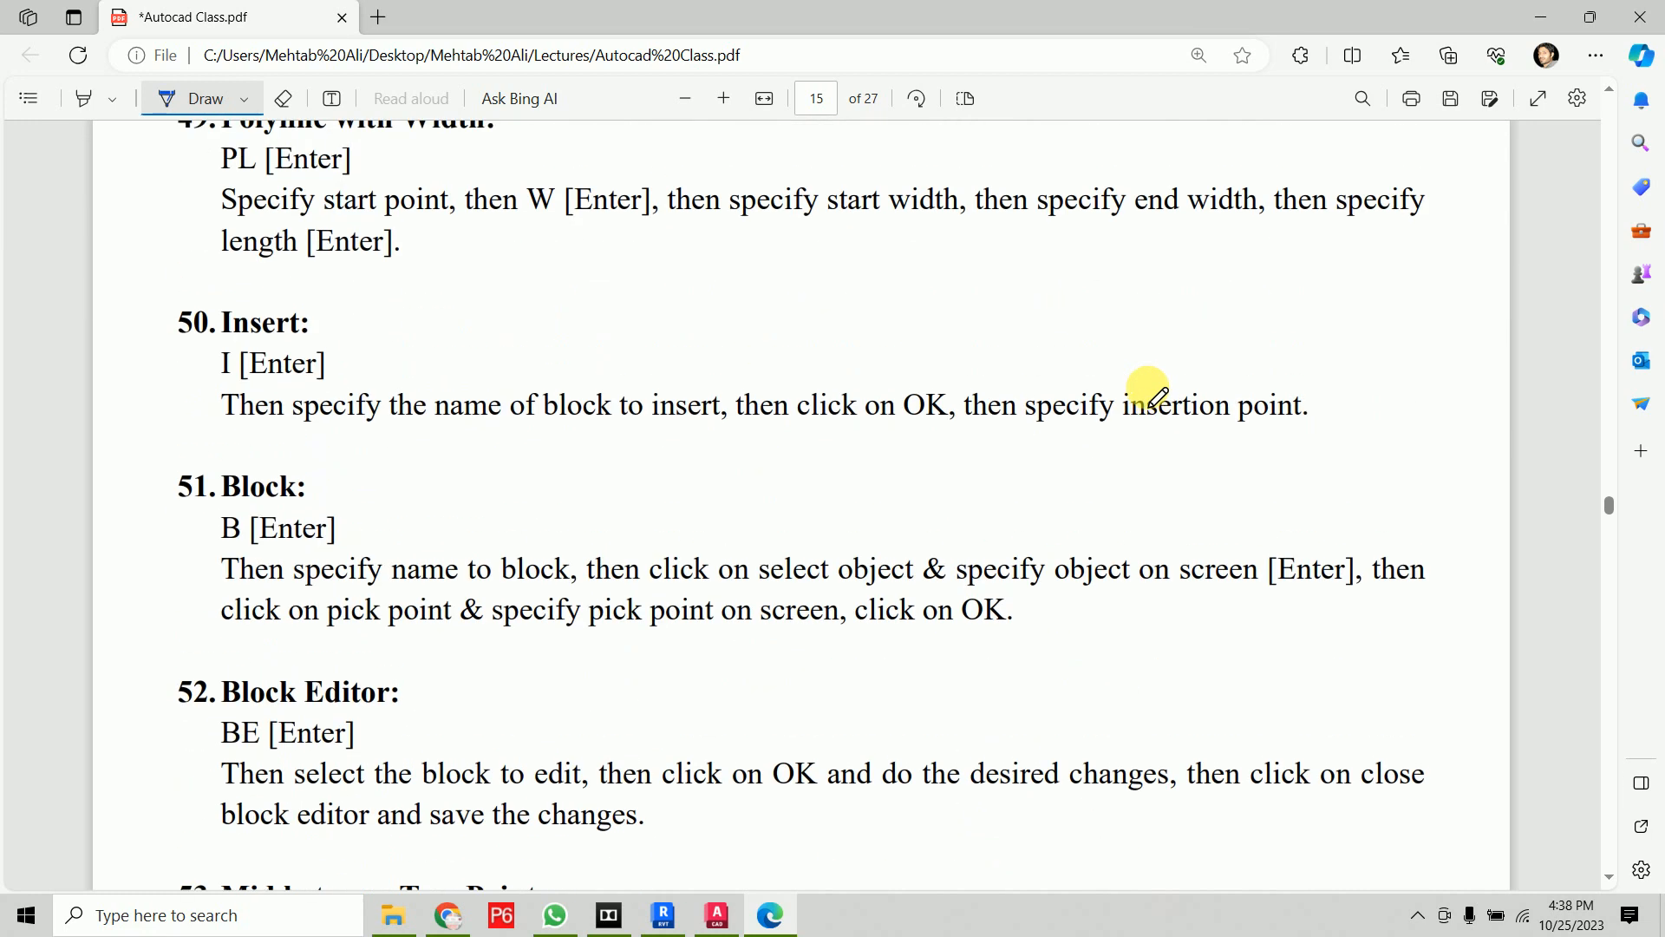
pyautogui.scroll(8, 1099, 392)
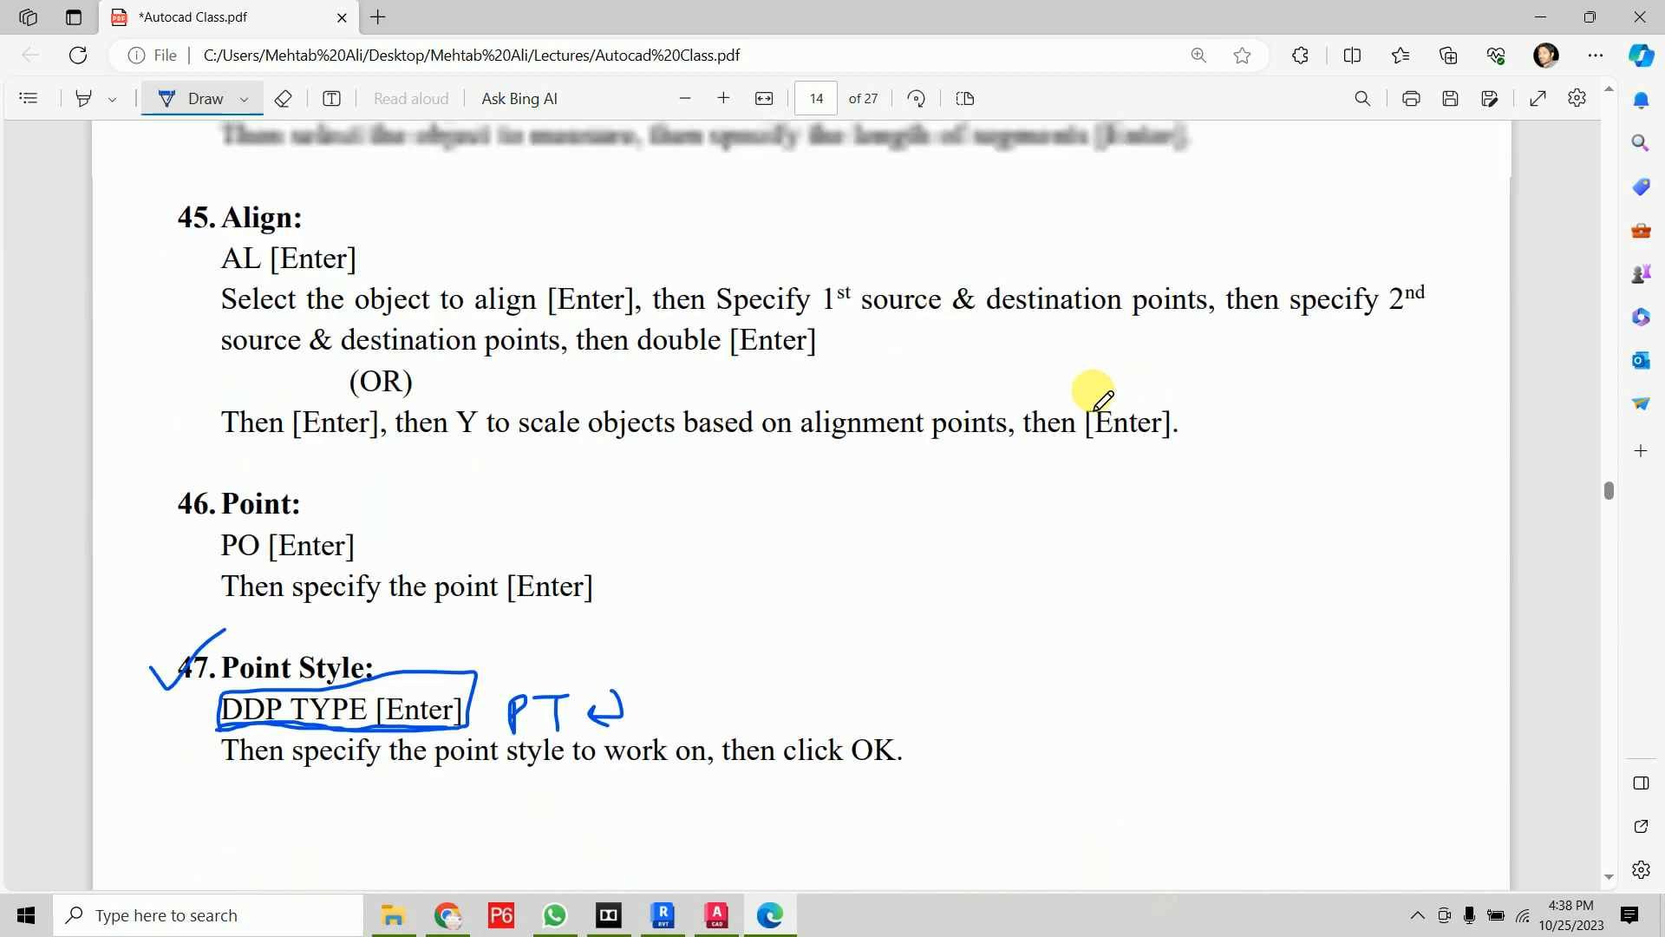
pyautogui.scroll(12, 1100, 401)
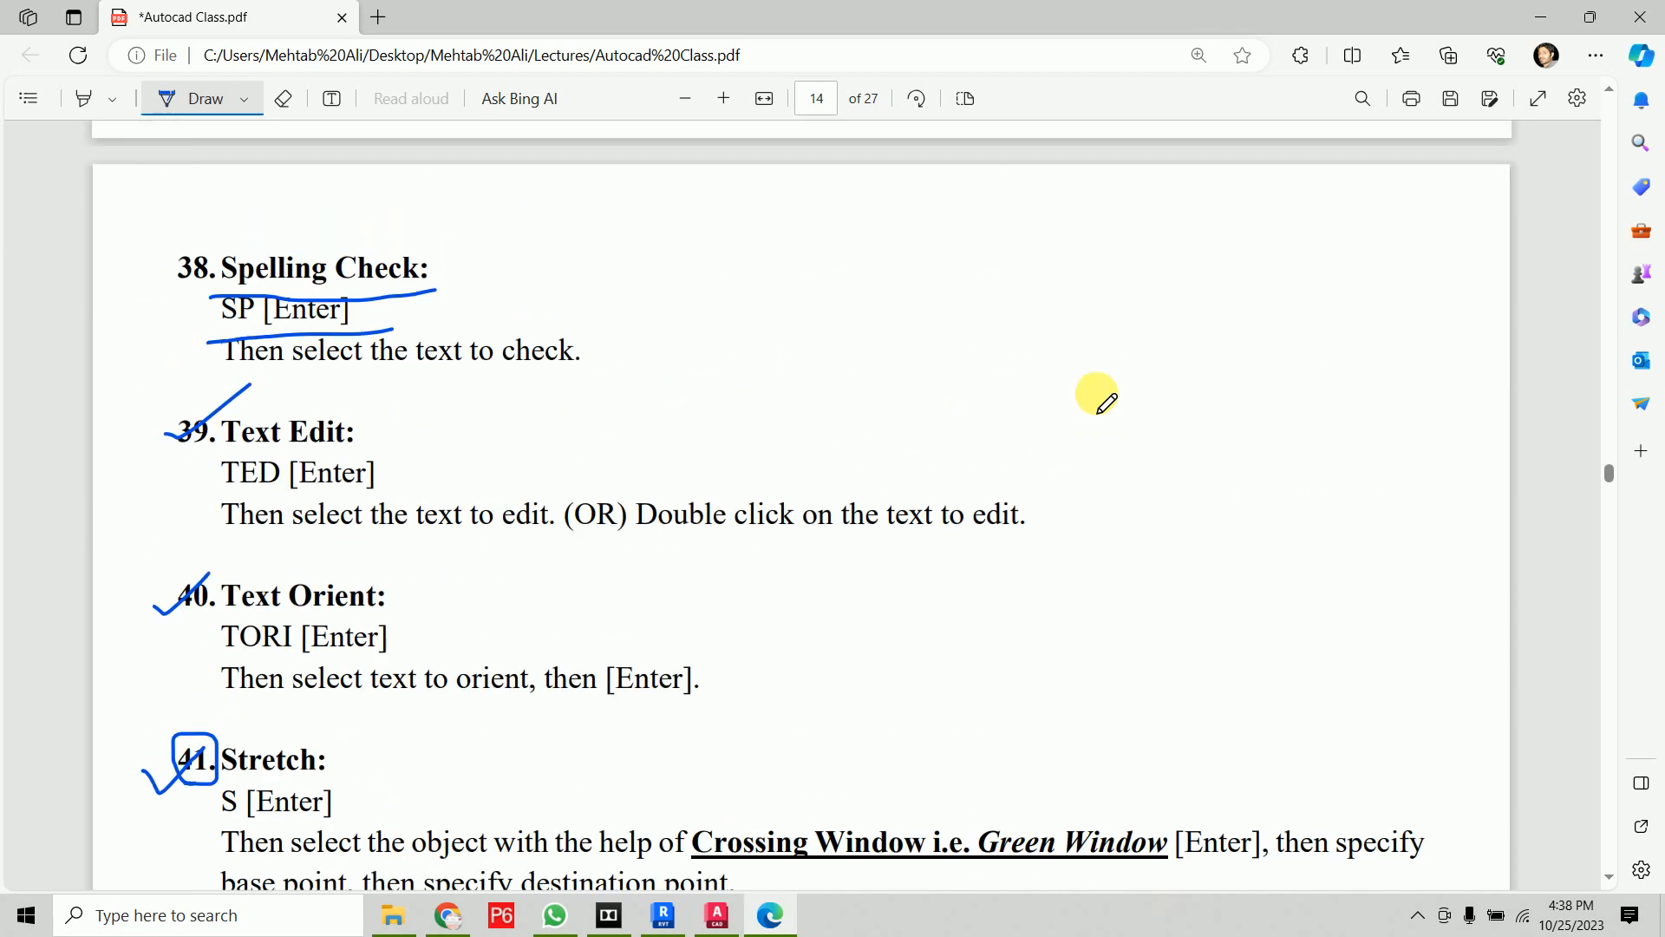
pyautogui.scroll(10, 1097, 394)
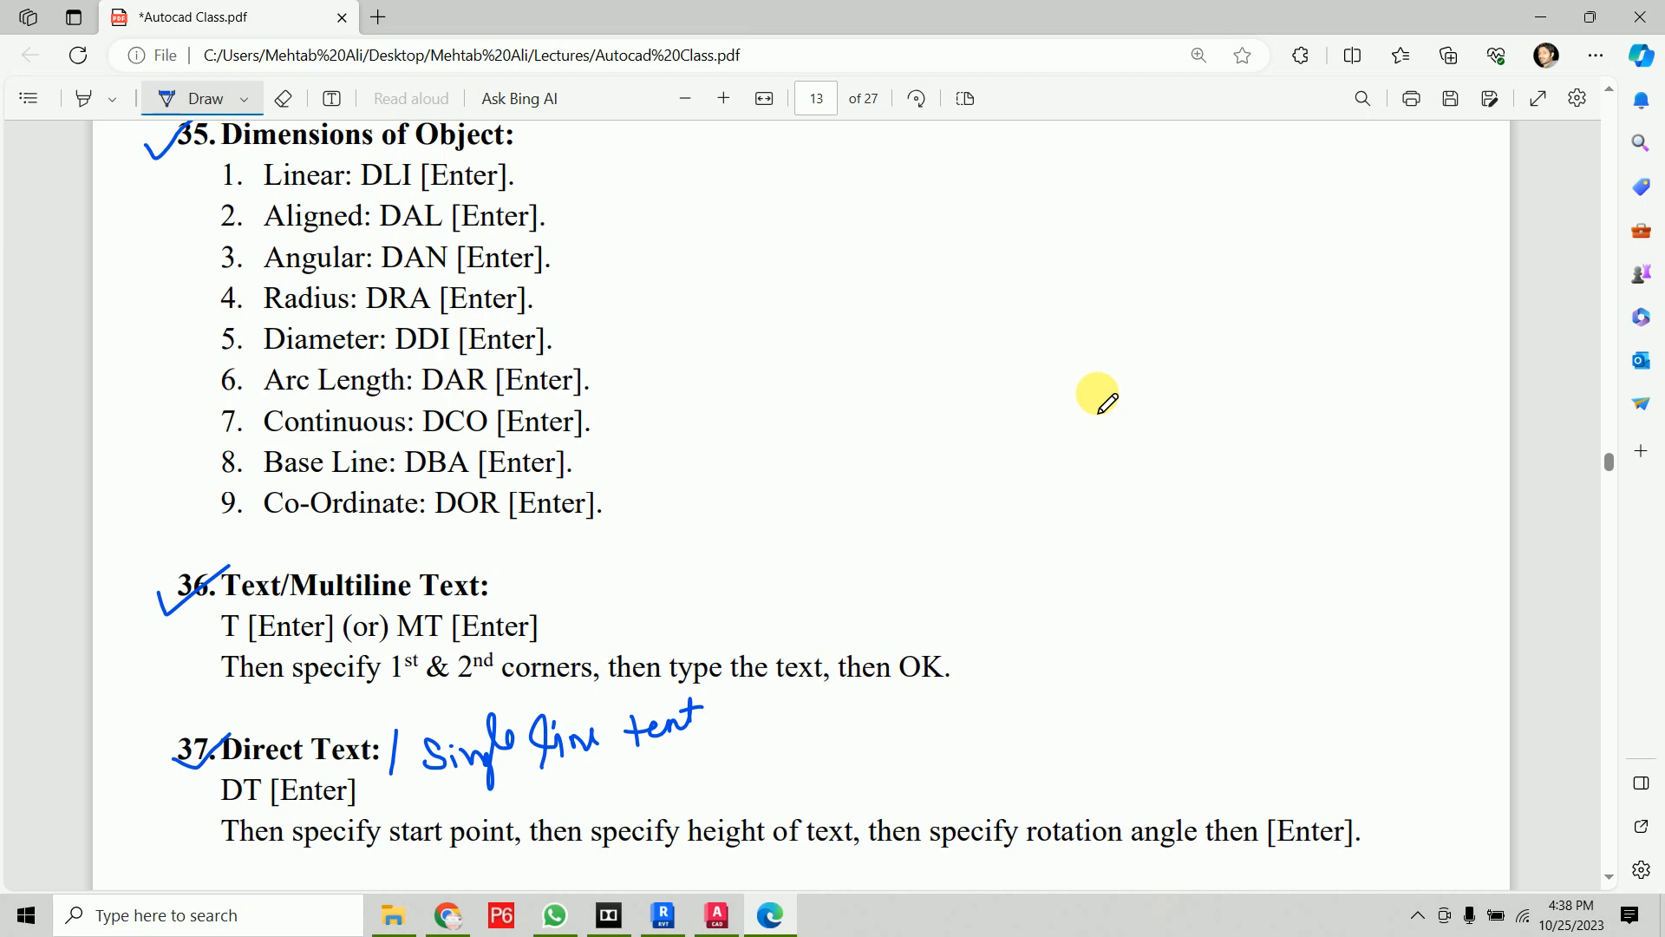
pyautogui.scroll(8, 1098, 345)
pyautogui.scroll(-15, 1093, 349)
pyautogui.scroll(-20, 1091, 352)
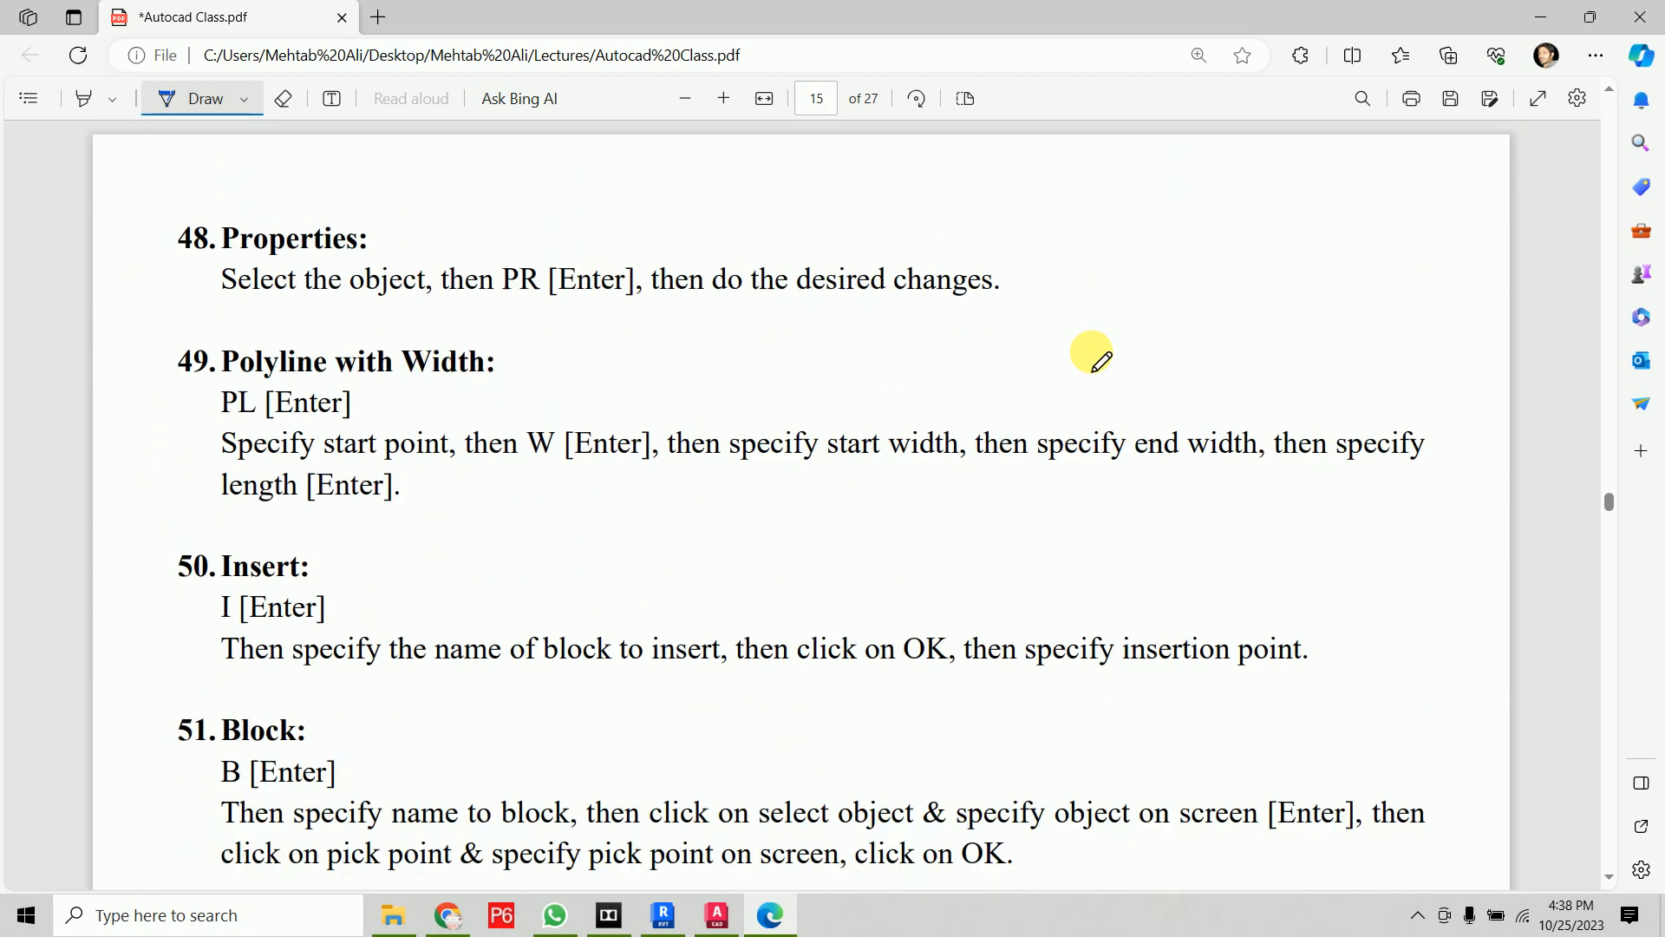